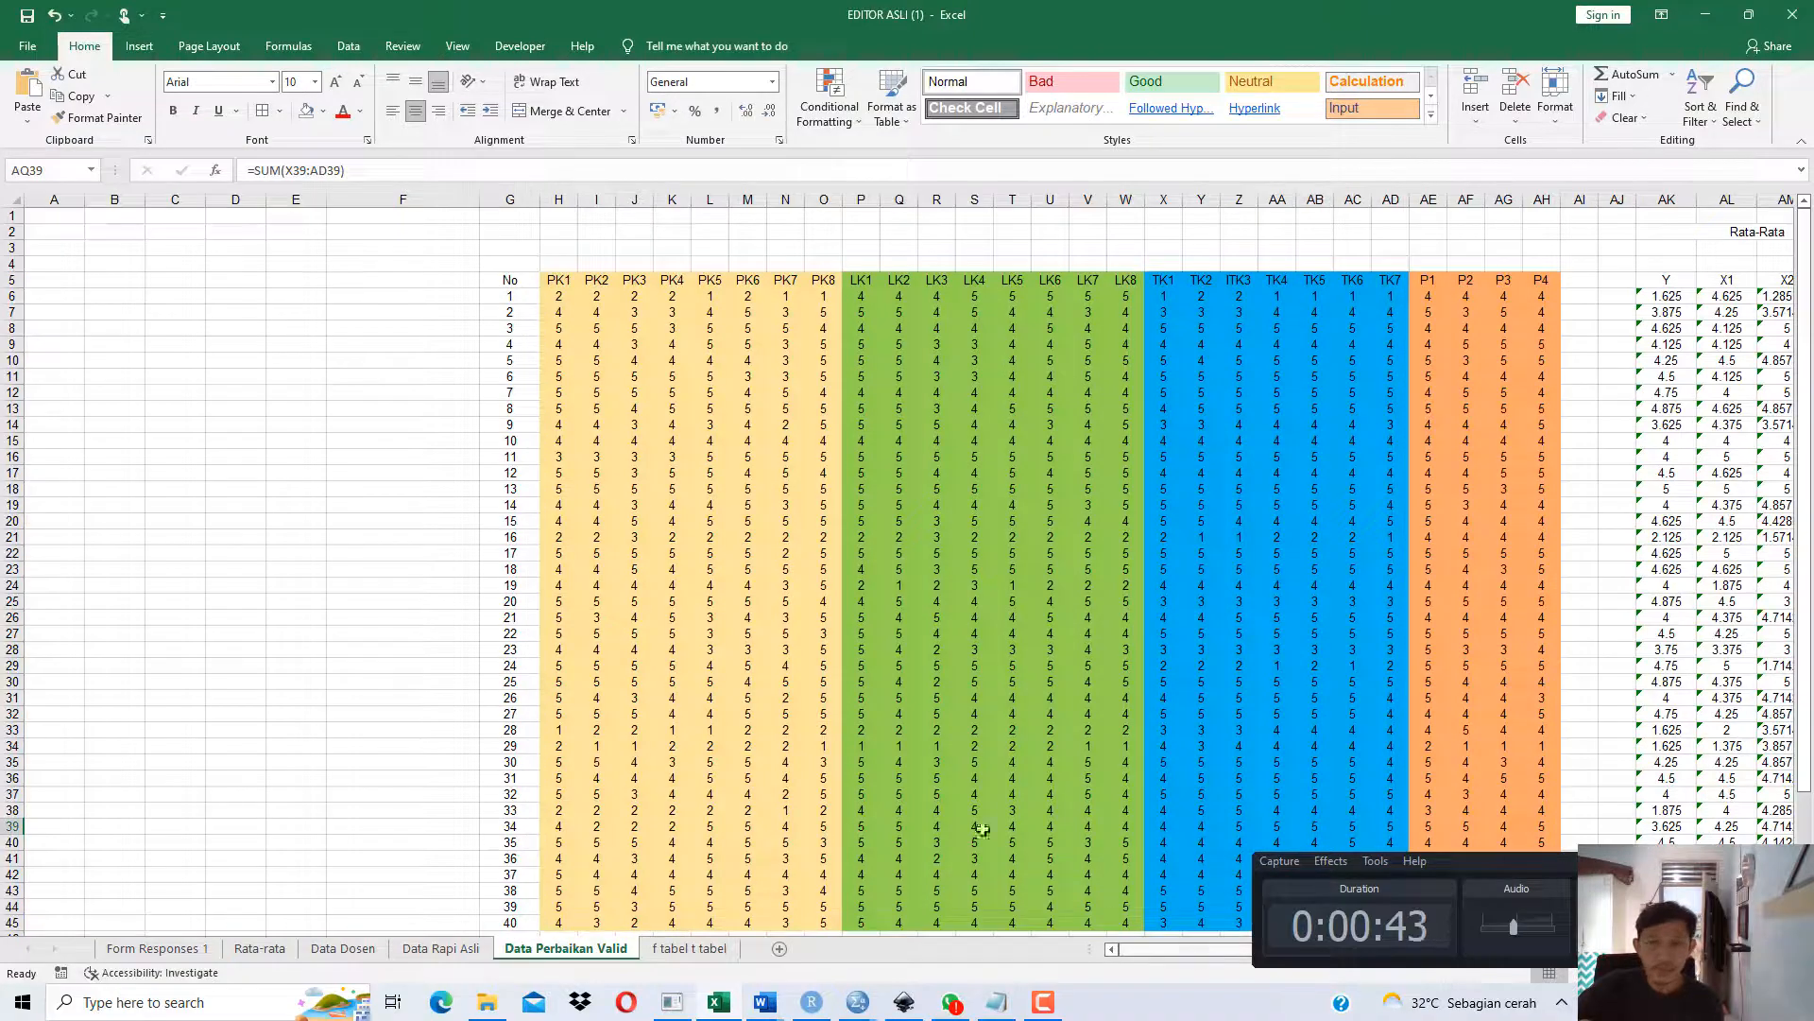
# Examine the PK1–PK8 and LK1–LK8 response columns against the variable legend beneath the data.
pyautogui.moveTo(559, 280); pyautogui.dragTo(825, 568)
pyautogui.scroll(-10, 739, 486)
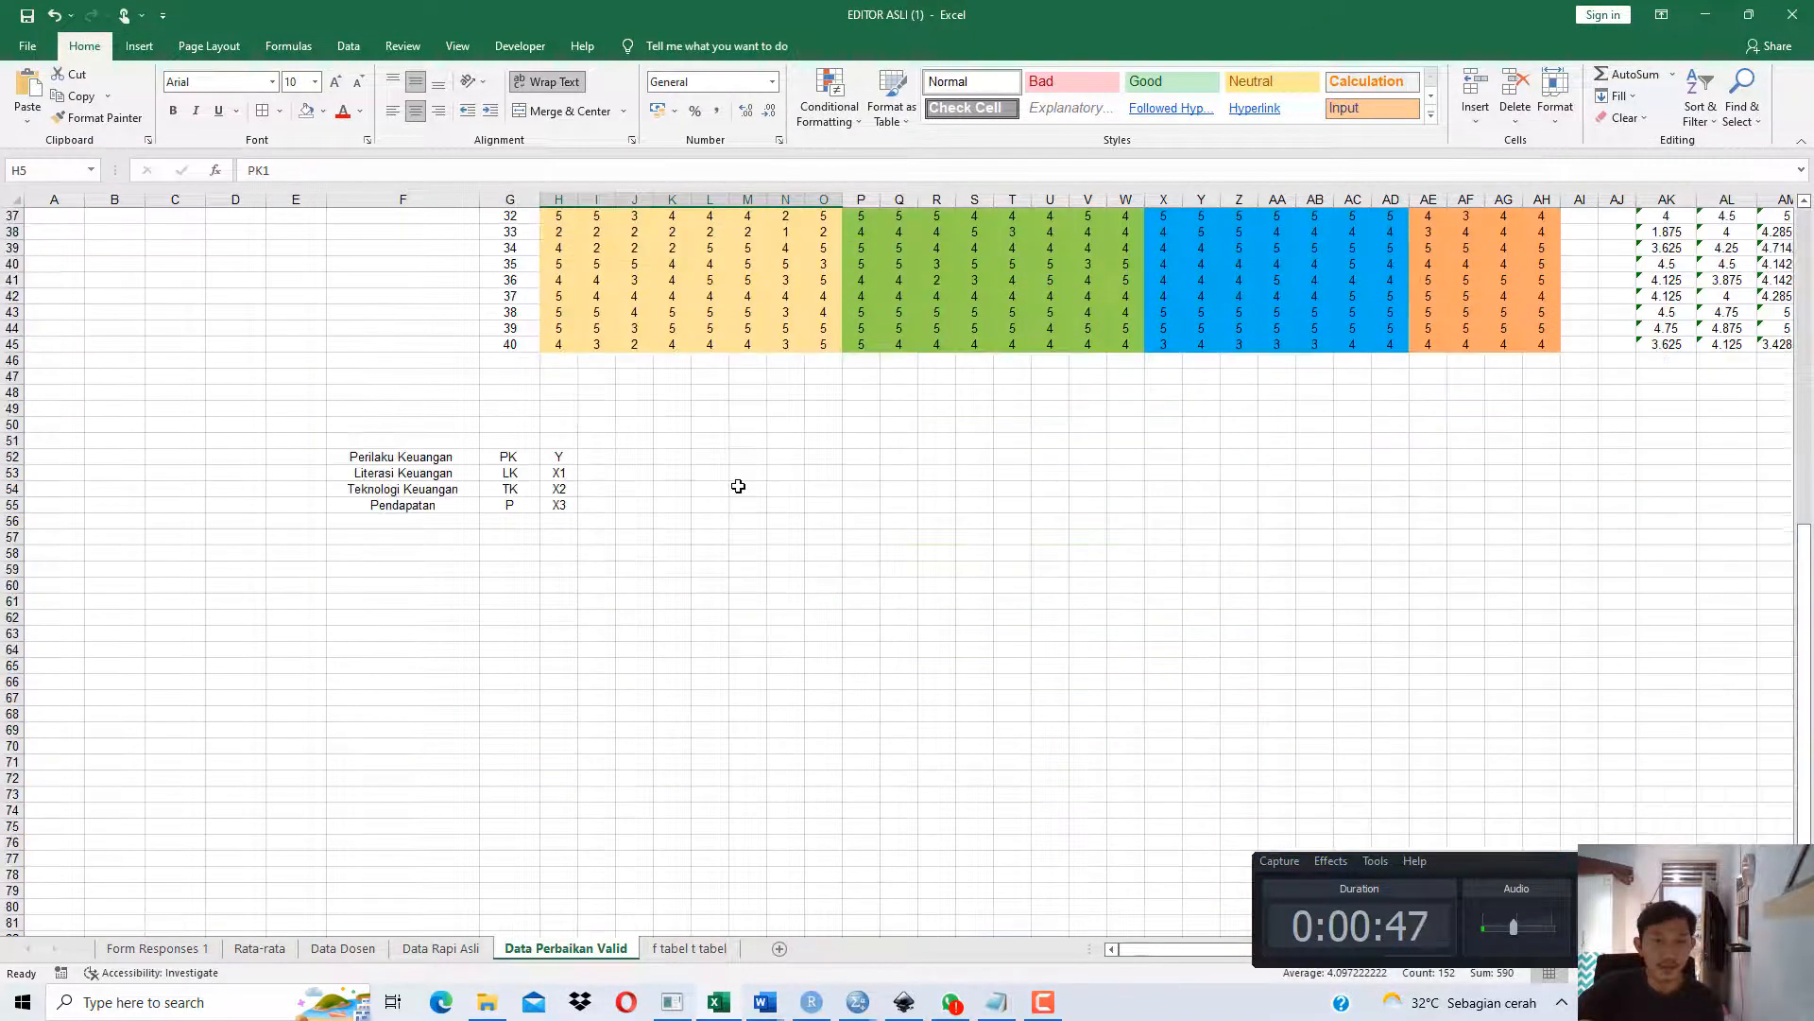
pyautogui.scroll(10, 732, 482)
pyautogui.moveTo(861, 280); pyautogui.dragTo(1122, 569)
pyautogui.scroll(-8, 1085, 498)
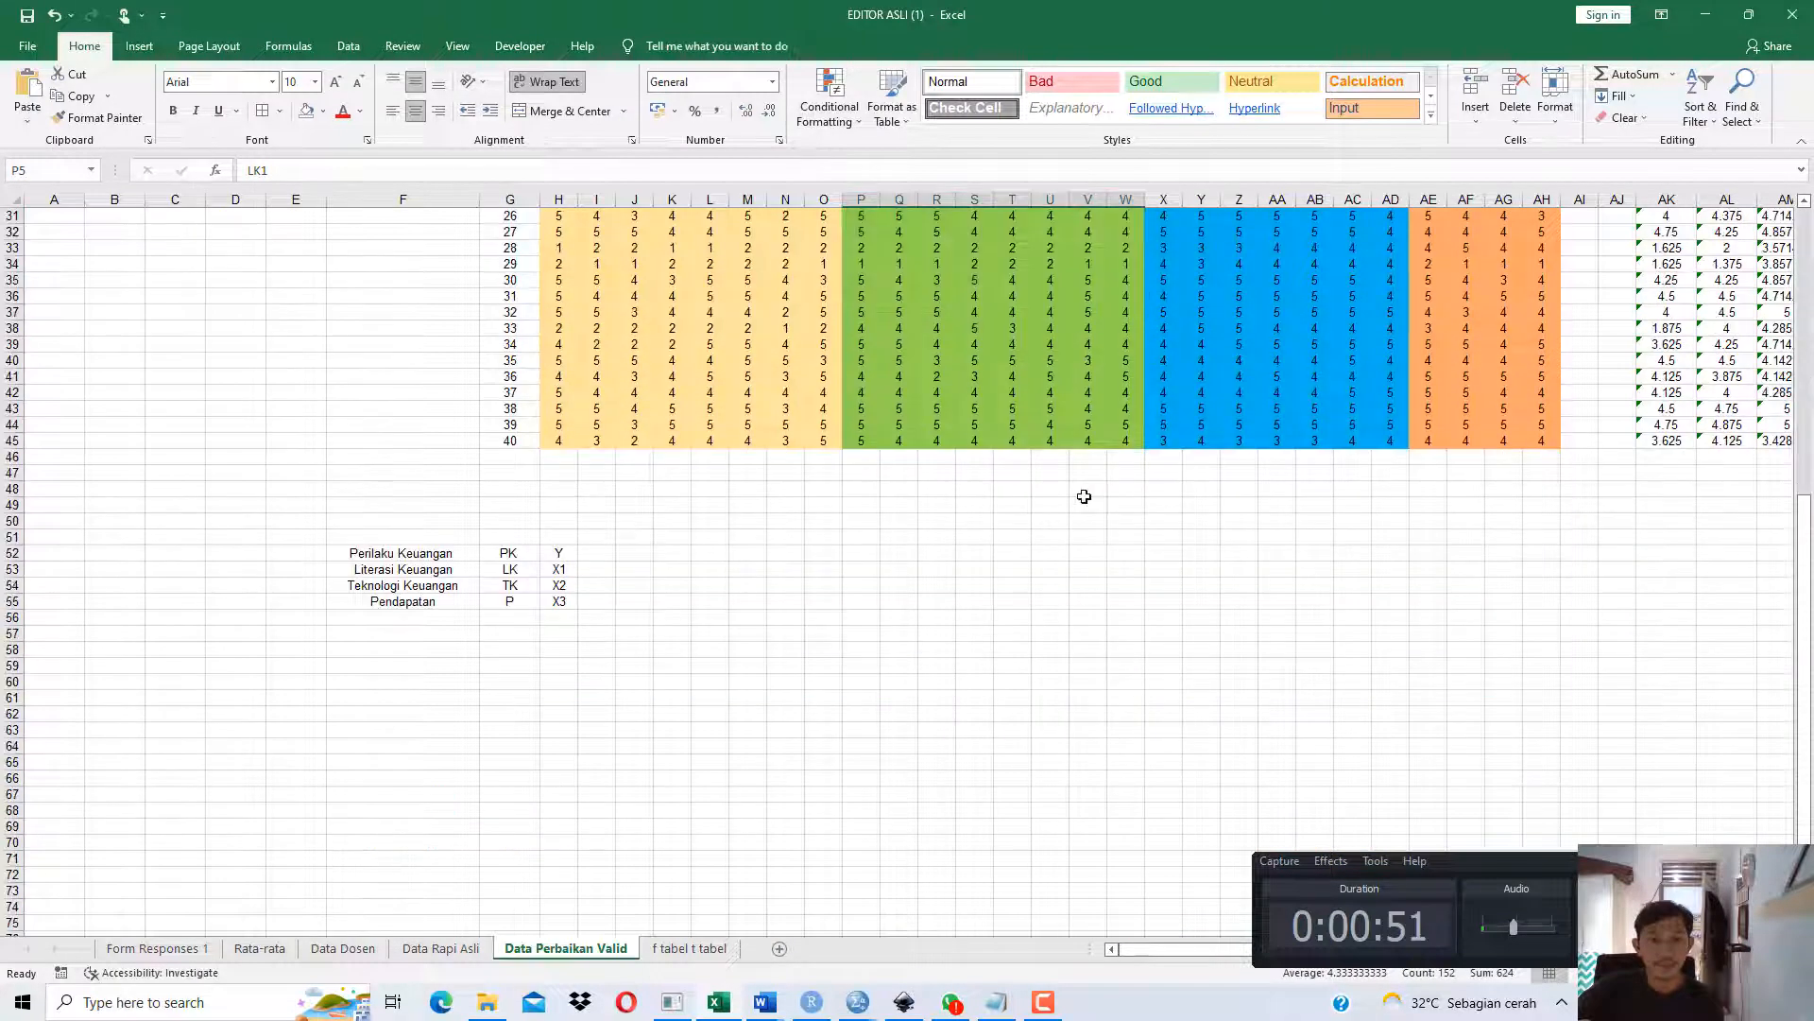
# Examine the TK1–TK7 and P1–P4 response columns against the variable legend beneath the data.
pyautogui.scroll(8, 1082, 486)
pyautogui.moveTo(1163, 279); pyautogui.dragTo(1288, 458)
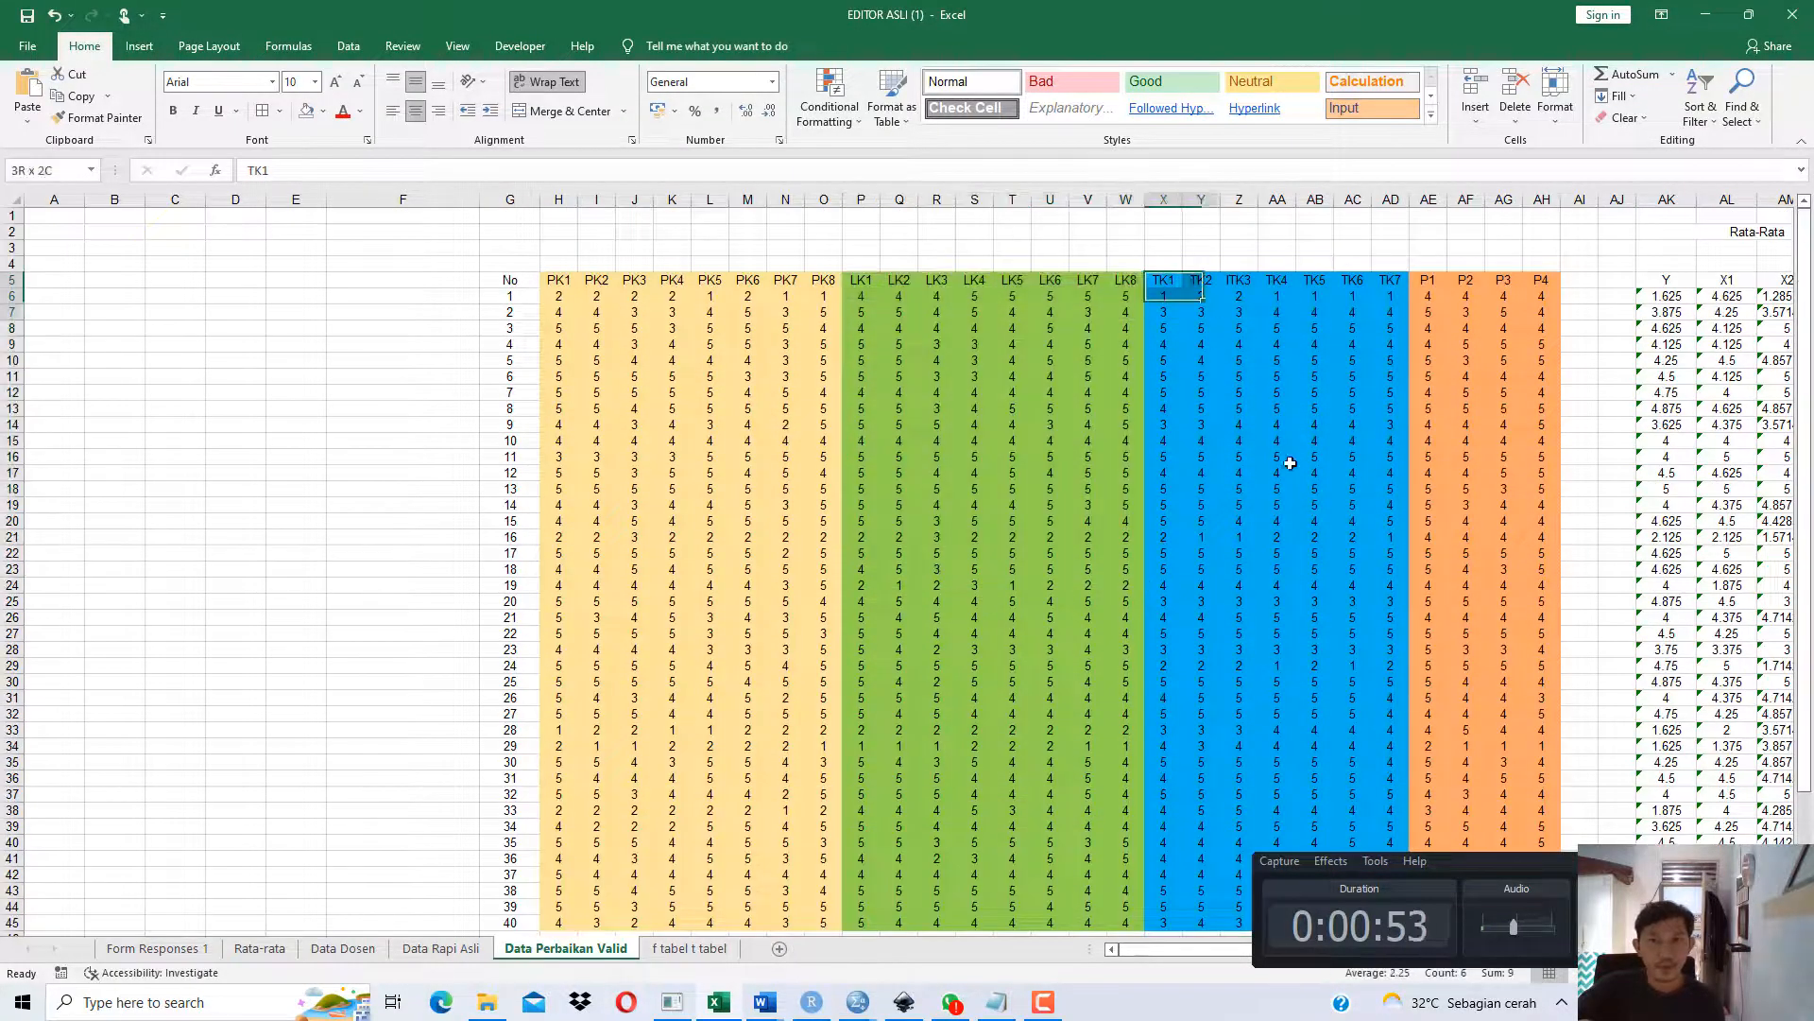
pyautogui.scroll(-9, 1263, 445)
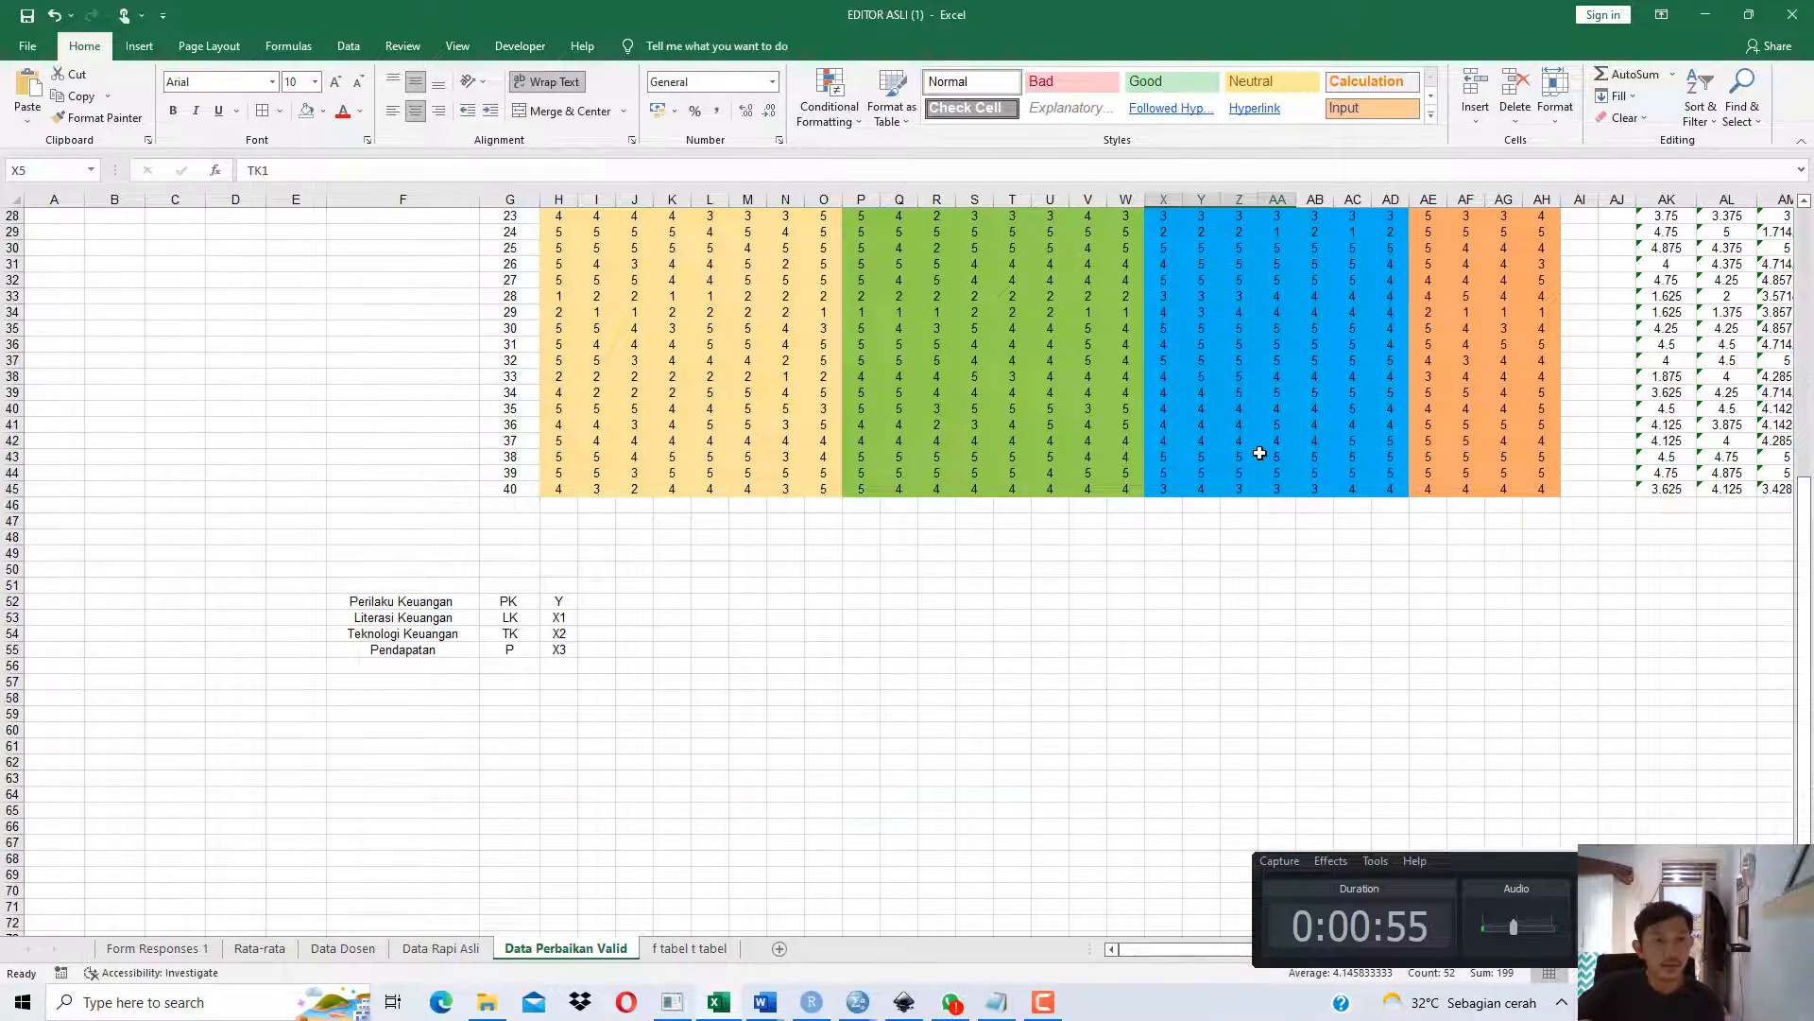
pyautogui.scroll(9, 1260, 454)
pyautogui.click(1263, 310)
pyautogui.moveTo(1171, 281); pyautogui.dragTo(1382, 437)
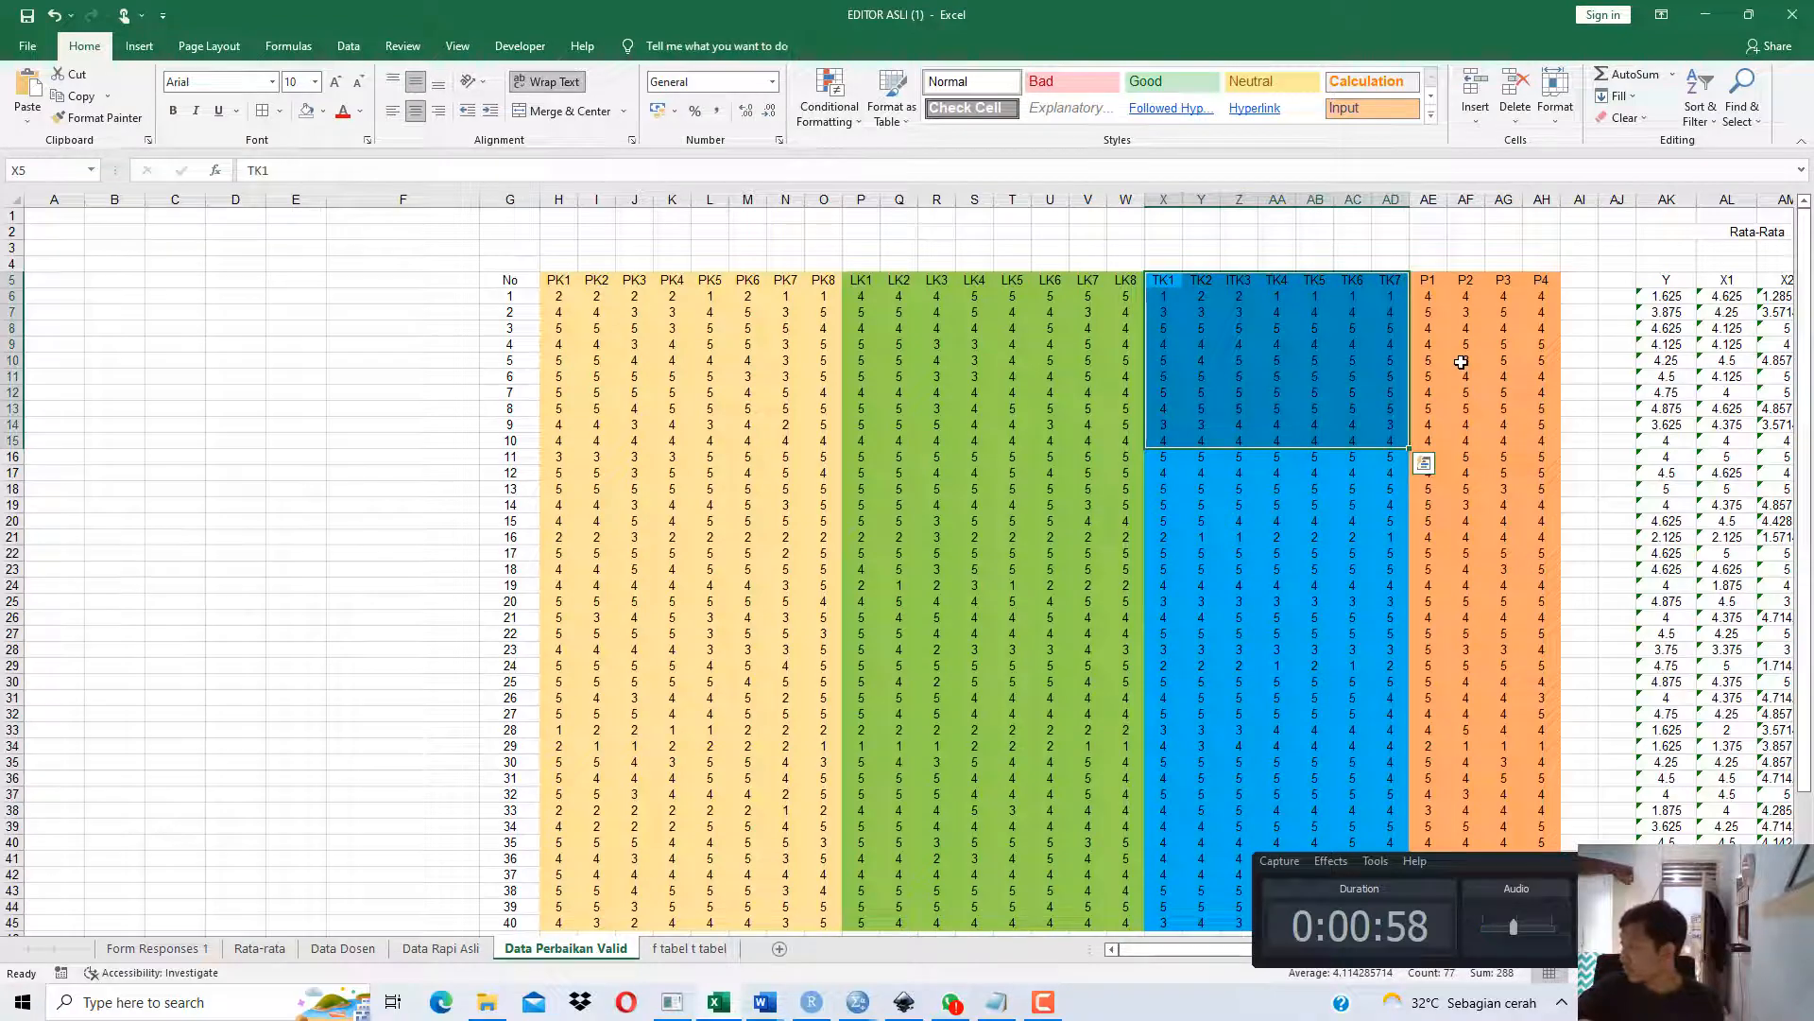
pyautogui.click(1434, 286)
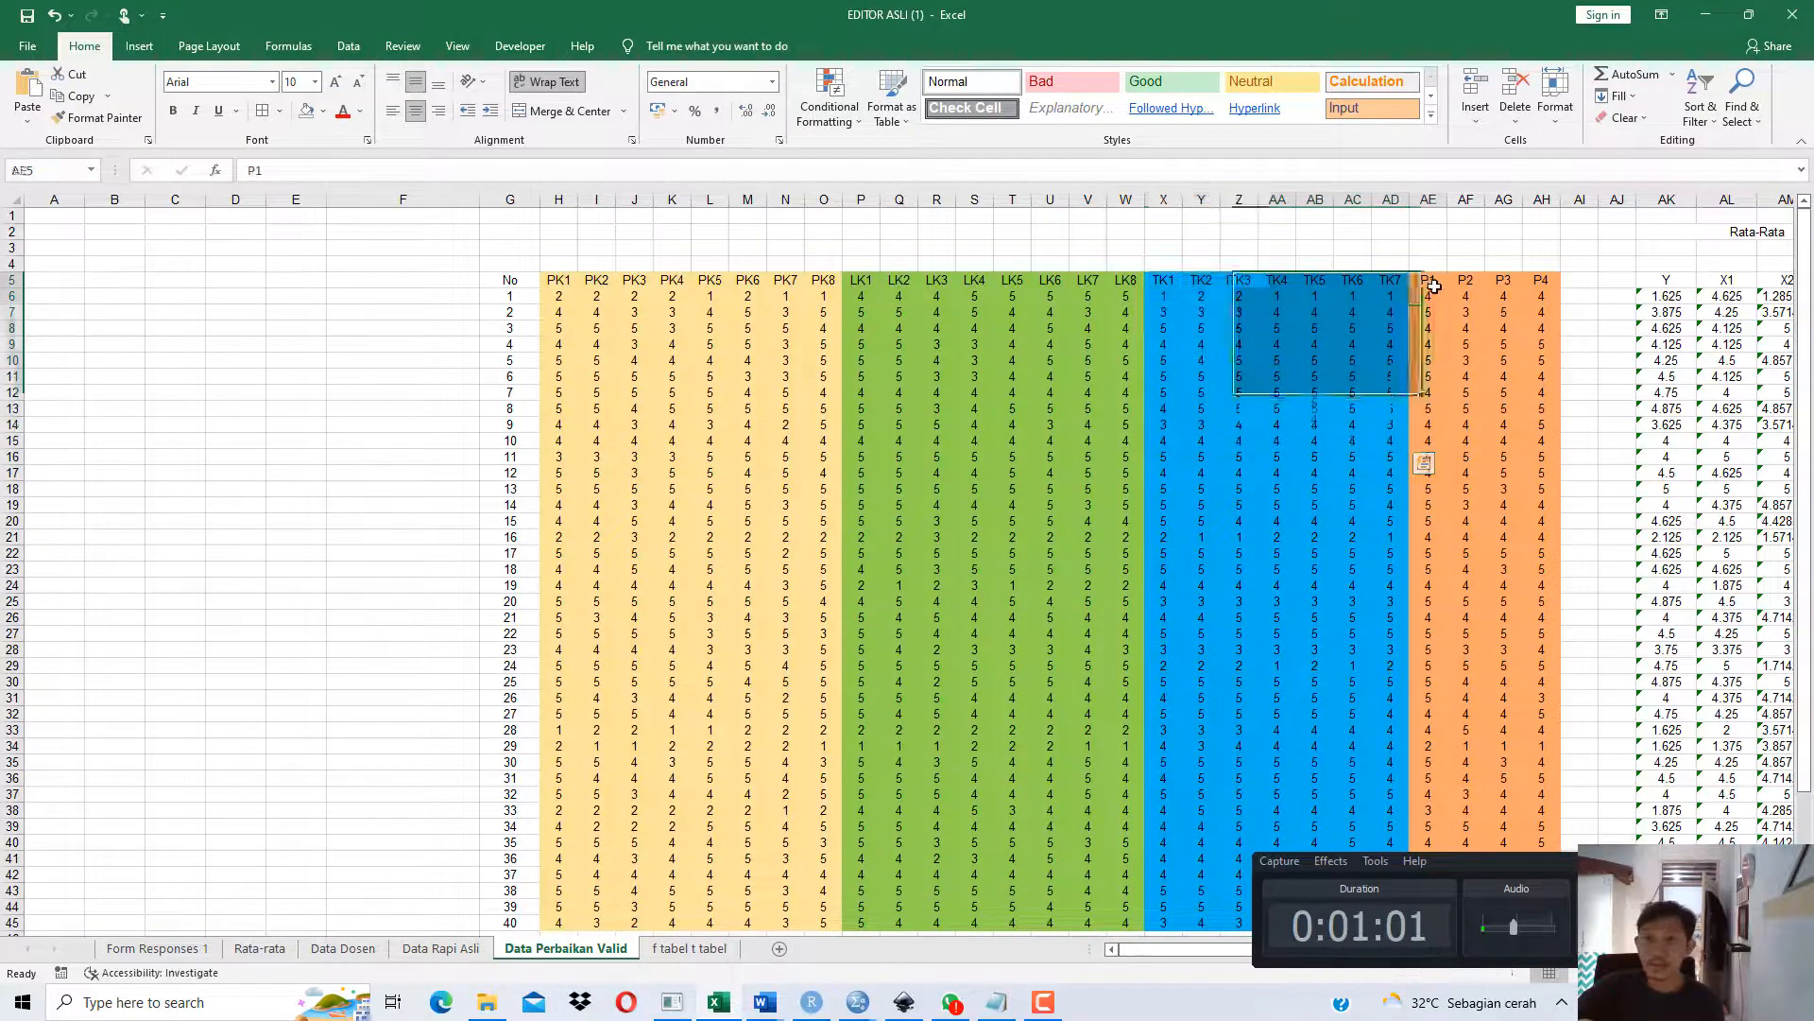
pyautogui.moveTo(1433, 287); pyautogui.dragTo(1541, 408)
pyautogui.scroll(-9, 924, 581)
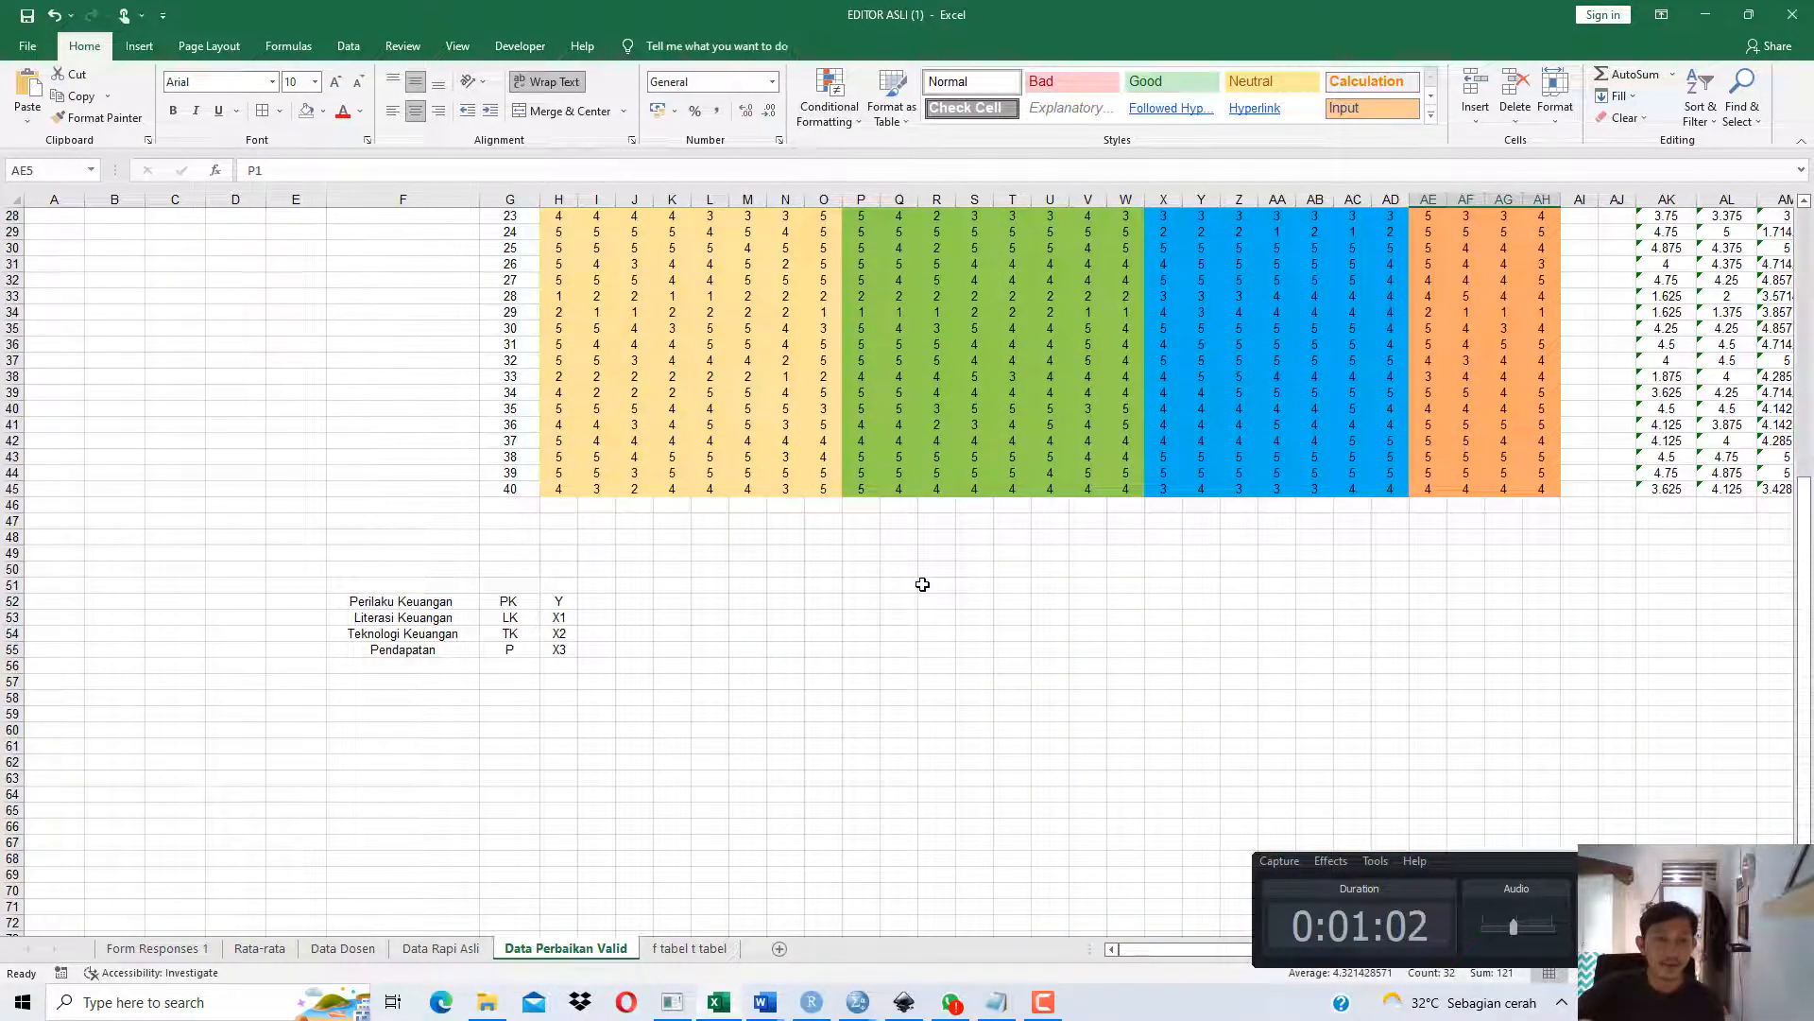
pyautogui.scroll(9, 924, 581)
pyautogui.click(1468, 310)
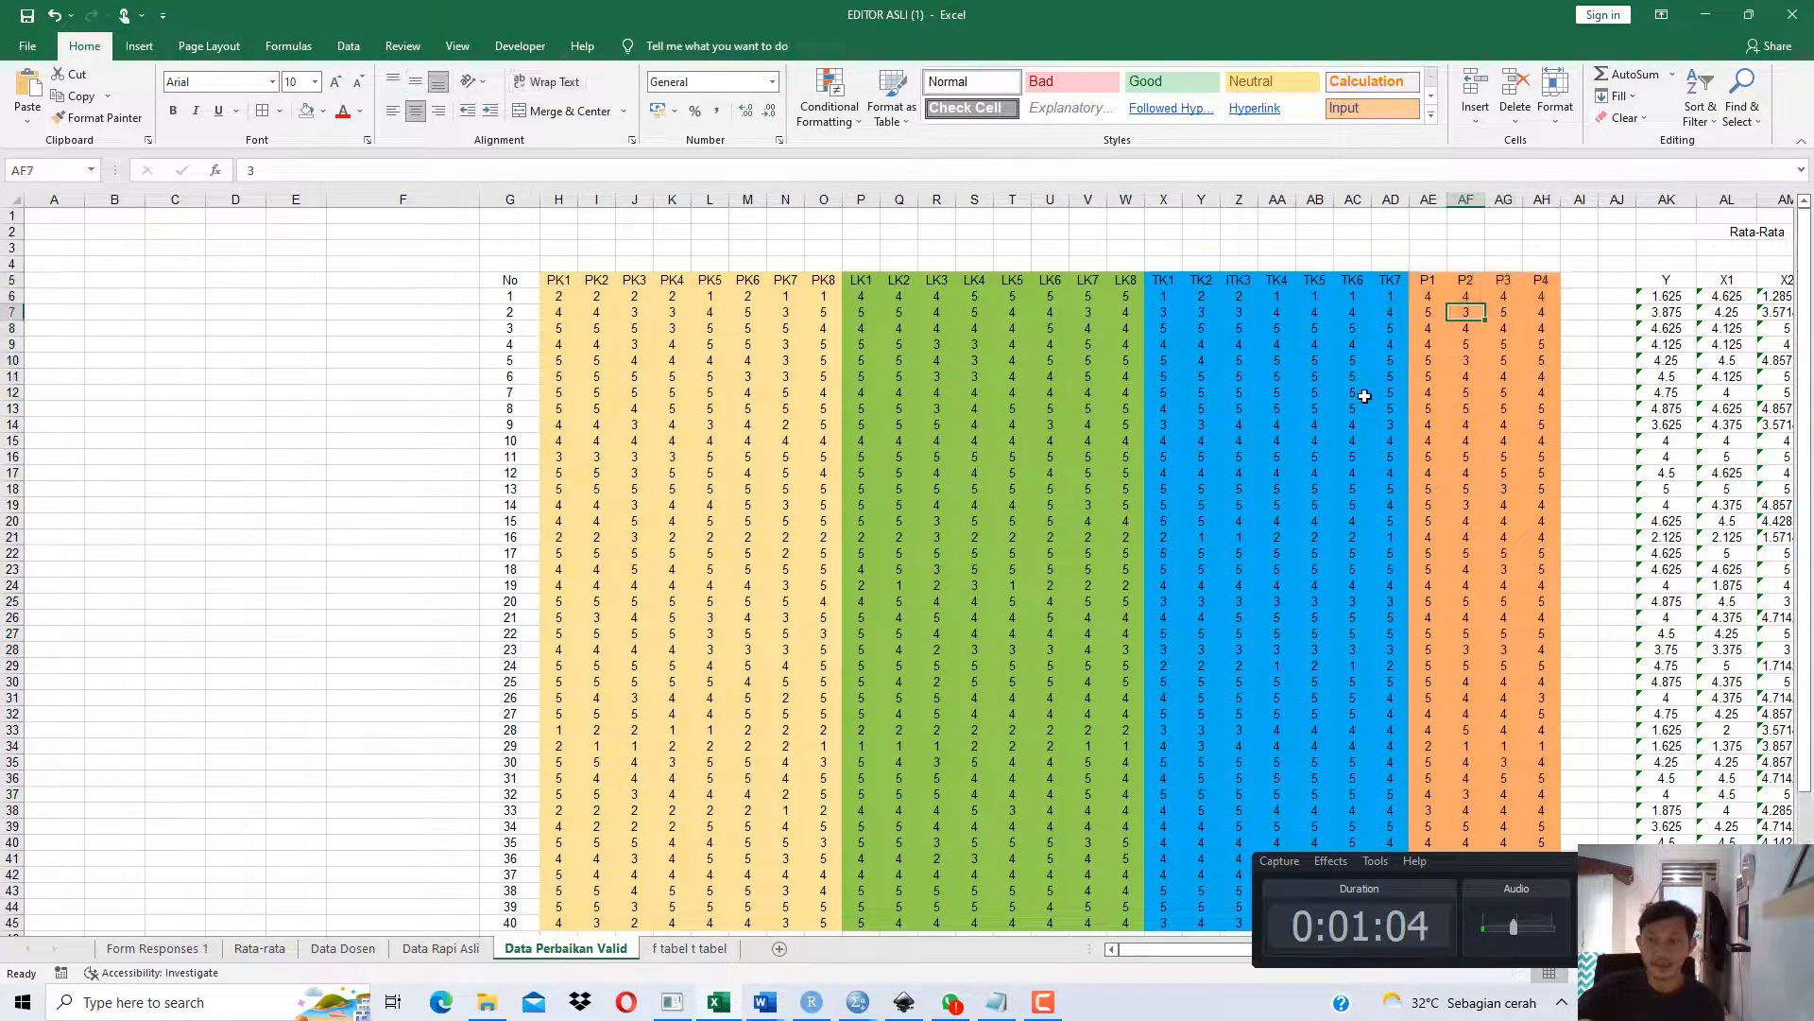
# Examine the Rata-Rata and Total columns for Y, X1, X2 and X3 beside the response data.
pyautogui.moveTo(1559, 860); pyautogui.dragTo(1505, 937)
pyautogui.click(1290, 396)
pyautogui.click(1290, 396)
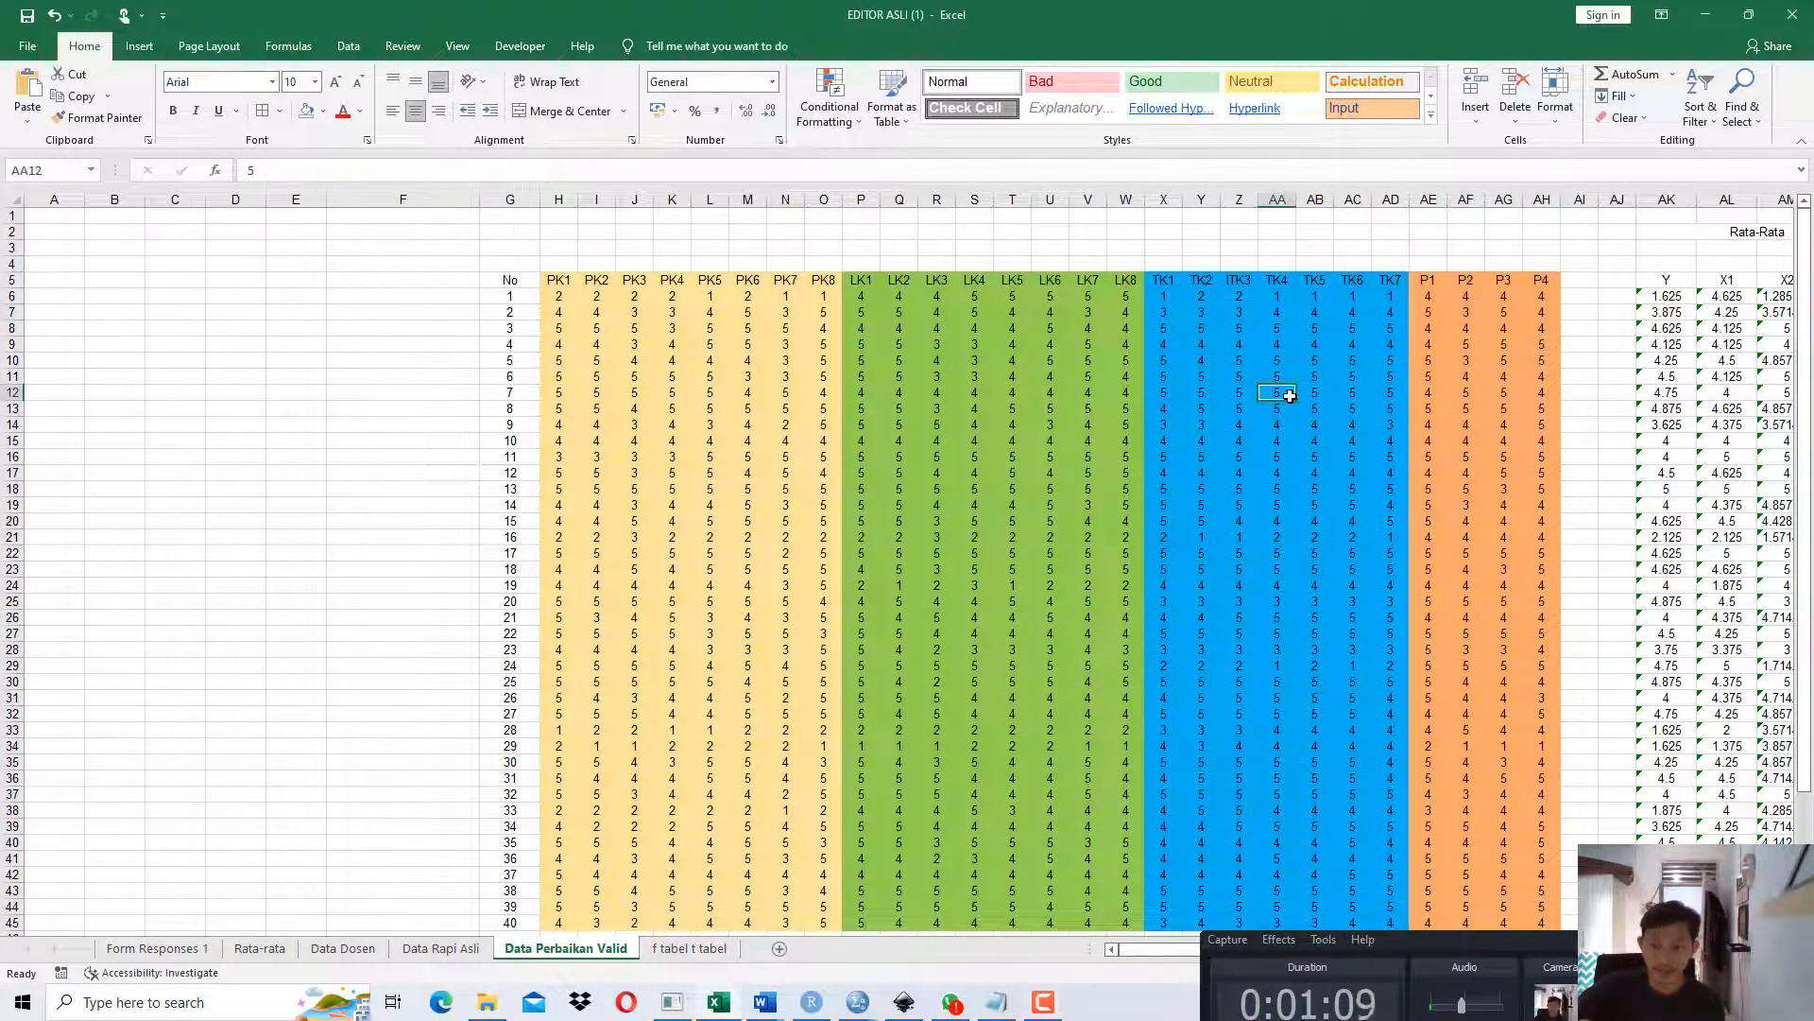
pyautogui.press('Right')
pyautogui.press('Right')
pyautogui.press('Right')
pyautogui.press('Right')
pyautogui.press('Right')
pyautogui.press('Right')
pyautogui.press('Right')
pyautogui.press('Right')
pyautogui.press('Right')
pyautogui.press('Right')
pyautogui.press('Right')
pyautogui.press('Right')
pyautogui.press('Right')
pyautogui.press('Right')
pyautogui.press('Right')
pyautogui.press('Right')
pyautogui.press('Right')
pyautogui.press('Right')
pyautogui.press('Right')
pyautogui.press('Right')
pyautogui.press('Right')
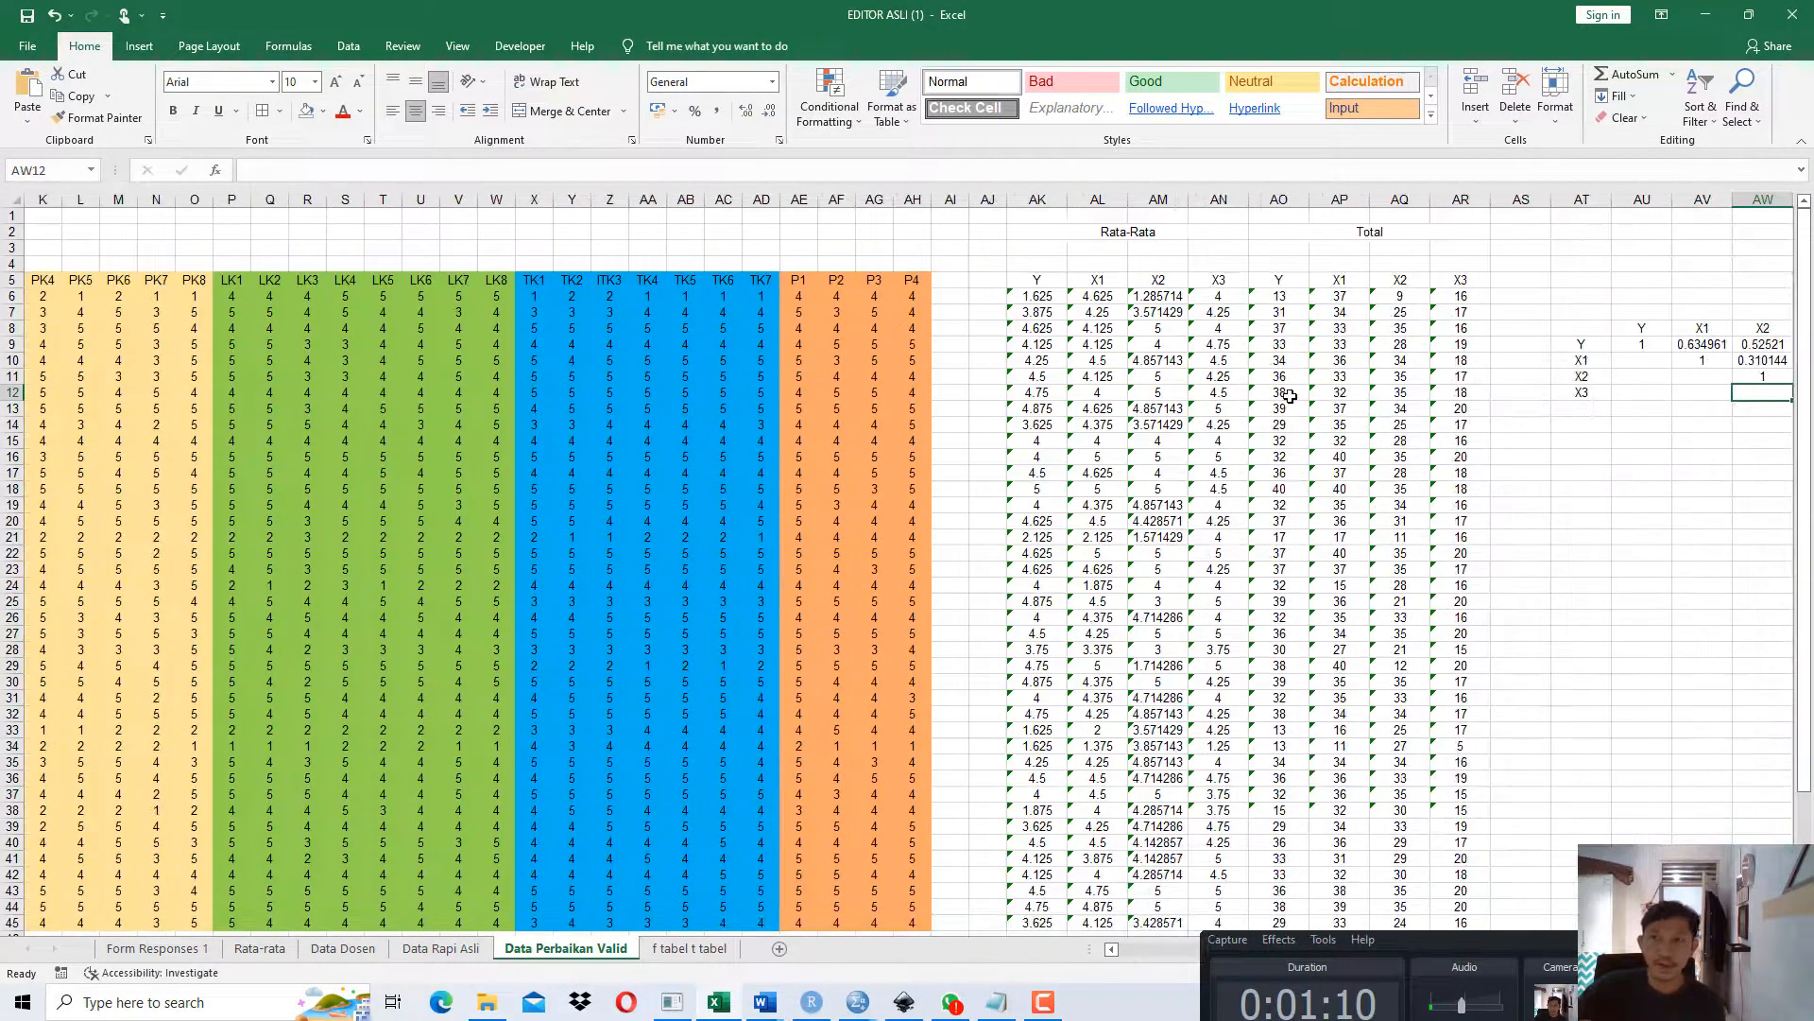
pyautogui.moveTo(1054, 285); pyautogui.dragTo(1228, 652)
pyautogui.moveTo(1278, 281); pyautogui.dragTo(1449, 649)
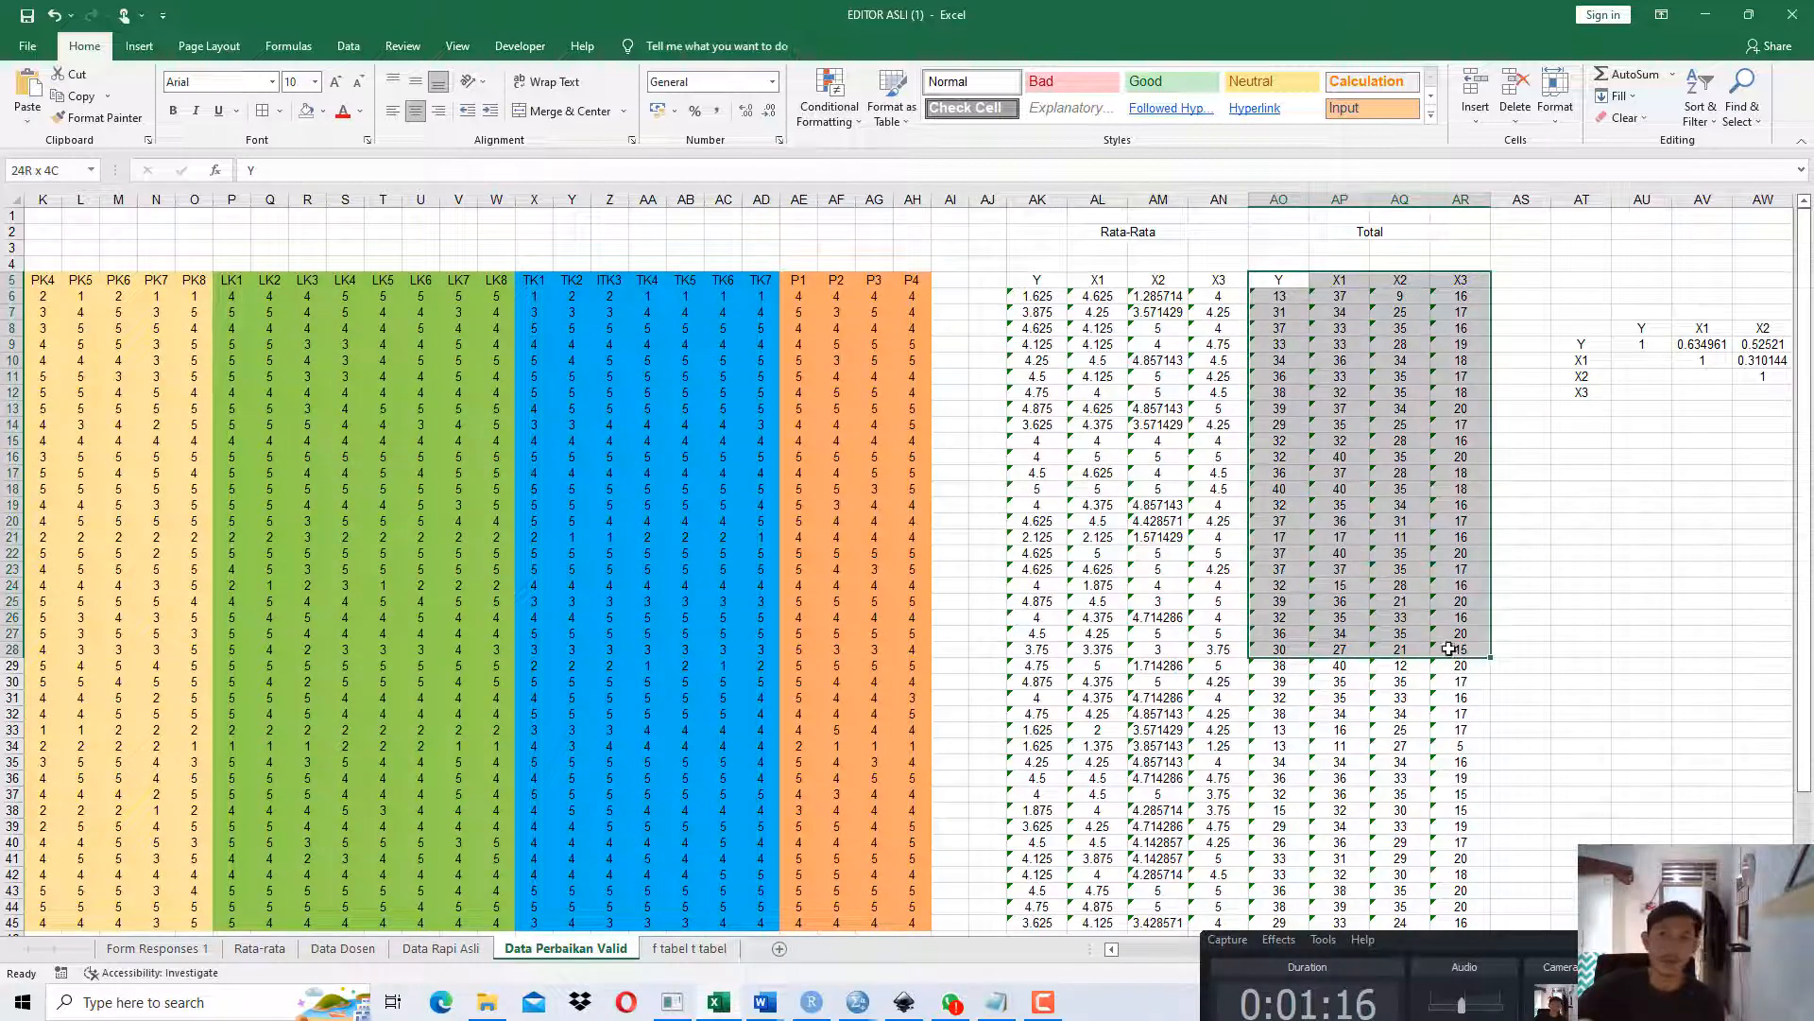
pyautogui.moveTo(1039, 281); pyautogui.dragTo(1228, 578)
pyautogui.moveTo(1278, 281); pyautogui.dragTo(1460, 489)
# Inspect the formulas behind the first respondent's Y average in AK6 and Y total in AO6.
pyautogui.click(1037, 296)
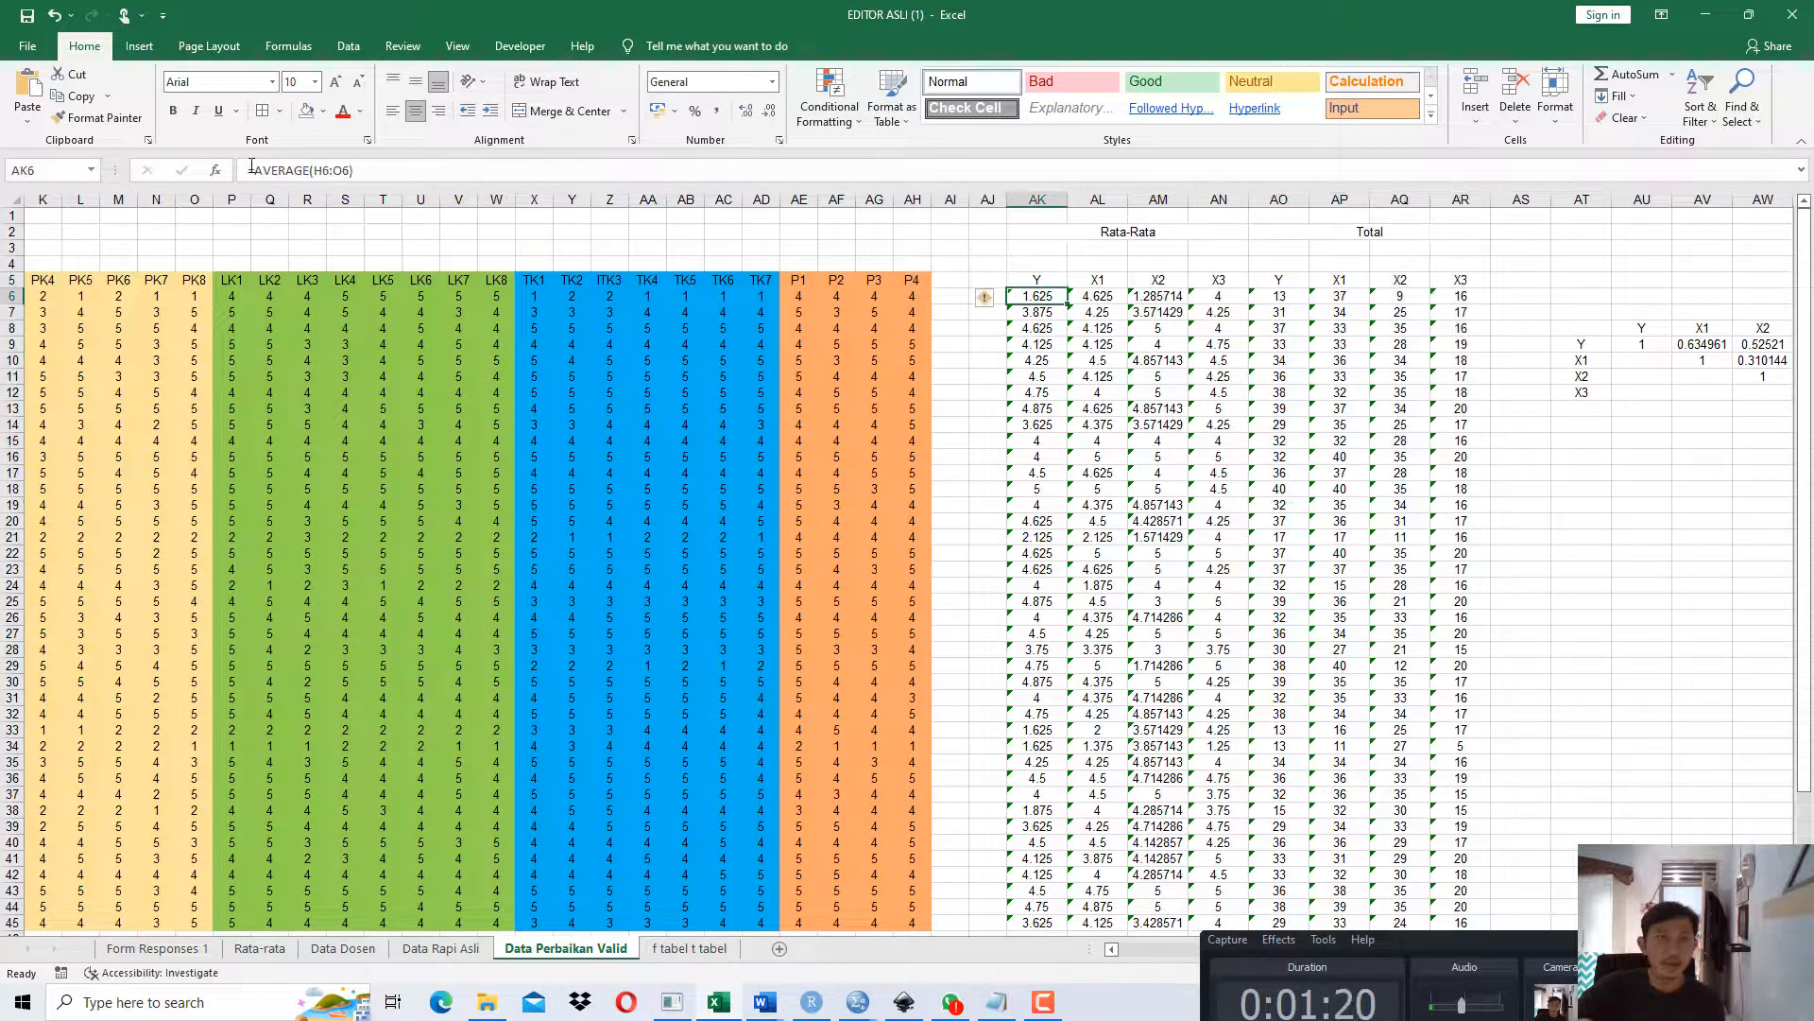
pyautogui.click(328, 171)
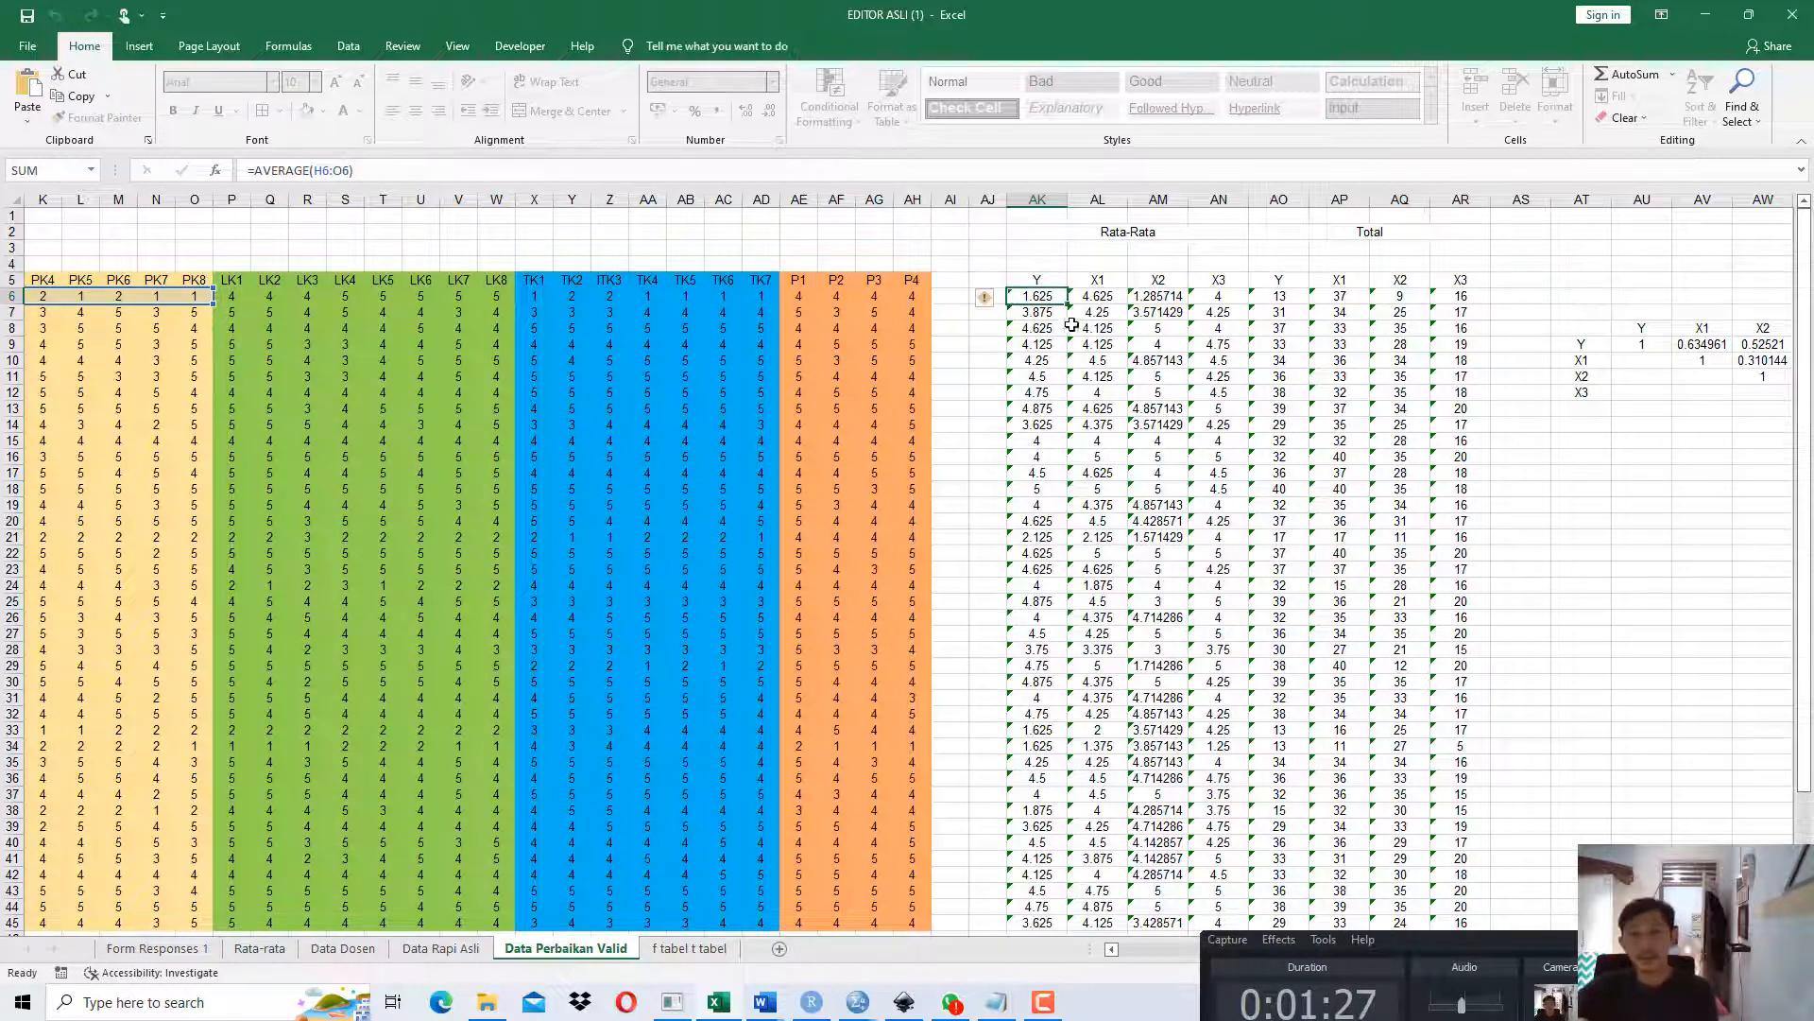
pyautogui.press('Return')
pyautogui.click(1278, 296)
pyautogui.press('F2')
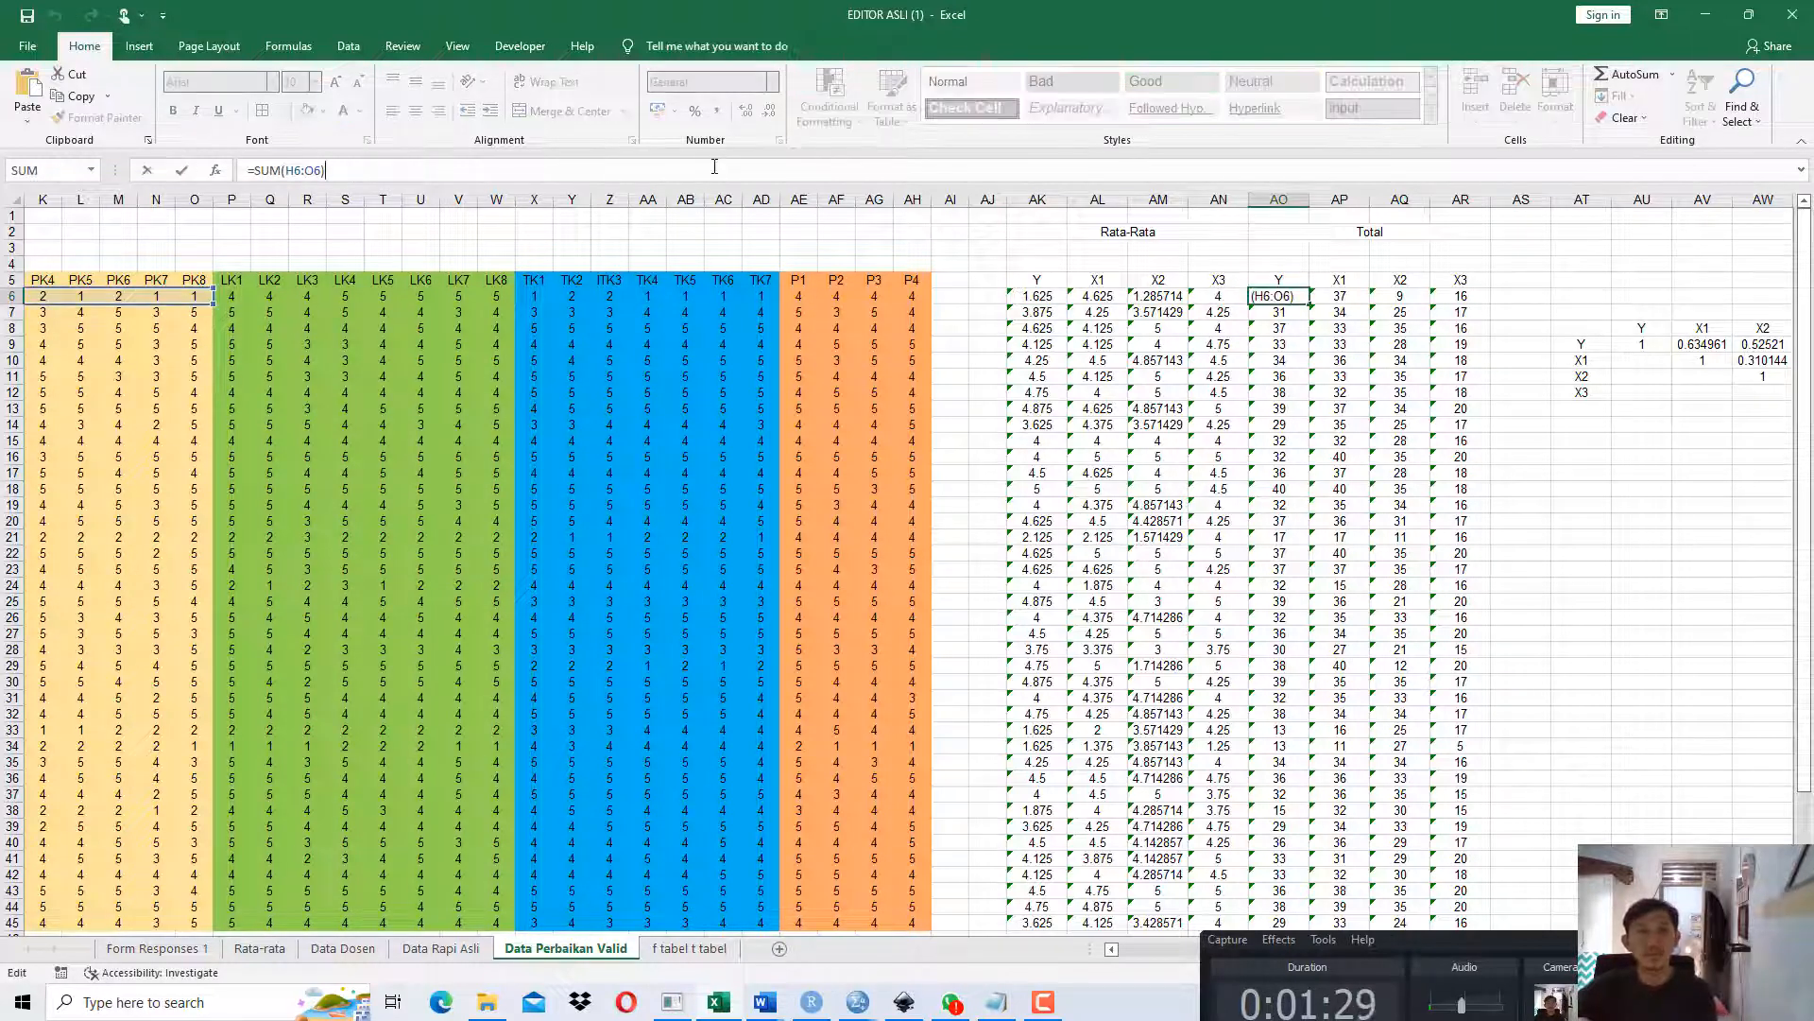
pyautogui.press('Escape')
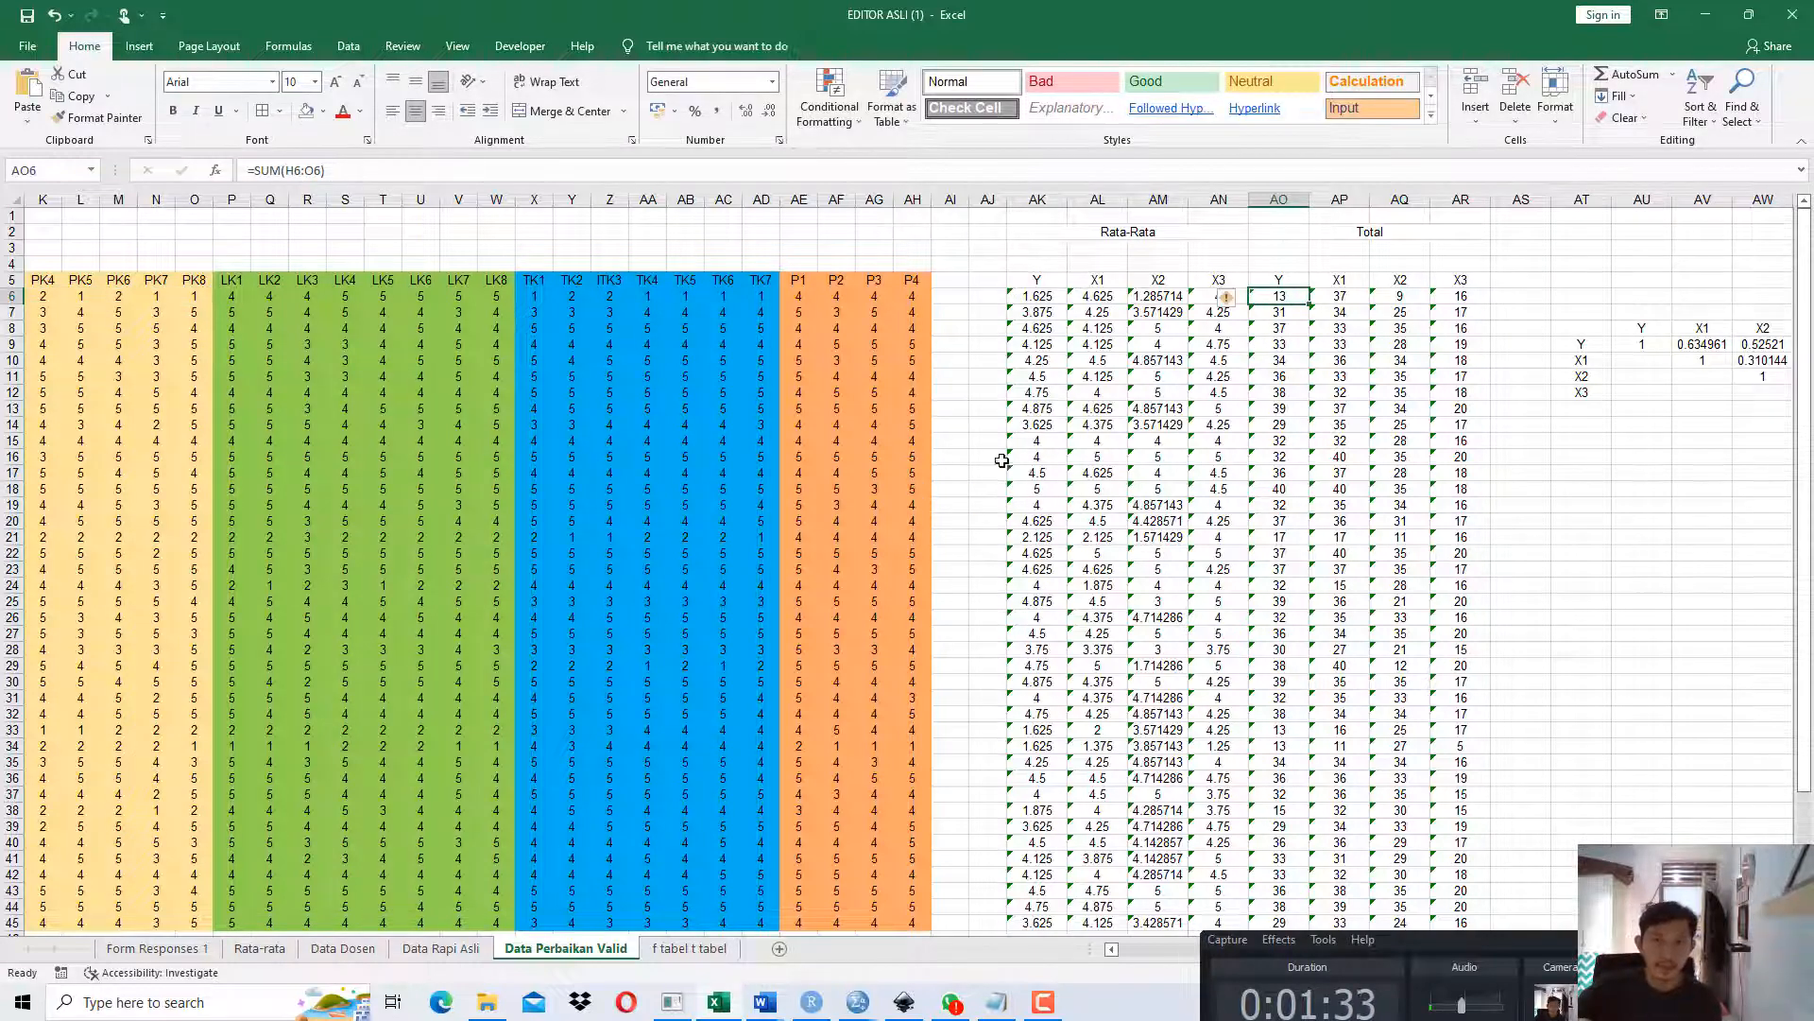
pyautogui.click(722, 427)
# Switch to Data SPSS.sav in IBM SPSS Statistics and review the labels PK1 through P4 assigned to VAR00001–VAR00027.
pyautogui.moveTo(865, 1009)
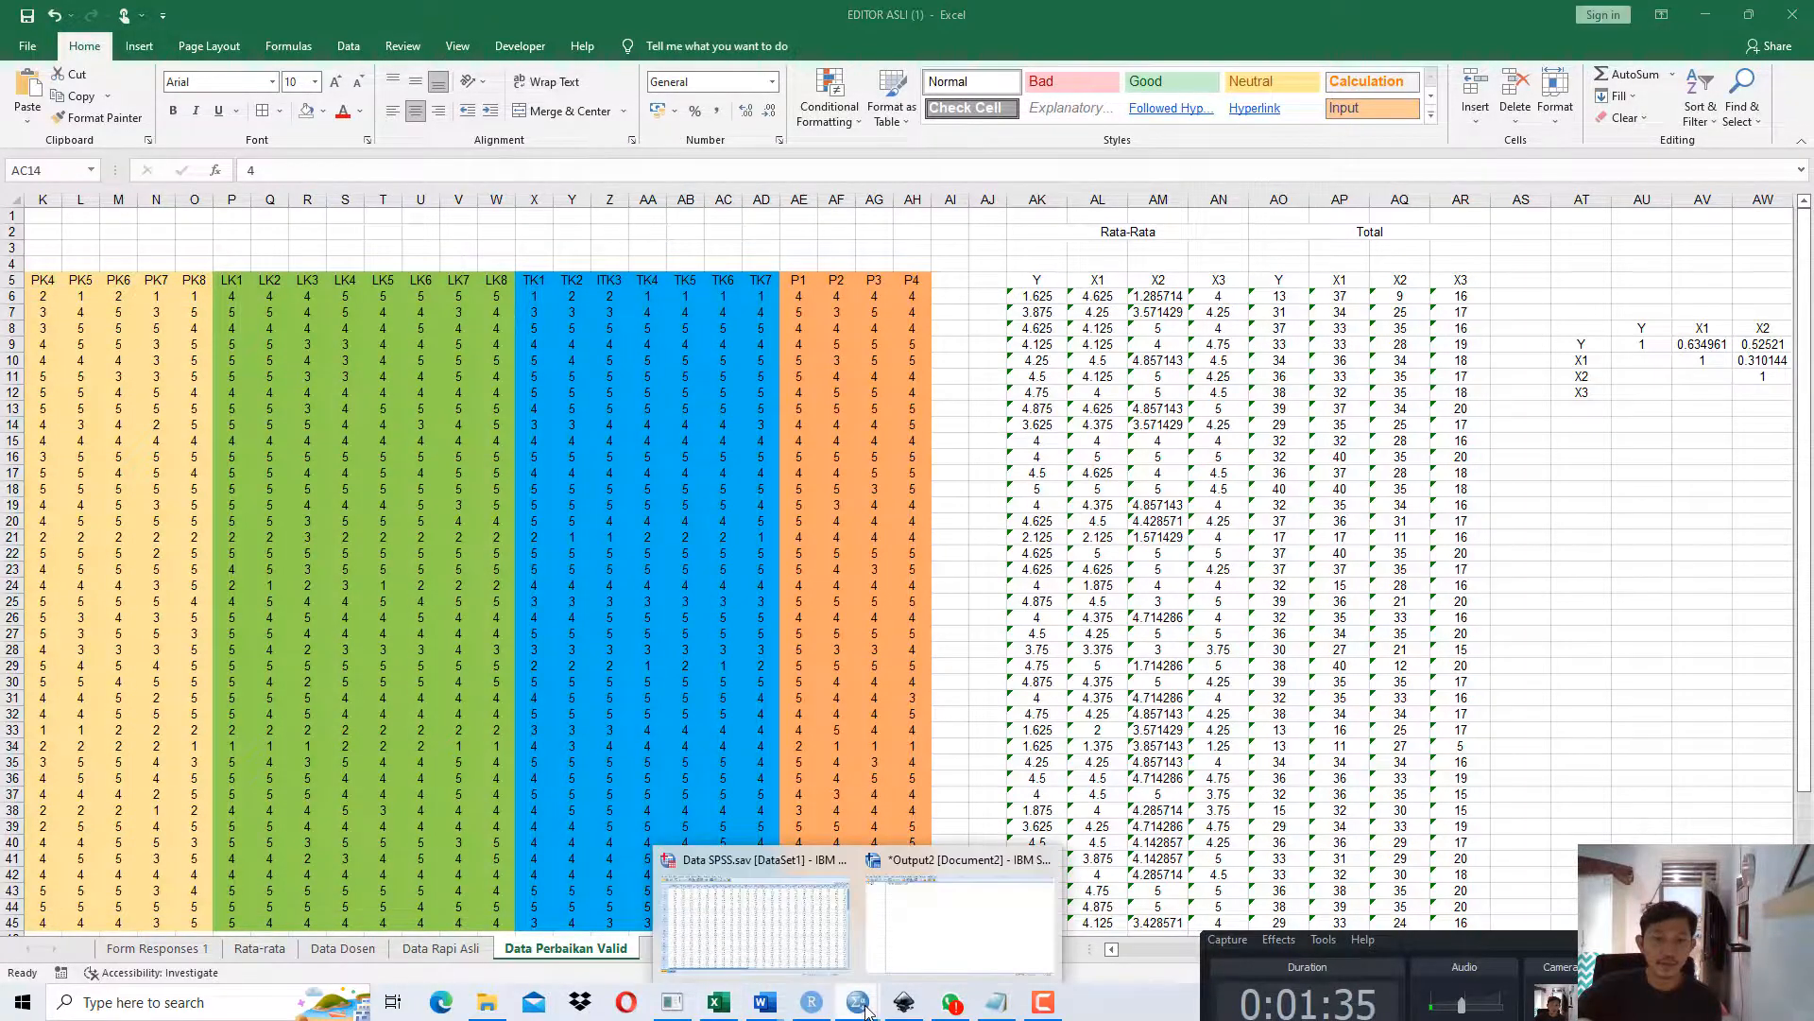
pyautogui.click(751, 908)
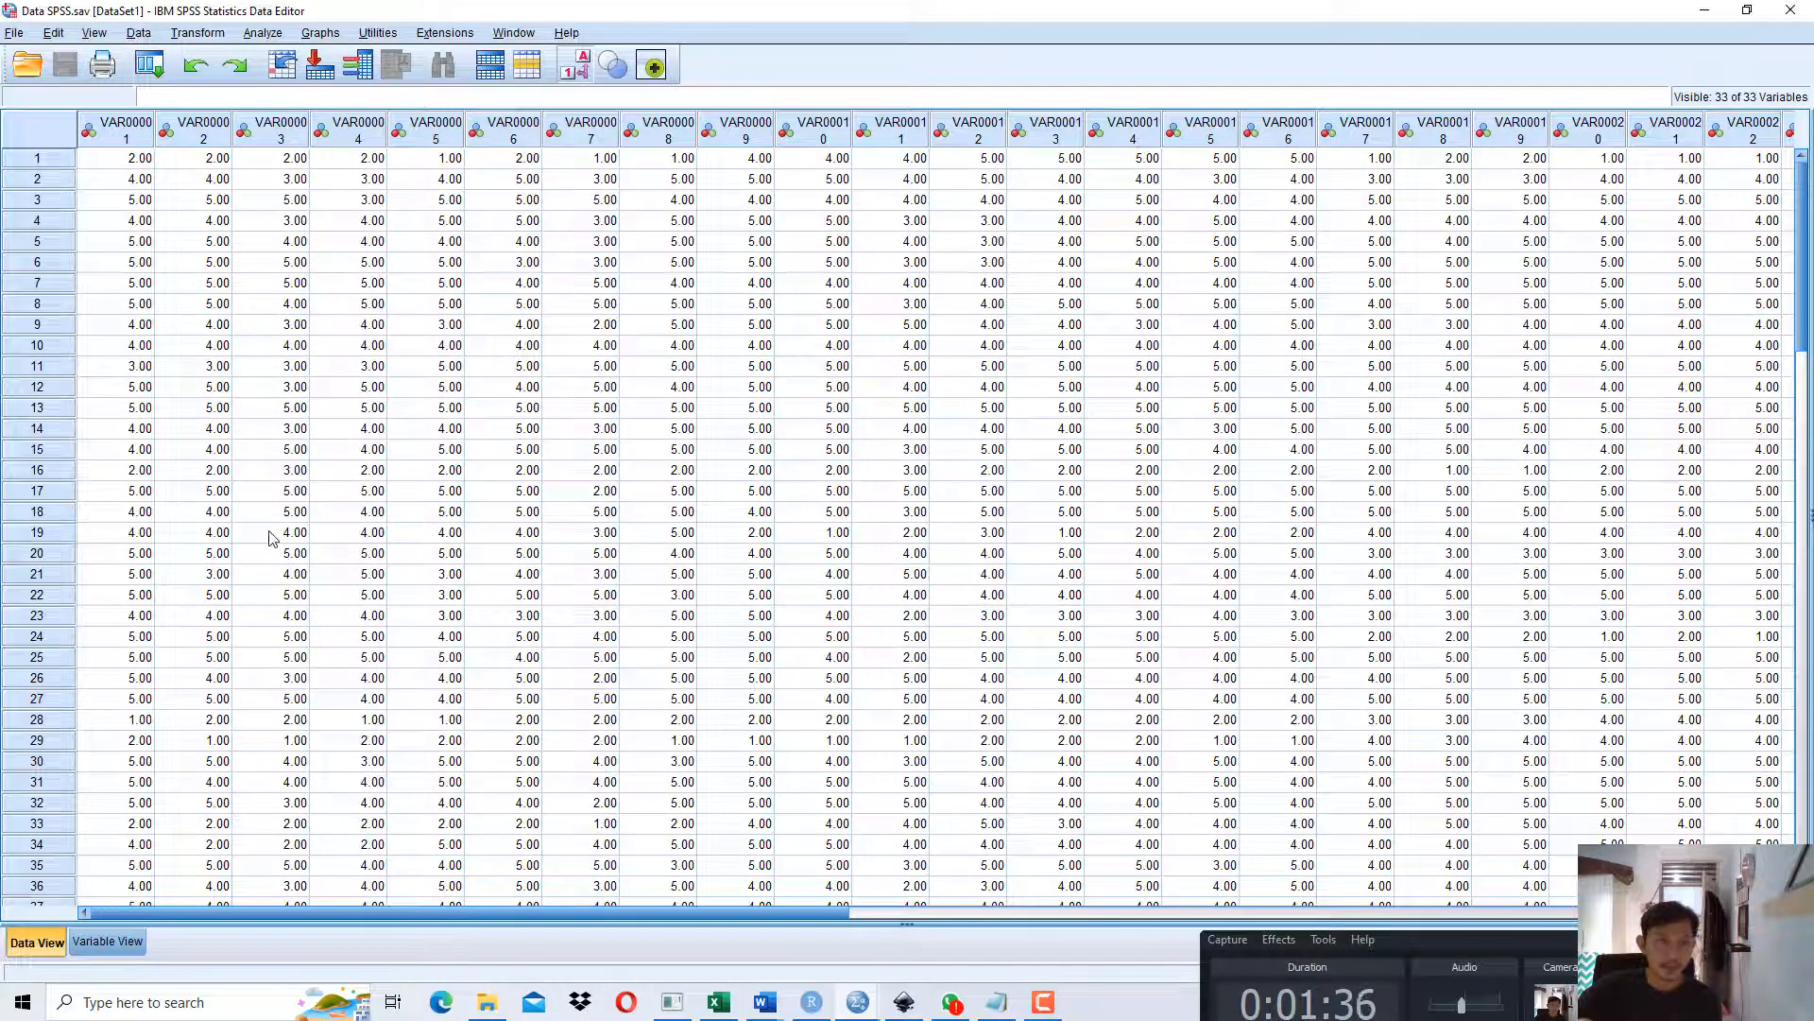
pyautogui.click(220, 904)
pyautogui.moveTo(221, 912); pyautogui.dragTo(124, 911)
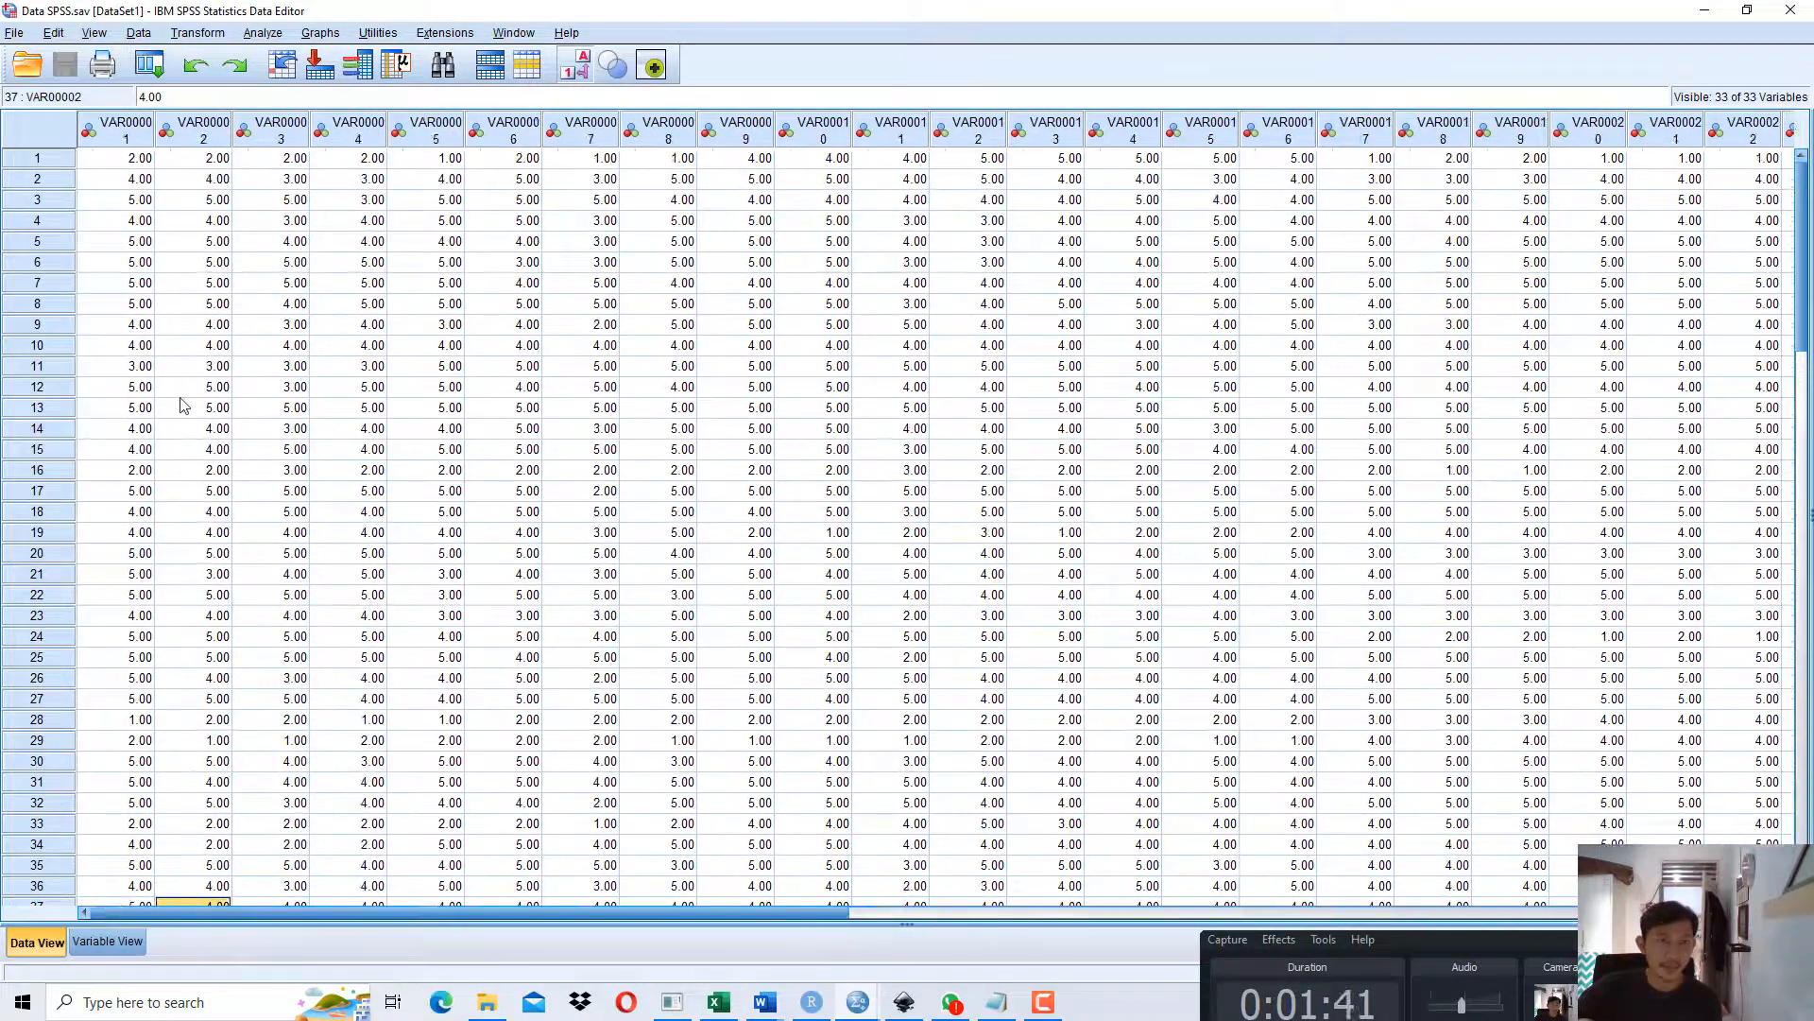
pyautogui.click(115, 941)
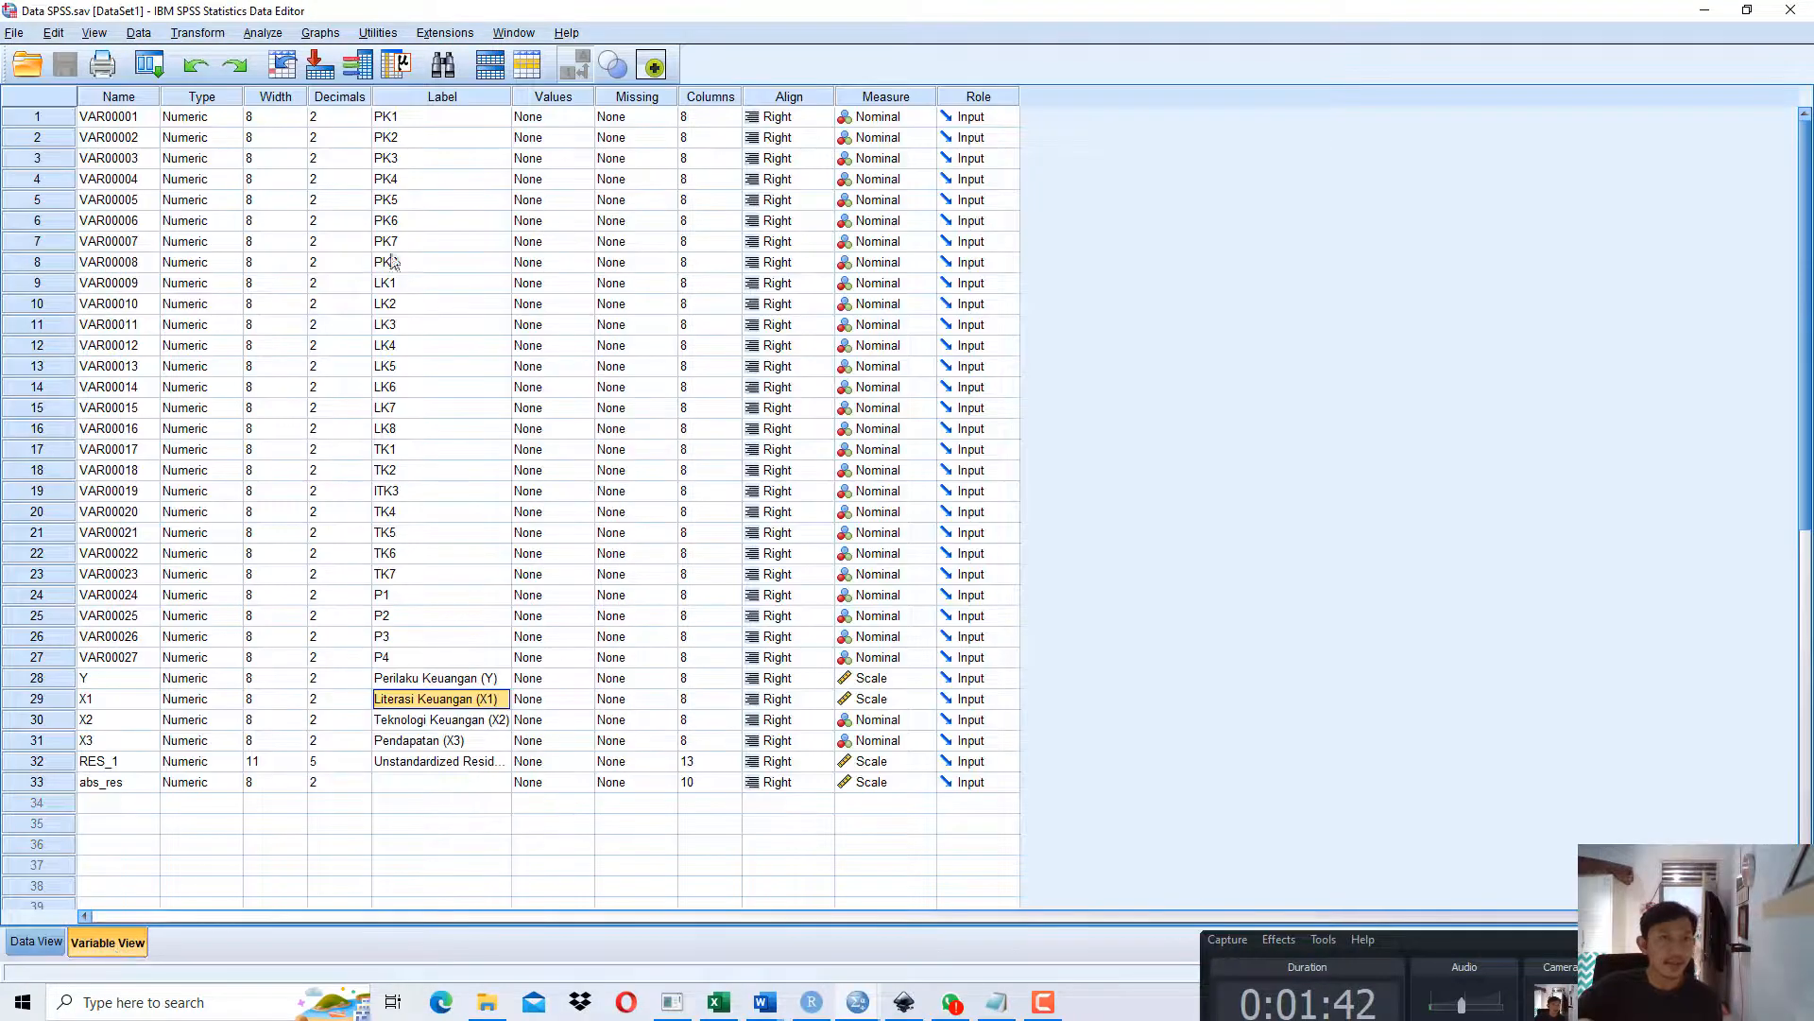
pyautogui.click(421, 123)
pyautogui.click(427, 139)
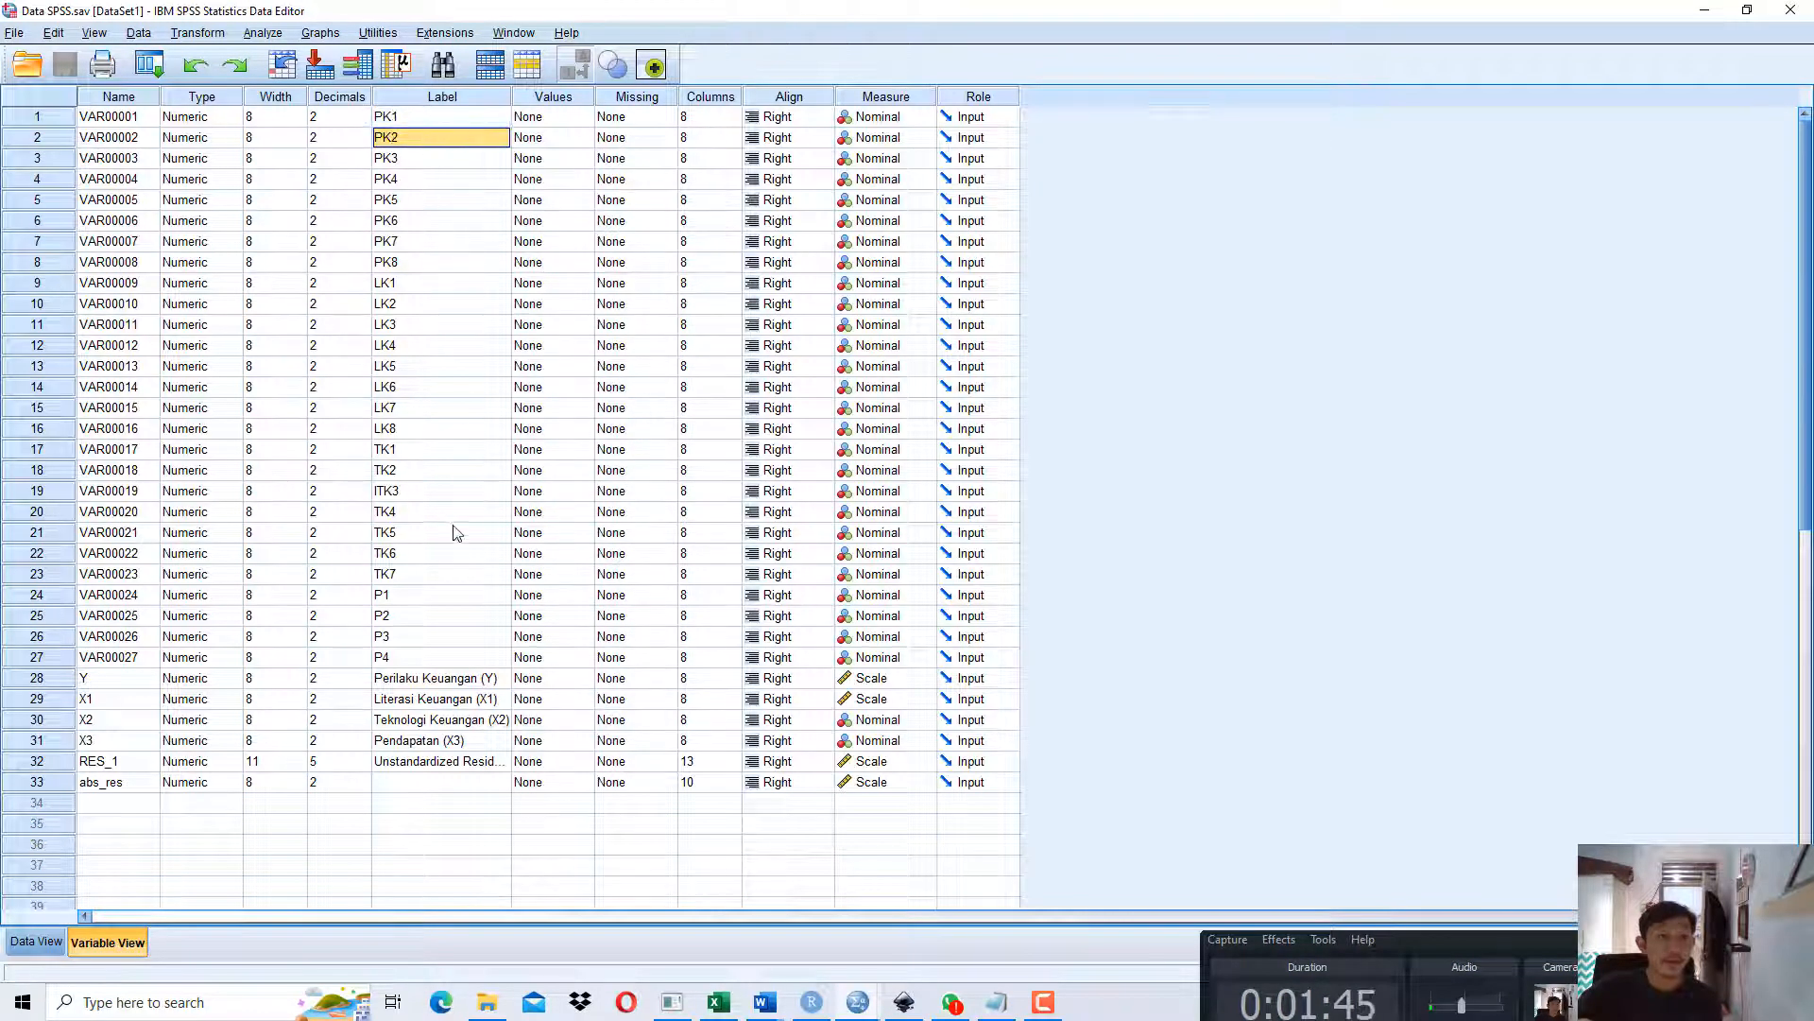
pyautogui.moveTo(412, 659); pyautogui.dragTo(378, 117)
pyautogui.click(129, 659)
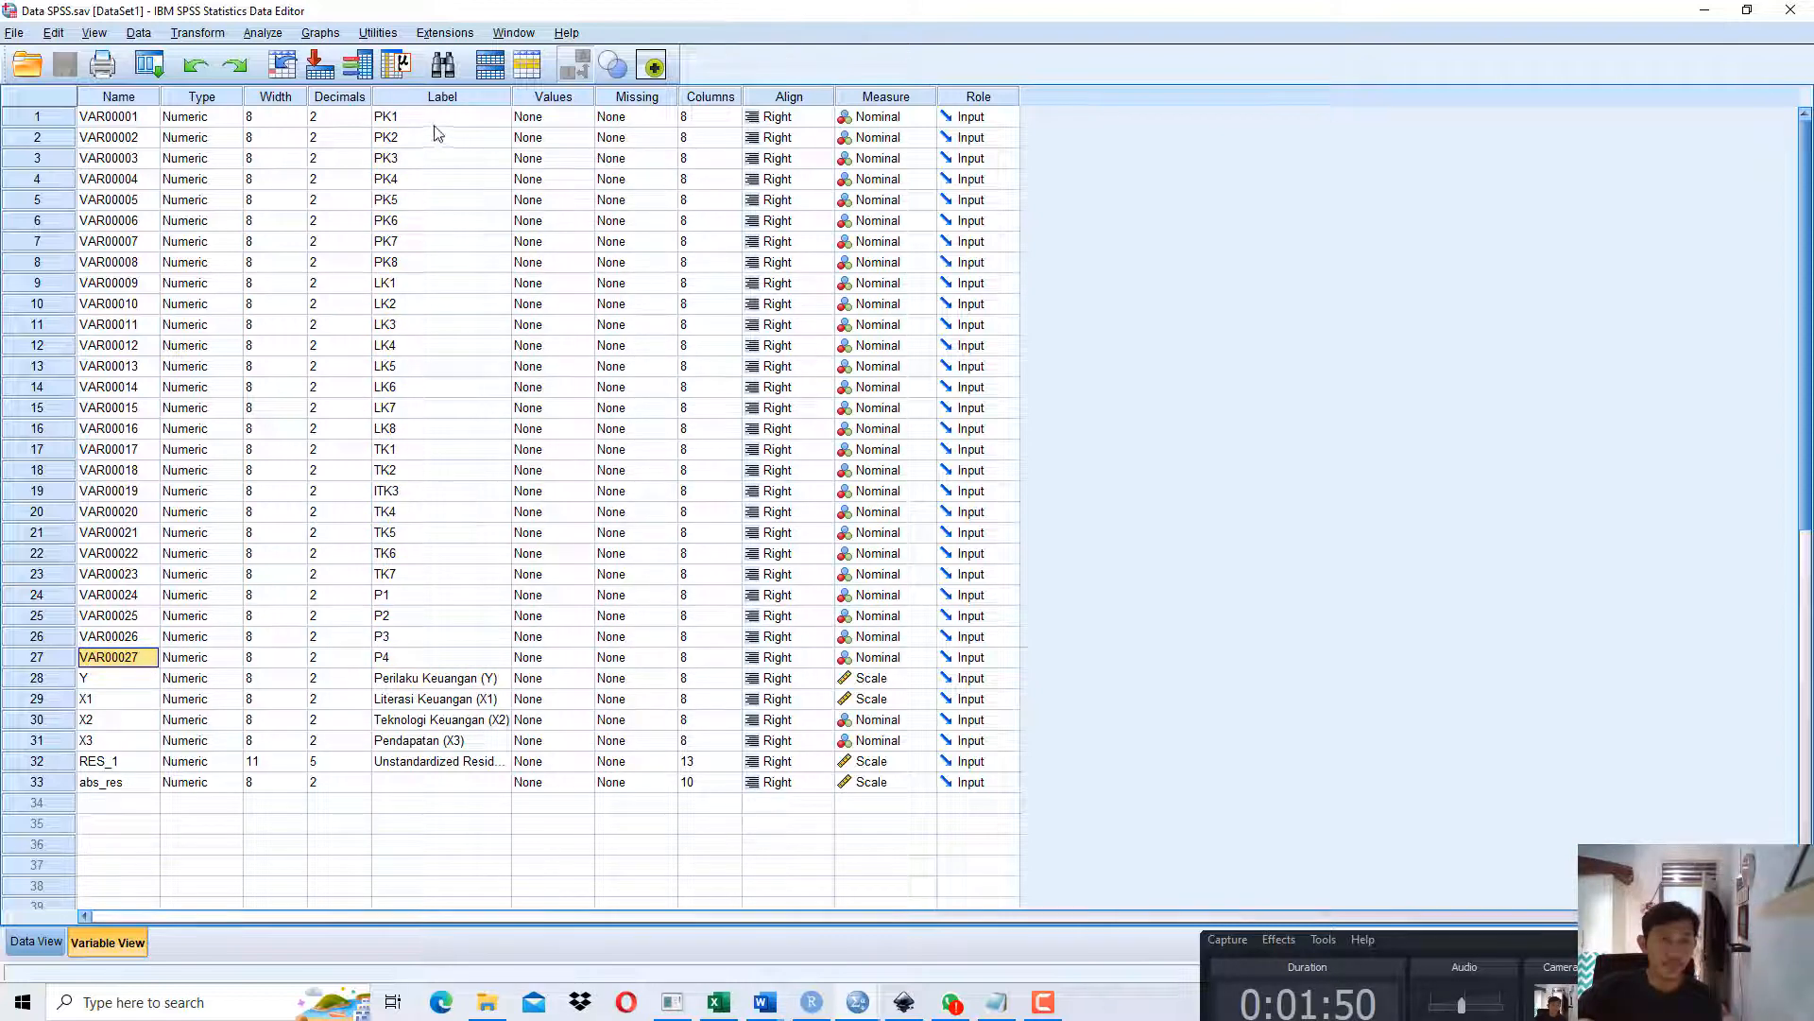
pyautogui.moveTo(435, 117); pyautogui.dragTo(428, 664)
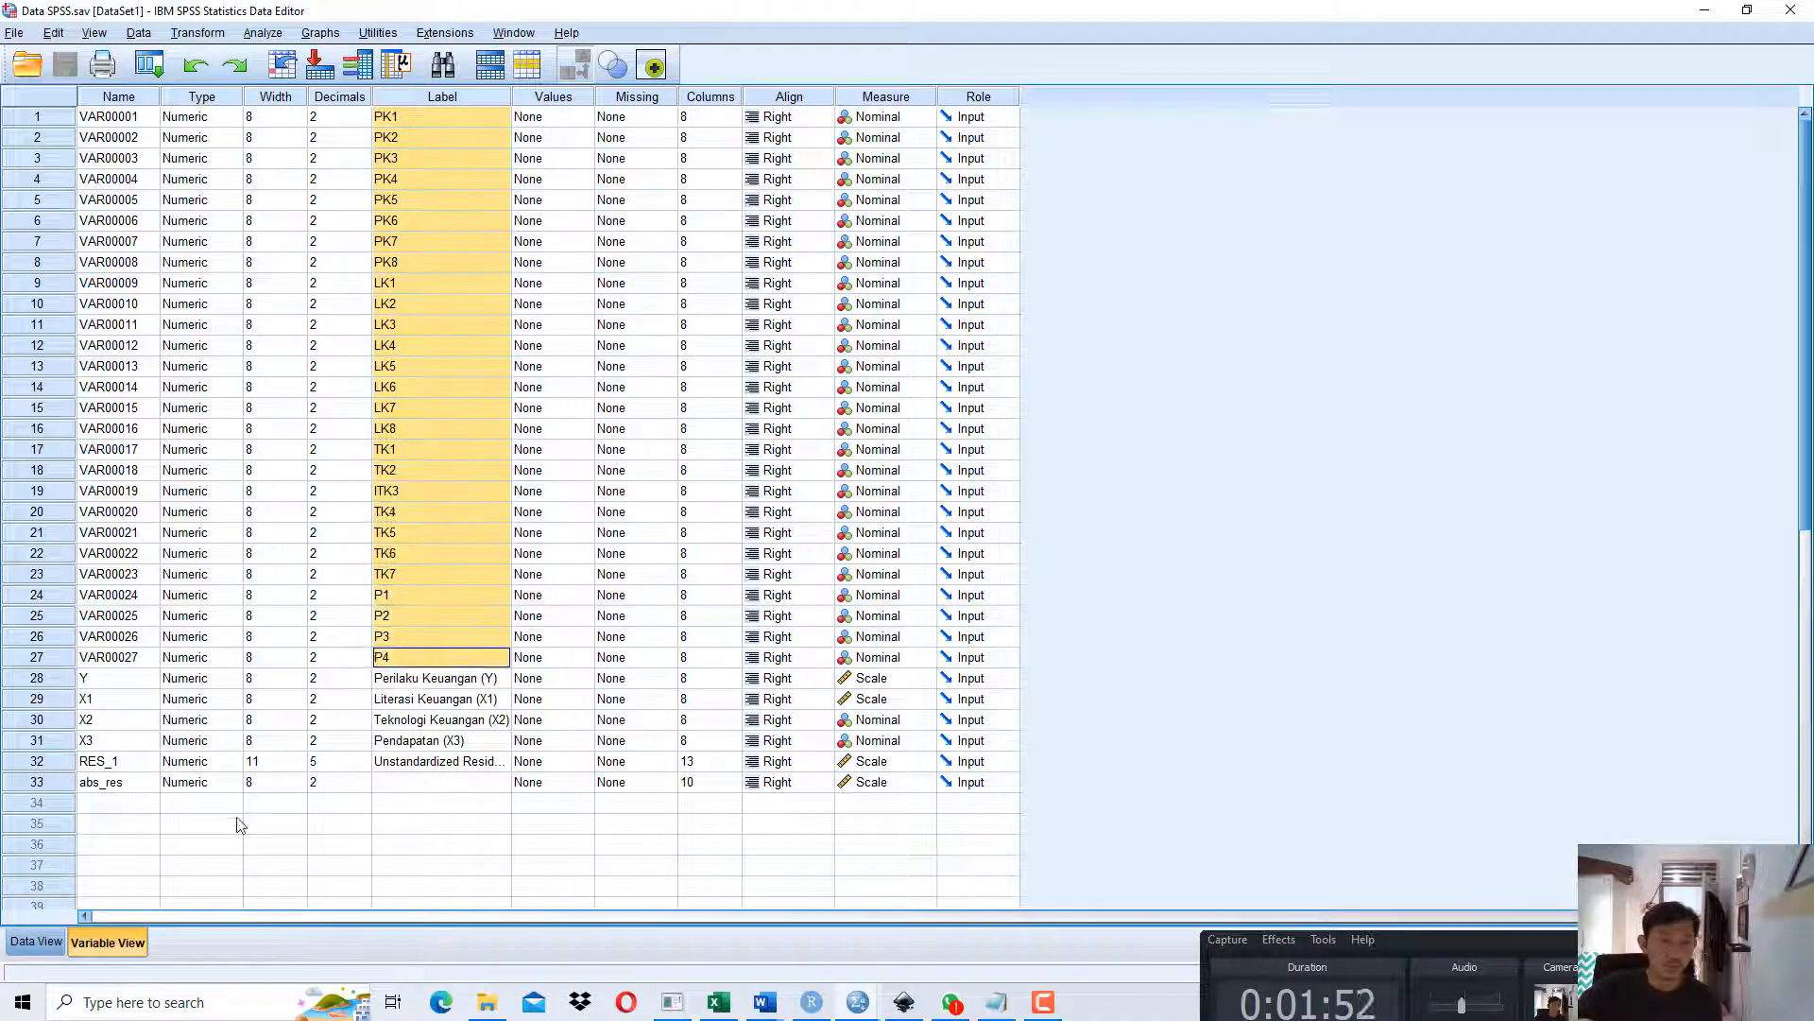
# Examine the Y, X1, X2 and X3 data columns that follow VAR00027 in the SPSS dataset.
pyautogui.click(23, 947)
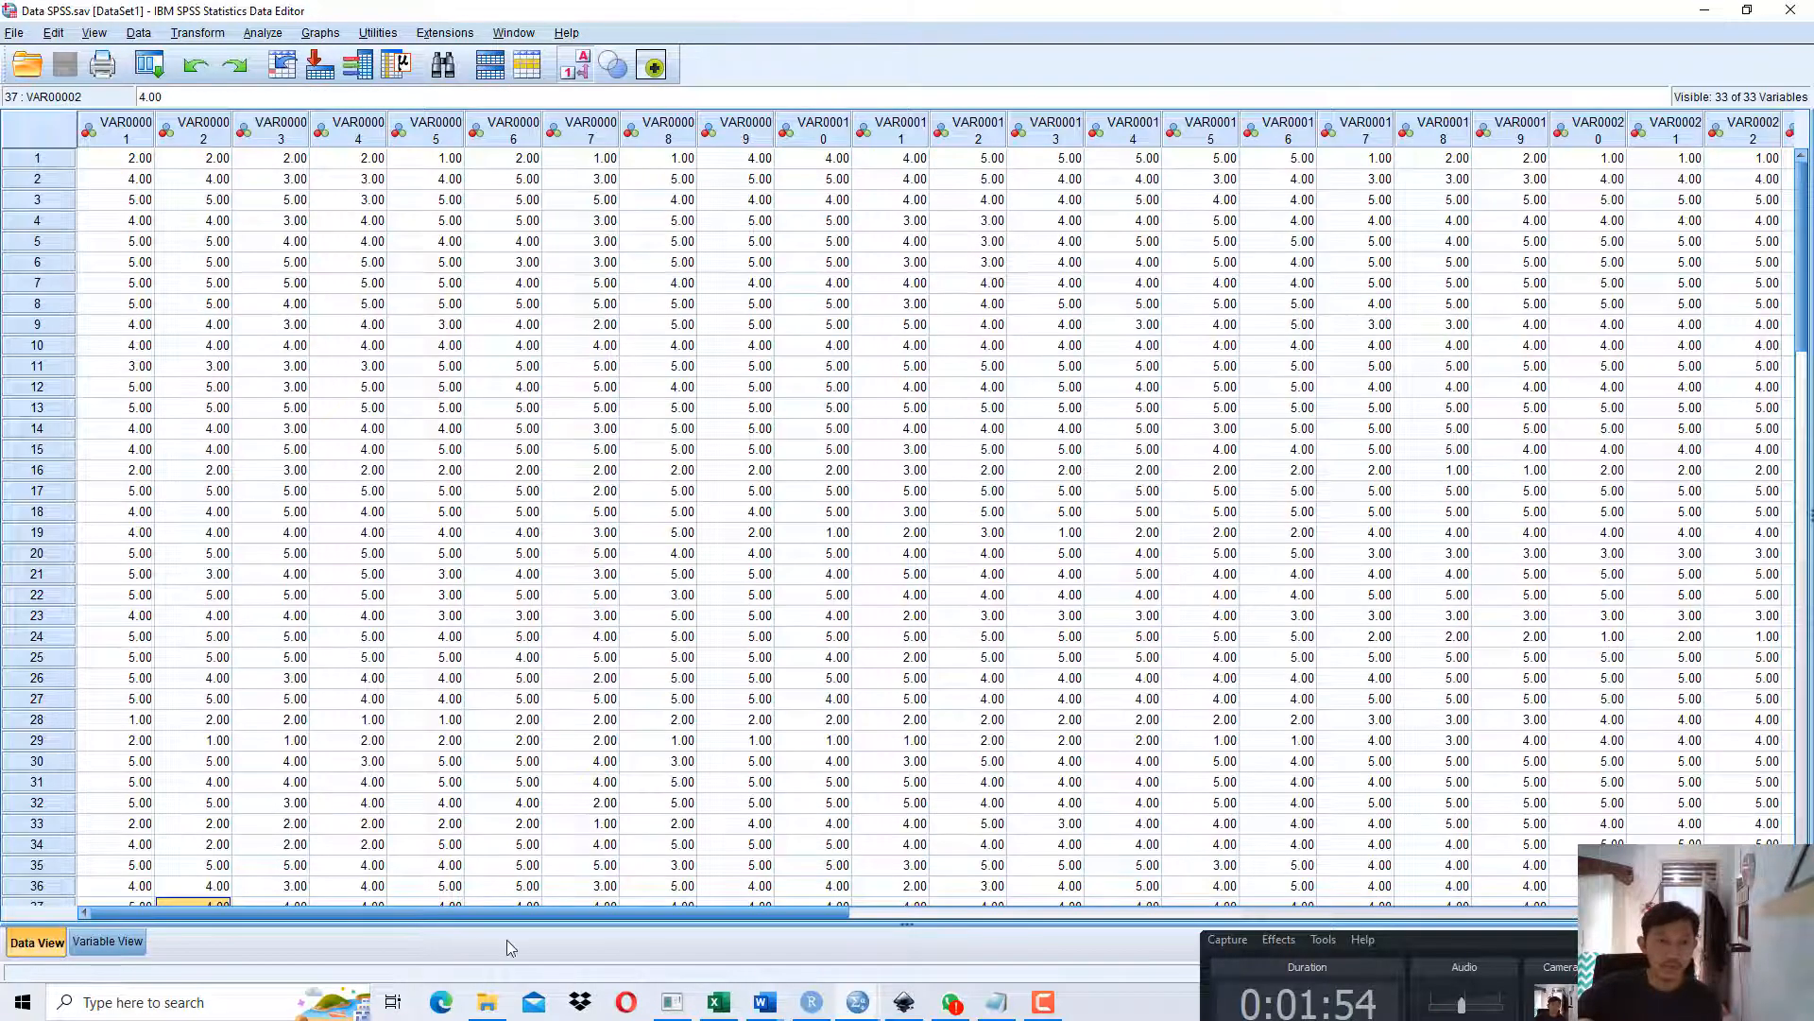
pyautogui.moveTo(510, 912); pyautogui.dragTo(1052, 912)
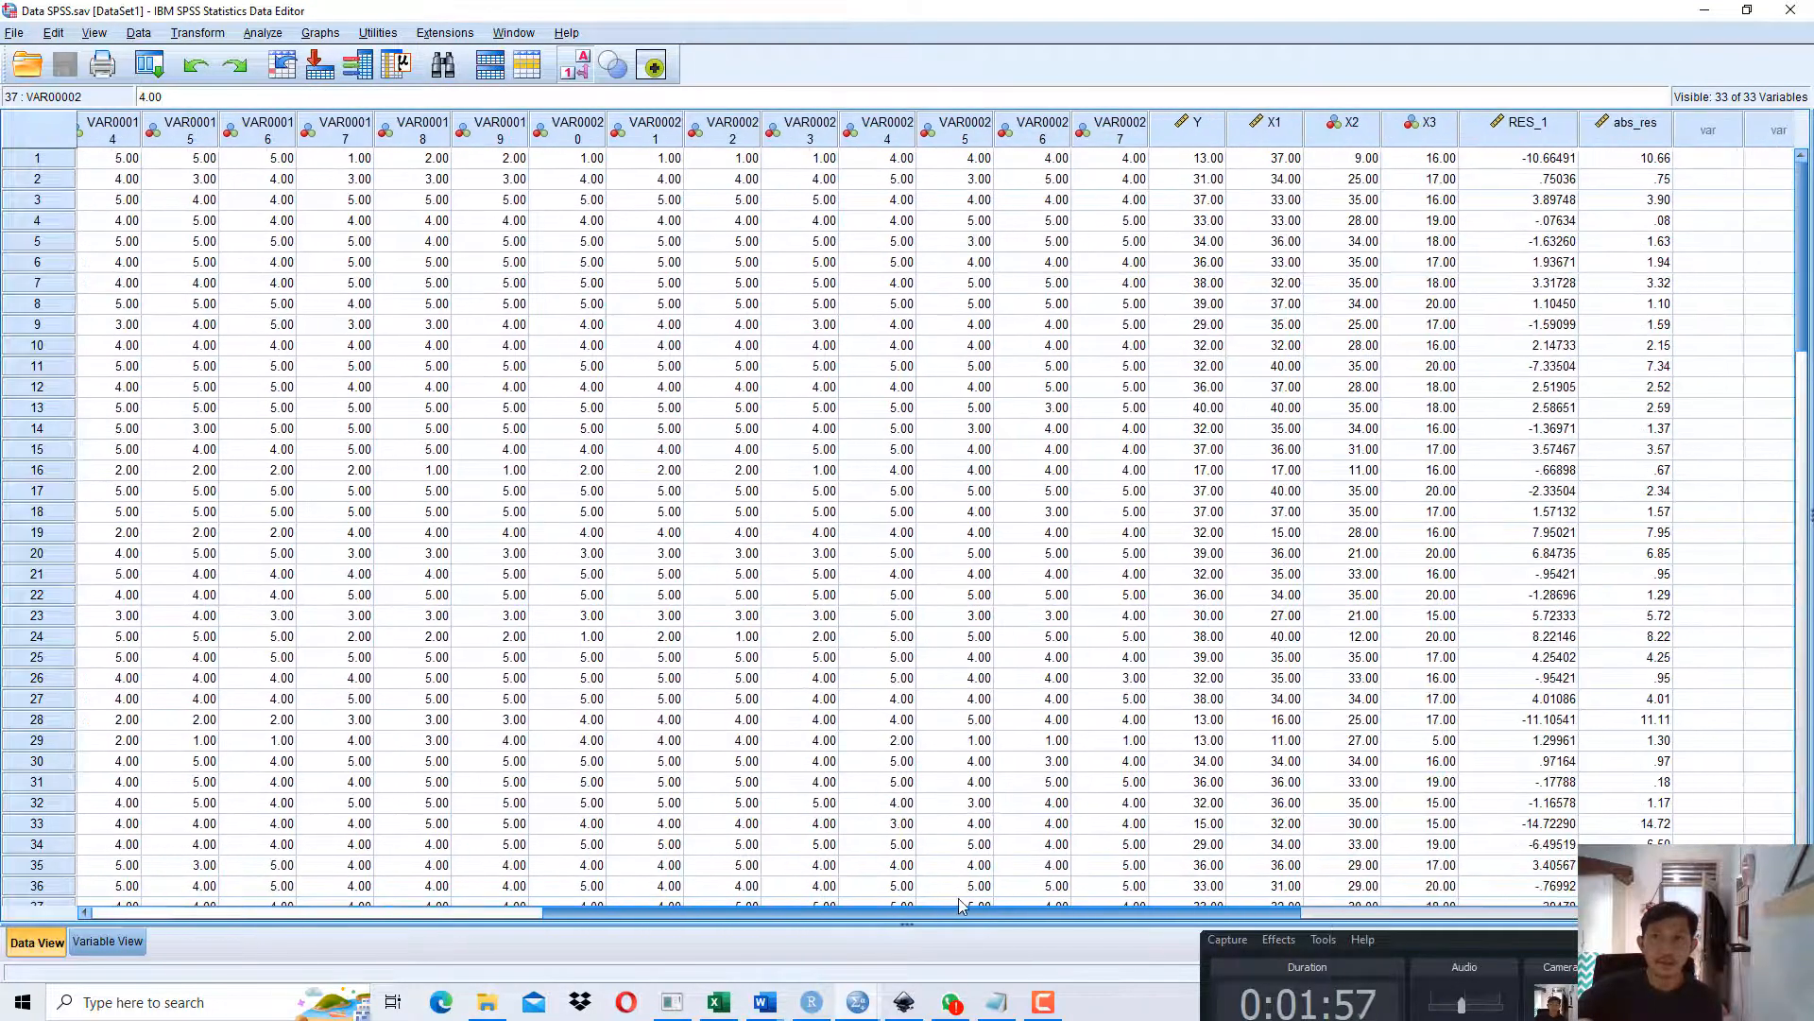
pyautogui.moveTo(1148, 132); pyautogui.dragTo(1200, 133)
pyautogui.click(1253, 132)
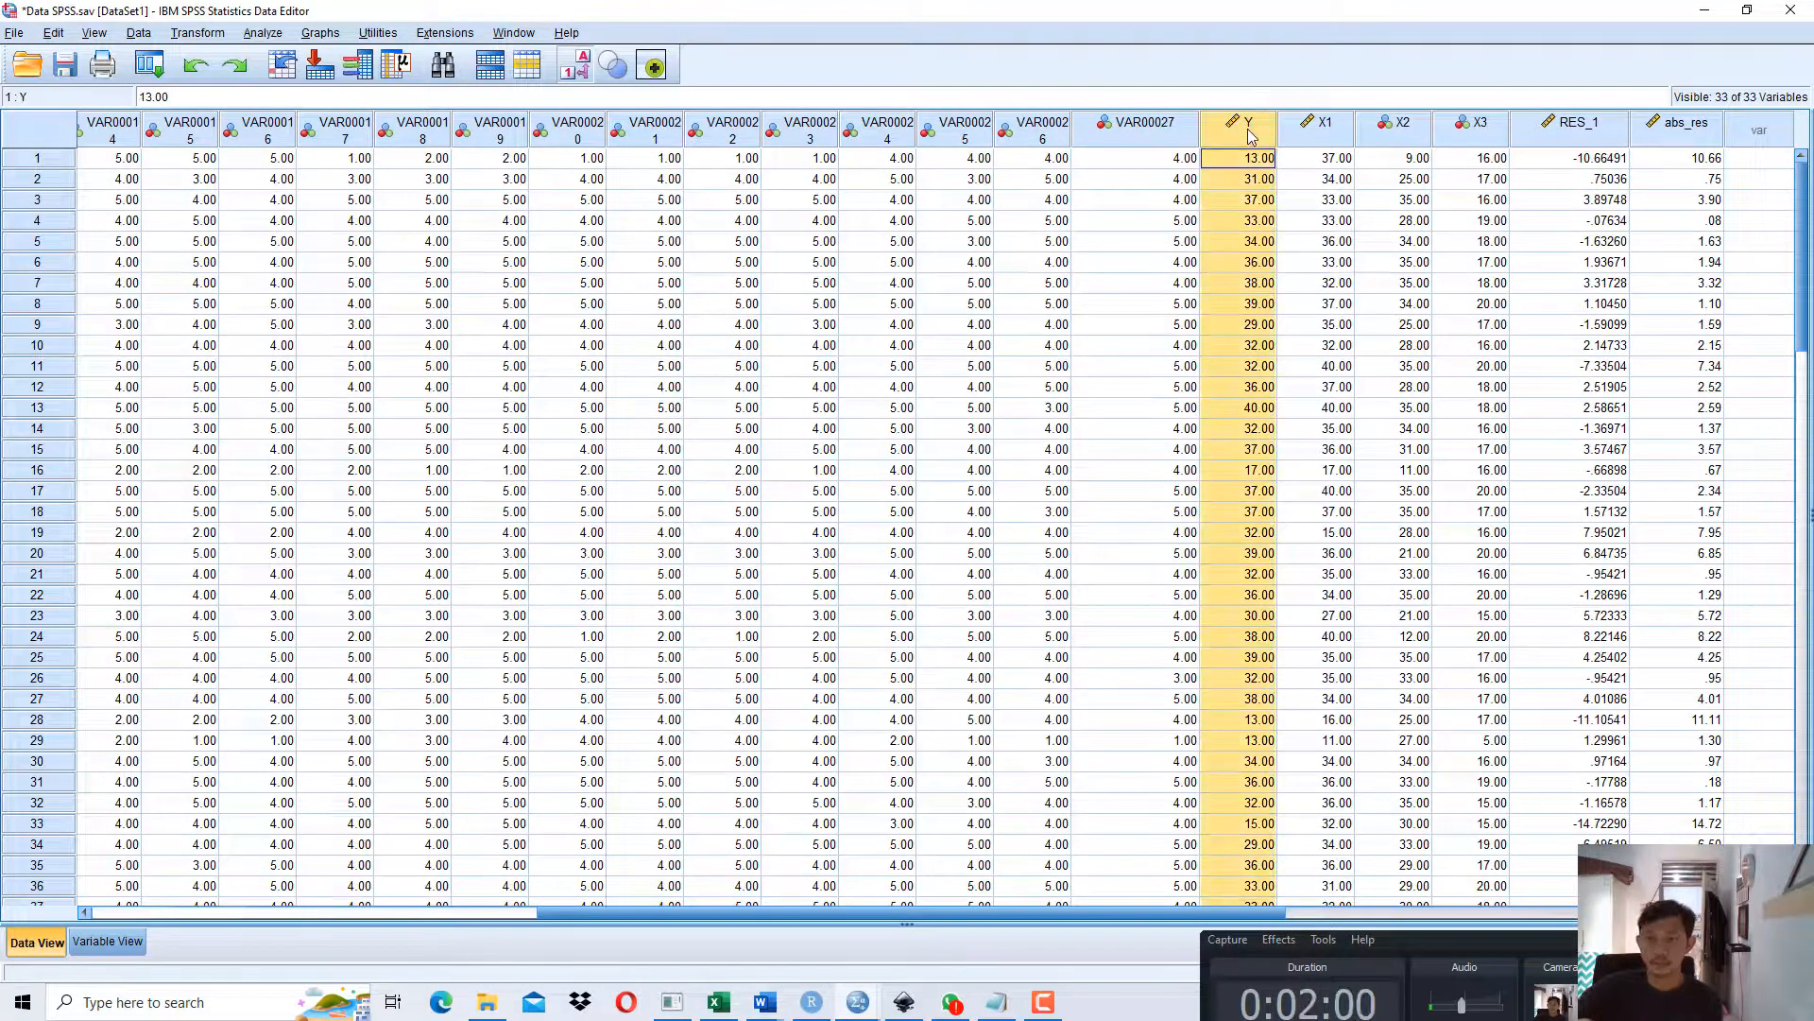
pyautogui.click(1317, 135)
pyautogui.click(1423, 134)
pyautogui.click(1481, 138)
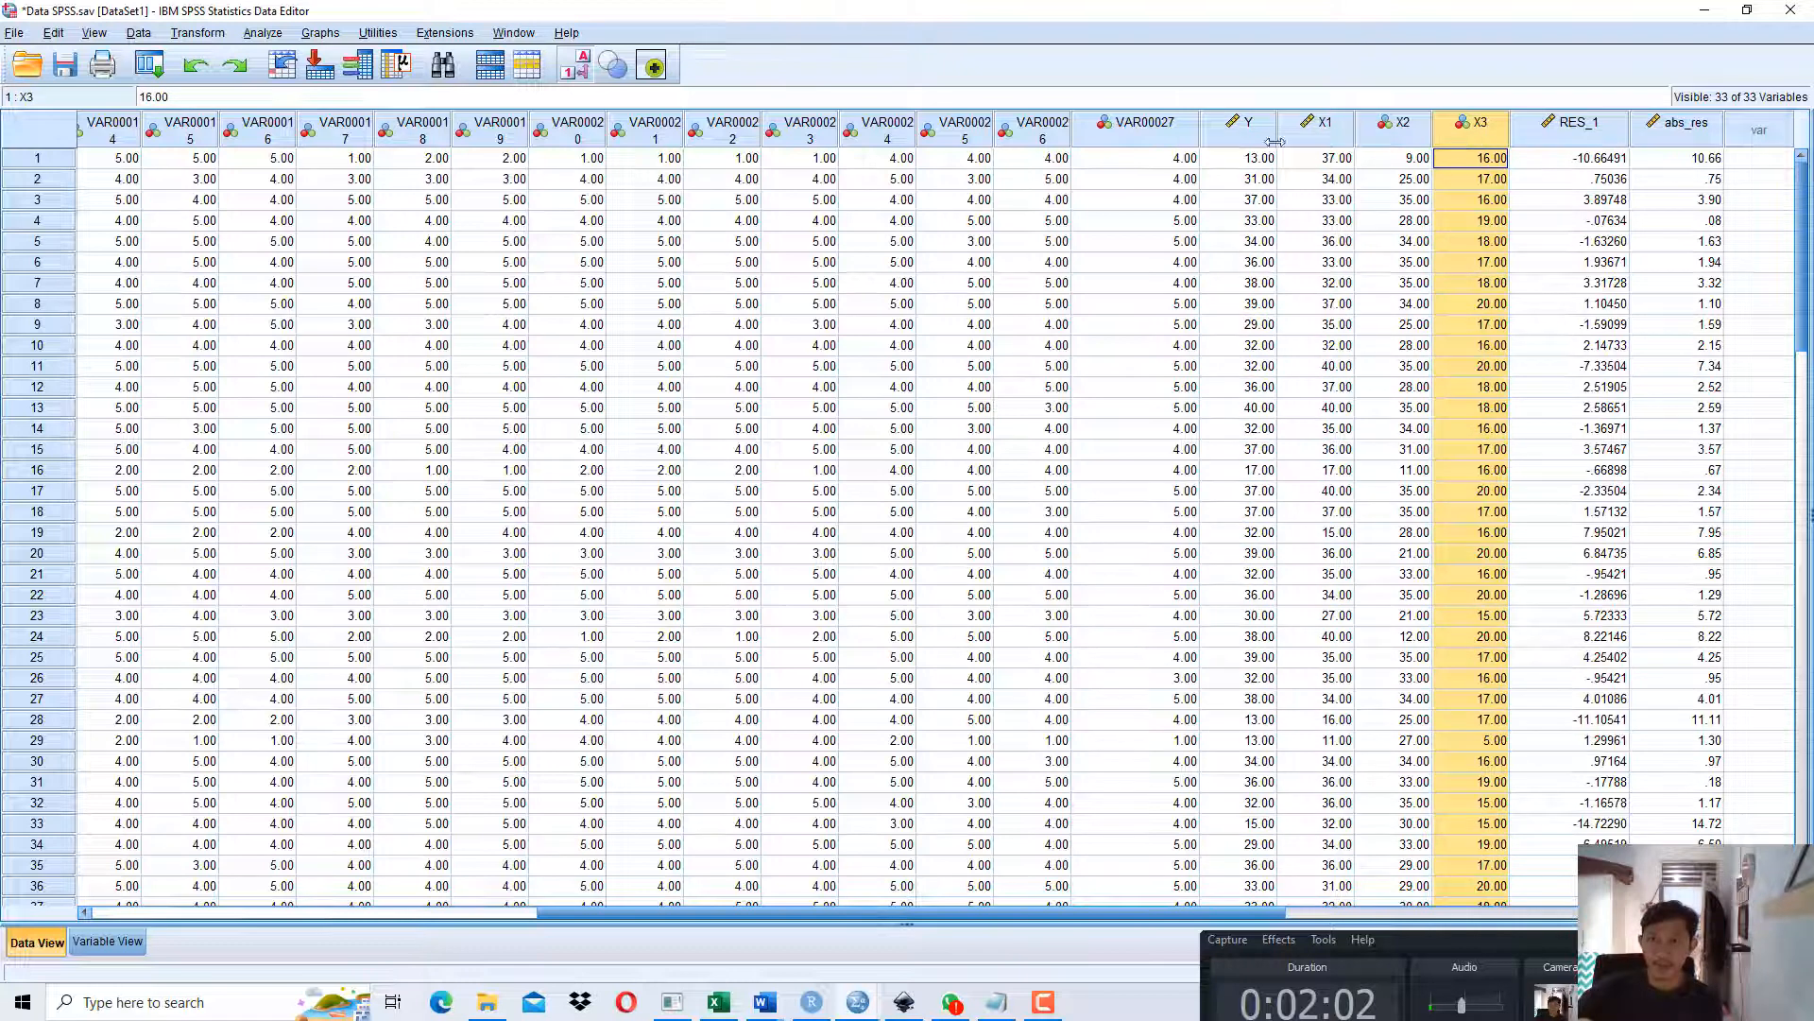
pyautogui.click(1249, 132)
pyautogui.click(1323, 135)
pyautogui.click(1408, 135)
pyautogui.click(1475, 134)
pyautogui.click(1258, 142)
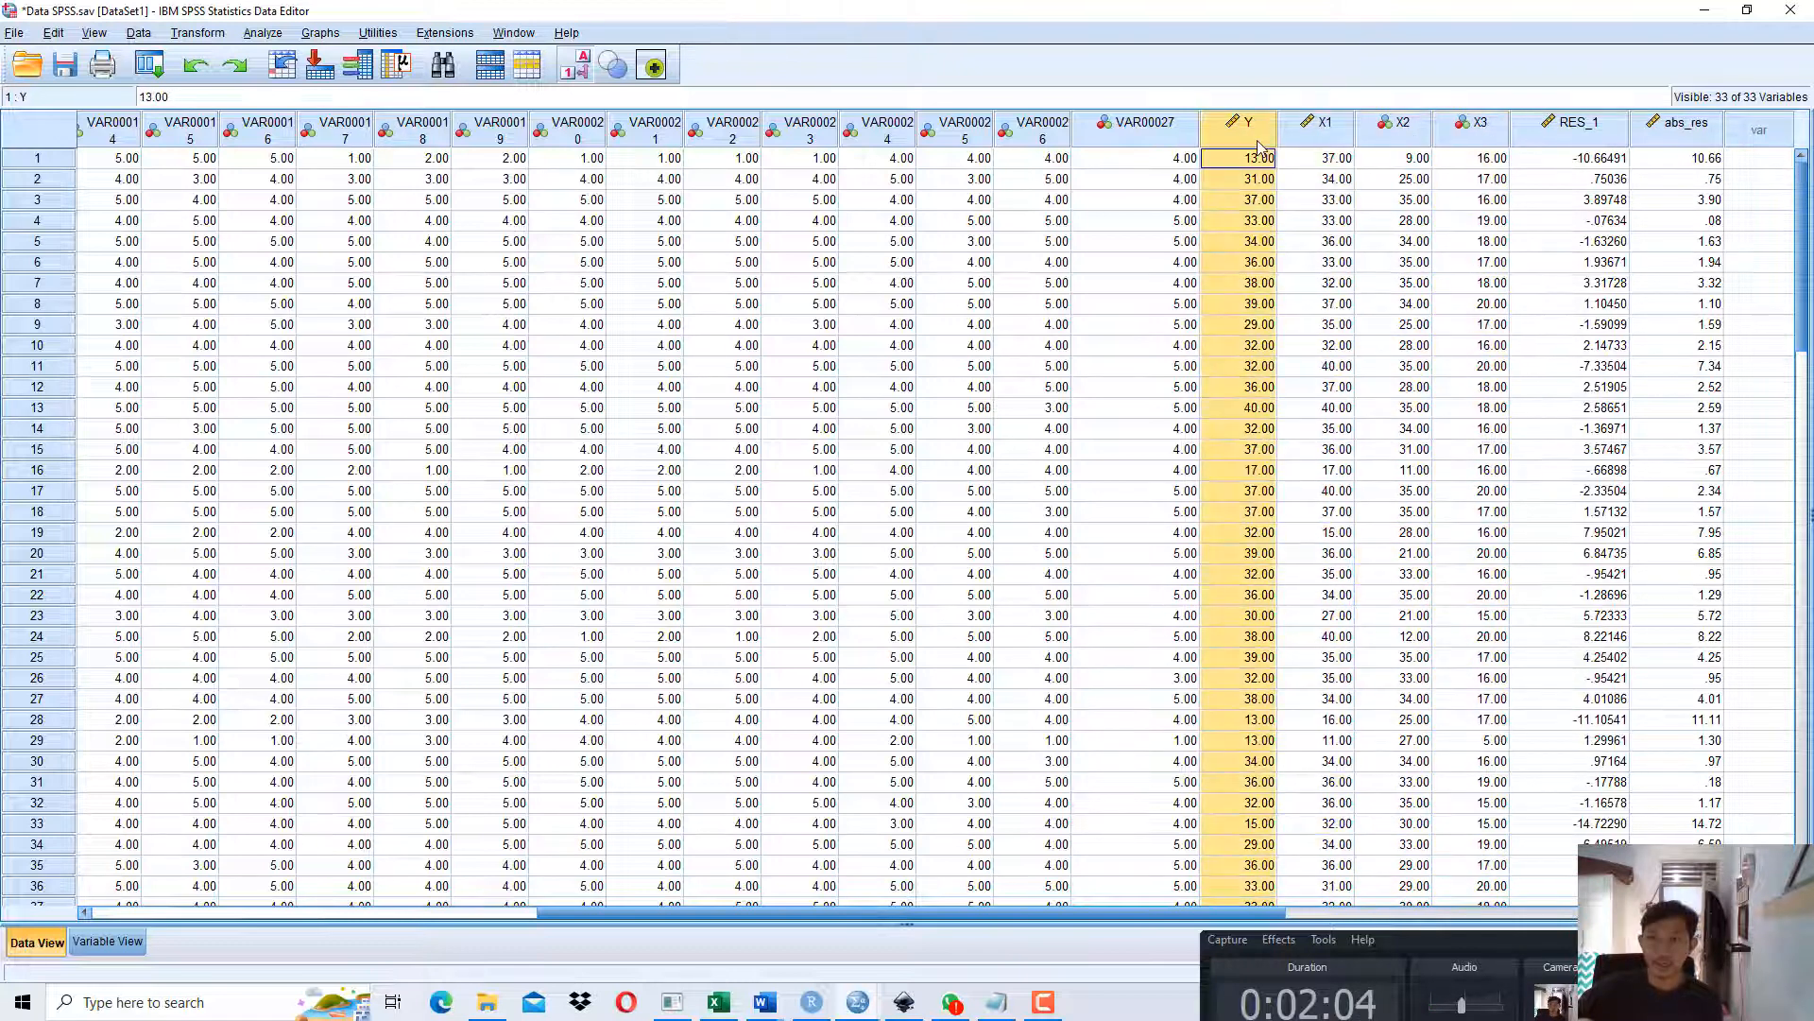
pyautogui.click(1342, 135)
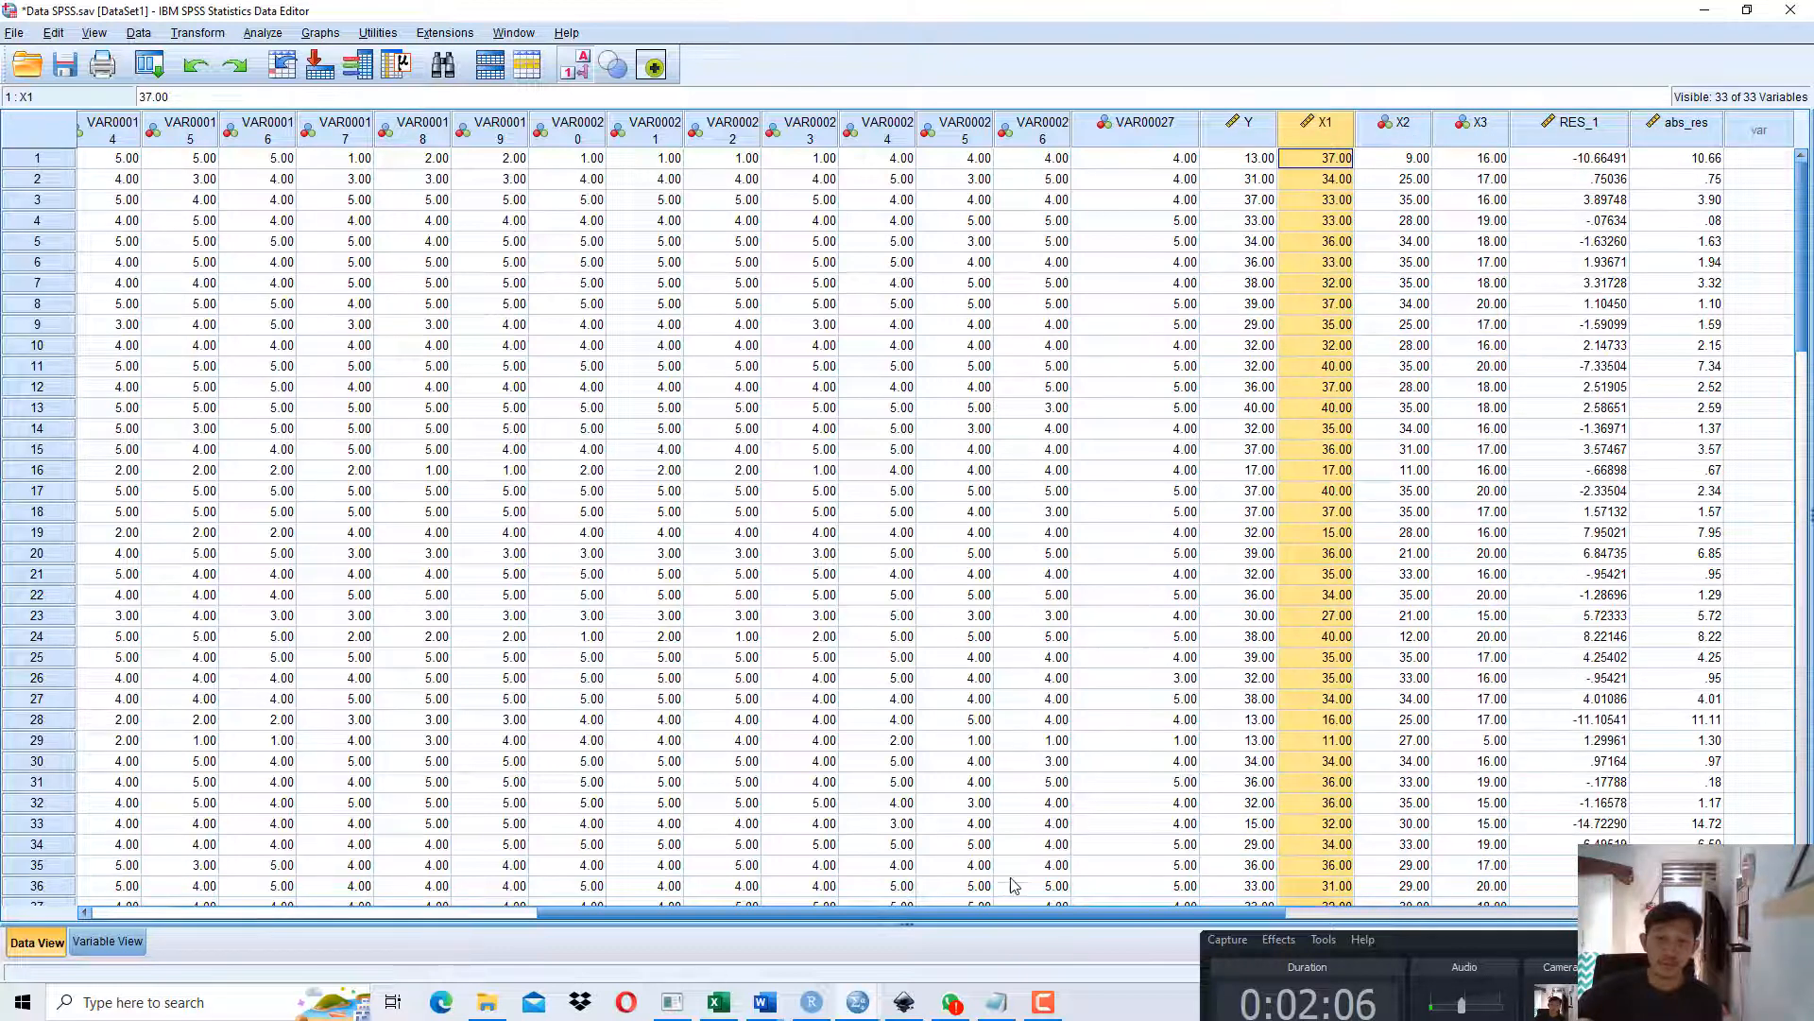
# Switch back to the Excel workbook and check the Total columns for Y, X1, X2 and X3.
pyautogui.click(718, 1001)
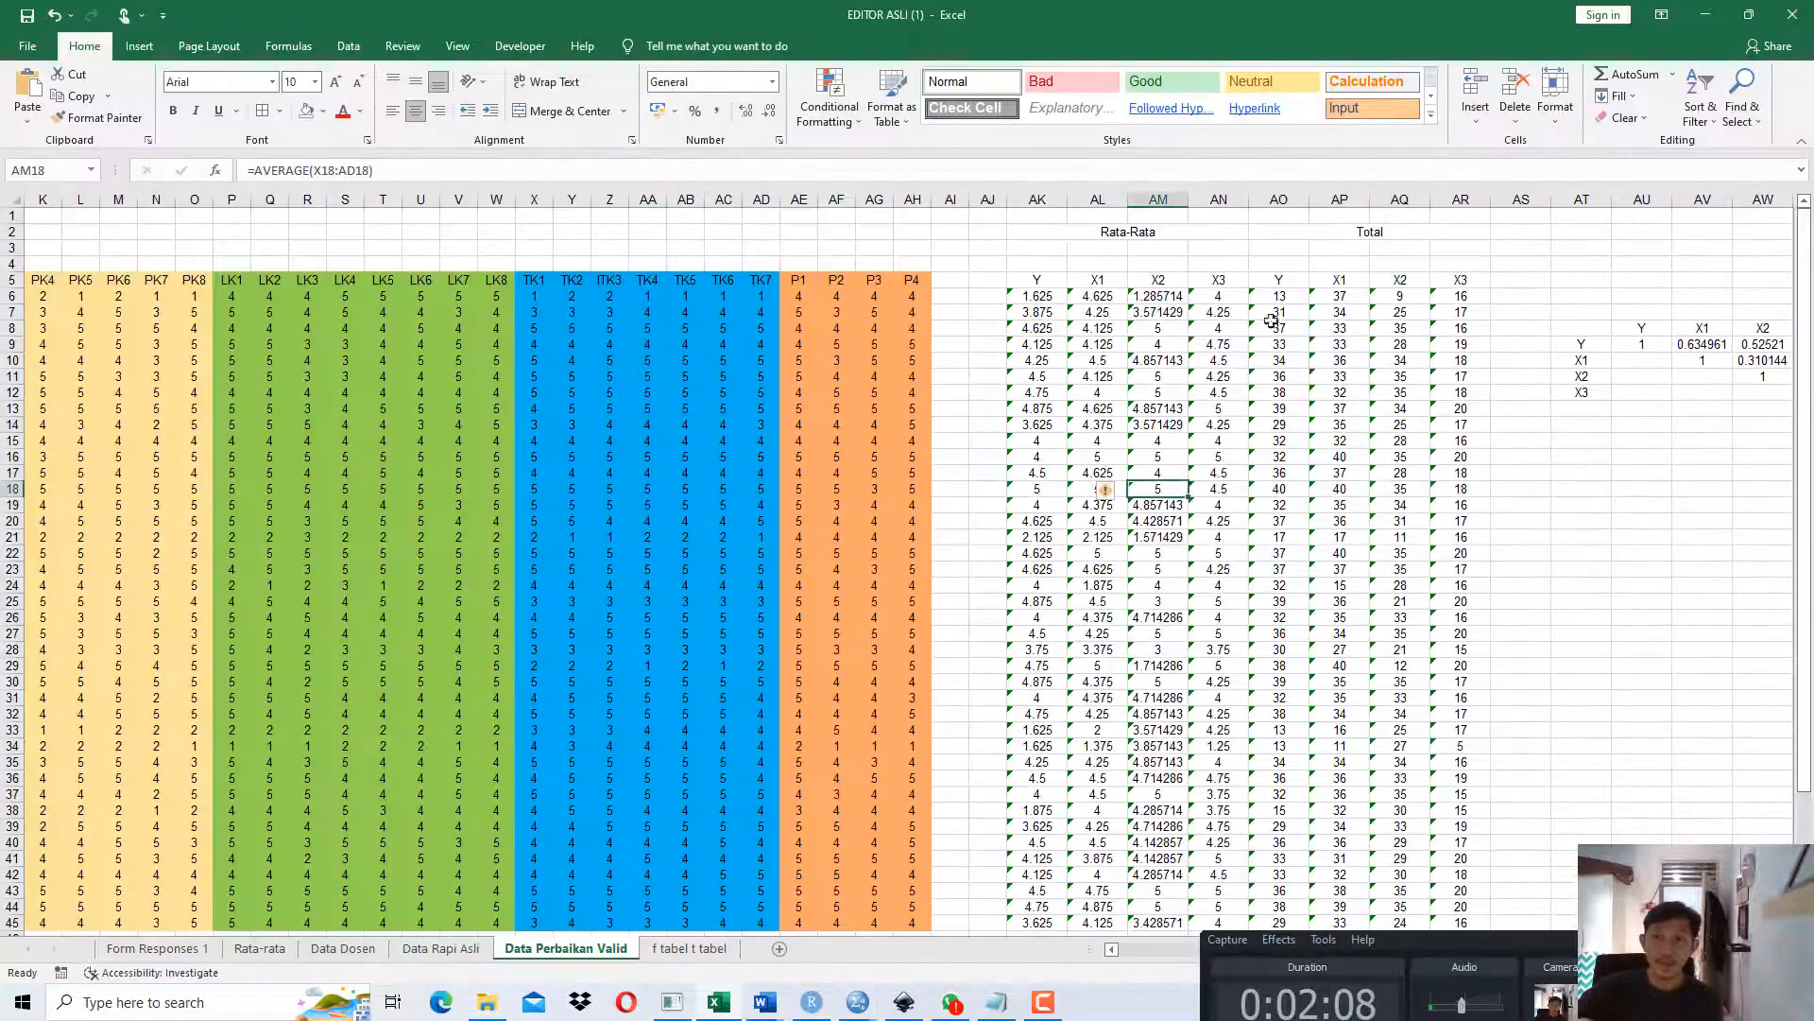
pyautogui.moveTo(1279, 279); pyautogui.dragTo(1450, 633)
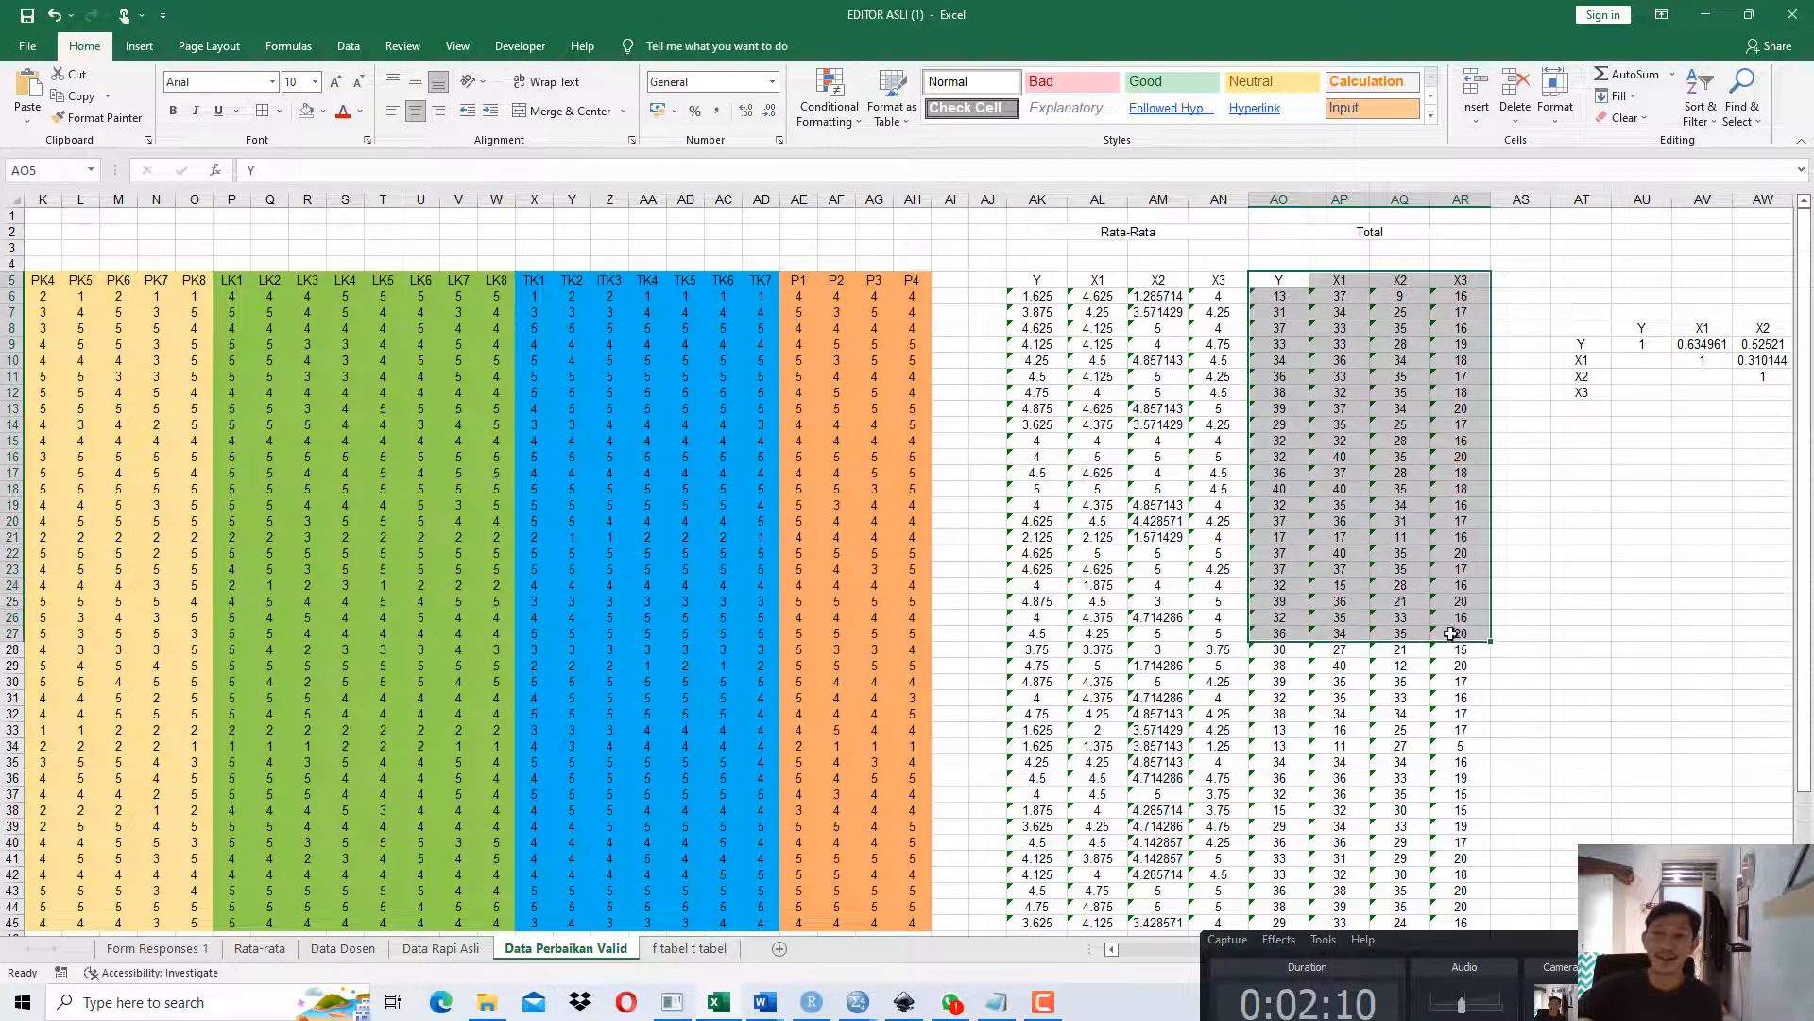
pyautogui.click(917, 617)
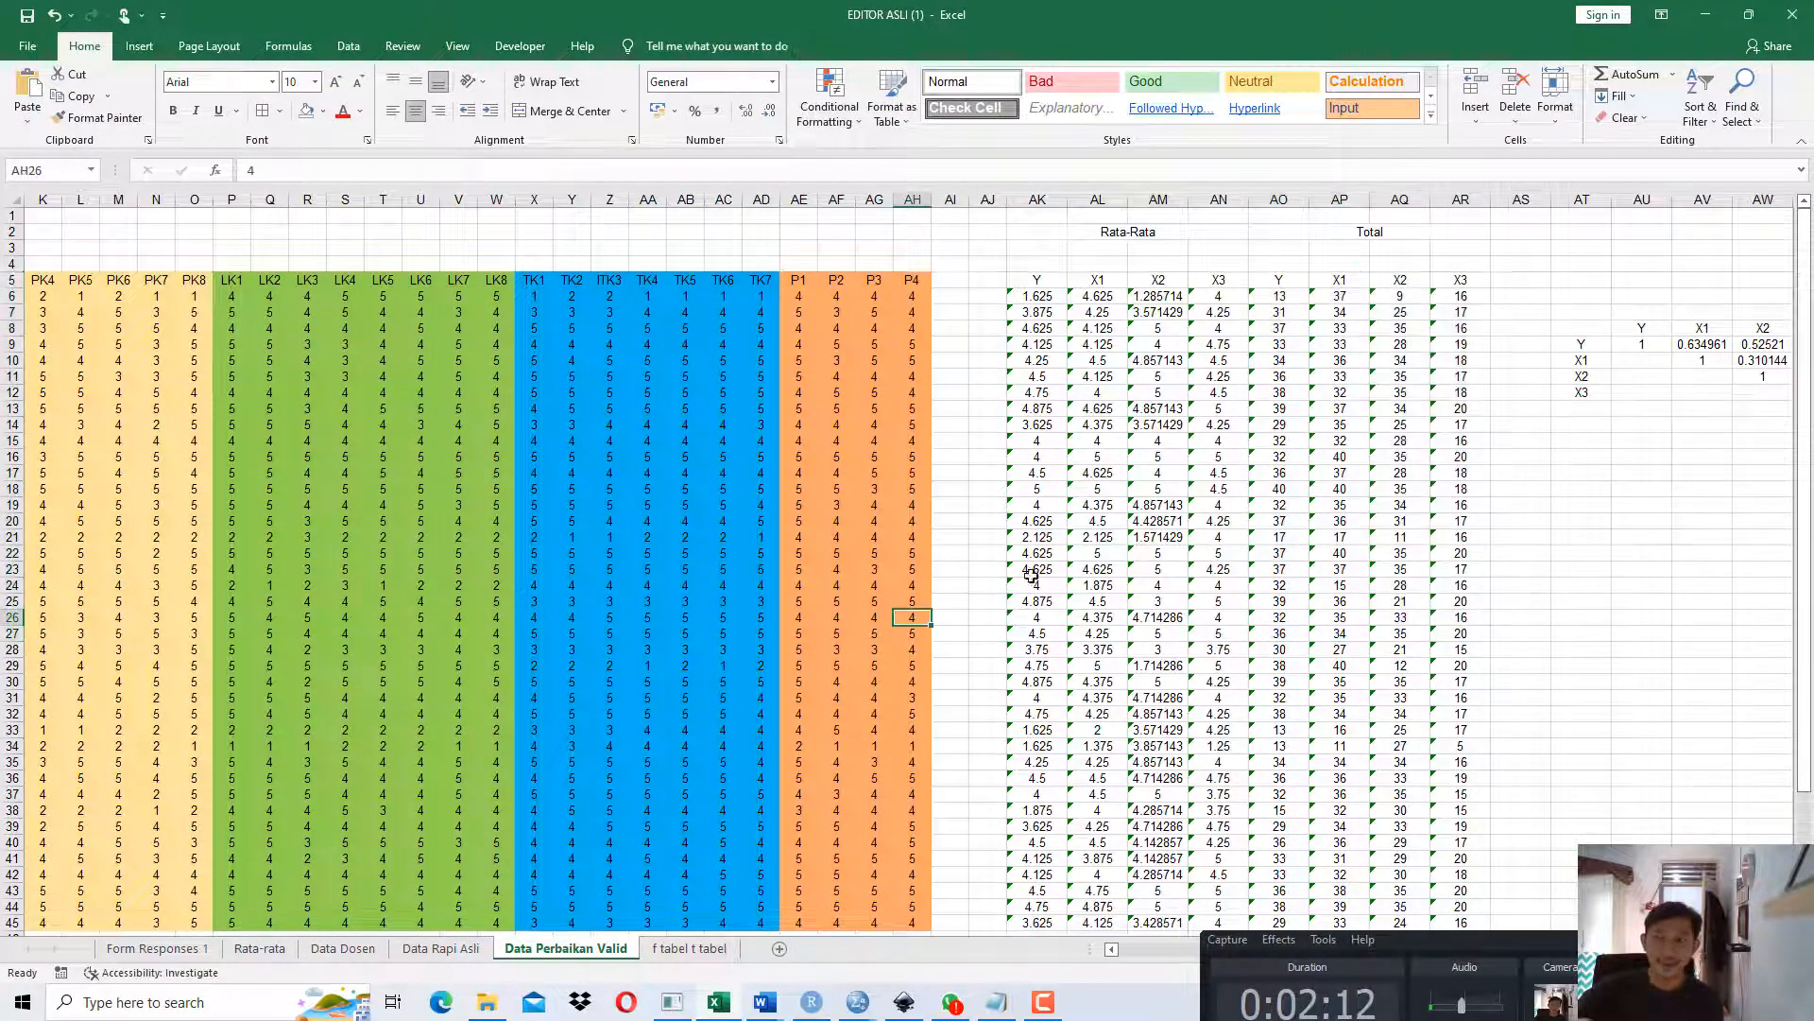
# Switch back to the SPSS data set, start a Linear Regression analysis and reset its settings.
pyautogui.click(1718, 19)
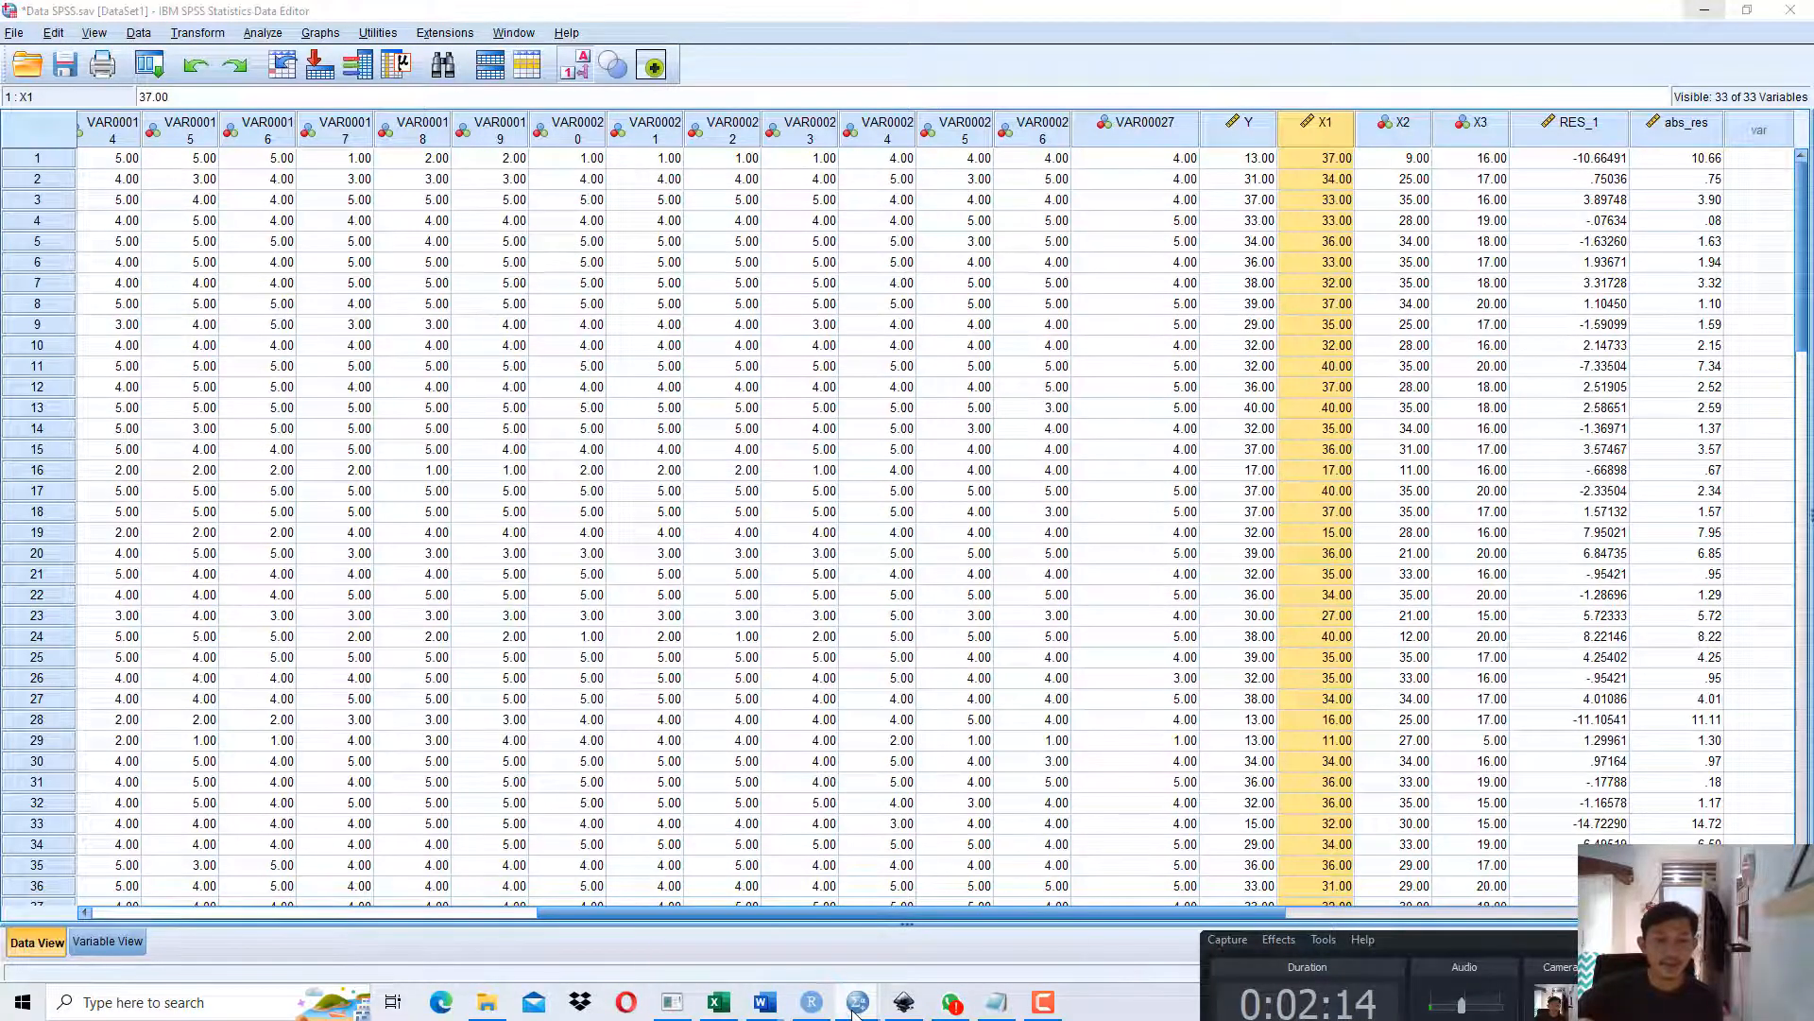
pyautogui.click(746, 922)
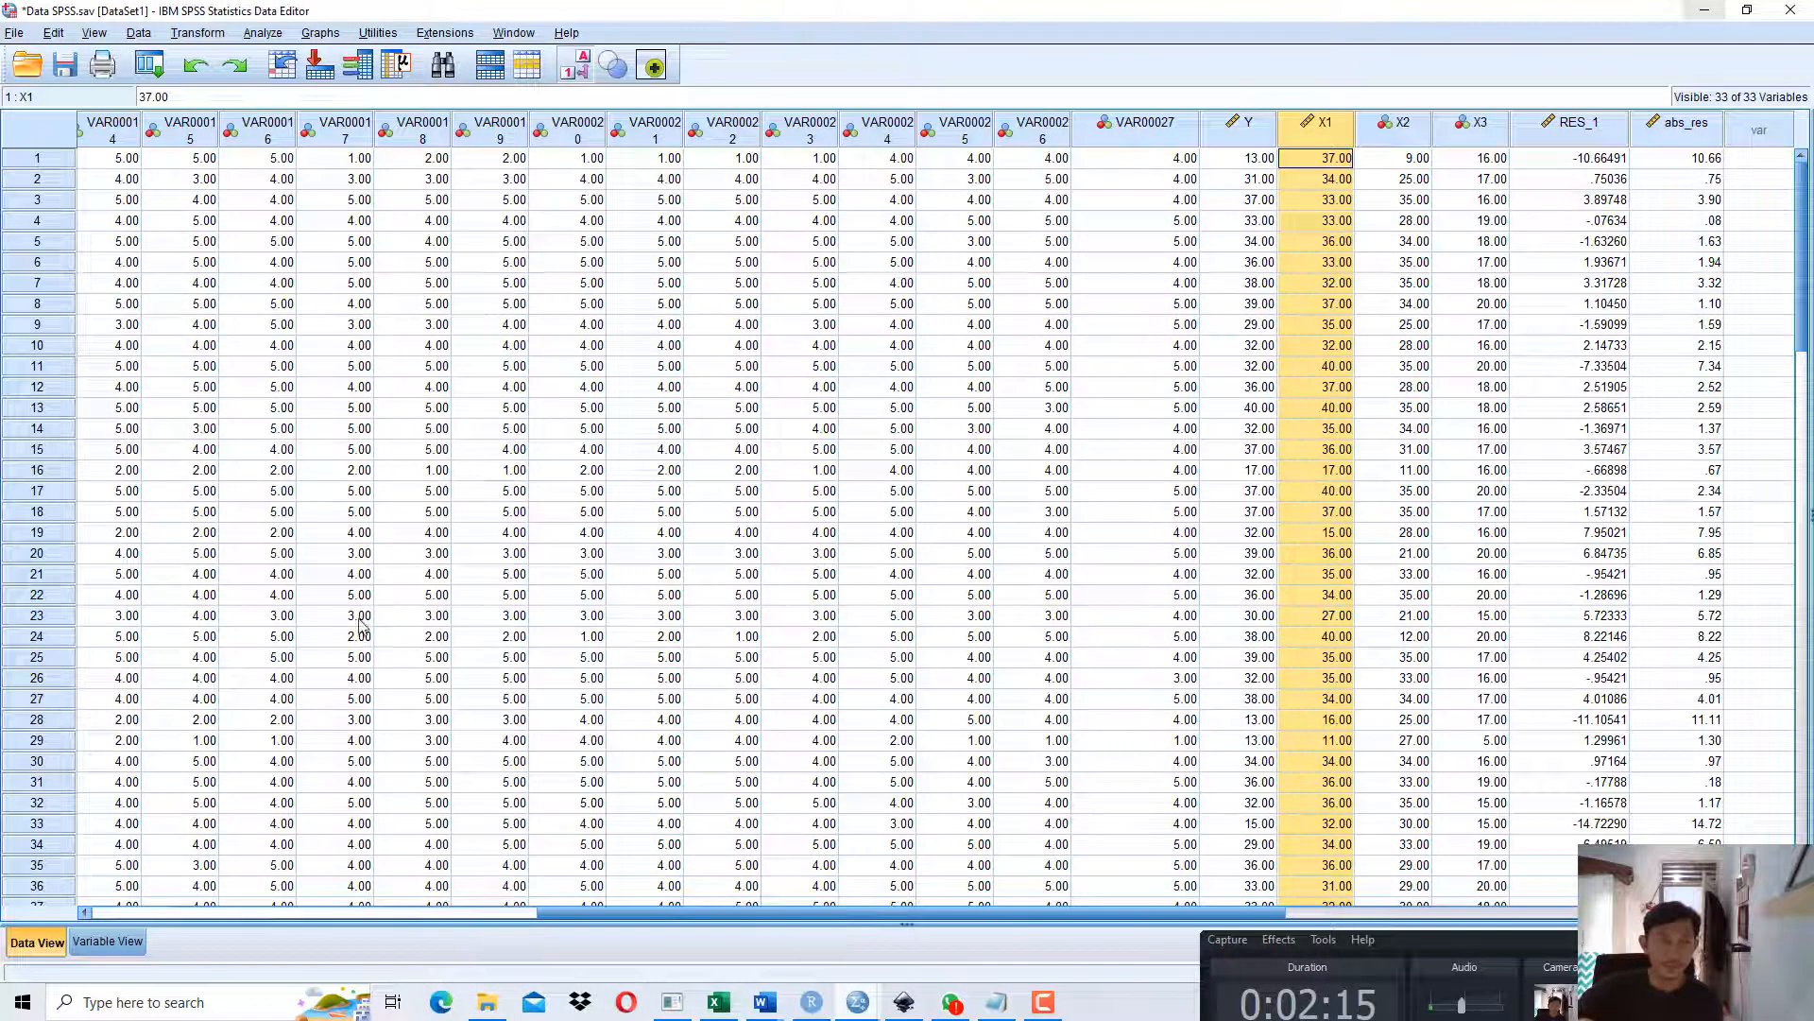
pyautogui.click(265, 33)
pyautogui.click(1317, 199)
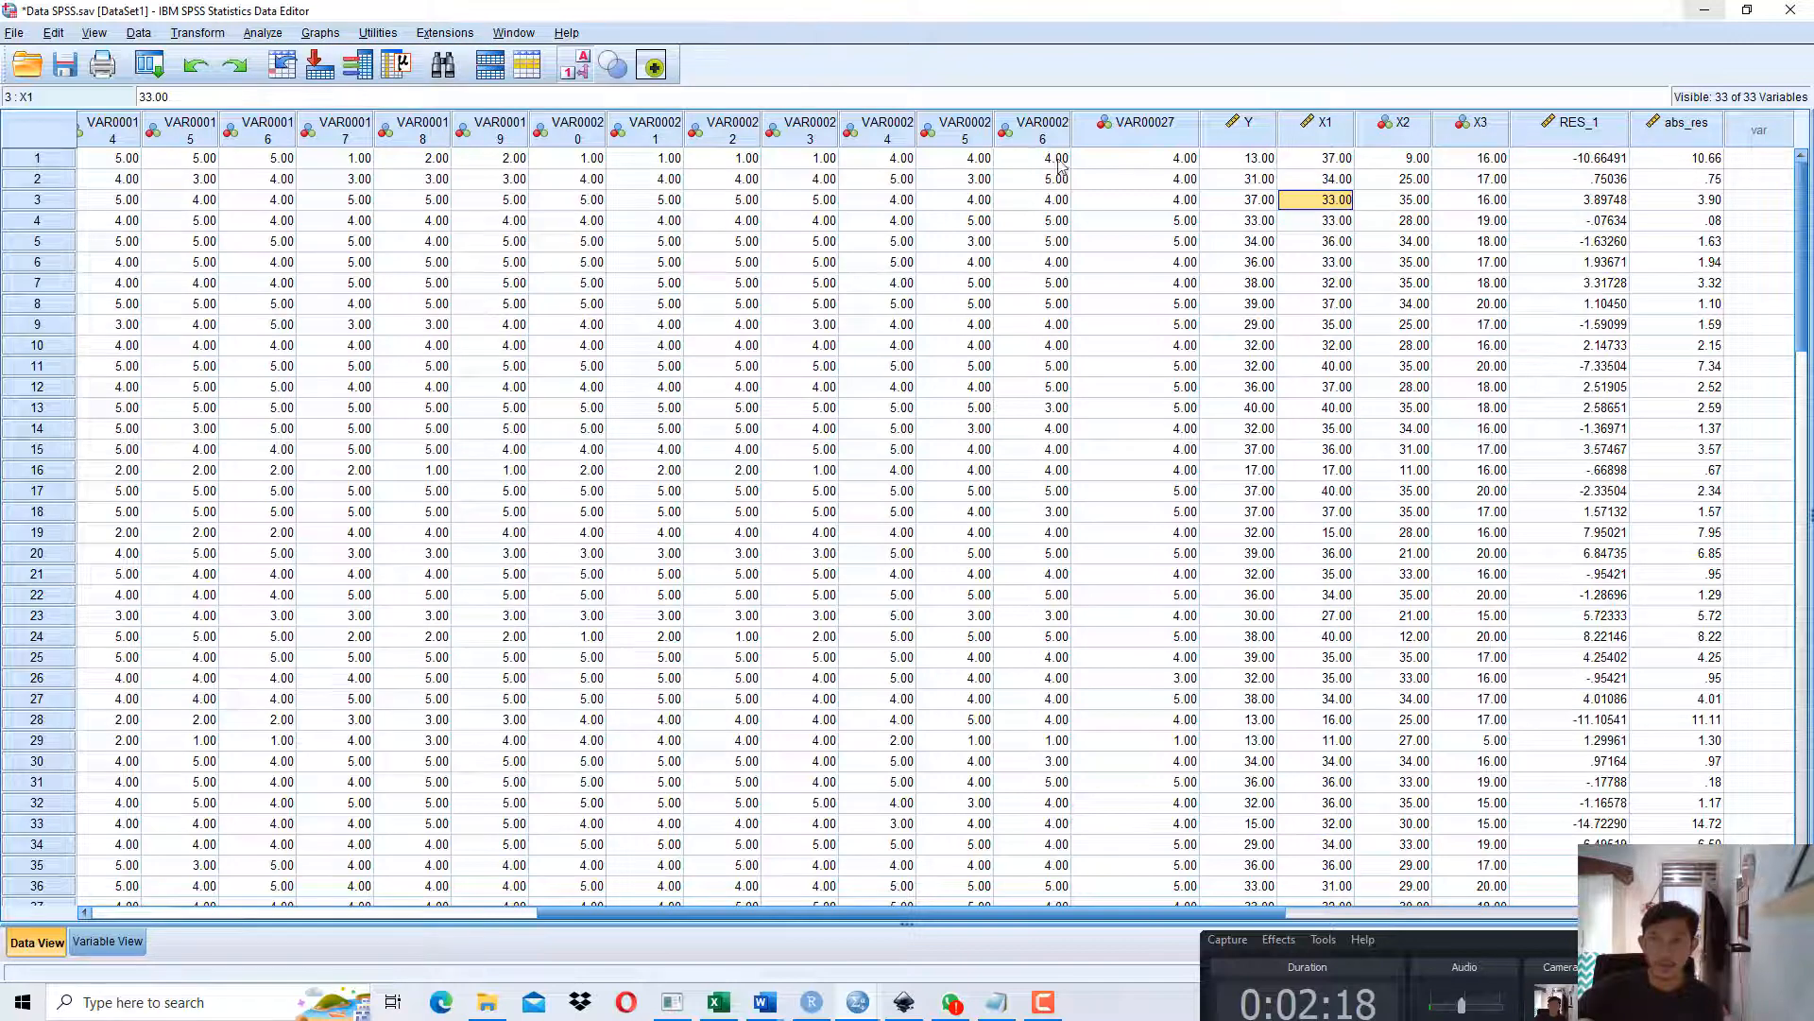
pyautogui.click(264, 33)
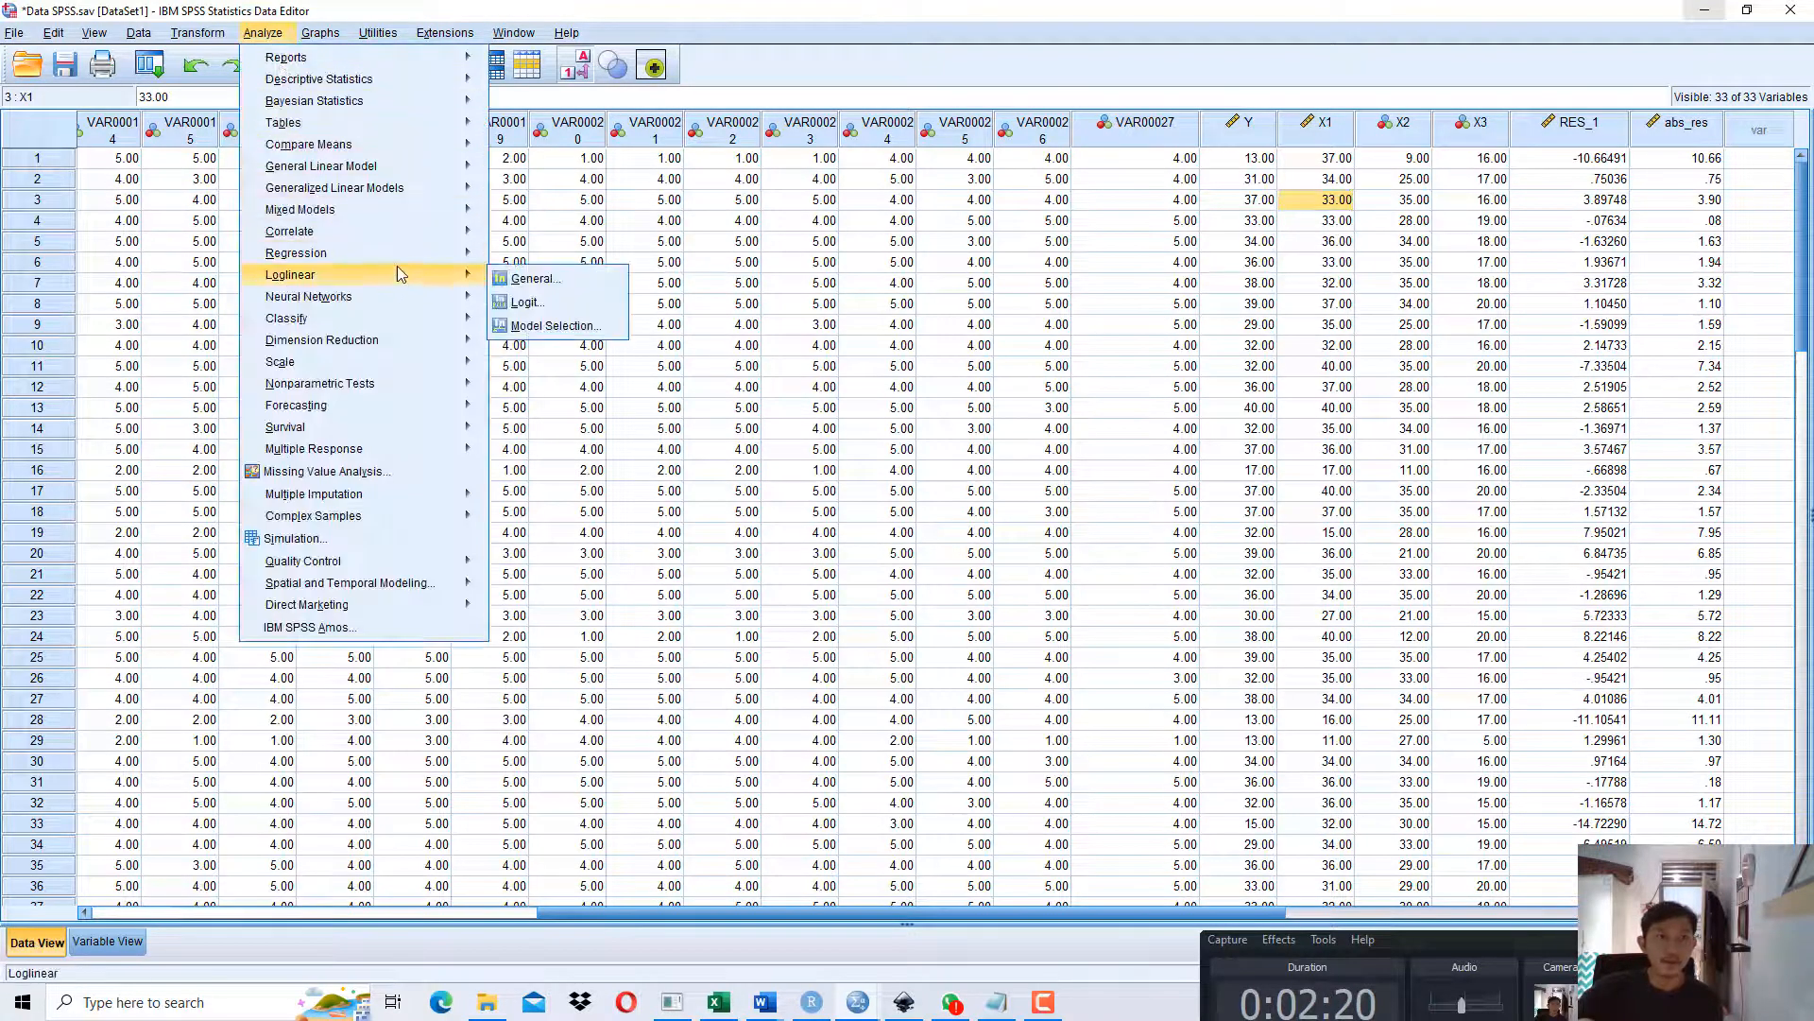
pyautogui.moveTo(407, 253)
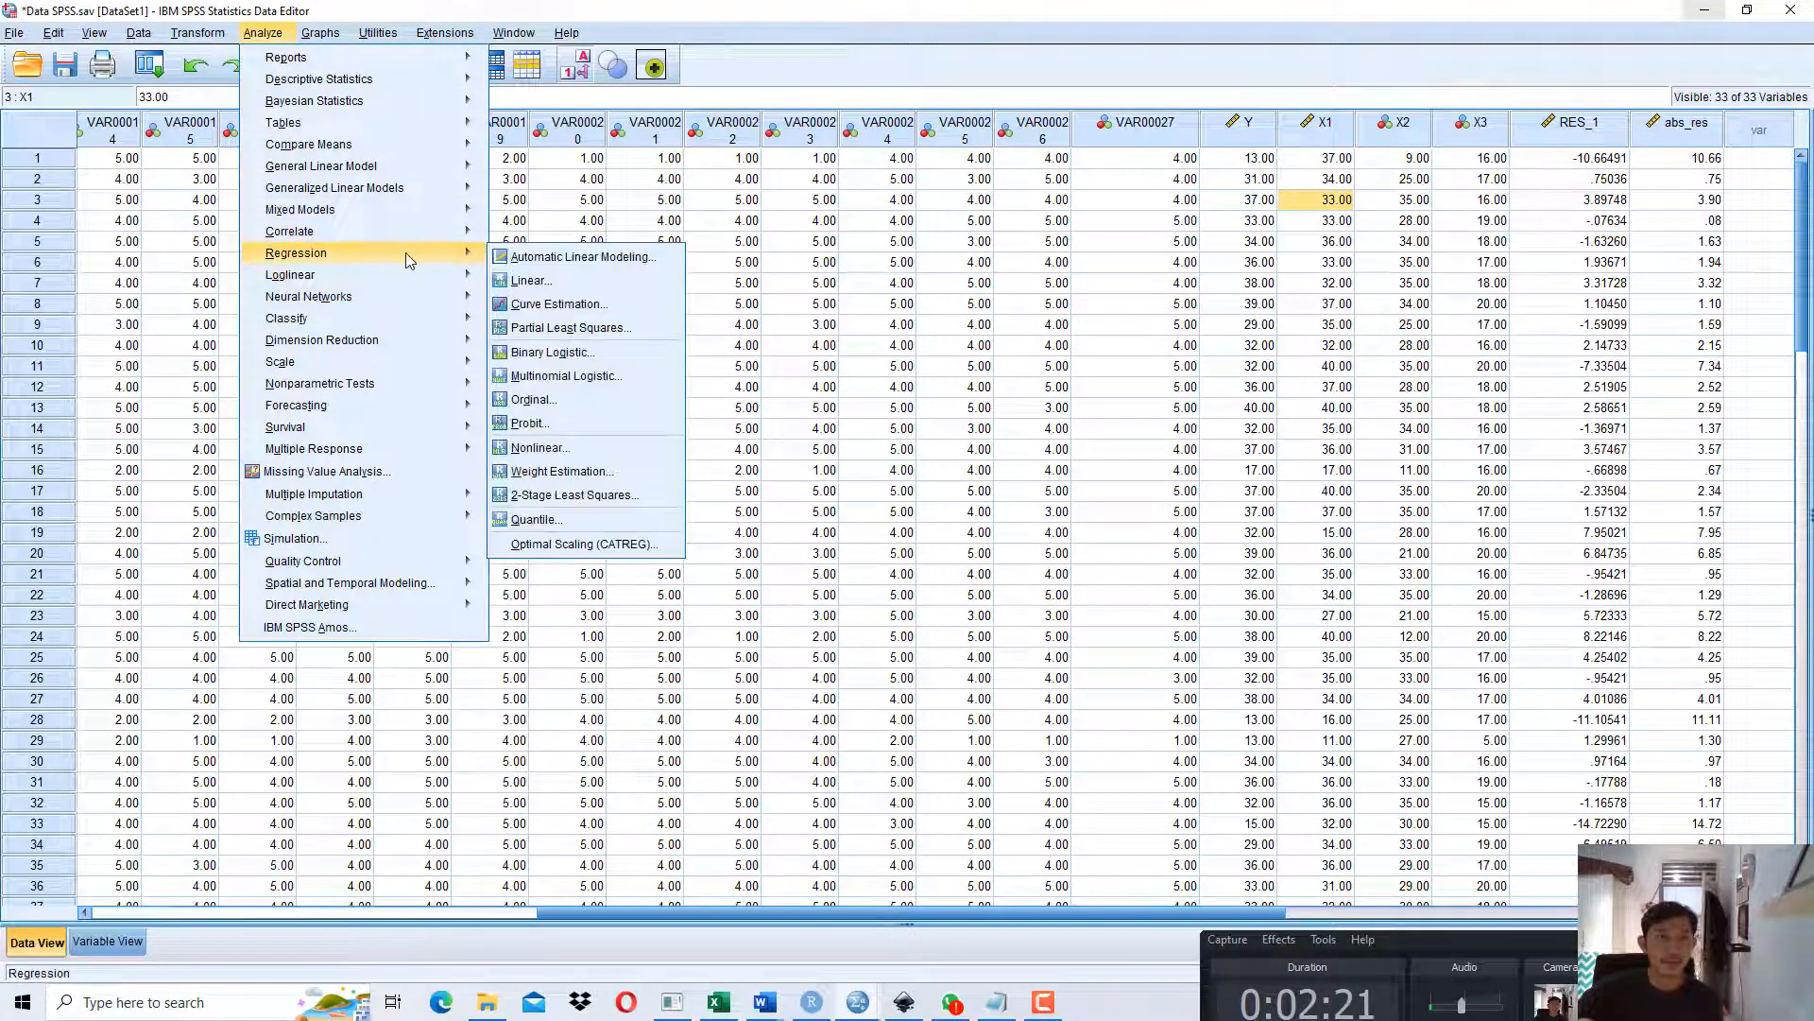
pyautogui.click(546, 284)
pyautogui.click(837, 847)
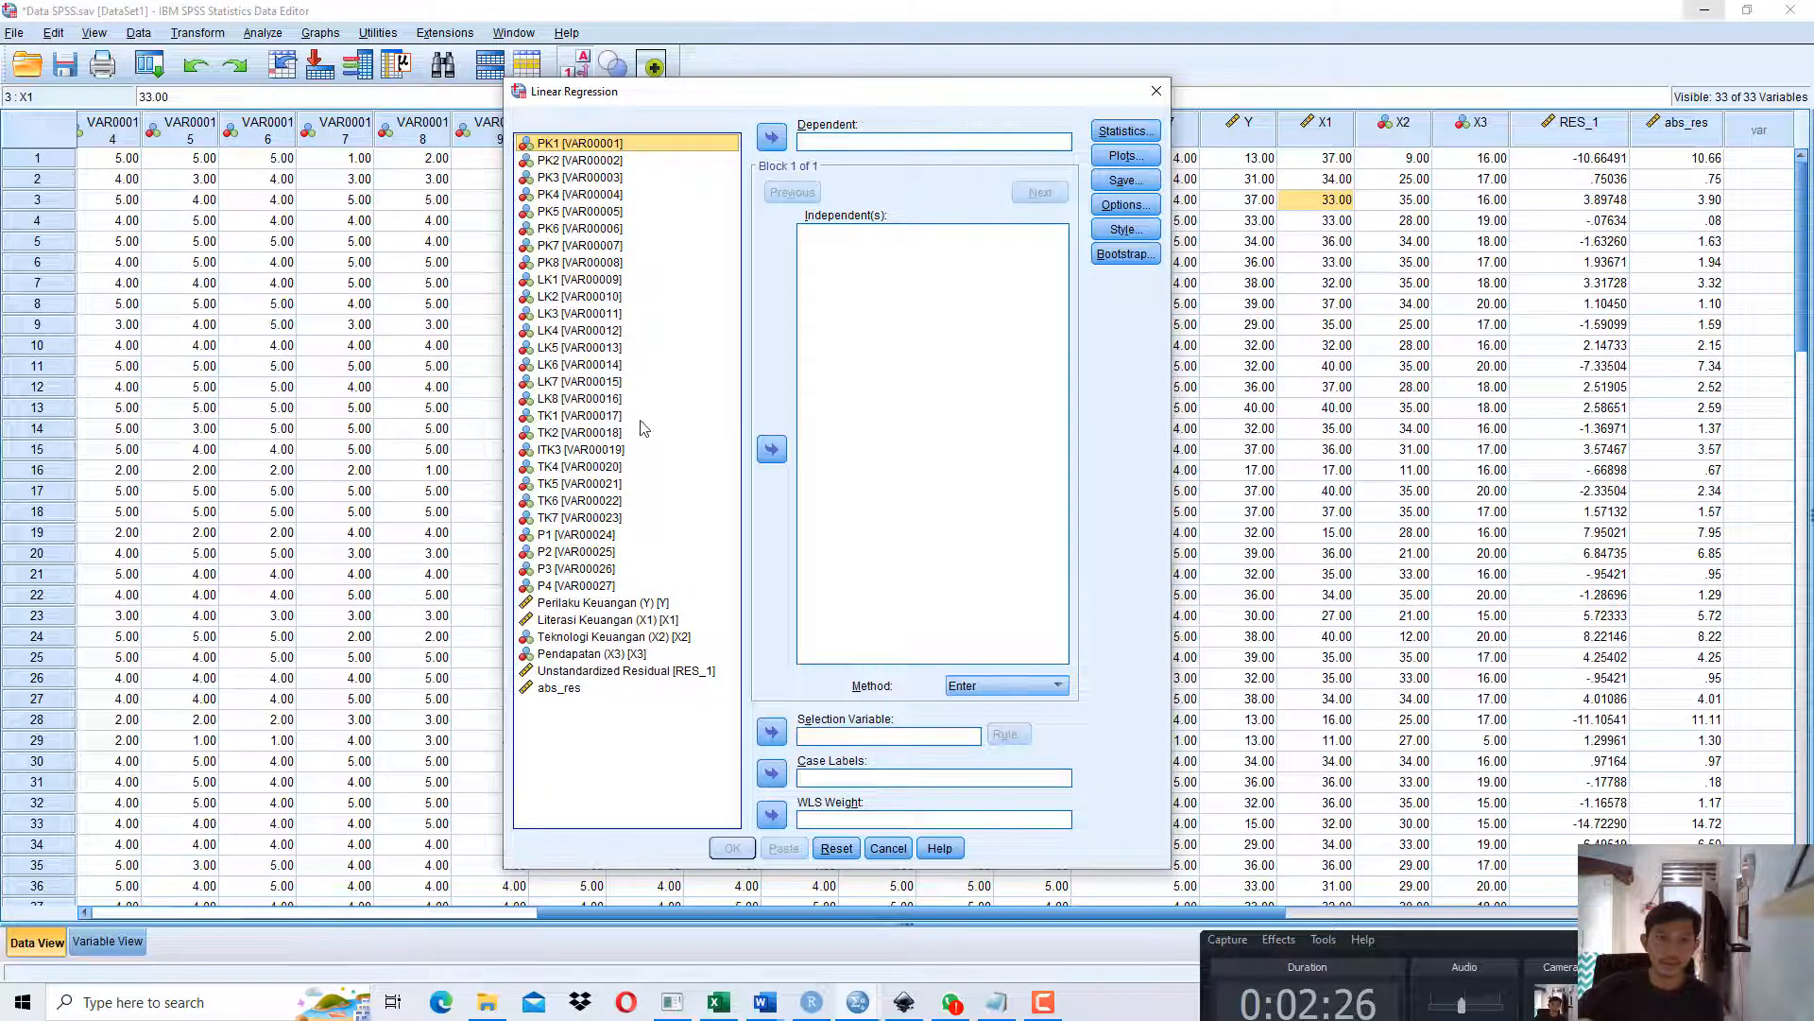
# Assign Perilaku Keuangan (Y) as the dependent variable and Literasi Keuangan (X1), Teknologi Keuangan (X2) and Pendapatan (X3) as independents.
pyautogui.click(591, 602)
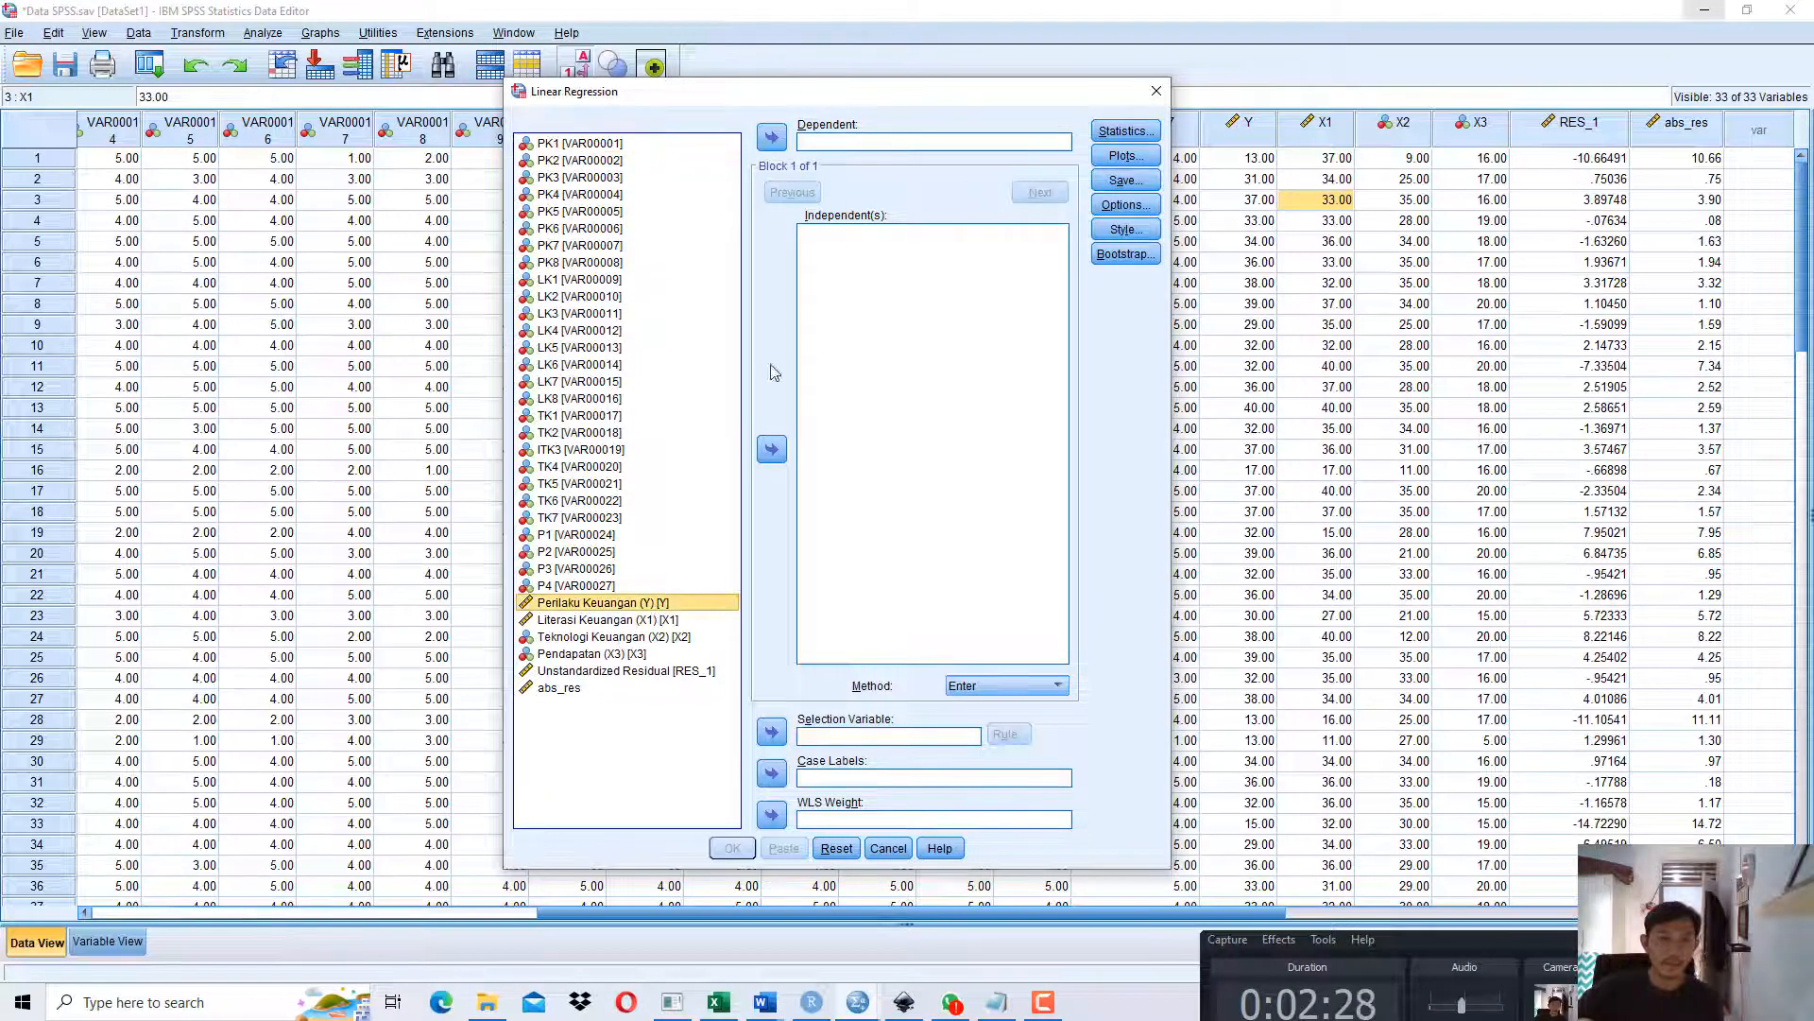
pyautogui.click(771, 137)
pyautogui.click(677, 602)
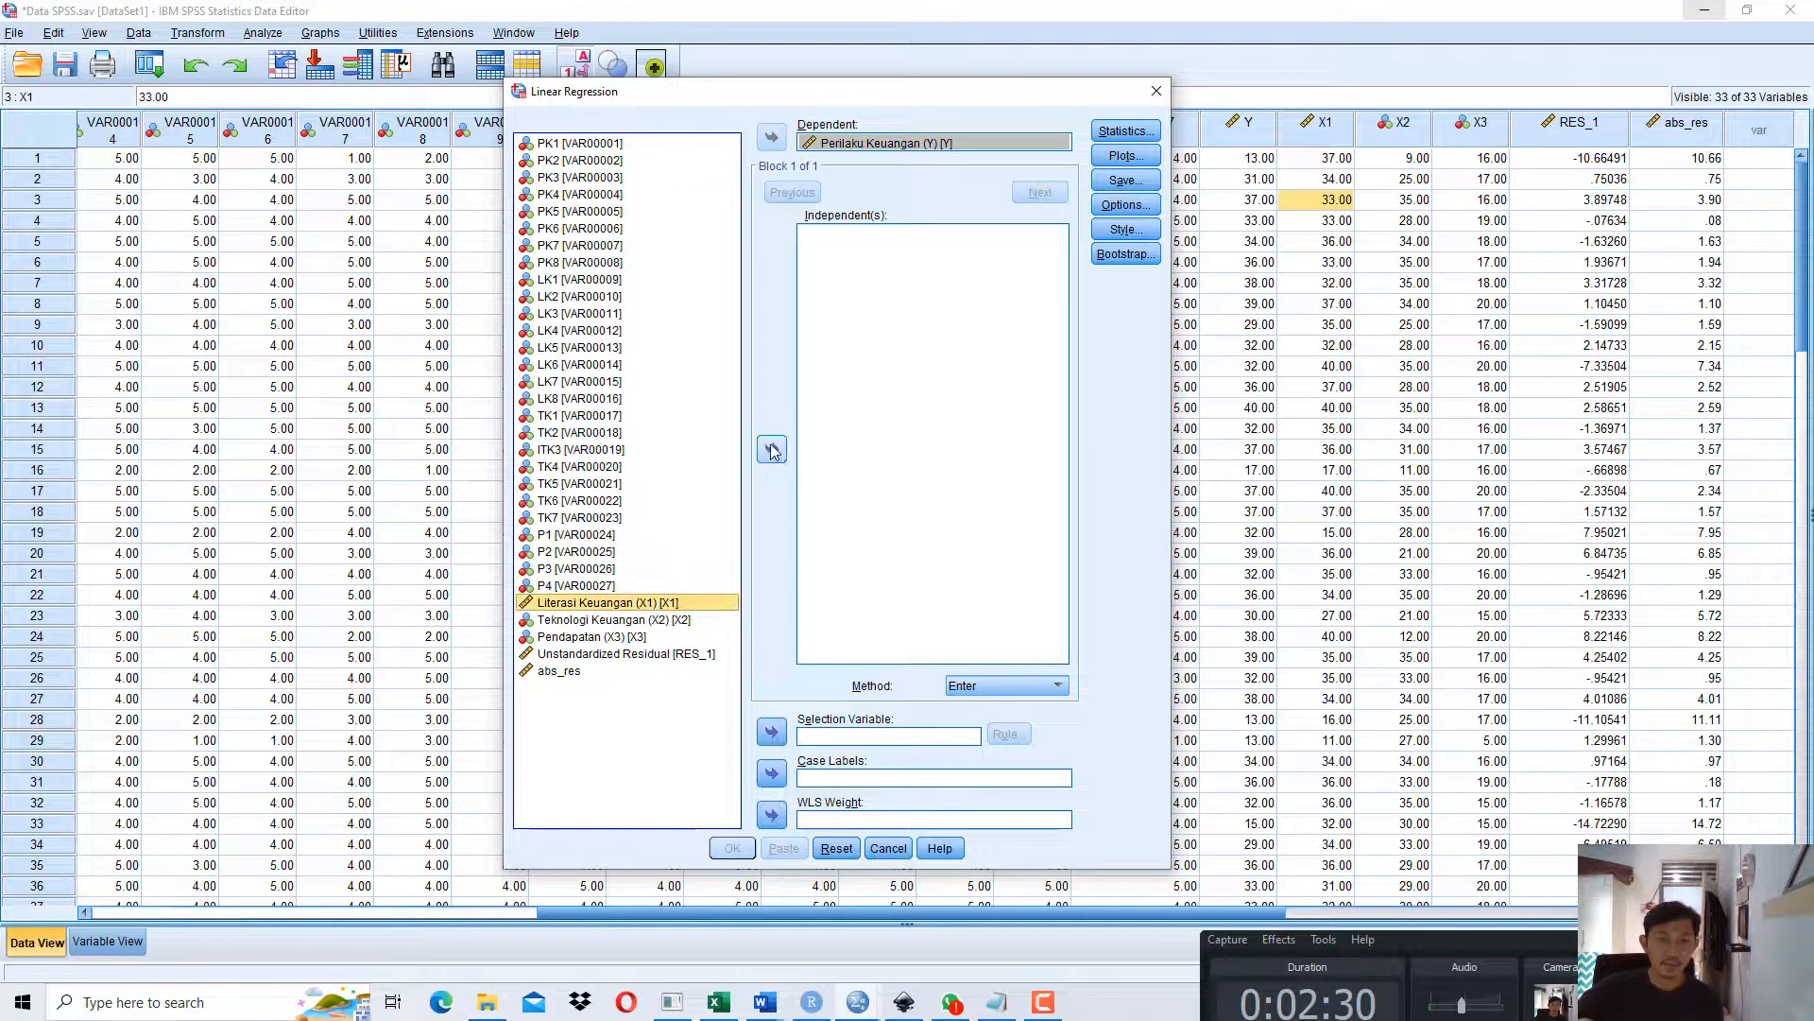
pyautogui.click(772, 448)
pyautogui.click(673, 619)
pyautogui.click(771, 449)
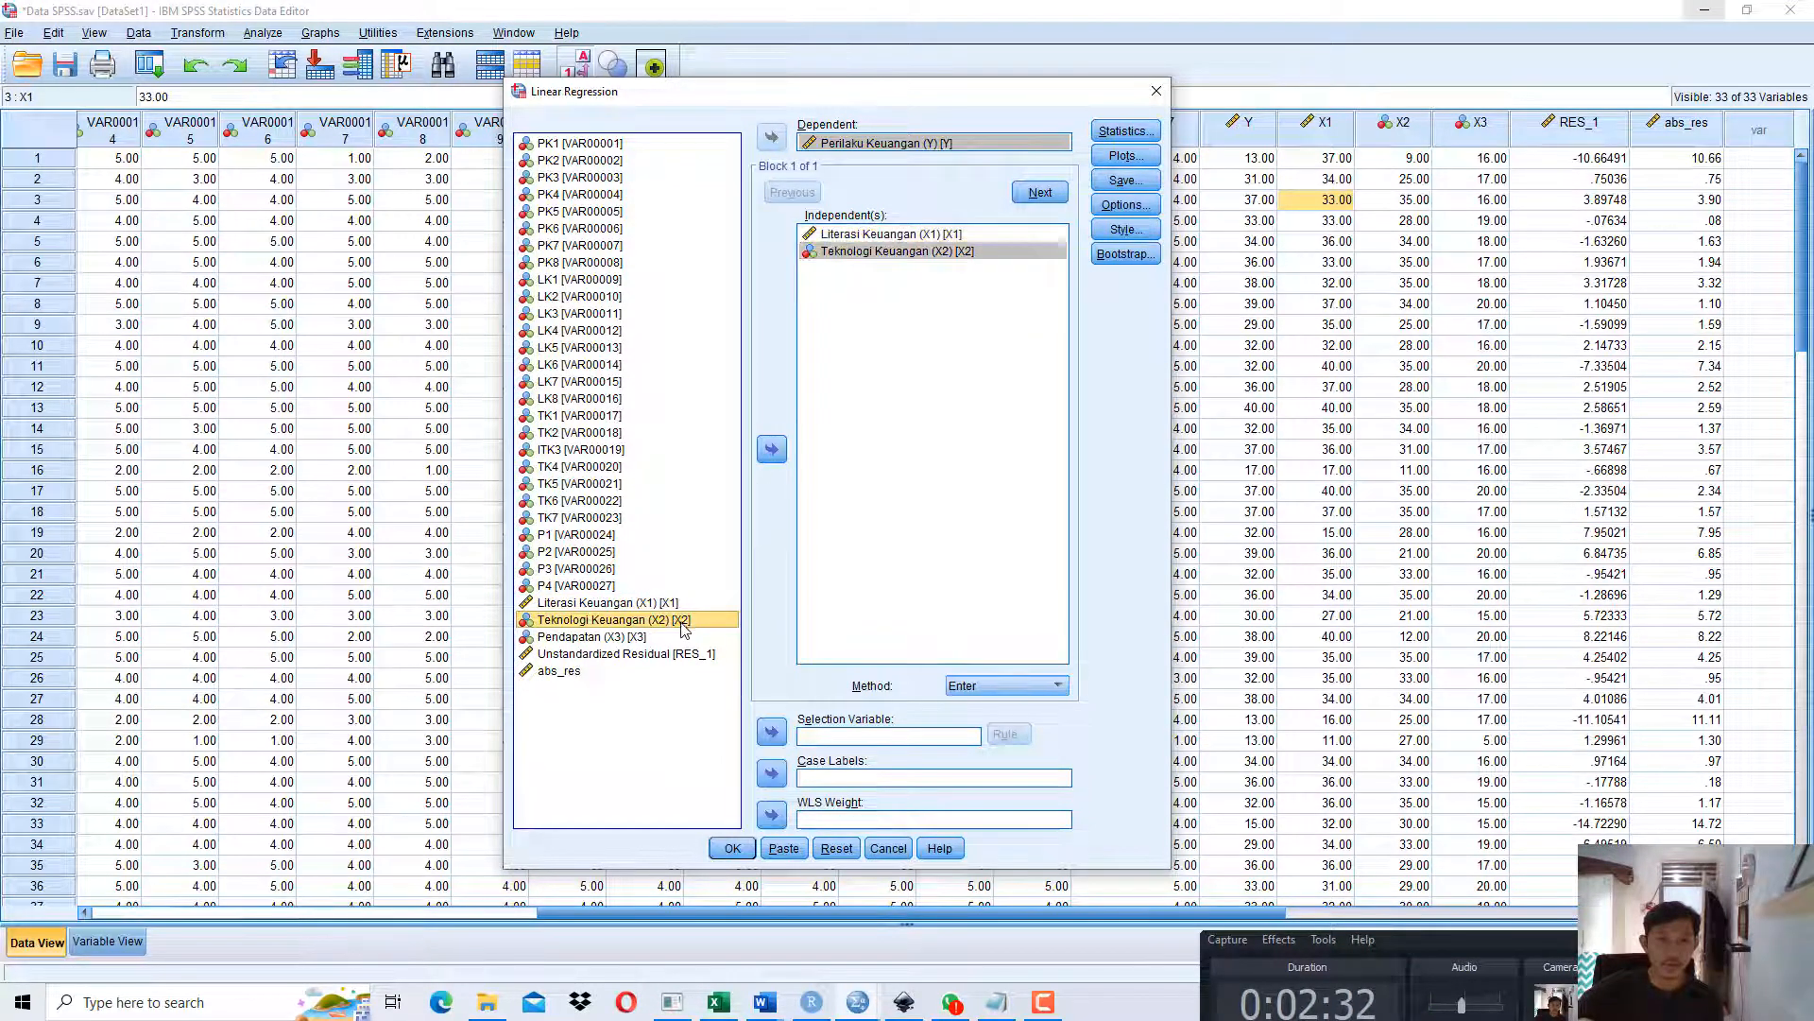
pyautogui.click(773, 449)
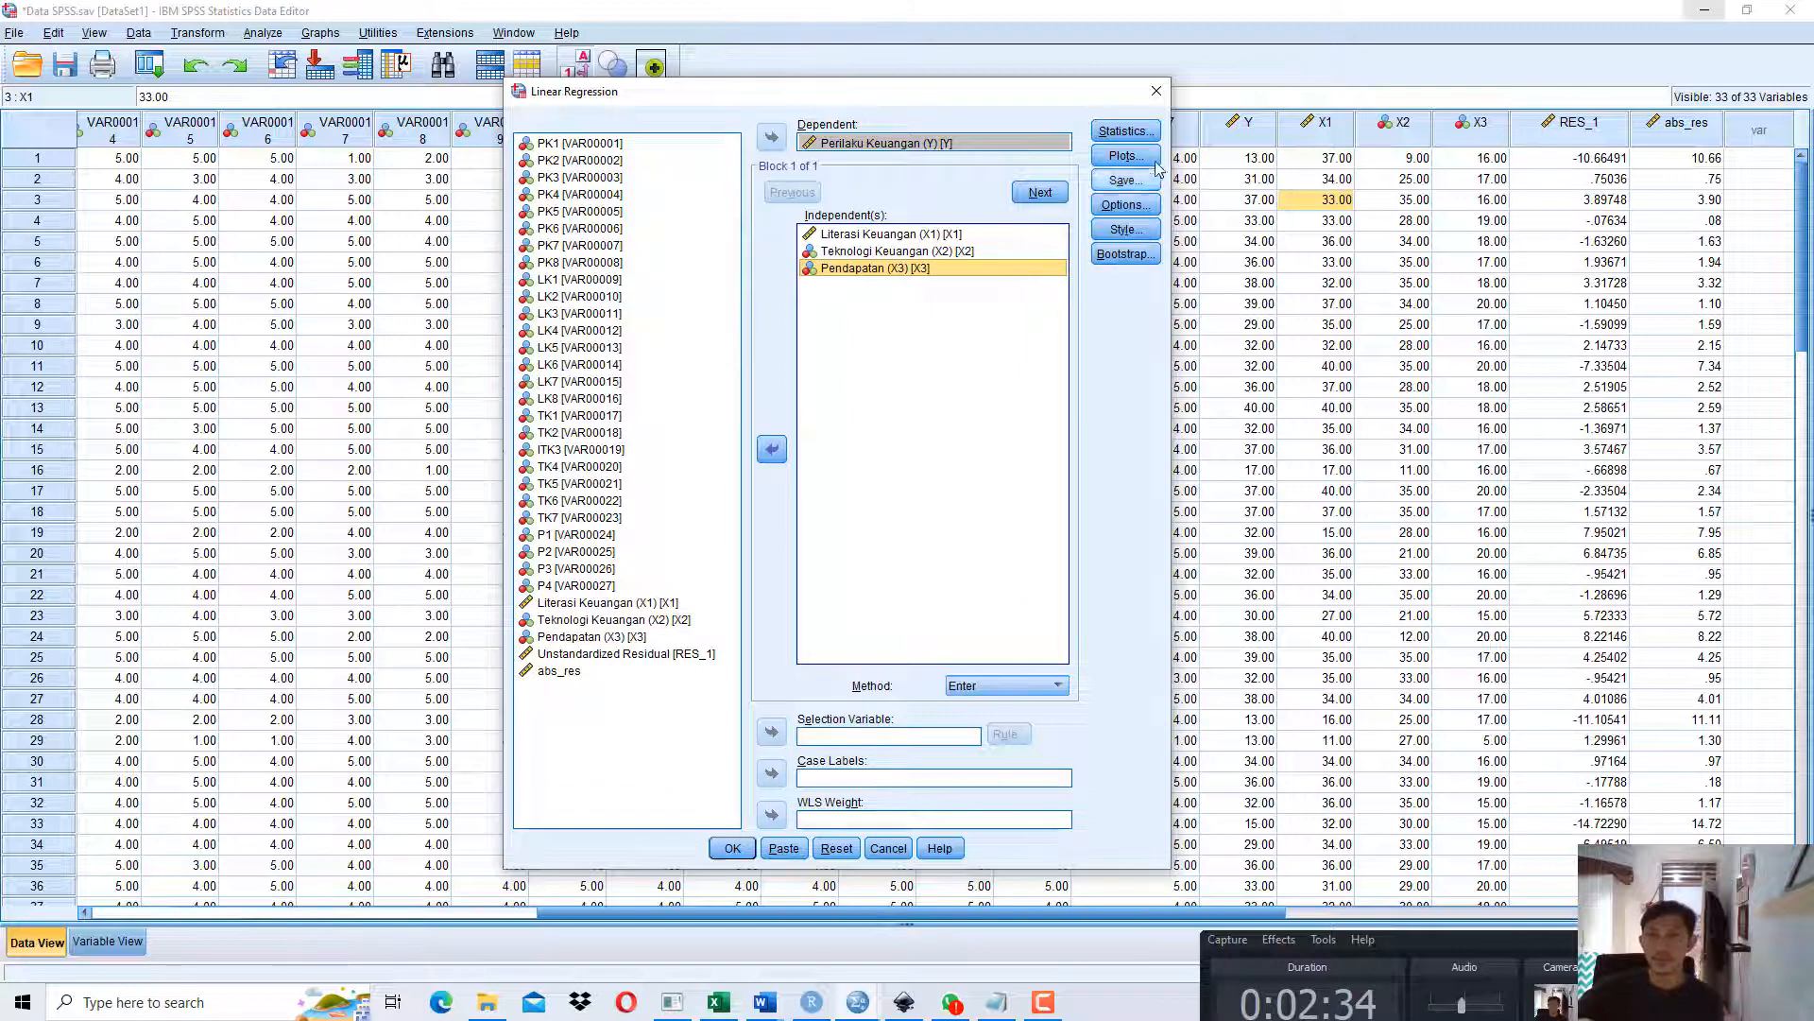
# Add collinearity diagnostics to the regression statistics.
pyautogui.click(1147, 132)
pyautogui.click(947, 469)
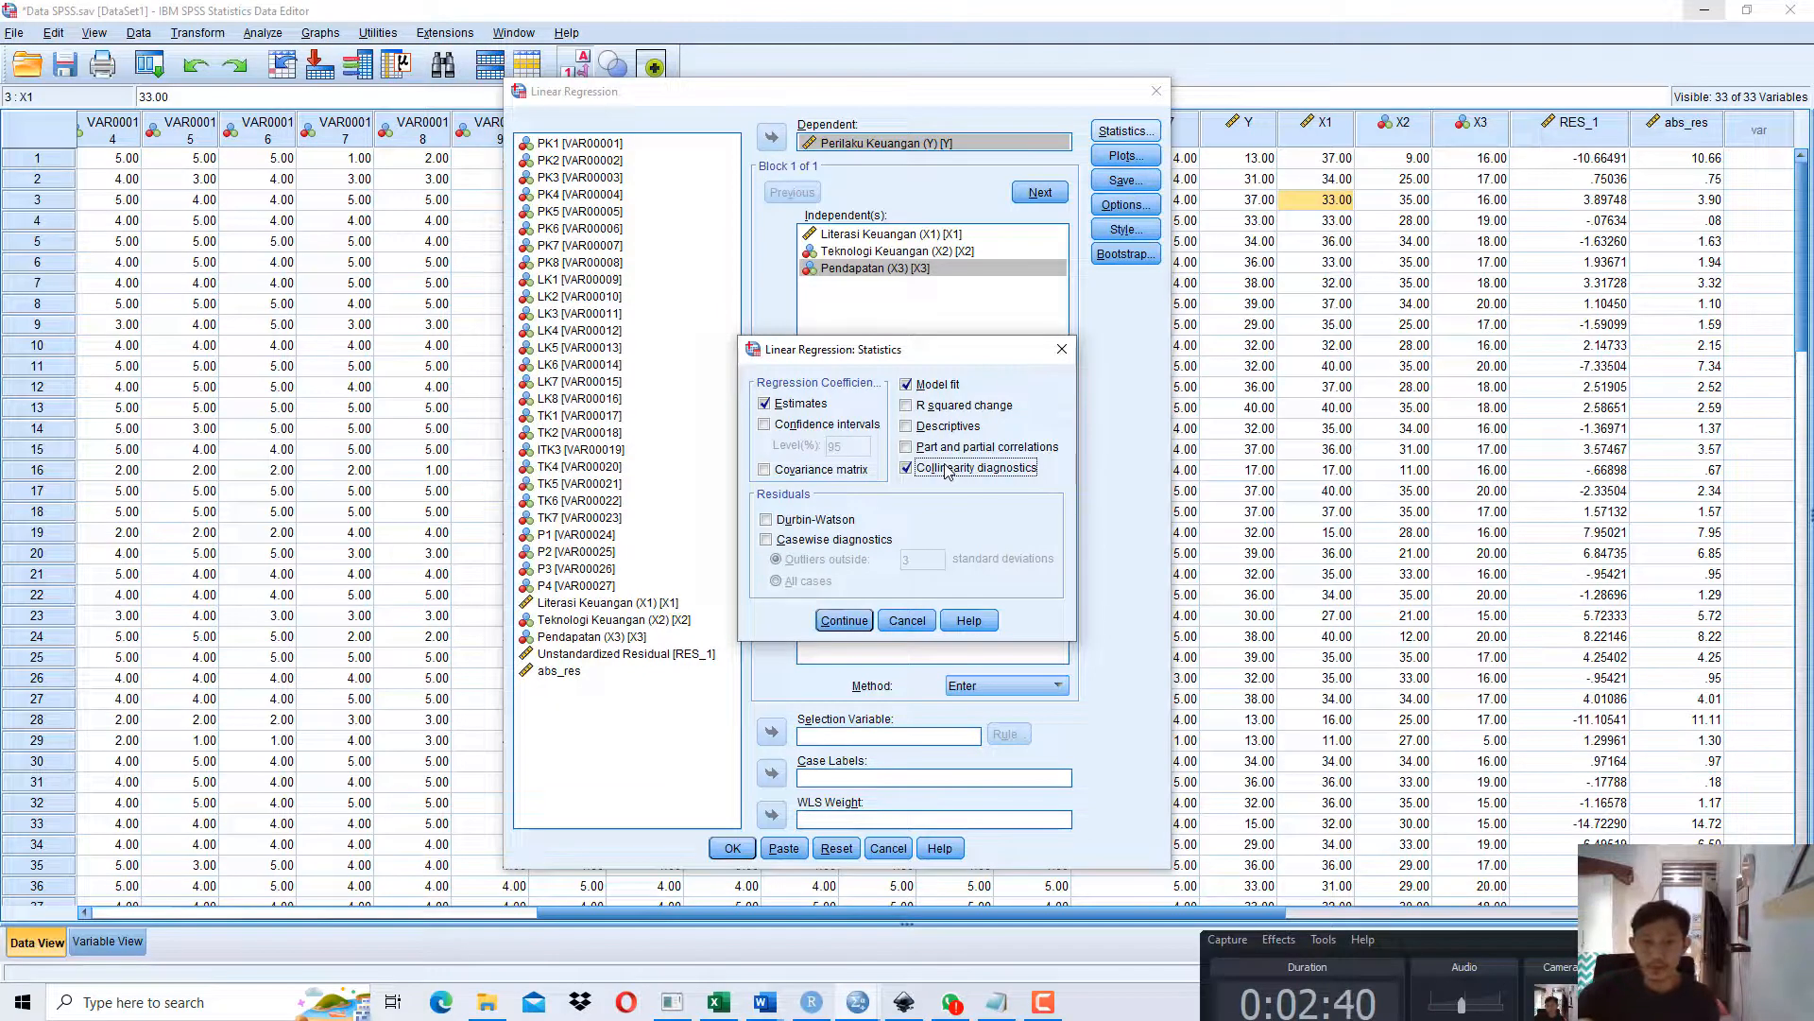
pyautogui.click(855, 620)
# Set up a residual scatterplot with *SRESID as Y and *ZPRED as X, including the histogram and normal probability plot.
pyautogui.click(1124, 155)
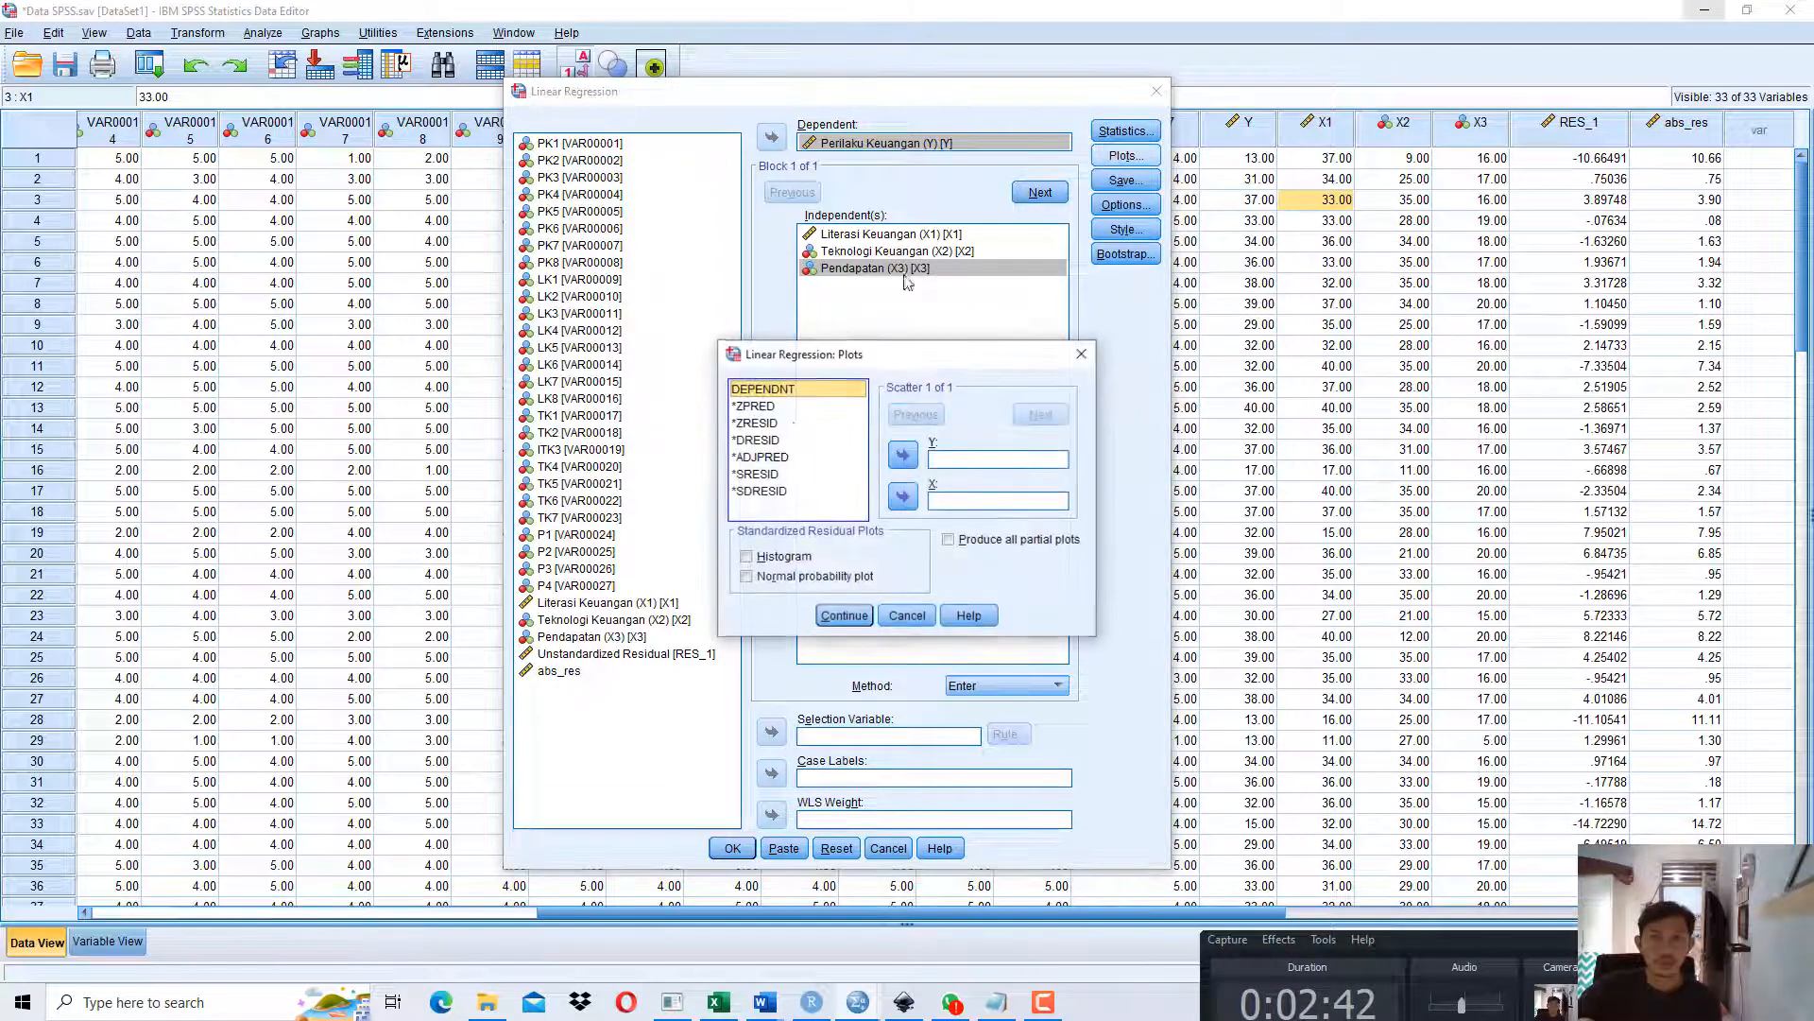
pyautogui.click(754, 406)
pyautogui.click(901, 498)
pyautogui.click(837, 473)
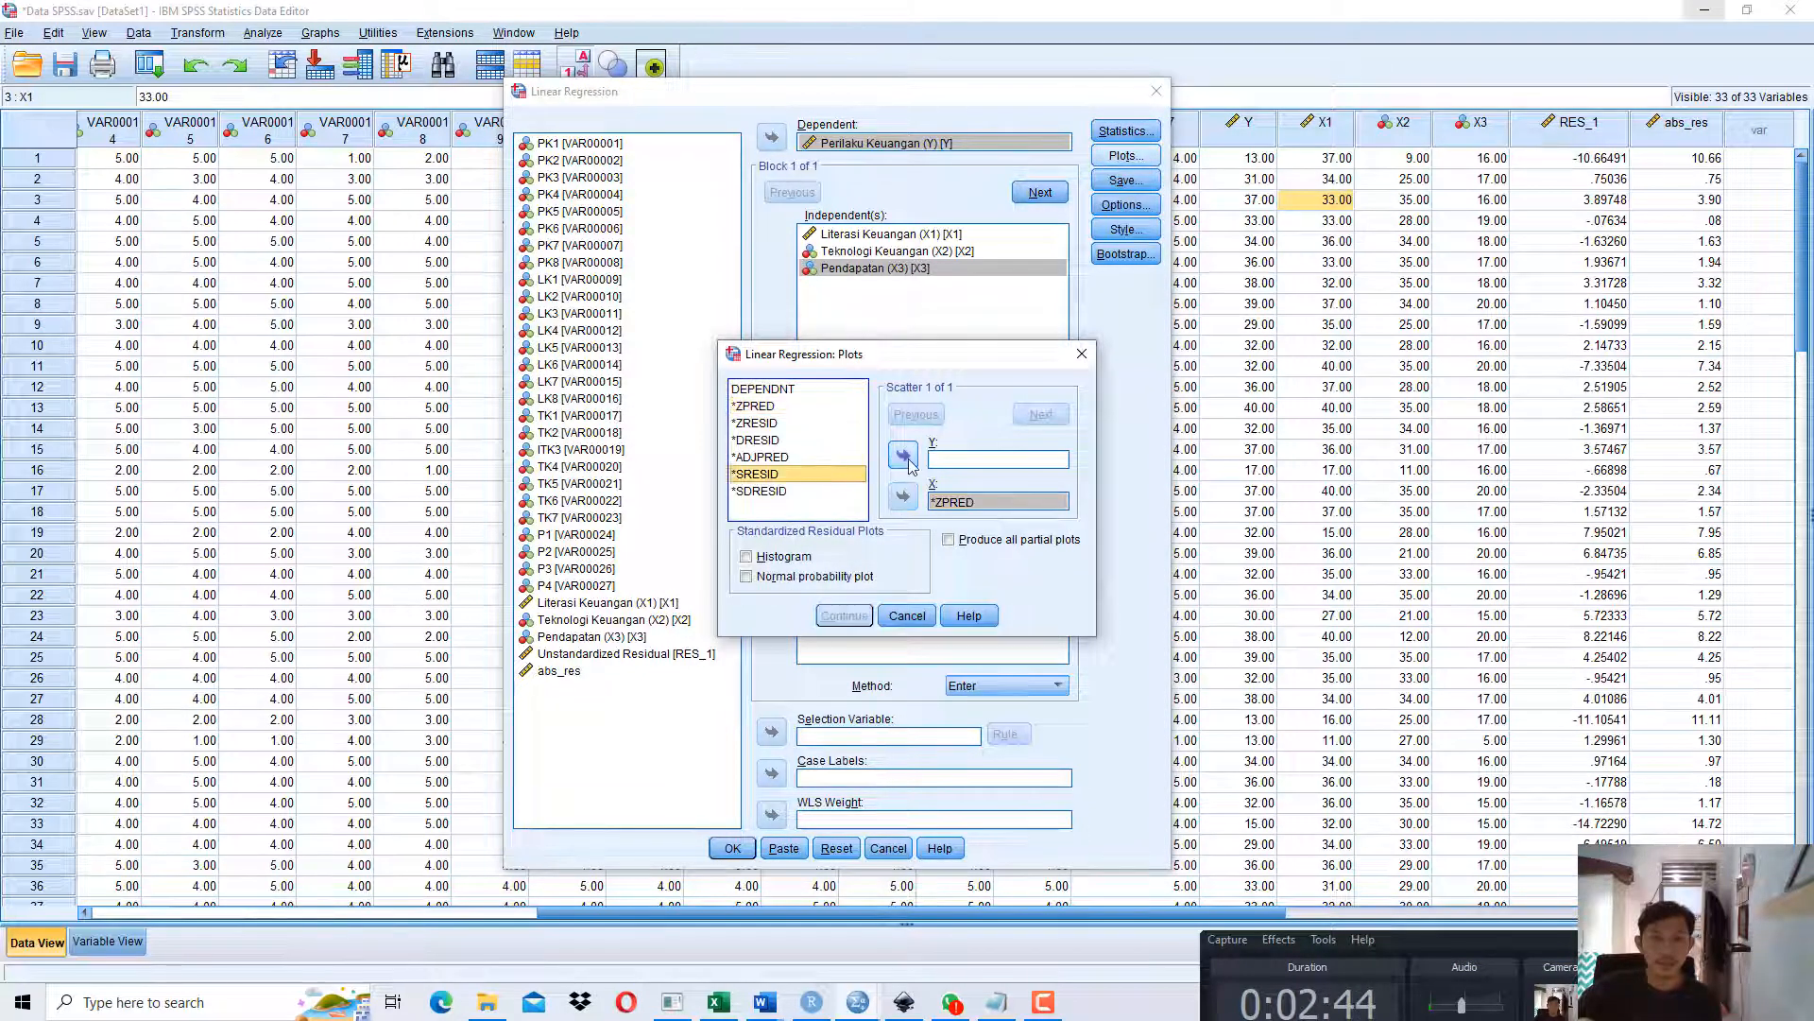
pyautogui.click(903, 455)
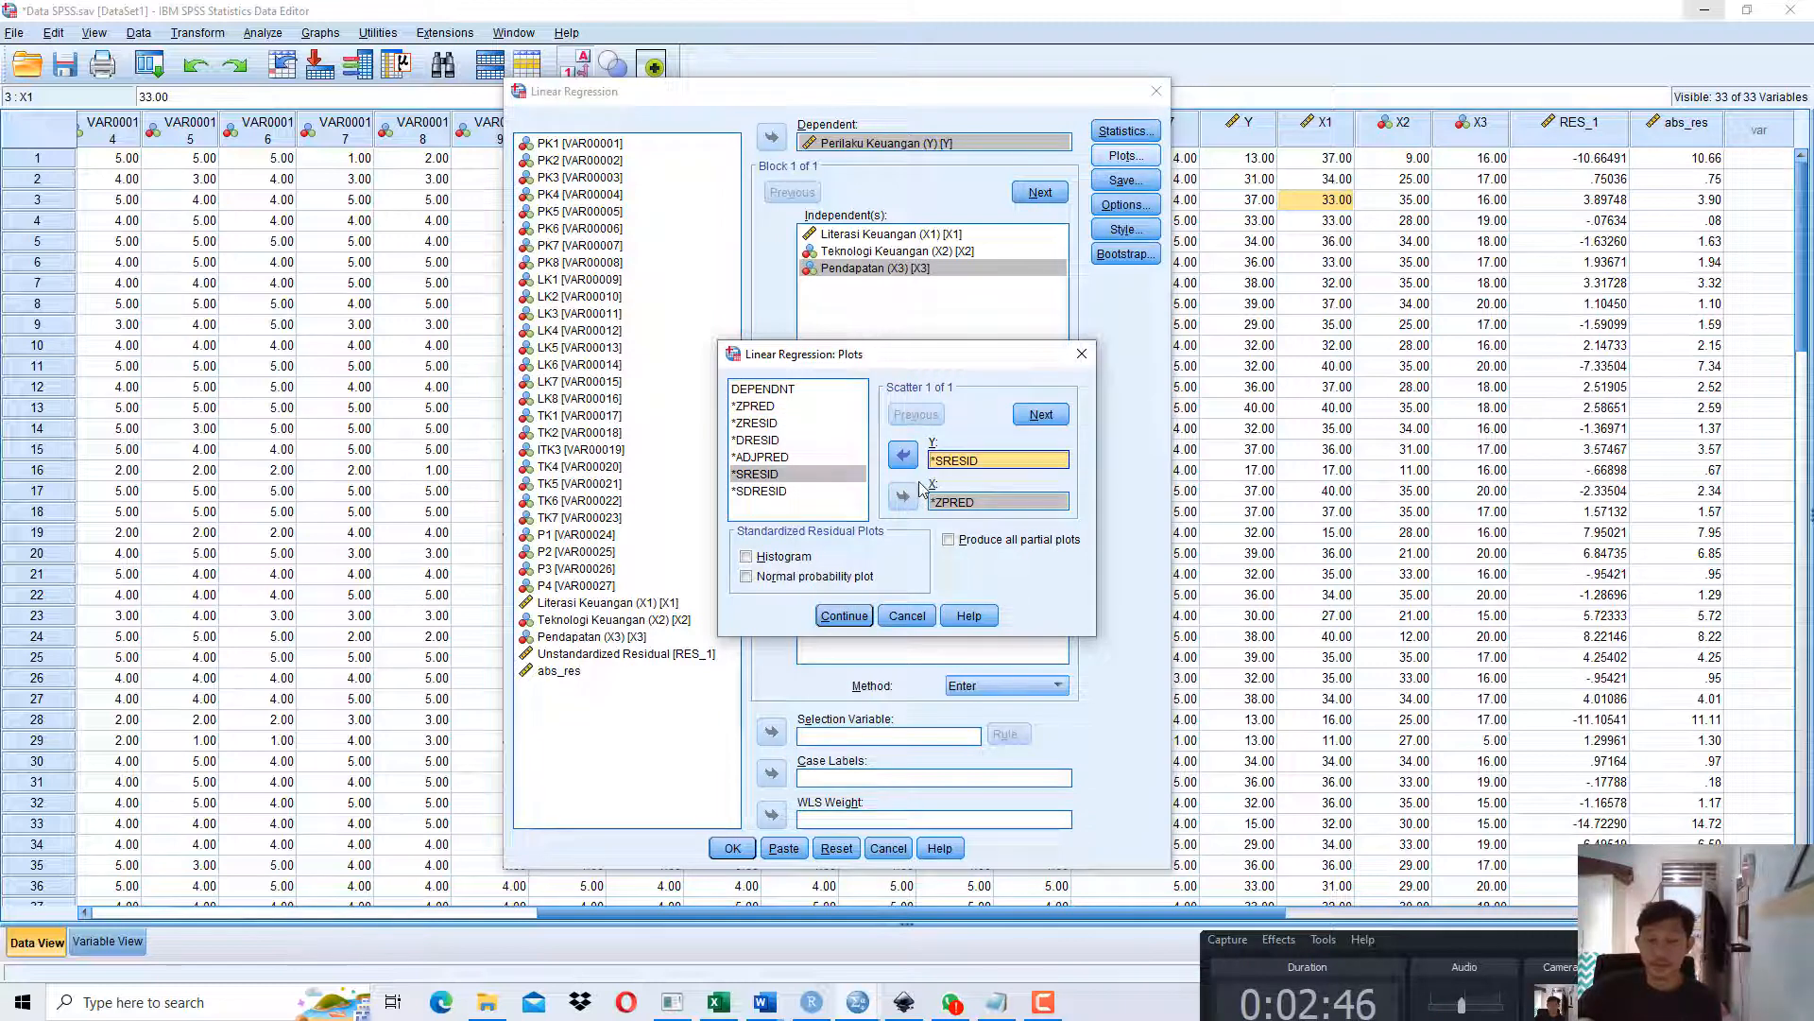
pyautogui.click(802, 578)
pyautogui.click(785, 558)
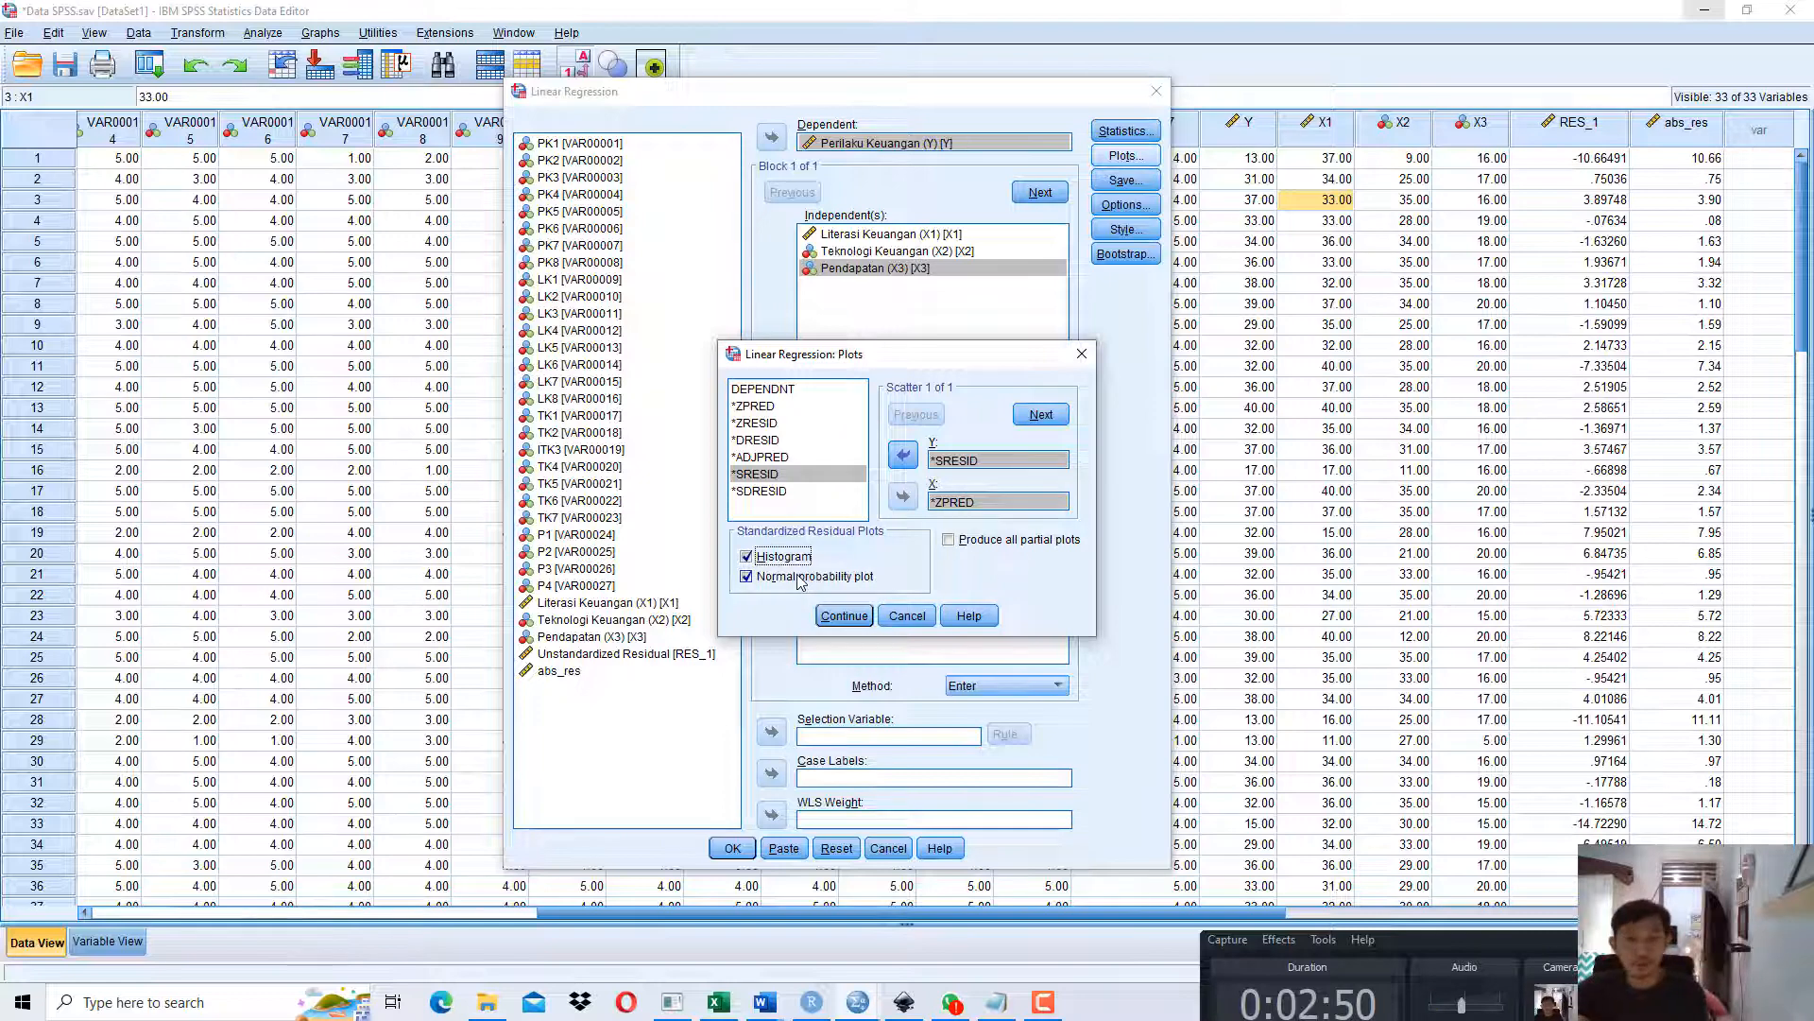
pyautogui.click(844, 615)
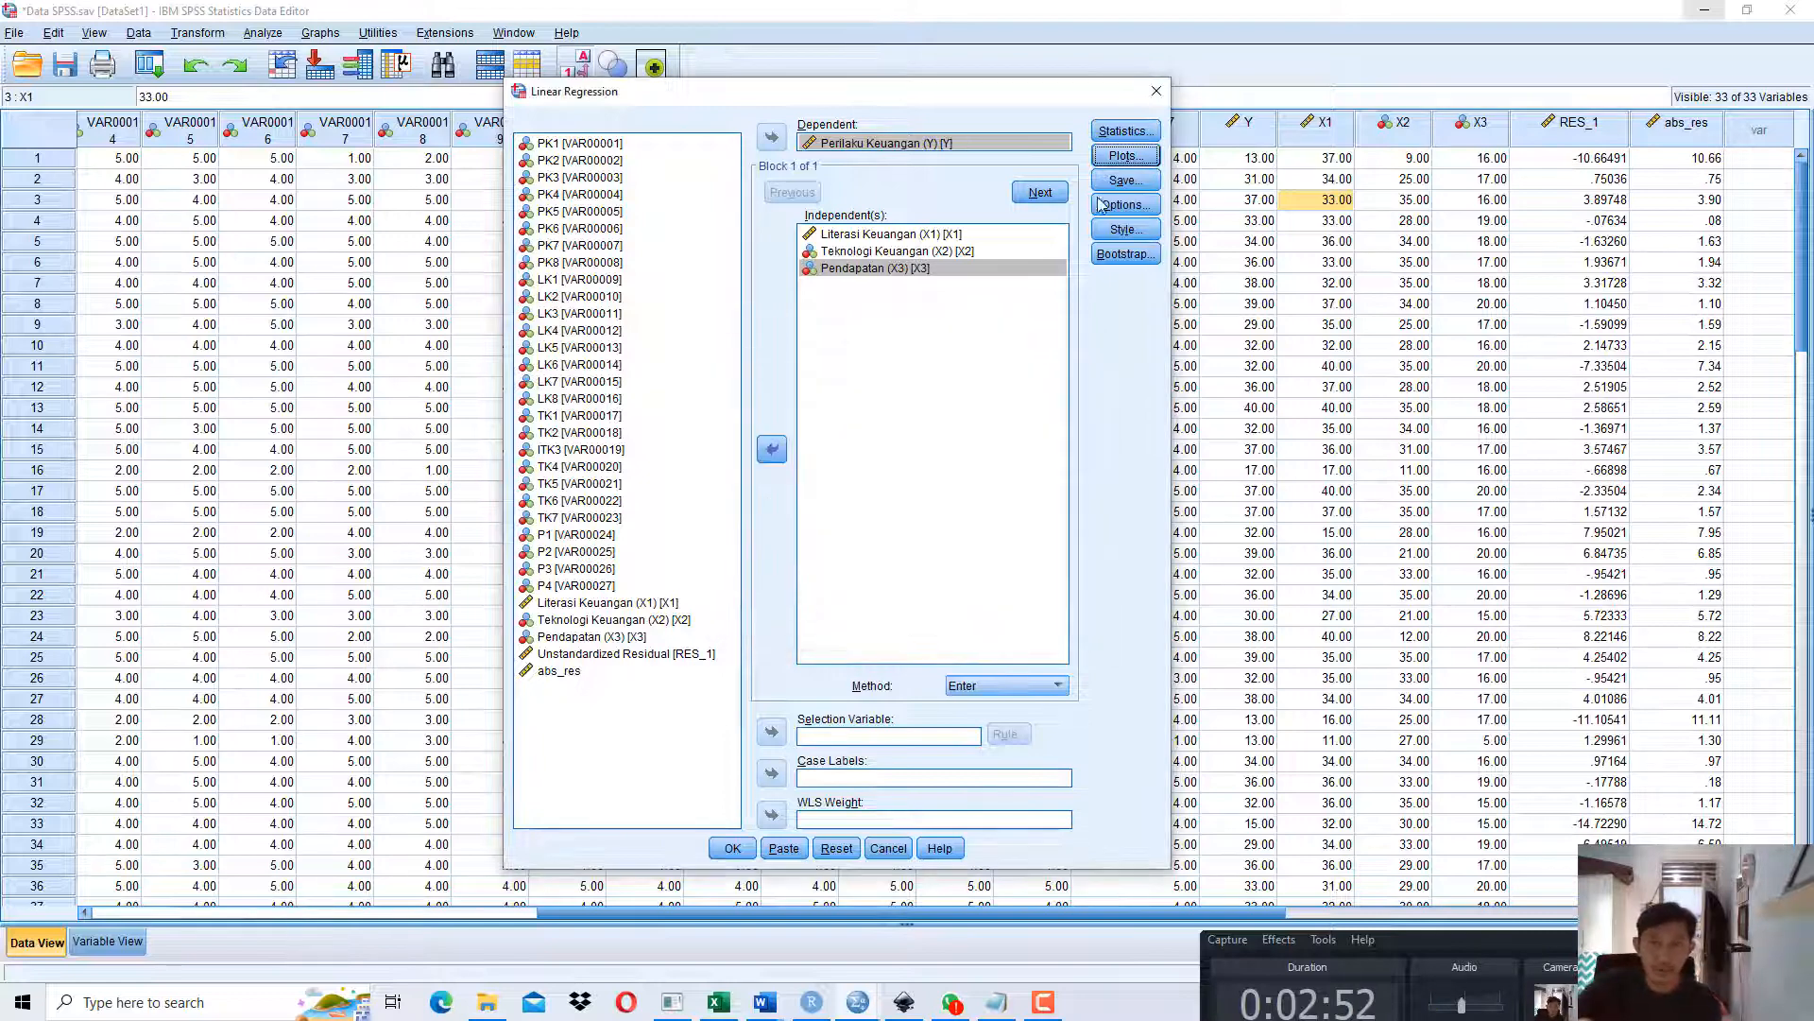
# Save the unstandardized residuals as a new variable and run the linear regression.
pyautogui.click(1142, 183)
pyautogui.click(1019, 278)
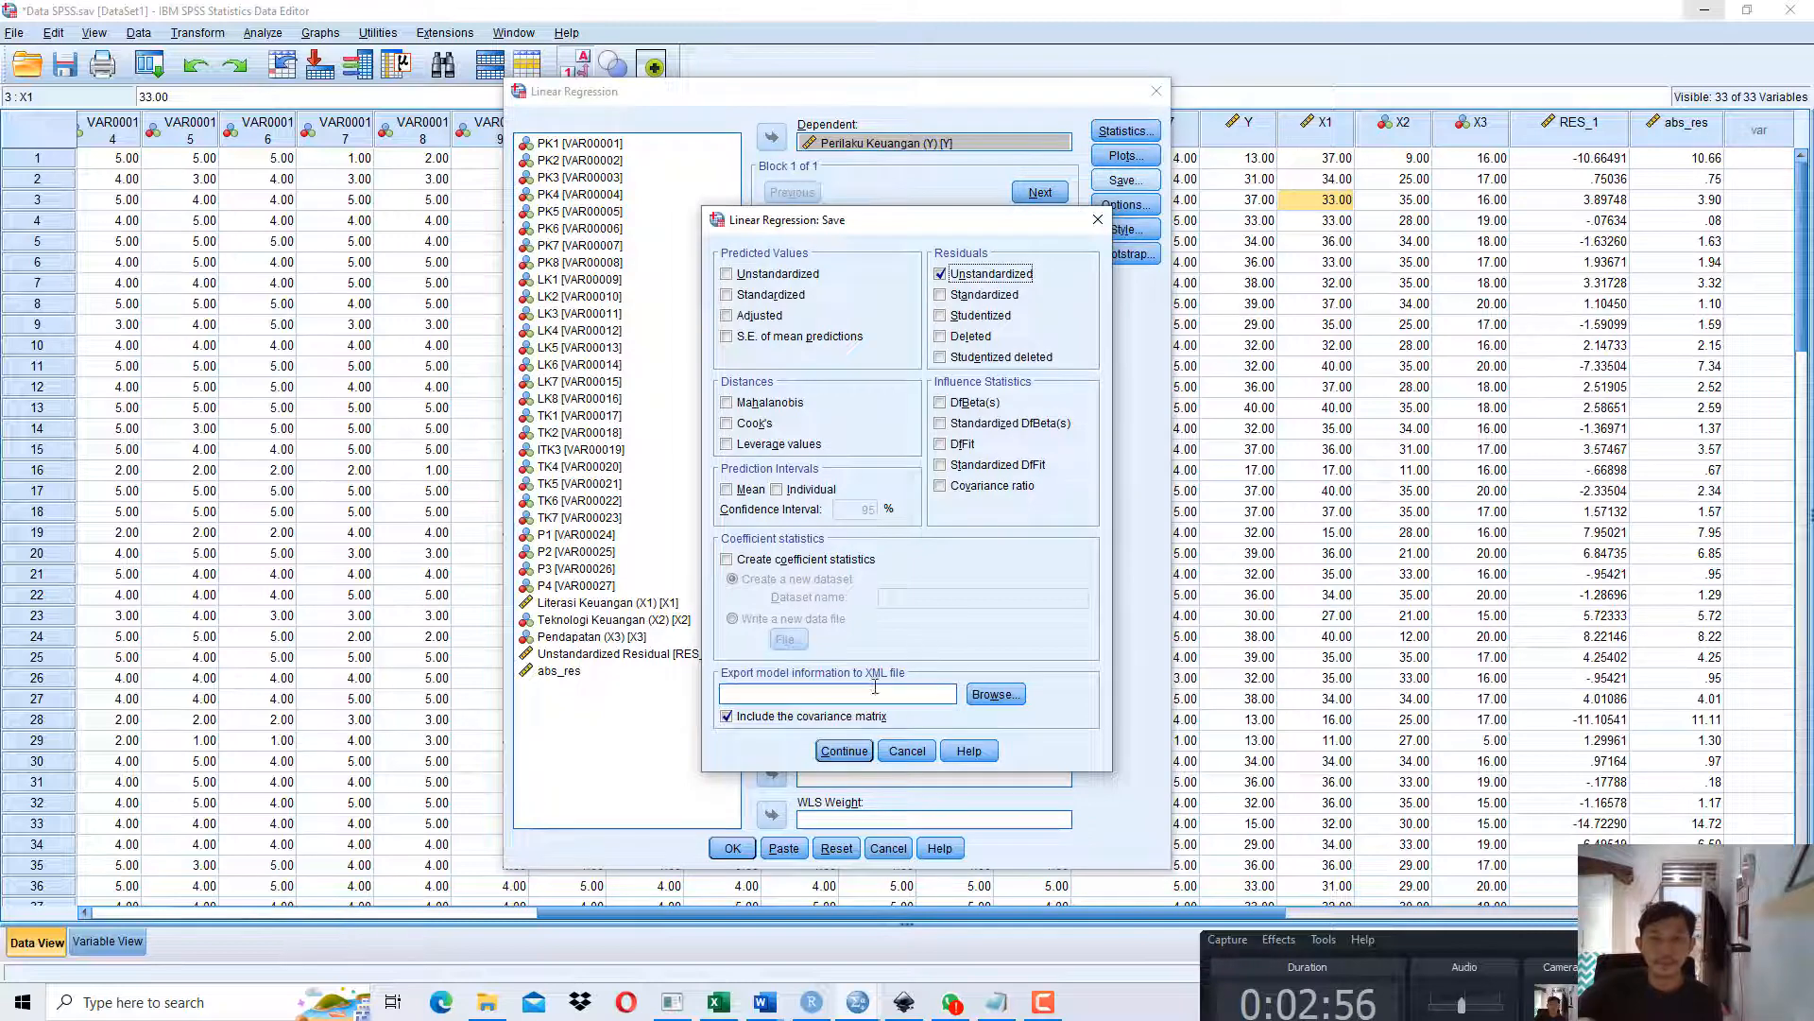
pyautogui.click(844, 751)
pyautogui.click(732, 848)
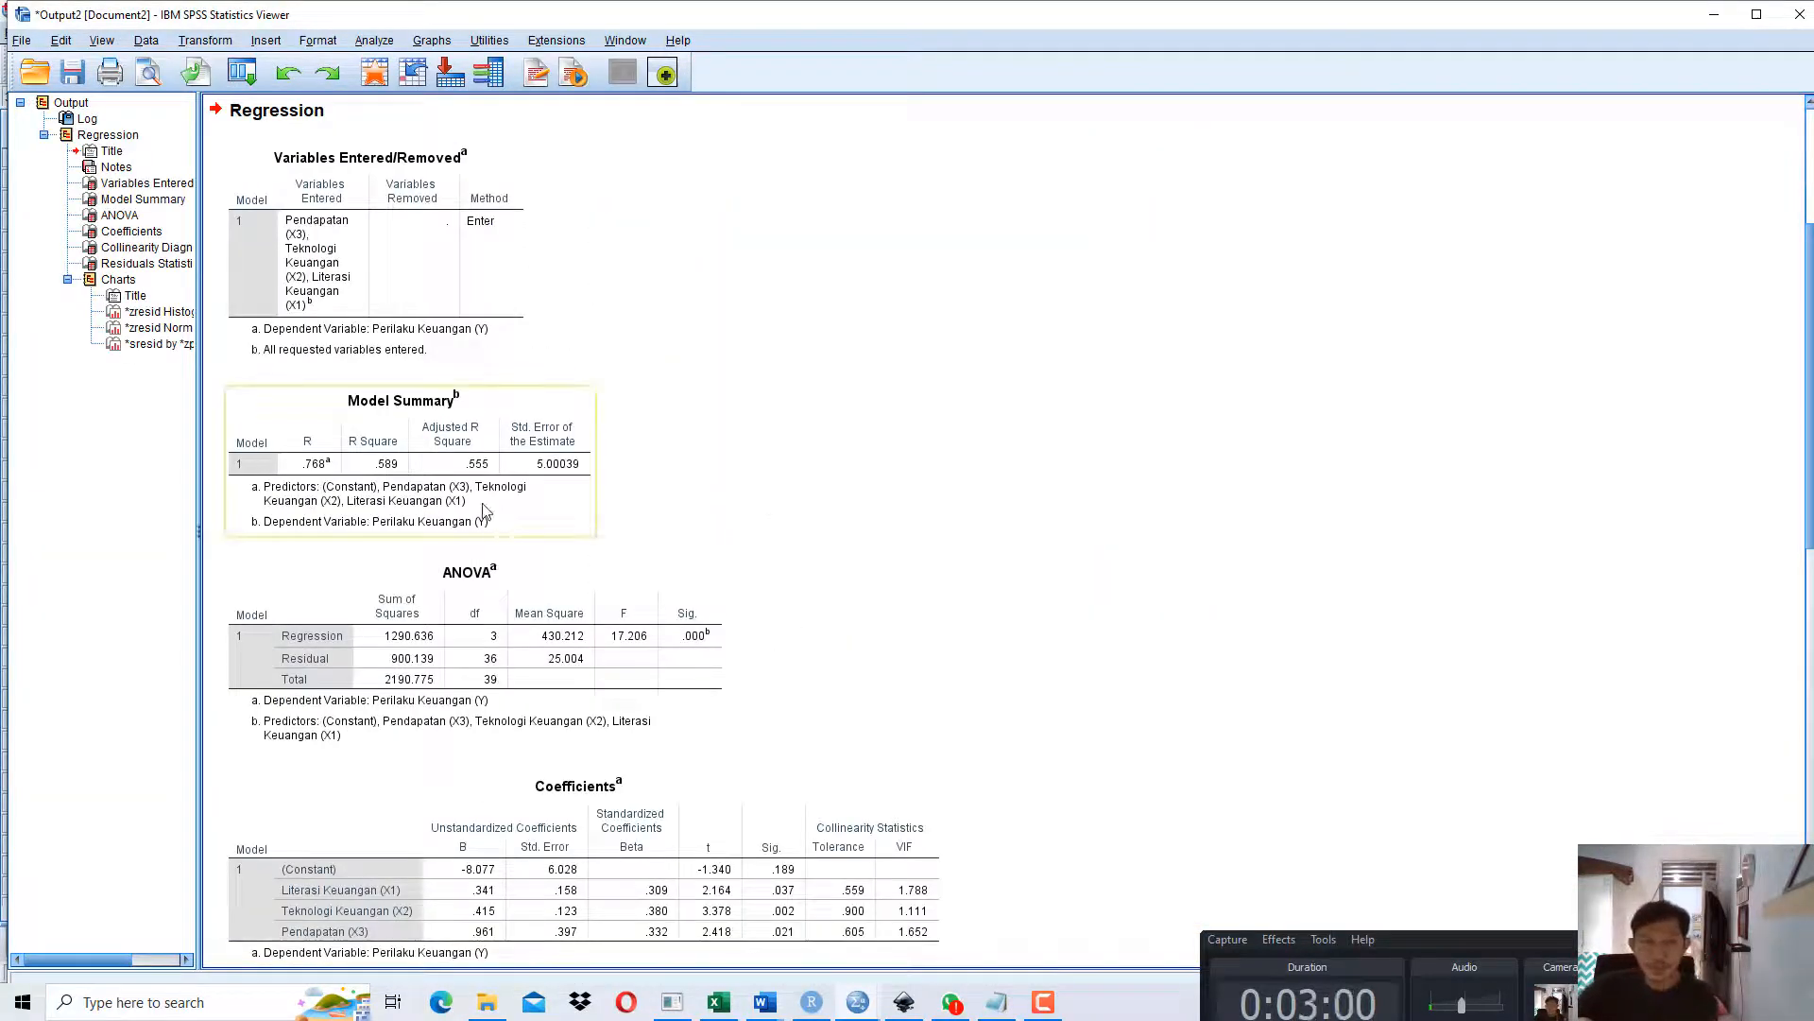
# Review the regression output tables and select the Model Summary table to read its R Square.
pyautogui.scroll(-7, 487, 507)
pyautogui.scroll(3, 504, 499)
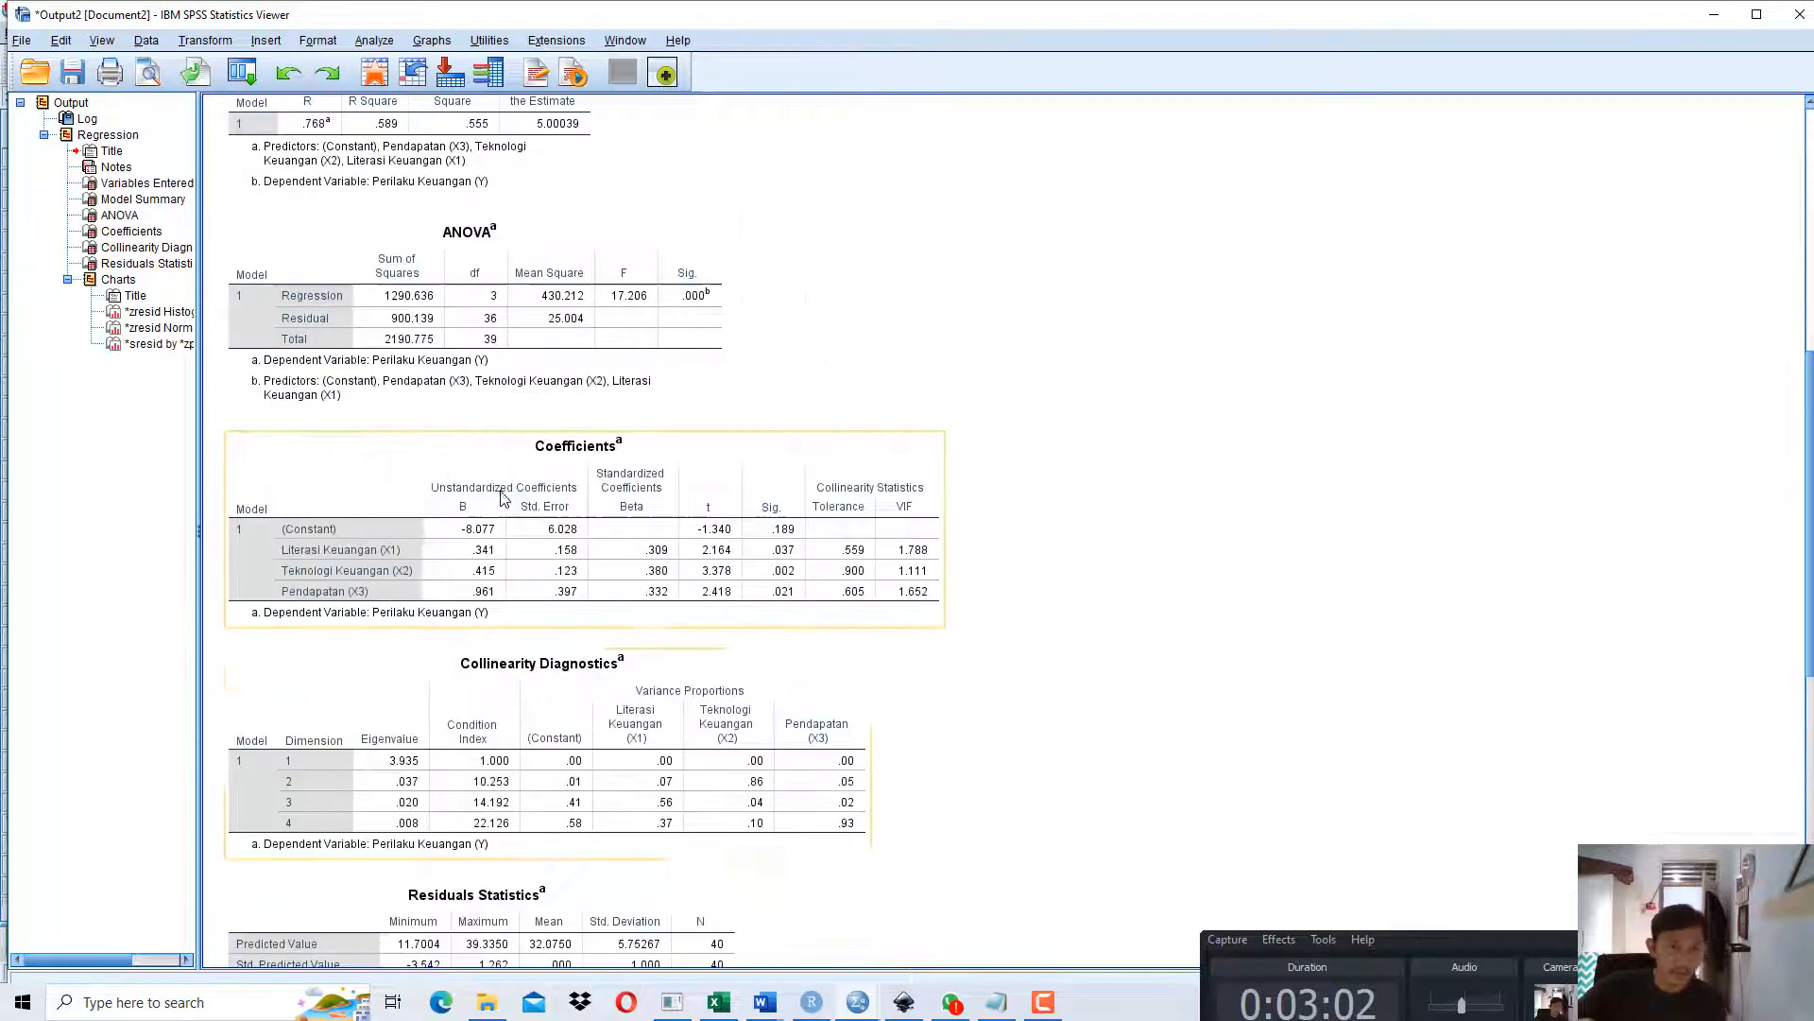
pyautogui.scroll(2, 636, 448)
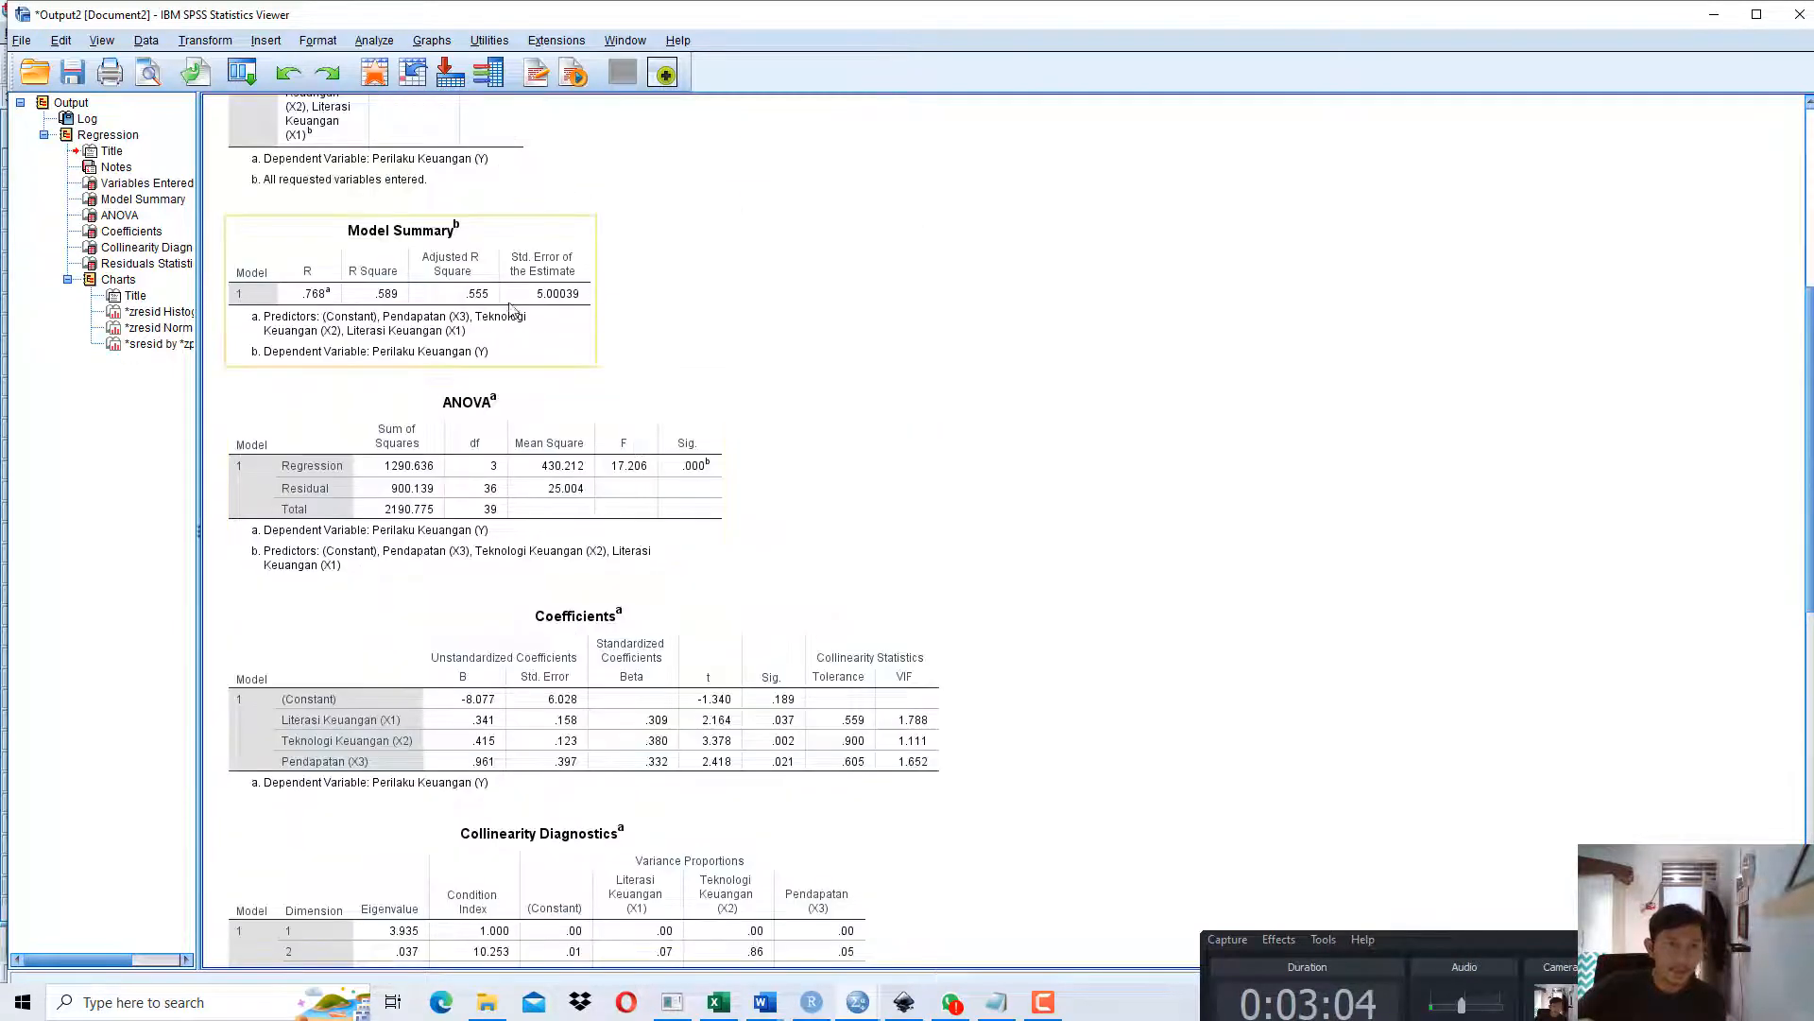
pyautogui.click(425, 275)
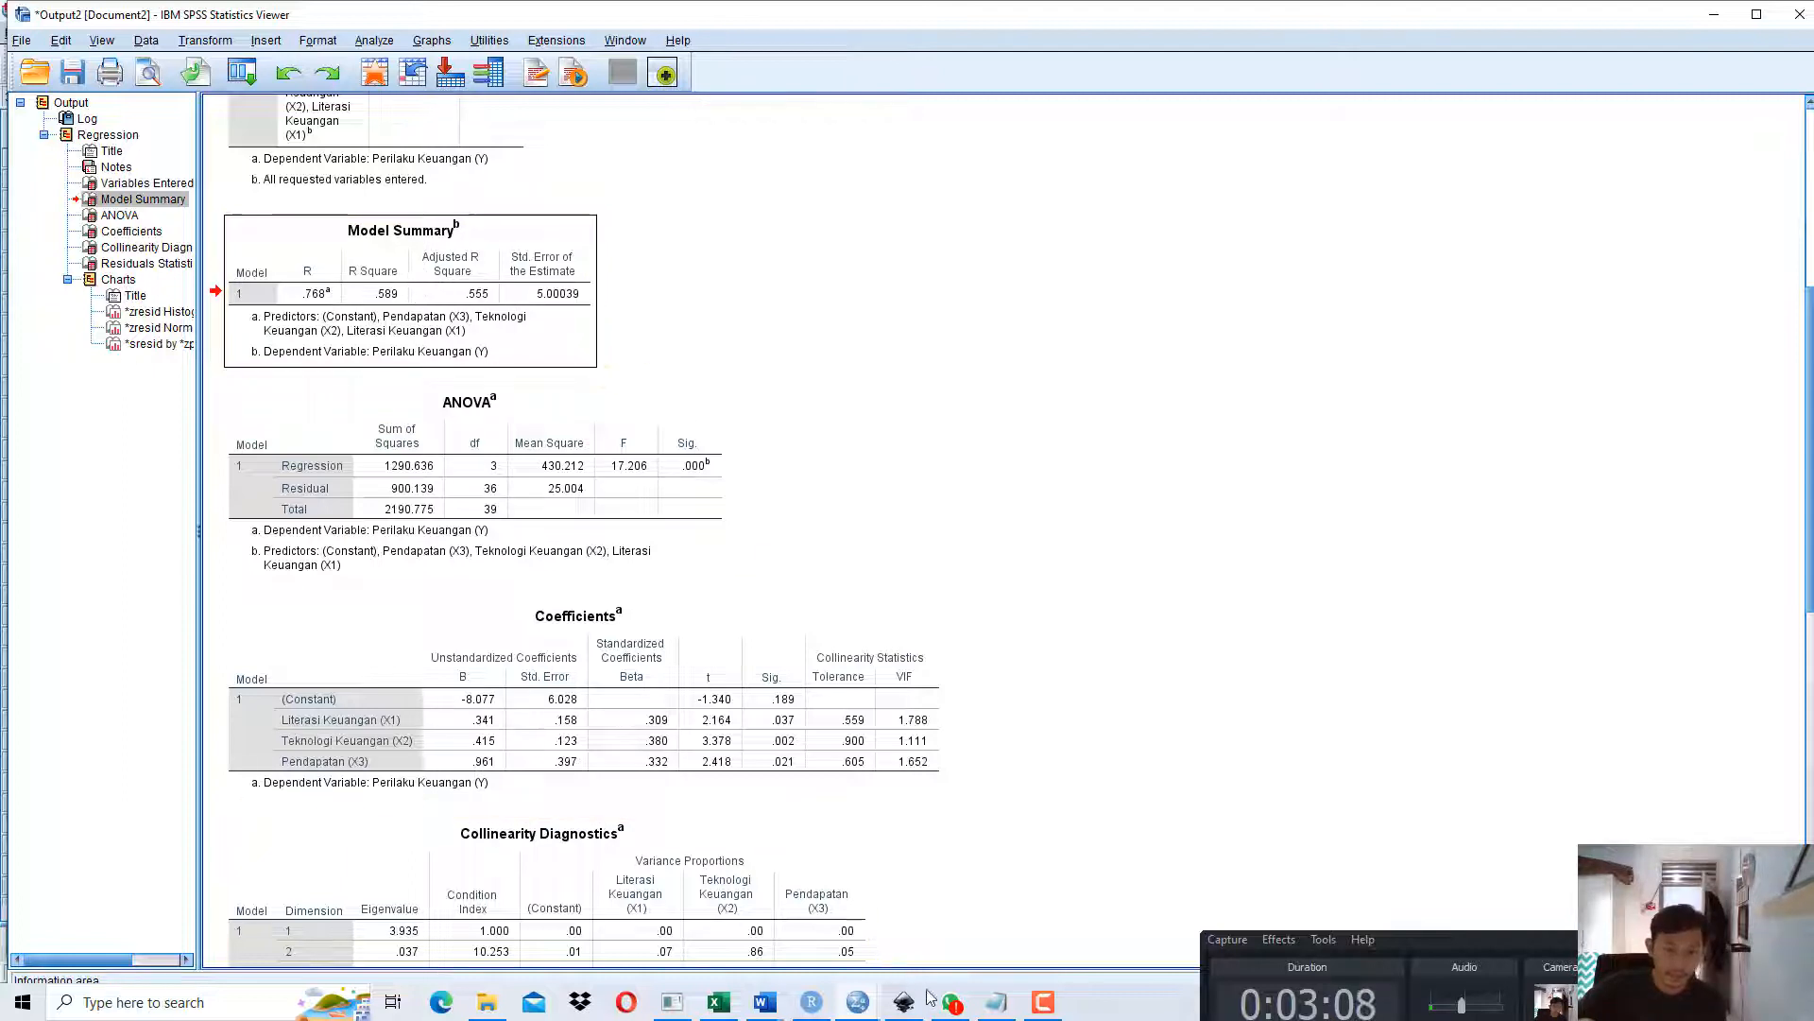
# Switch to Notepad, place its window just below the Model Summary values, and write "Diketahui nilai R-Square = 0,589".
pyautogui.click(996, 1002)
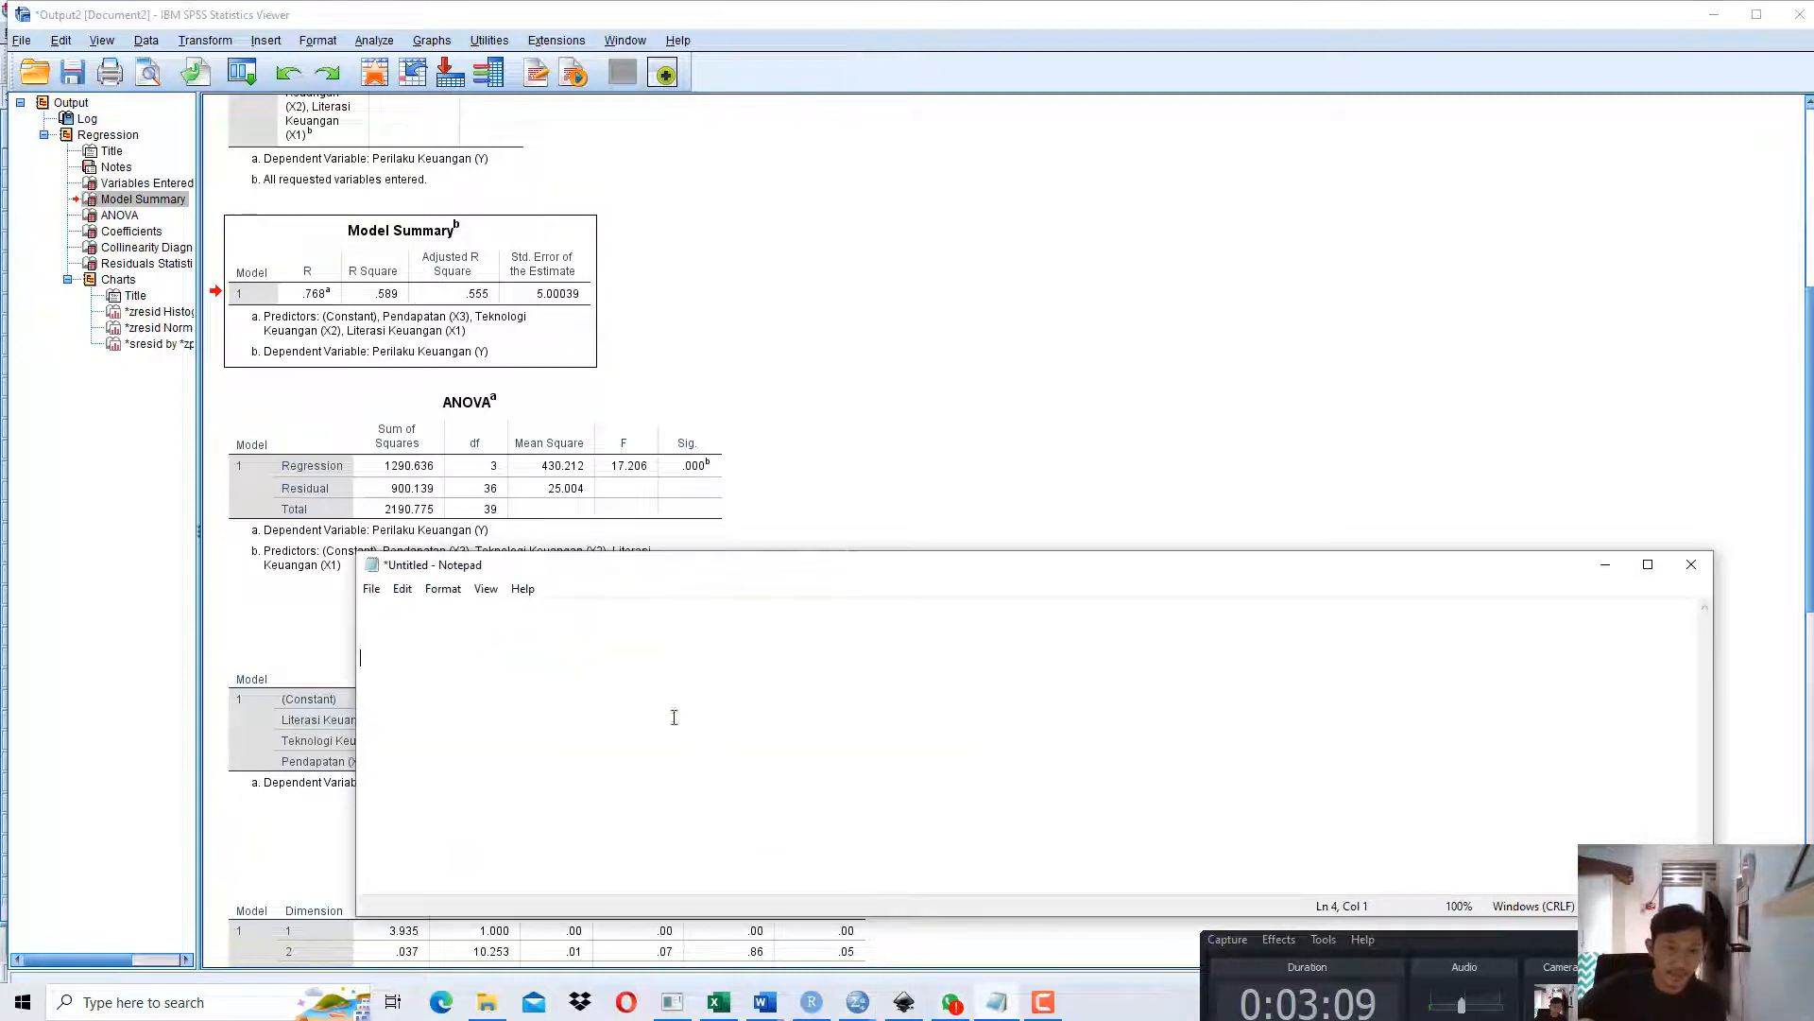
pyautogui.click(522, 587)
pyautogui.click(648, 587)
pyautogui.moveTo(648, 567); pyautogui.dragTo(486, 337)
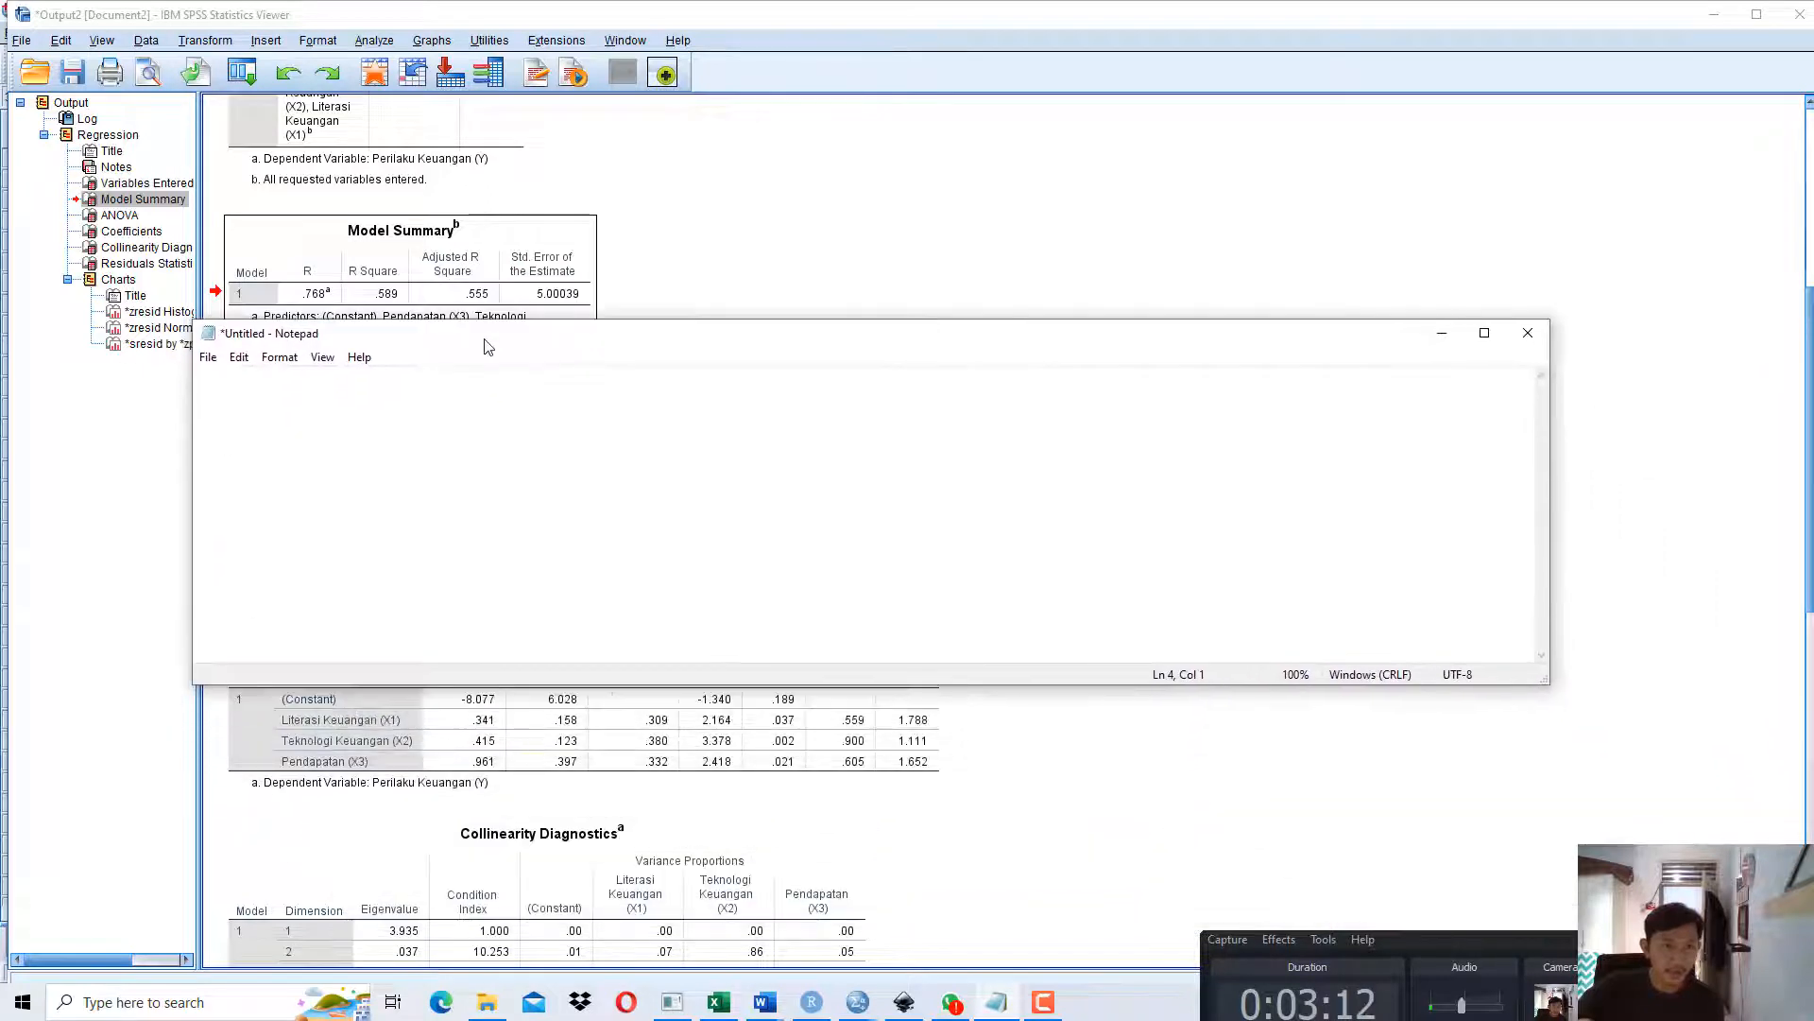
pyautogui.click(494, 409)
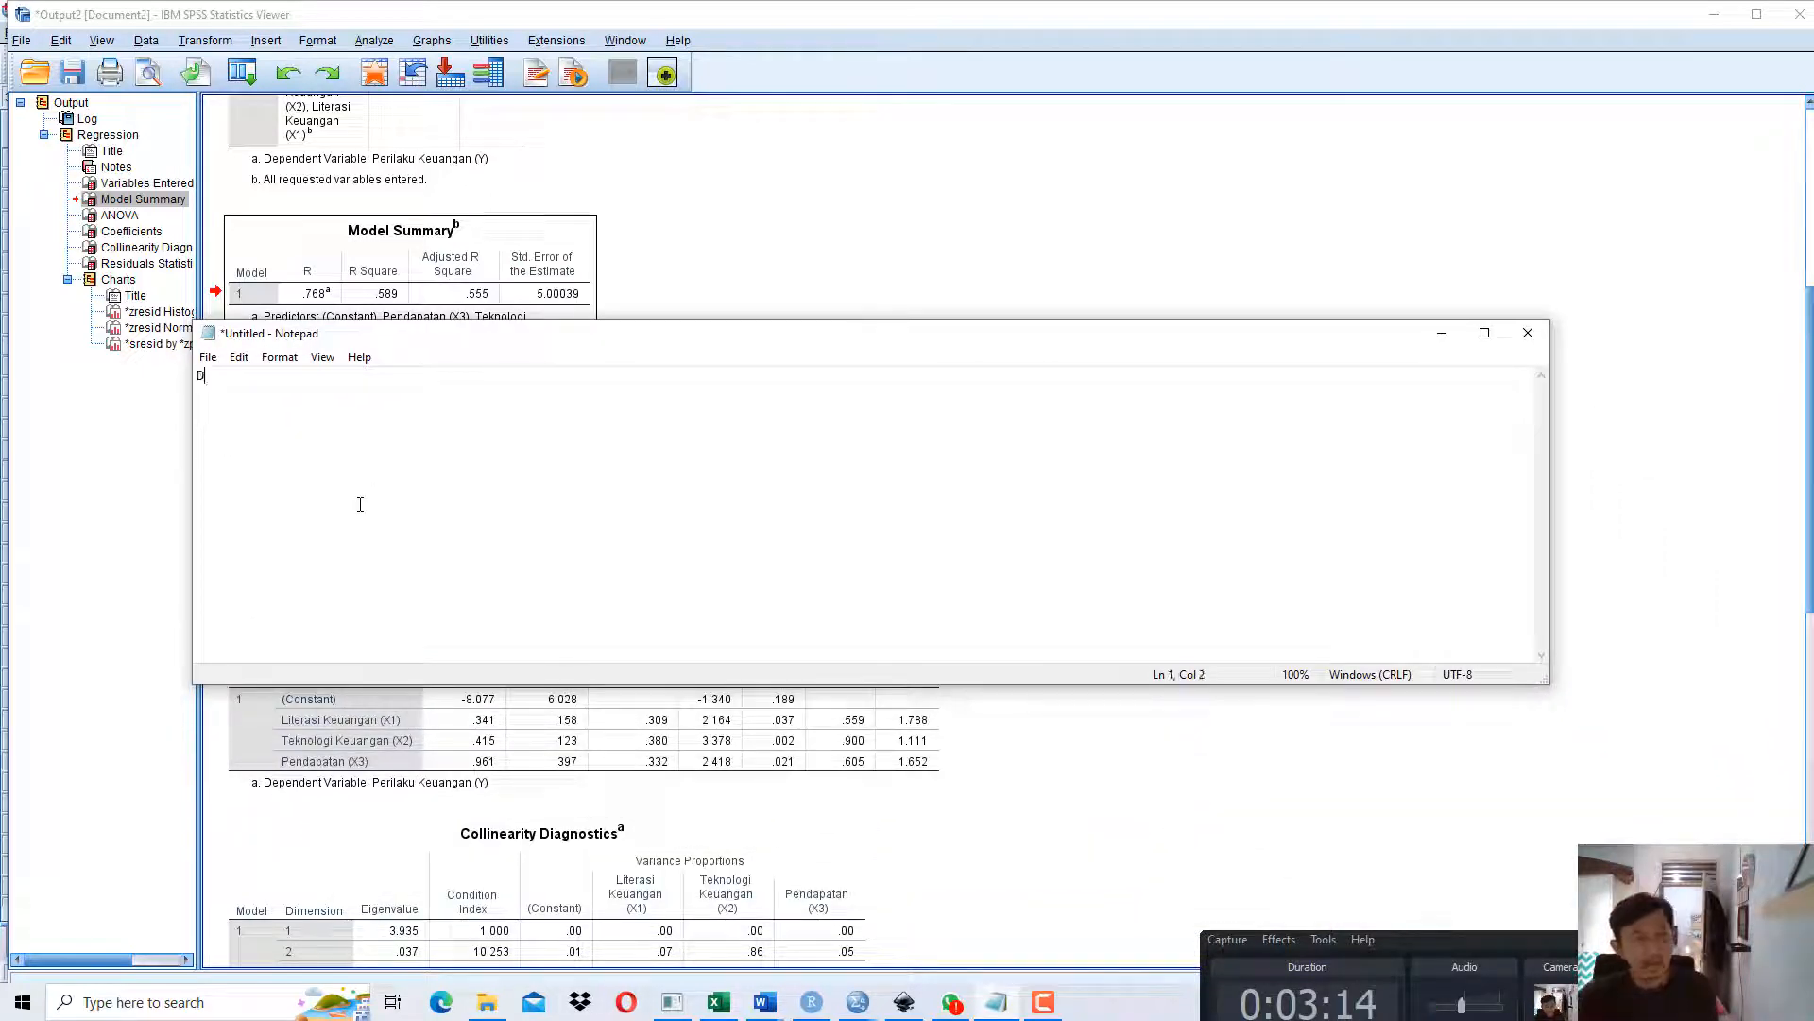
pyautogui.write('Diketh')
pyautogui.write('h')
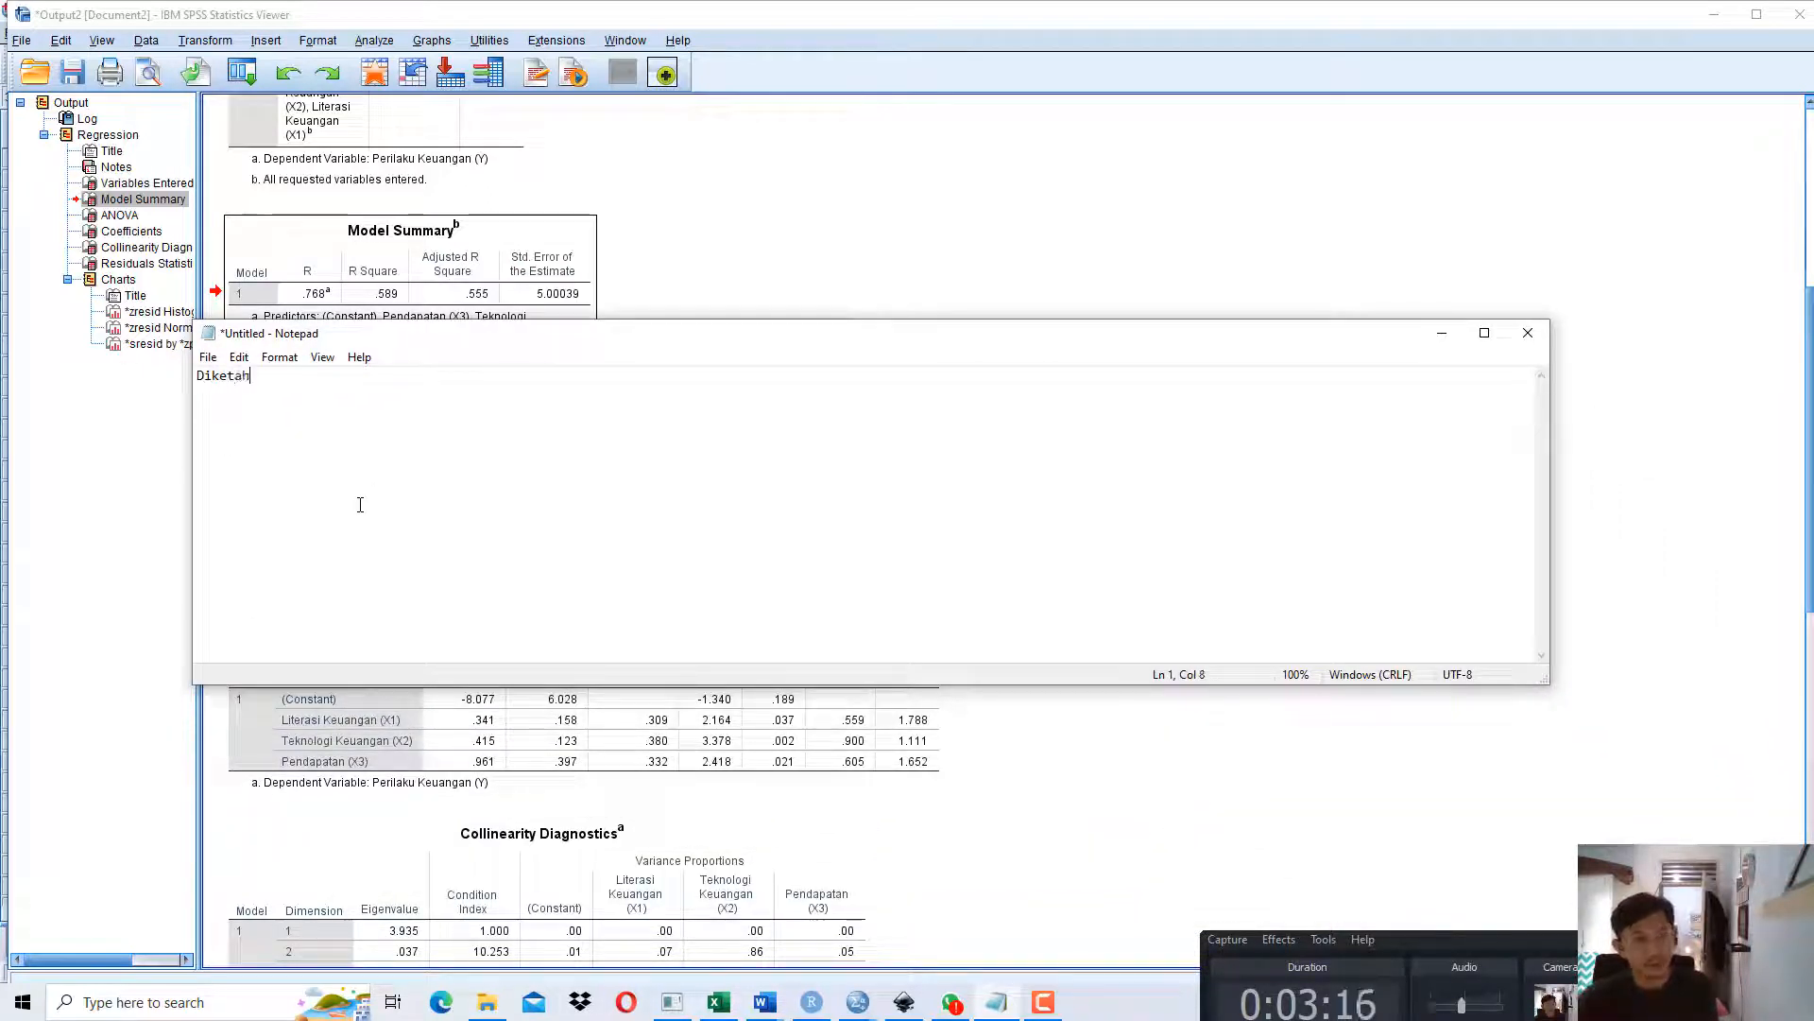
pyautogui.write('ui nilai R-S')
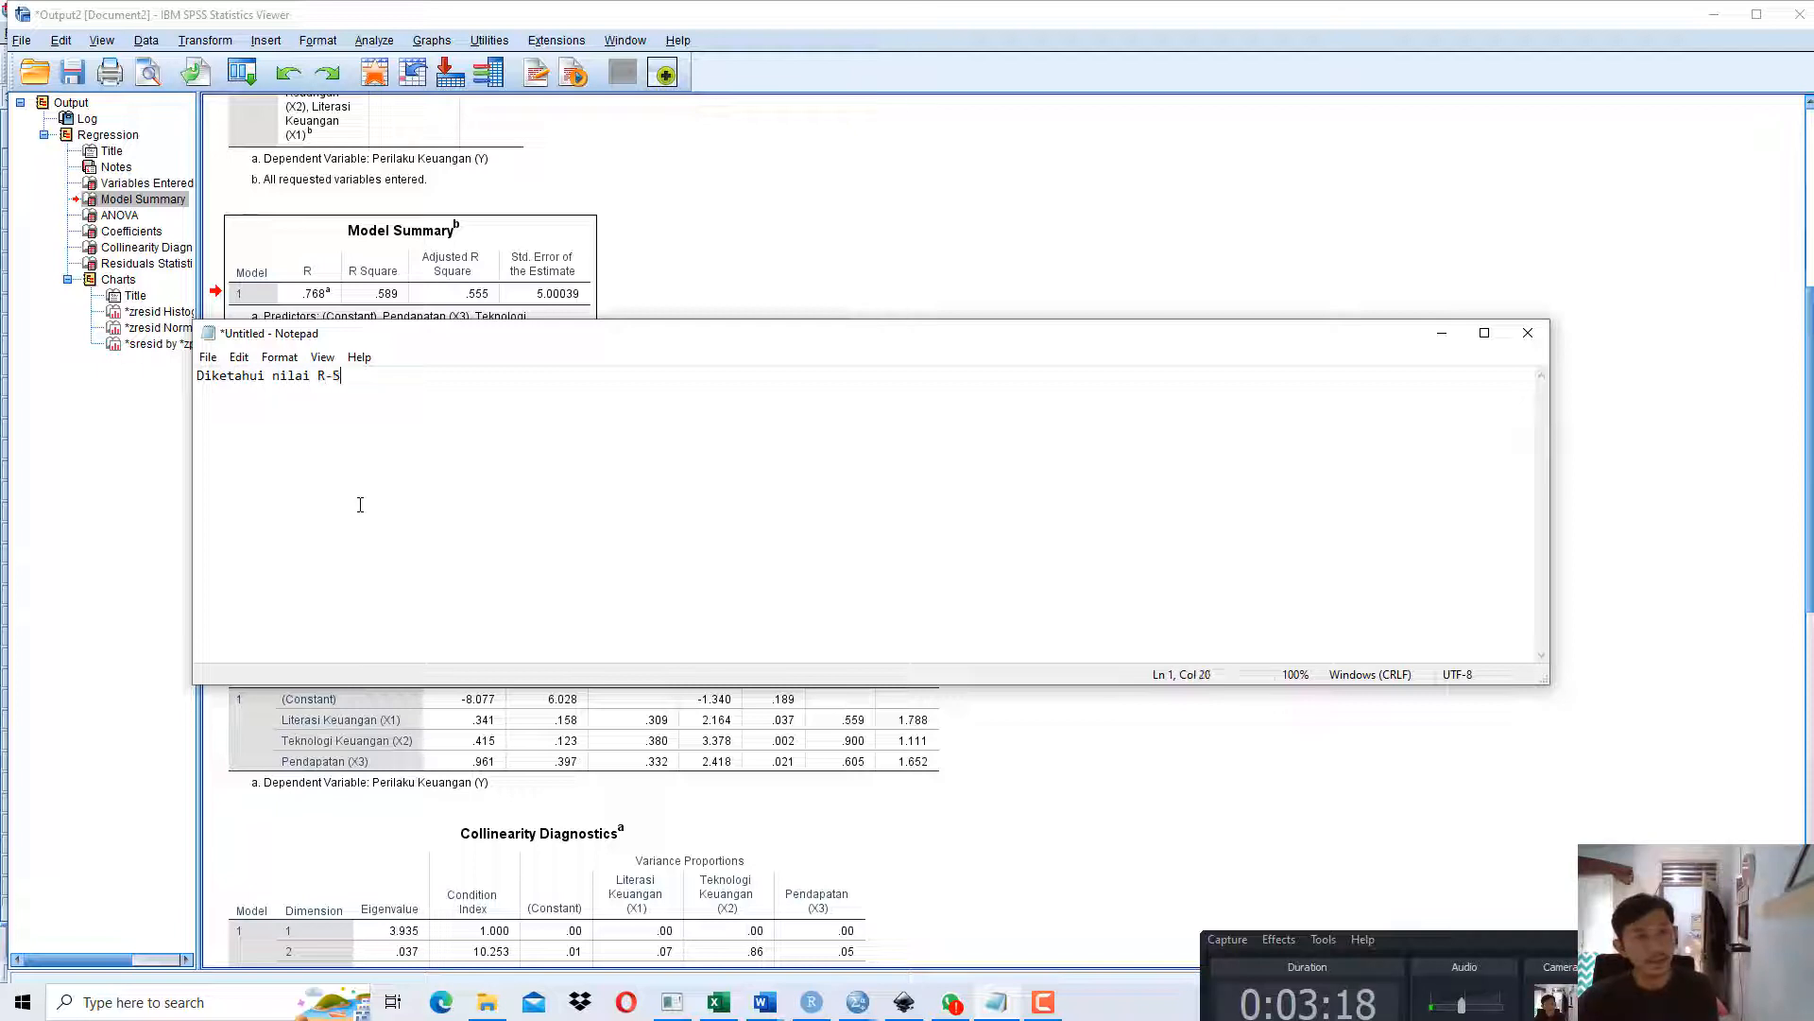
pyautogui.write('quare =')
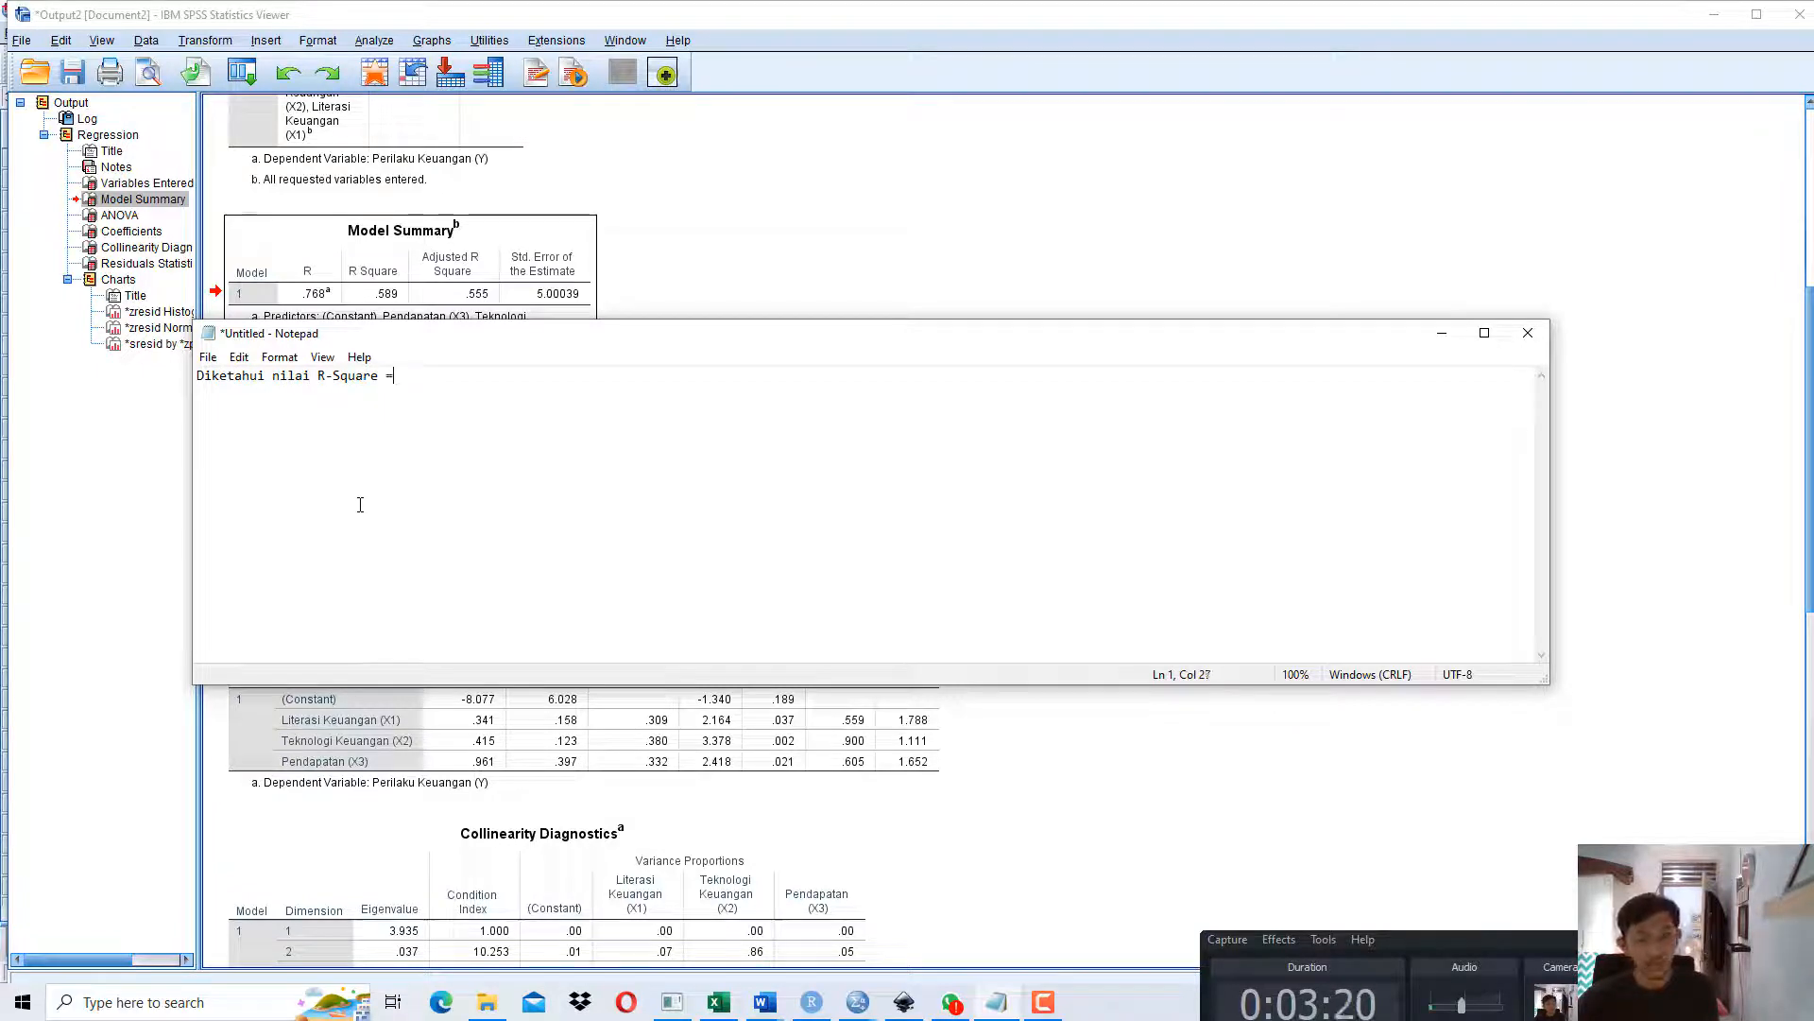
pyautogui.write(' 0,589')
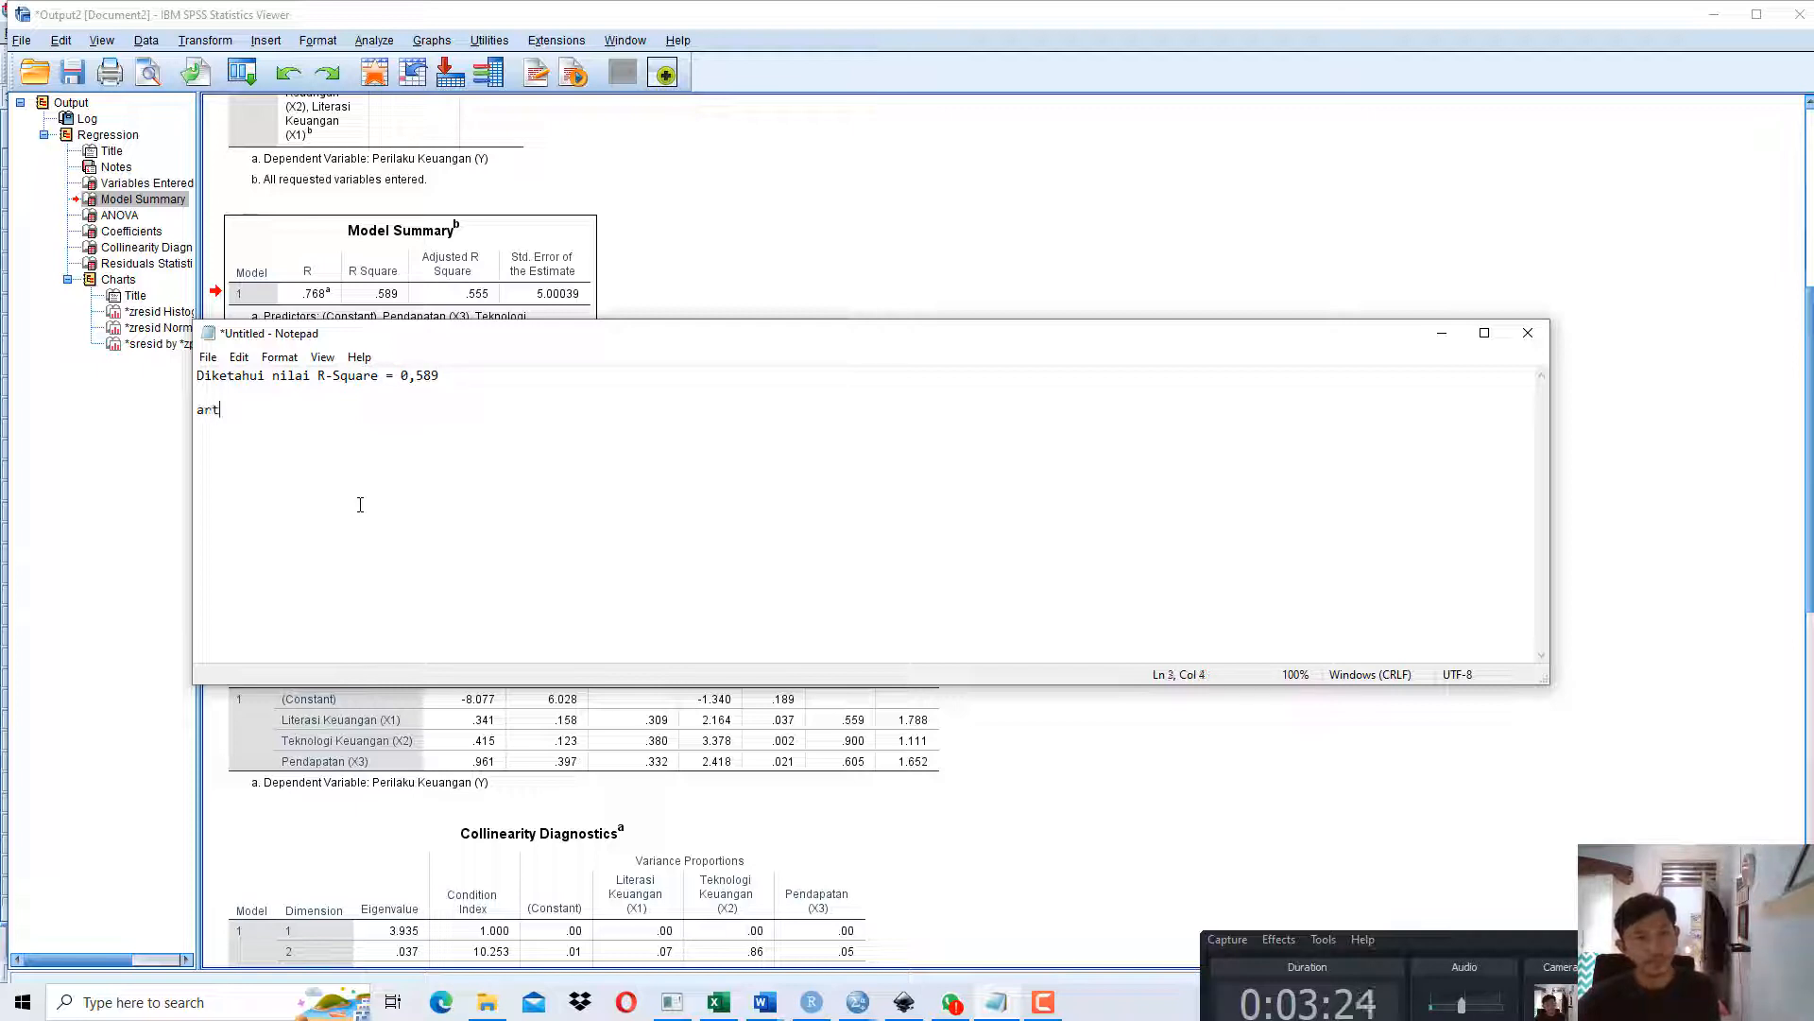
# Add the lines "artinya", "X1, X2, X3 mampu mempengaruhi Y sebesar 58,9%." and "Sisanya 100% - 58,9% = 41,1% dipengaruhi oleh faktor-faktor yang lain....".
pyautogui.write('inya')
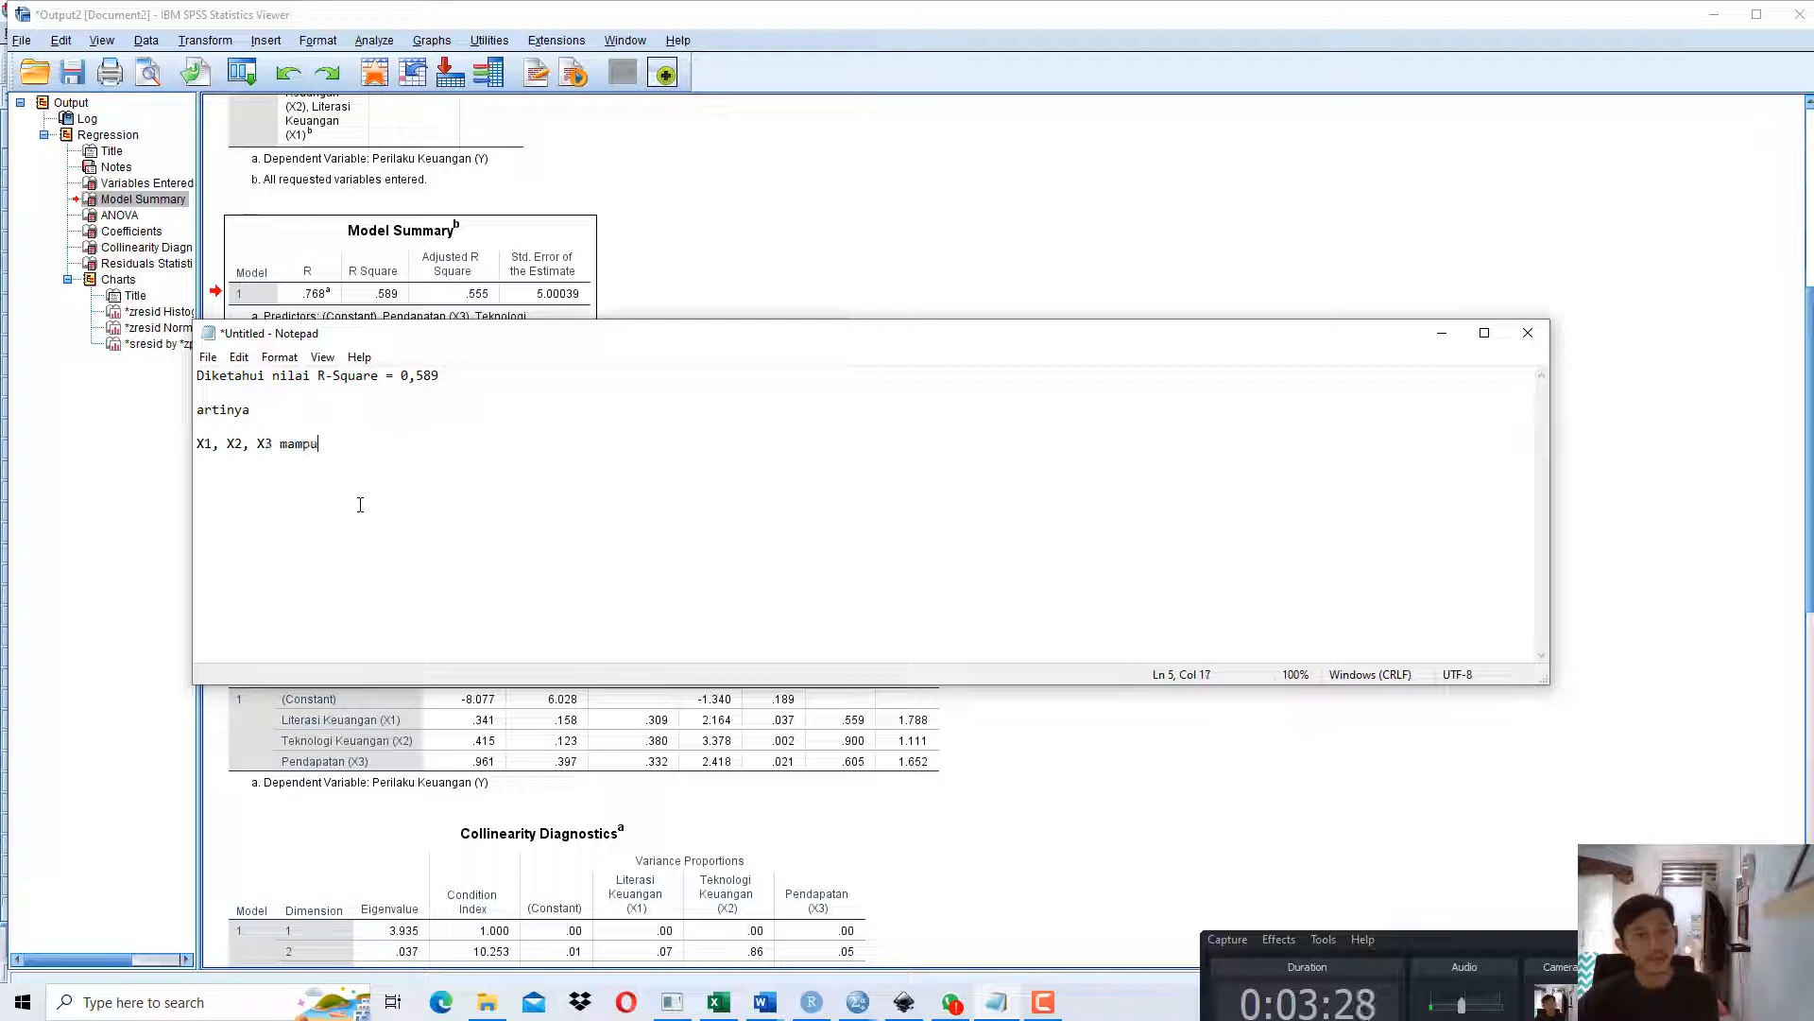
pyautogui.write('ruhi Y sebesar 58,9%.')
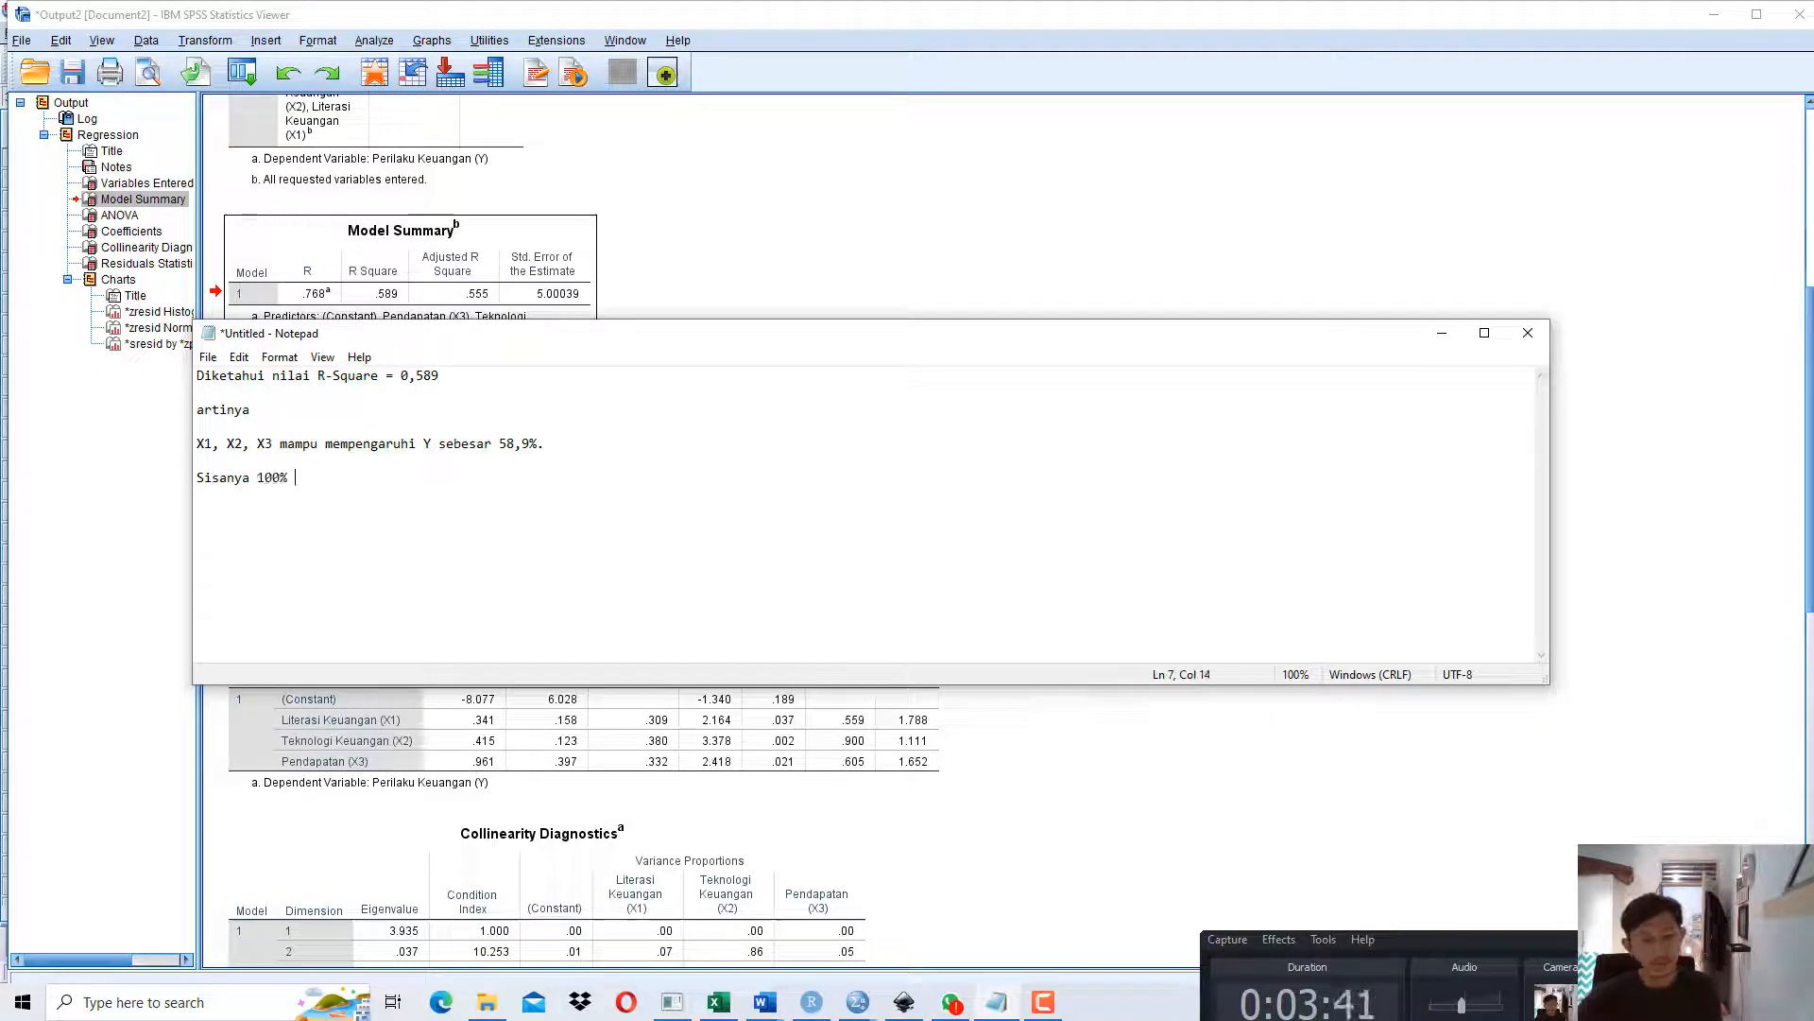
pyautogui.write('-')
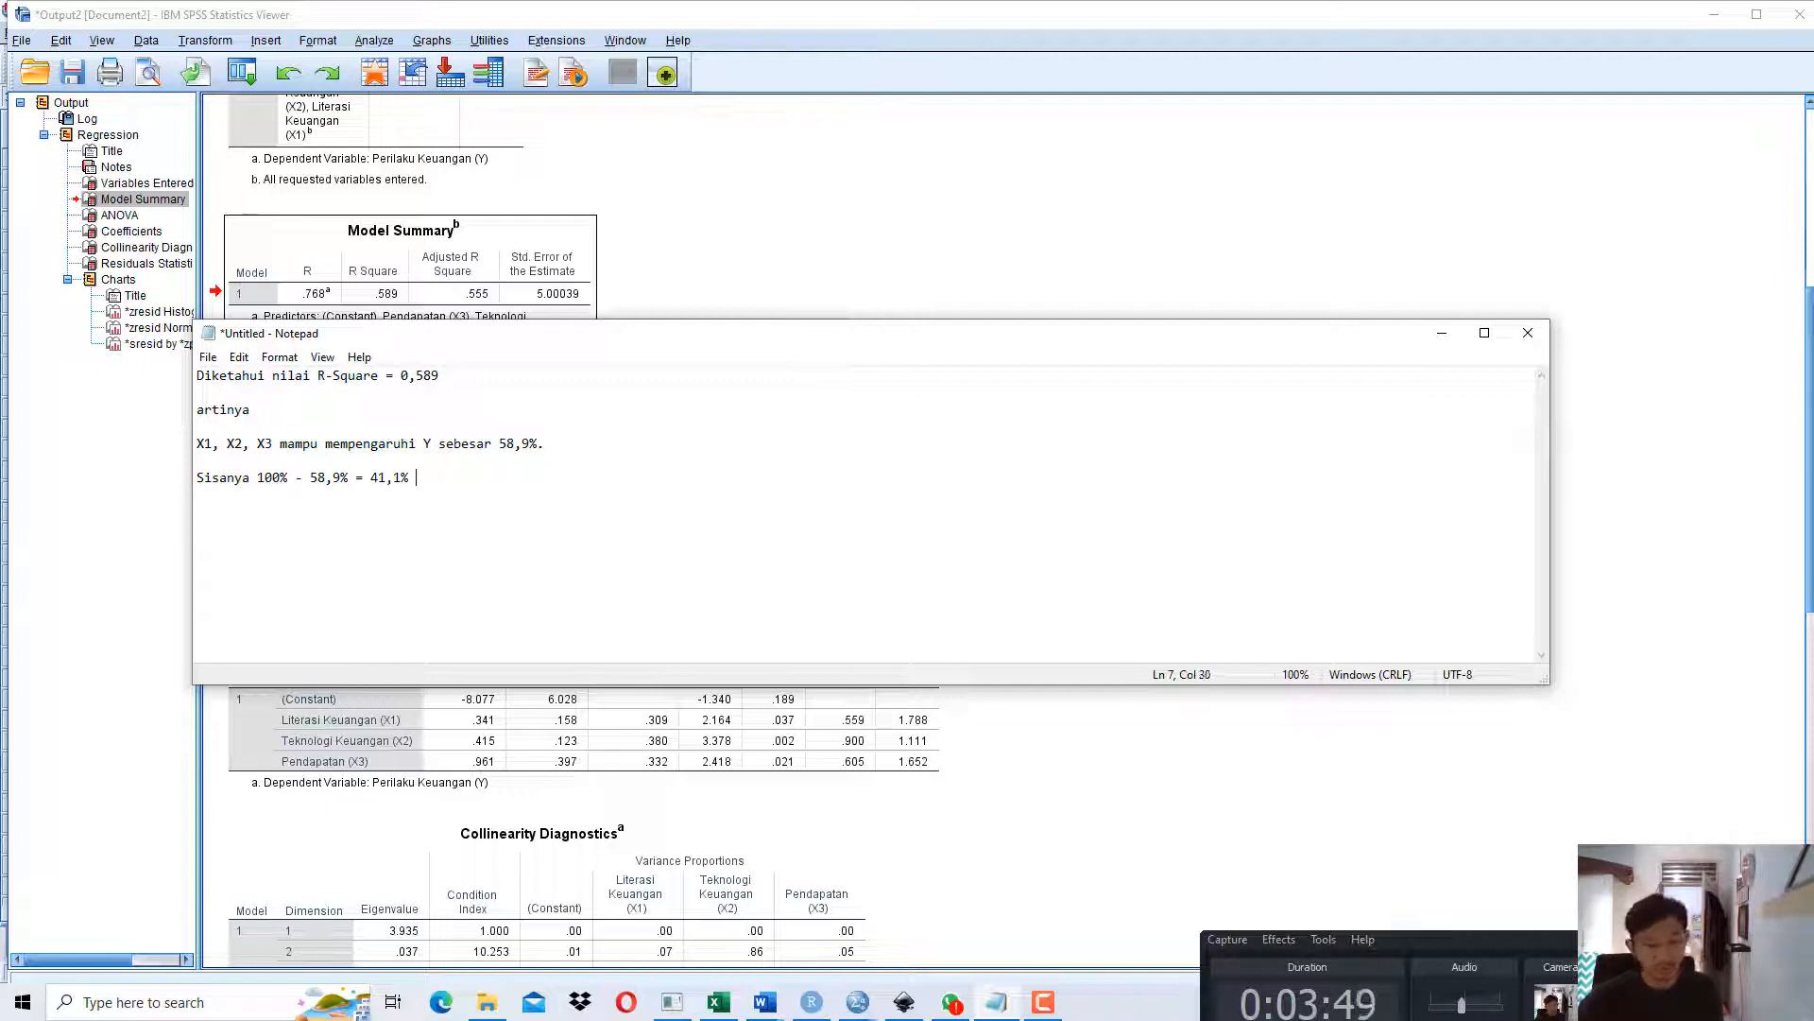
pyautogui.write('ipengaruhi oleh fakt')
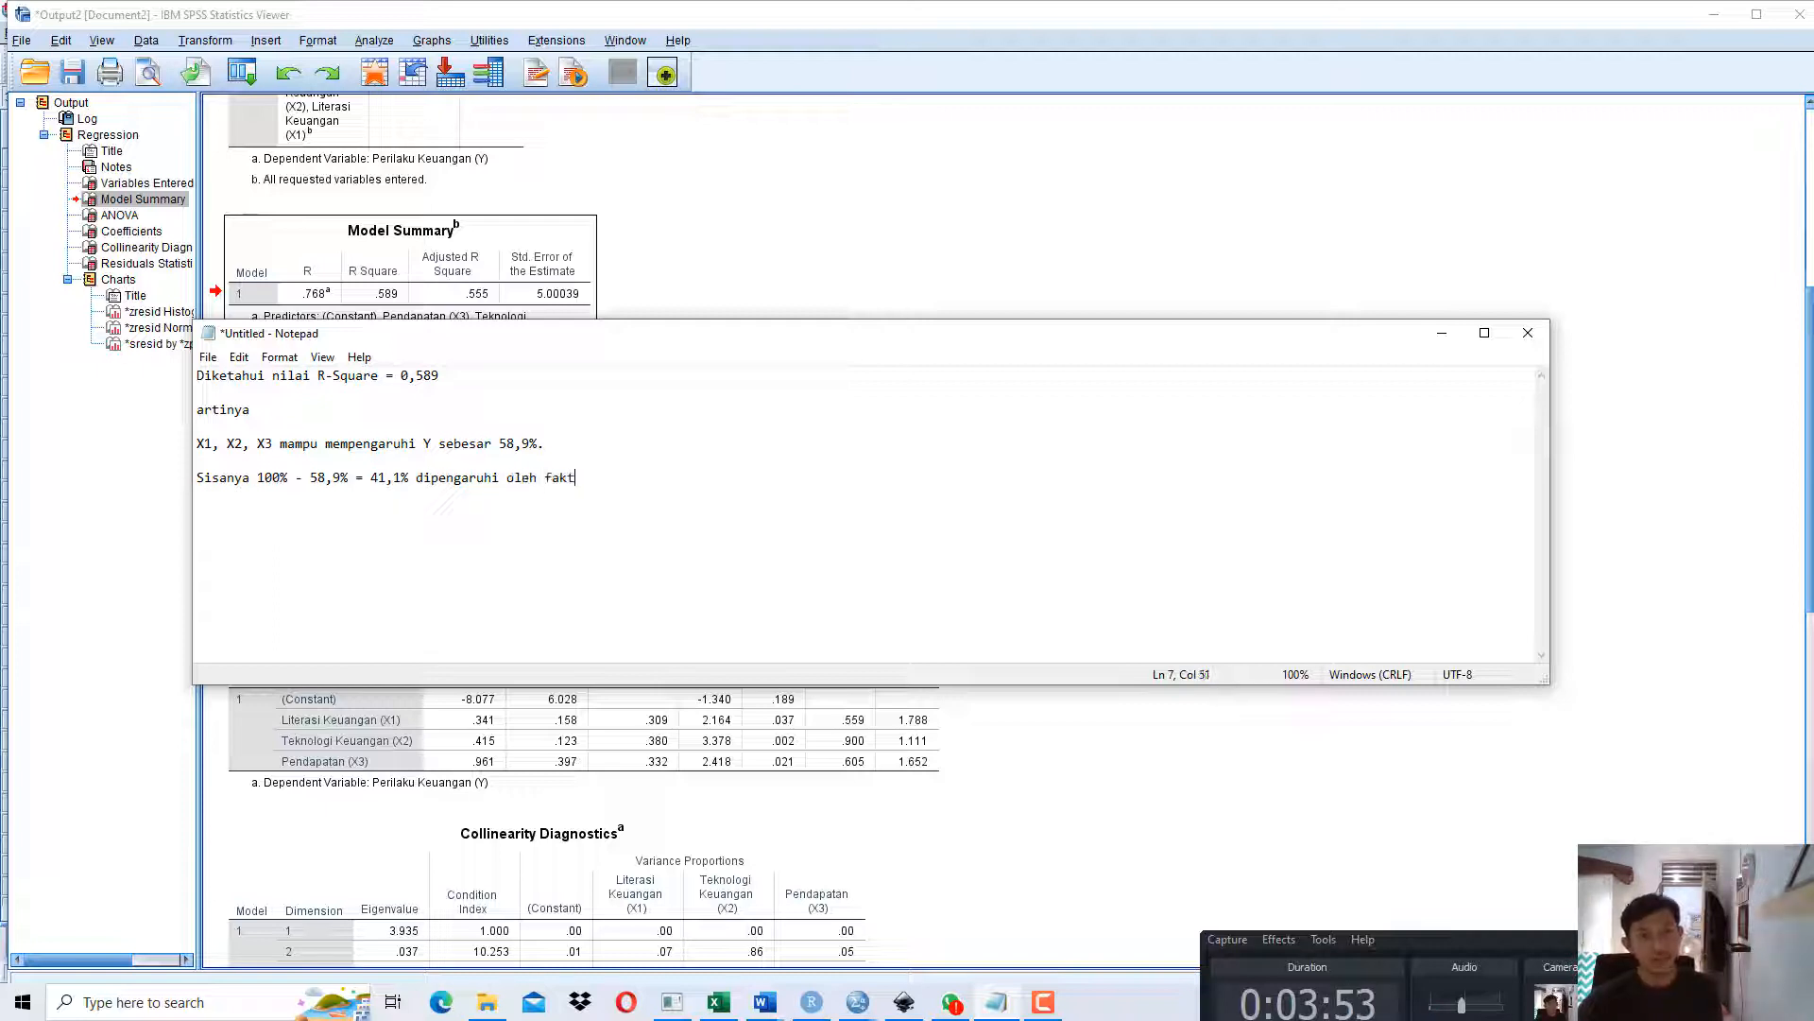
pyautogui.write('-faktor yang lain....')
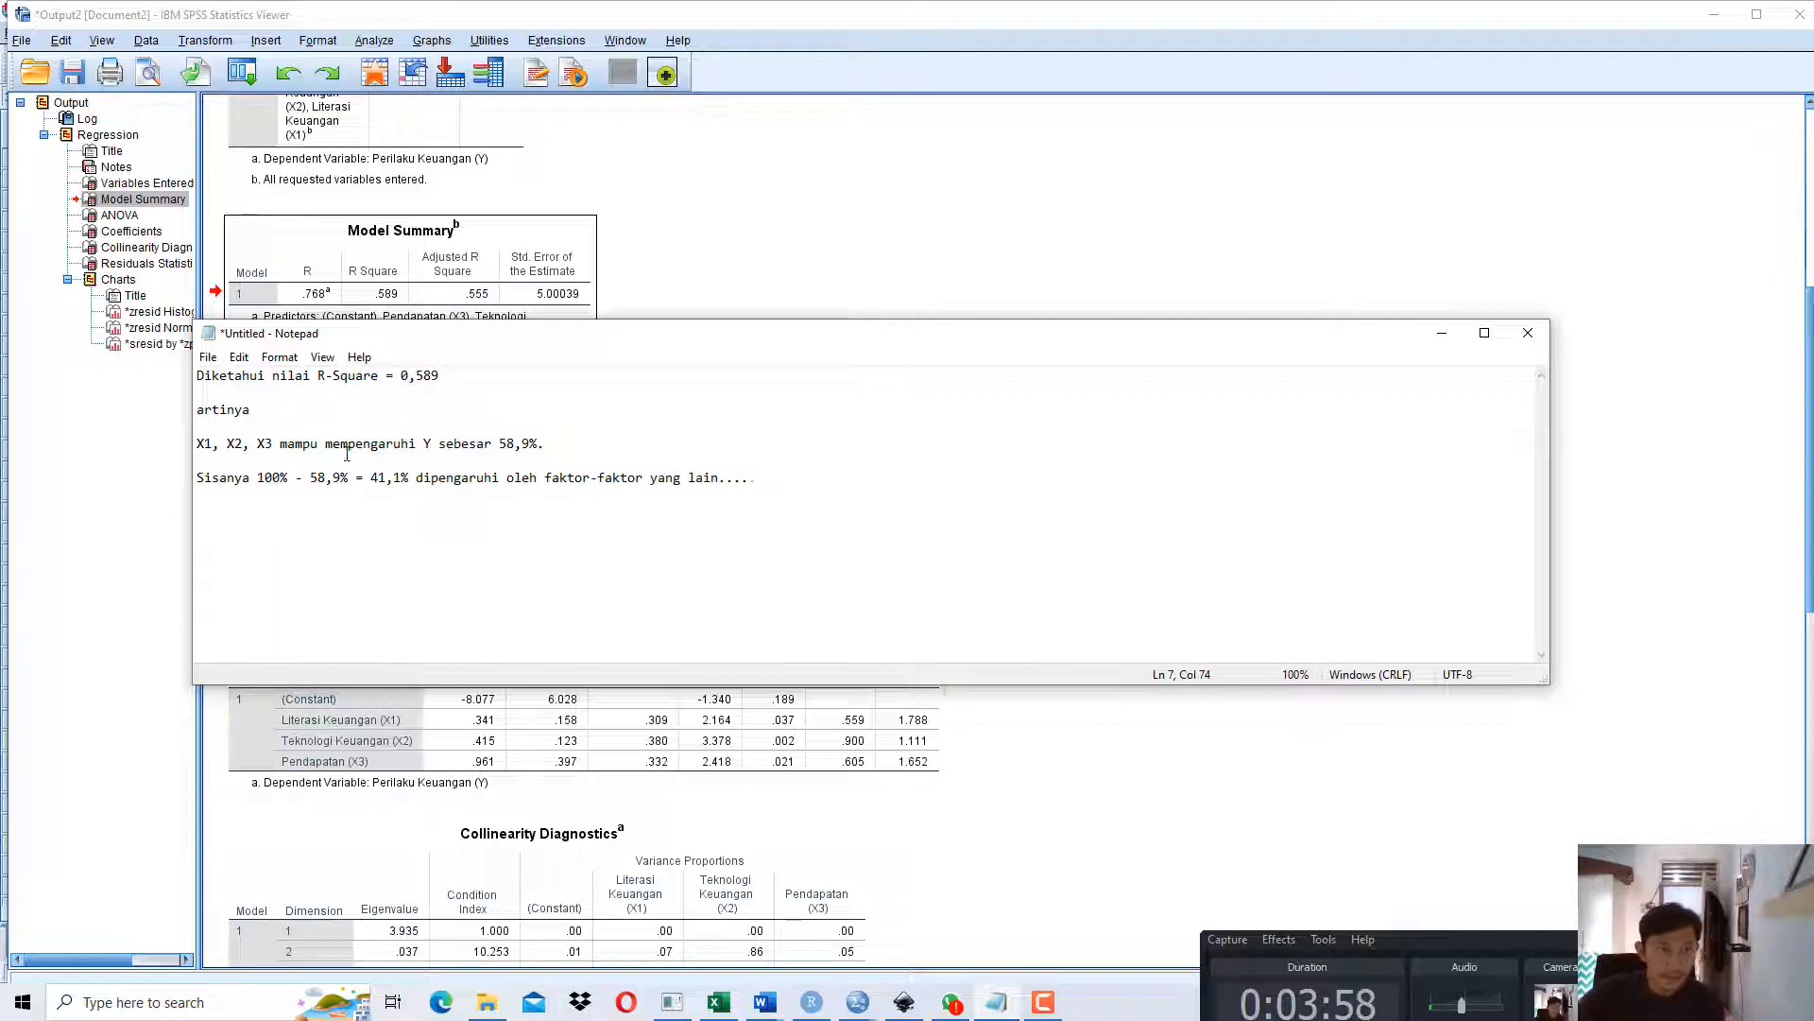
# Switch to the Word document "Hasil Olah Data Bab 4" and review the Tabel 4.8 Koefisien Determinasi write-up and the Tabel 4.7 Uji t section.
pyautogui.moveTo(780, 996)
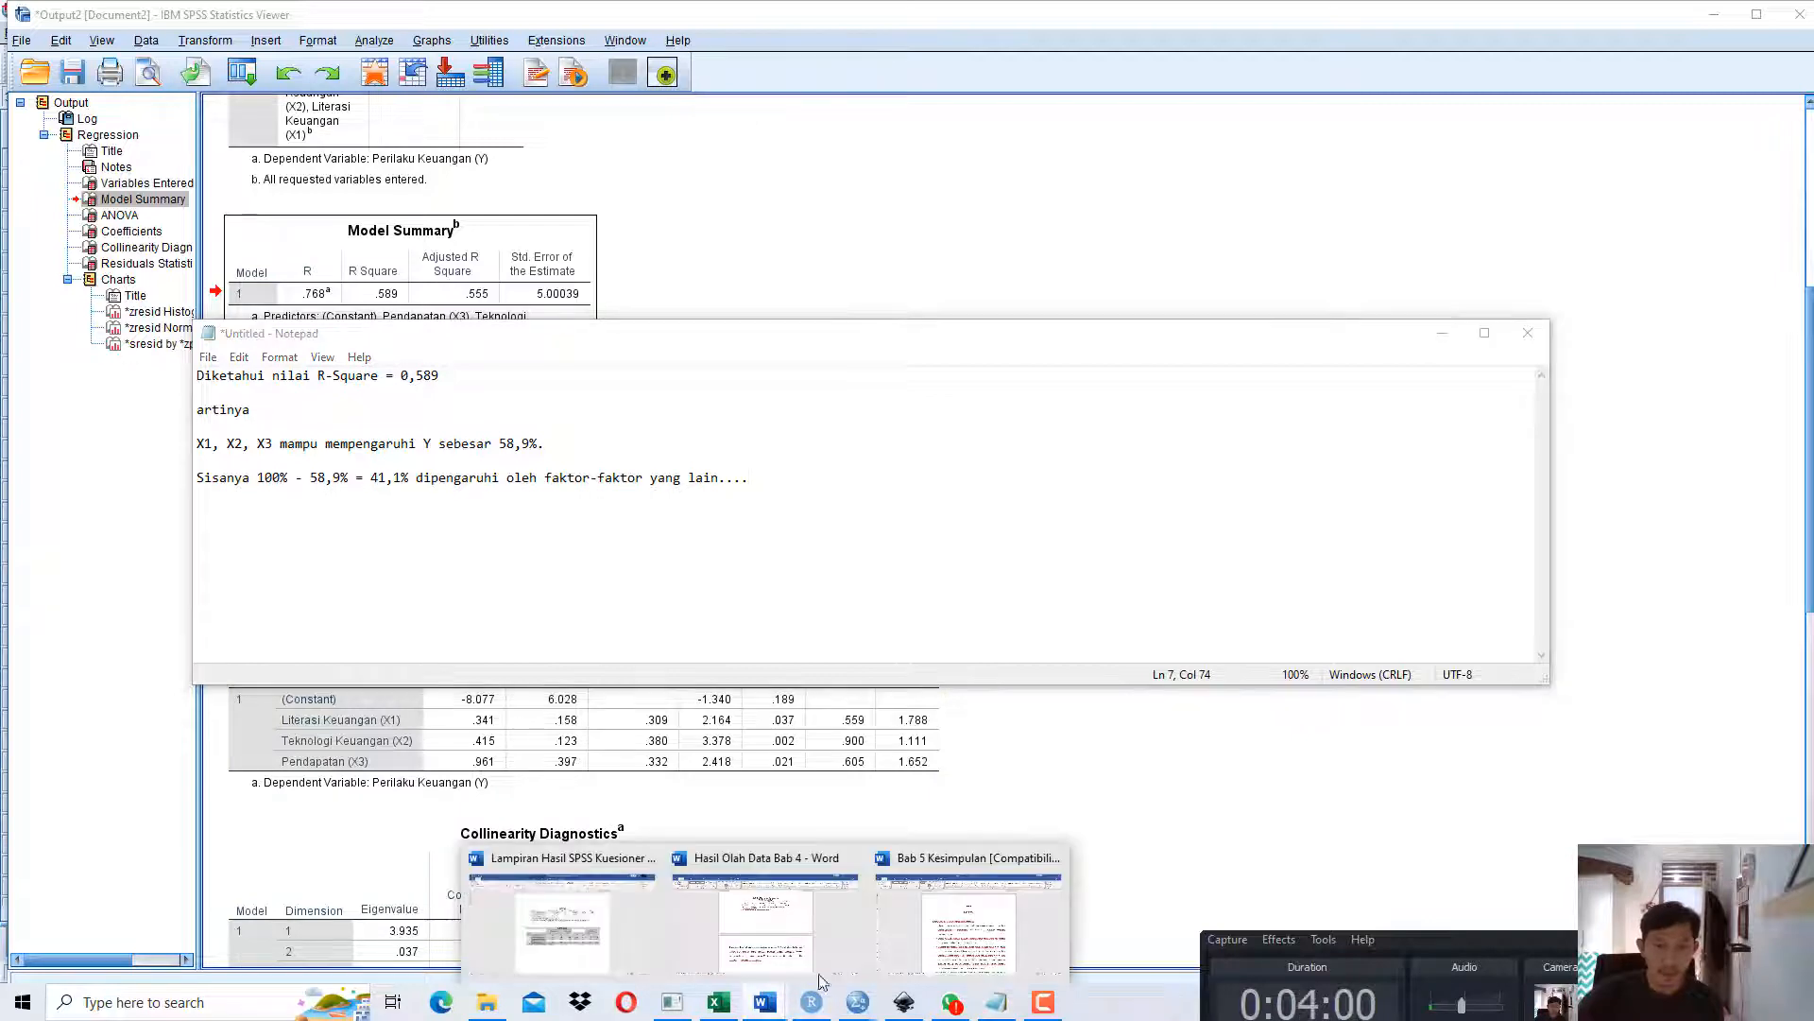
pyautogui.click(818, 916)
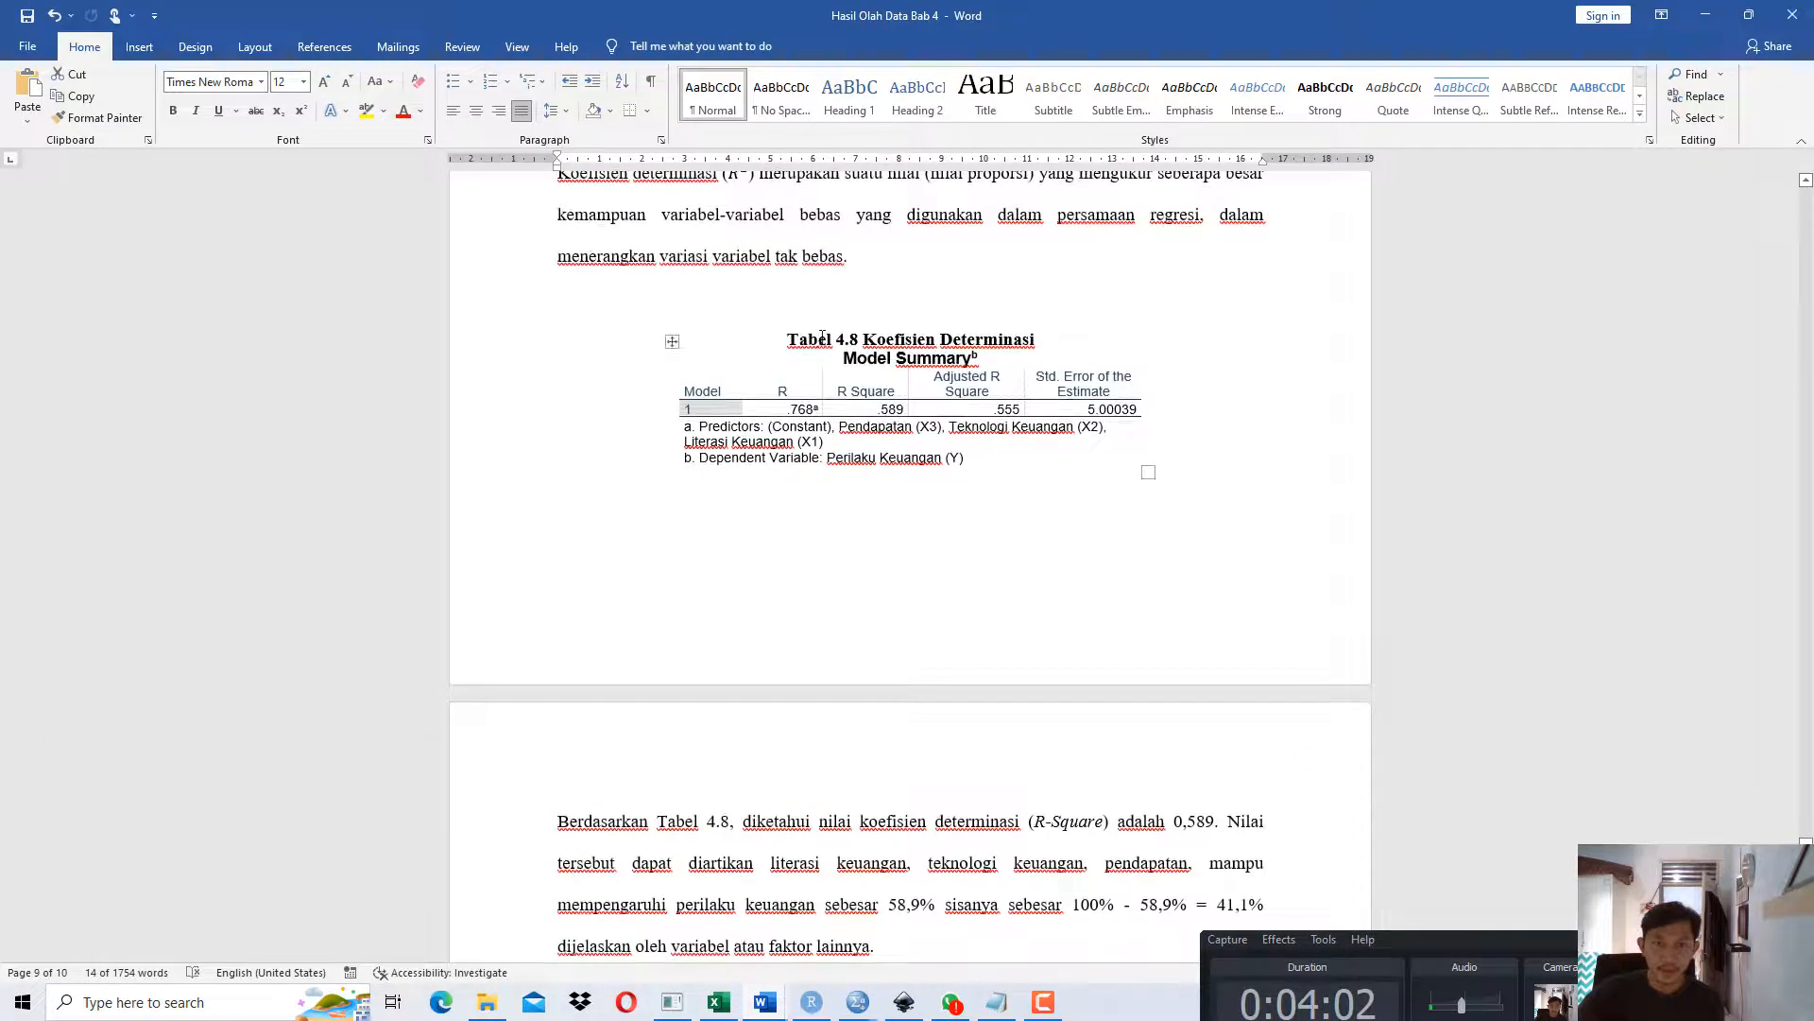
pyautogui.moveTo(788, 337); pyautogui.dragTo(1042, 337)
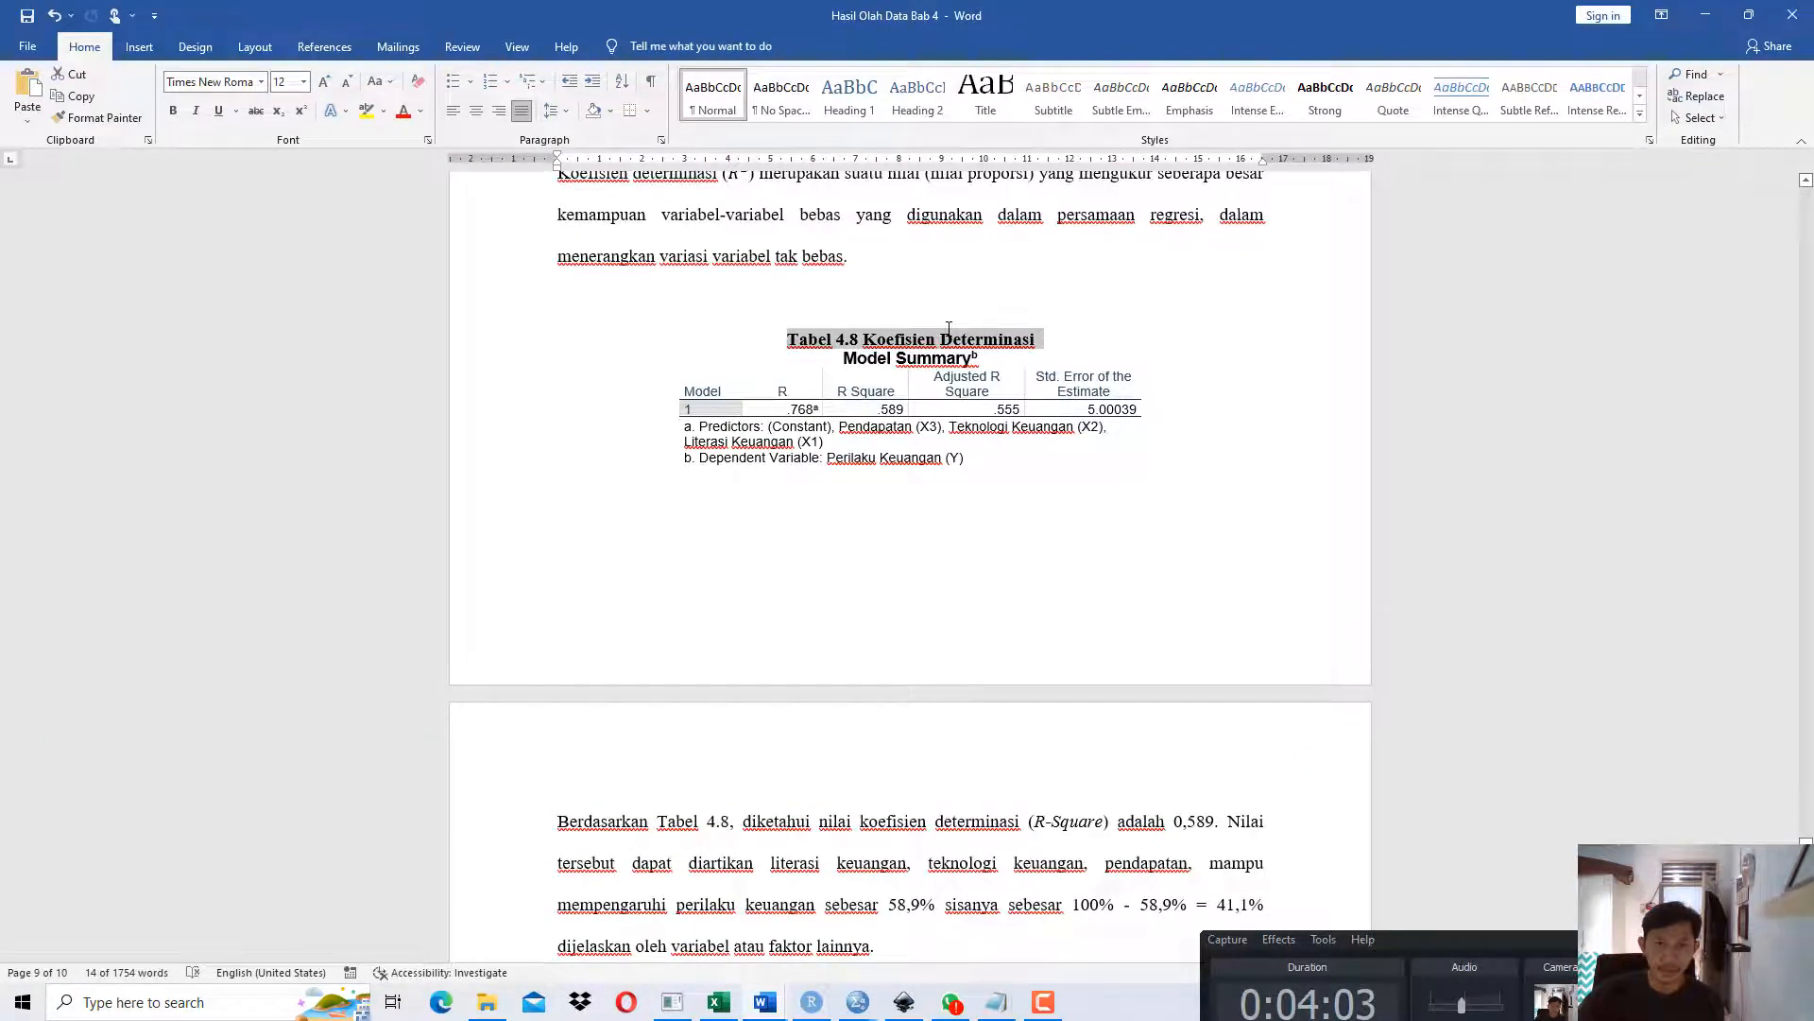
pyautogui.click(873, 390)
pyautogui.scroll(-3, 959, 745)
pyautogui.moveTo(936, 781); pyautogui.dragTo(850, 596)
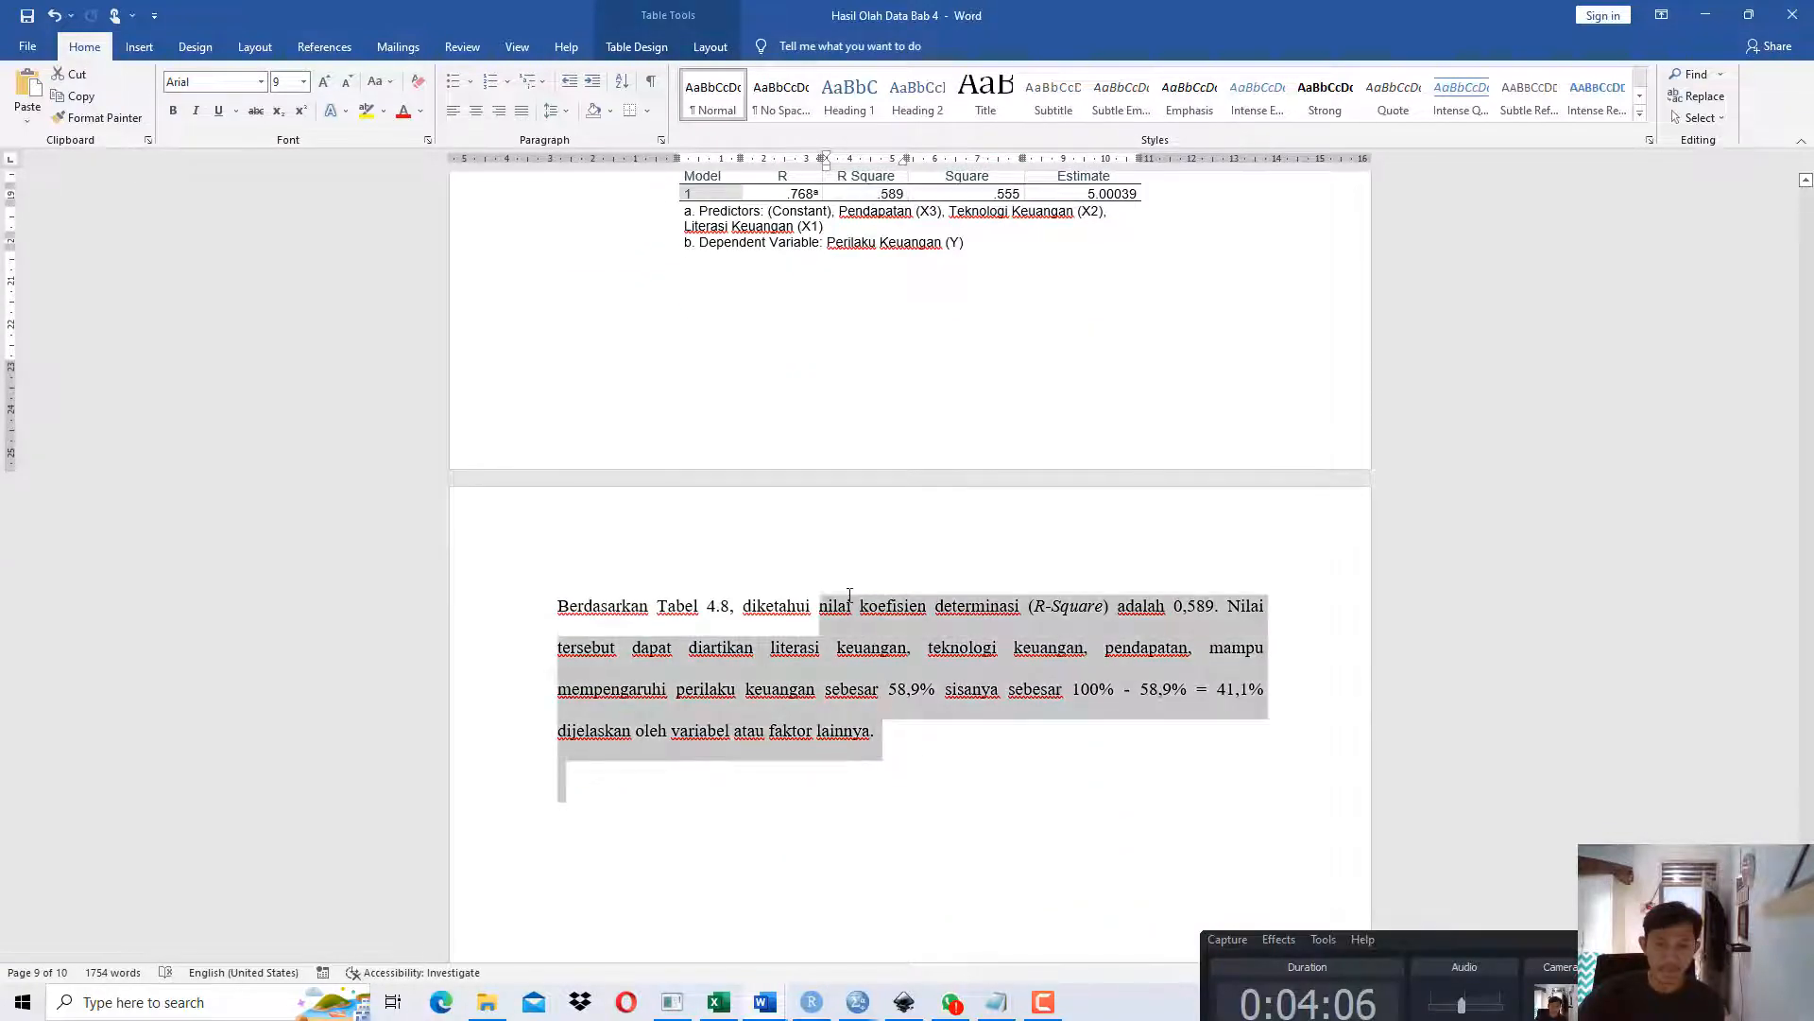
pyautogui.scroll(15, 899, 696)
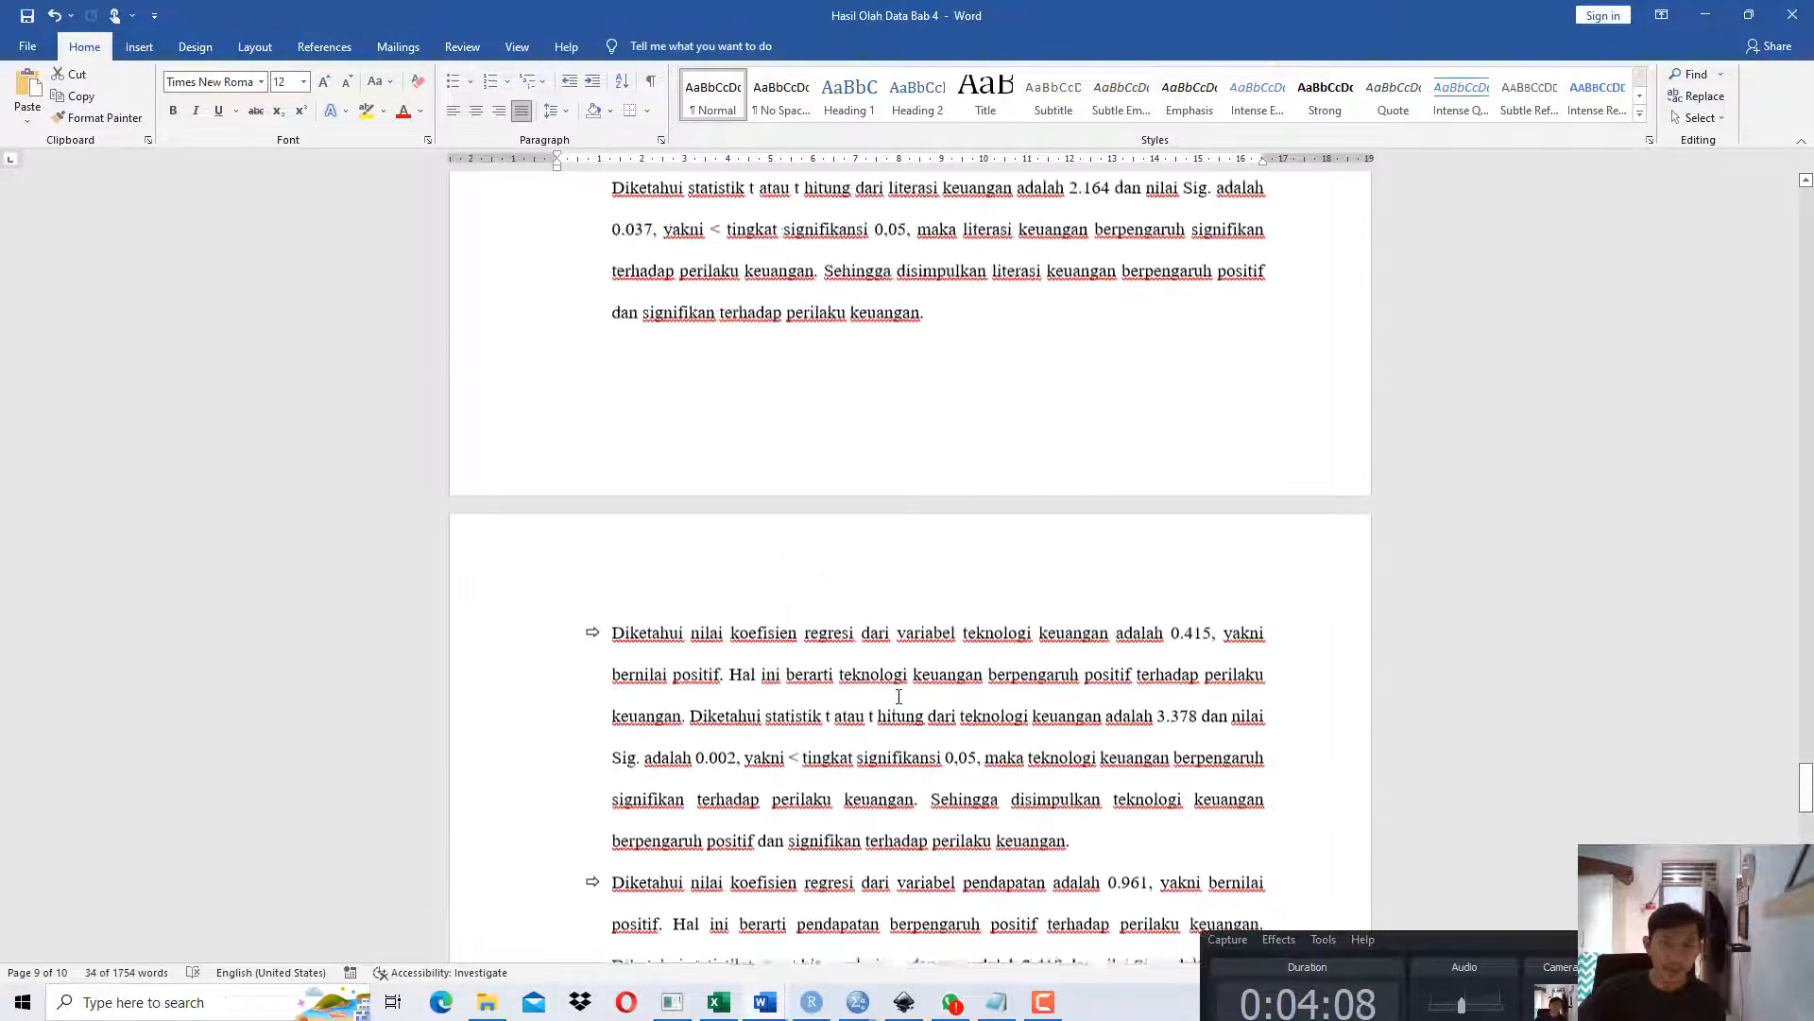
pyautogui.scroll(5, 899, 696)
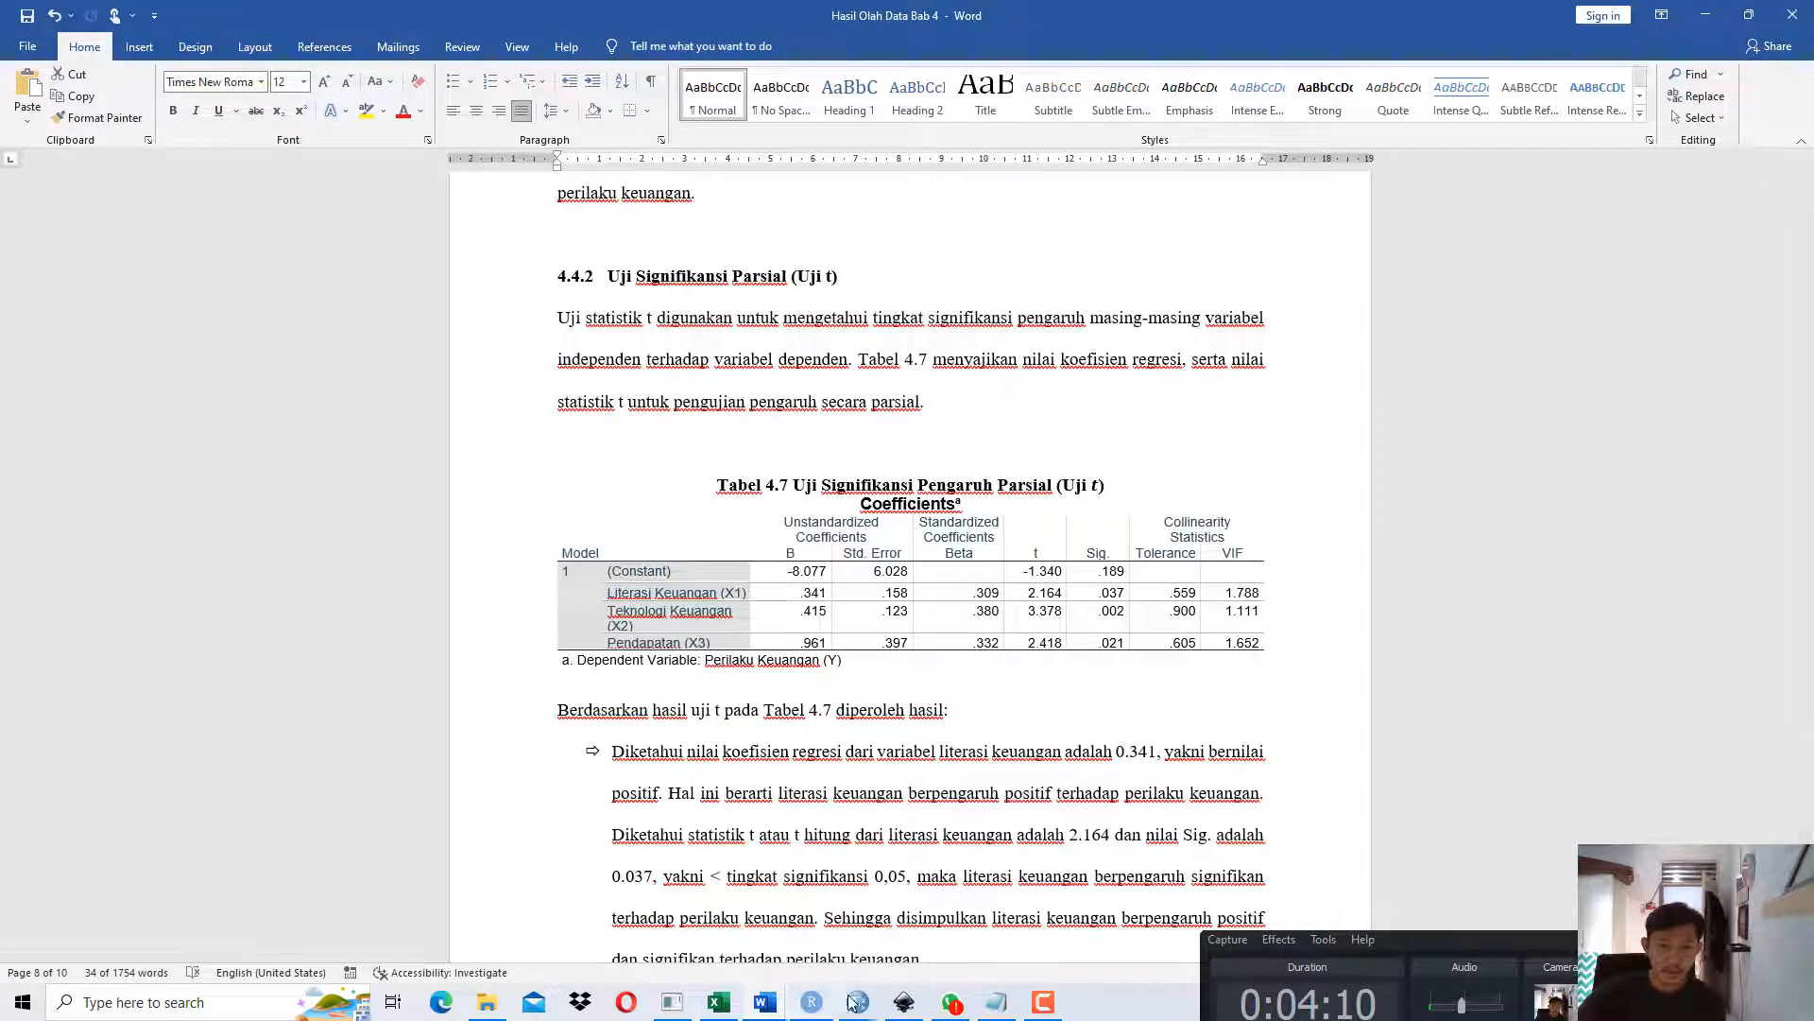
# Switch back to the SPSS output and select the Coefficients table to examine the values for the constant and the three predictors.
pyautogui.moveTo(855, 1001)
pyautogui.click(962, 931)
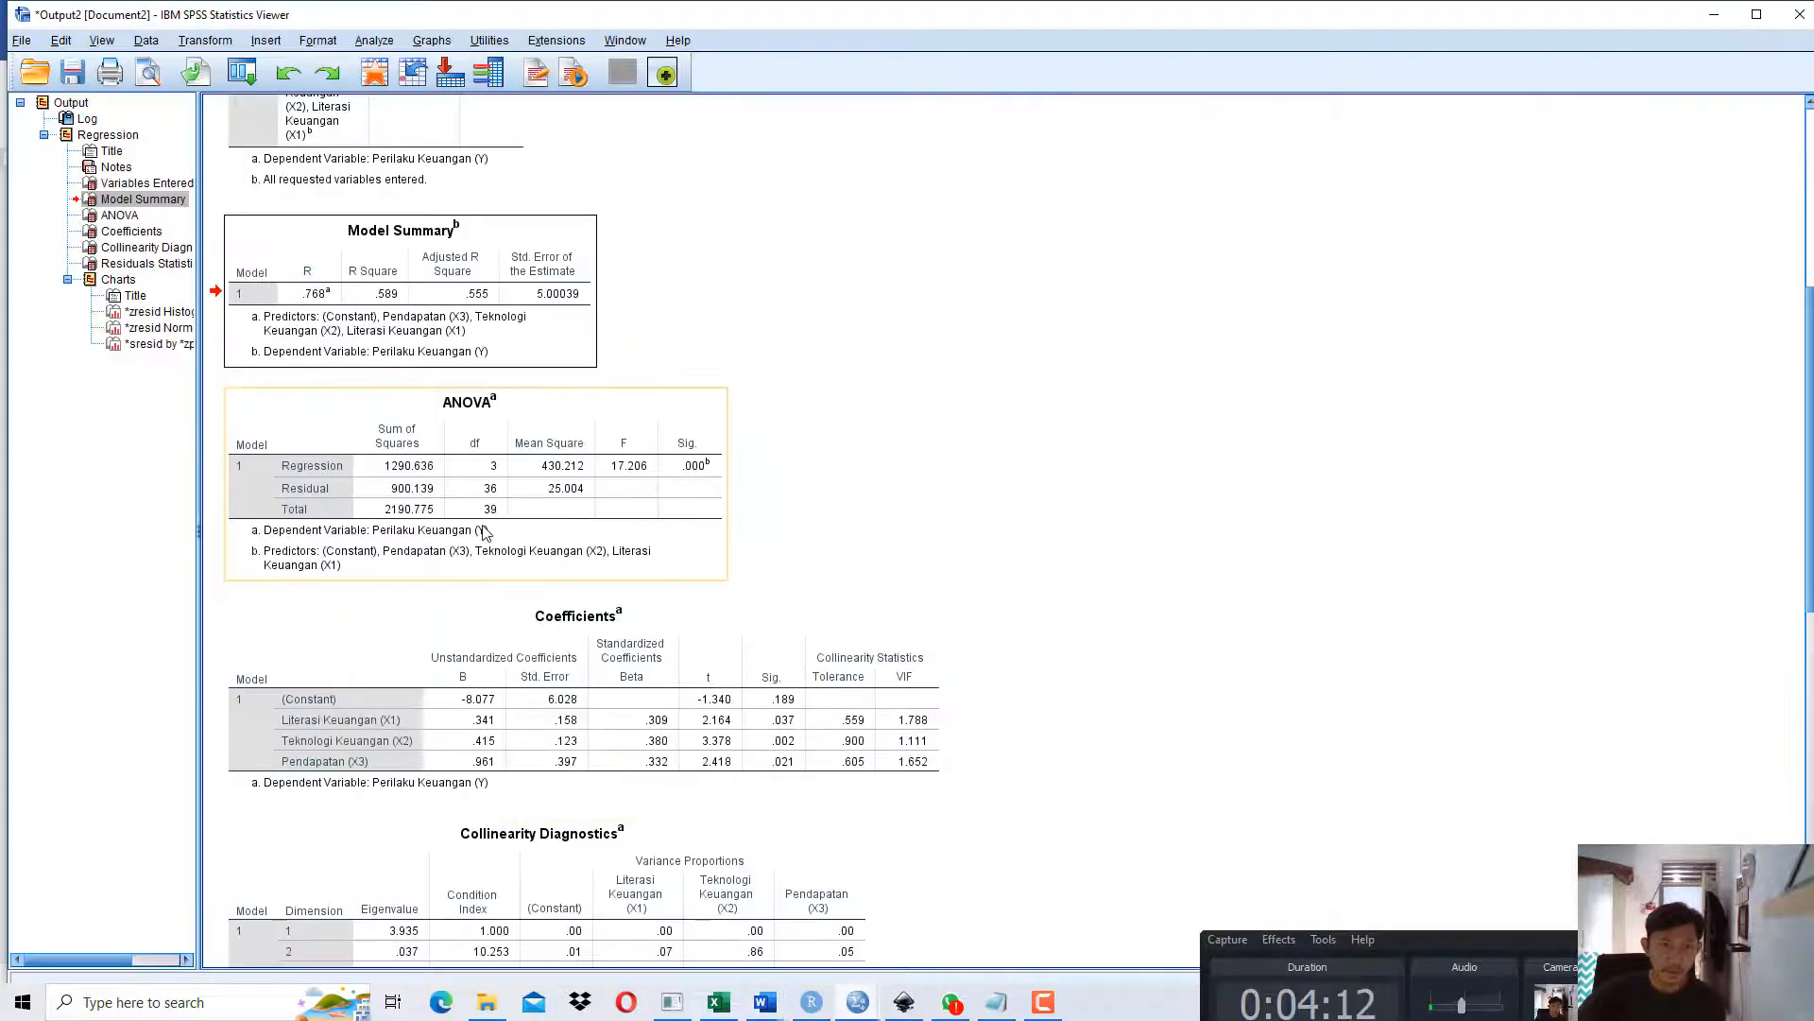
pyautogui.scroll(-3, 598, 529)
pyautogui.click(610, 467)
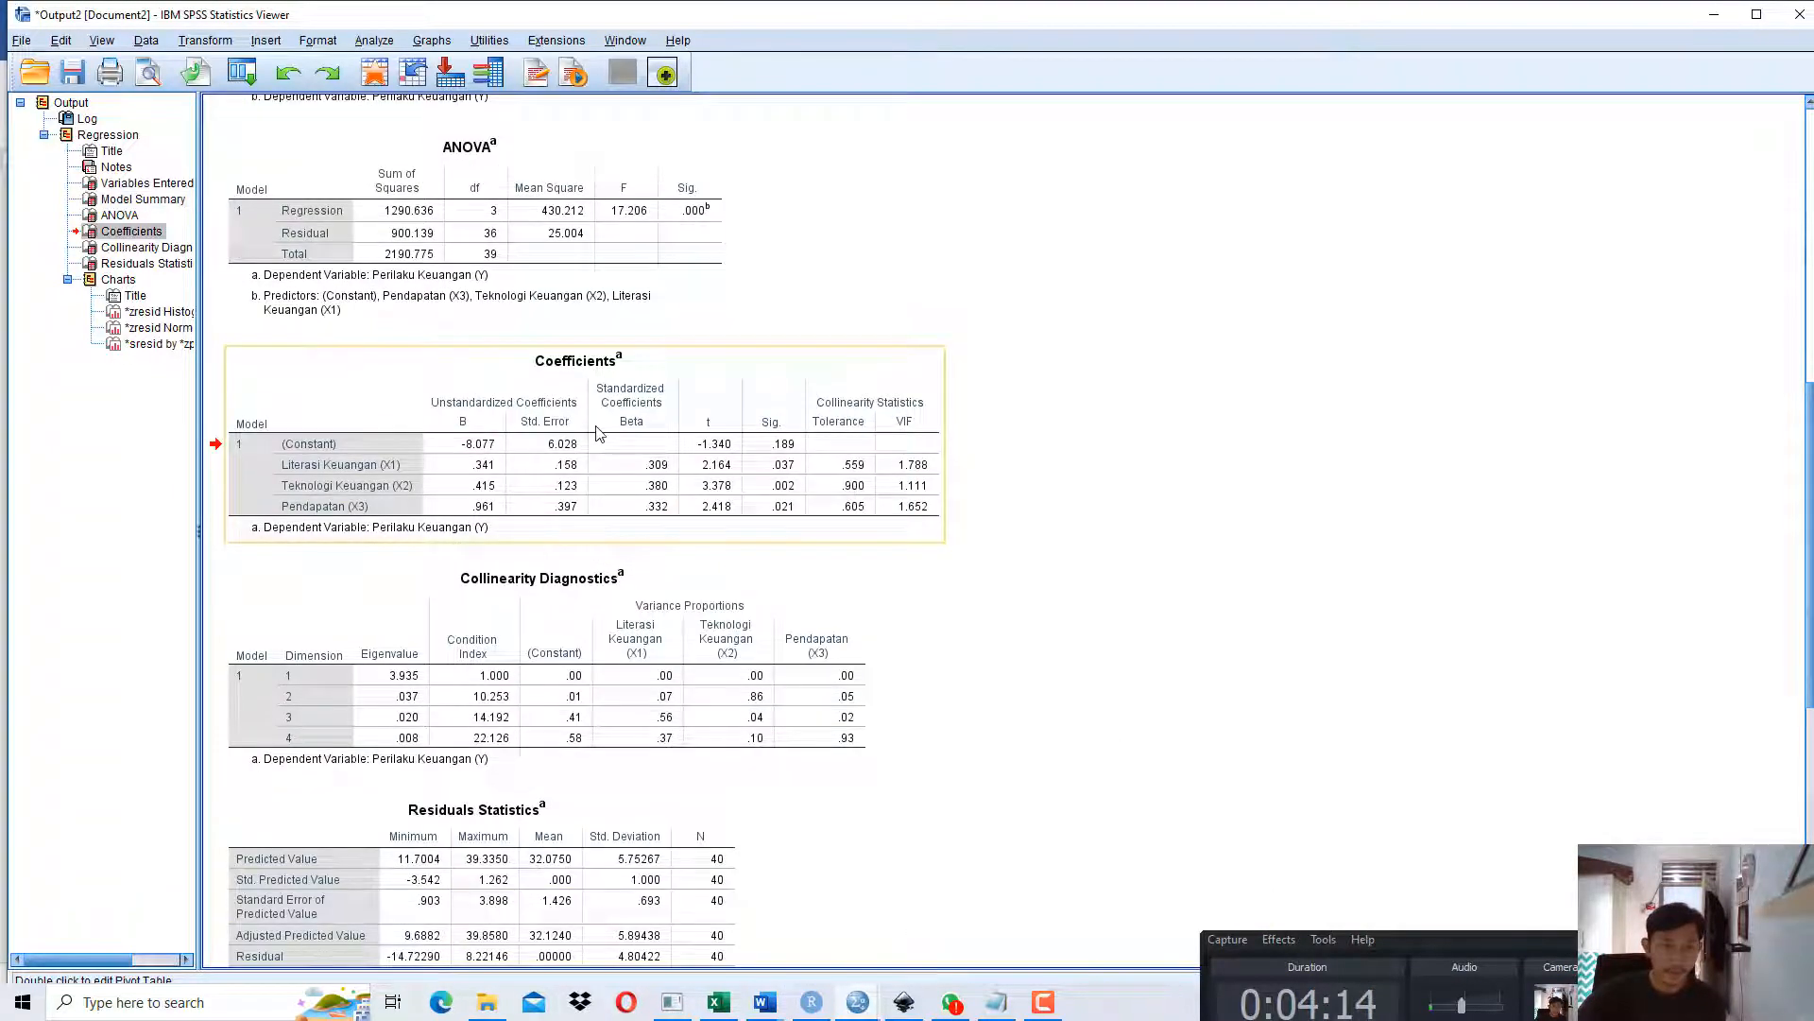
pyautogui.scroll(-2, 597, 433)
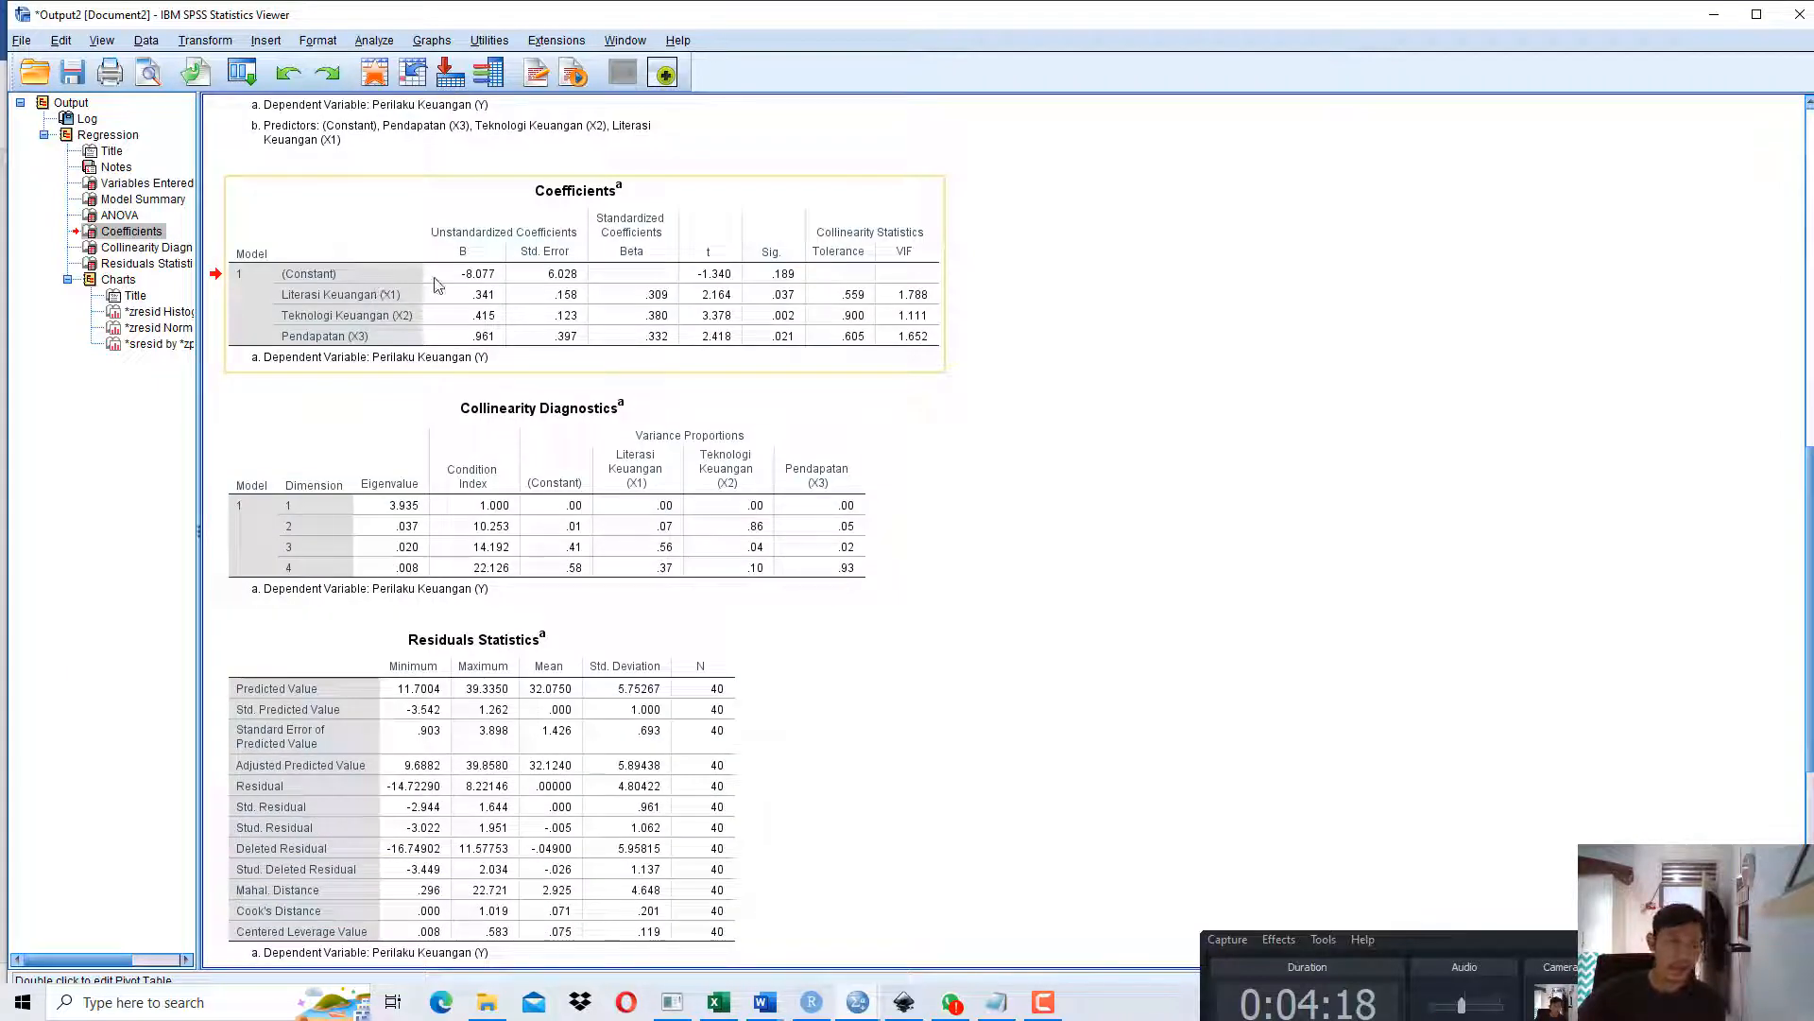
pyautogui.doubleClick(479, 276)
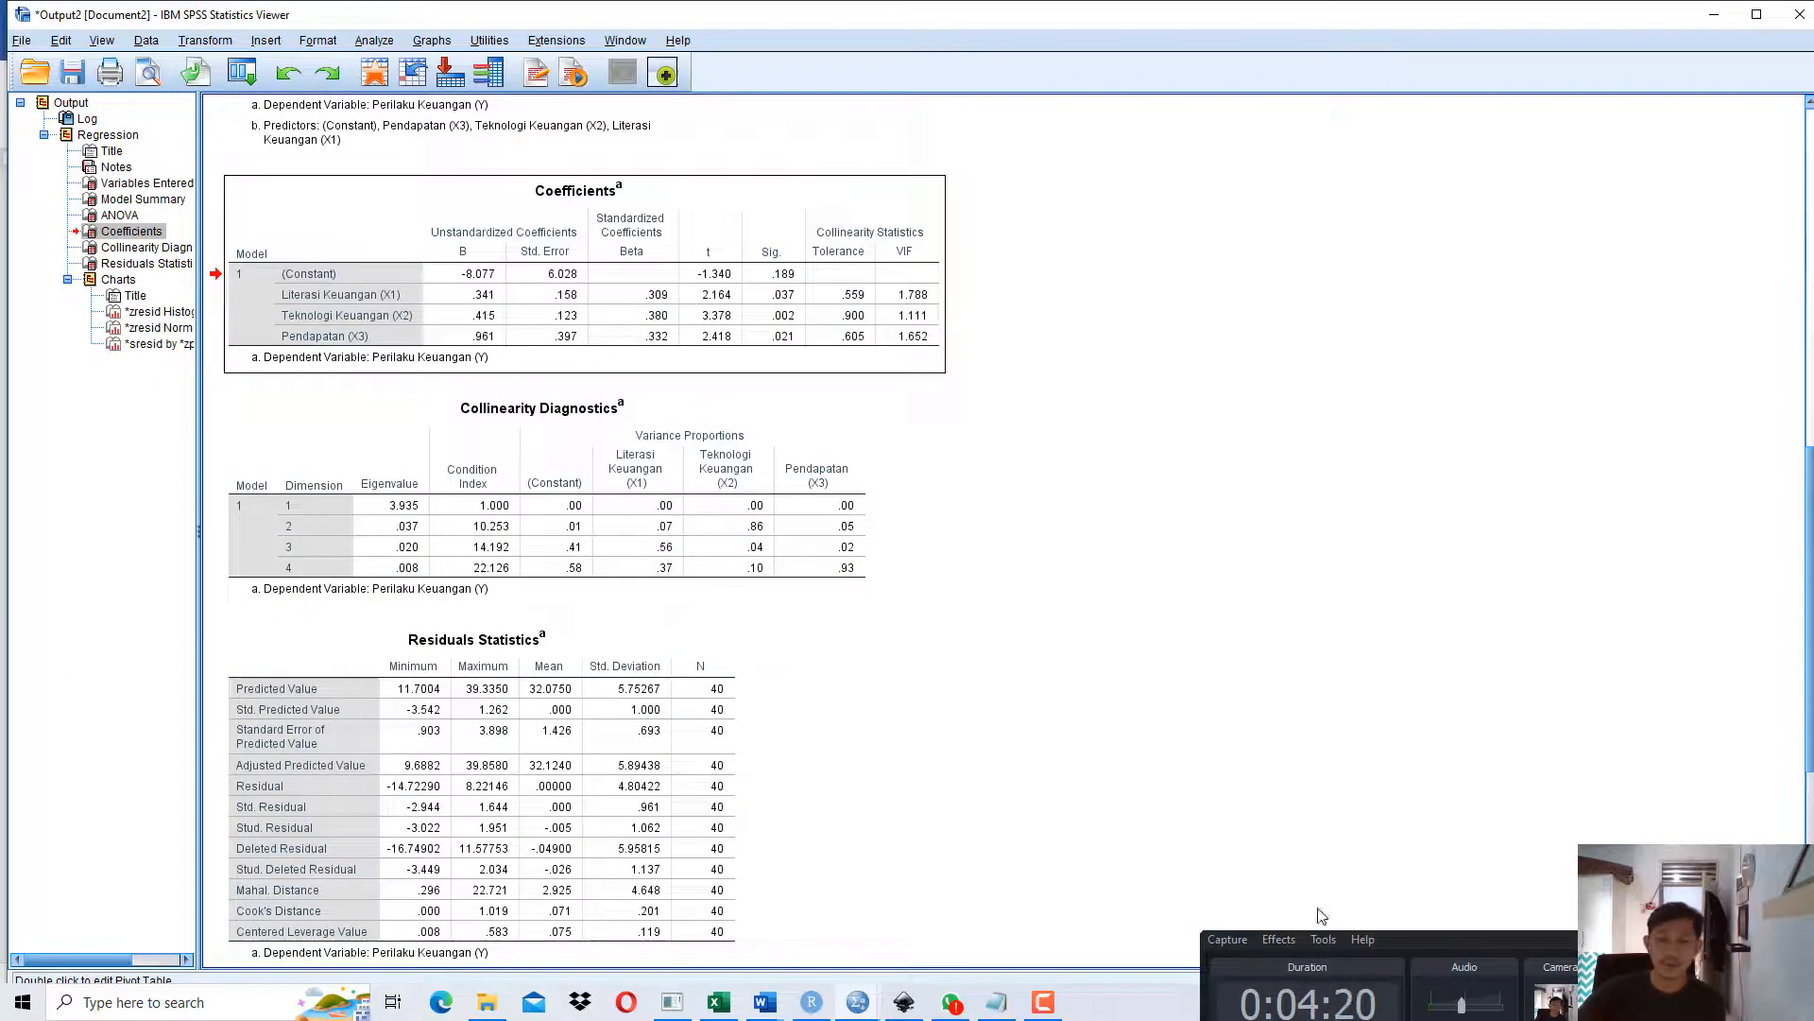
pyautogui.moveTo(1457, 945); pyautogui.dragTo(1493, 860)
pyautogui.click(593, 565)
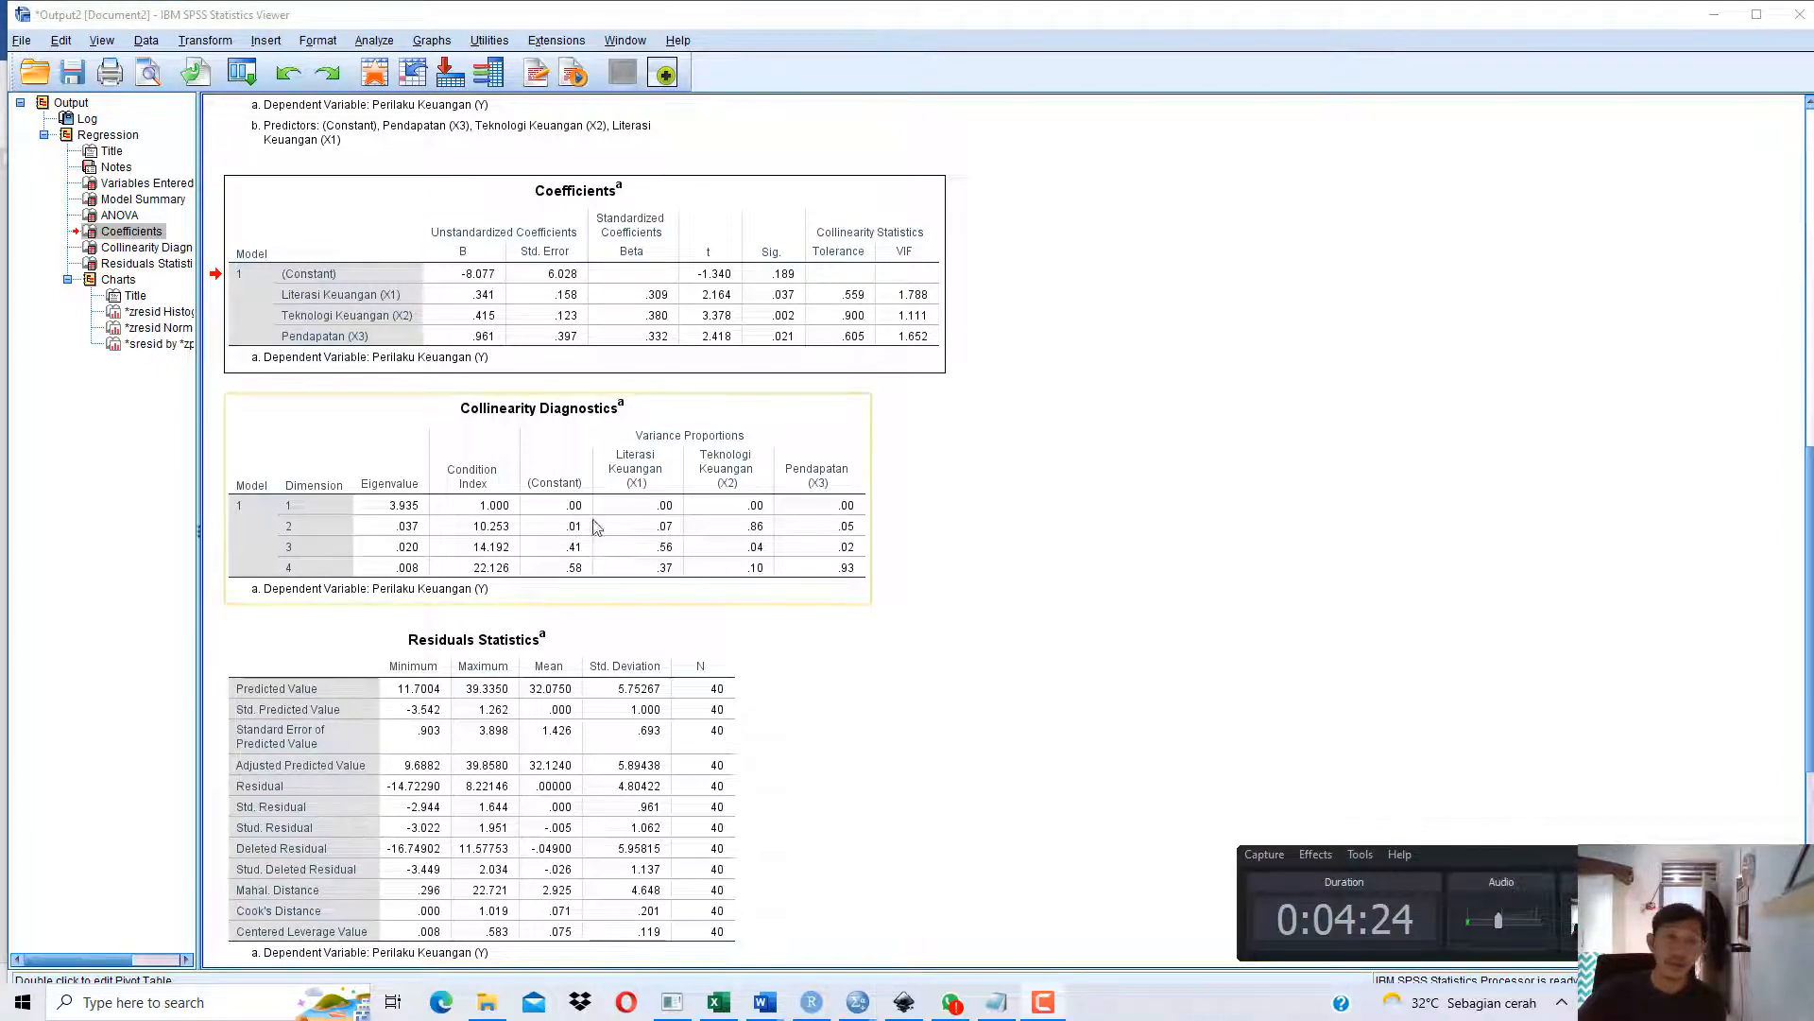
pyautogui.click(331, 340)
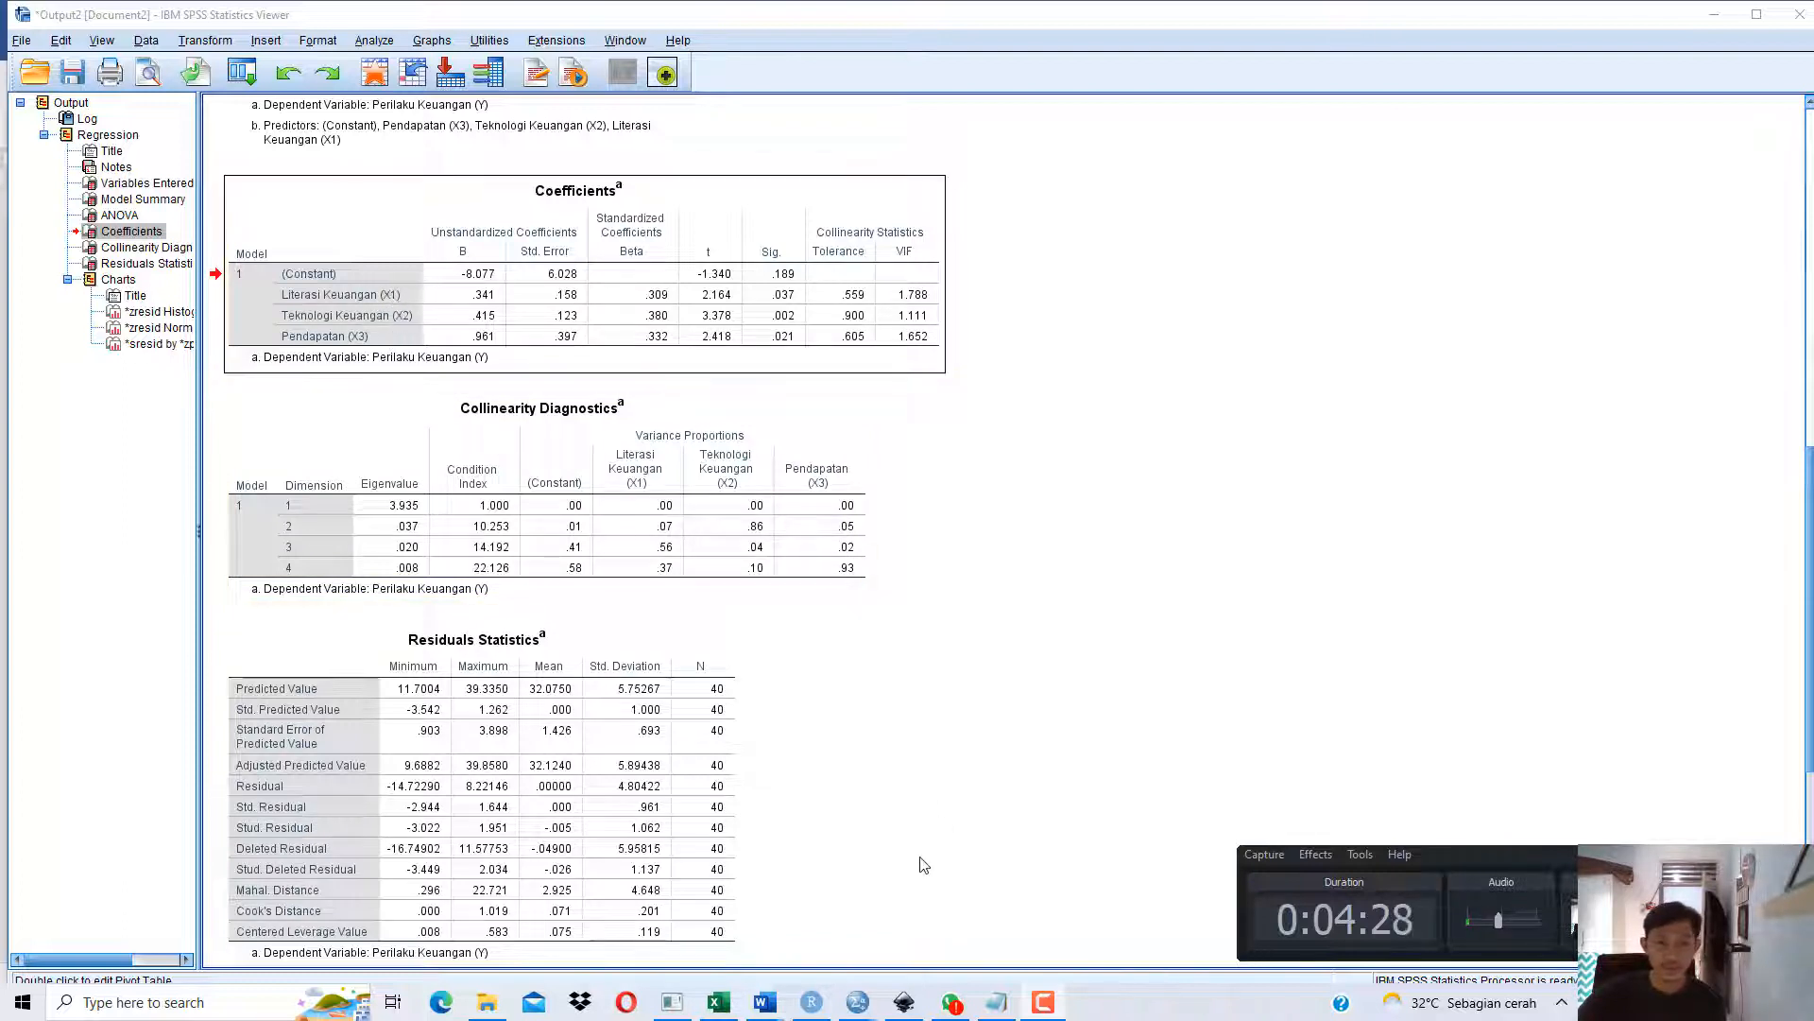
# Switch to Notepad, place its window just below the Coefficients values, and add blank lines after the last sentence.
pyautogui.click(994, 1003)
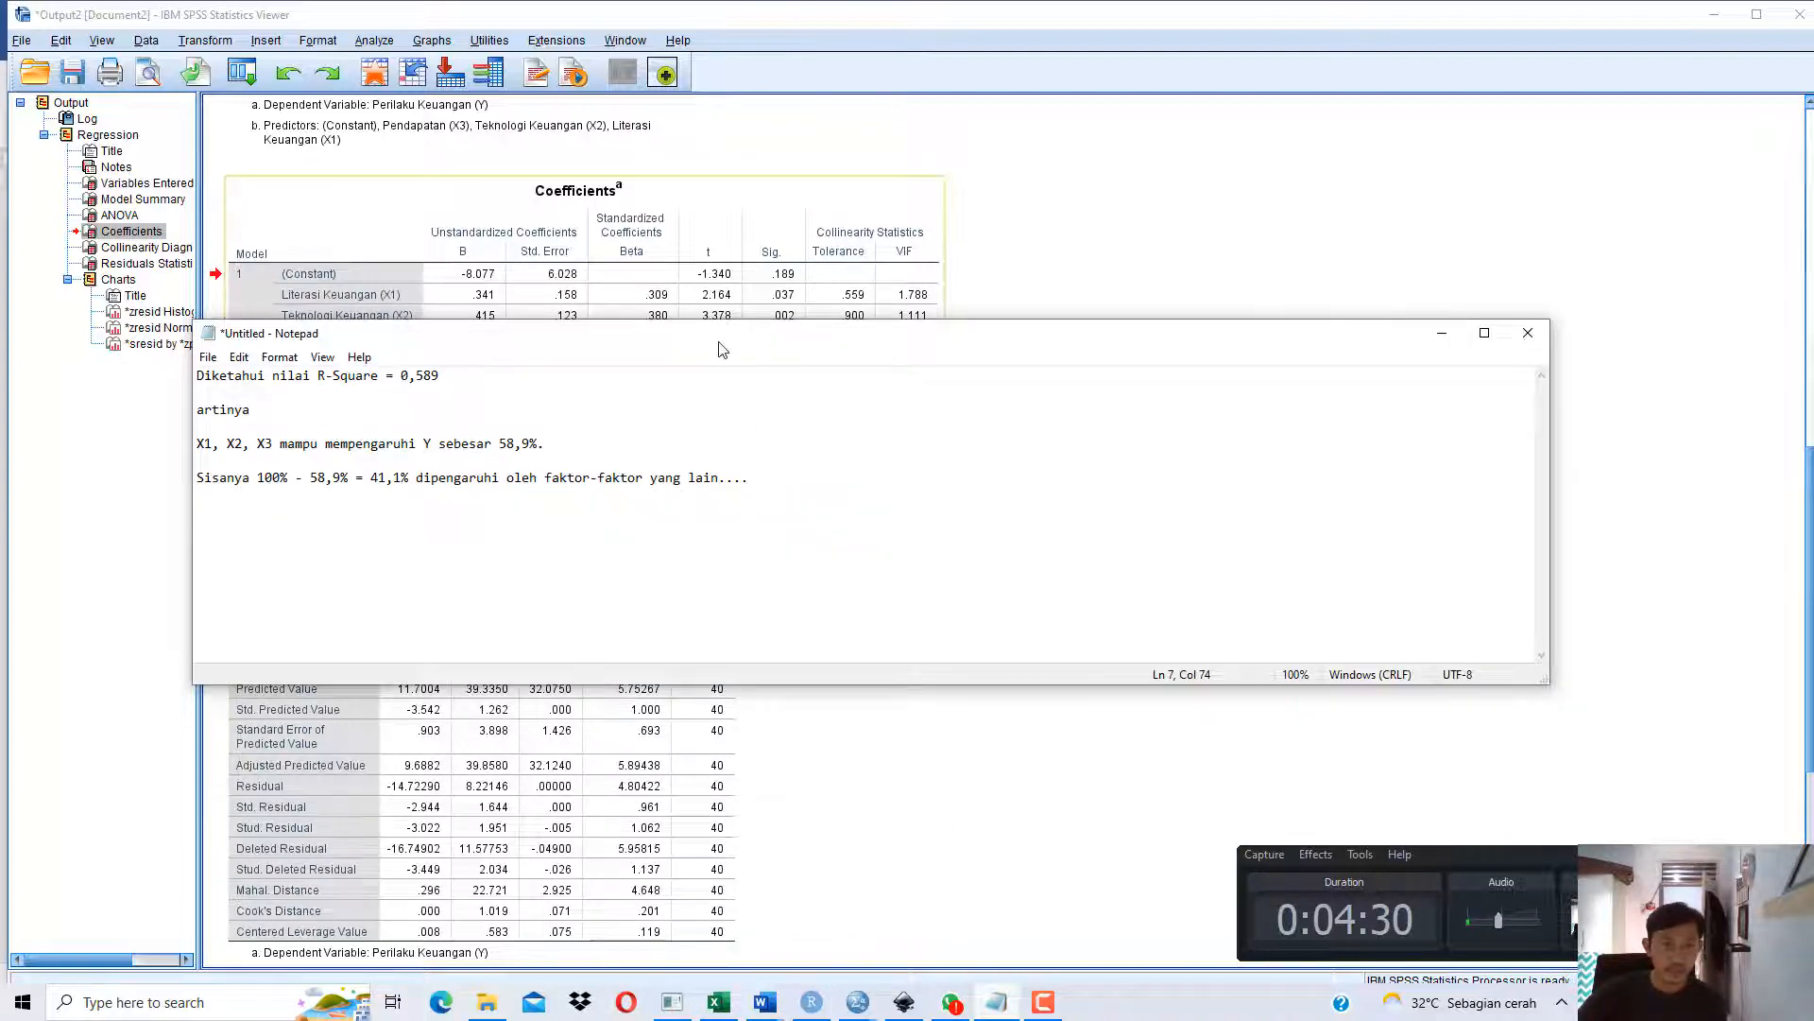
pyautogui.moveTo(721, 350); pyautogui.dragTo(750, 398)
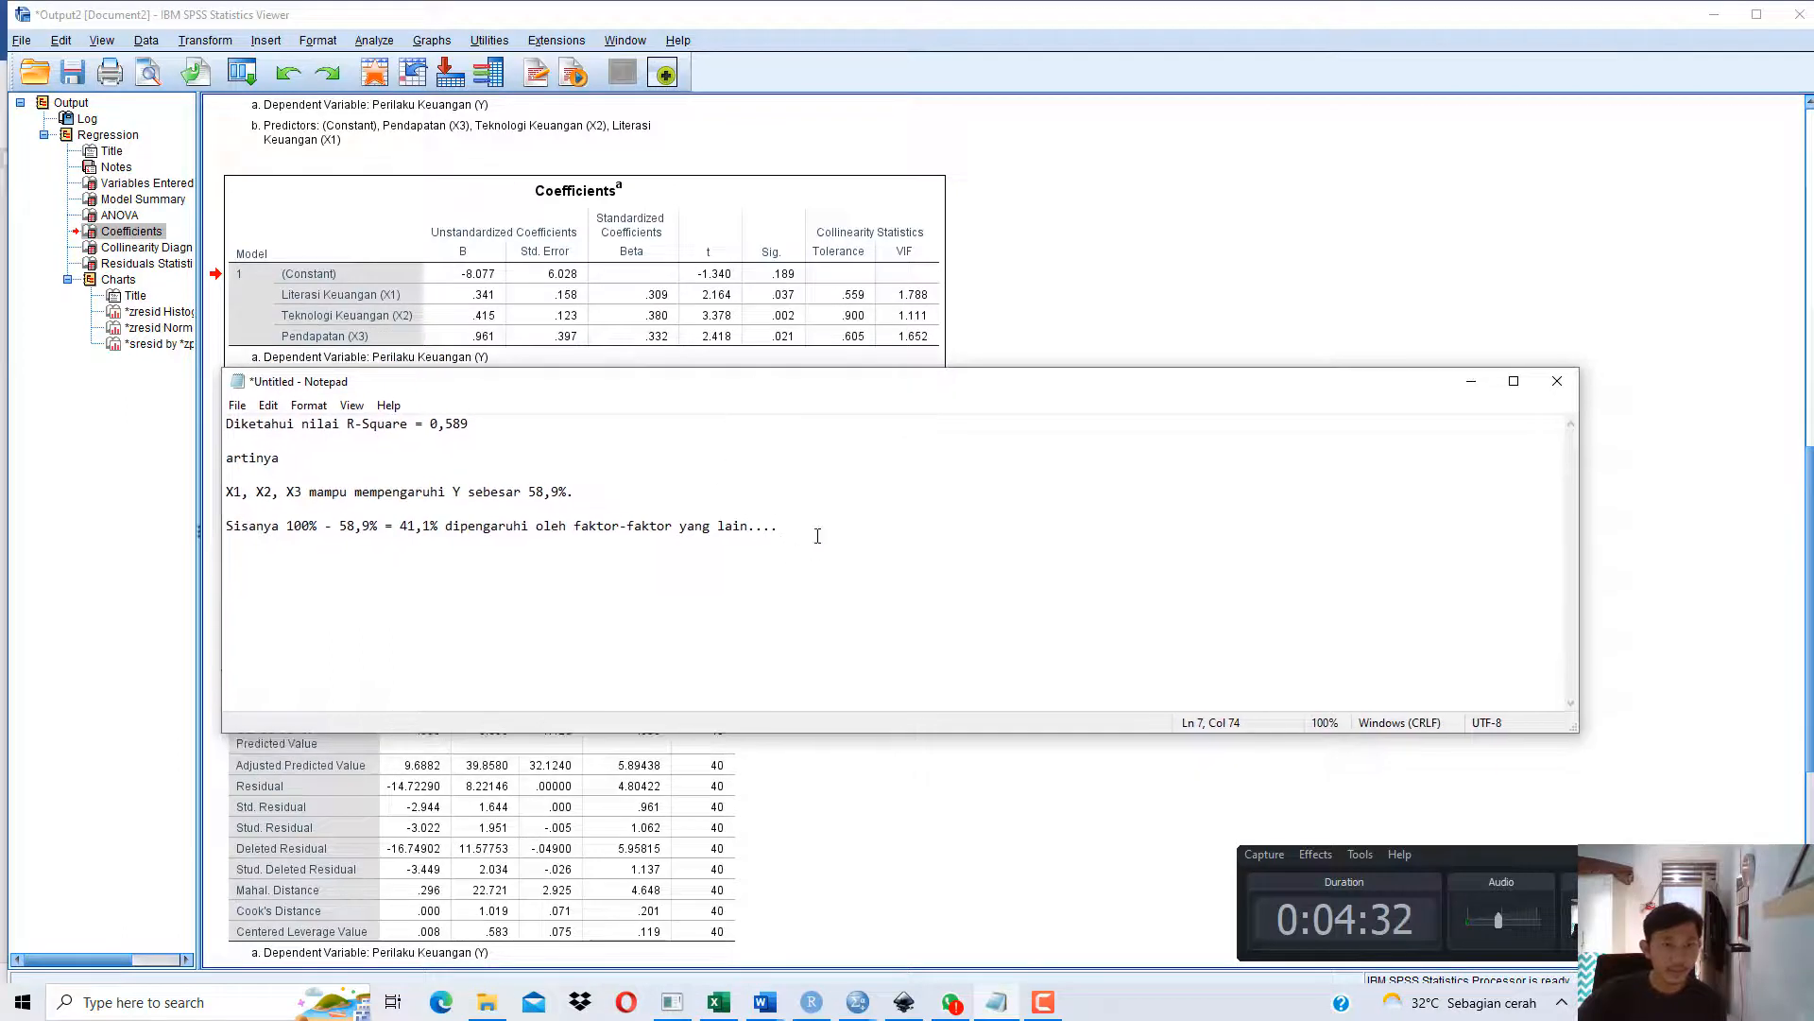
pyautogui.press('Return')
pyautogui.press('Return')
pyautogui.press('Return')
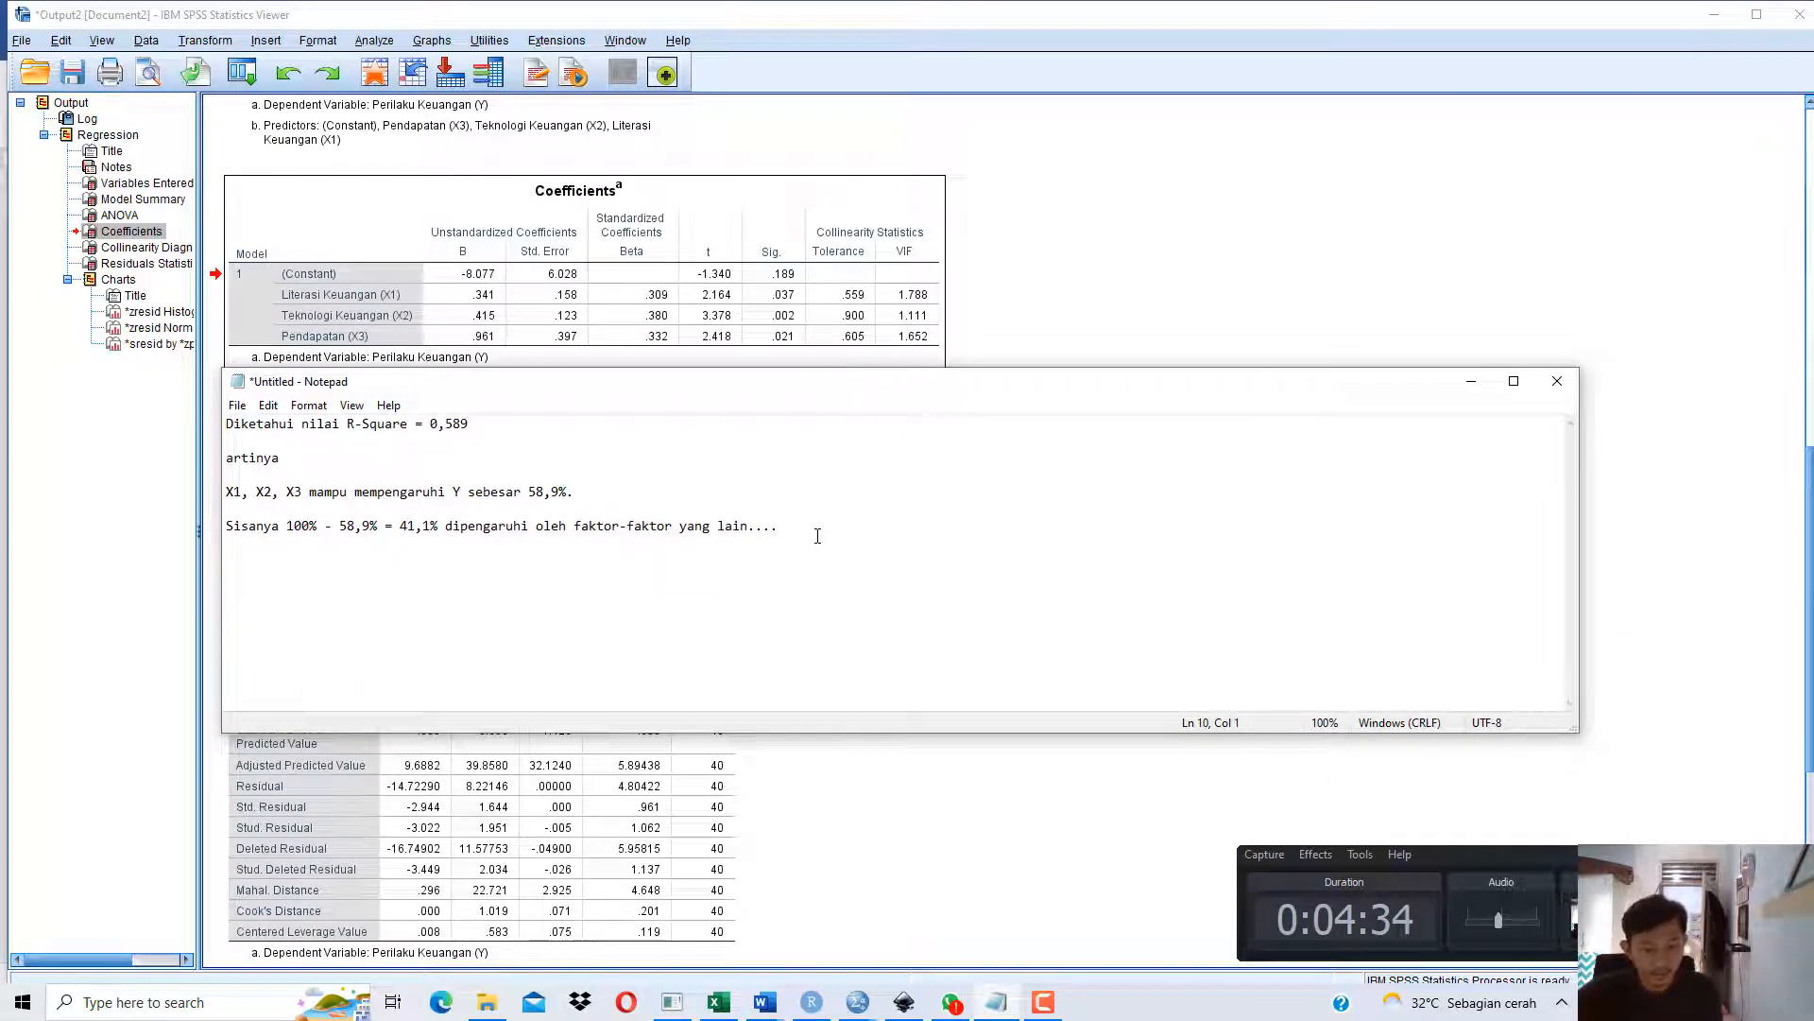
# Write "1. Diketahui literasi keuangan (X1) berpengaruh positif terhadap perilaku keuangan (Y)," as a numbered point below the R-Square notes.
pyautogui.write('1.')
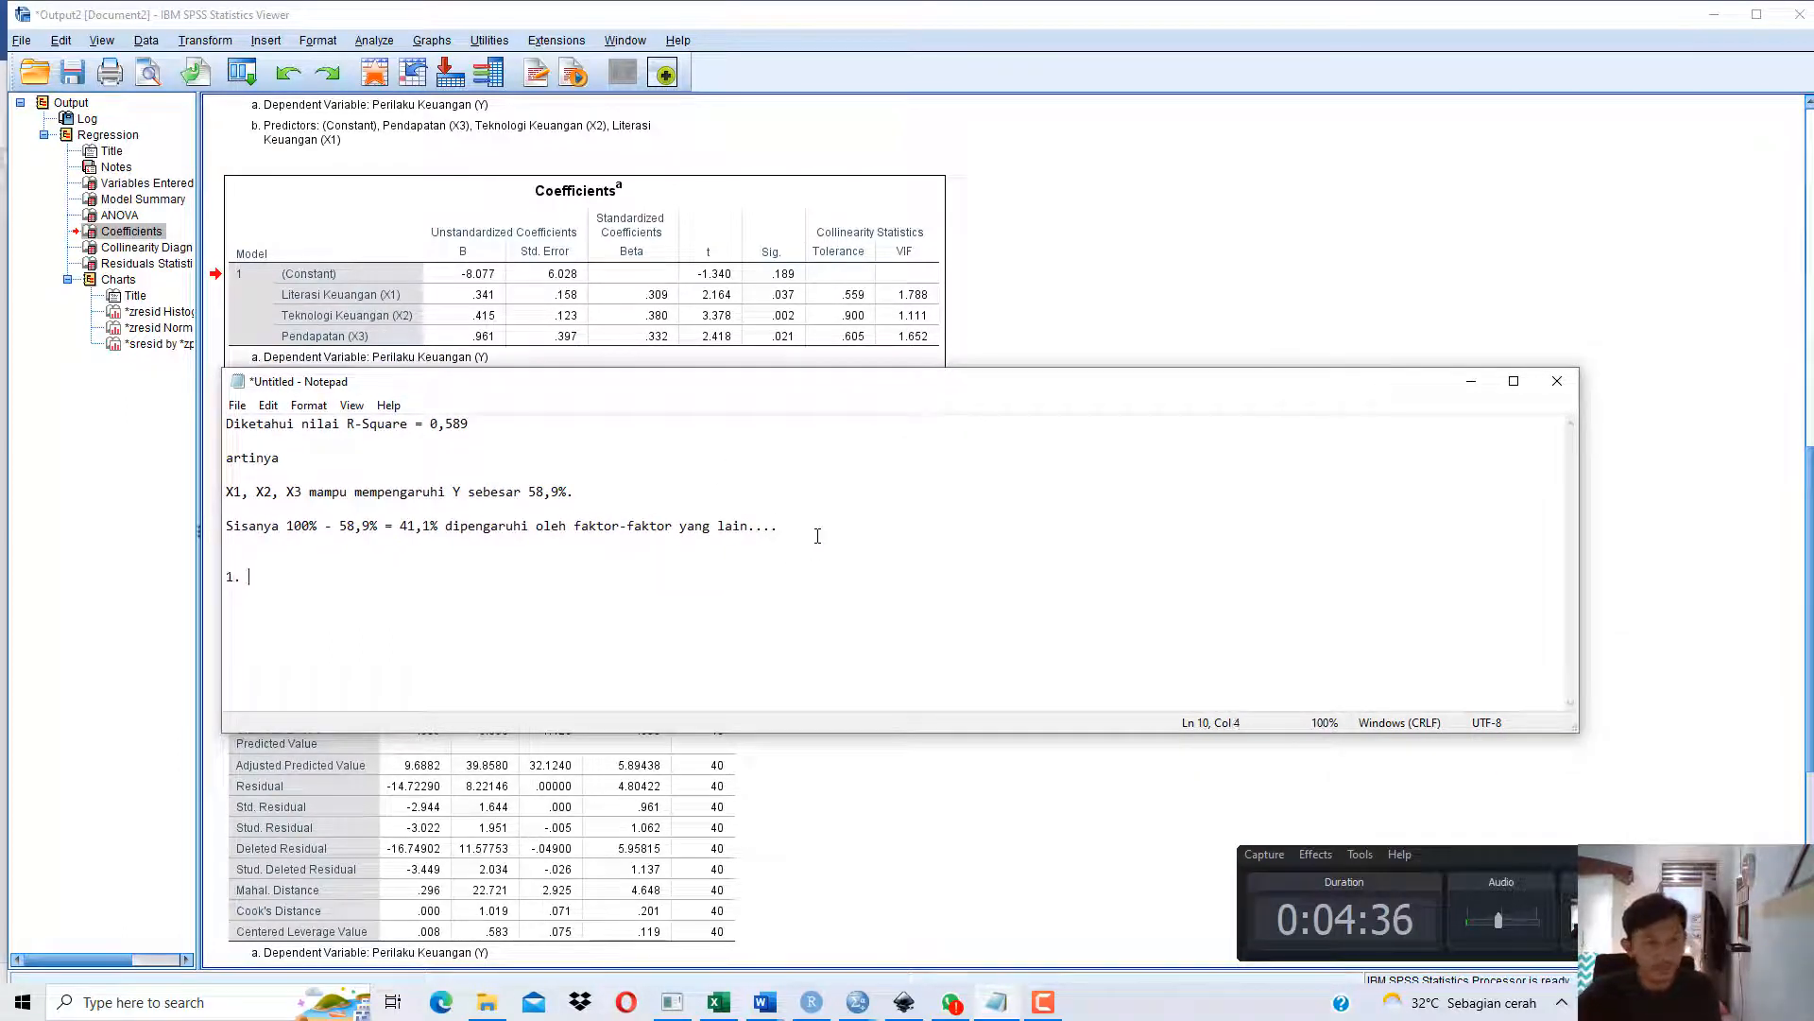
pyautogui.write(' Diketah')
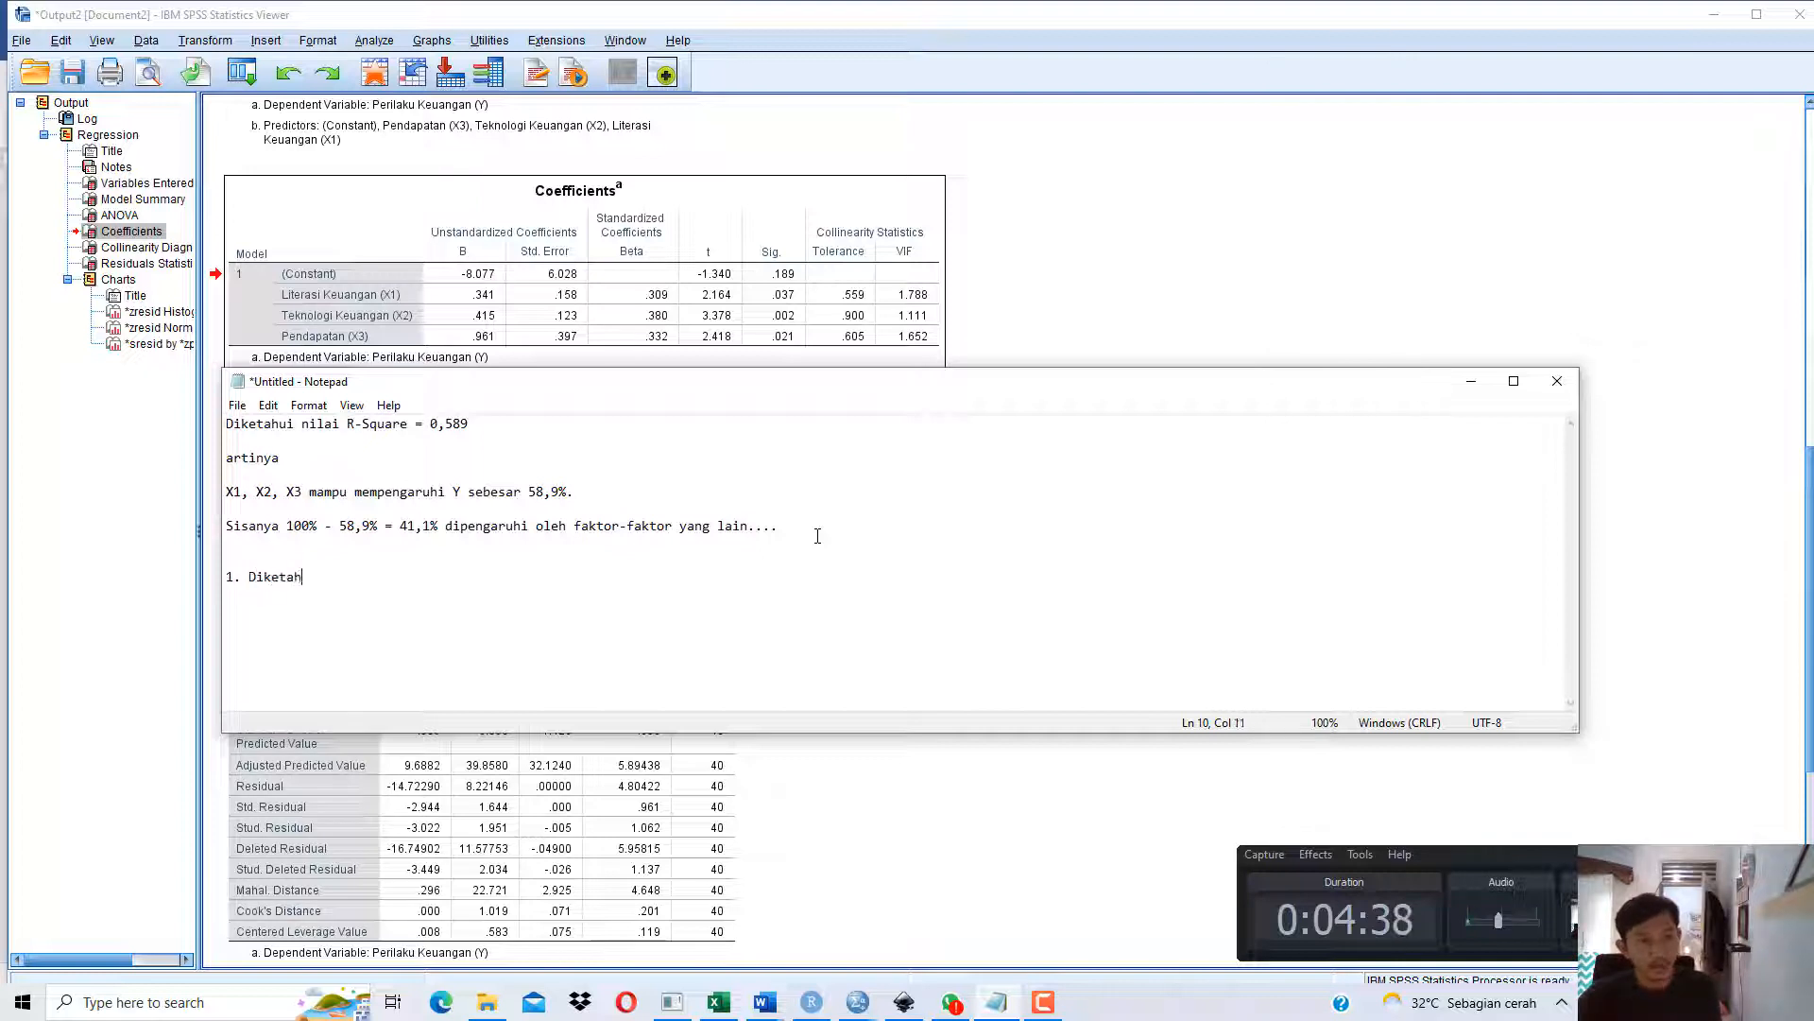
pyautogui.write('ui X')
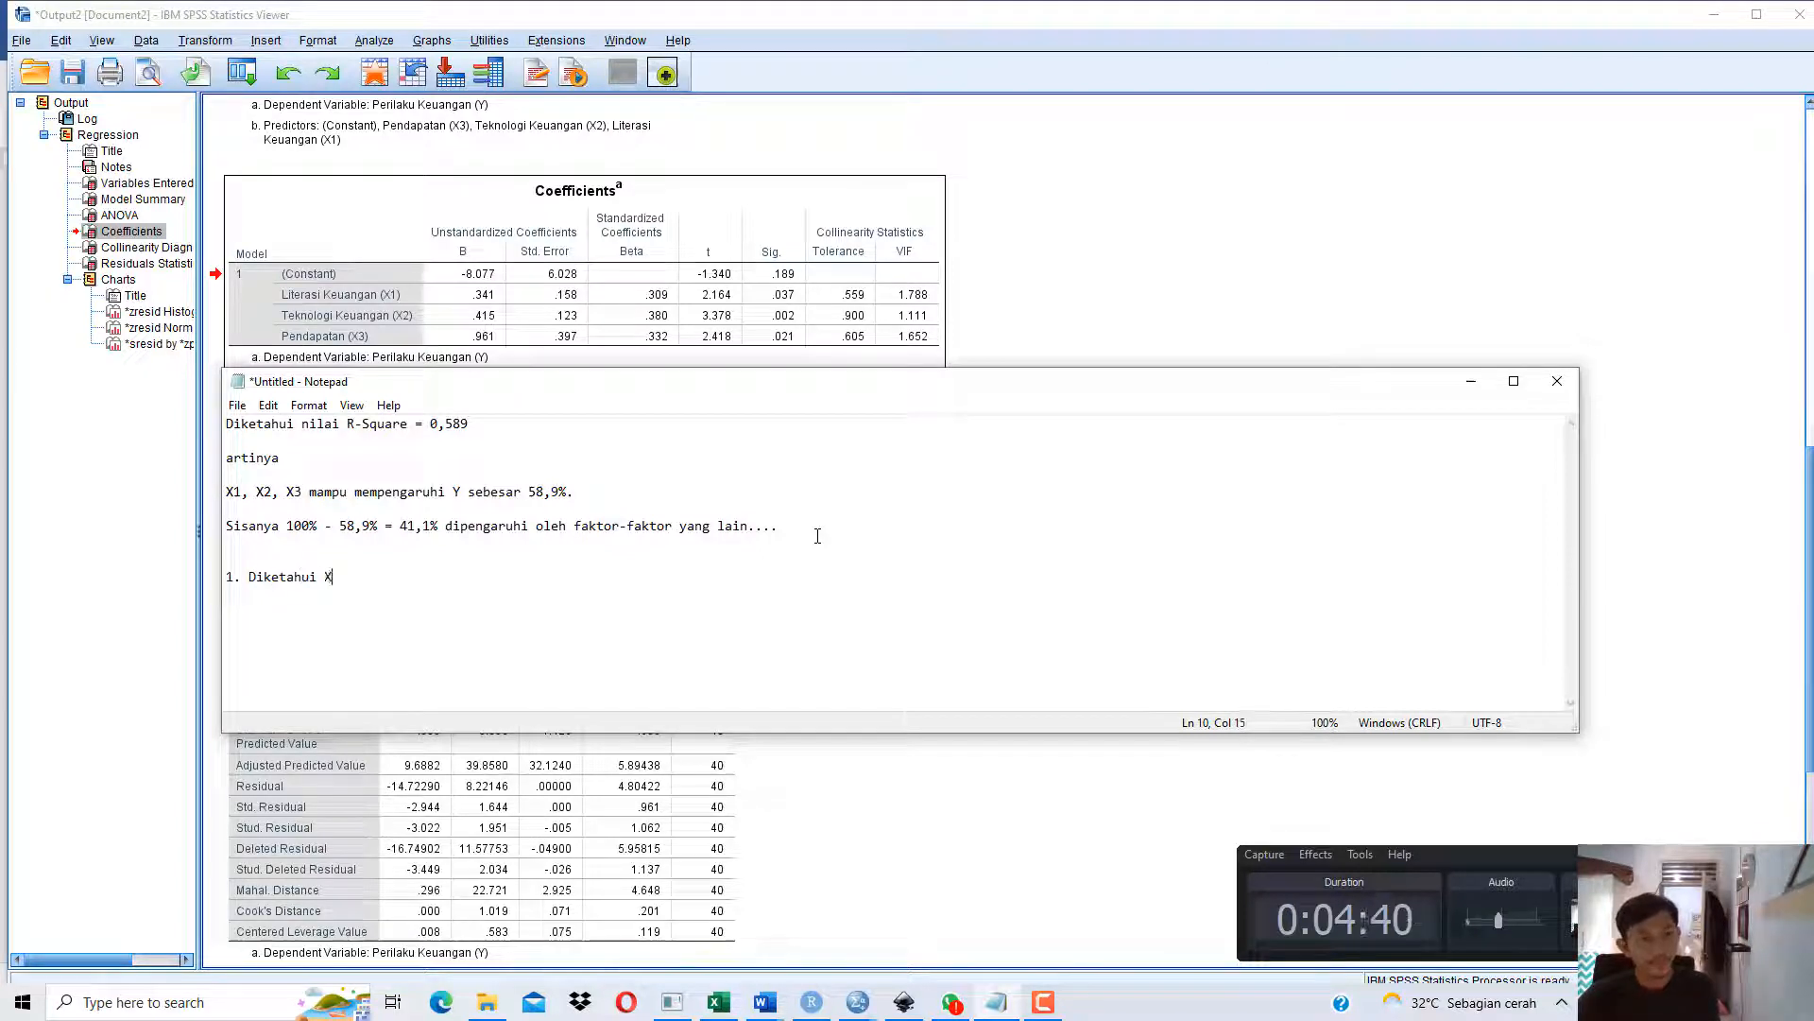
pyautogui.write('1')
pyautogui.write('liter')
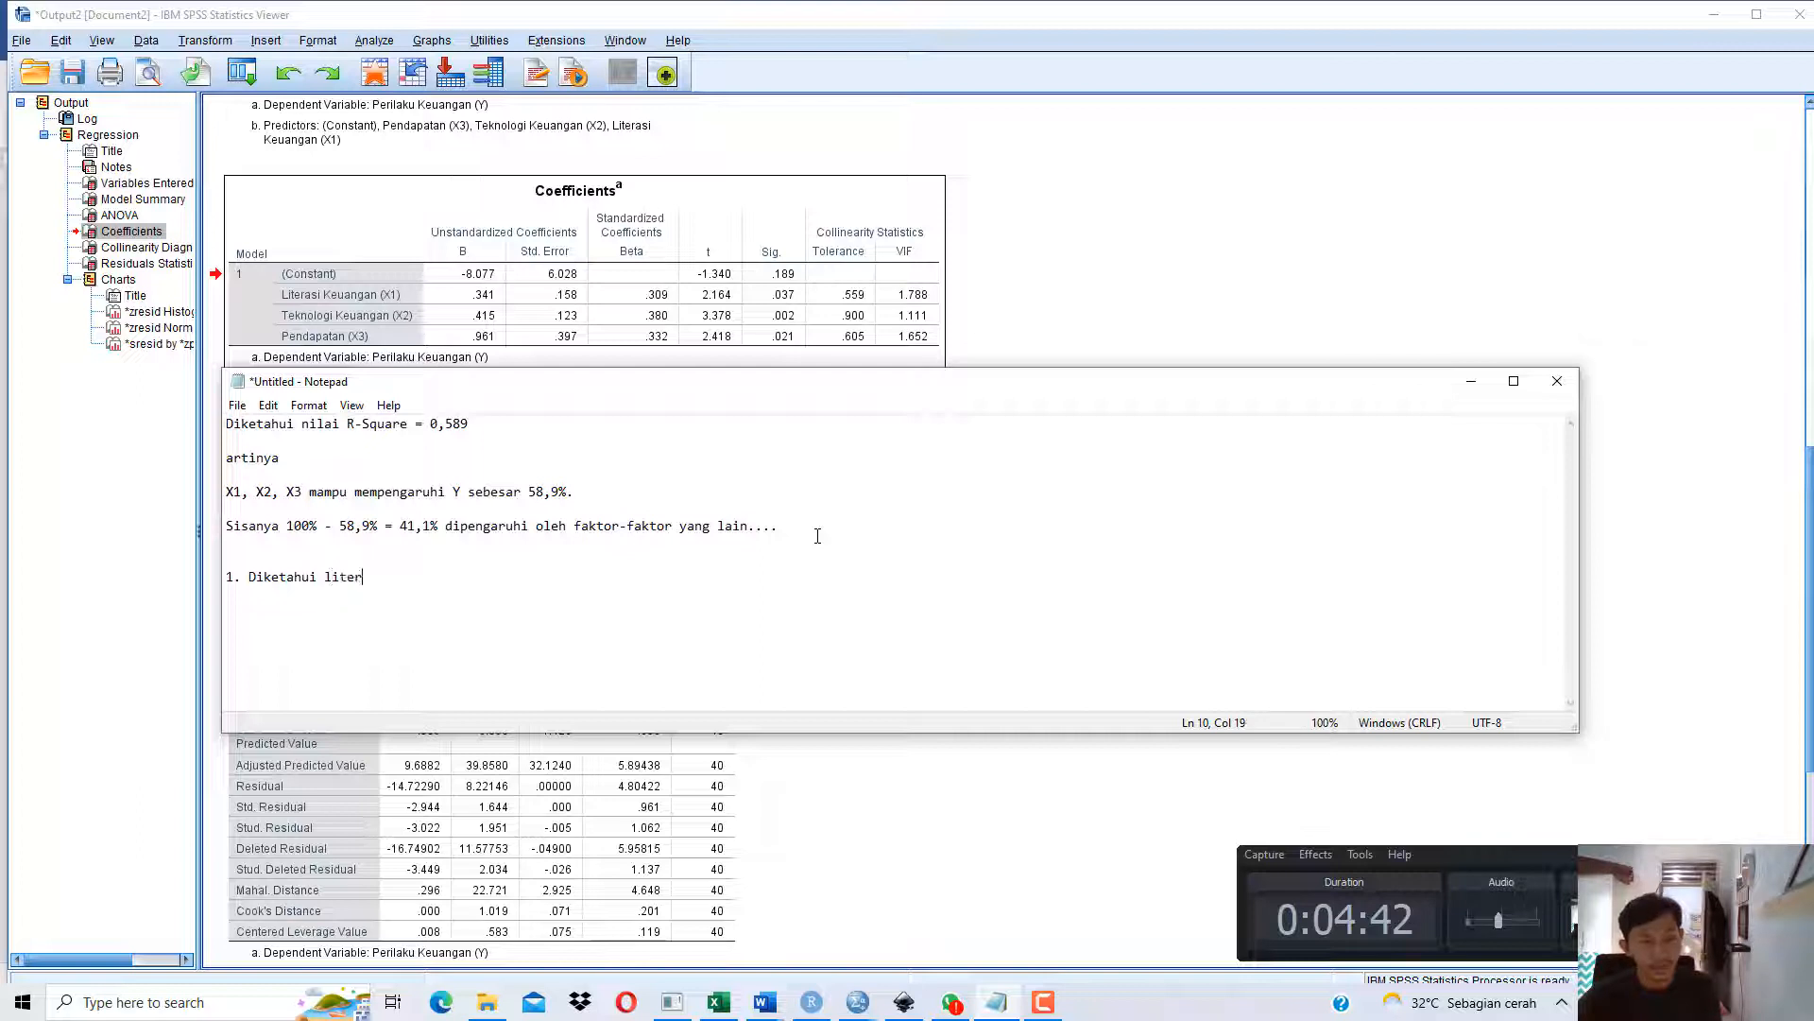
pyautogui.write('asi keuangan (X')
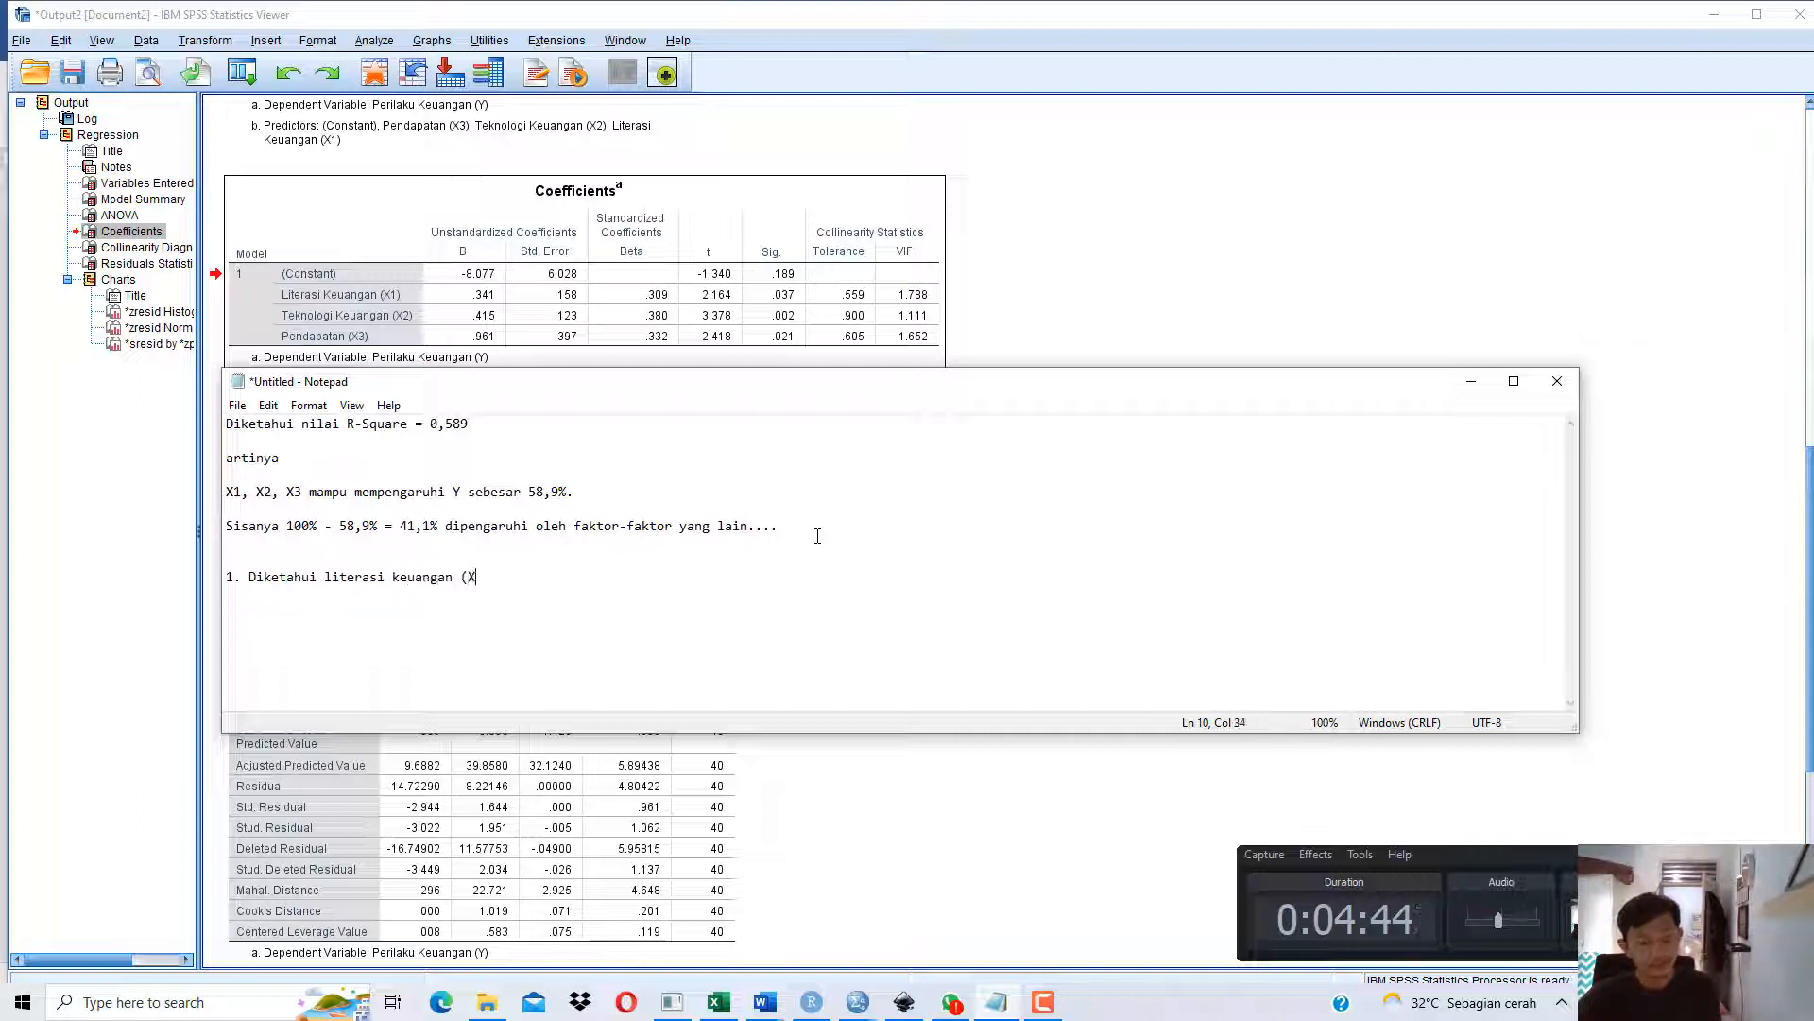
pyautogui.write('1) berpengaruh ')
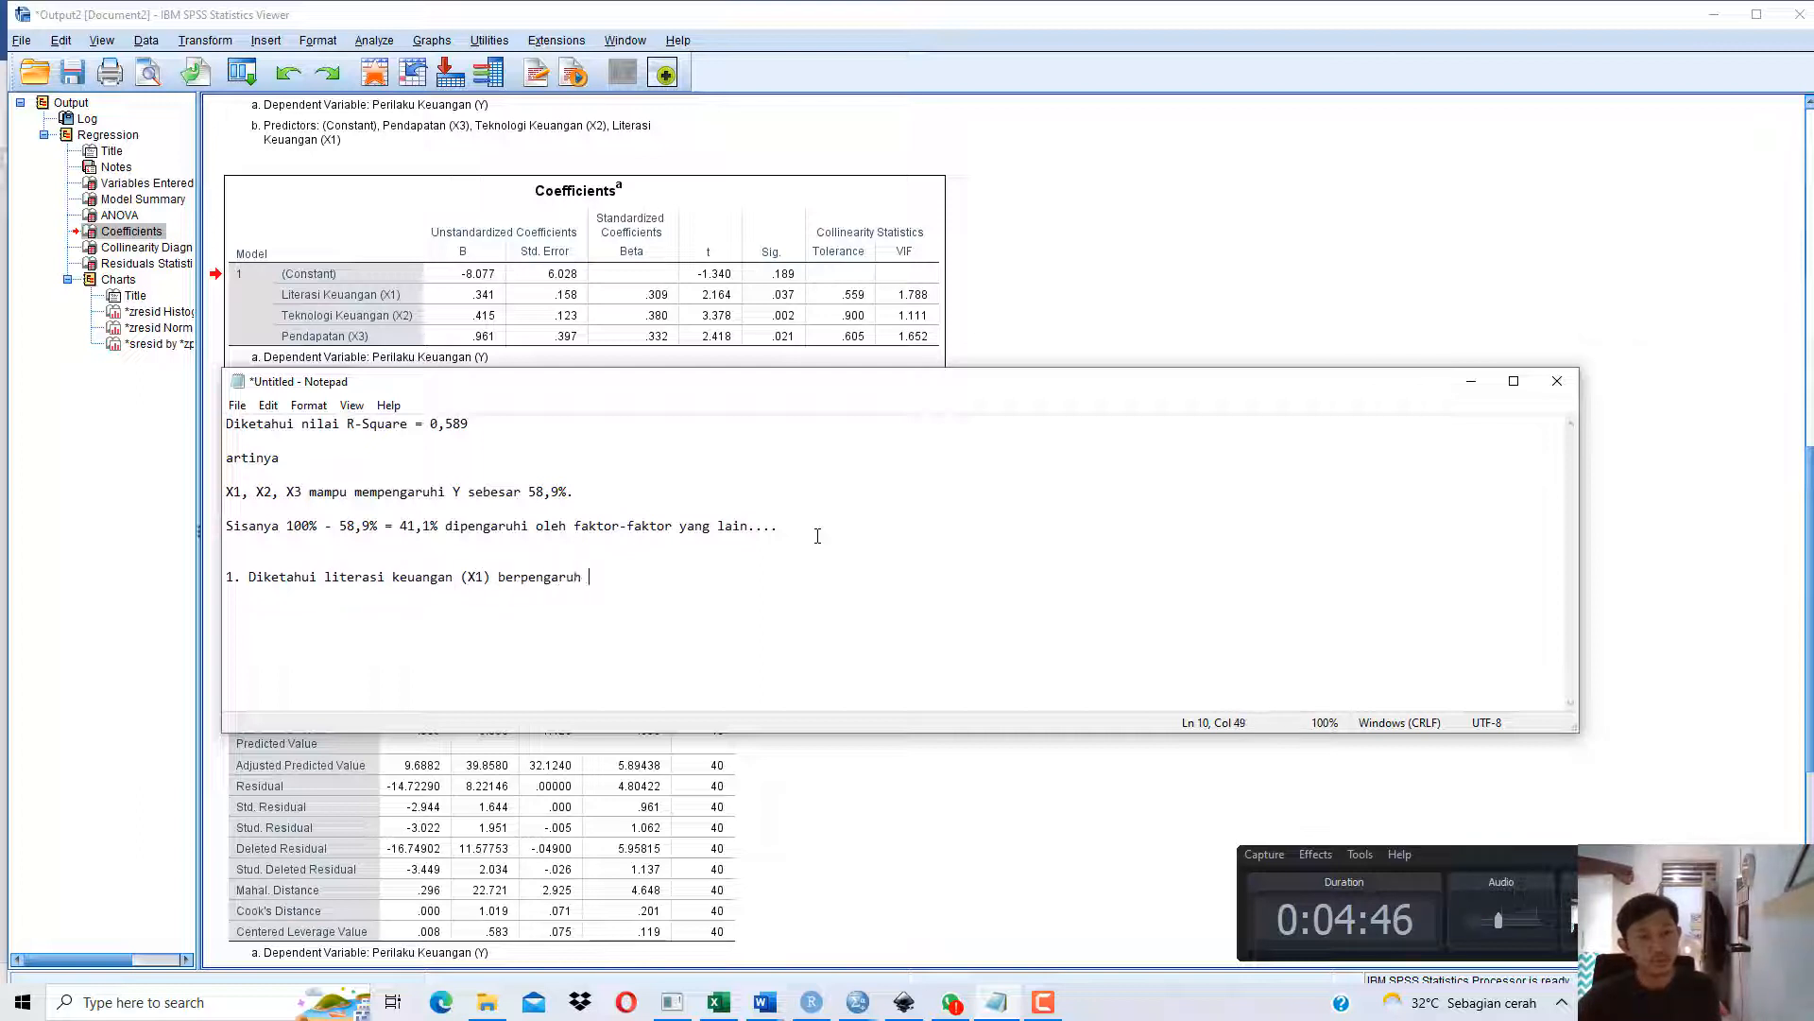
pyautogui.write('positif terhada')
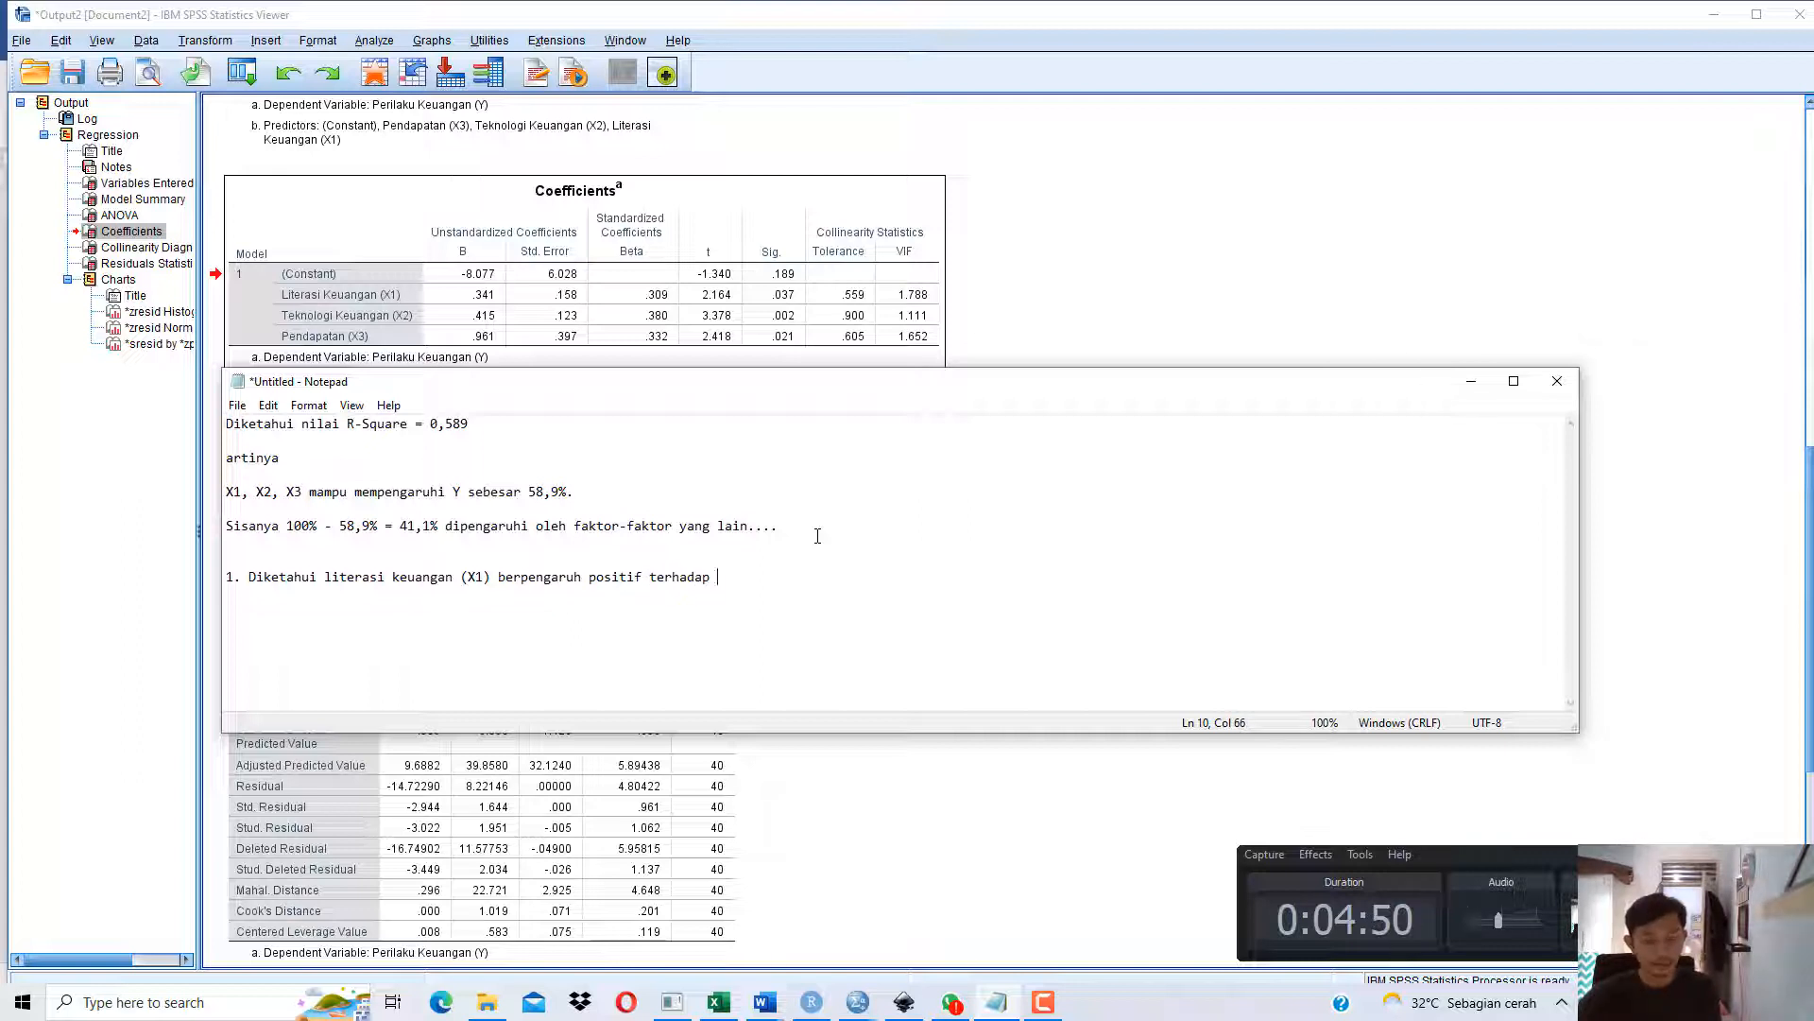
pyautogui.write('perilaku ')
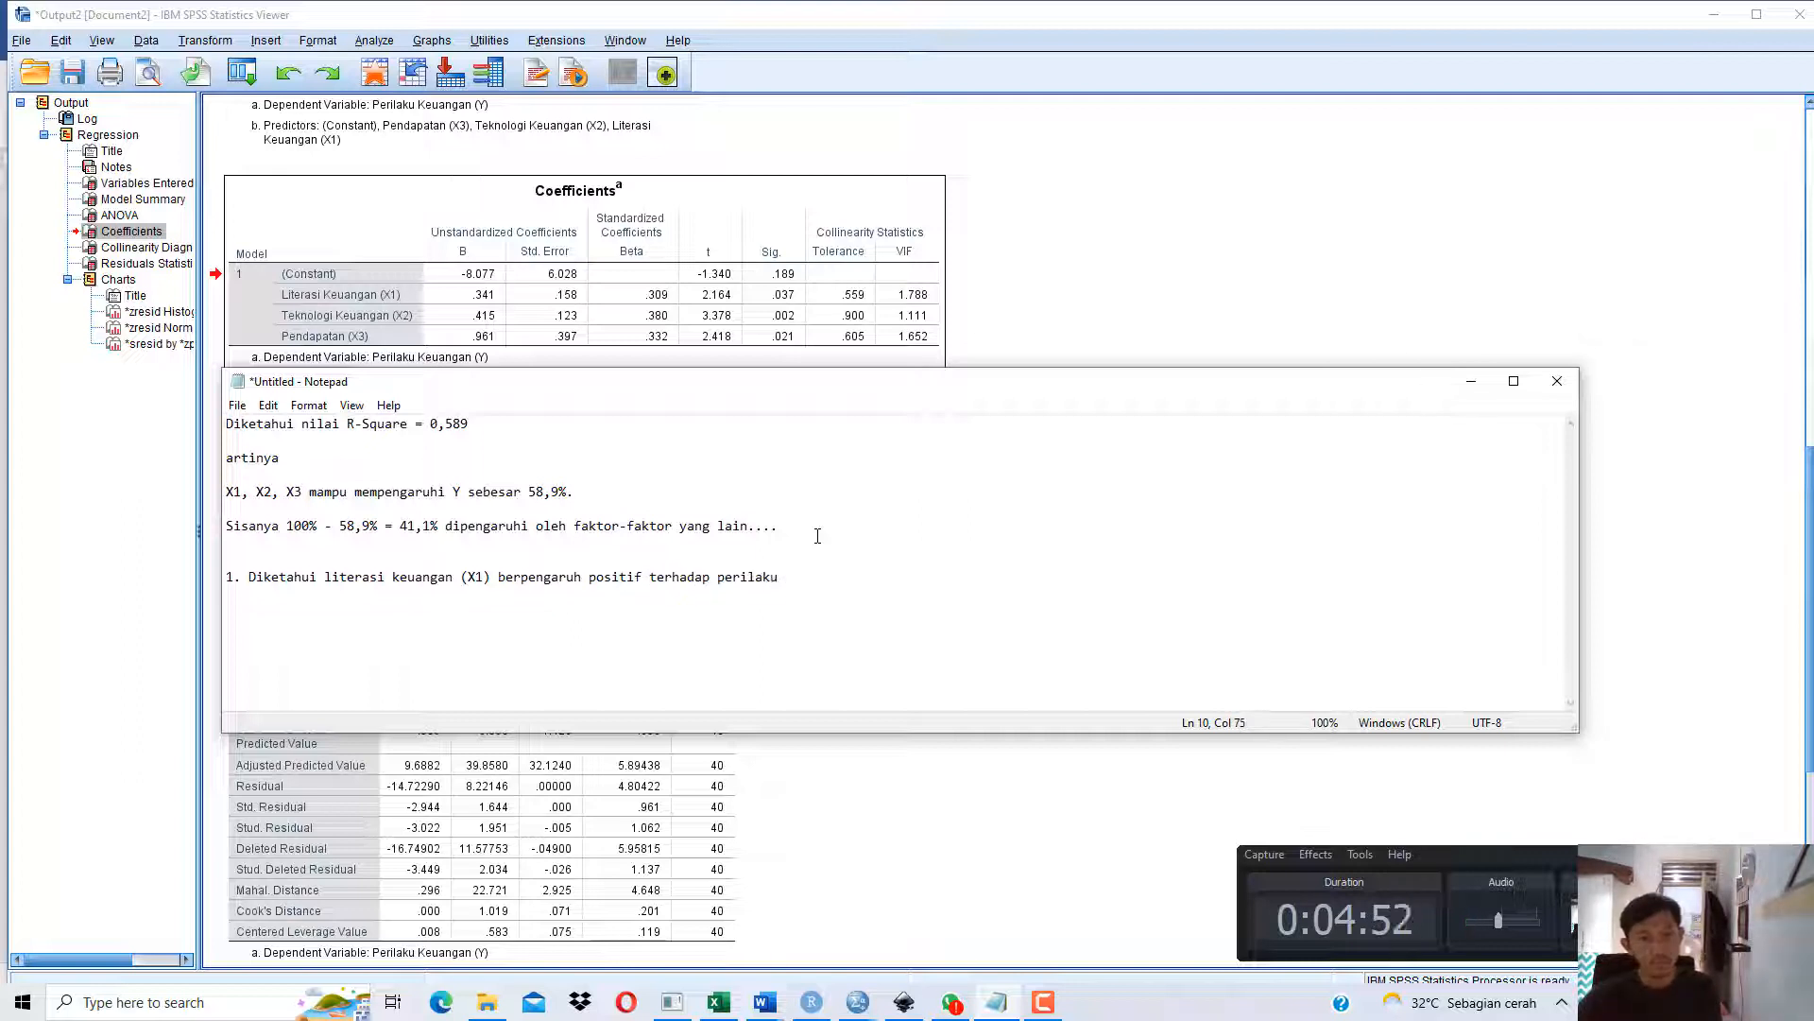
pyautogui.write('keuangan (')
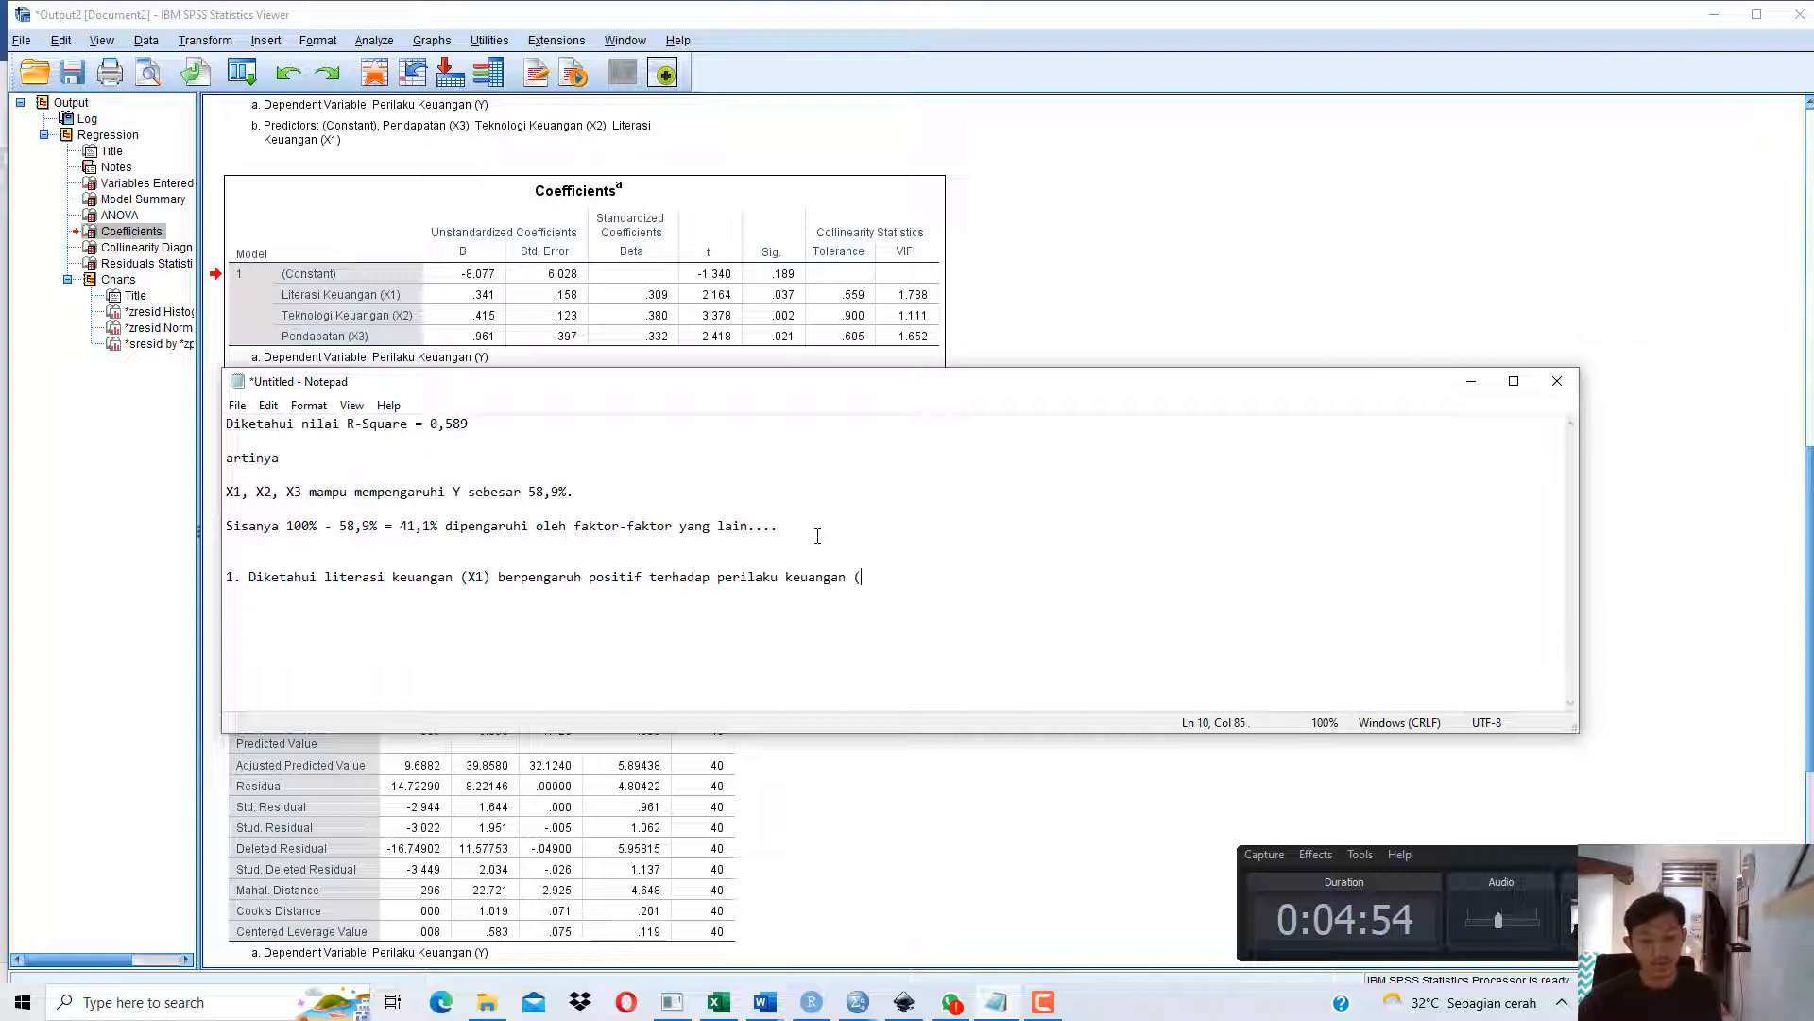
pyautogui.write(')')
pyautogui.write('Y)')
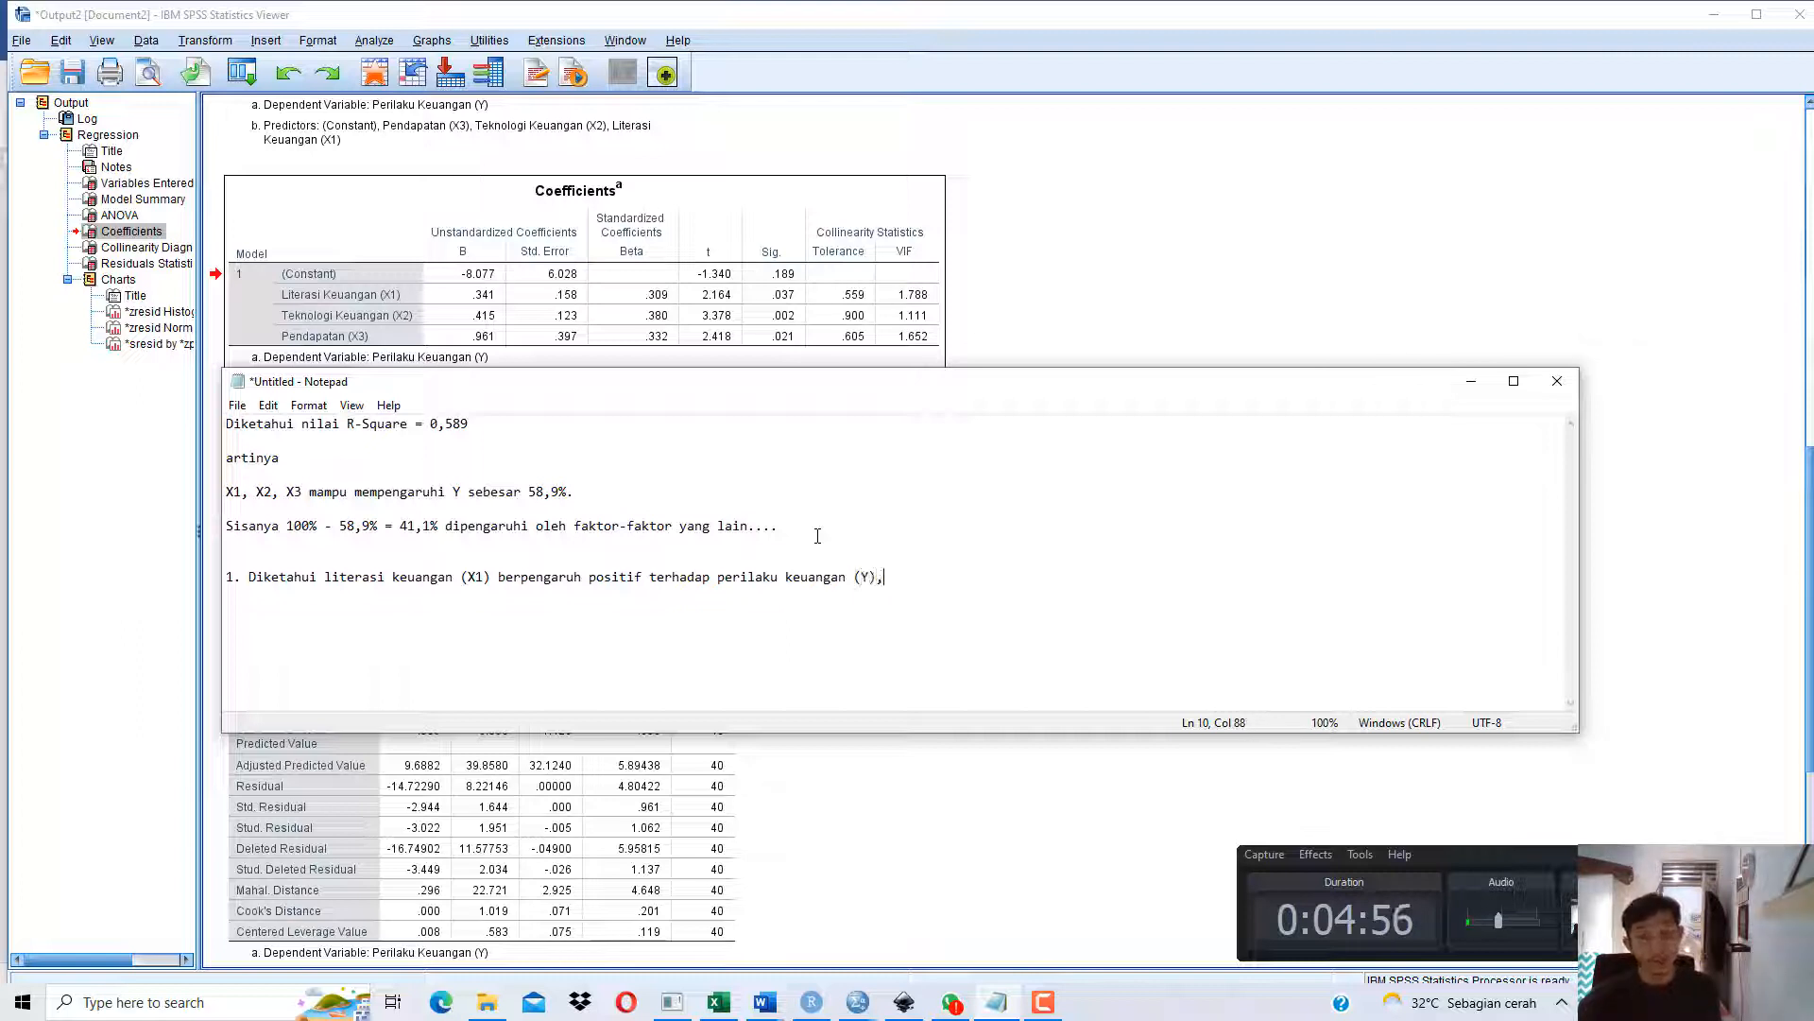
pyautogui.write(',')
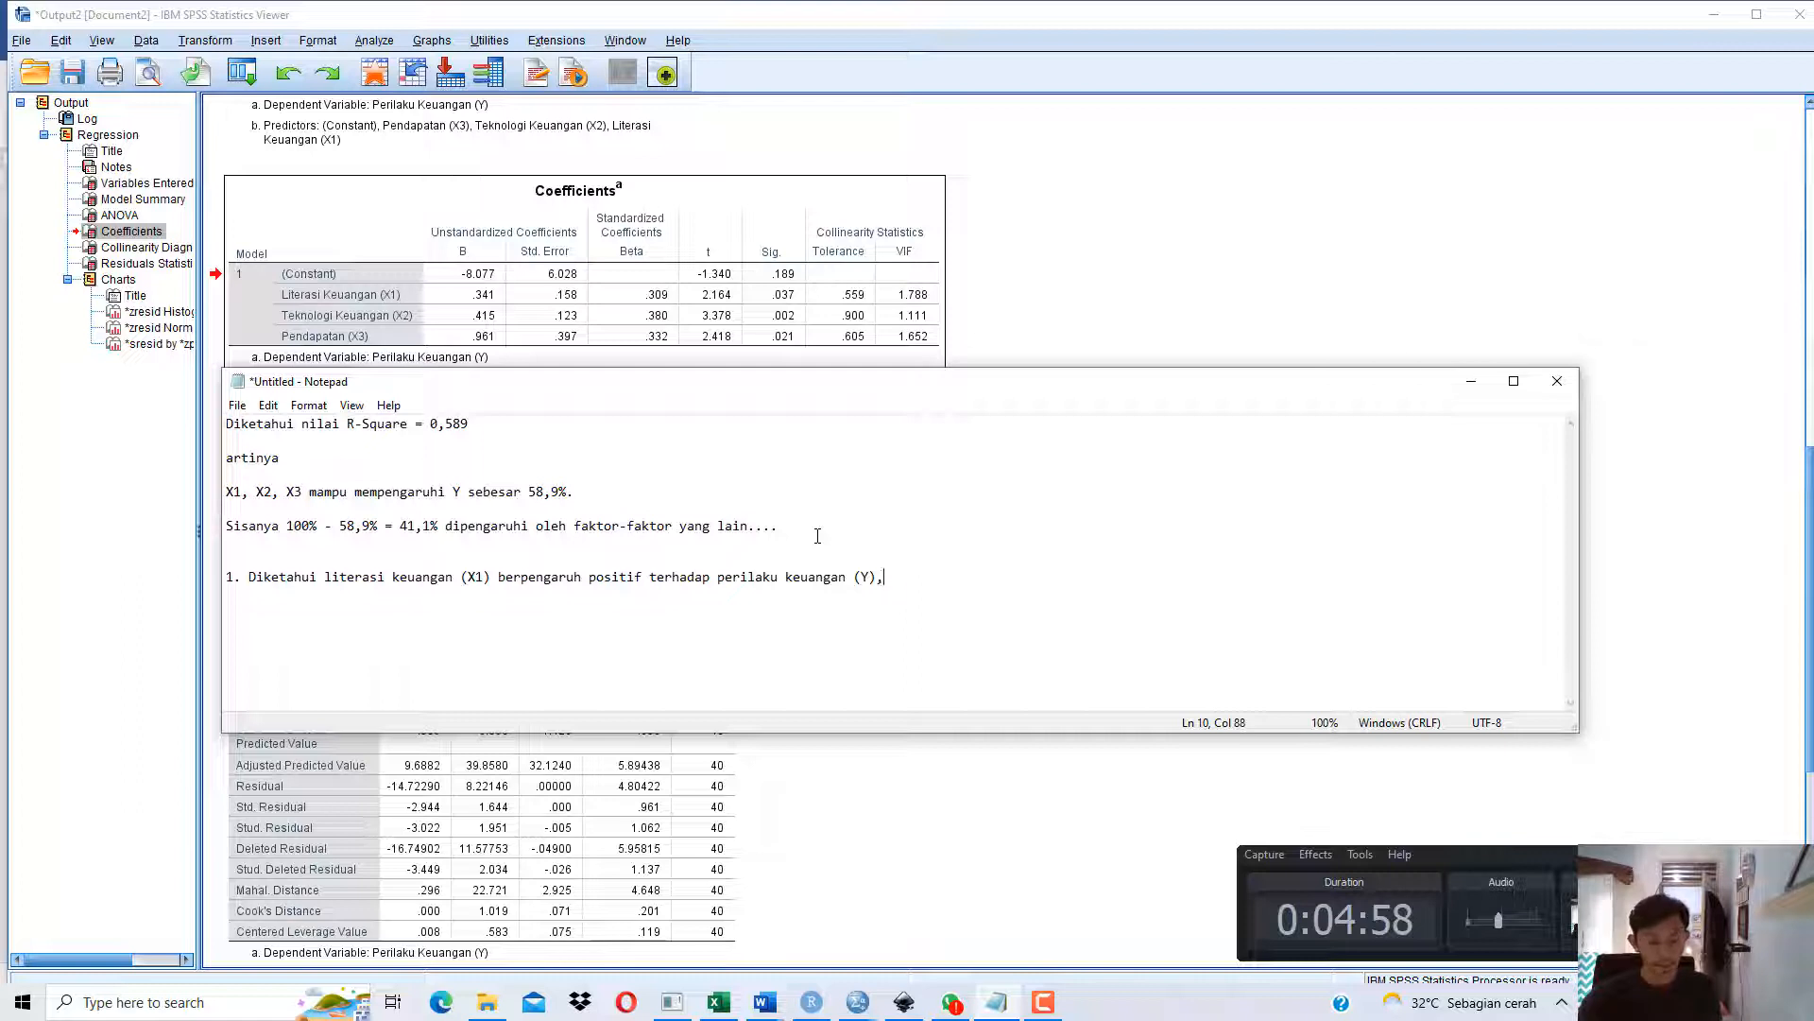
# Continue point 1 with "karena nilai koefisien regresi (kolom B) adalah 0,341, yakni bernilai positif".
pyautogui.write(' karena')
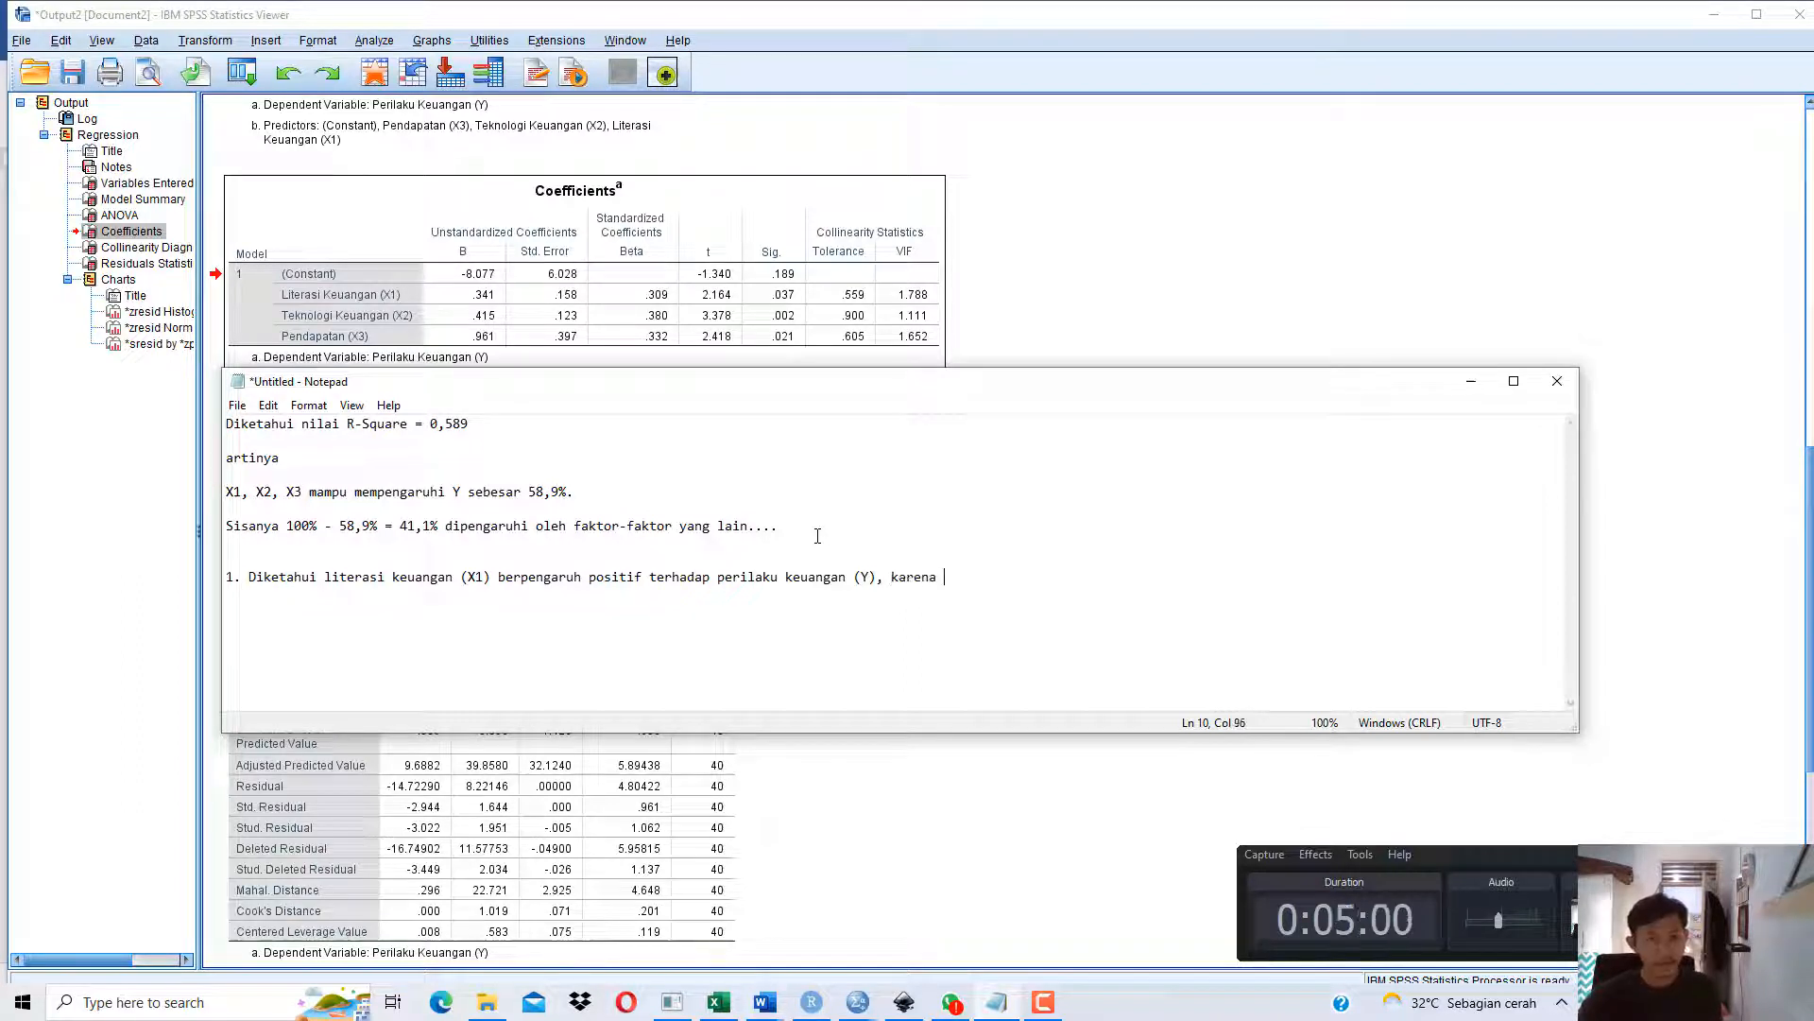
pyautogui.write(' nilai koe')
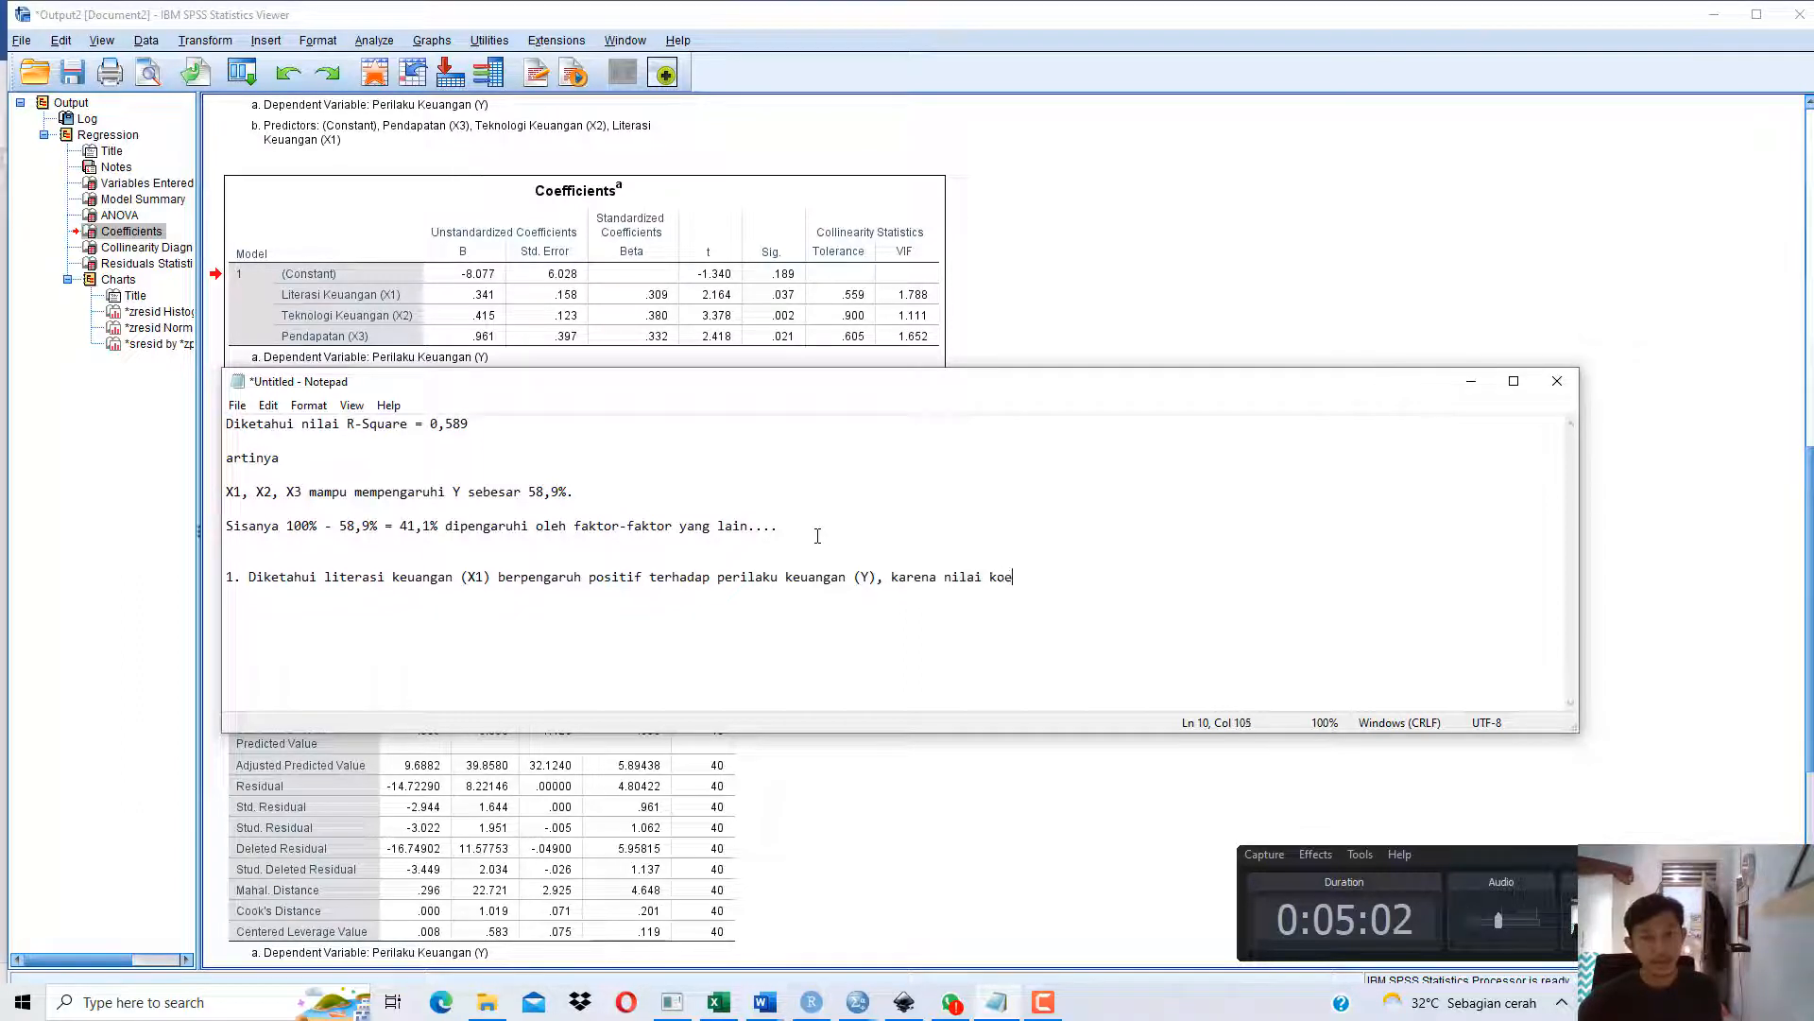
pyautogui.write('fisien regre')
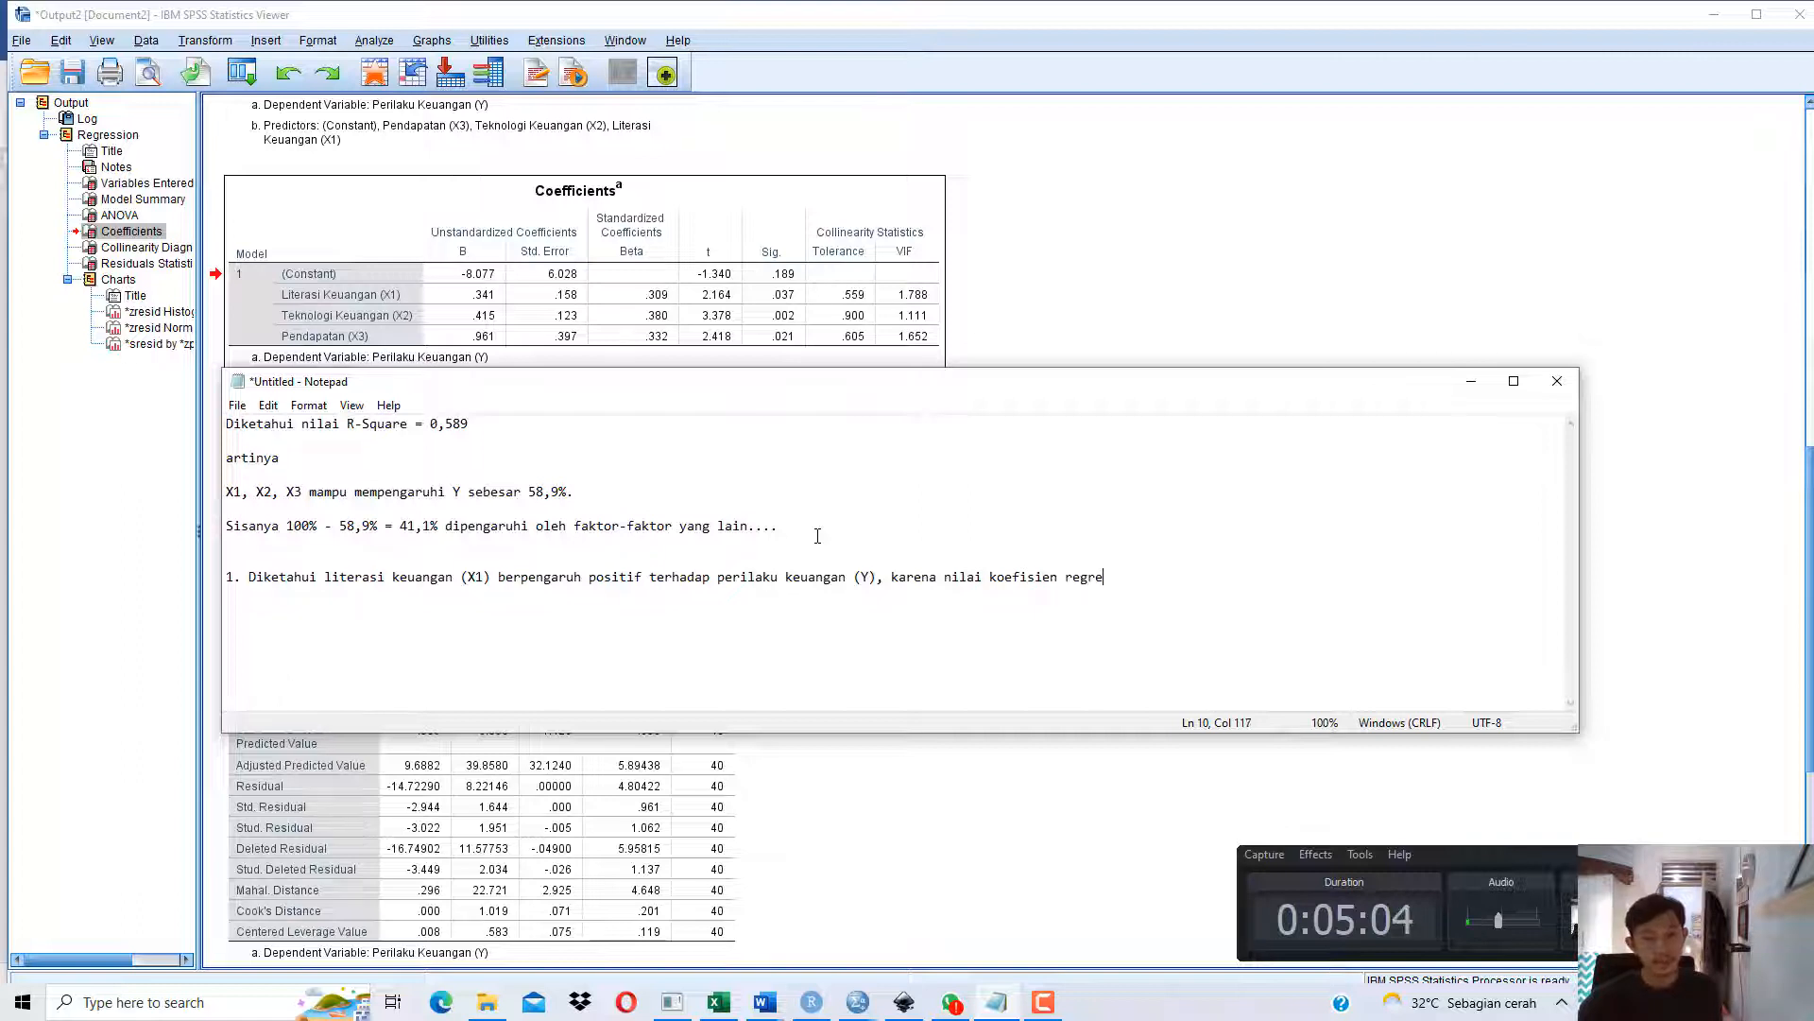
pyautogui.write('si (ko')
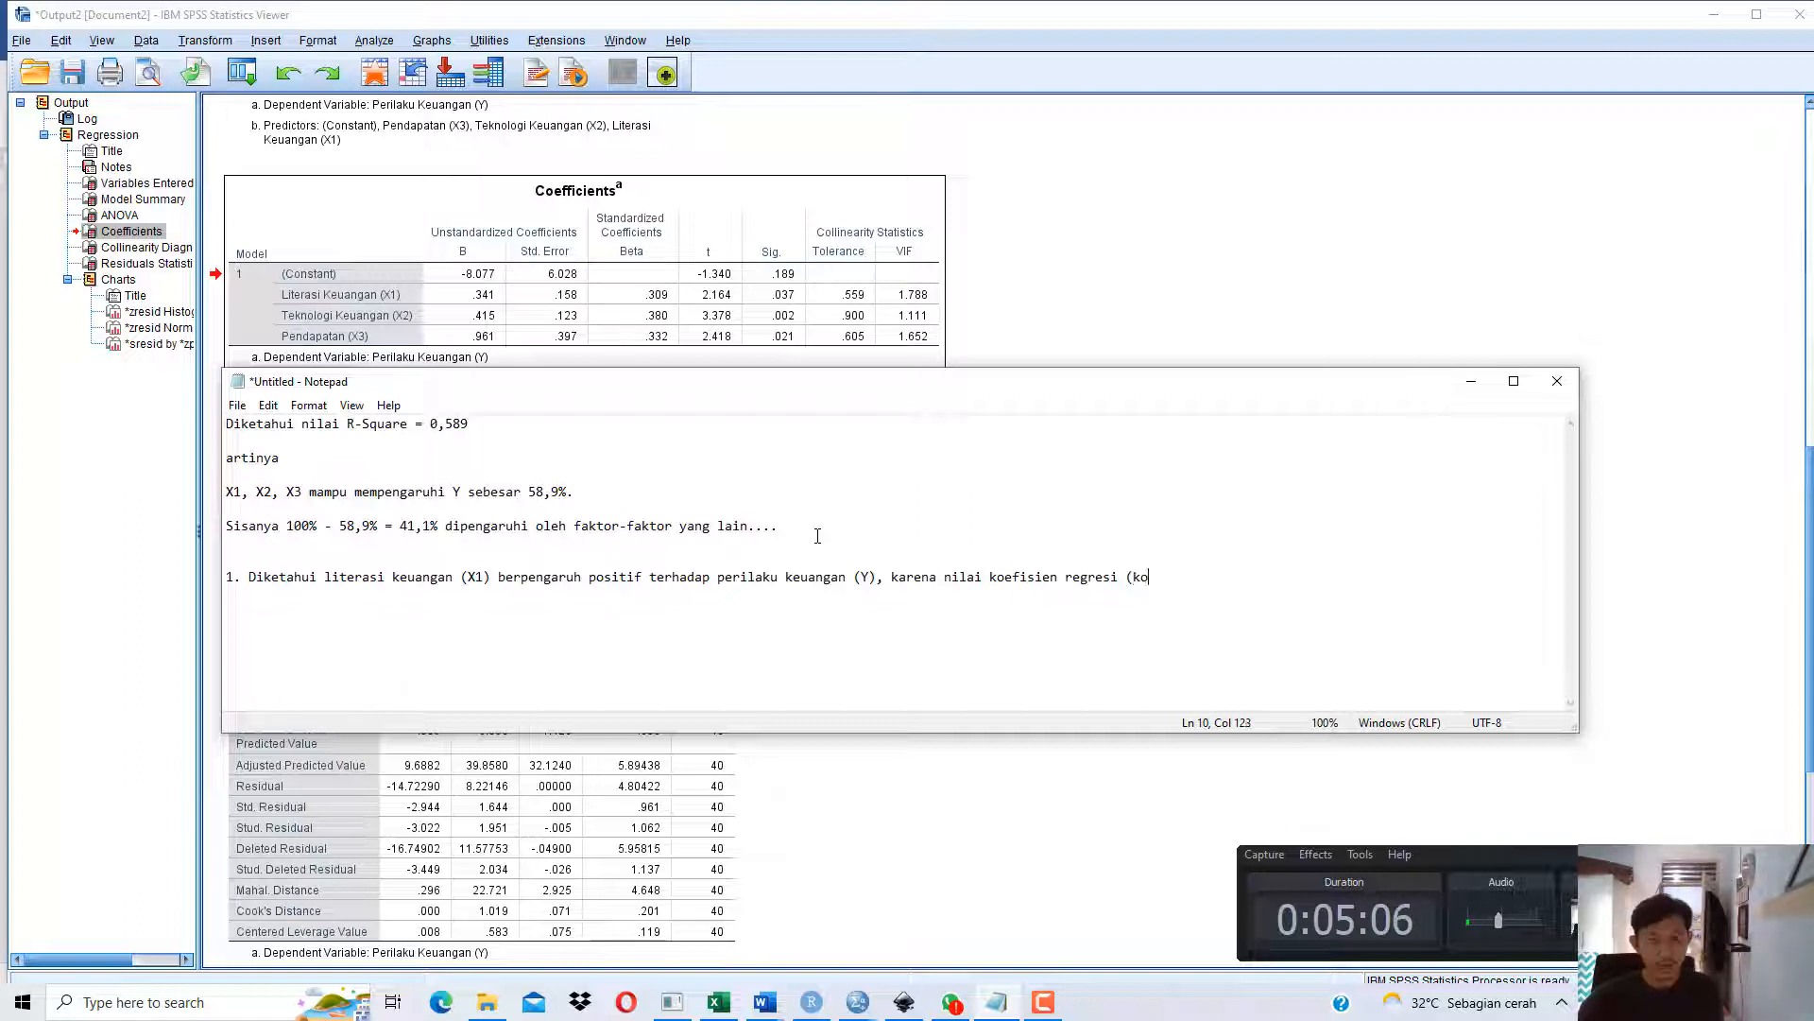
pyautogui.write('lom B')
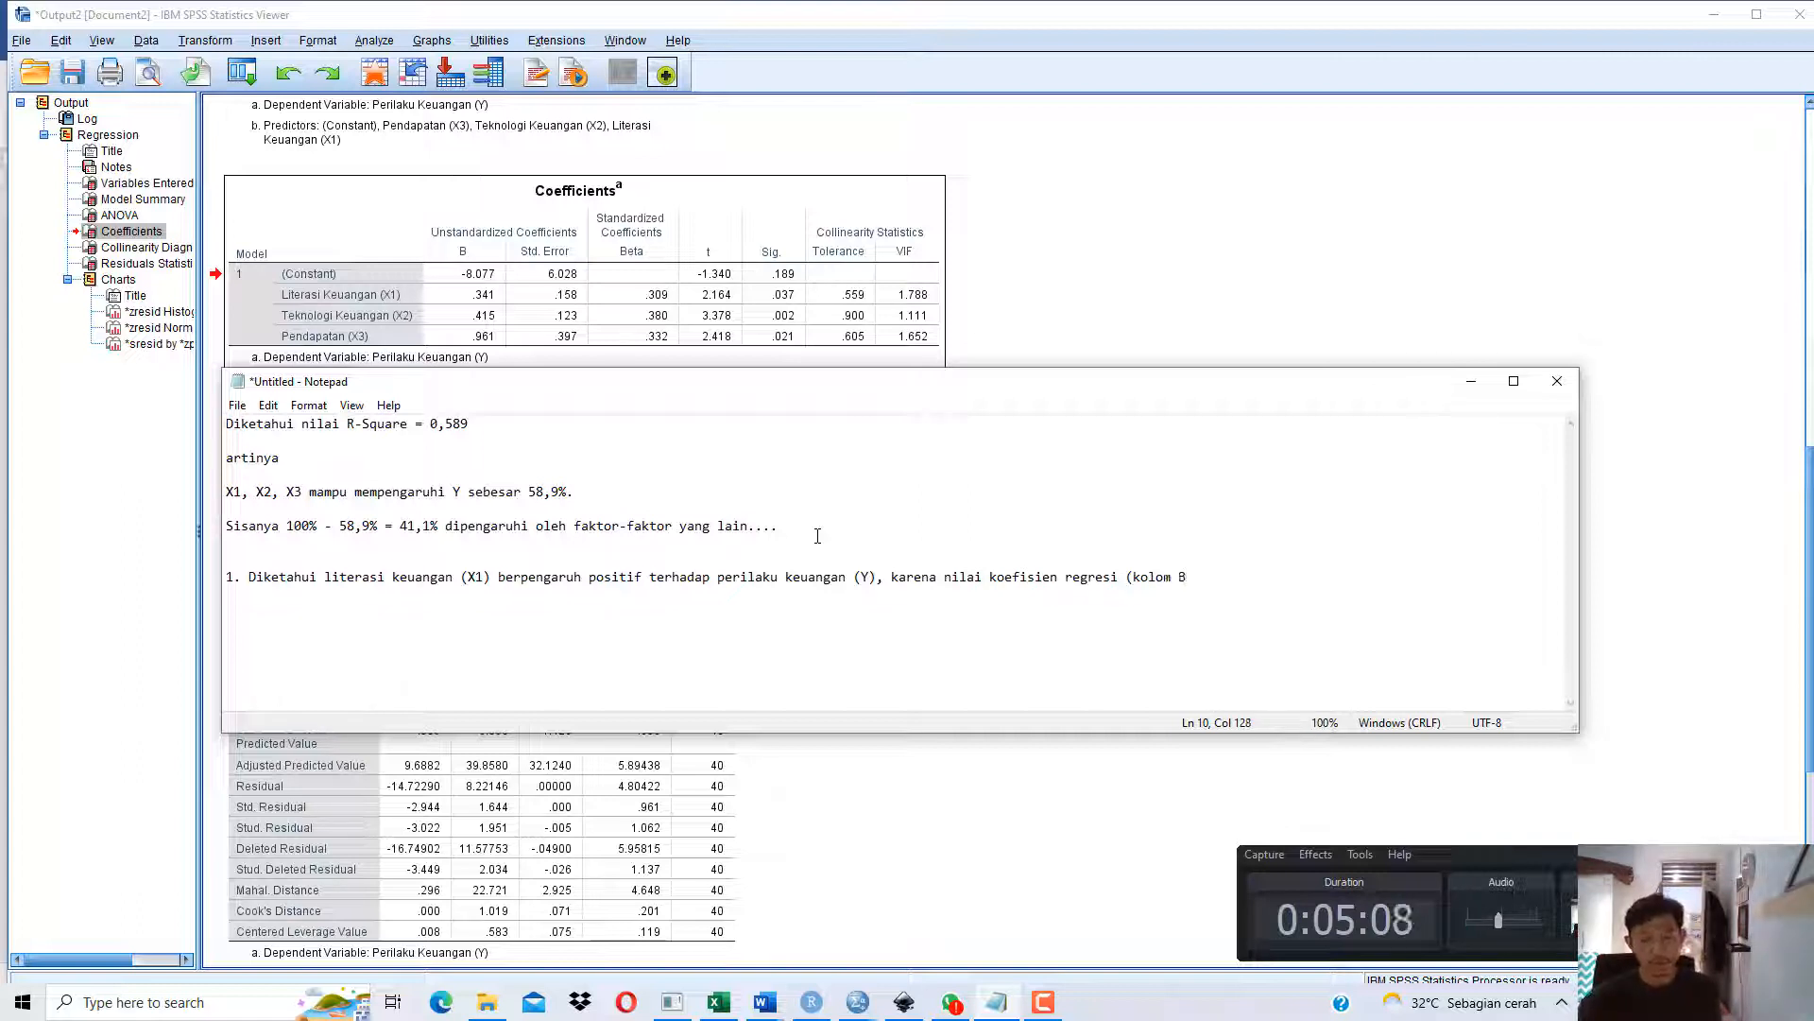
pyautogui.write(') adalah ')
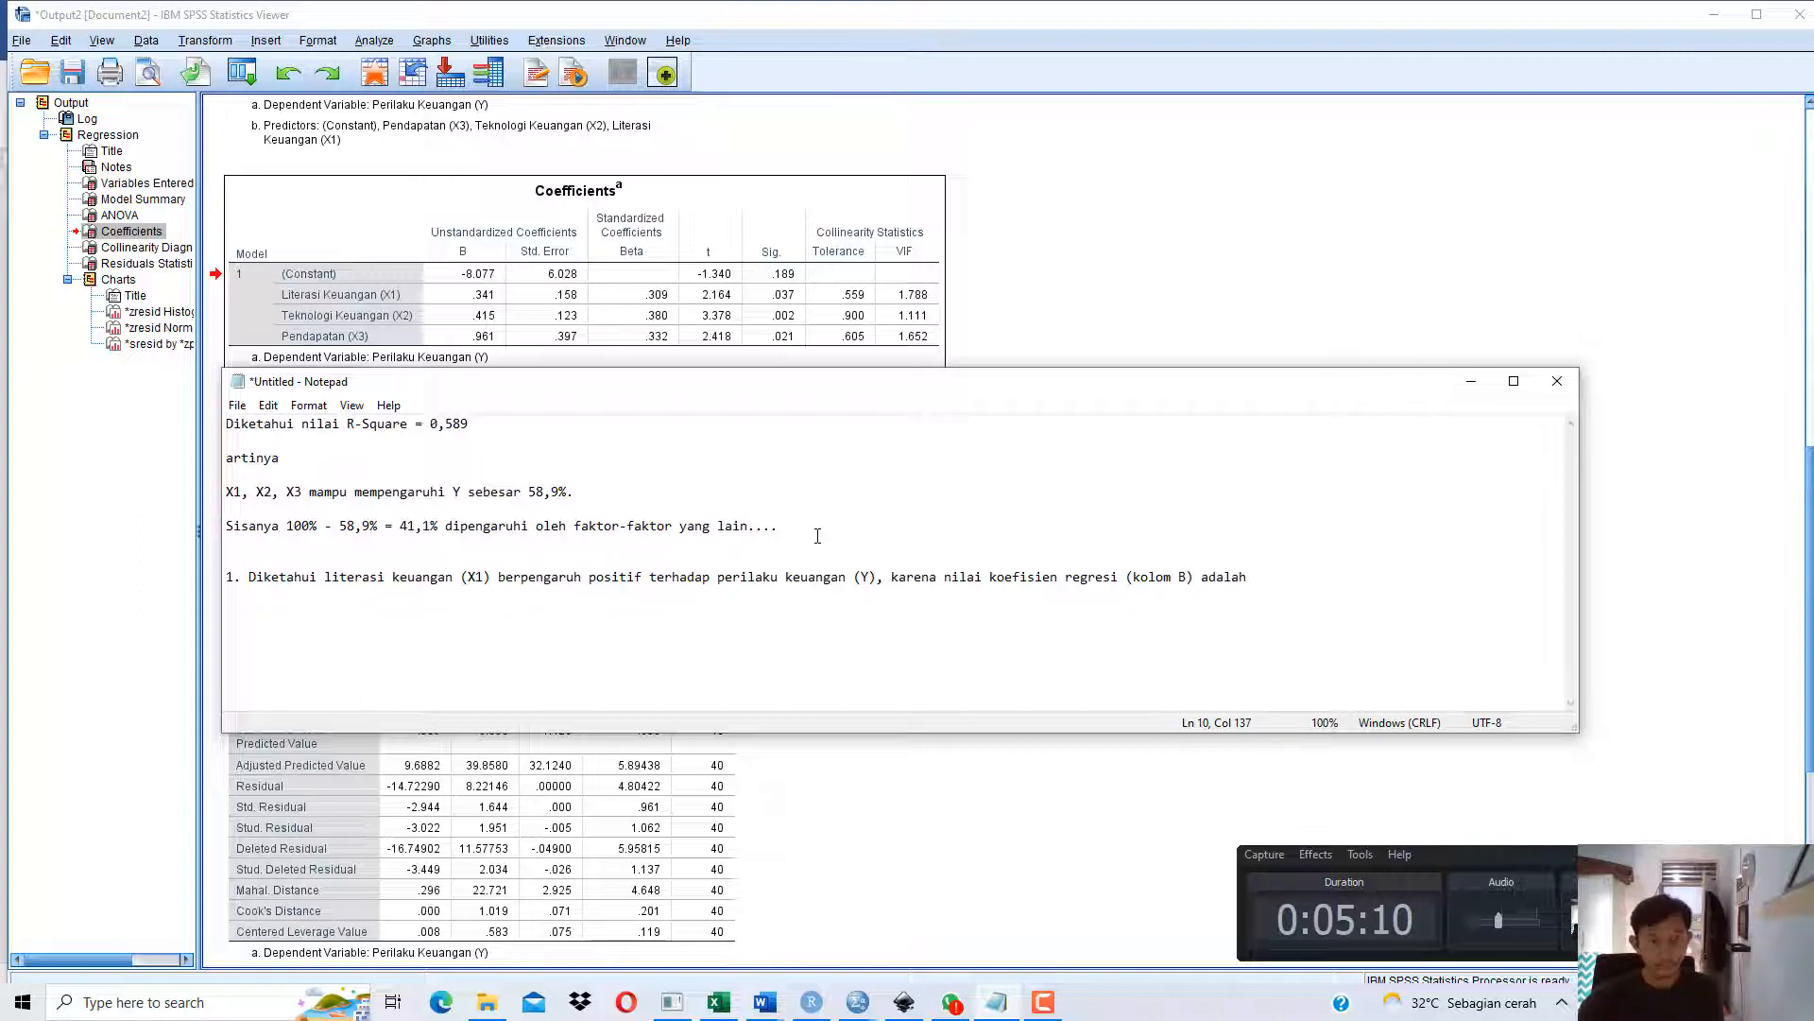
pyautogui.write('0,341')
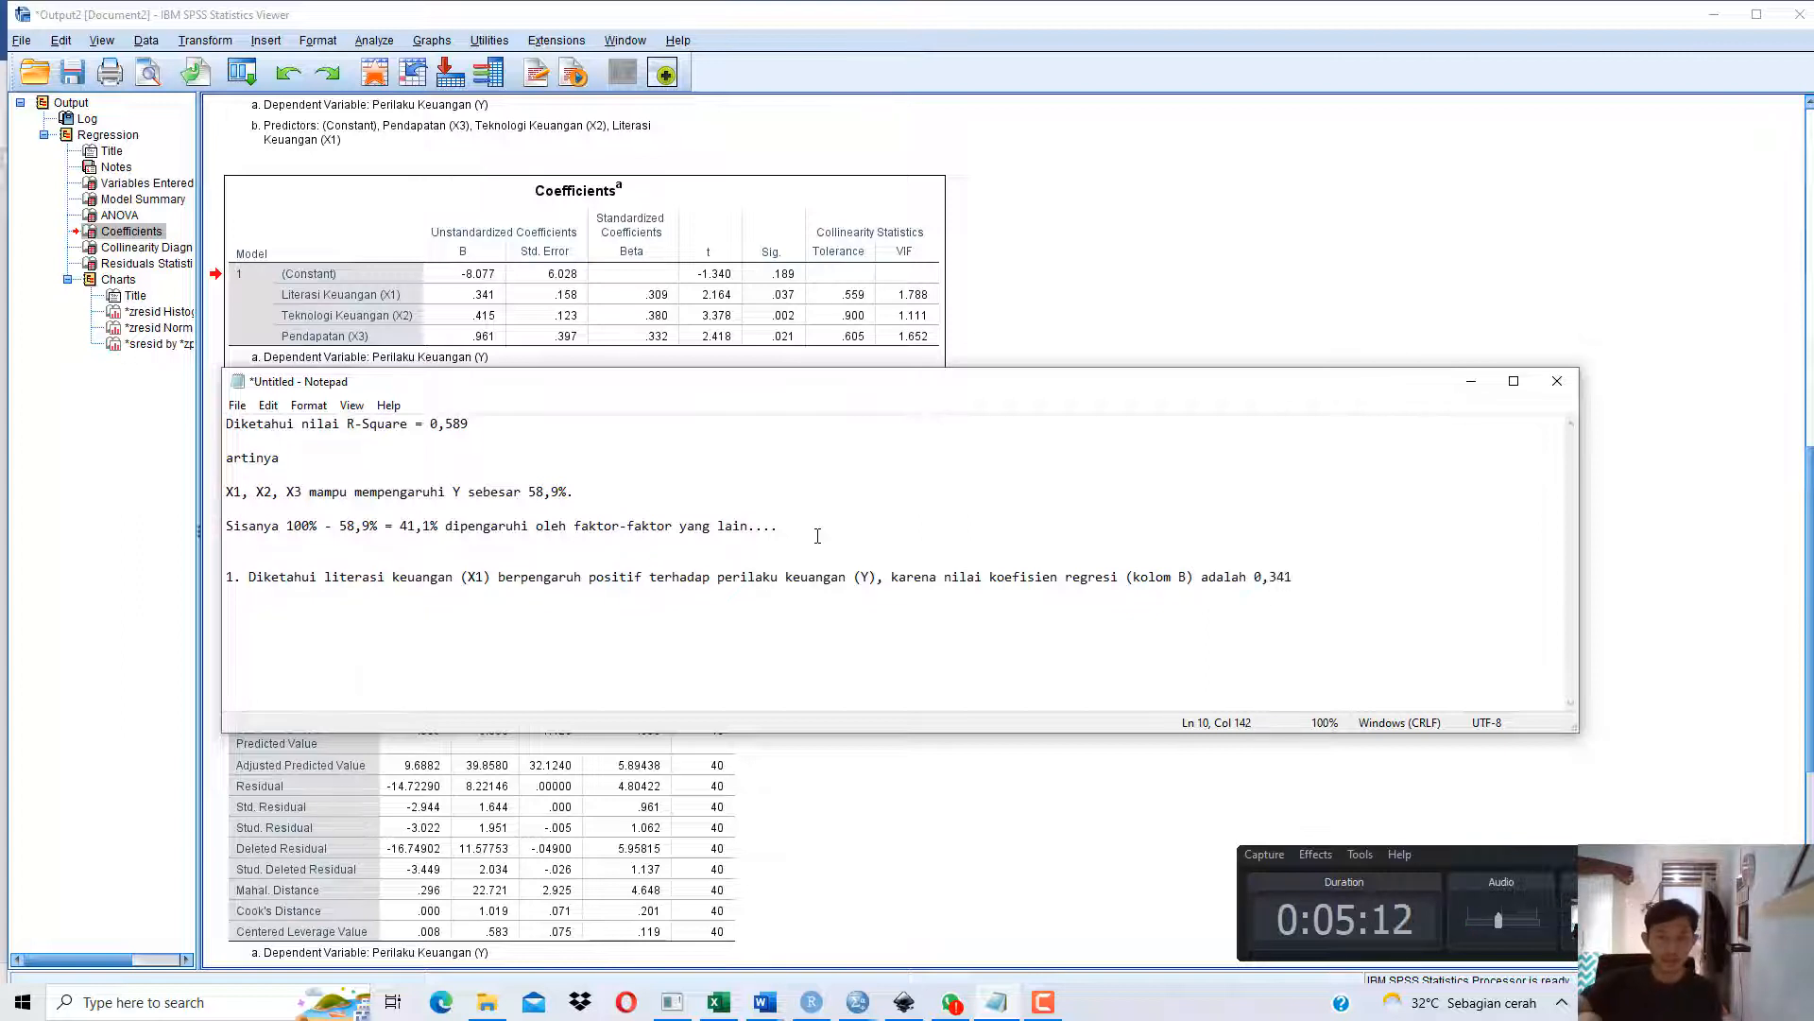
pyautogui.write(', yakni b')
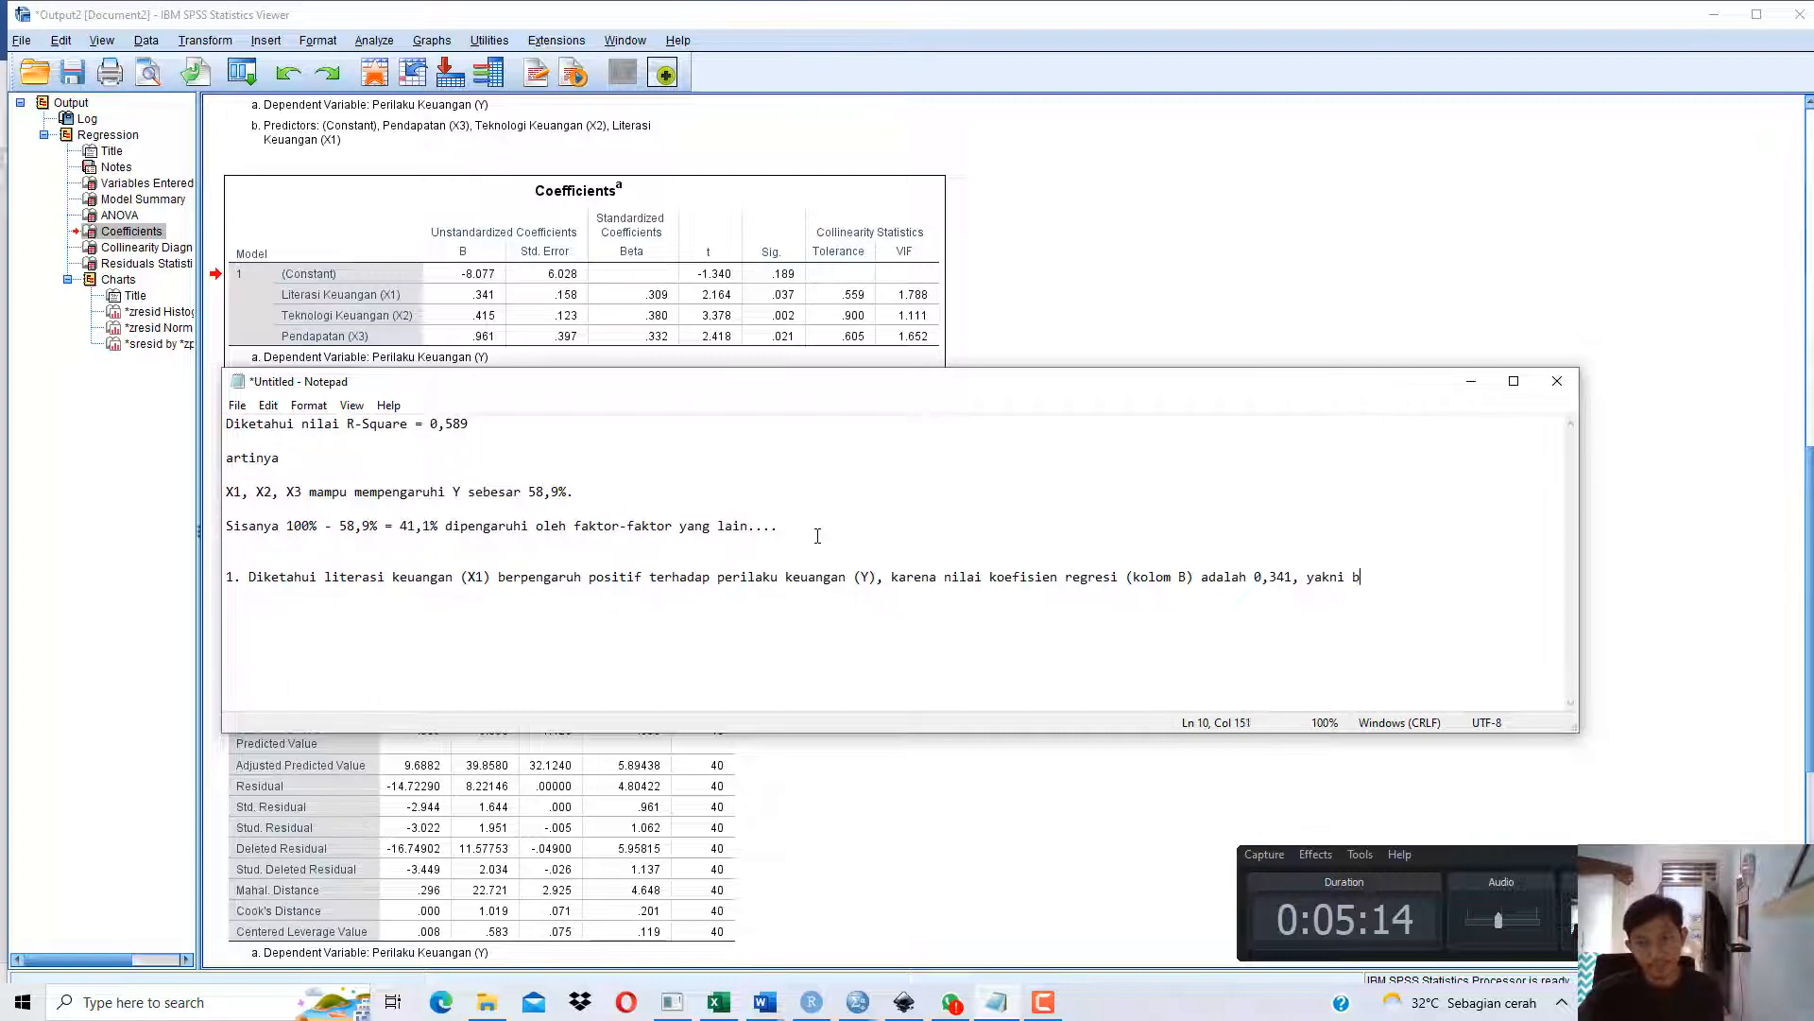
pyautogui.write('ernilai positif')
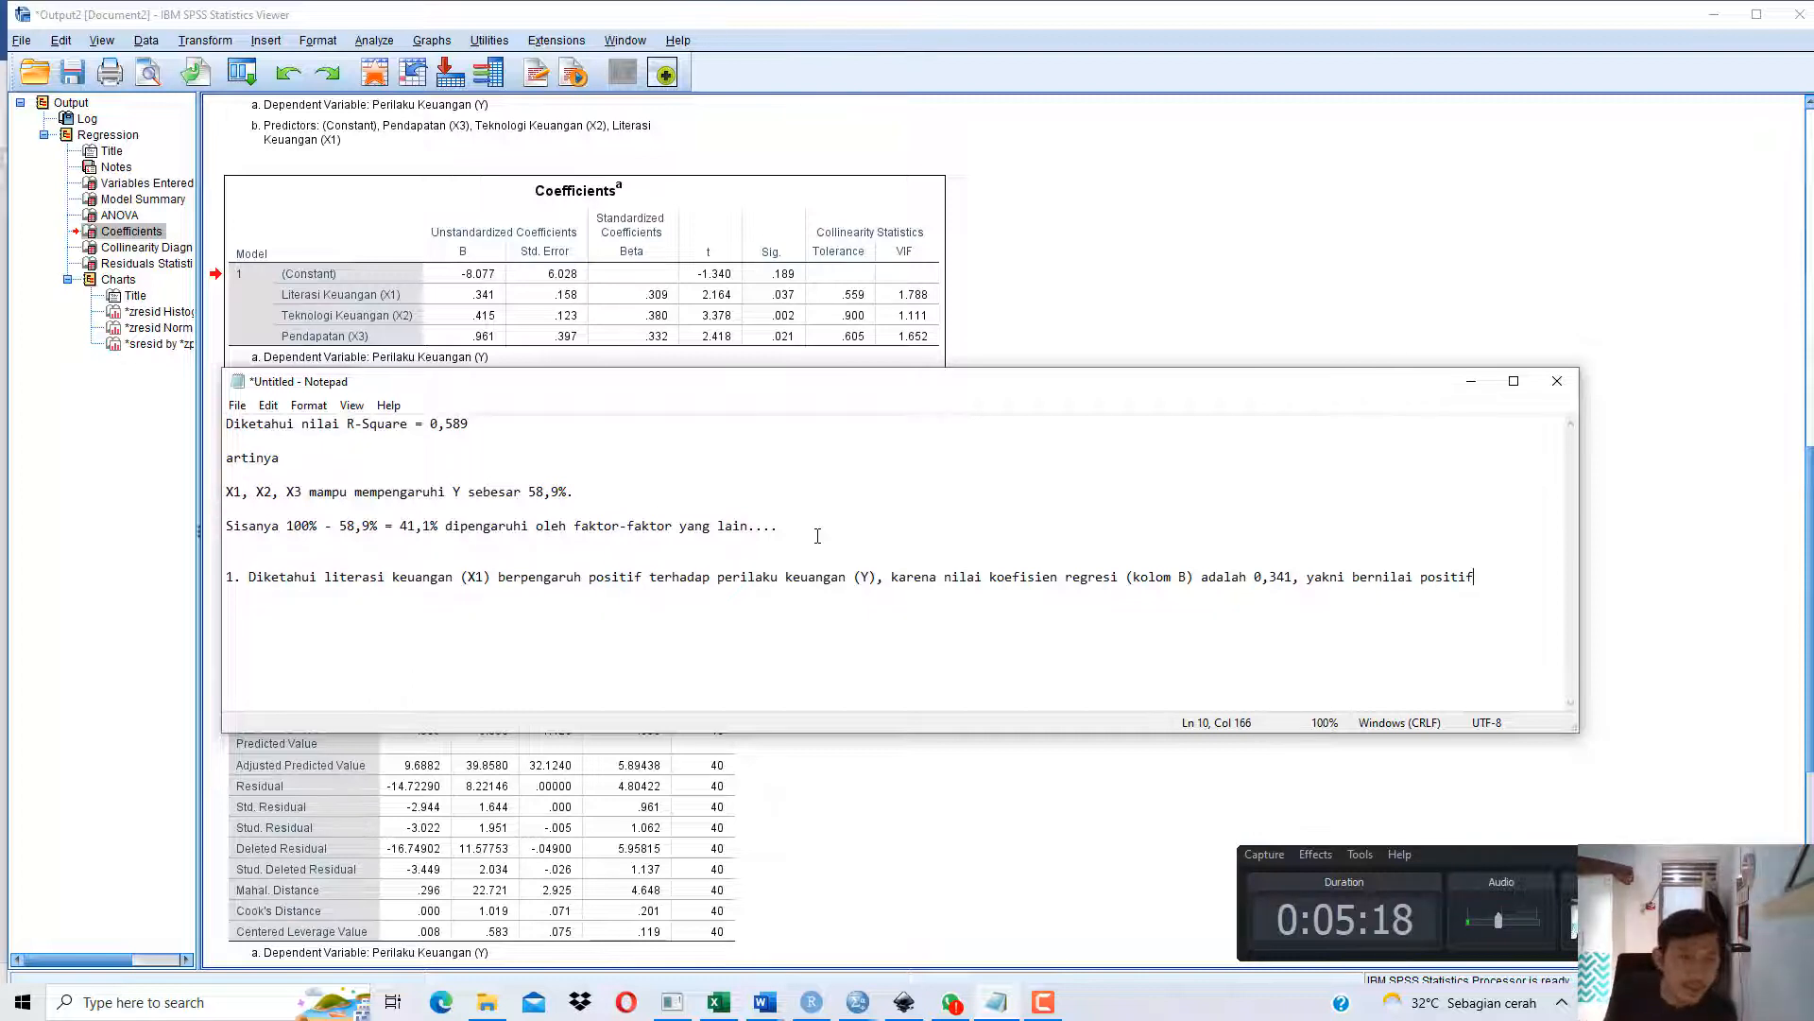
pyautogui.moveTo(286, 576); pyautogui.dragTo(1106, 580)
pyautogui.click(1247, 578)
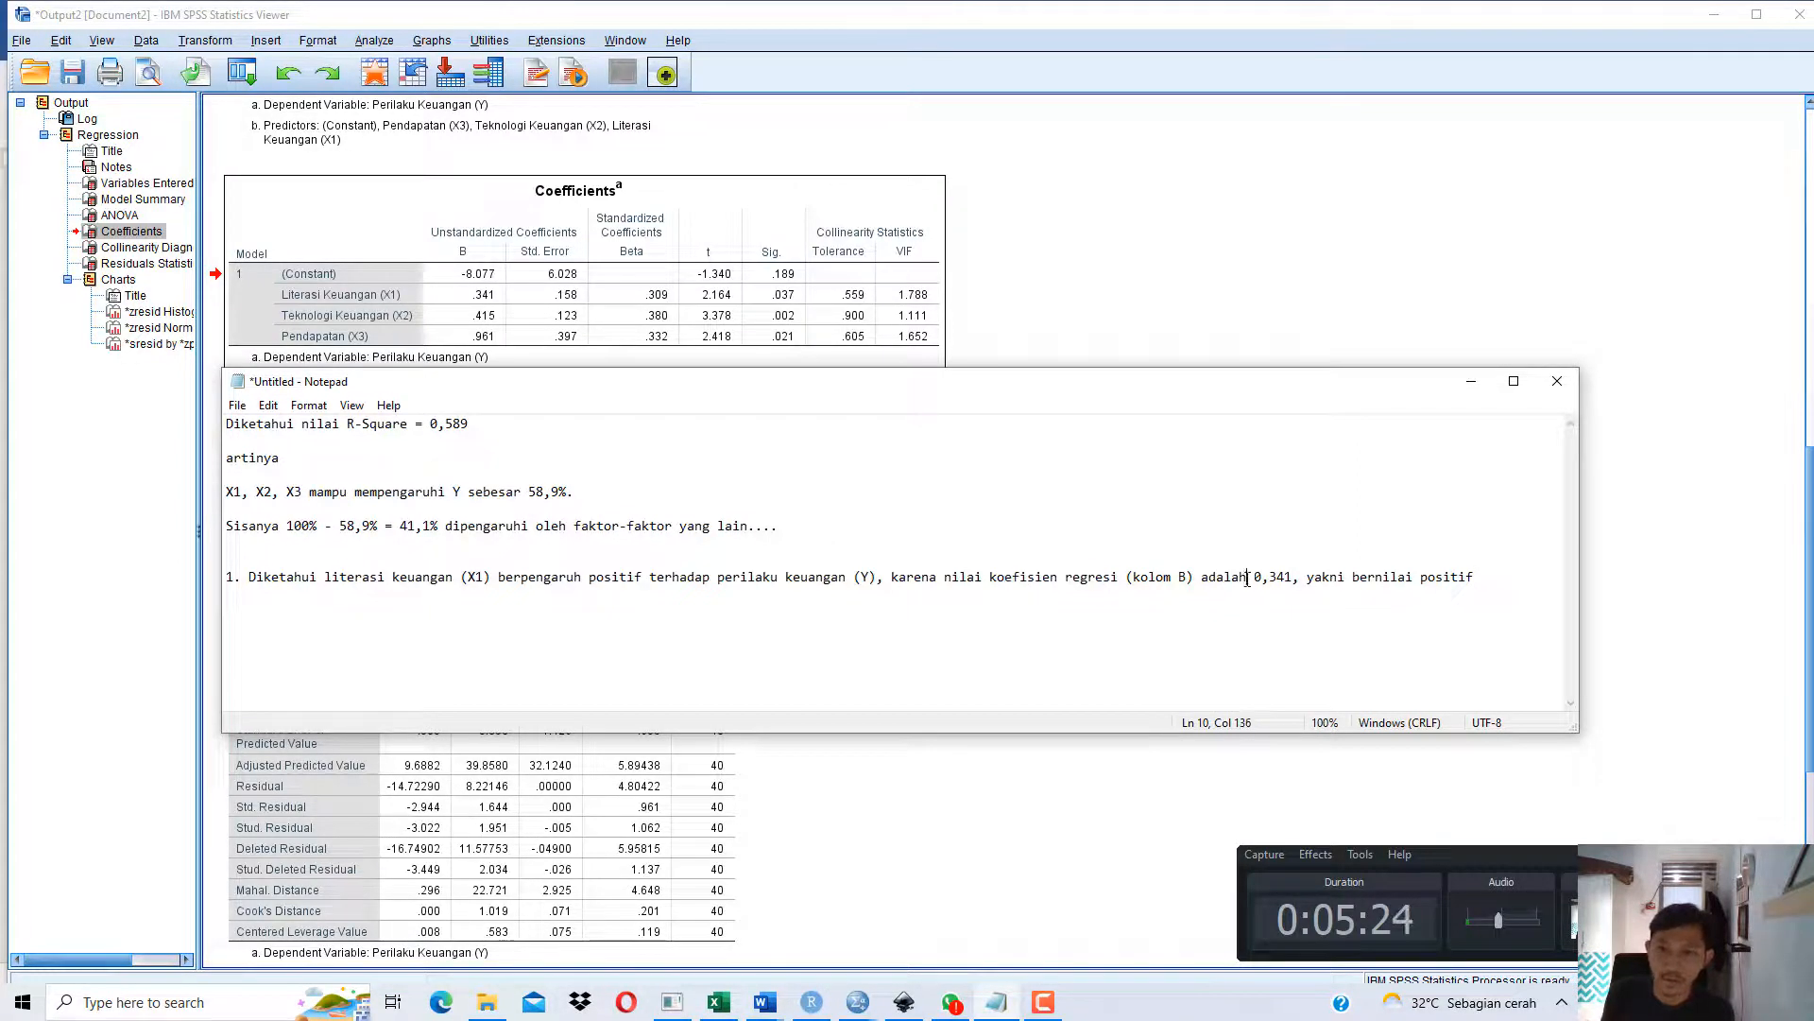
pyautogui.moveTo(1247, 578); pyautogui.dragTo(1383, 578)
pyautogui.click(1285, 578)
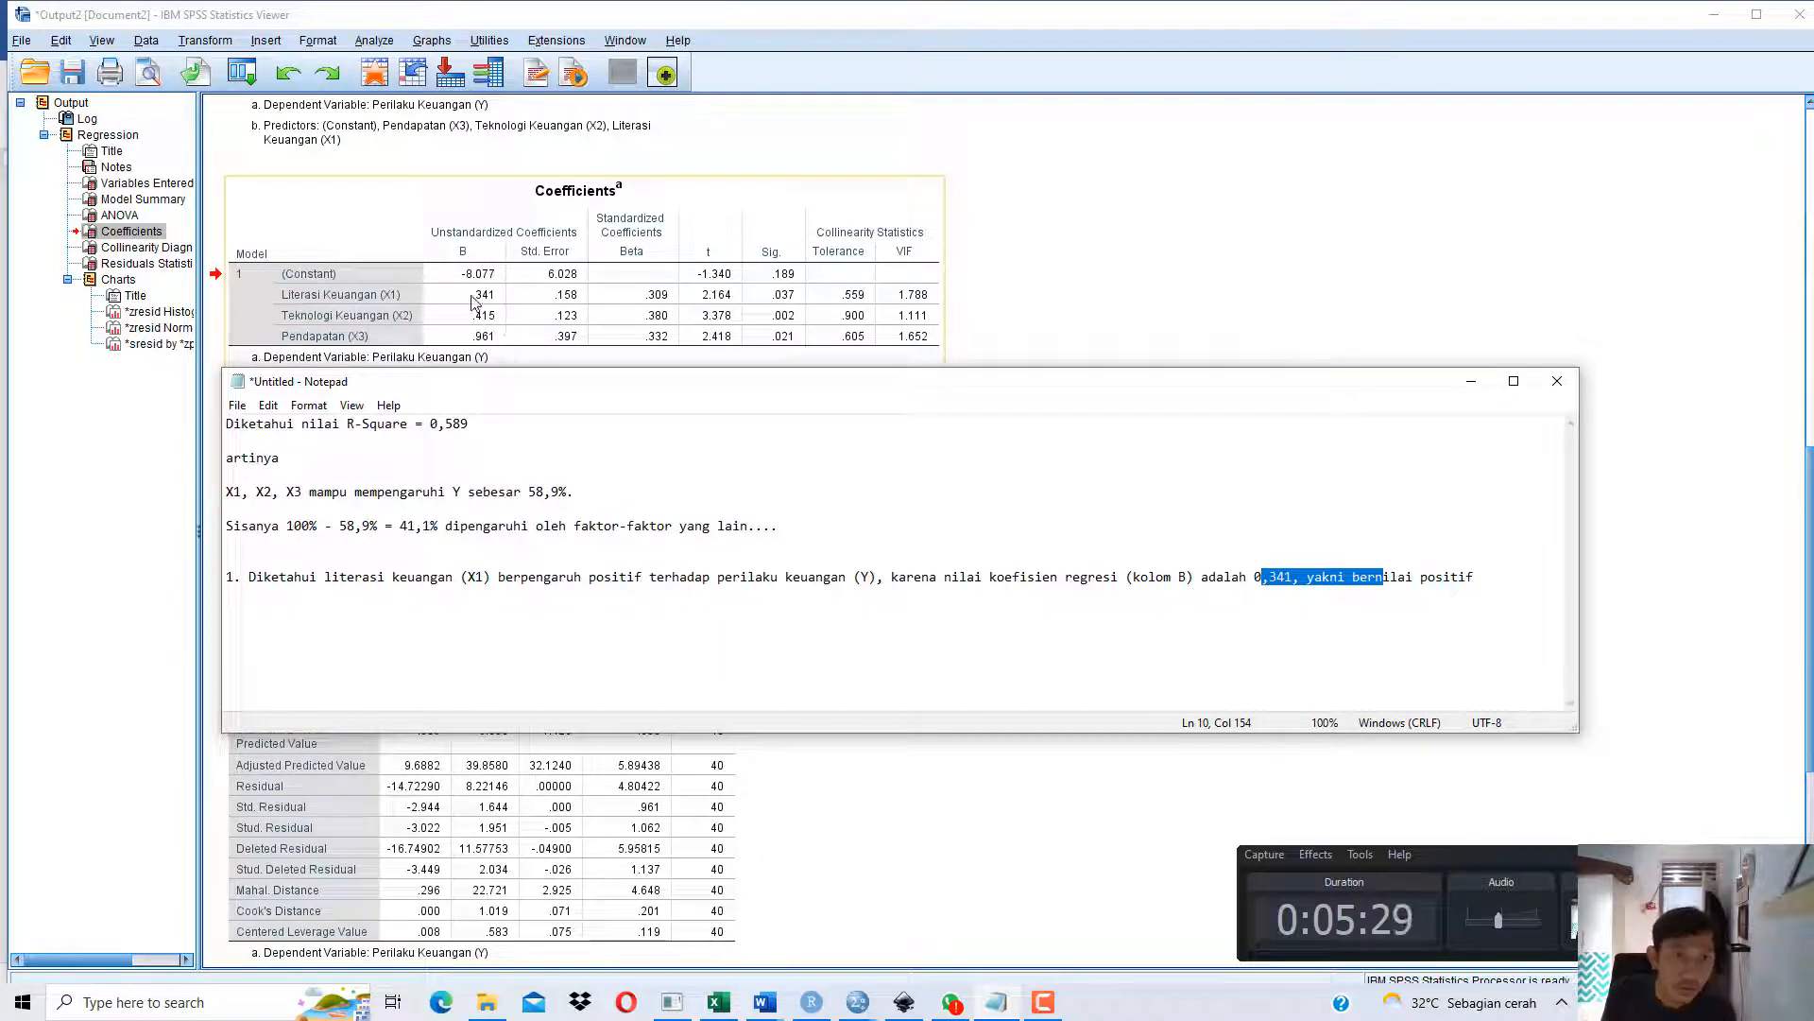
# Complete point 1 with ", dan signifikan, karena nilai Sig. = 0,037 < 0,05.".
pyautogui.click(1493, 579)
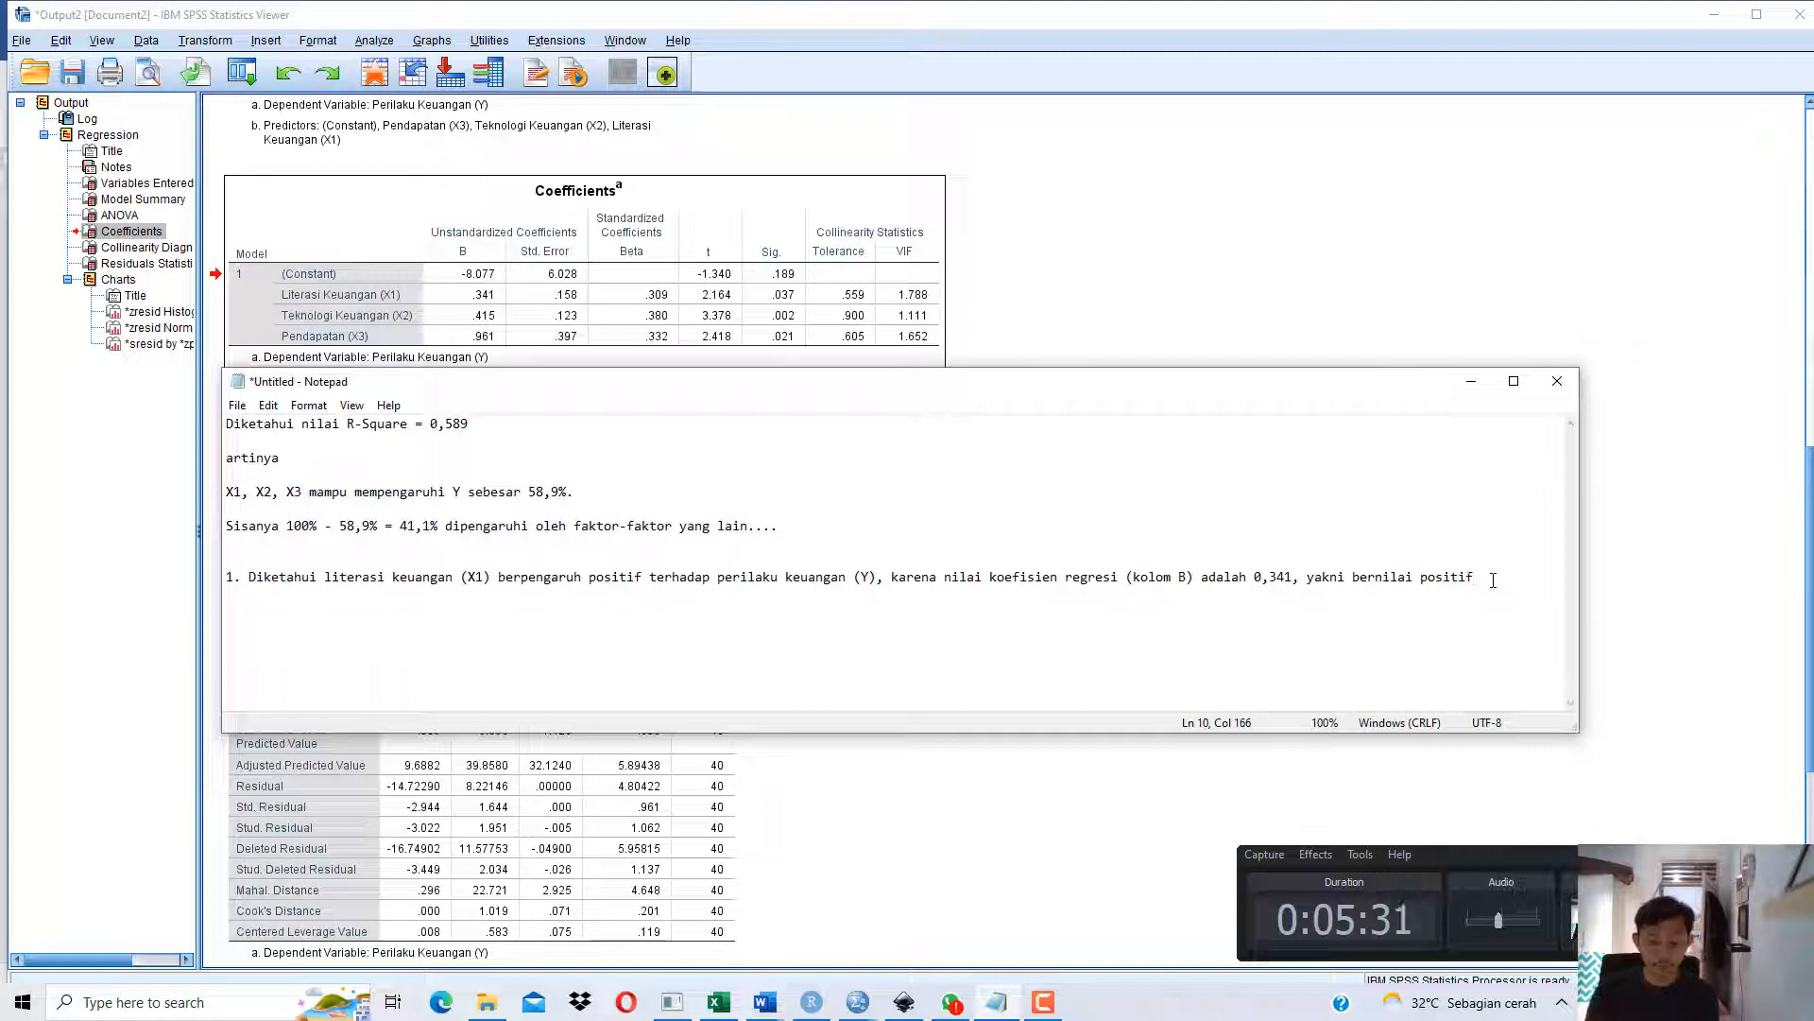
pyautogui.write('dan signifika')
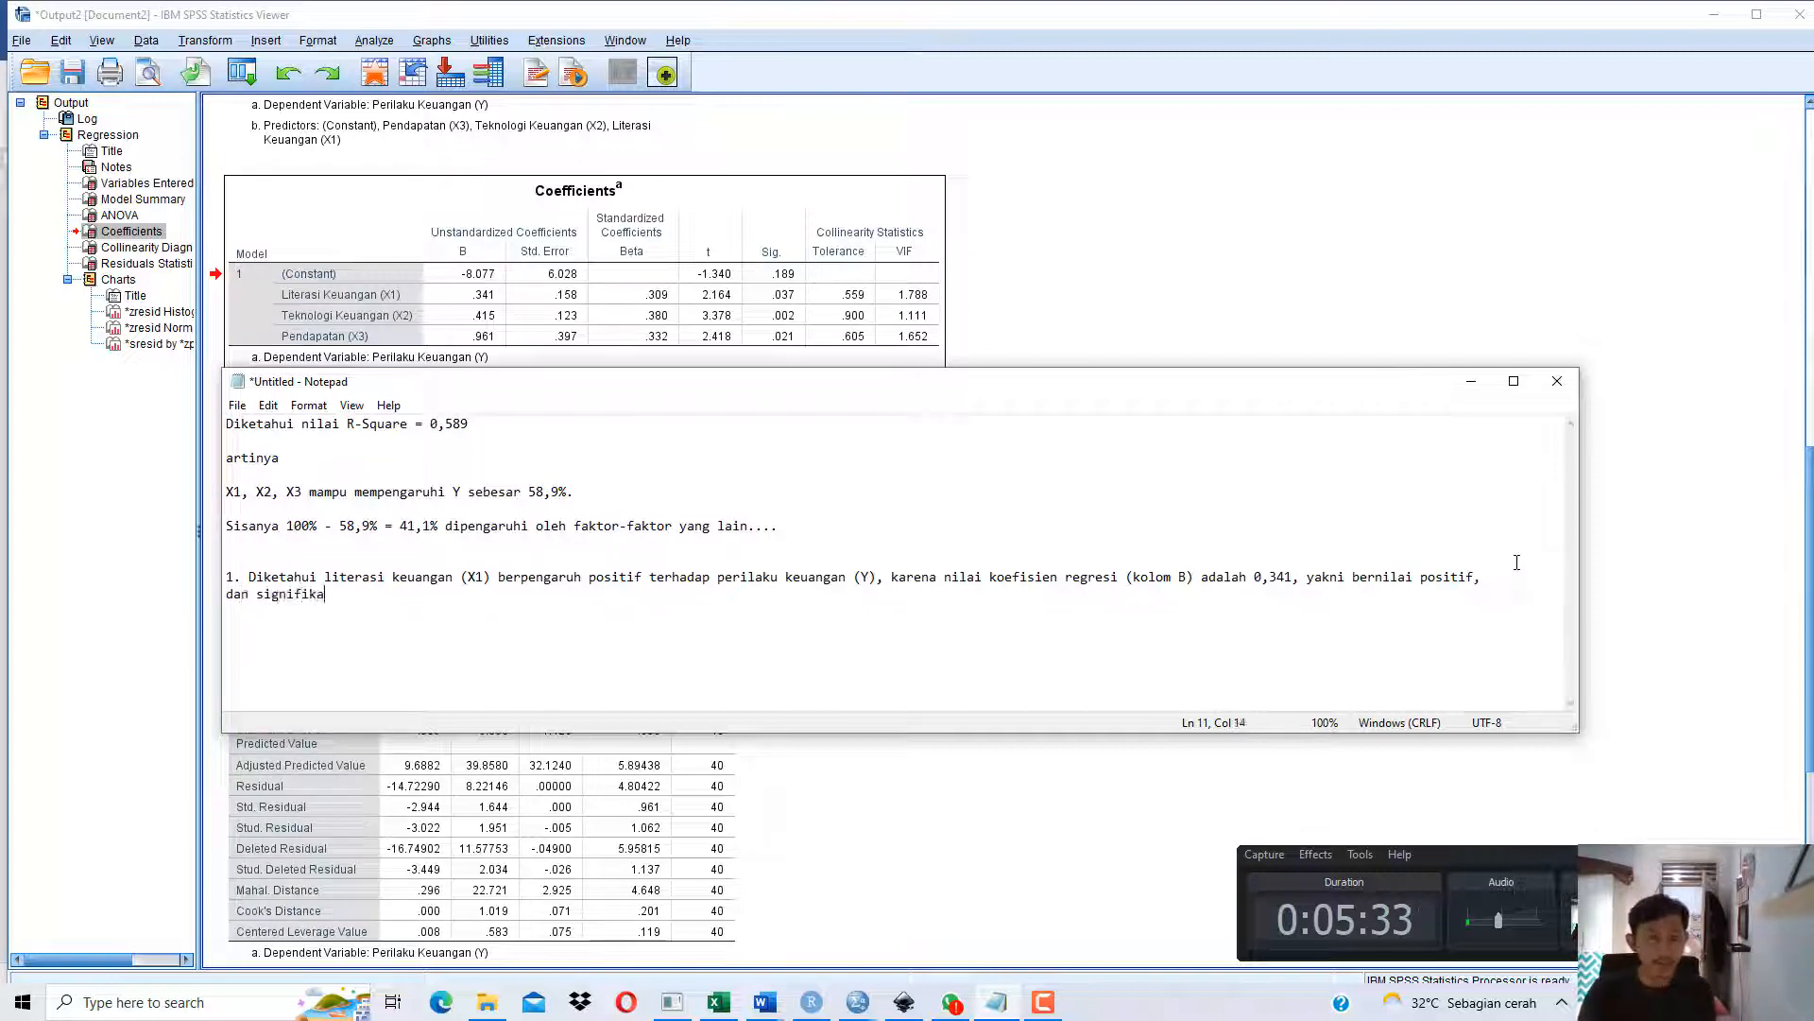
pyautogui.write('n, karena')
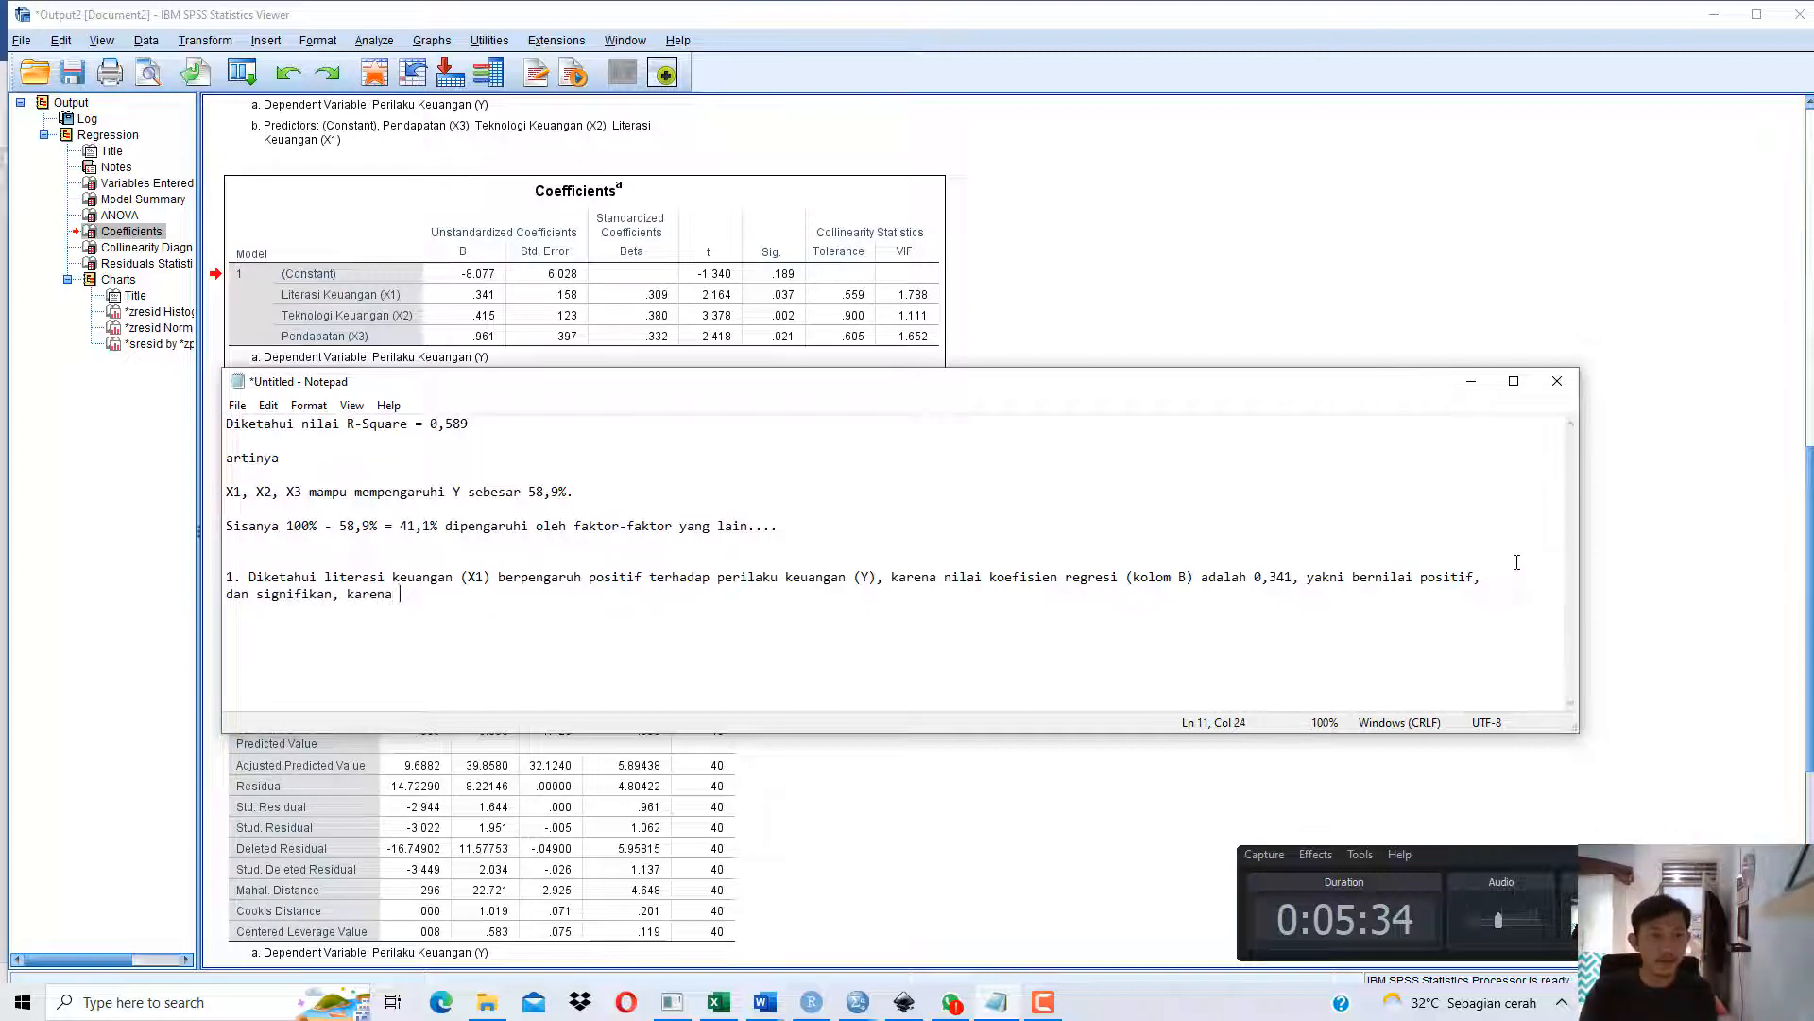
pyautogui.write(' nilai')
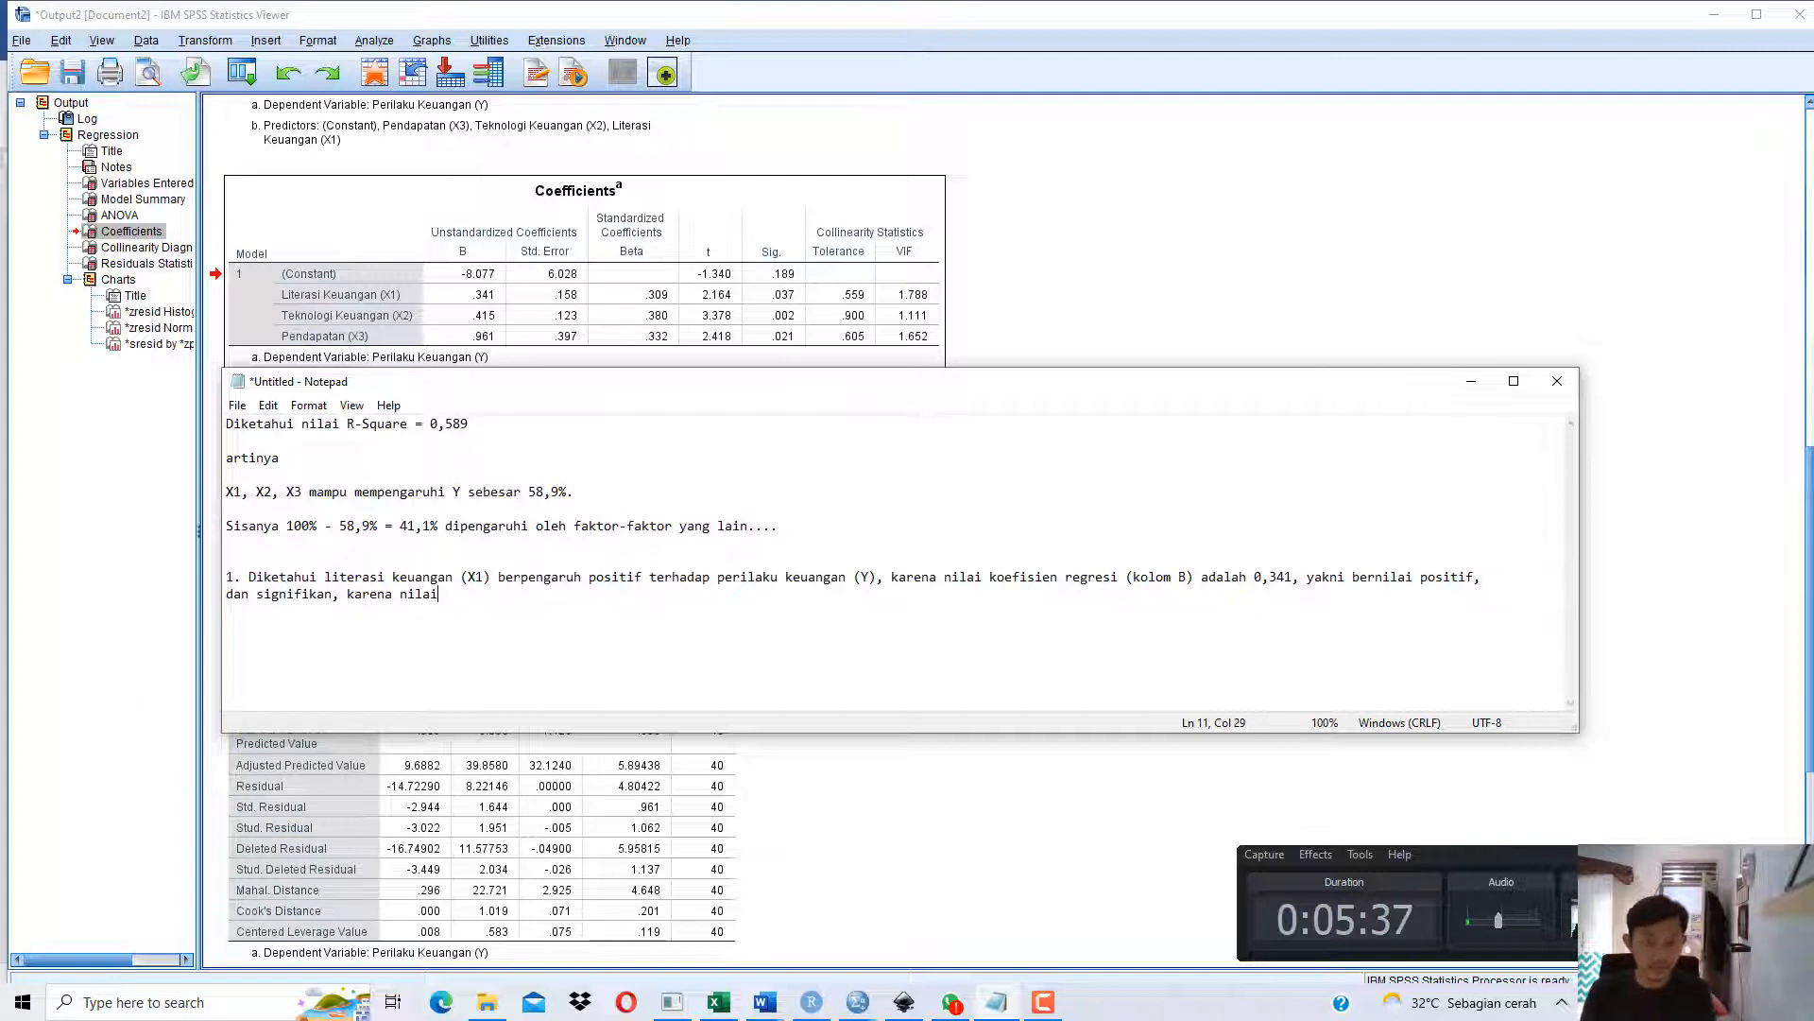
pyautogui.write(' Sig. = ')
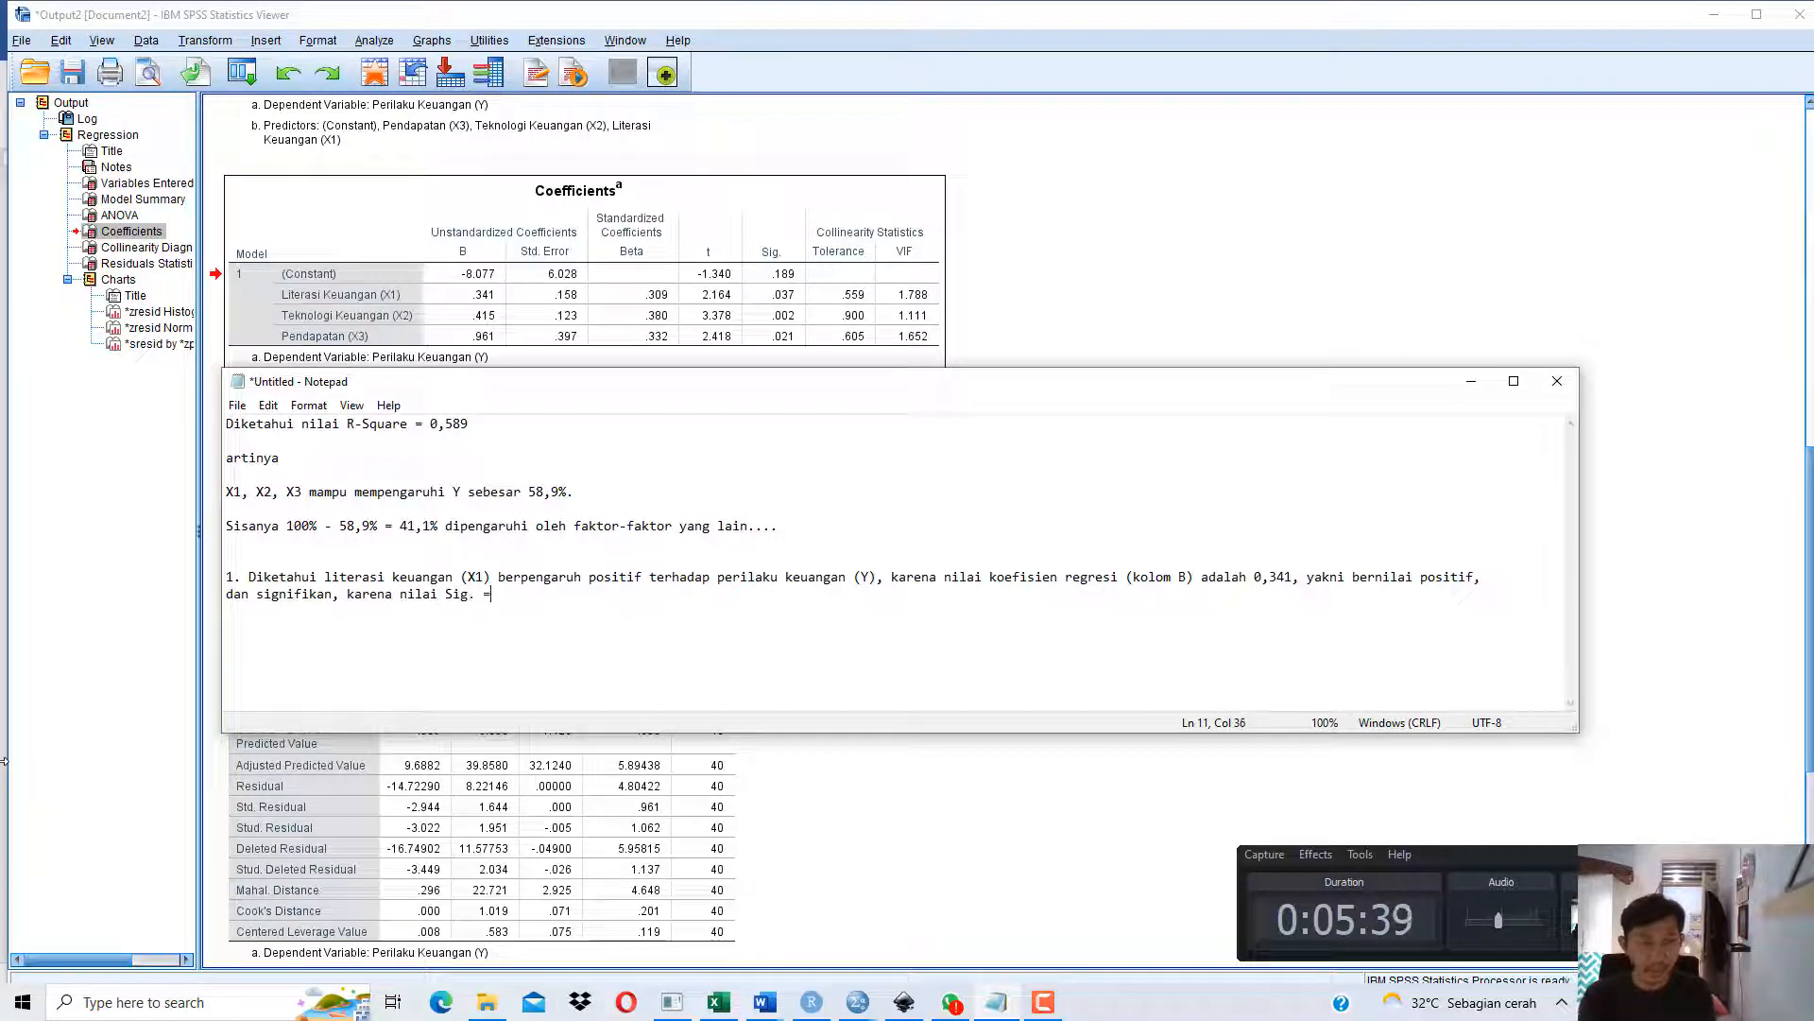
pyautogui.write('0,037 ')
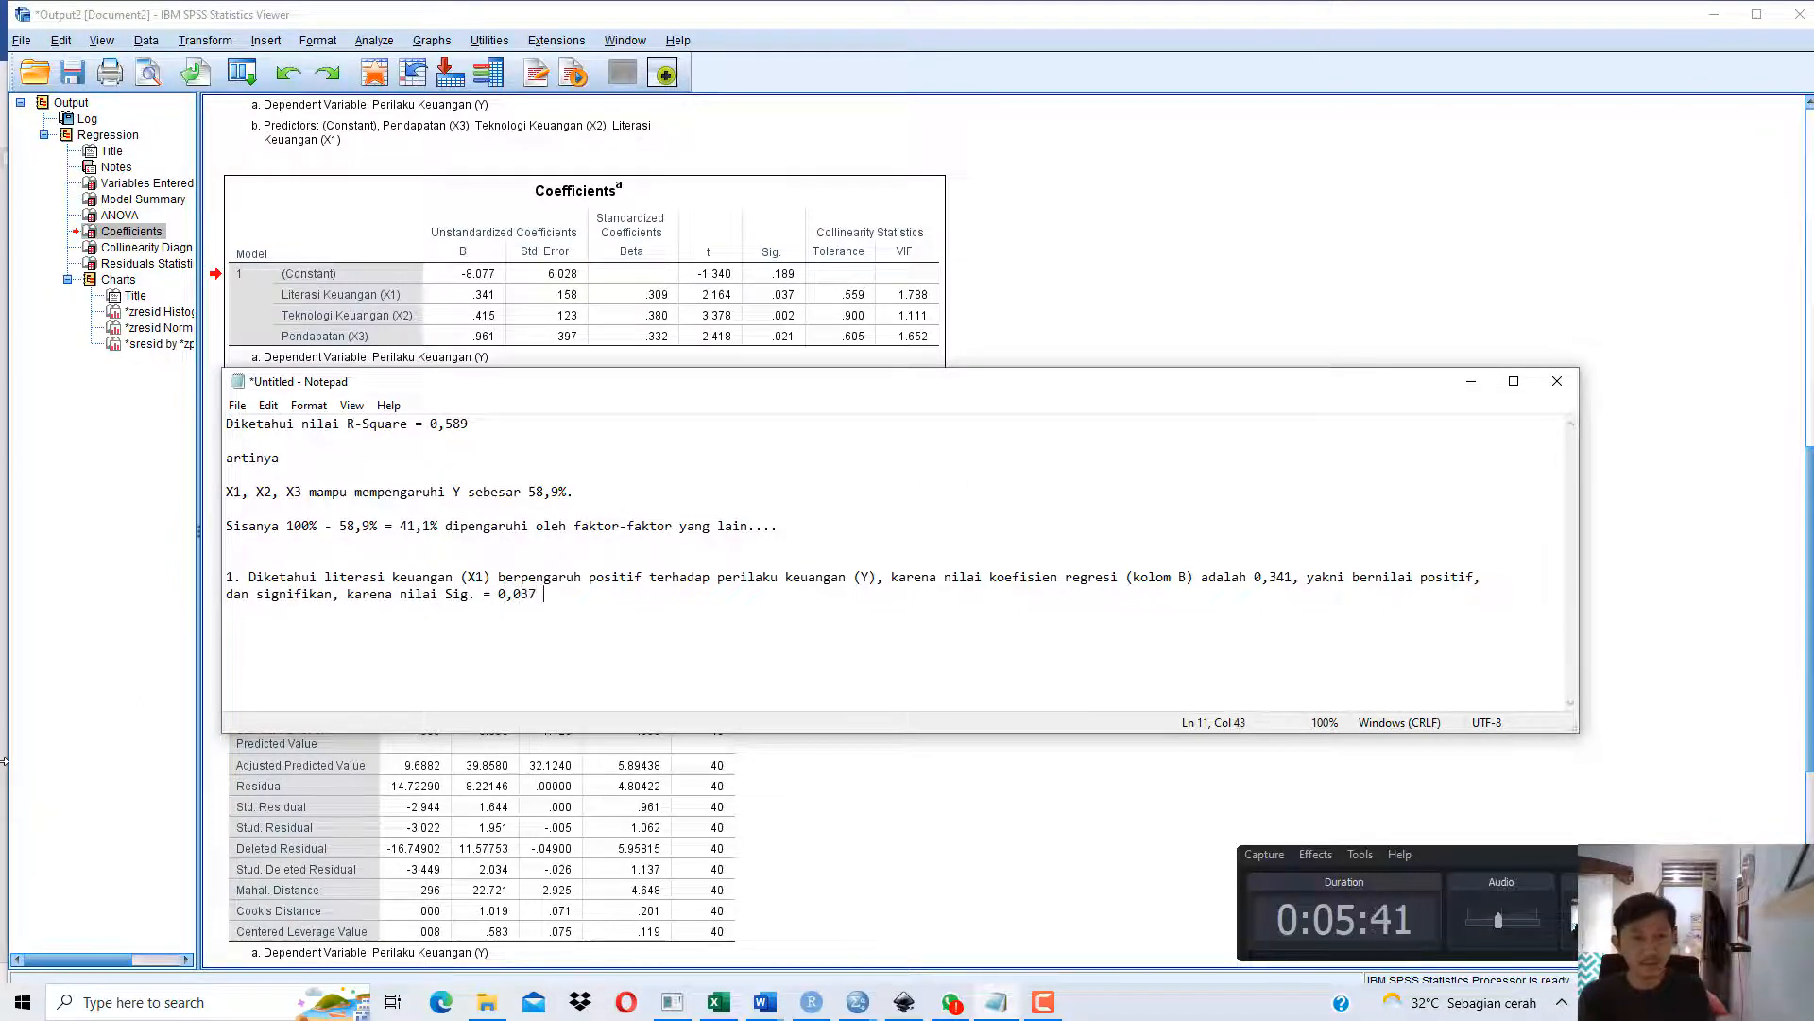
pyautogui.write('< 0,05.')
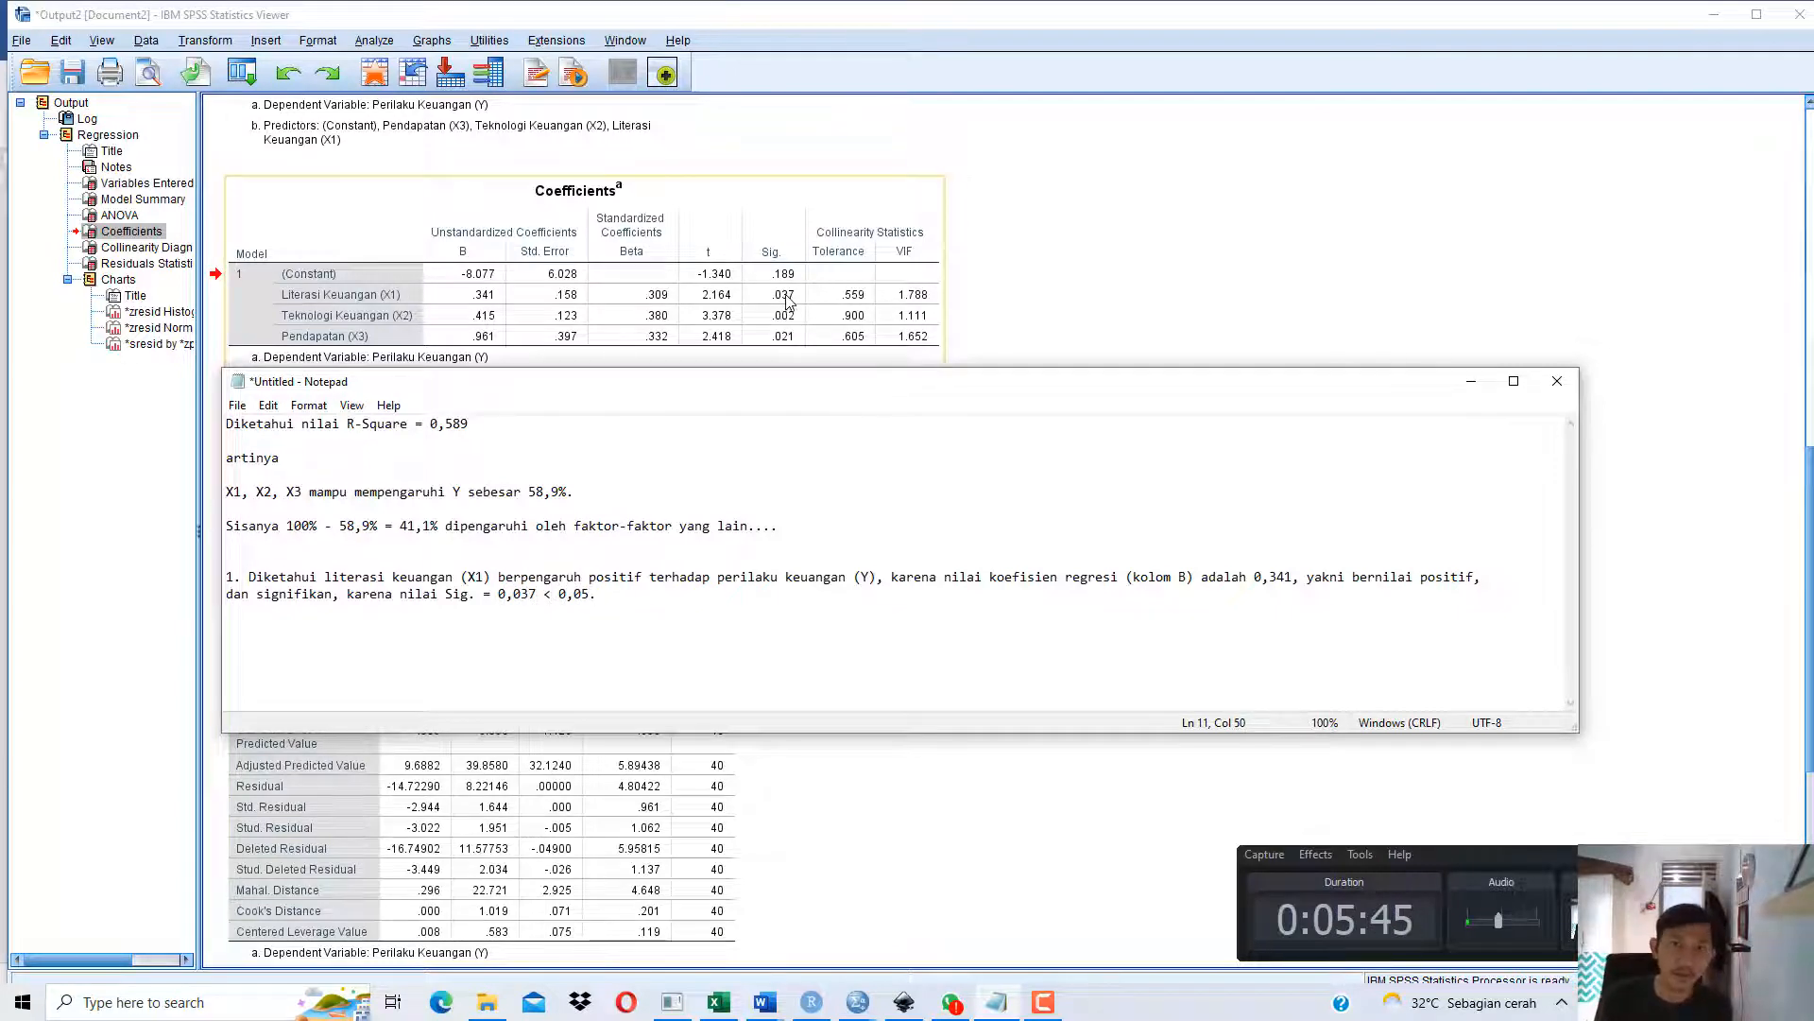
# Copy the whole of point 1 and paste it below the original, separated by a blank line.
pyautogui.moveTo(515, 593); pyautogui.dragTo(606, 587)
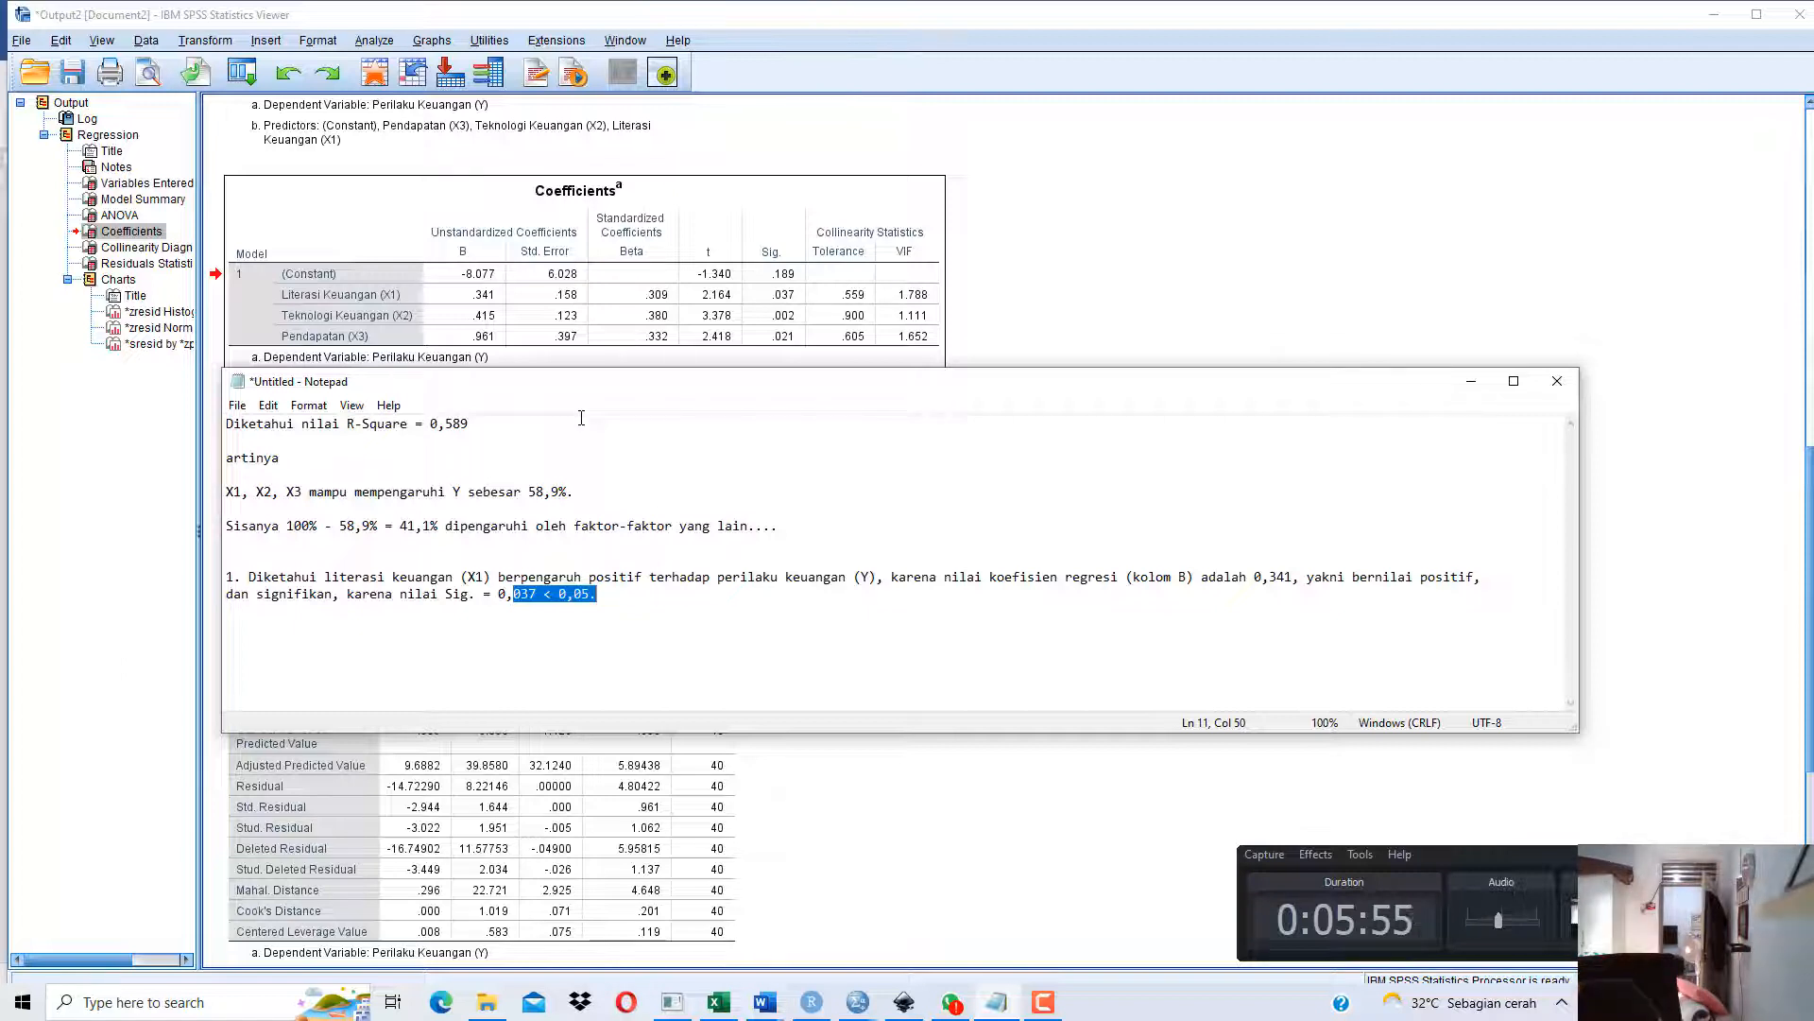
pyautogui.click(597, 594)
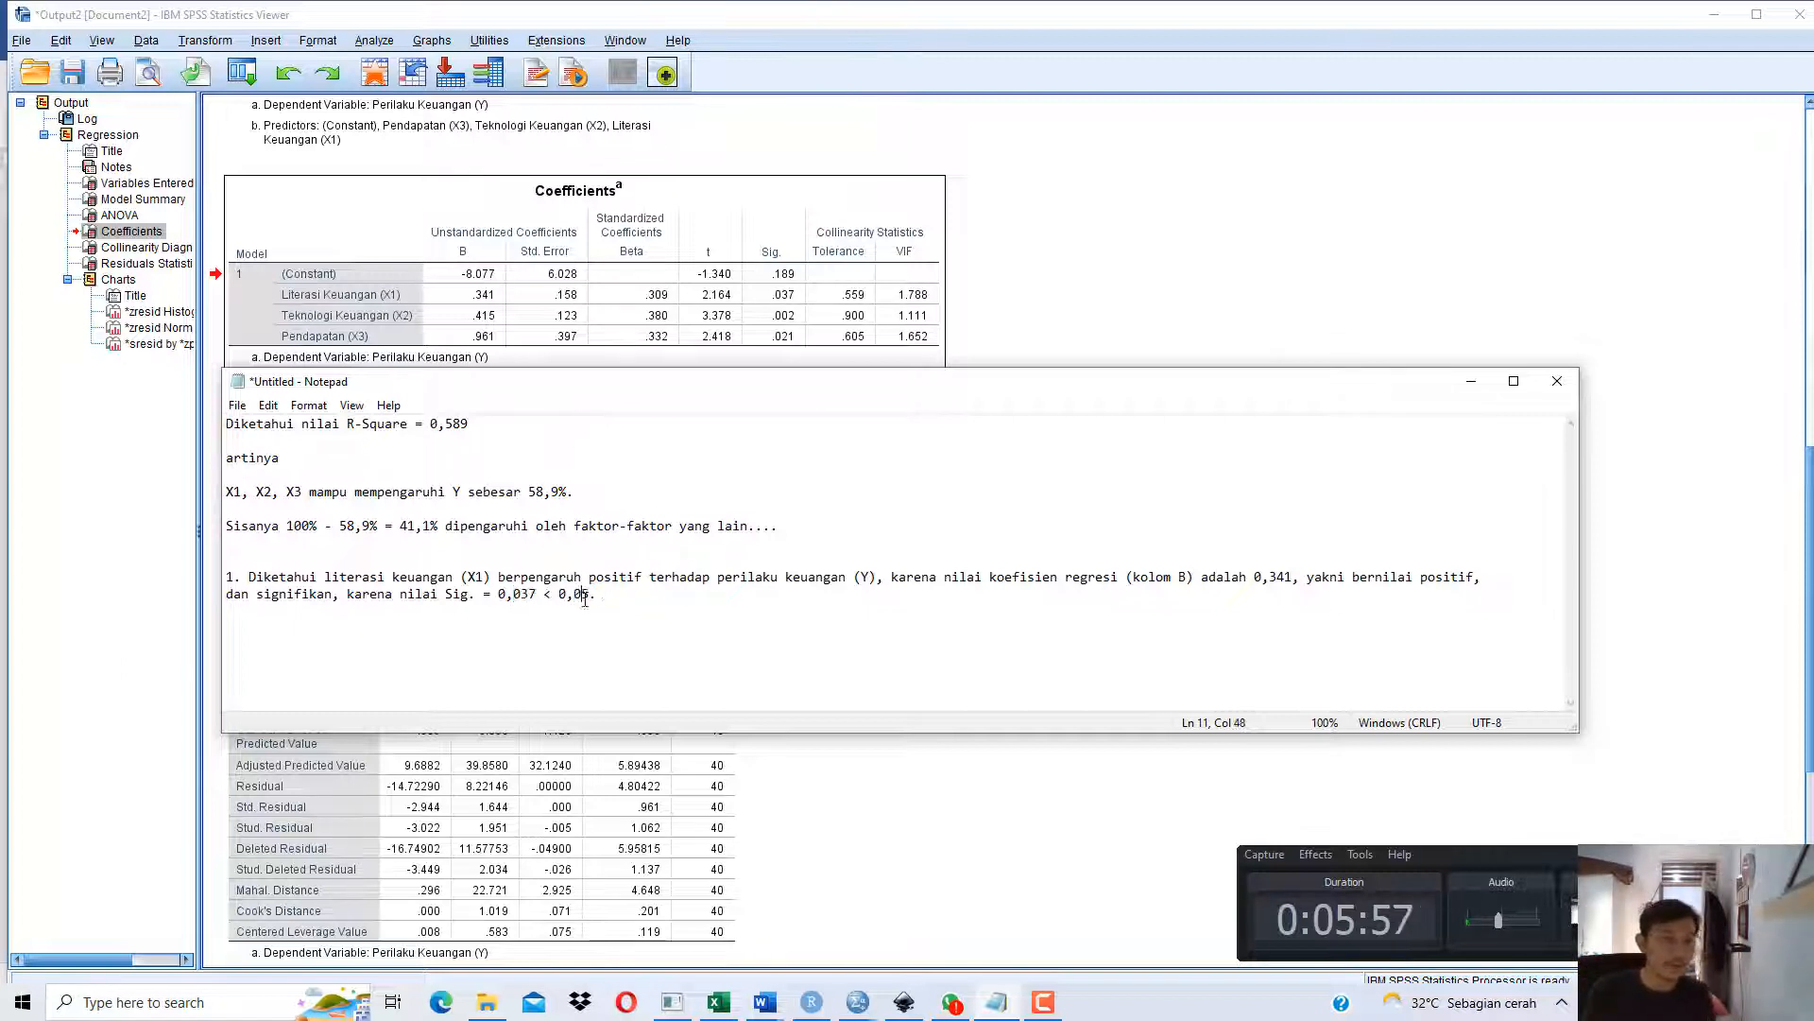
pyautogui.moveTo(597, 593); pyautogui.dragTo(226, 579)
pyautogui.hotkey('ctrl', 'c')
pyautogui.click(285, 645)
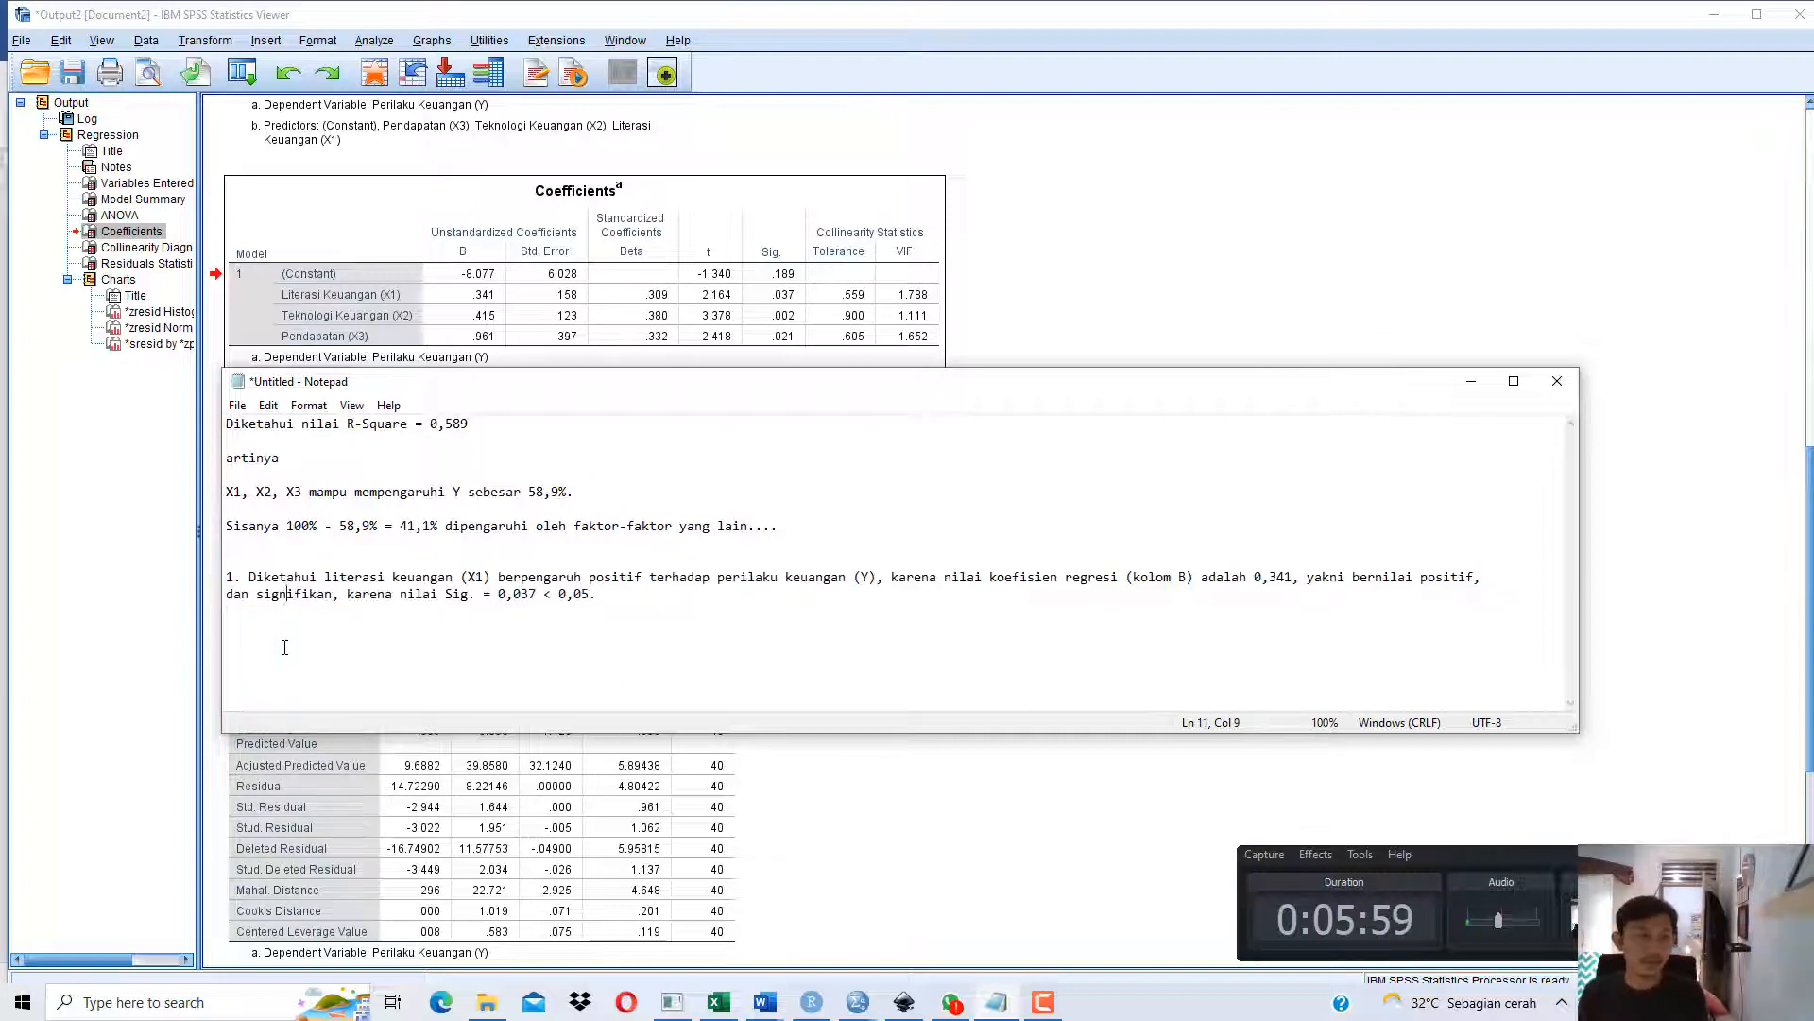
pyautogui.hotkey('ctrl', 'v')
pyautogui.hotkey('ctrl', 'z')
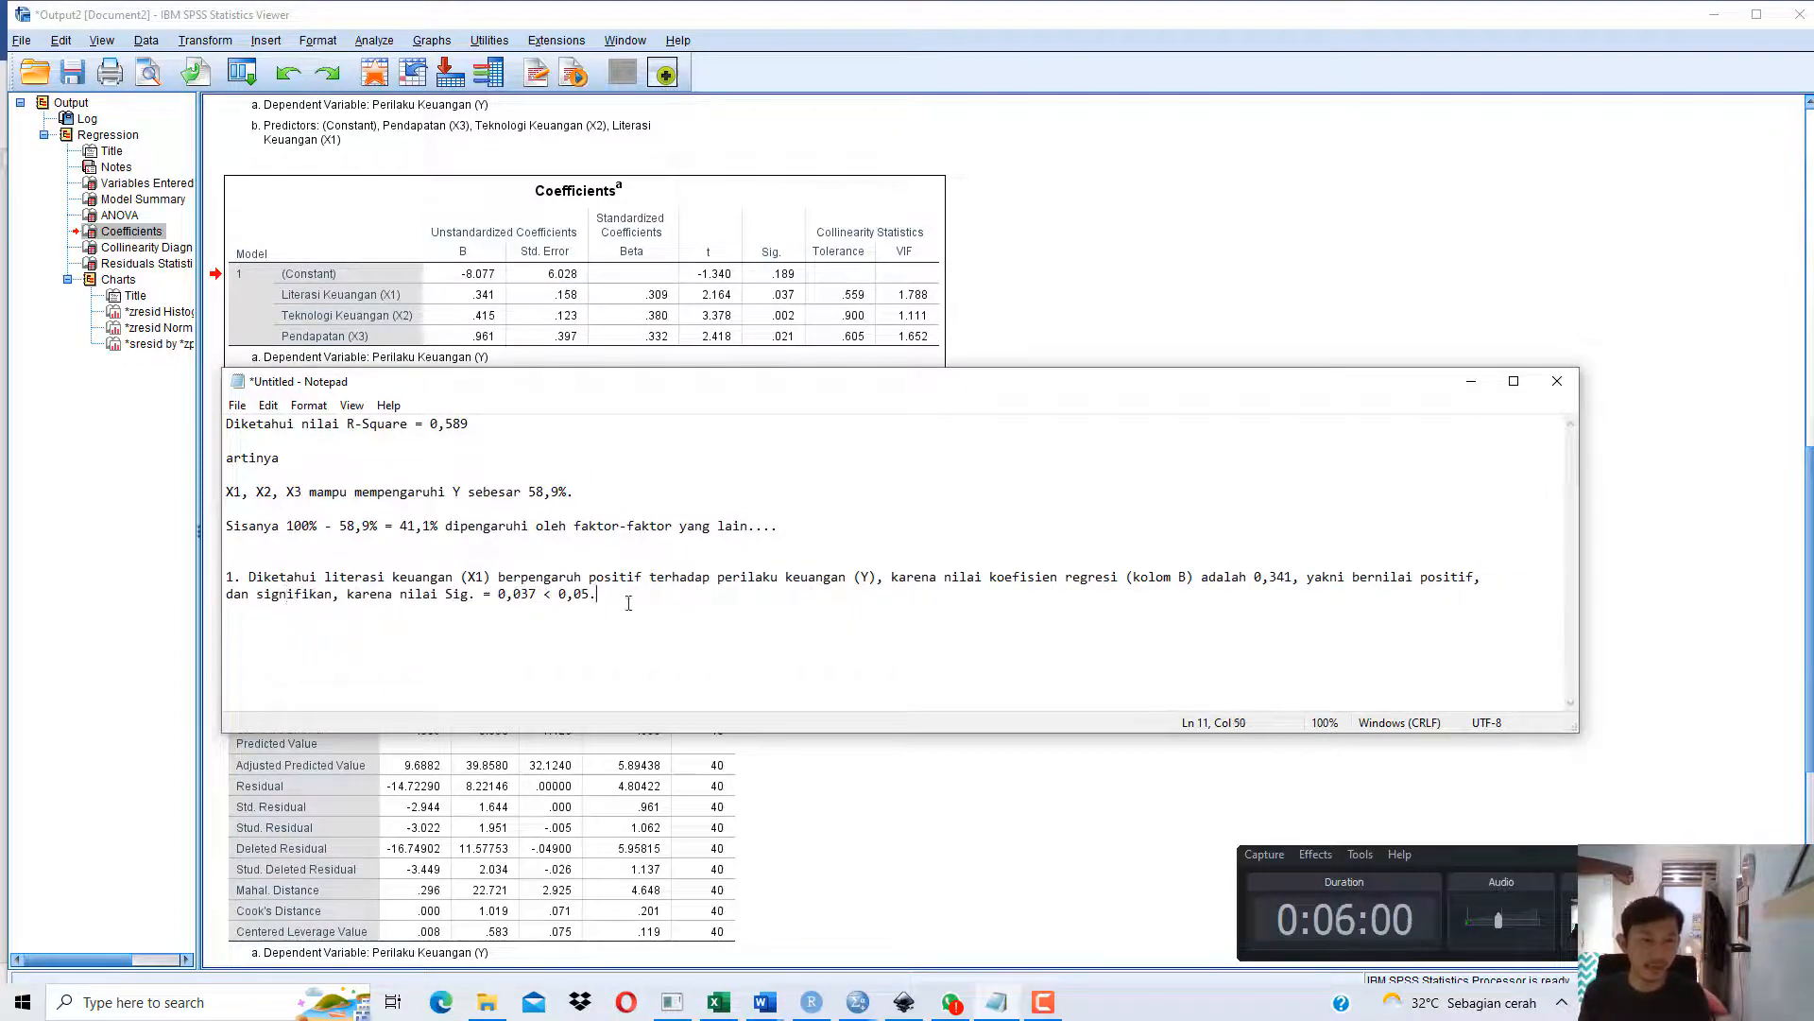
pyautogui.press('Return')
pyautogui.press('Return')
pyautogui.hotkey('ctrl', 'v')
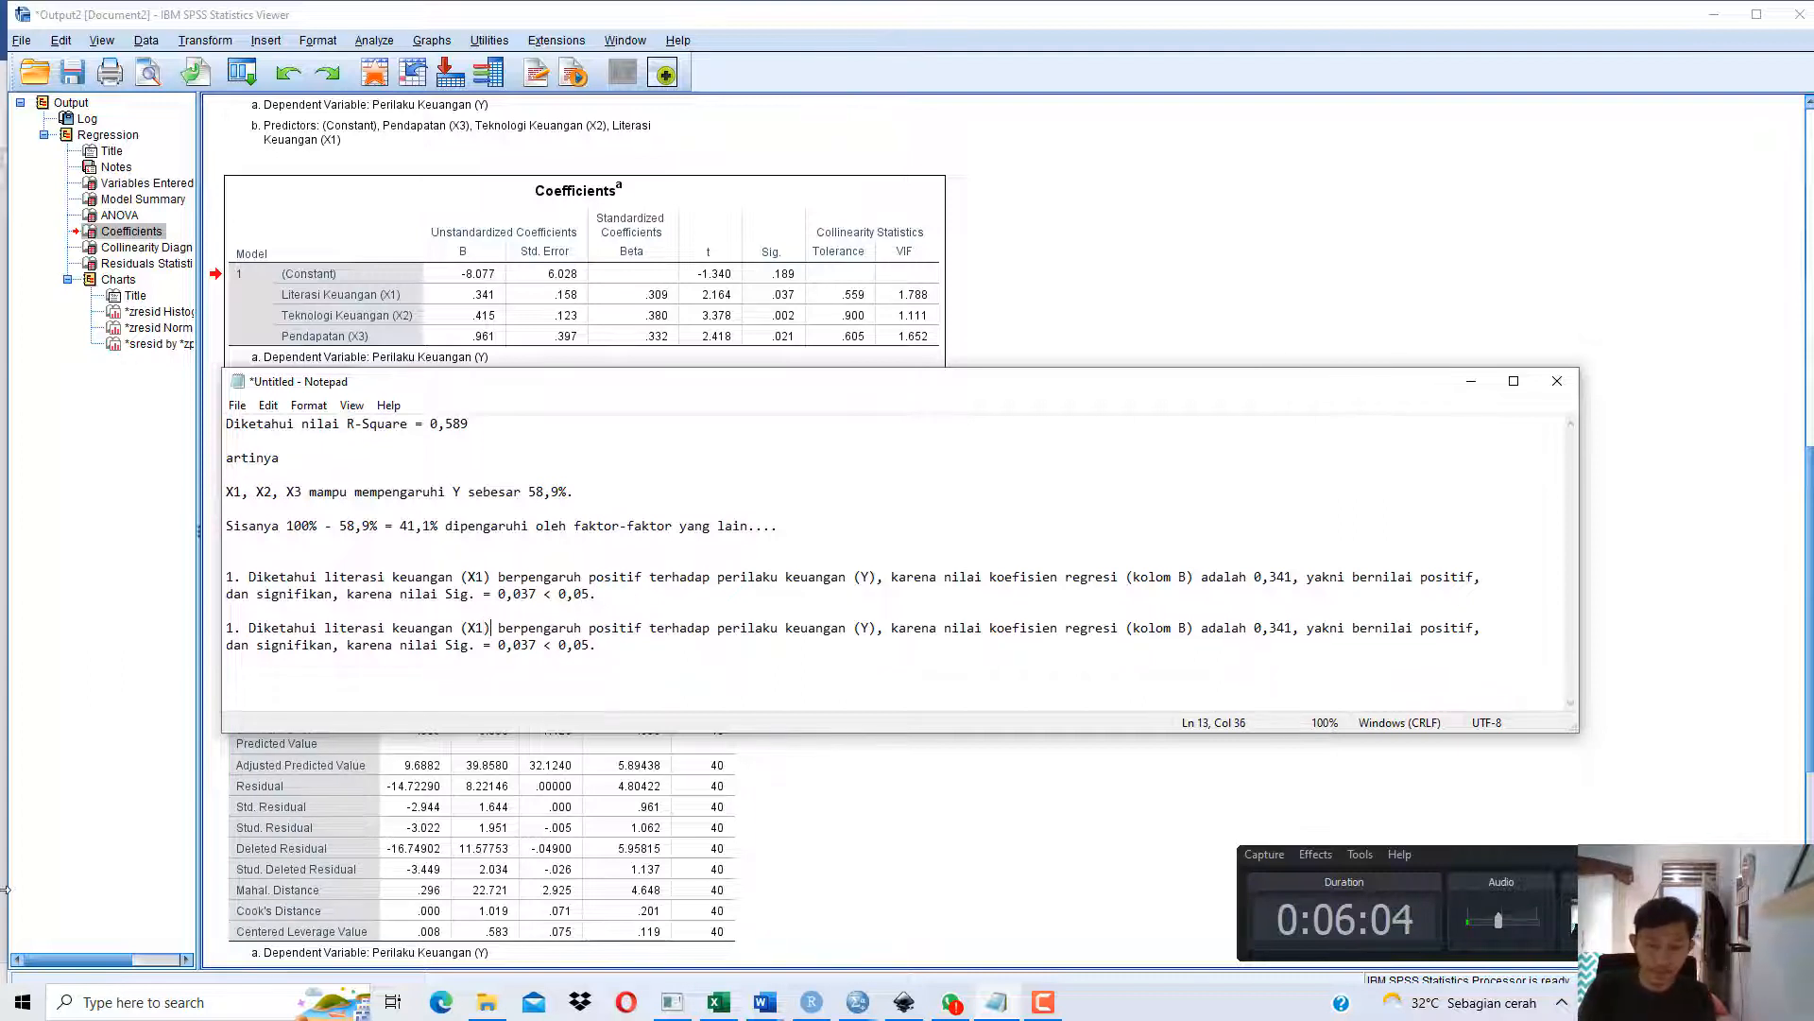
# Replace "literasi keuangan (X1)" in the pasted copy with "teknologi keuangan (X2)".
pyautogui.press('BackSpace')
pyautogui.press('BackSpace')
pyautogui.press('BackSpace')
pyautogui.press('BackSpace')
pyautogui.press('BackSpace')
pyautogui.press('BackSpace')
pyautogui.press('BackSpace')
pyautogui.press('BackSpace')
pyautogui.press('BackSpace')
pyautogui.press('BackSpace')
pyautogui.press('BackSpace')
pyautogui.press('BackSpace')
pyautogui.press('BackSpace')
pyautogui.press('BackSpace')
pyautogui.press('BackSpace')
pyautogui.press('BackSpace')
pyautogui.press('BackSpace')
pyautogui.press('BackSpace')
pyautogui.press('BackSpace')
pyautogui.press('BackSpace')
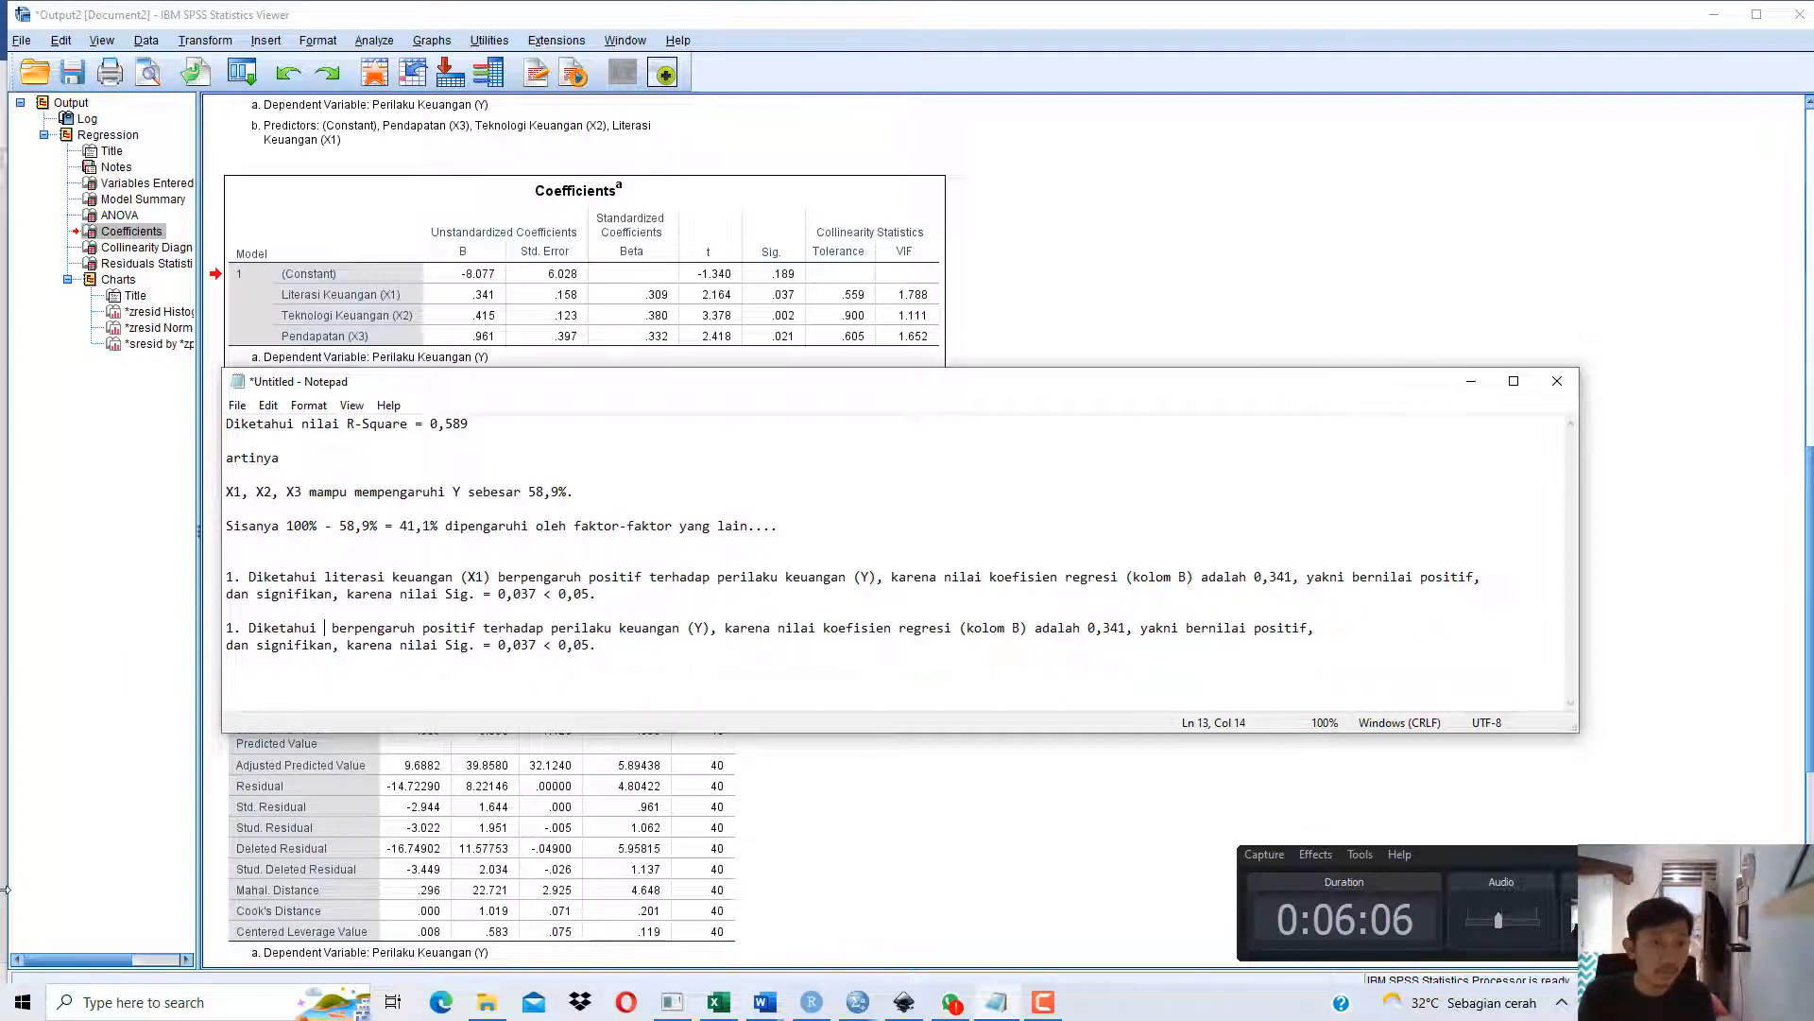
pyautogui.write('teknologi k')
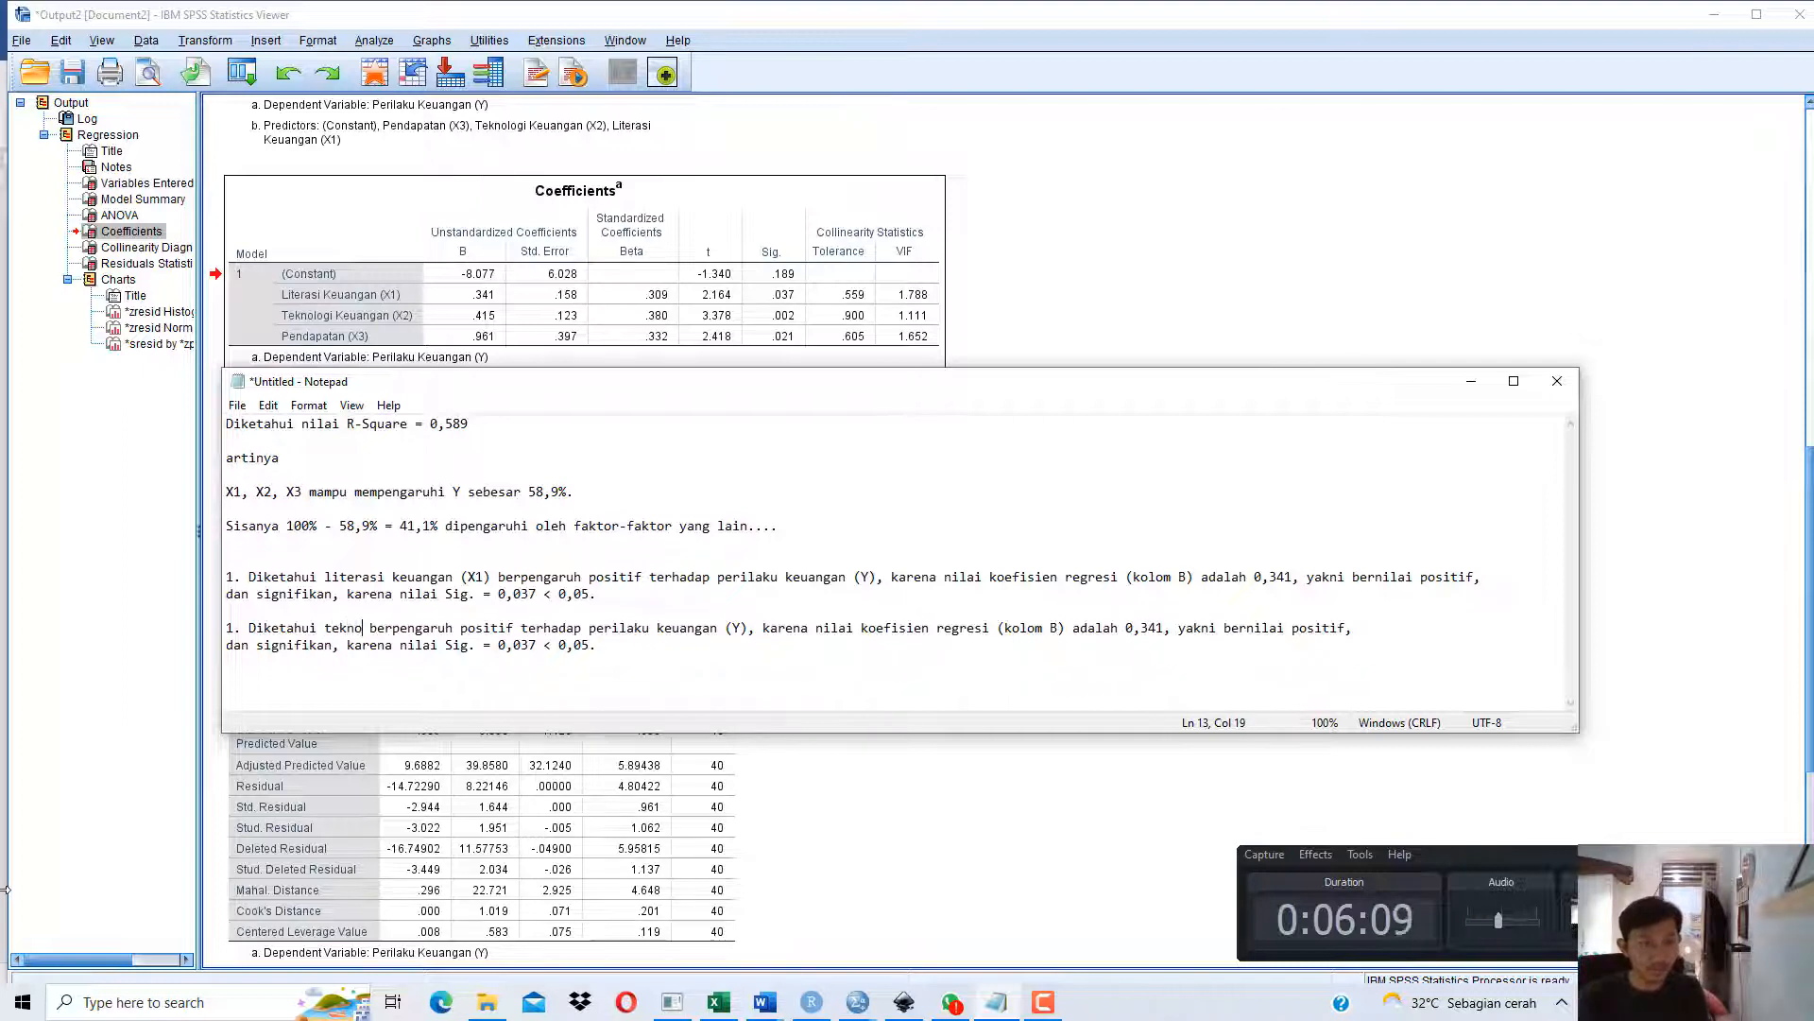
pyautogui.write('euangan (X2)')
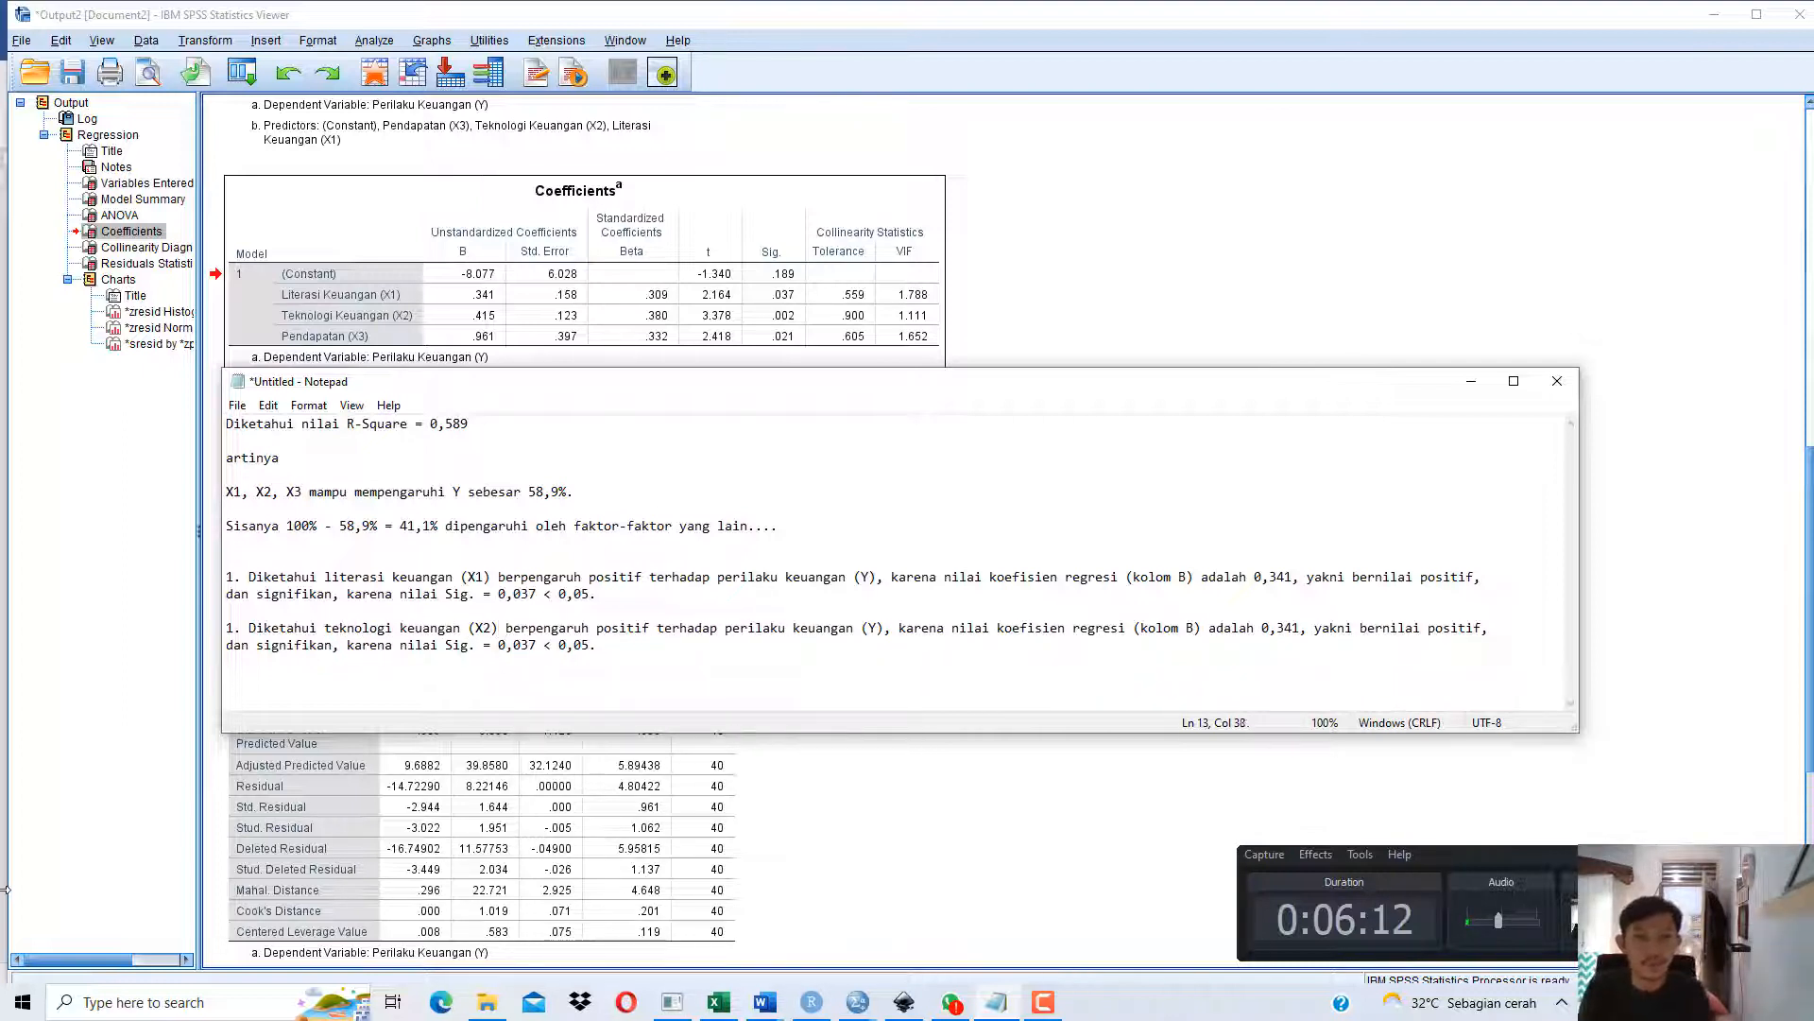
# Change the regression coefficient in the teknologi keuangan (X2) point to 0,415.
pyautogui.press('Right')
pyautogui.press('Right')
pyautogui.press('Right')
pyautogui.press('Right')
pyautogui.press('Right')
pyautogui.press('Right')
pyautogui.press('Right')
pyautogui.press('Right')
pyautogui.press('Right')
pyautogui.press('Right')
pyautogui.press('Right')
pyautogui.press('Right')
pyautogui.press('Right')
pyautogui.press('Right')
pyautogui.press('Right')
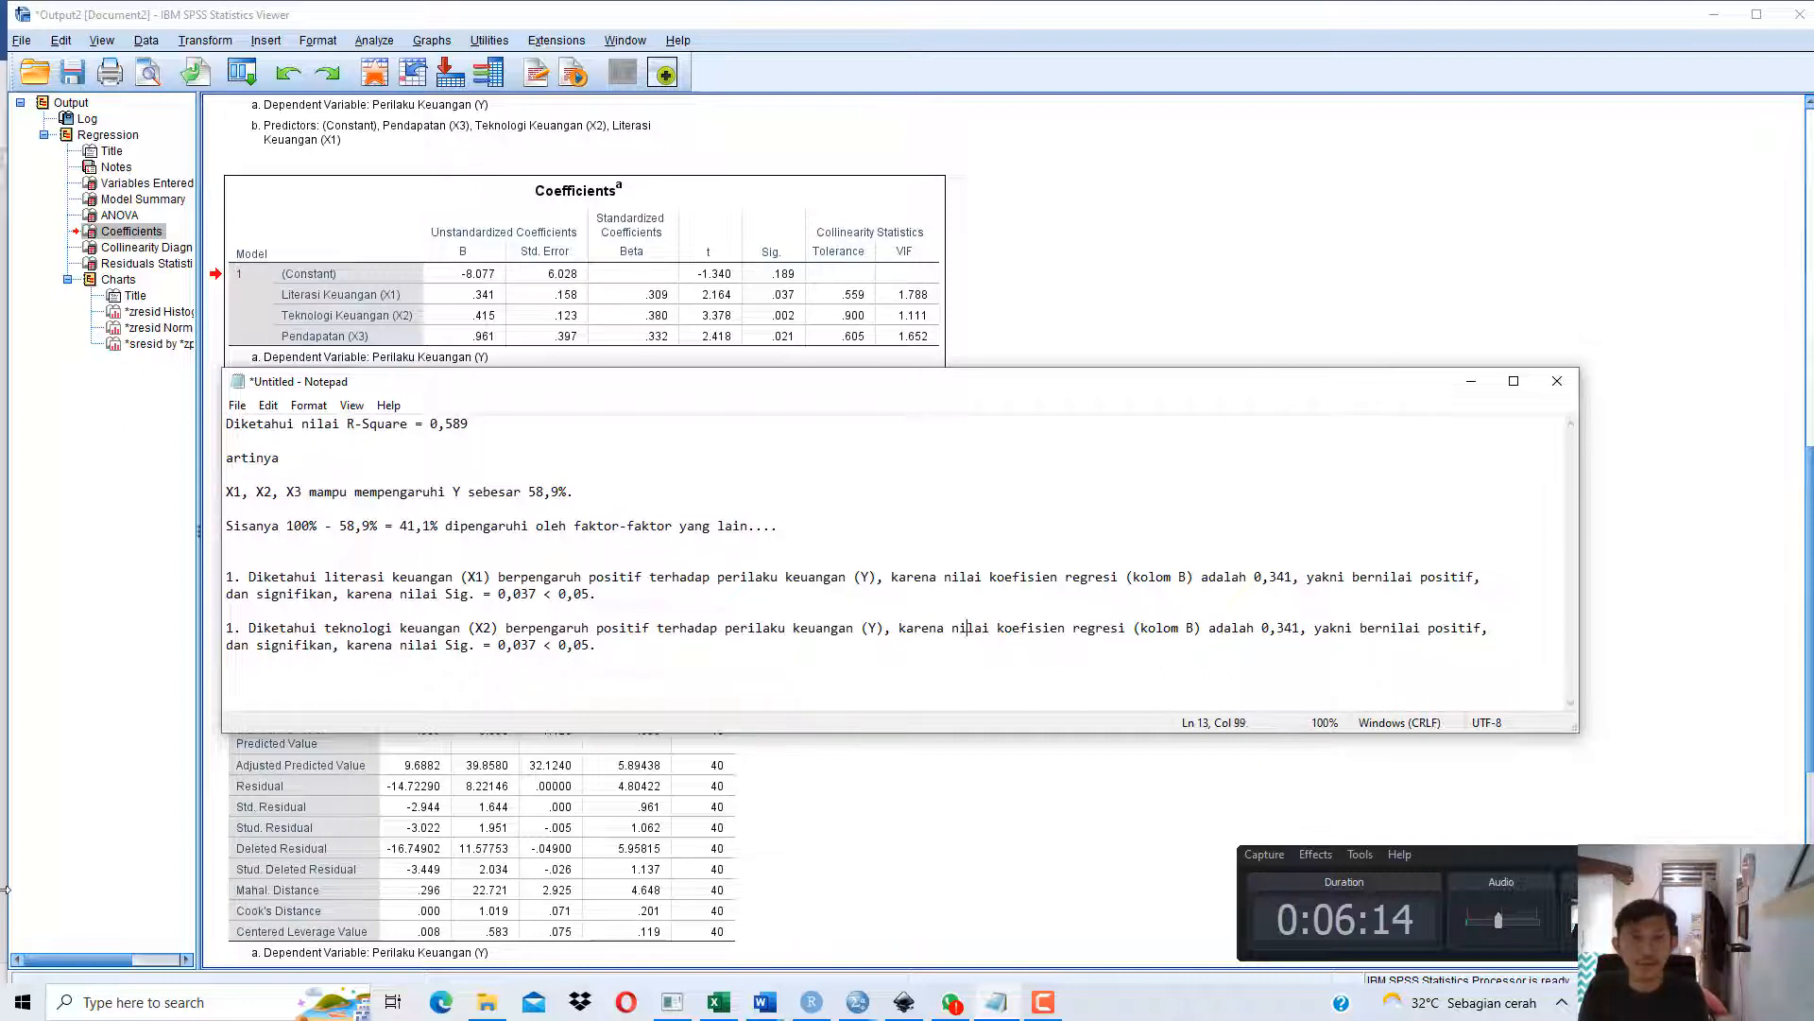
pyautogui.press('Right')
pyautogui.press('Right')
pyautogui.press('Right')
pyautogui.press('Right')
pyautogui.press('Right')
pyautogui.press('Right')
pyautogui.press('Right')
pyautogui.press('Right')
pyautogui.press('Right')
pyautogui.press('Right')
pyautogui.press('Right')
pyautogui.press('Right')
pyautogui.press('Right')
pyautogui.press('Right')
pyautogui.press('Right')
pyautogui.press('Right')
pyautogui.press('Right')
pyautogui.press('Right')
pyautogui.press('Right')
pyautogui.press('Right')
pyautogui.press('Right')
pyautogui.press('Right')
pyautogui.press('Right')
pyautogui.press('Right')
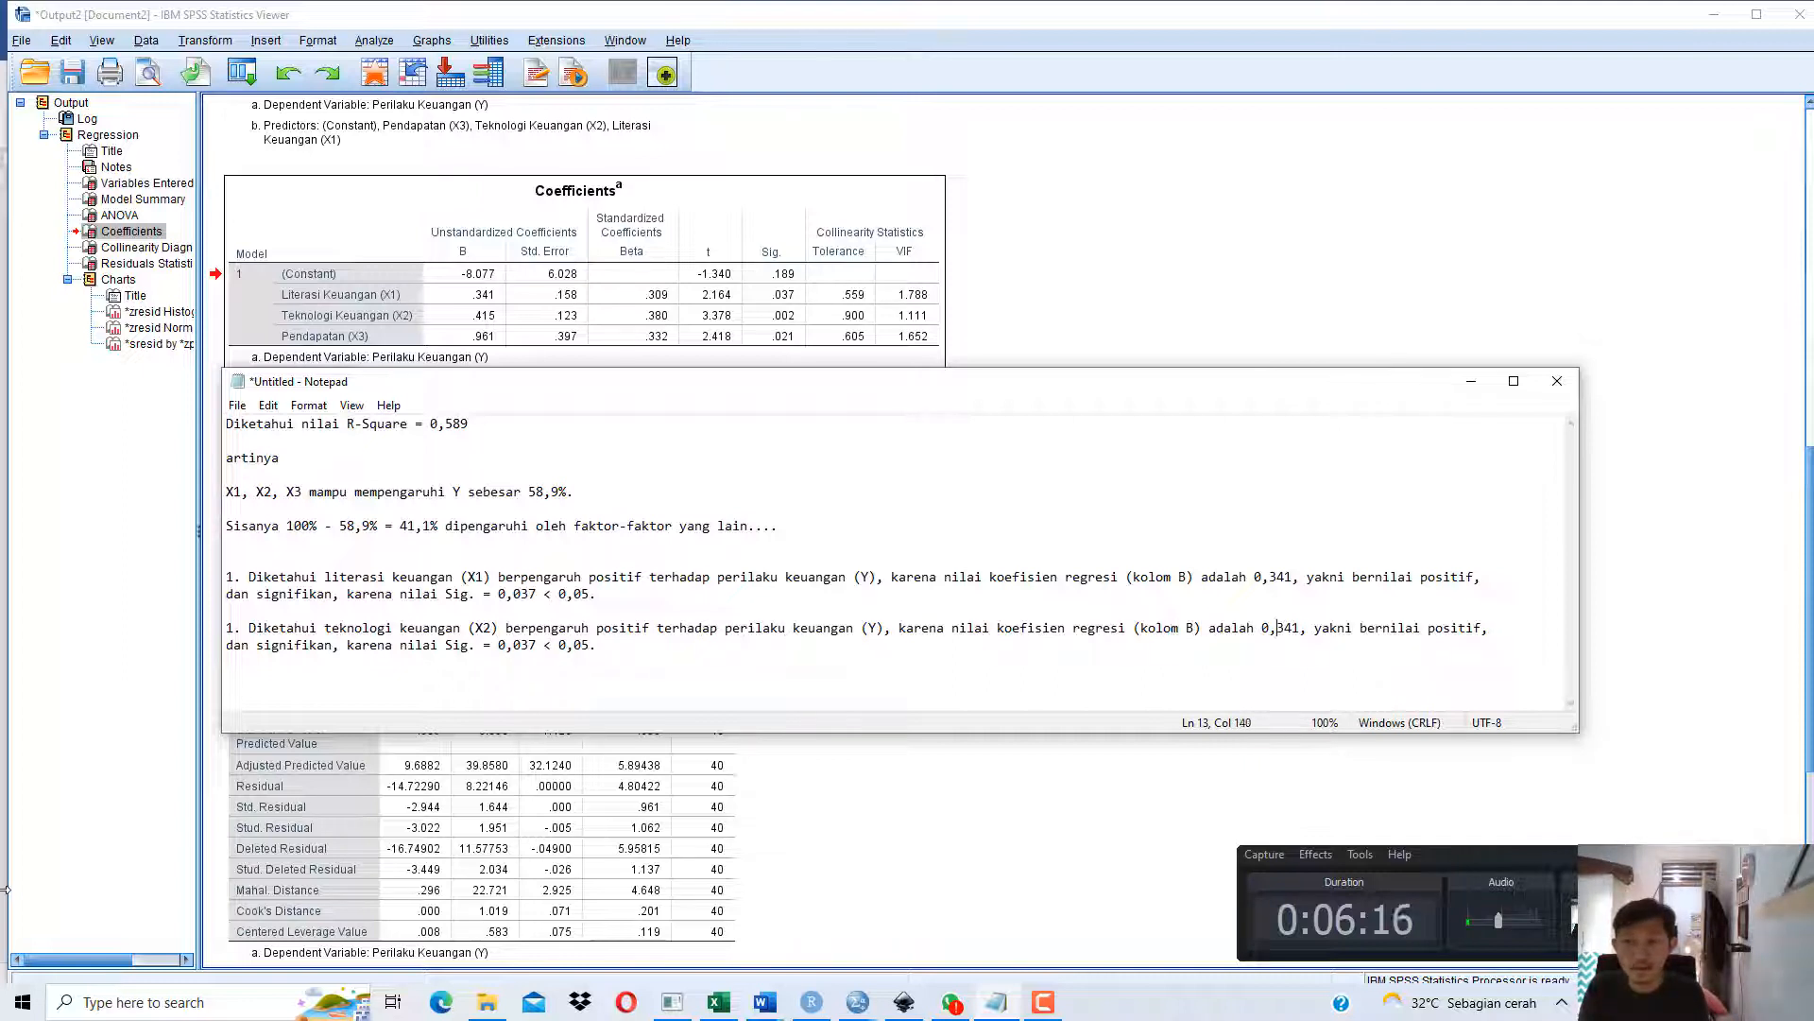
pyautogui.hotkey('shift', 'Right')
pyautogui.hotkey('shift', 'Right')
pyautogui.hotkey('shift', 'Right')
pyautogui.write('415')
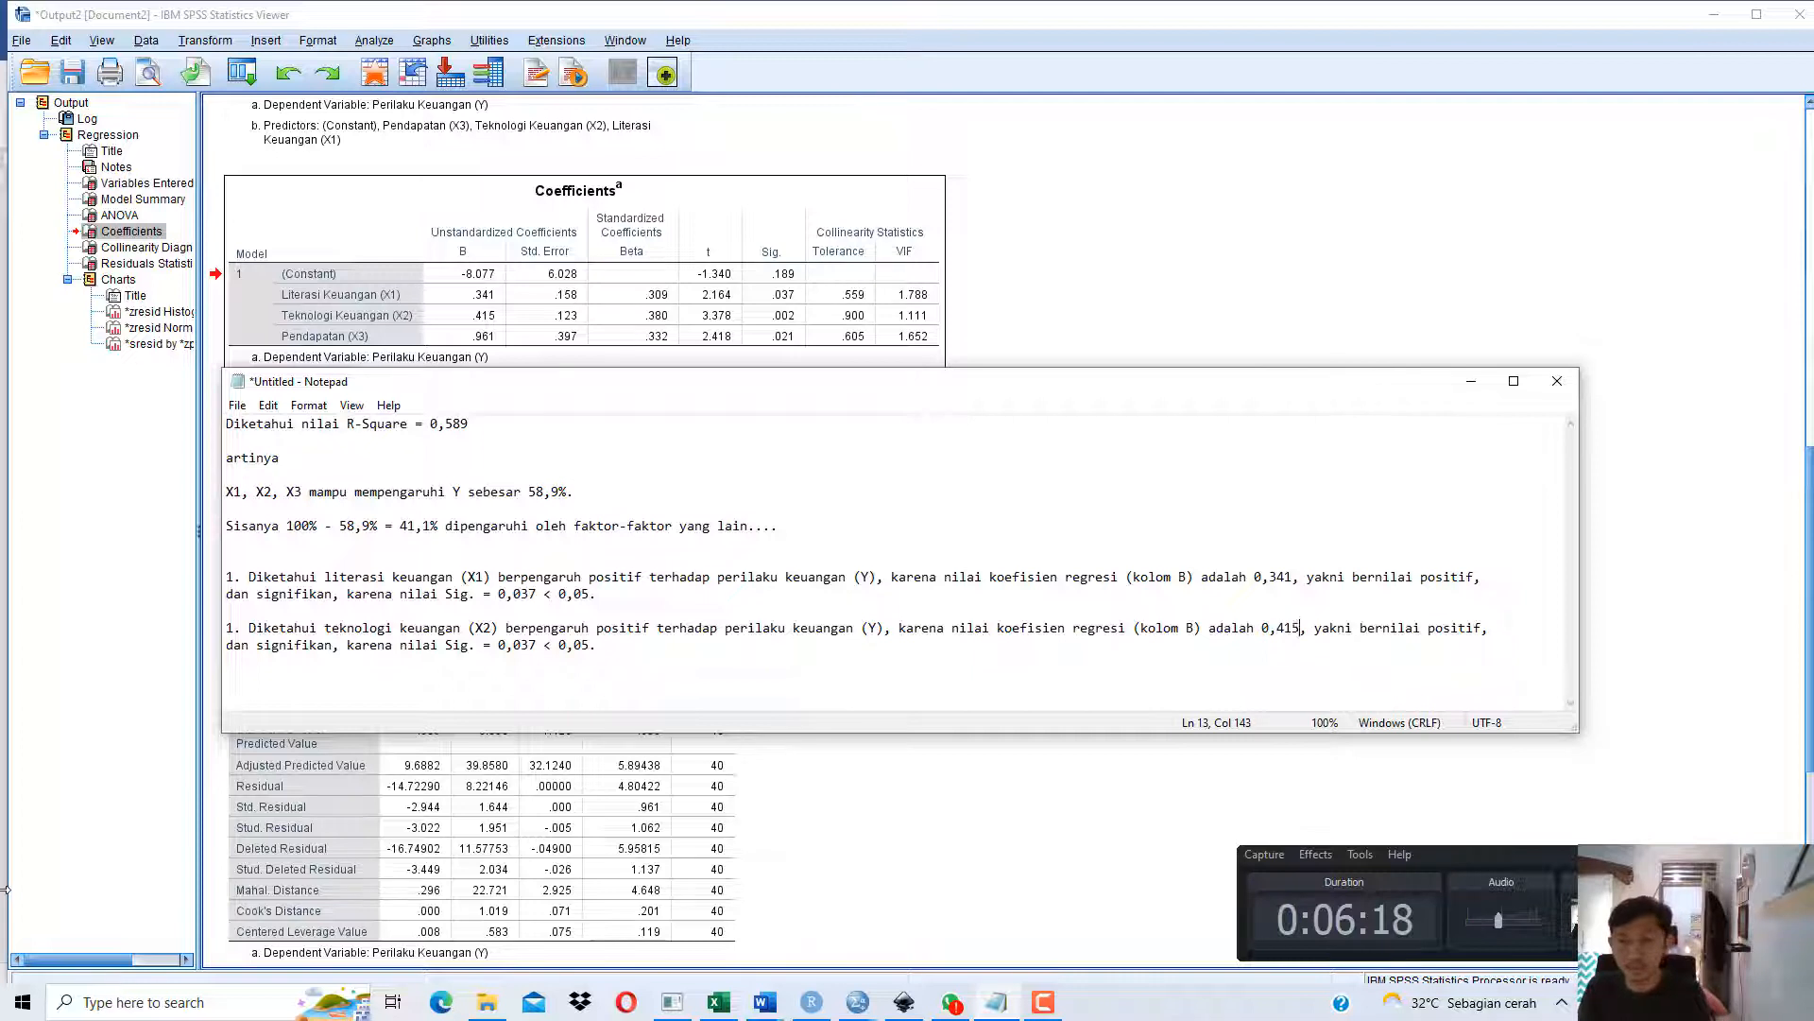
# Change the Sig. value in the teknologi keuangan (X2) point to 0,002.
pyautogui.press('Right')
pyautogui.press('Right')
pyautogui.press('Right')
pyautogui.press('Right')
pyautogui.press('Right')
pyautogui.press('Right')
pyautogui.press('Right')
pyautogui.press('Right')
pyautogui.press('Right')
pyautogui.press('Right')
pyautogui.press('Right')
pyautogui.press('Right')
pyautogui.press('Right')
pyautogui.press('Right')
pyautogui.press('Right')
pyautogui.press('Right')
pyautogui.press('Right')
pyautogui.press('Right')
pyautogui.press('Right')
pyautogui.press('Right')
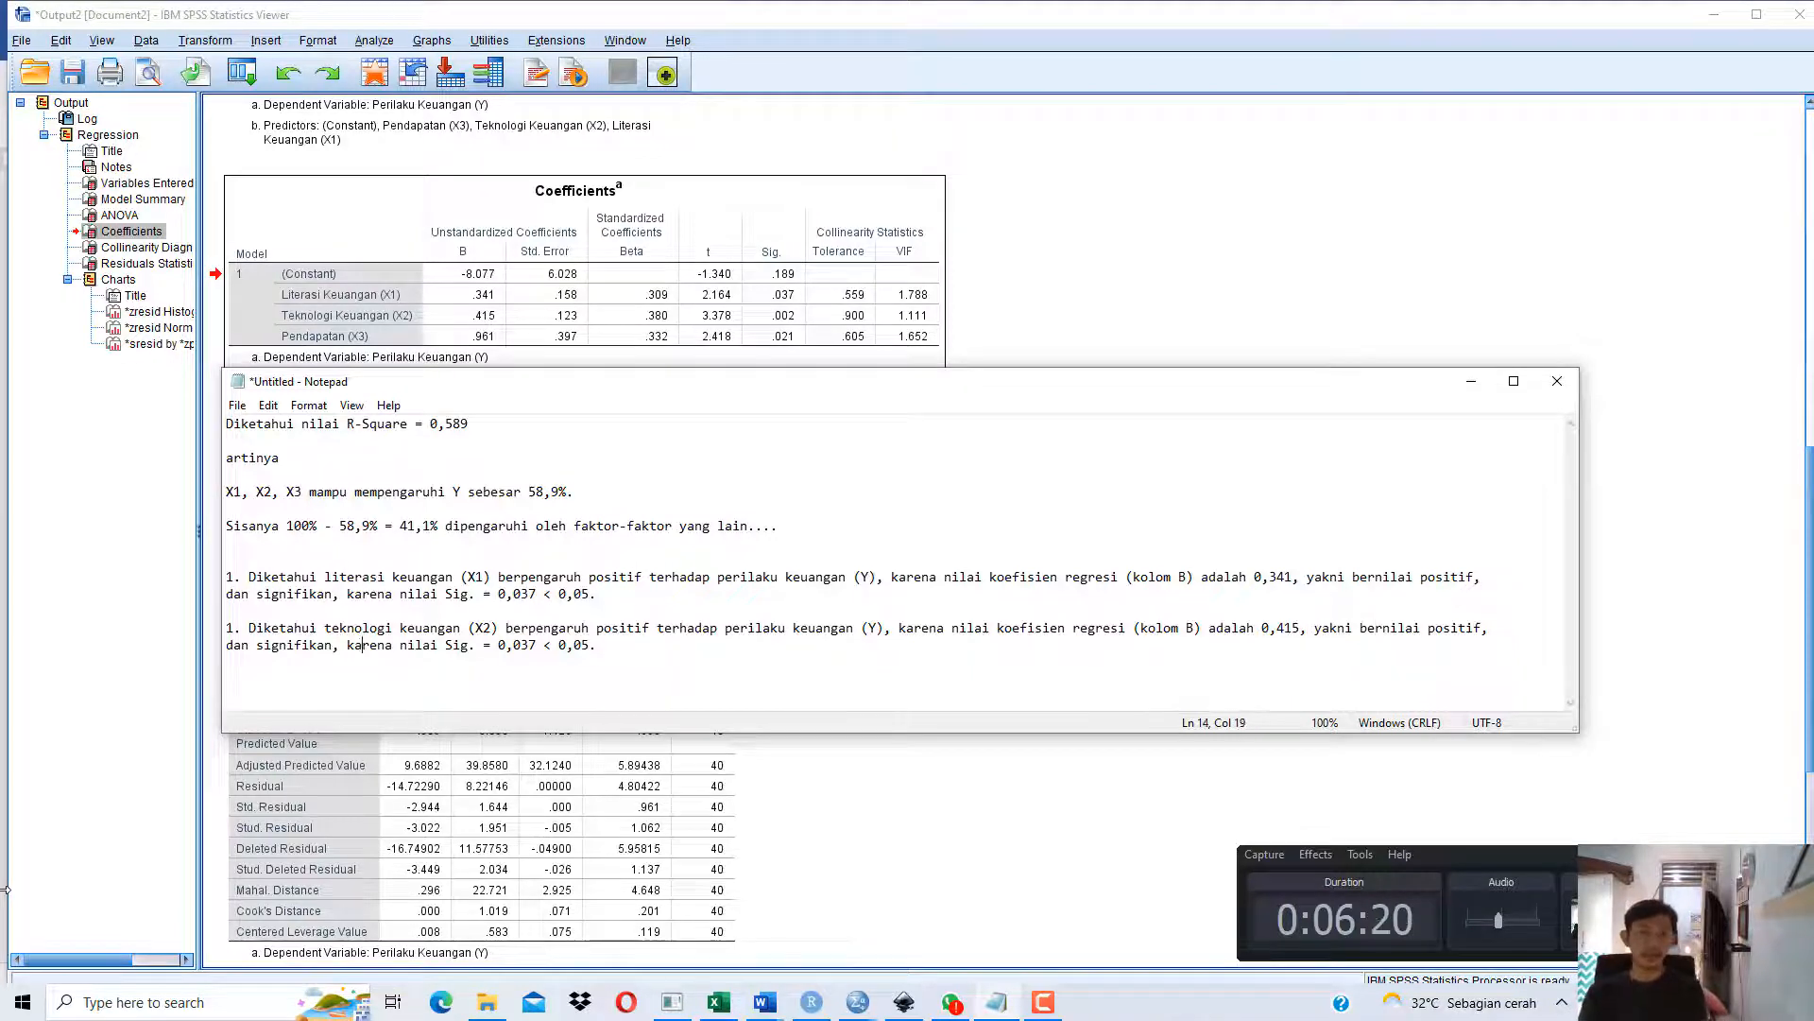
pyautogui.press('Right')
pyautogui.press('Right')
pyautogui.press('Right')
pyautogui.press('Right')
pyautogui.press('Right')
pyautogui.press('Right')
pyautogui.press('Right')
pyautogui.press('Right')
pyautogui.press('Right')
pyautogui.press('Right')
pyautogui.press('Right')
pyautogui.press('Right')
pyautogui.press('Right')
pyautogui.press('Right')
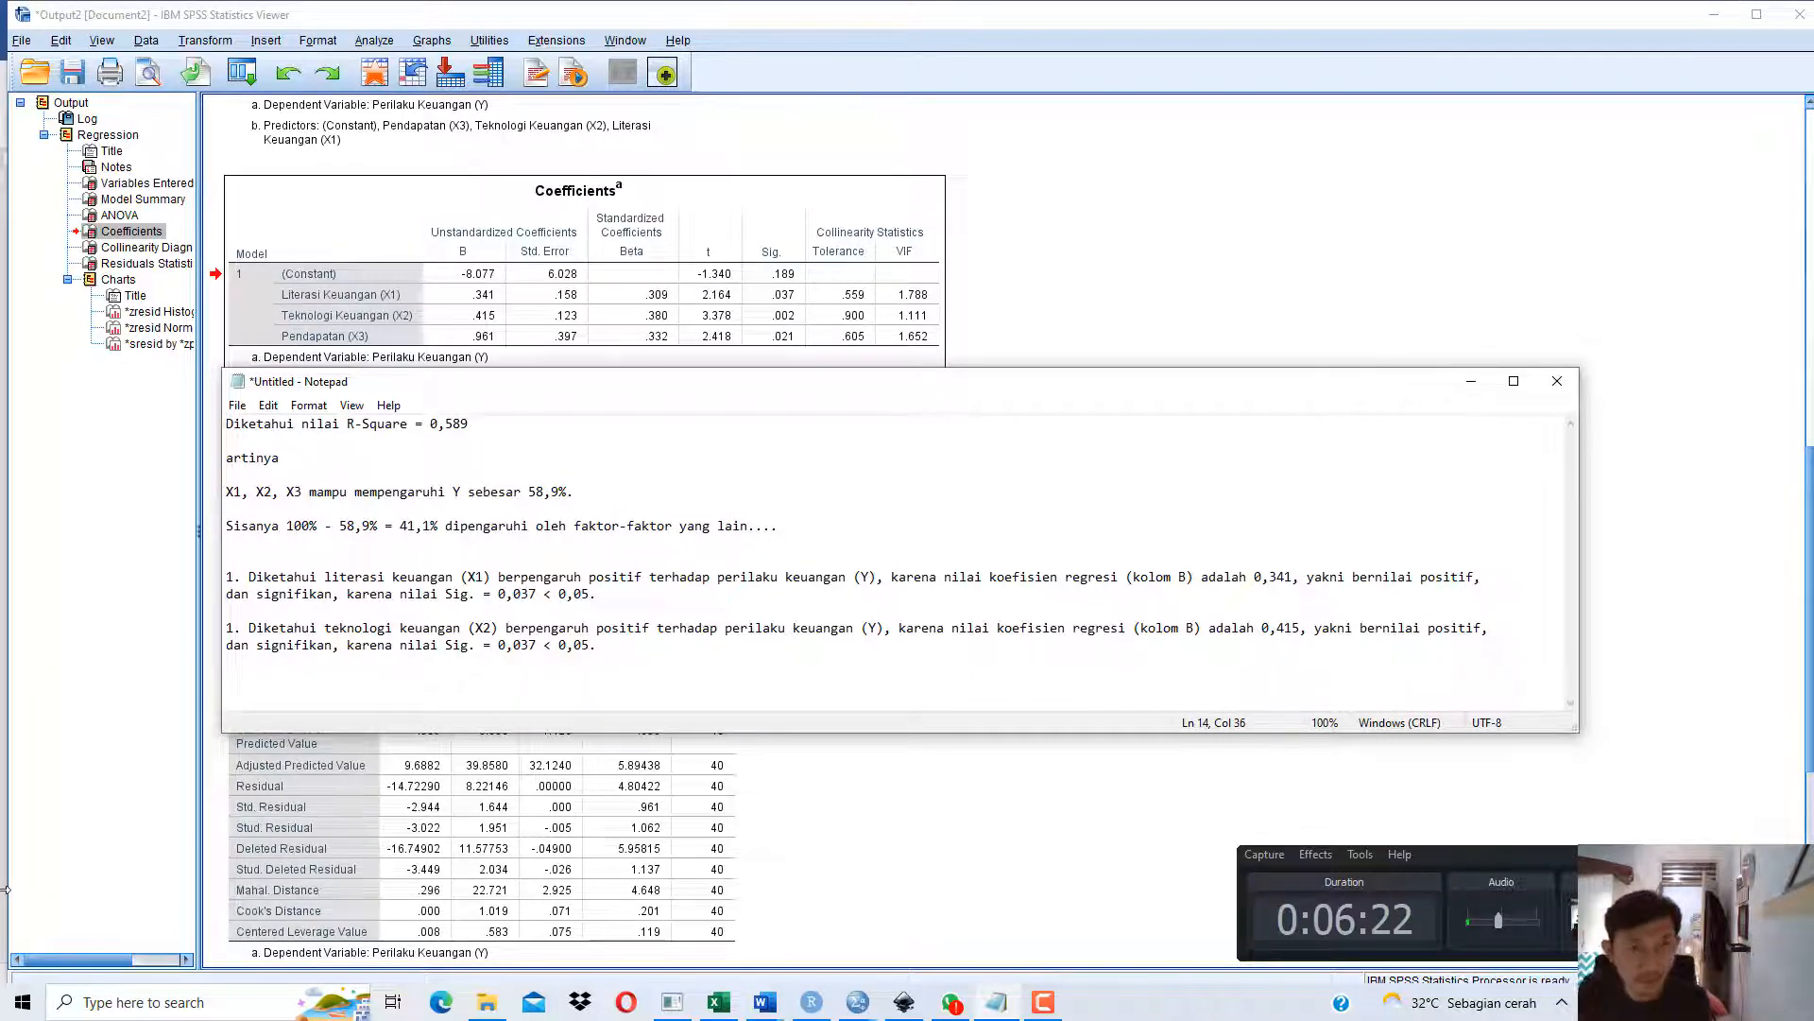
pyautogui.press('Right')
pyautogui.press('Right')
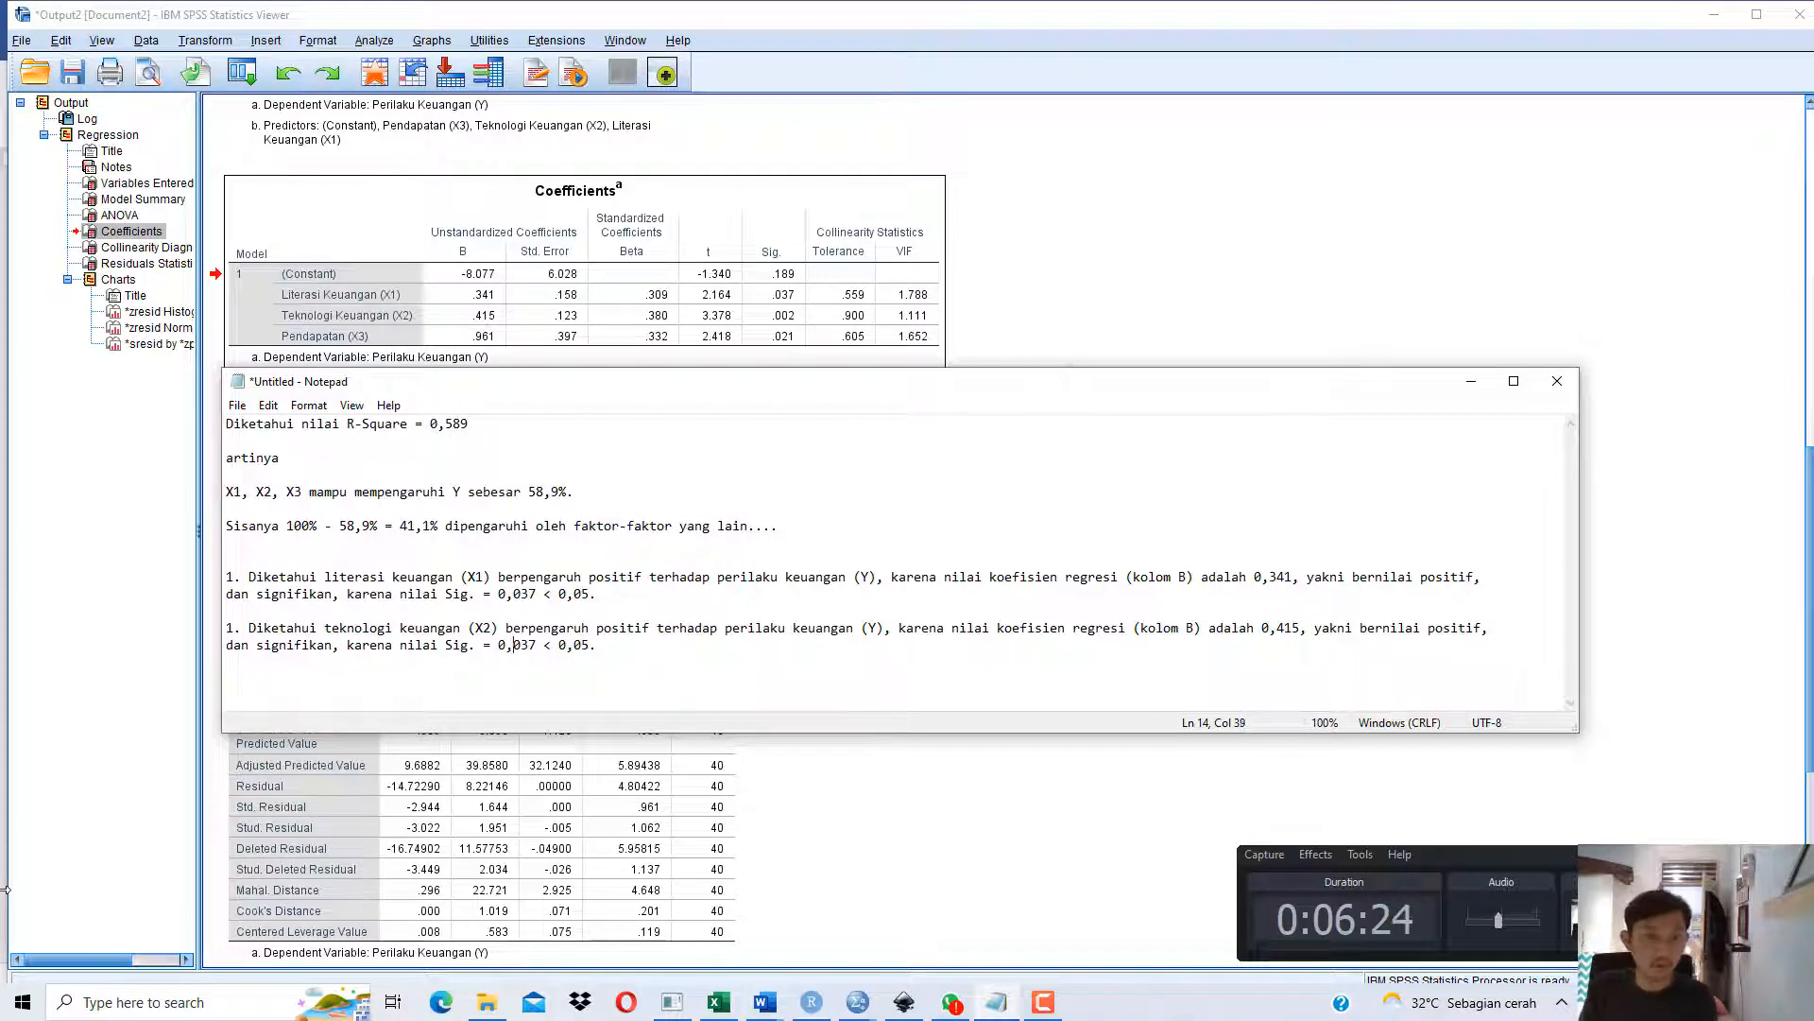
pyautogui.hotkey('shift', 'Right')
pyautogui.hotkey('shift', 'Right')
pyautogui.hotkey('shift', 'Right')
pyautogui.write('002')
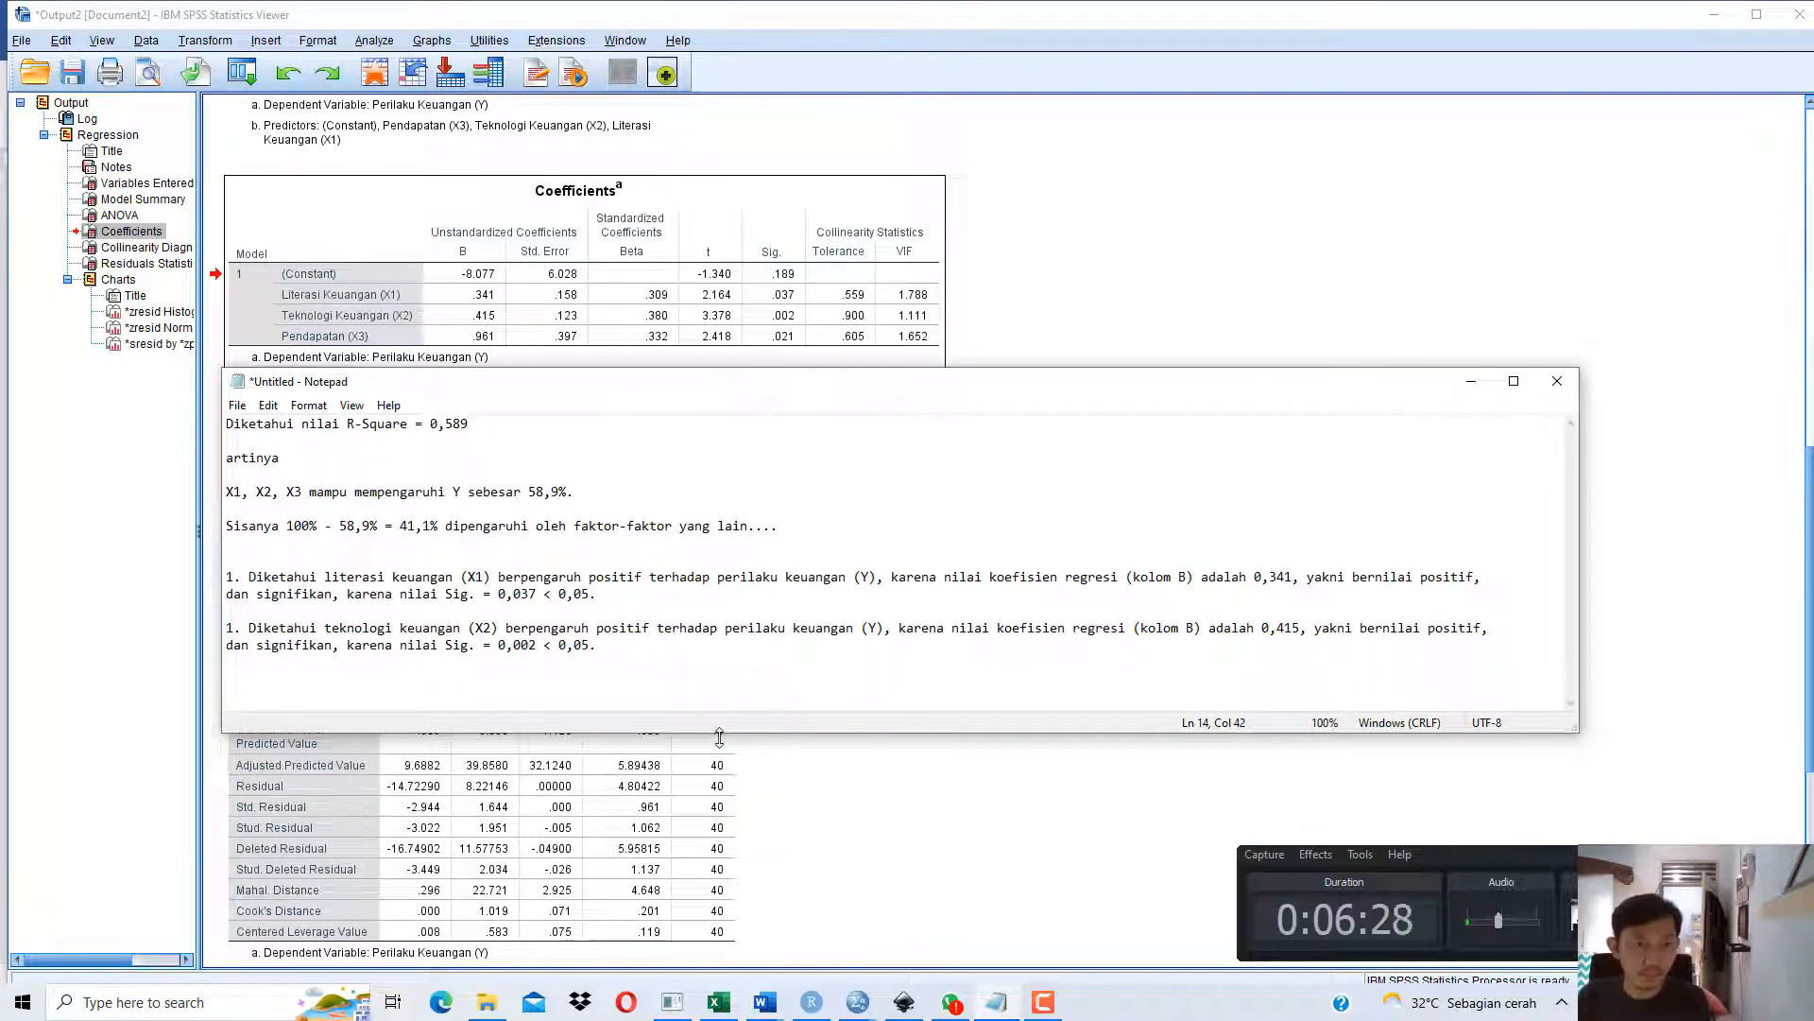
# Renumber the teknologi keuangan (X2) point as 2 and place the Notepad window just below the Coefficients table.
pyautogui.moveTo(719, 737); pyautogui.dragTo(719, 1016)
pyautogui.click(235, 261)
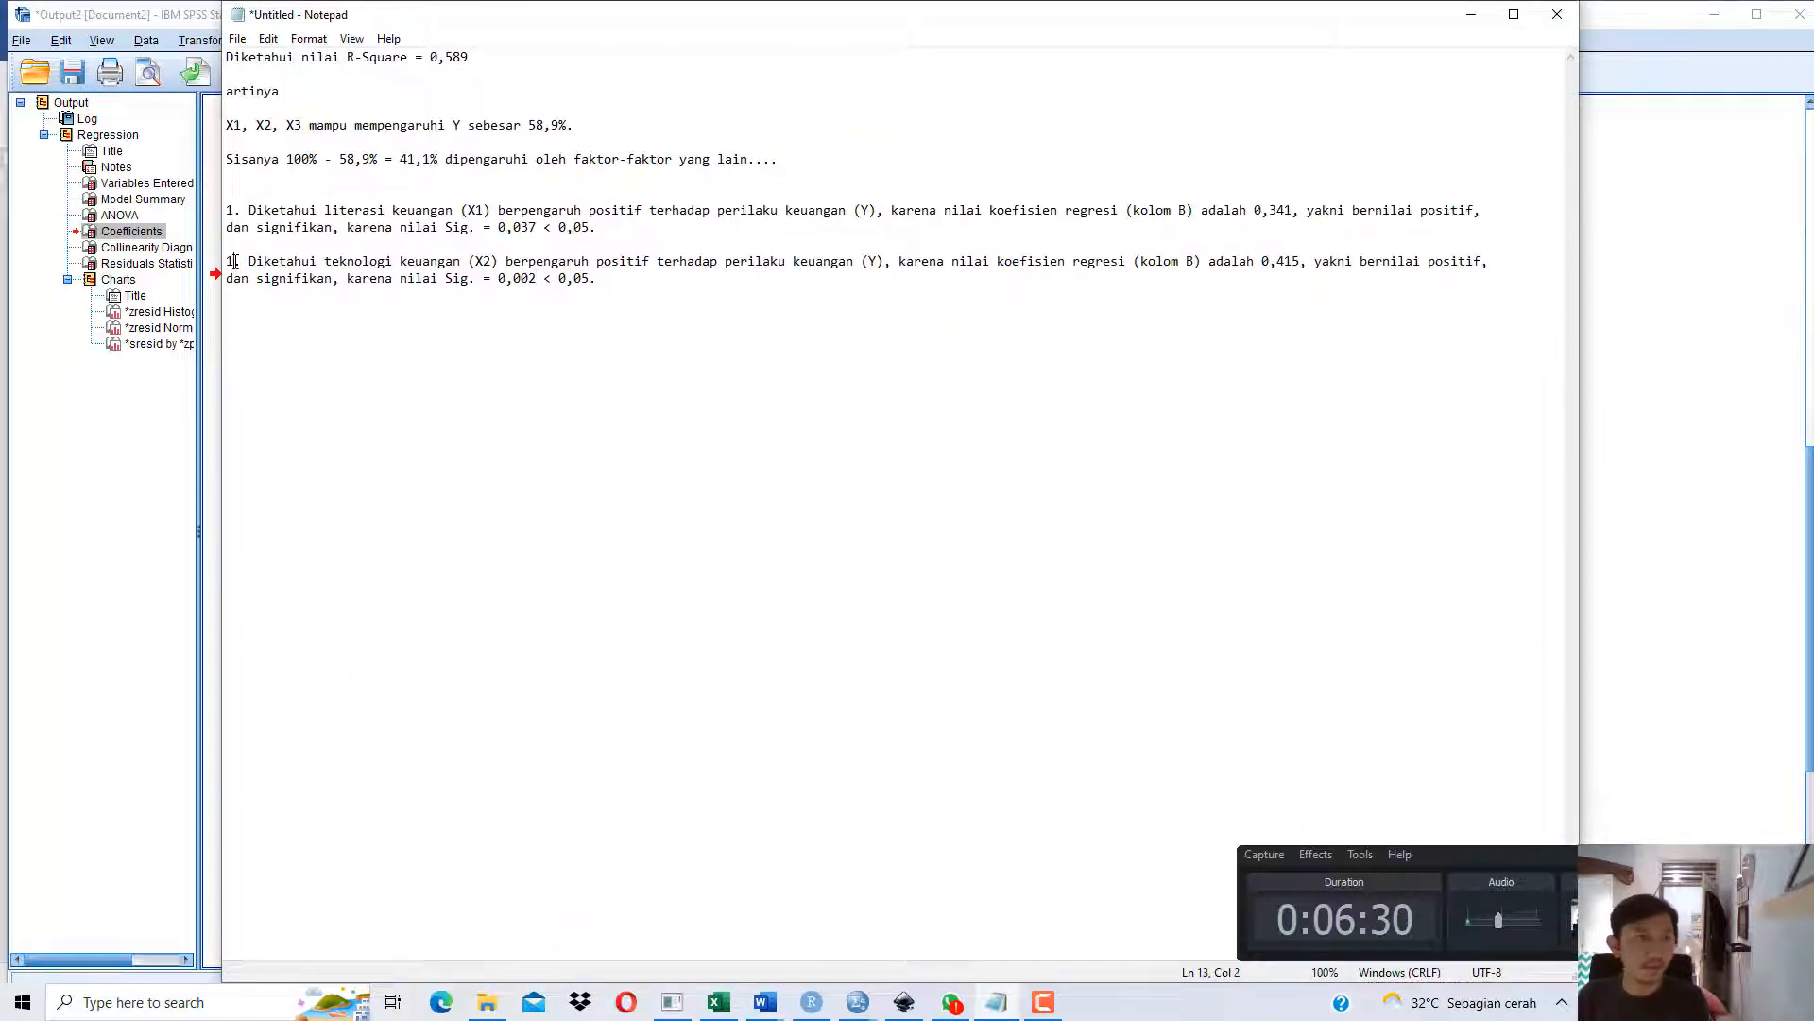
pyautogui.press('BackSpace')
pyautogui.write('2')
pyautogui.doubleClick(792, 19)
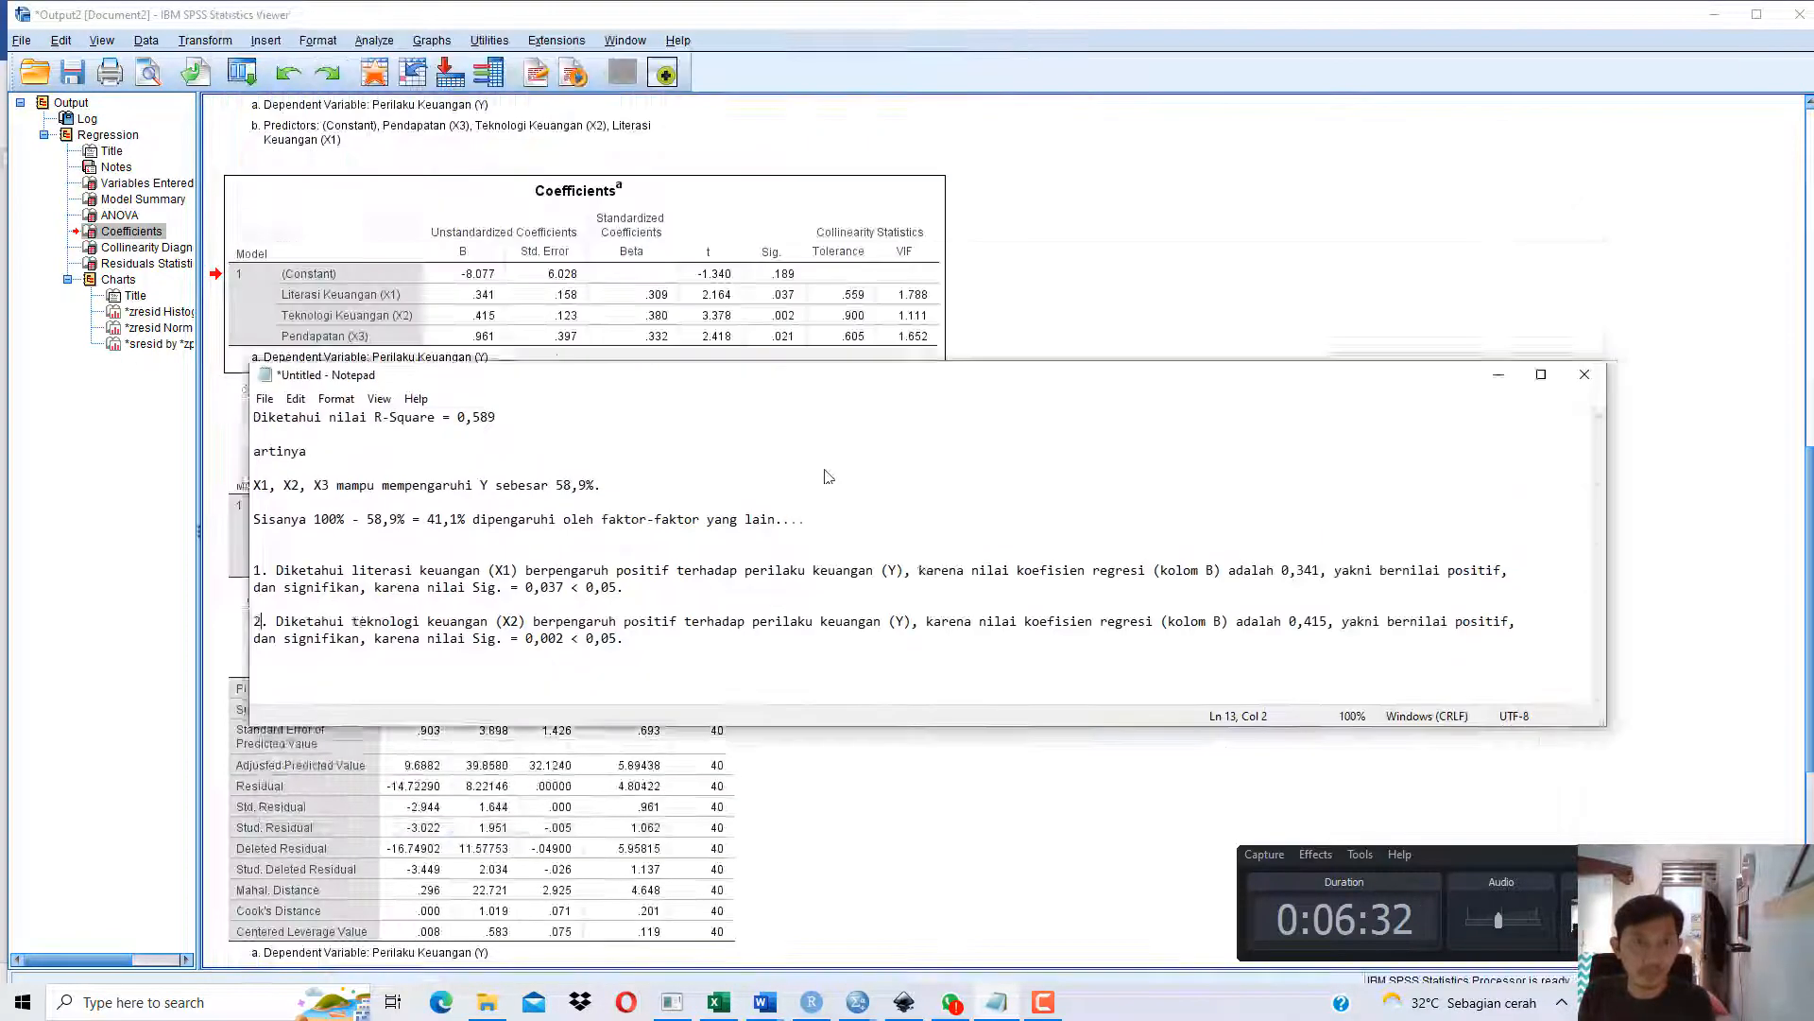
pyautogui.moveTo(803, 374)
pyautogui.mouseDown()
pyautogui.moveTo(799, 454)
pyautogui.moveTo(781, 402)
pyautogui.mouseUp()
# Copy point 2, paste it below after a blank line, and extend the Notepad window downward to fit the text.
pyautogui.moveTo(605, 667); pyautogui.dragTo(216, 655)
pyautogui.click(610, 669)
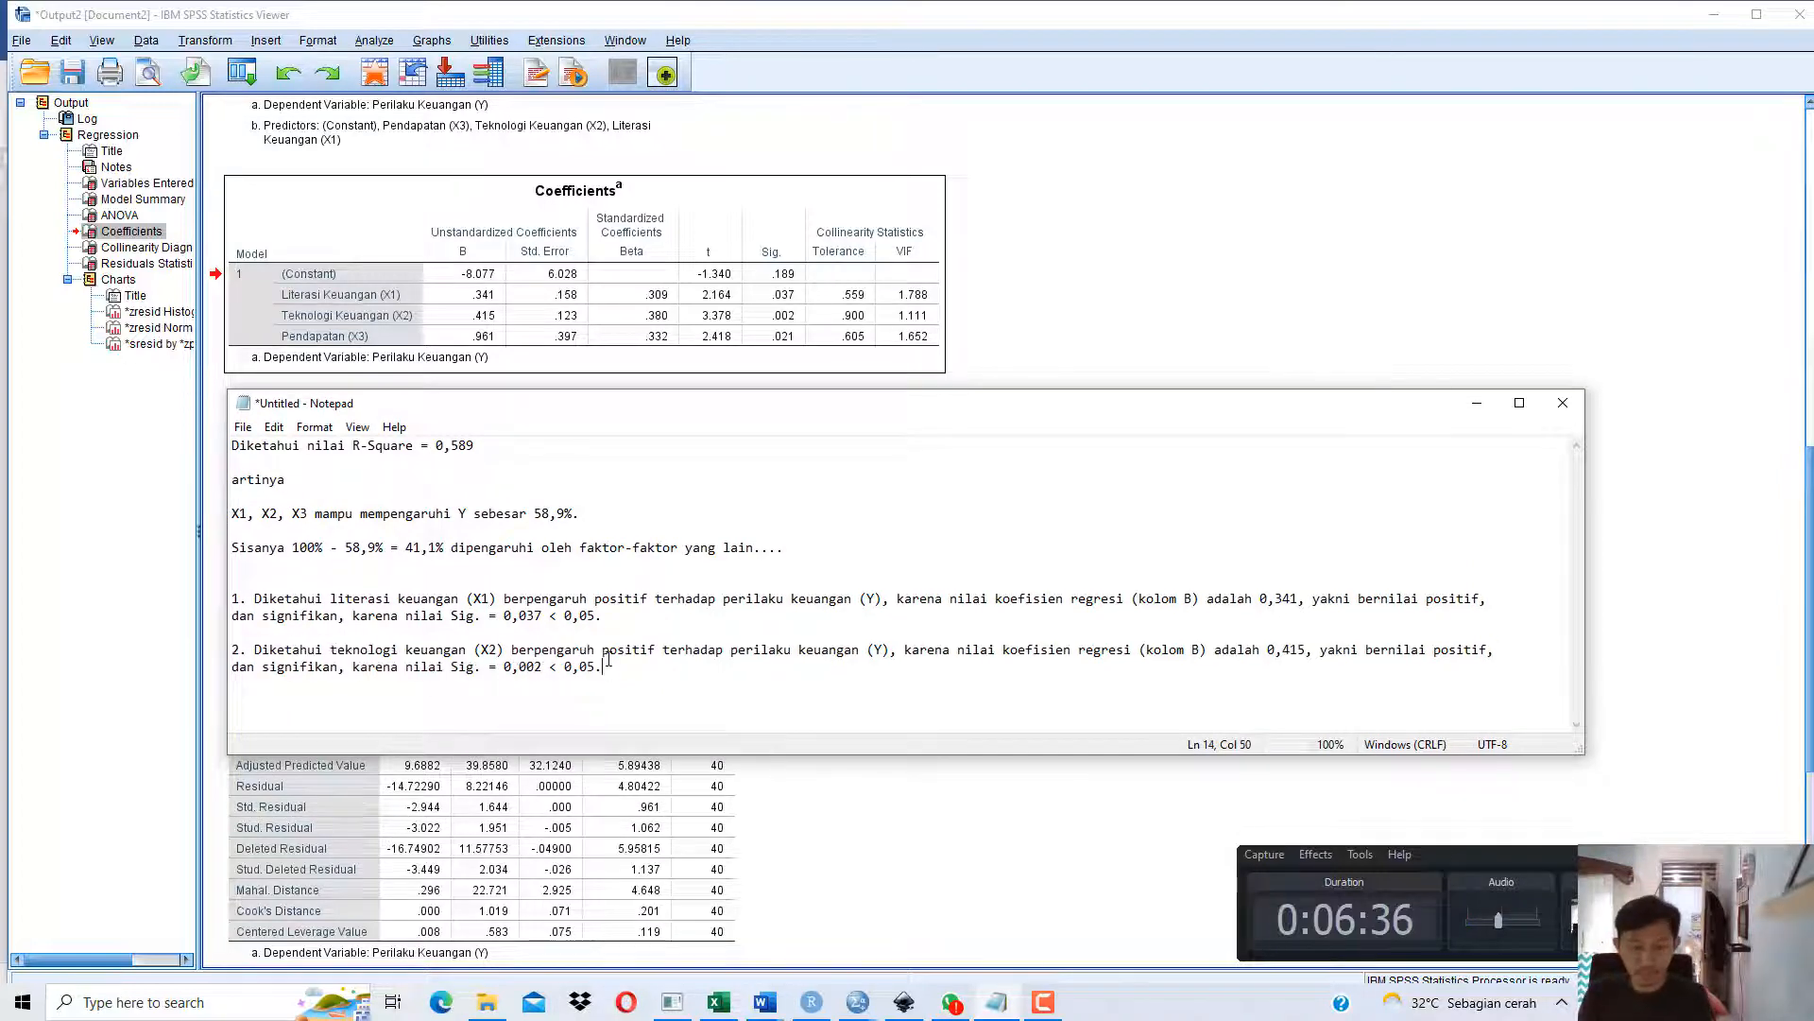
pyautogui.press('Return')
pyautogui.press('Return')
pyautogui.hotkey('ctrl', 'v')
pyautogui.moveTo(652, 754); pyautogui.dragTo(656, 870)
# Replace "teknologi keuangan (X2)" in the newly pasted copy with "pendapatan (X3)".
pyautogui.click(495, 700)
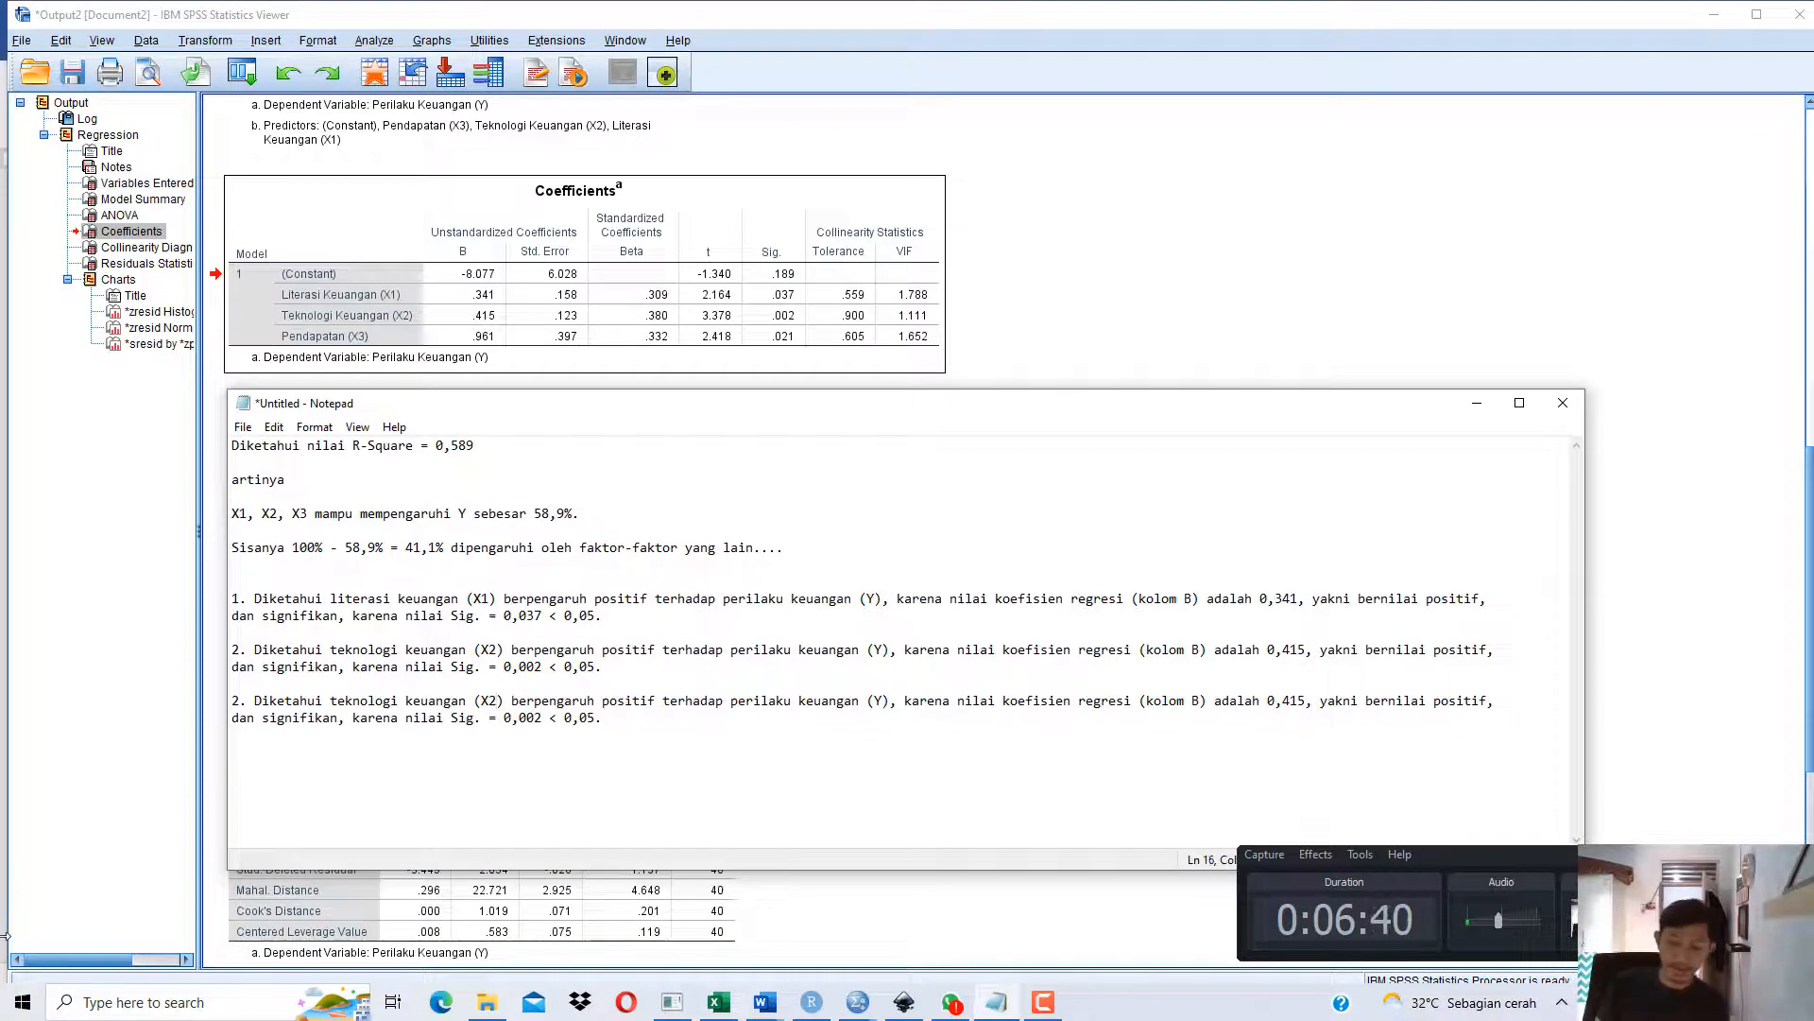
pyautogui.press('BackSpace')
pyautogui.write('3')
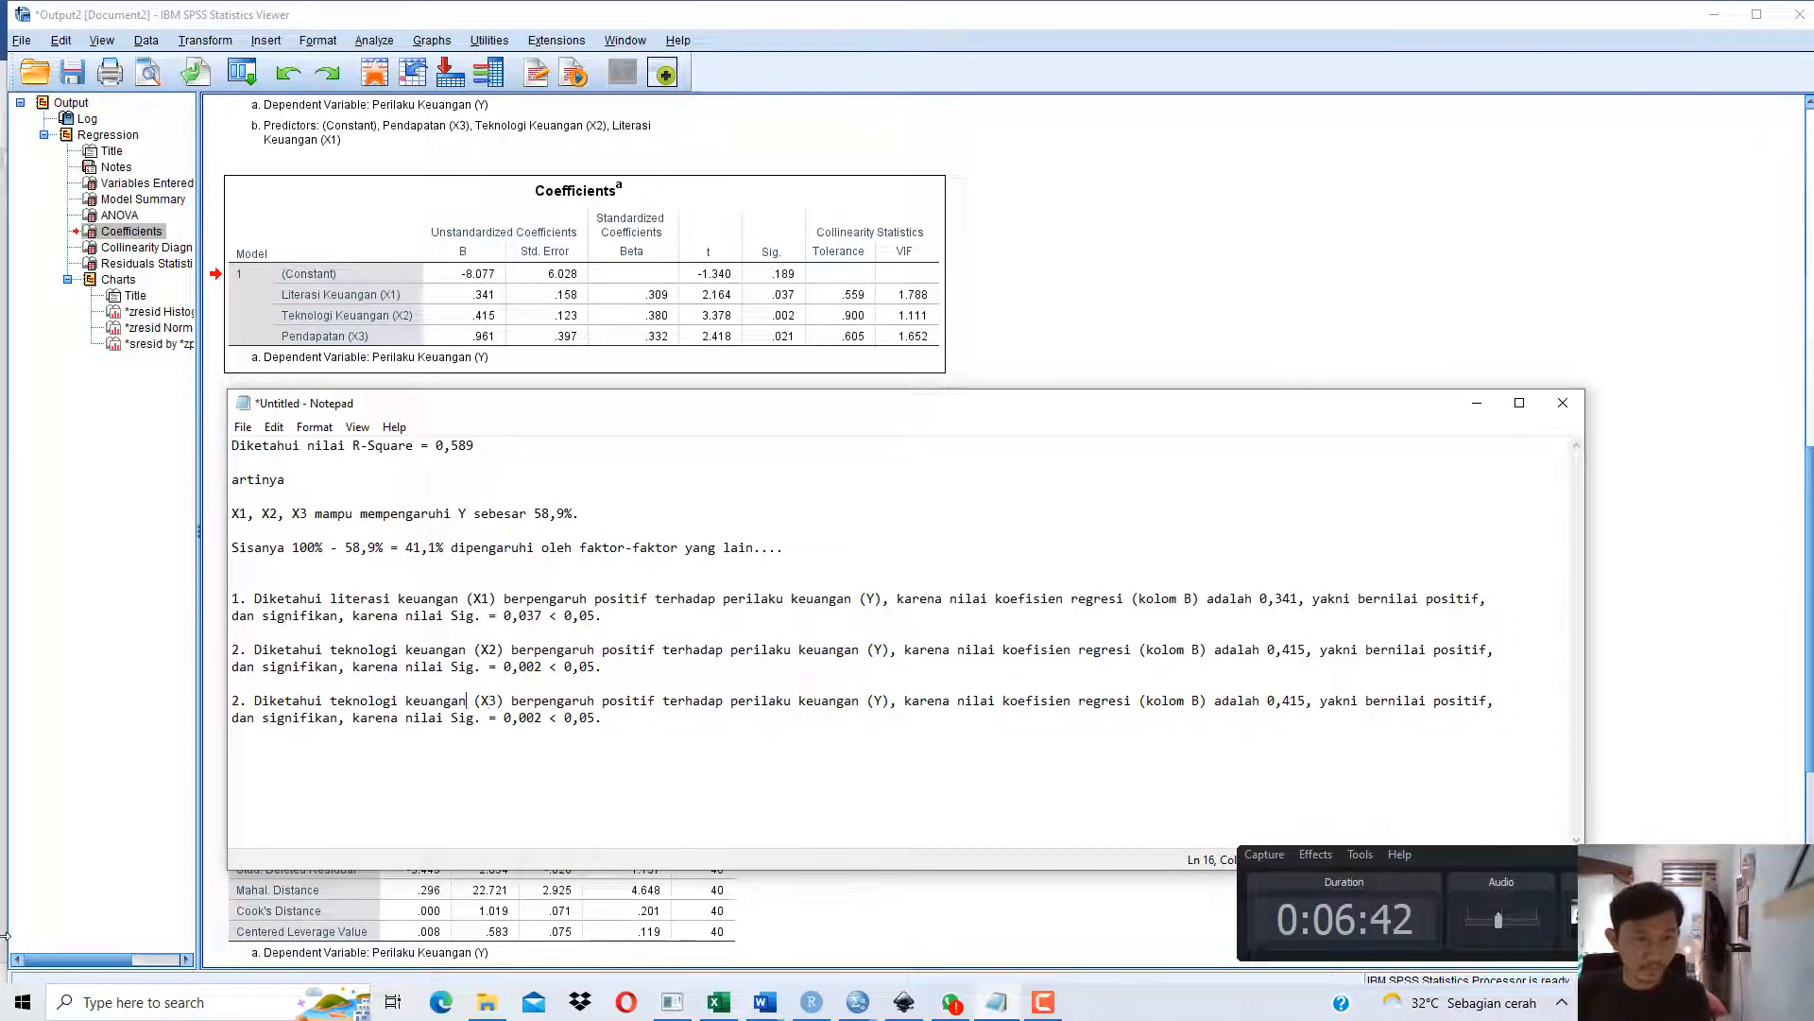
pyautogui.hotkey('shift', 'Left')
pyautogui.hotkey('shift', 'Left')
pyautogui.hotkey('shift', 'Left')
pyautogui.hotkey('shift', 'Left')
pyautogui.hotkey('shift', 'Left')
pyautogui.hotkey('shift', 'Left')
pyautogui.hotkey('shift', 'Left')
pyautogui.hotkey('shift', 'Left')
pyautogui.hotkey('shift', 'Left')
pyautogui.hotkey('shift', 'Left')
pyautogui.hotkey('shift', 'Left')
pyautogui.hotkey('shift', 'Left')
pyautogui.hotkey('shift', 'Left')
pyautogui.hotkey('shift', 'Left')
pyautogui.hotkey('shift', 'Left')
pyautogui.hotkey('shift', 'Left')
pyautogui.hotkey('shift', 'Left')
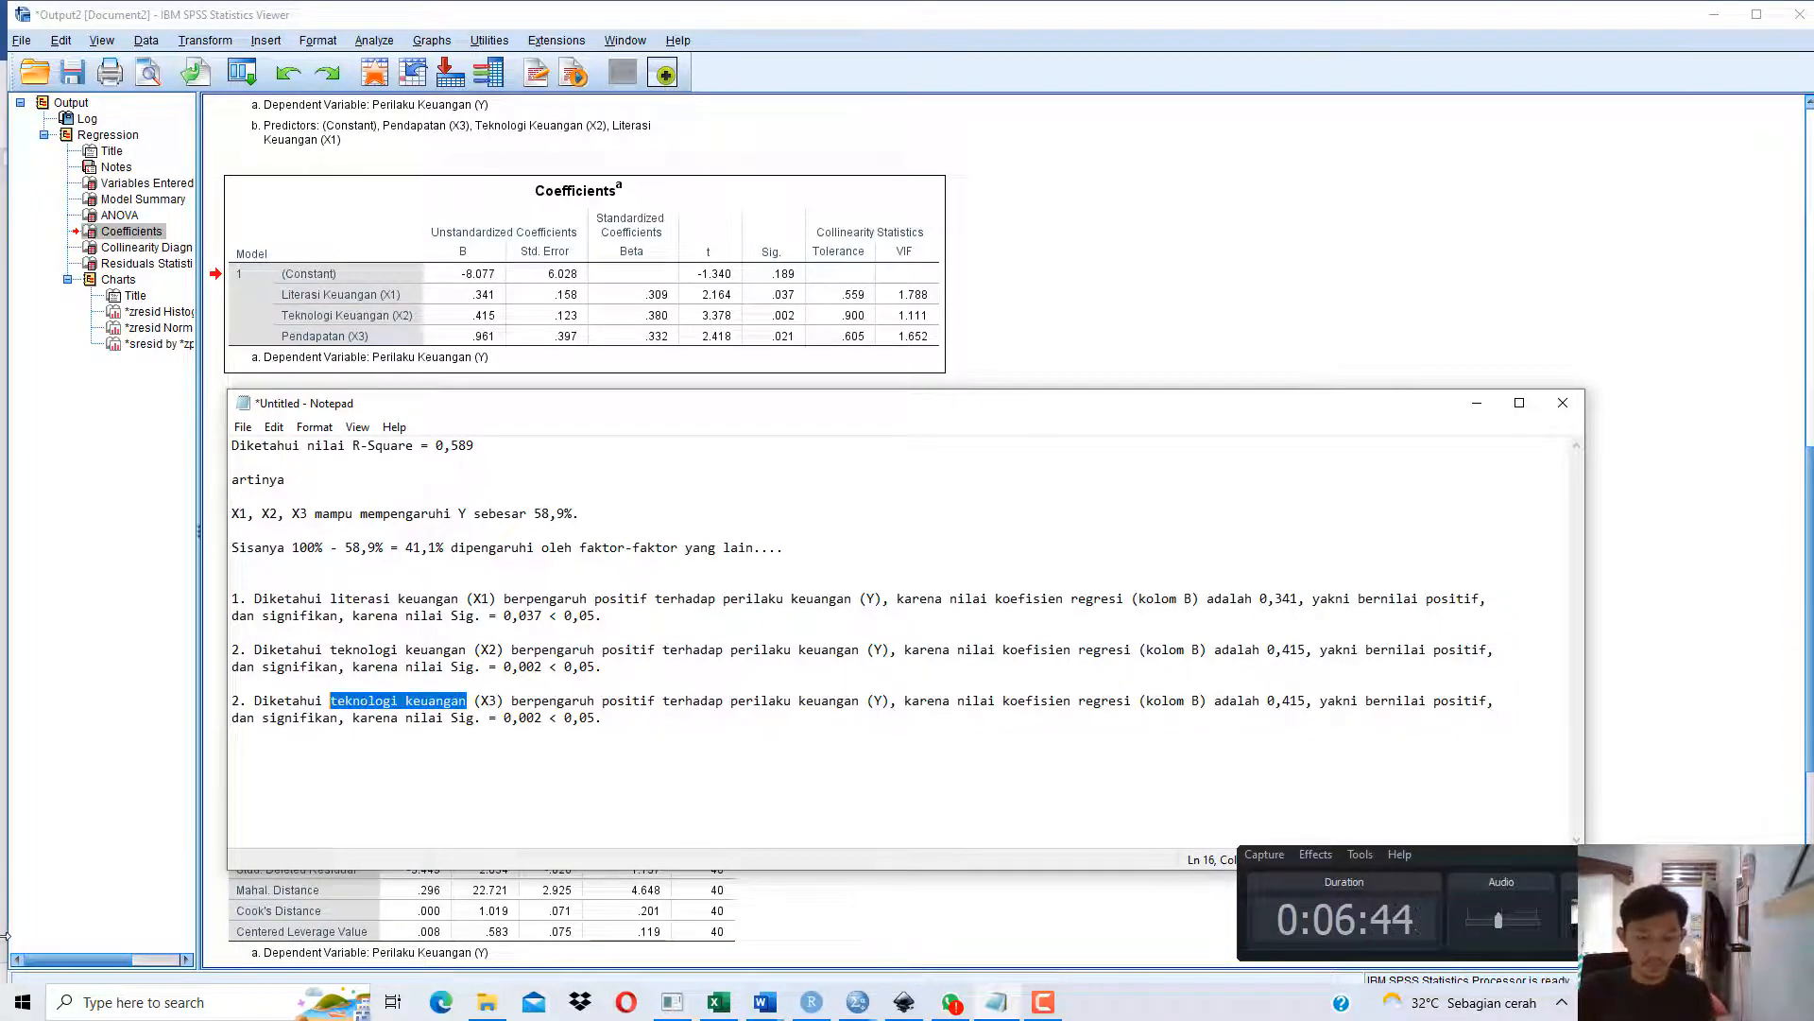
pyautogui.write('pendapatan')
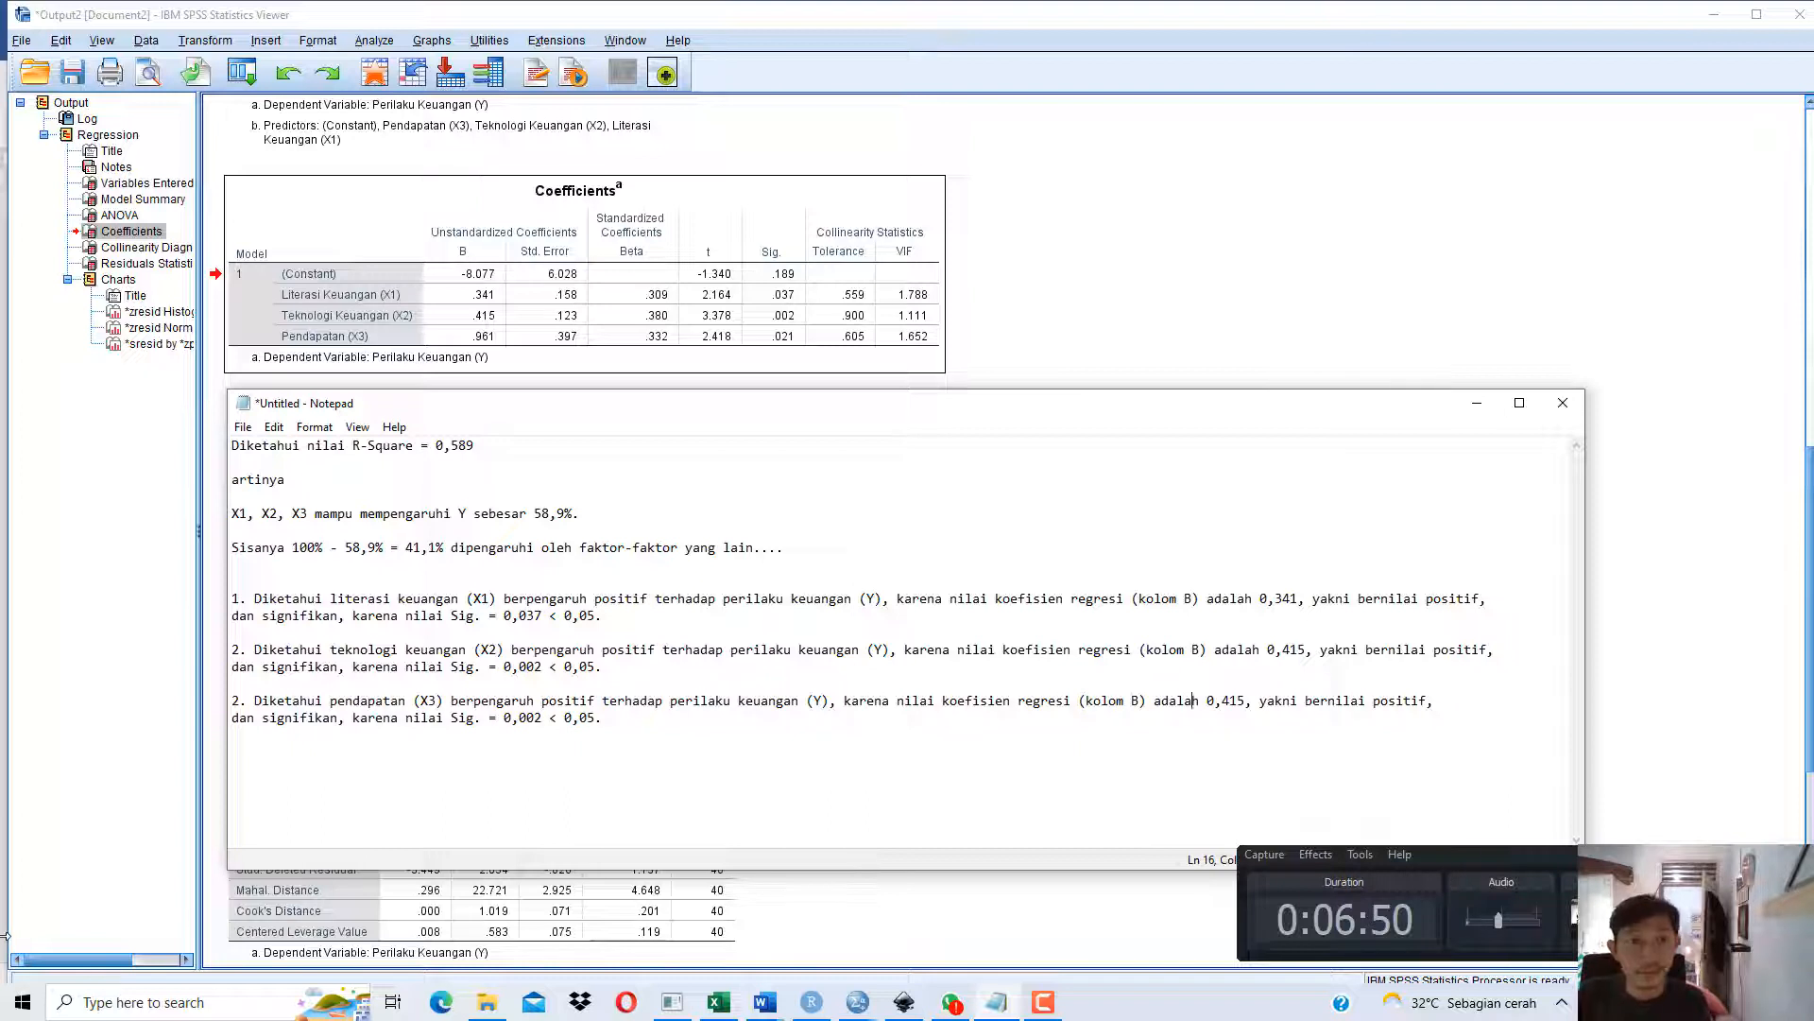
# In the pendapatan (X3) point, set the regression coefficient to 0,961 and the Sig. value to 0,021.
pyautogui.moveTo(1221, 700); pyautogui.dragTo(1237, 700)
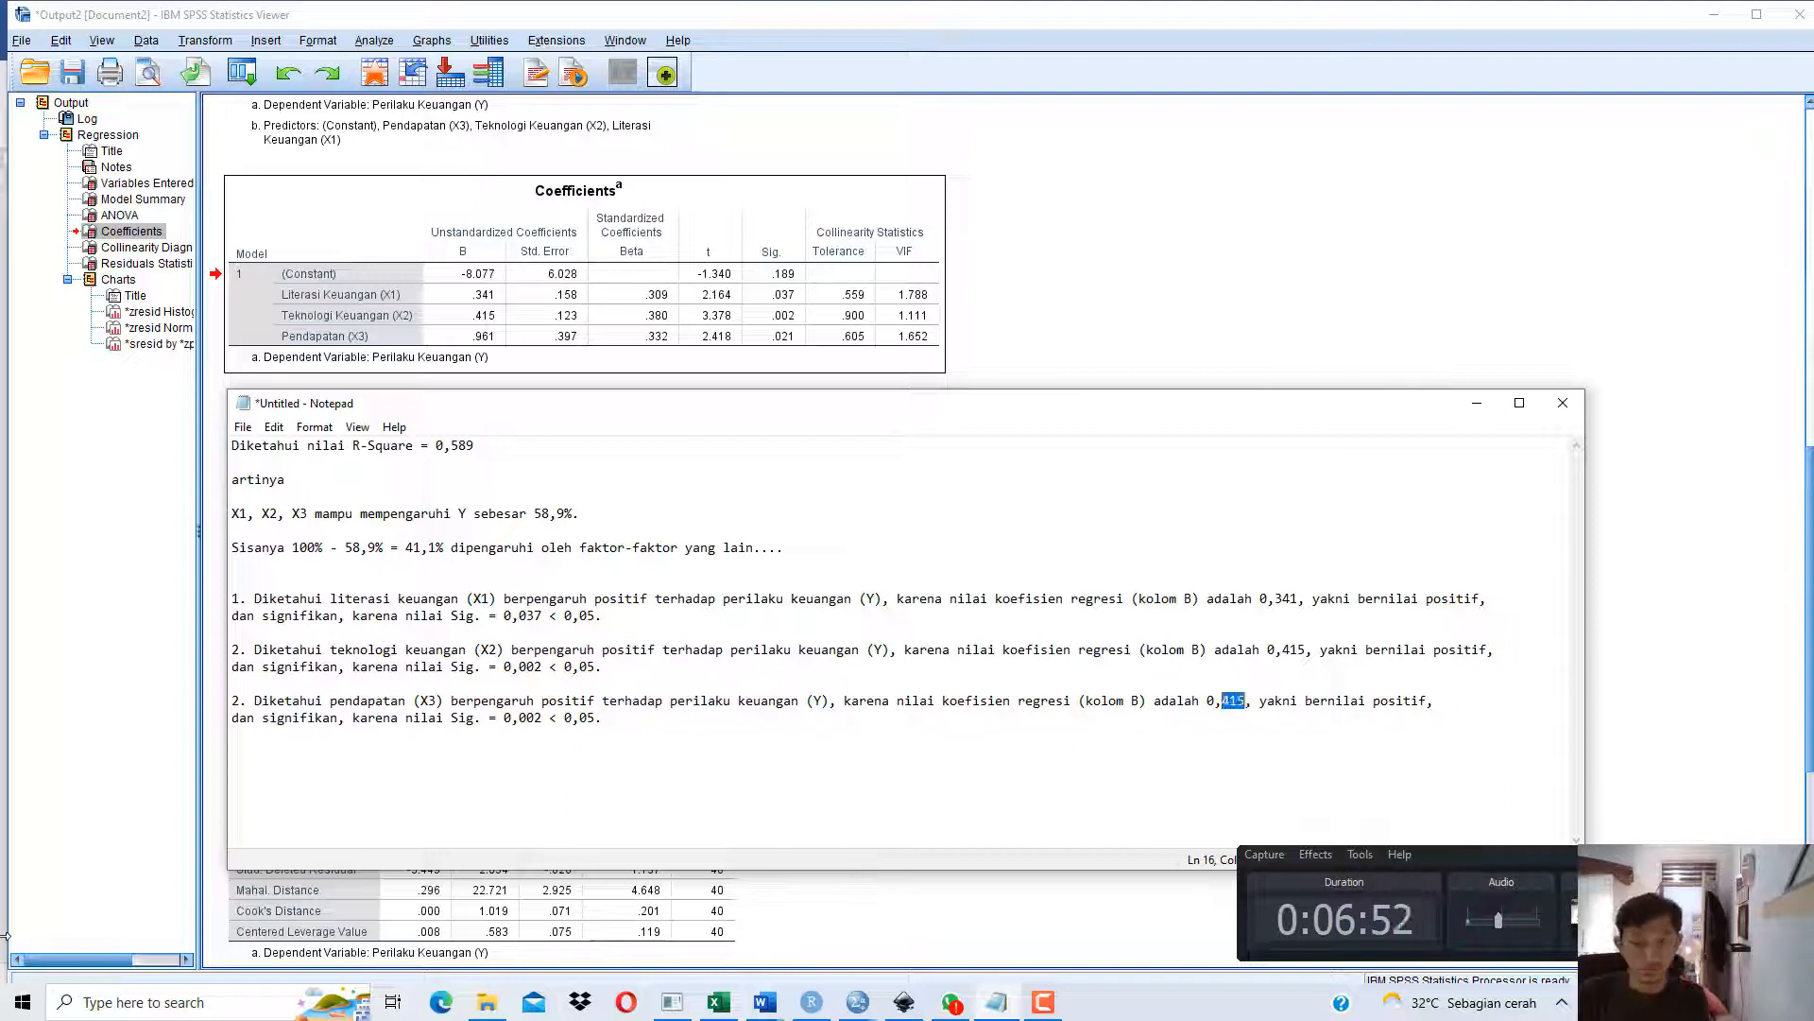
pyautogui.write('961')
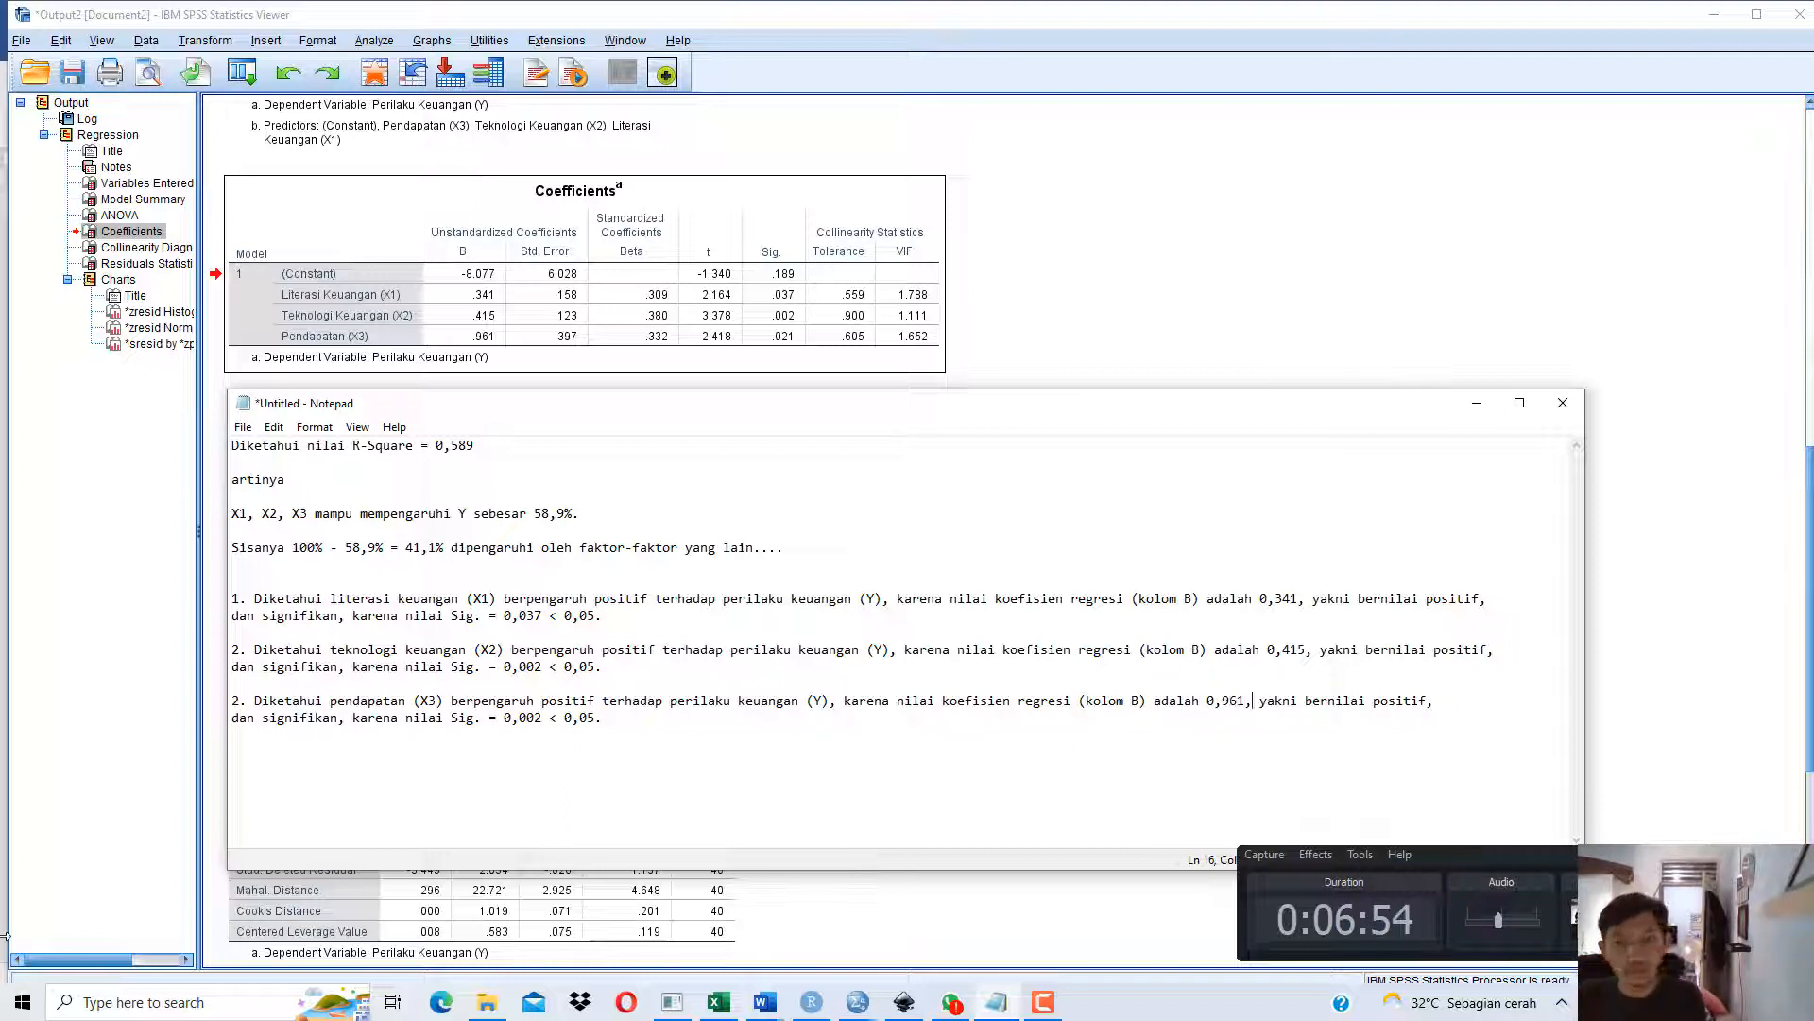
pyautogui.press('Right')
pyautogui.press('Right')
pyautogui.press('Right')
pyautogui.press('Right')
pyautogui.press('Right')
pyautogui.press('Right')
pyautogui.press('Right')
pyautogui.press('Right')
pyautogui.press('Right')
pyautogui.press('Right')
pyautogui.press('Right')
pyautogui.press('Right')
pyautogui.press('Right')
pyautogui.press('Right')
pyautogui.press('Right')
pyautogui.press('Right')
pyautogui.press('Right')
pyautogui.press('Right')
pyautogui.press('Right')
pyautogui.press('Right')
pyautogui.press('Right')
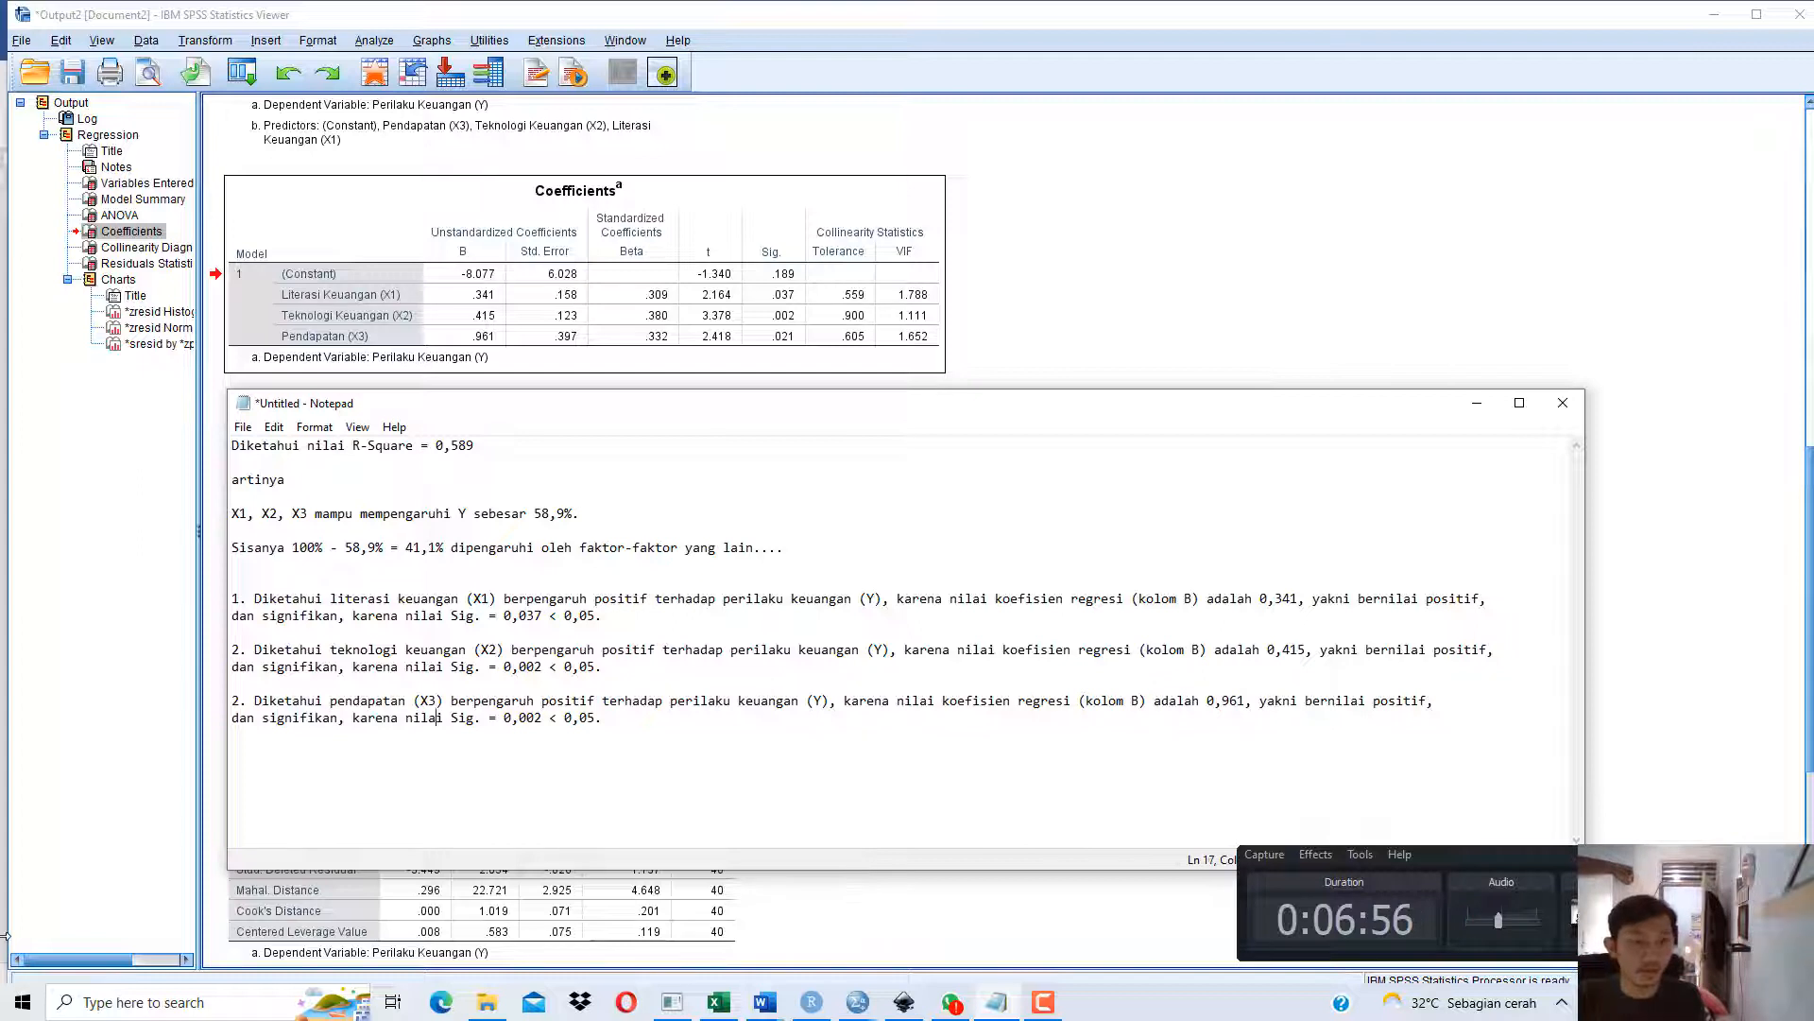
pyautogui.press('Right')
pyautogui.press('Right')
pyautogui.press('Right')
pyautogui.press('Right')
pyautogui.press('Right')
pyautogui.press('Right')
pyautogui.press('Right')
pyautogui.press('Right')
pyautogui.press('Right')
pyautogui.press('Right')
pyautogui.press('Right')
pyautogui.press('Right')
pyautogui.press('Right')
pyautogui.hotkey('shift', 'Right')
pyautogui.write('21')
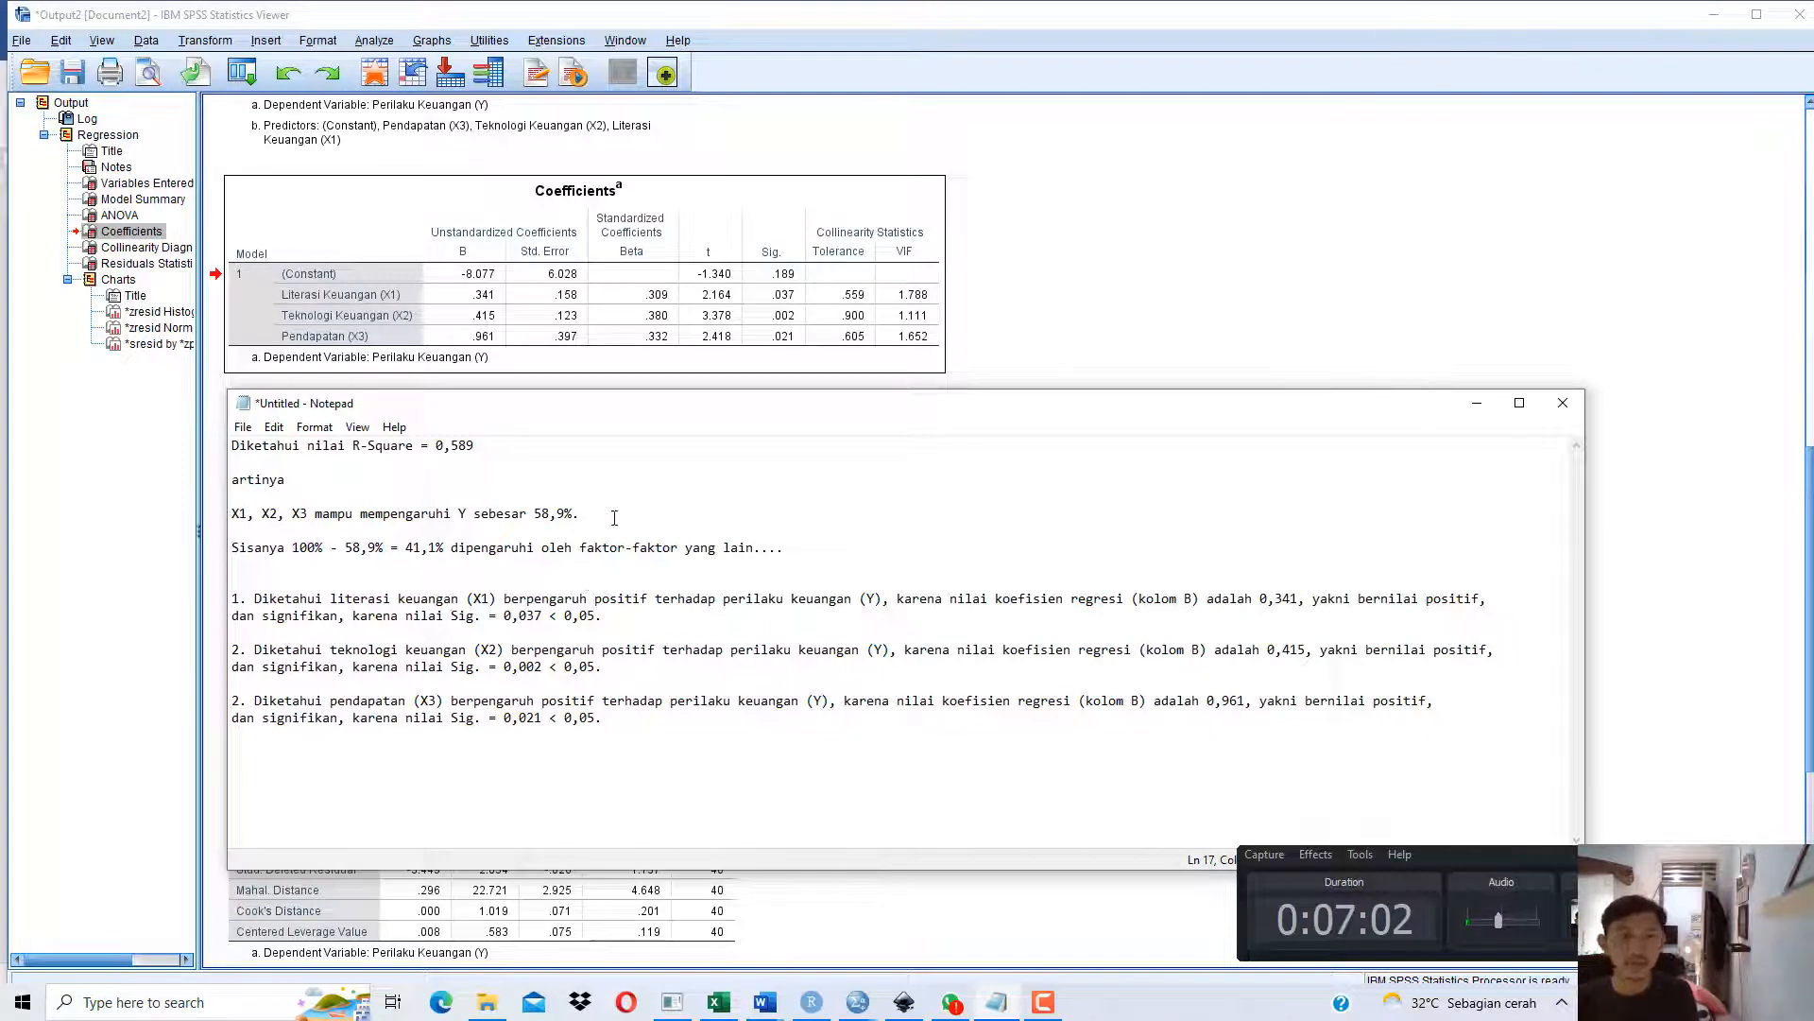
# Switch to the Word document Hasil Olah Data Bab 4 and review the Uji t section and the Uji F table above it.
pyautogui.click(767, 1004)
pyautogui.click(809, 951)
pyautogui.scroll(1, 860, 463)
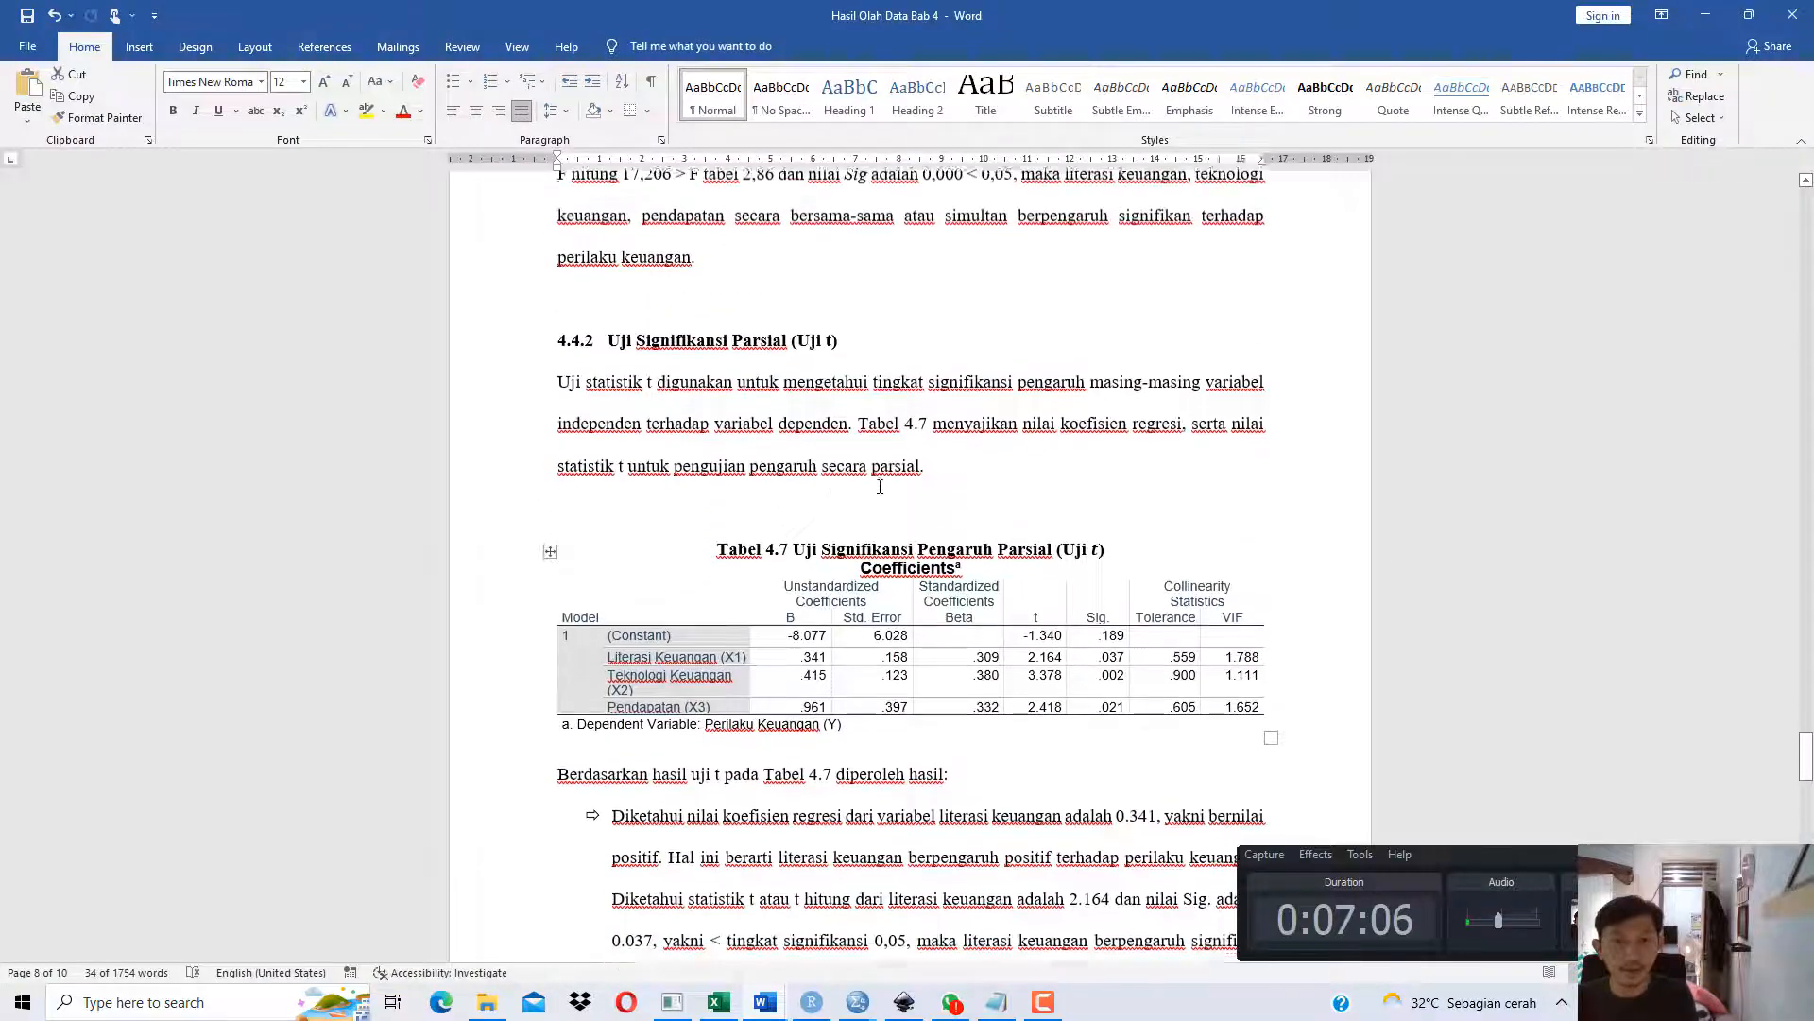
pyautogui.scroll(-1, 890, 494)
pyautogui.moveTo(895, 485)
pyautogui.mouseDown()
pyautogui.moveTo(903, 972)
pyautogui.moveTo(900, 462)
pyautogui.mouseUp()
pyautogui.scroll(12, 906, 462)
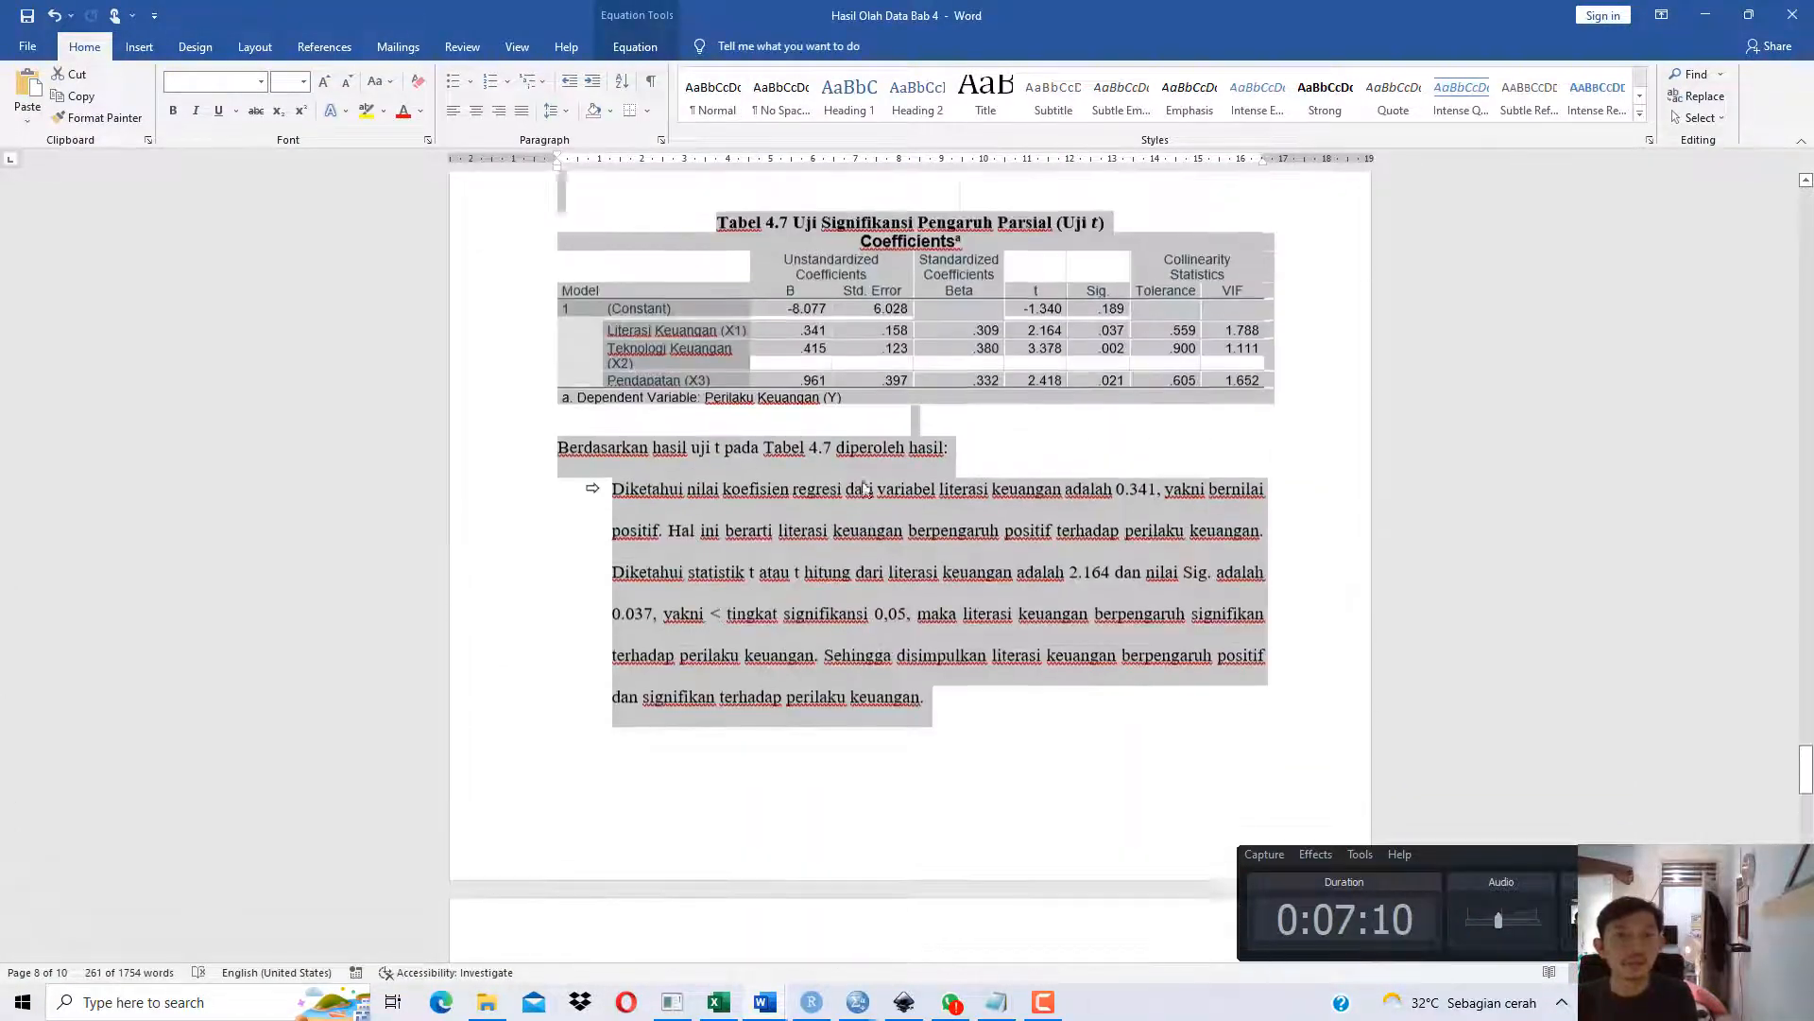
pyautogui.scroll(10, 906, 462)
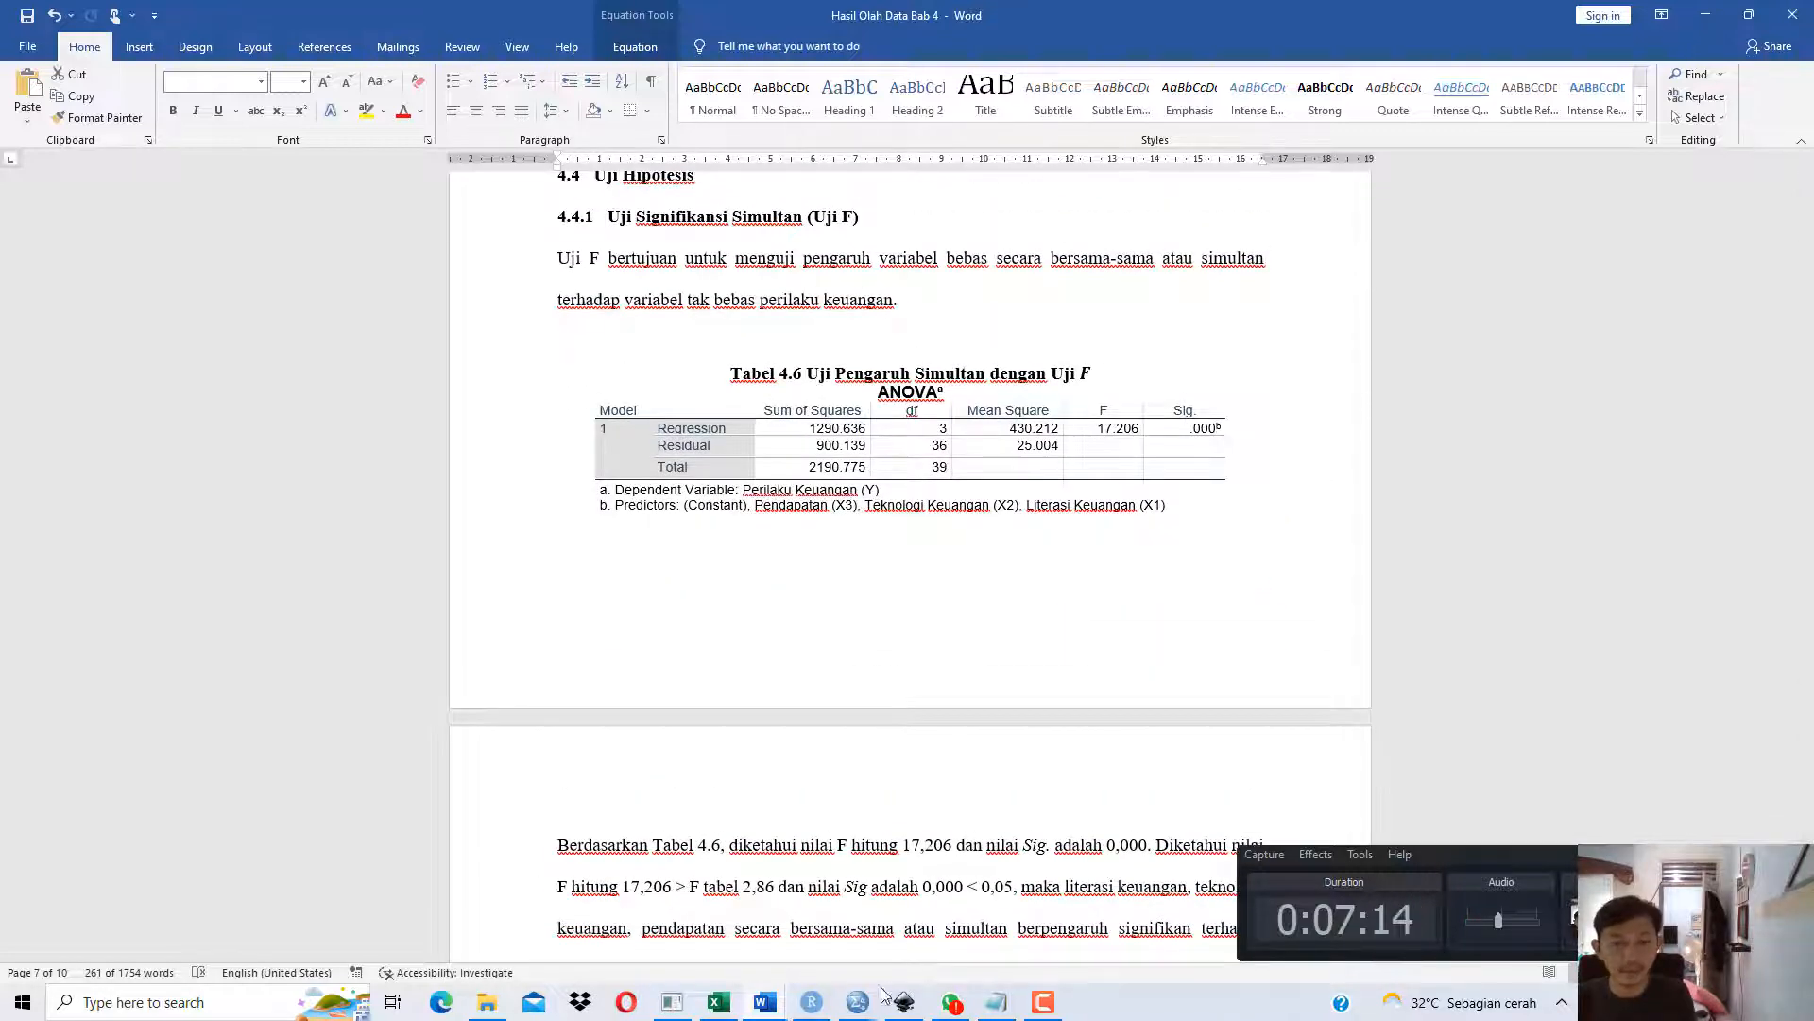
# Switch to the SPSS output, bring the ANOVA table into view and place the Notepad window just below its values.
pyautogui.moveTo(855, 1006)
pyautogui.click(959, 921)
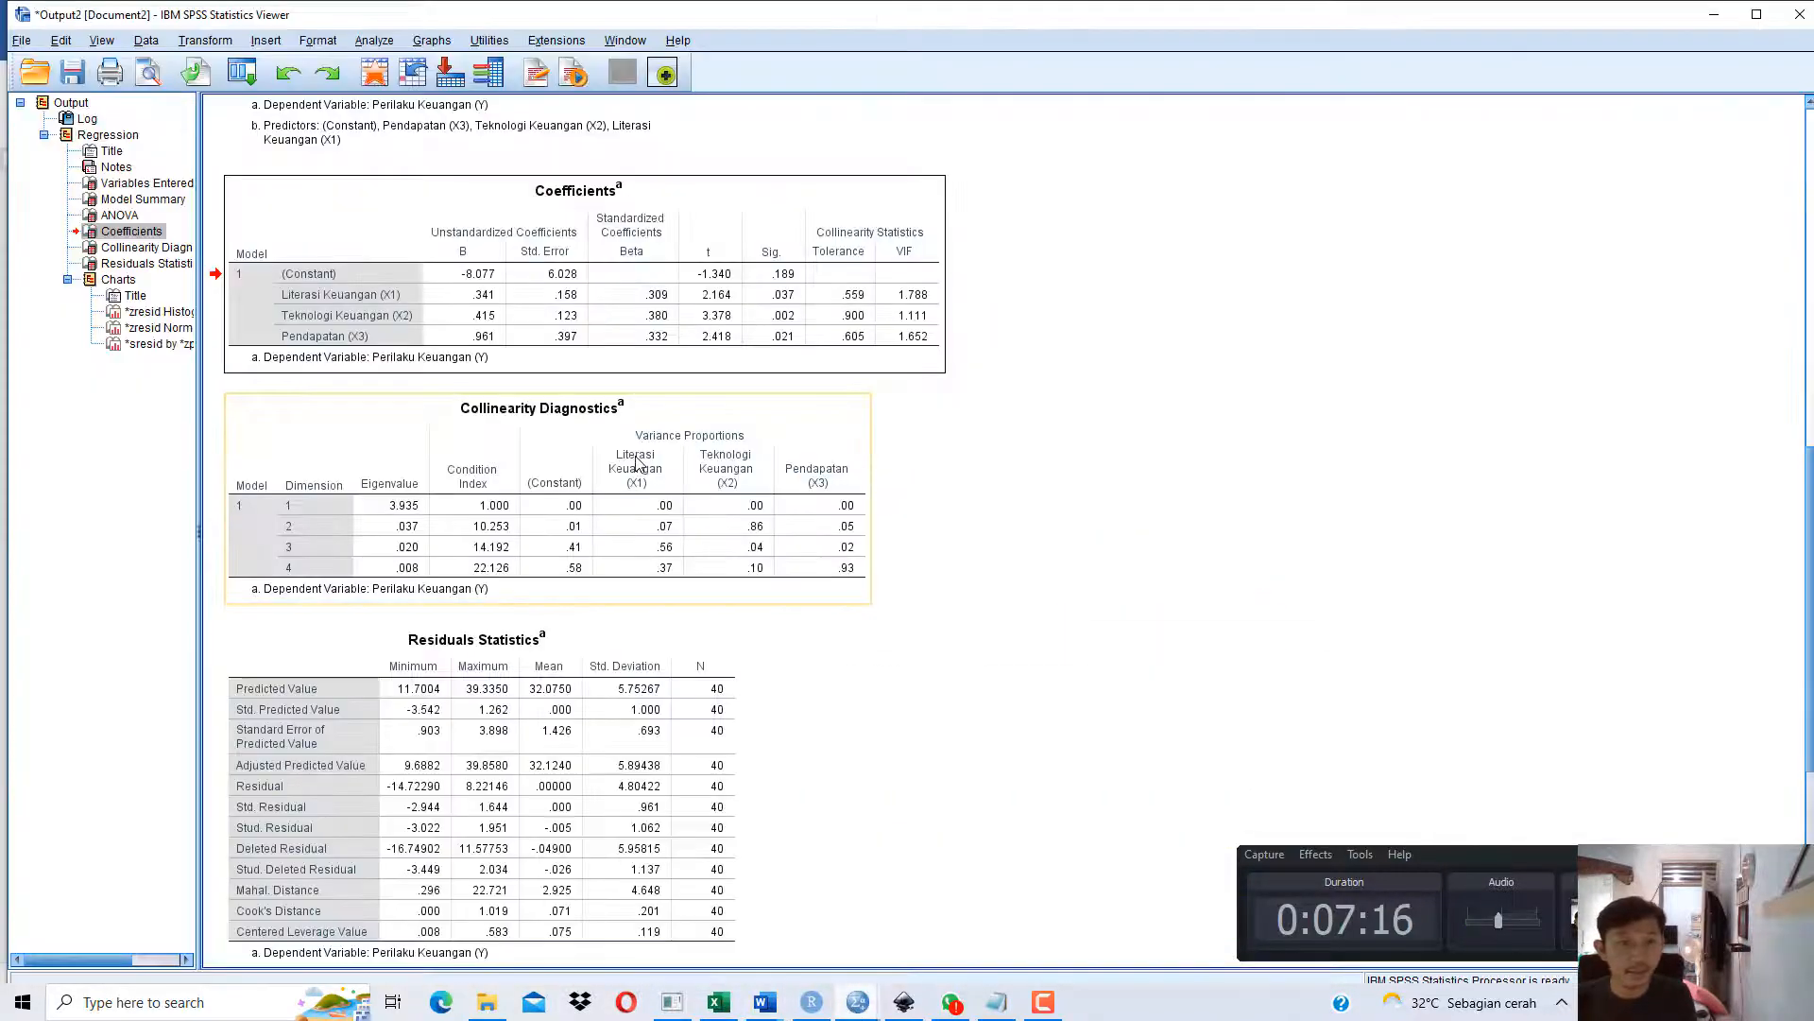
pyautogui.click(640, 463)
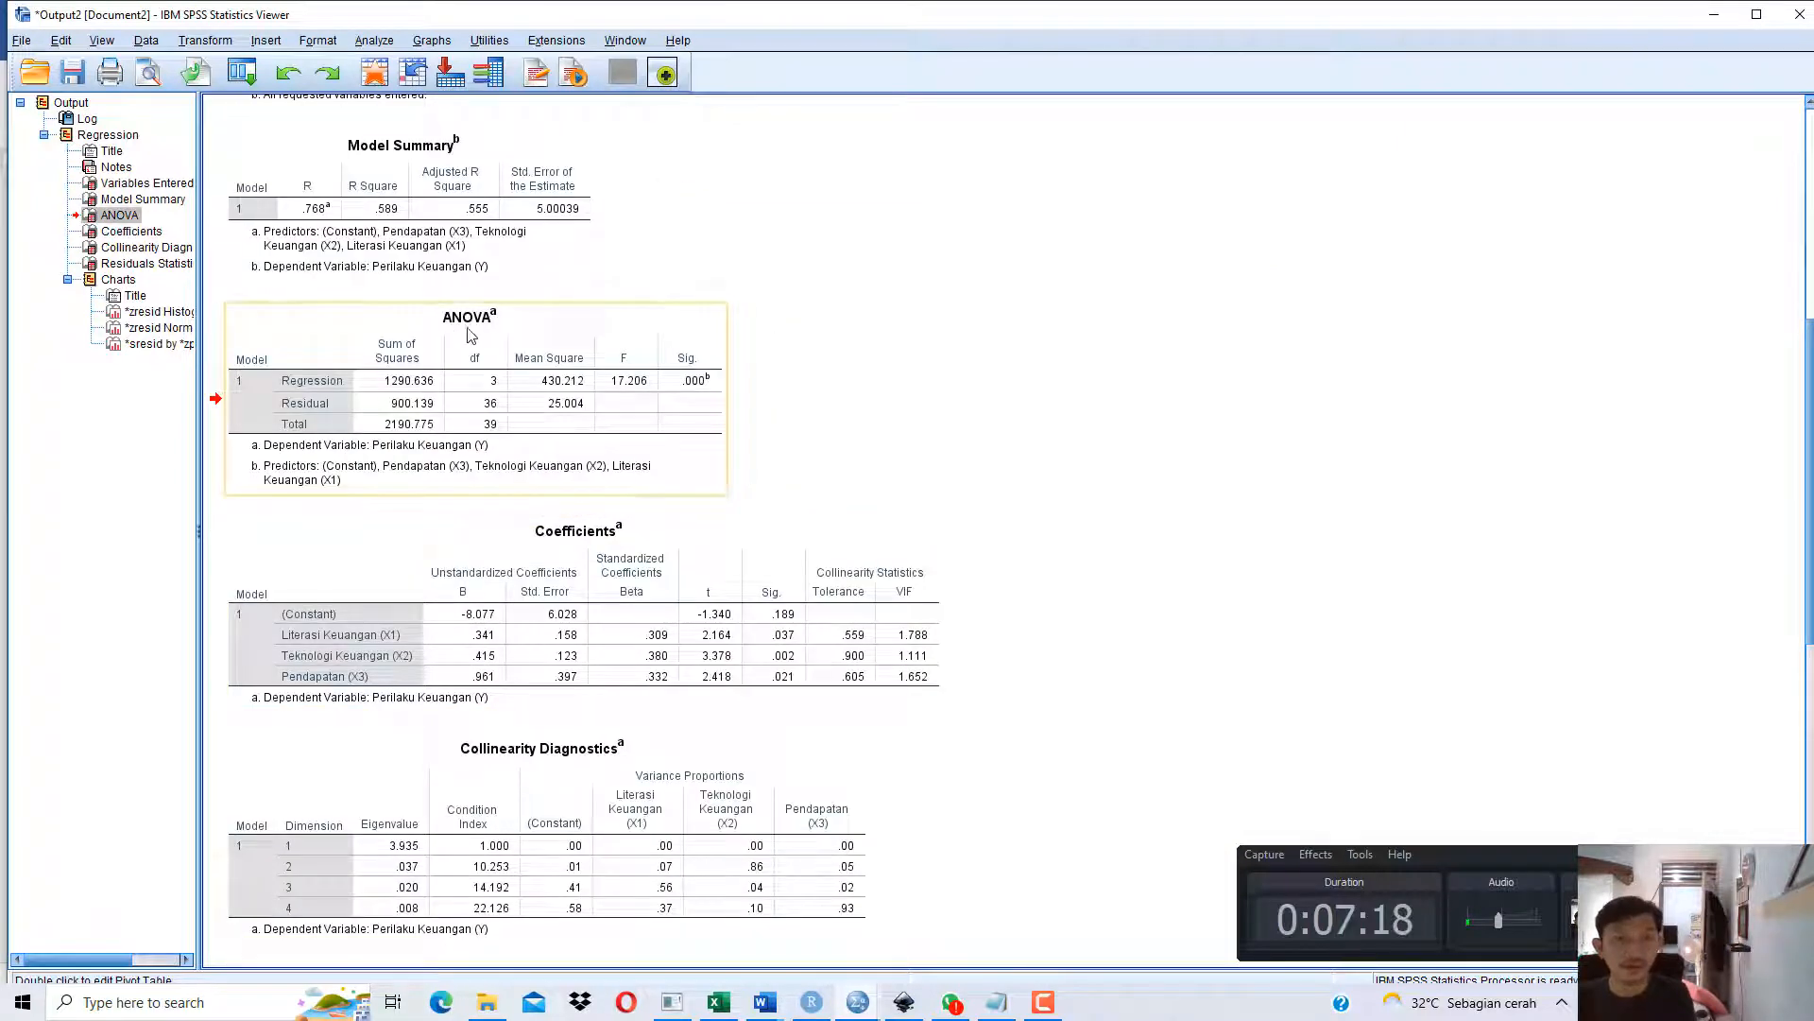
pyautogui.click(997, 1001)
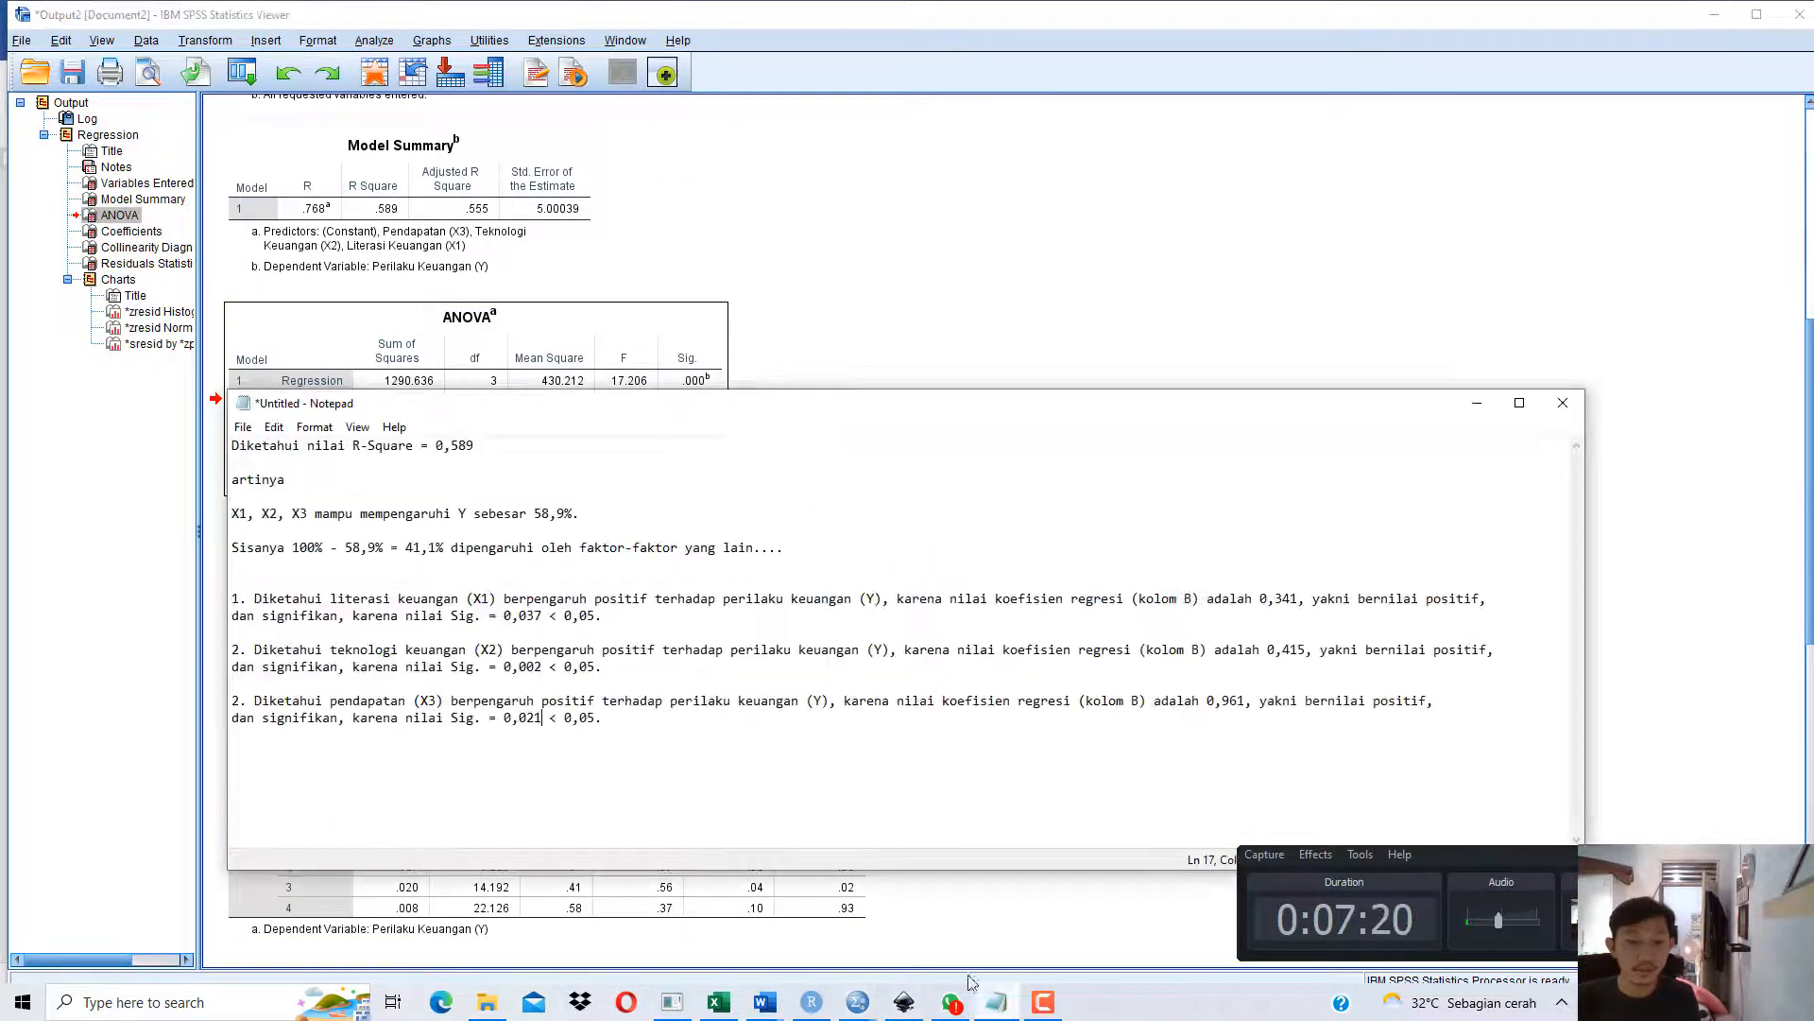
pyautogui.moveTo(741, 490); pyautogui.dragTo(743, 508)
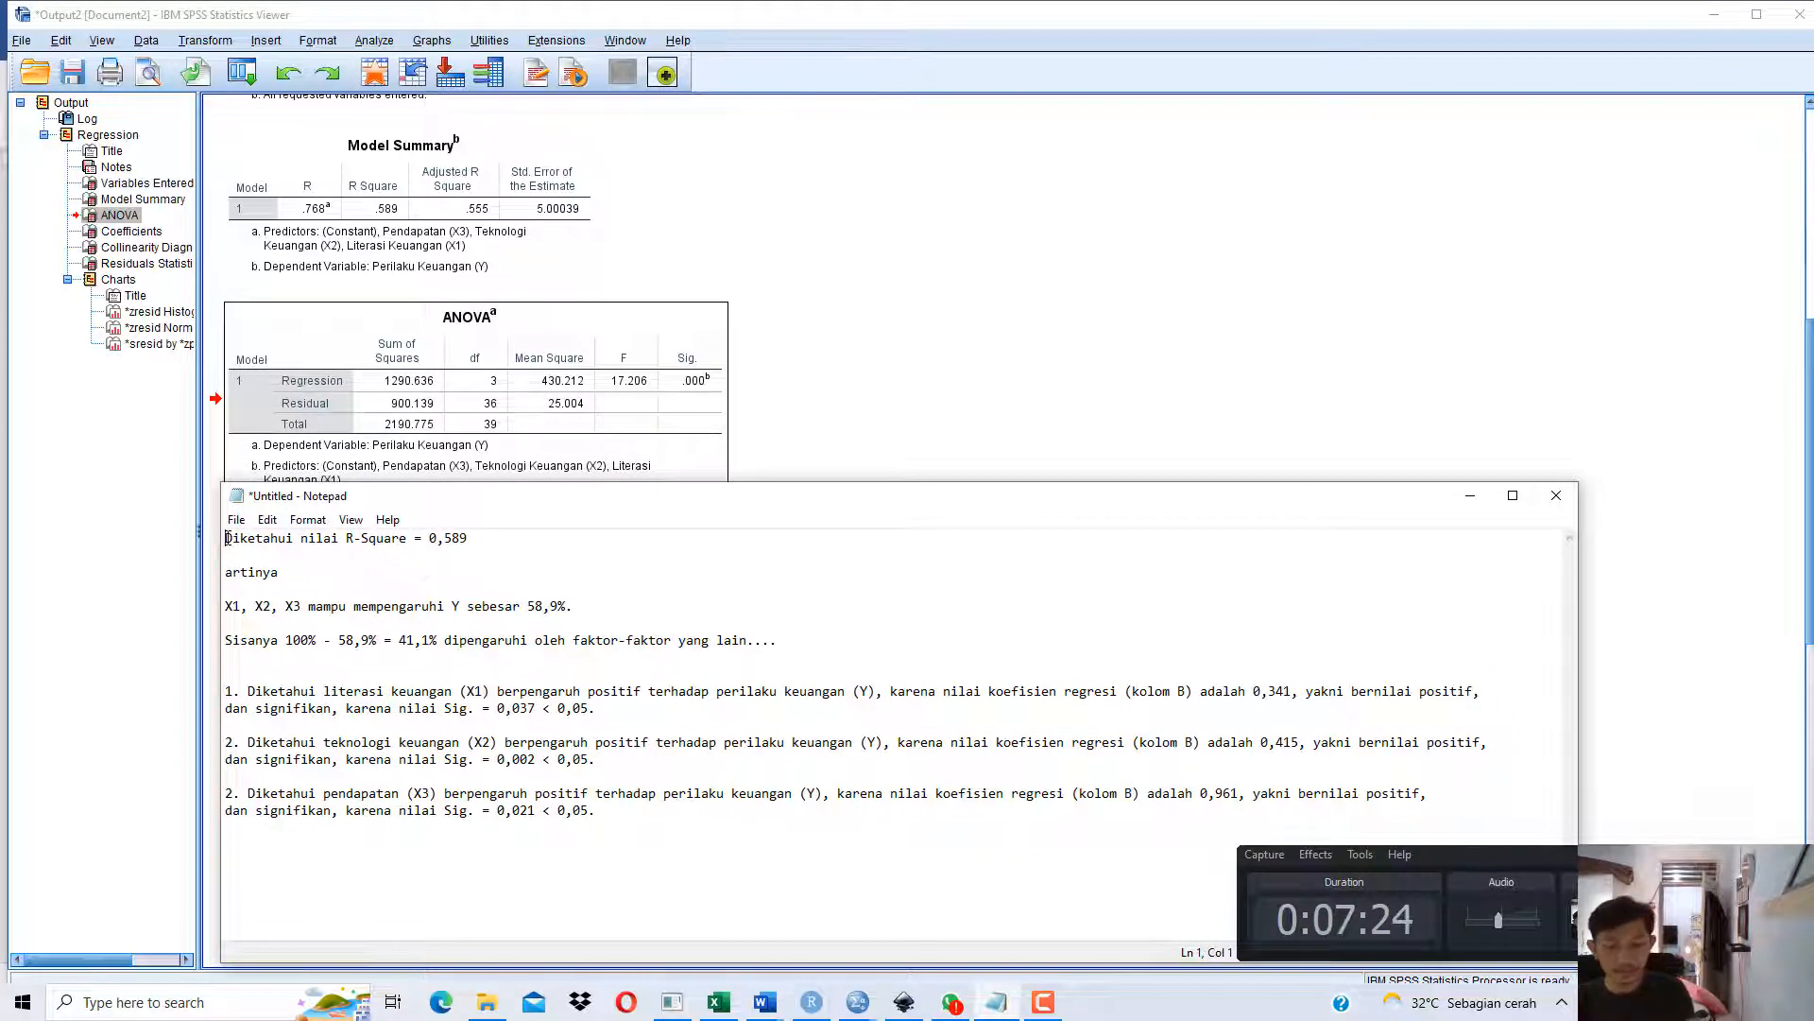
# Insert twelve blank lines above the R-Square text in Notepad.
pyautogui.press('Return')
pyautogui.press('Return')
pyautogui.press('Return')
pyautogui.press('Return')
pyautogui.press('Return')
pyautogui.press('Return')
pyautogui.press('Return')
pyautogui.press('Return')
pyautogui.press('Return')
pyautogui.press('Return')
pyautogui.press('Return')
pyautogui.press('Return')
# On the fourth line, write "Diketahui nilai Sig = 0,000 < 0,05, maka disimpulkan X1, X2, X3 secara bersama-sama atau simultan berpengaruh signifikan terhadap Y".
pyautogui.click(369, 578)
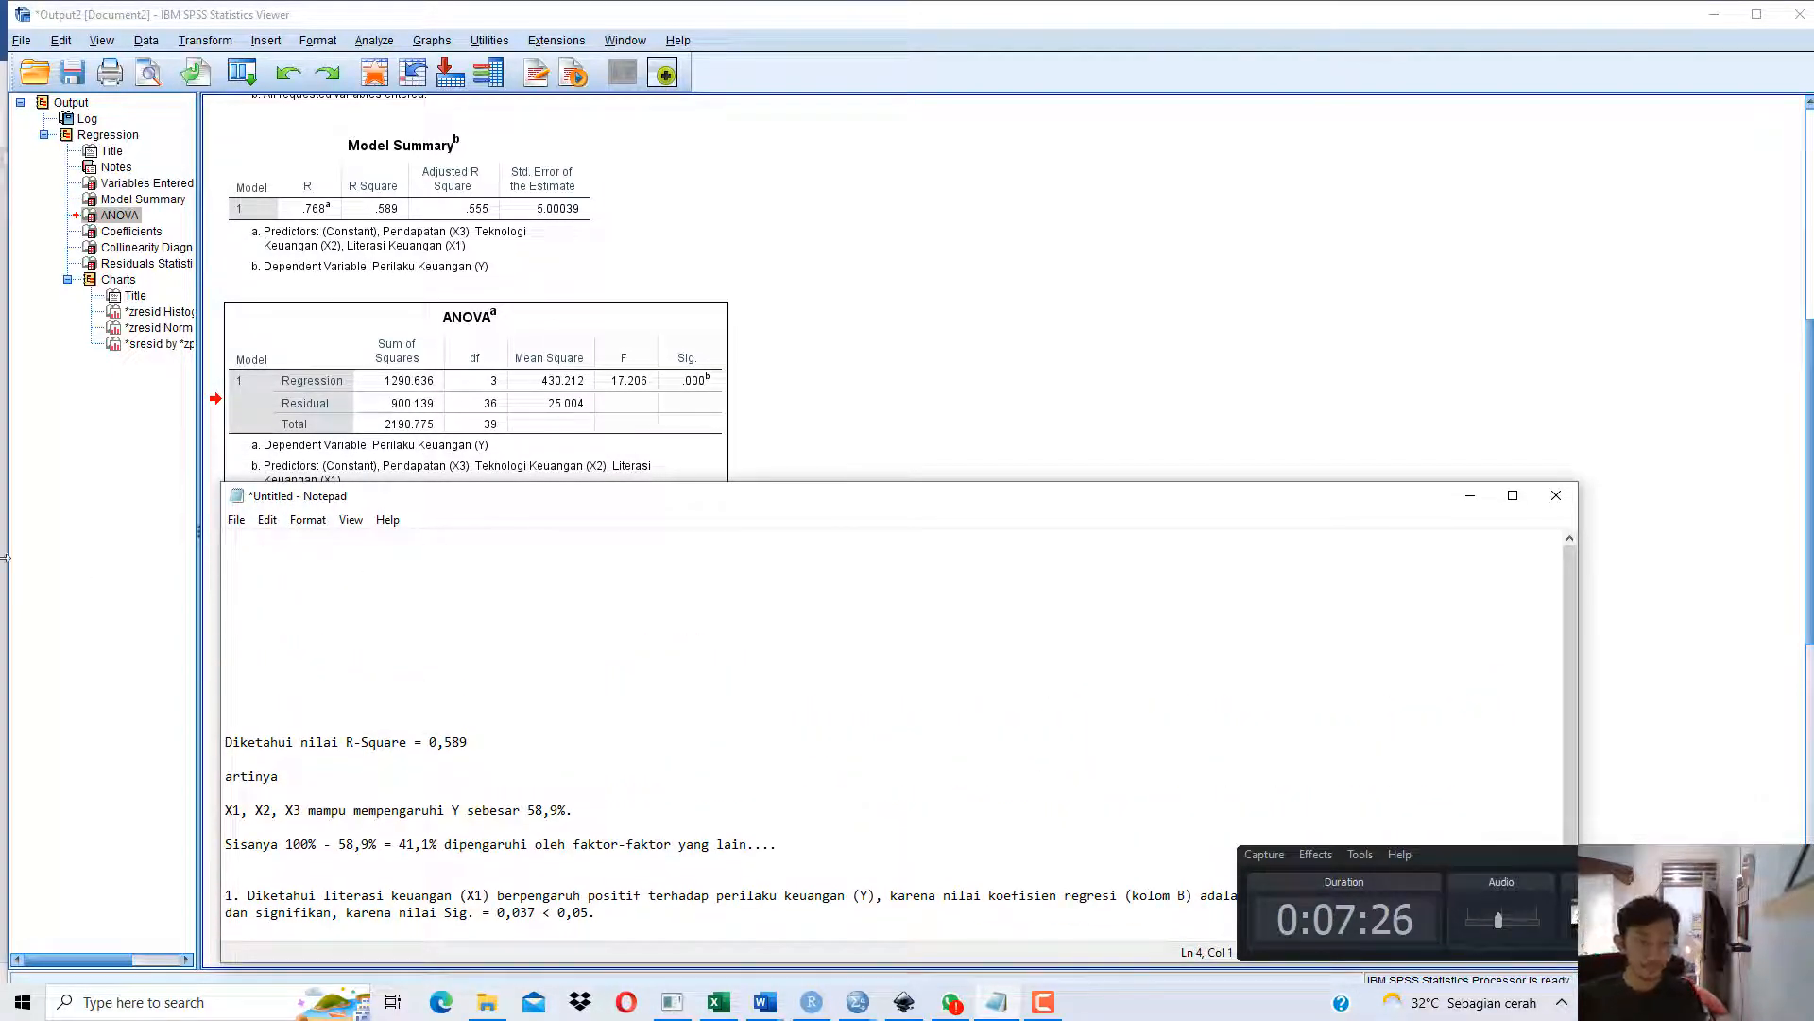
pyautogui.write('Diketahu')
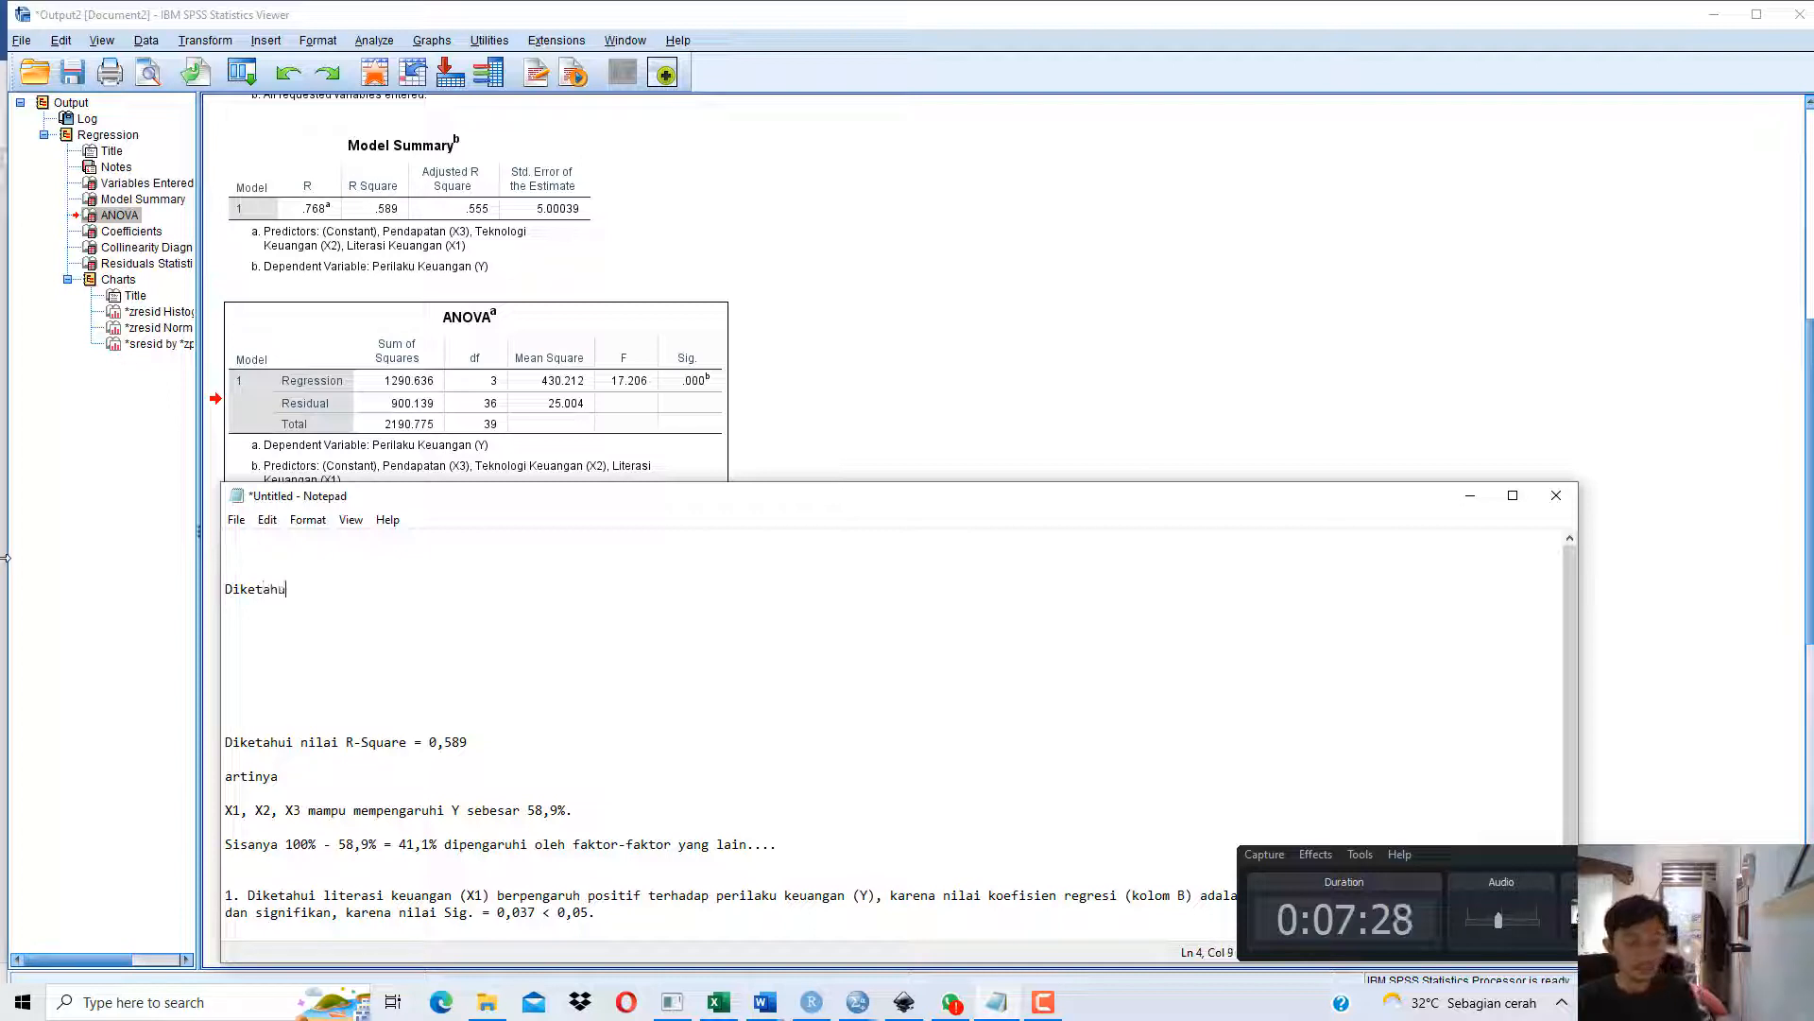
pyautogui.write('i nilai Sig = 0,000 < 0,05, maka d')
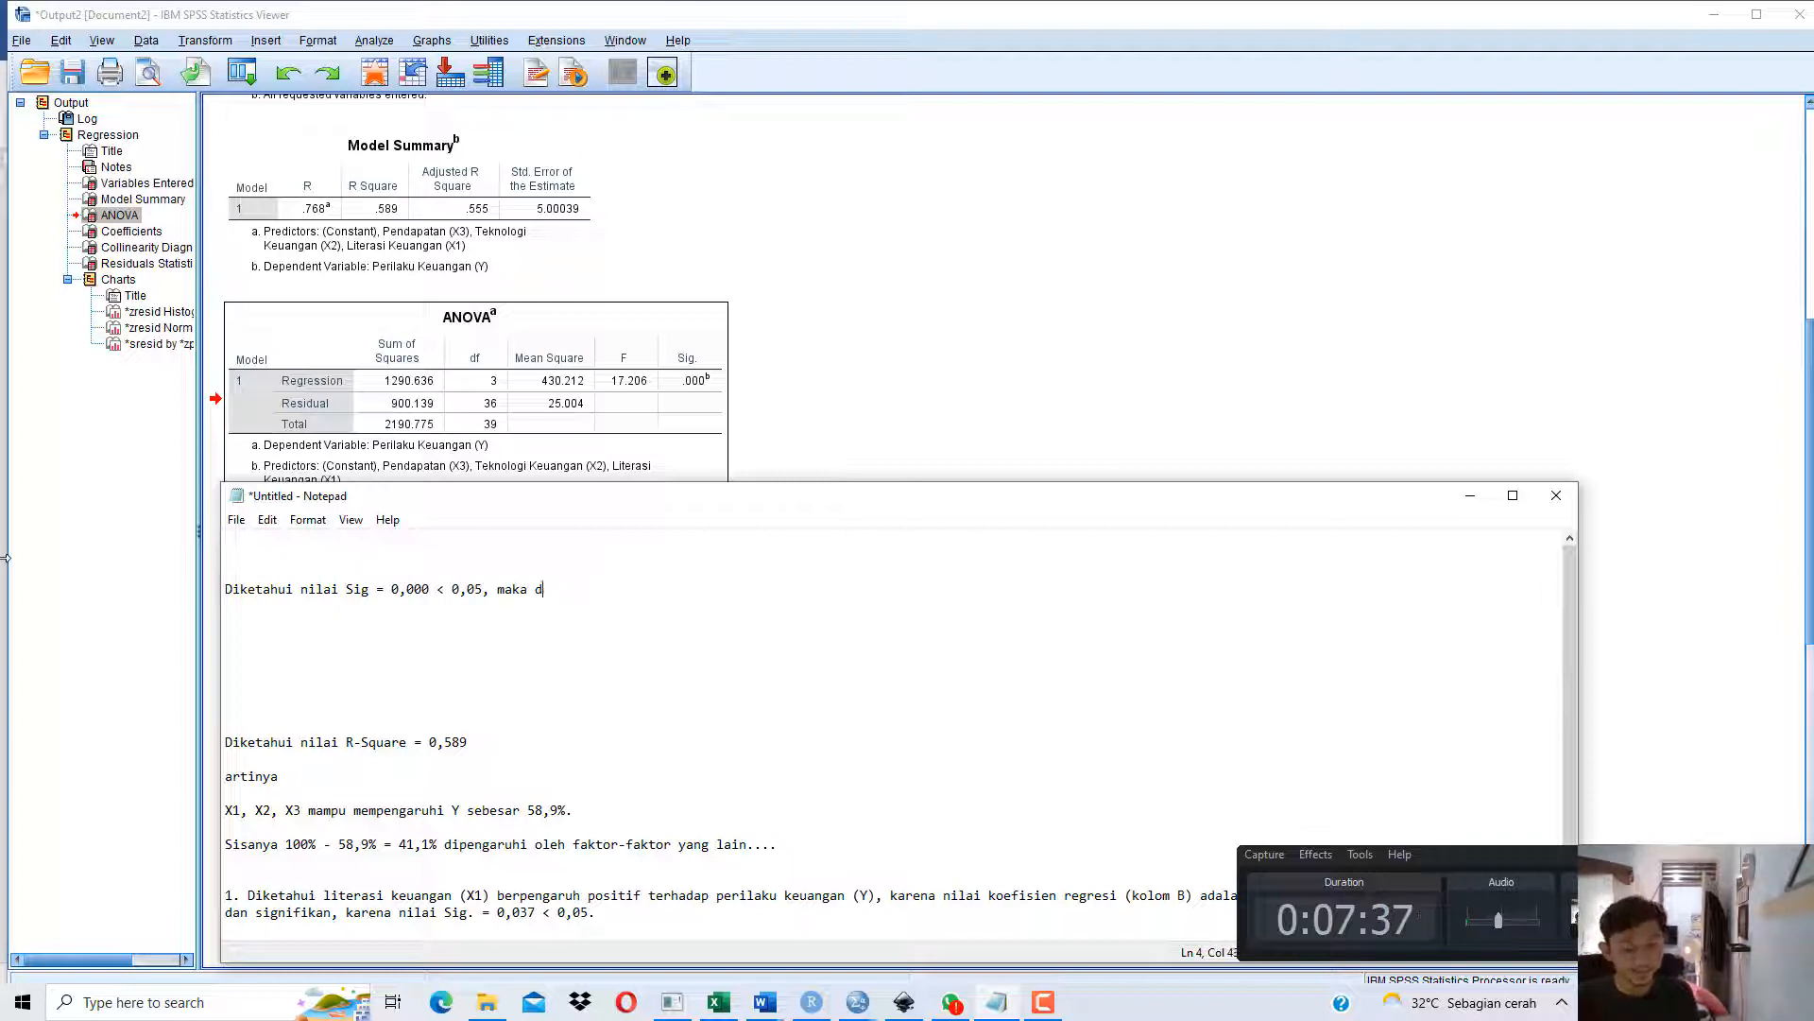
pyautogui.write('isimpulkan')
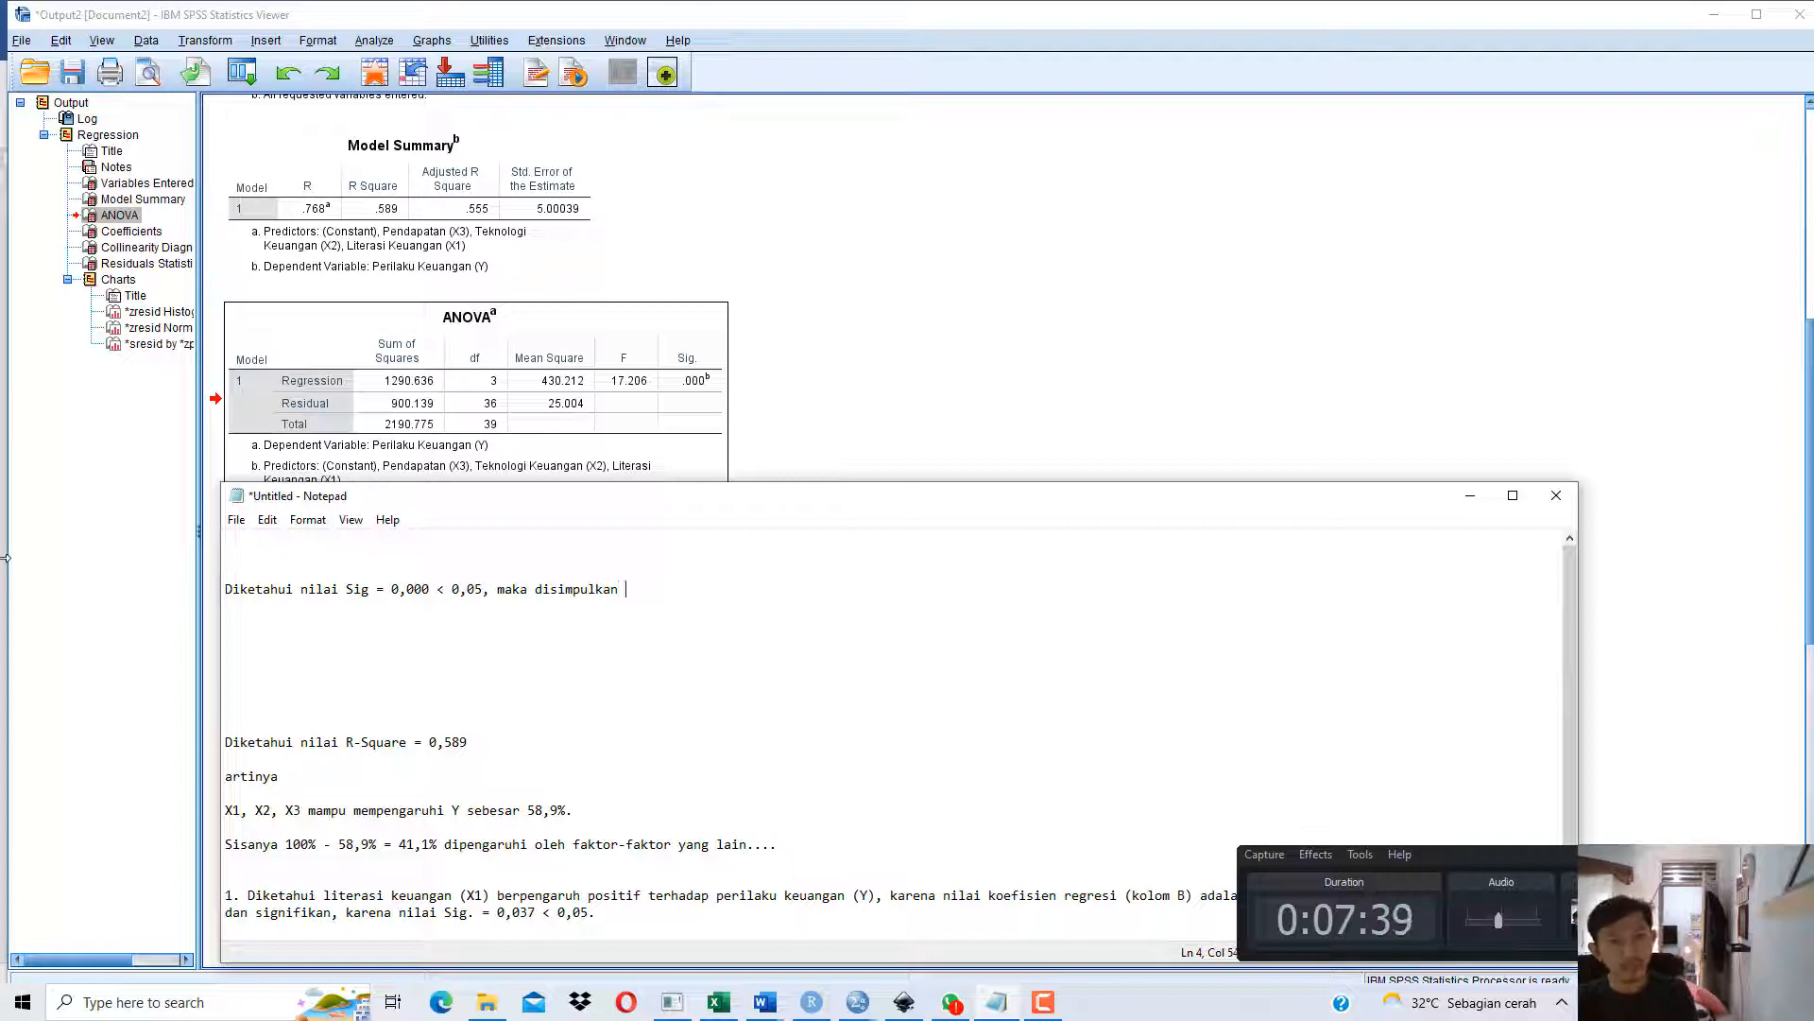
pyautogui.write(' X1, X2, X3 secara')
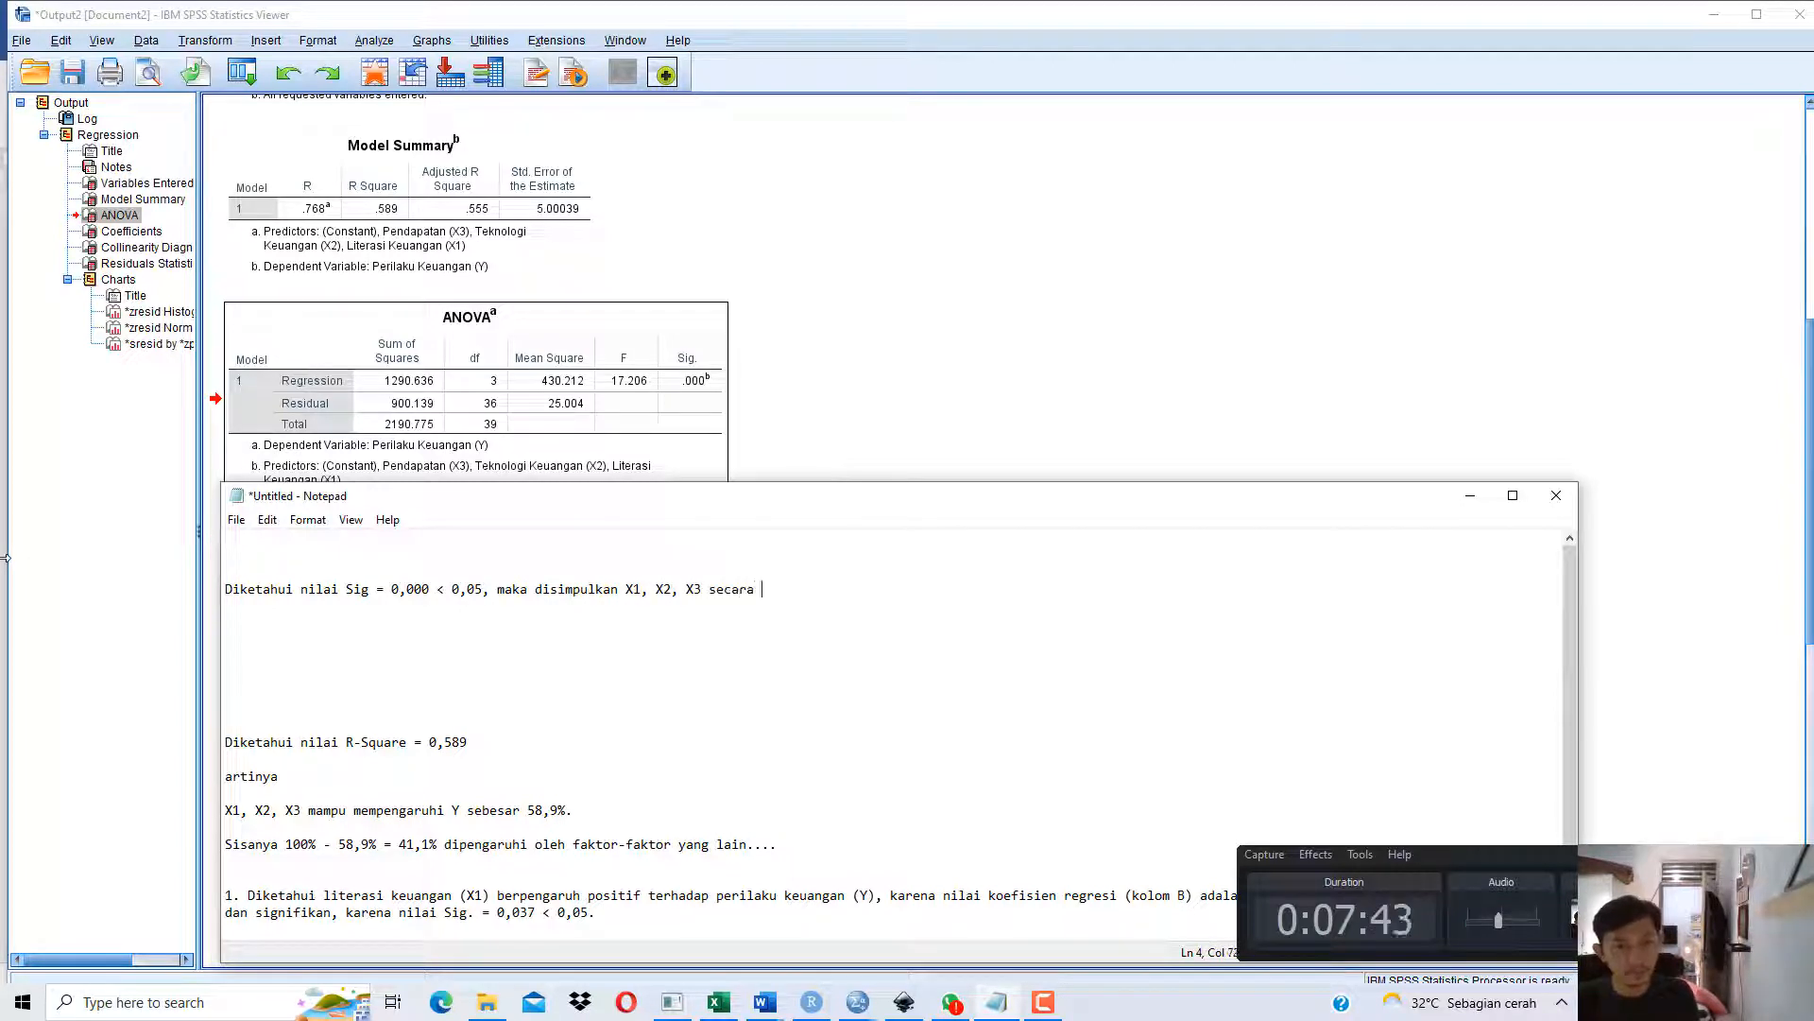
pyautogui.write(' bersama-sama at')
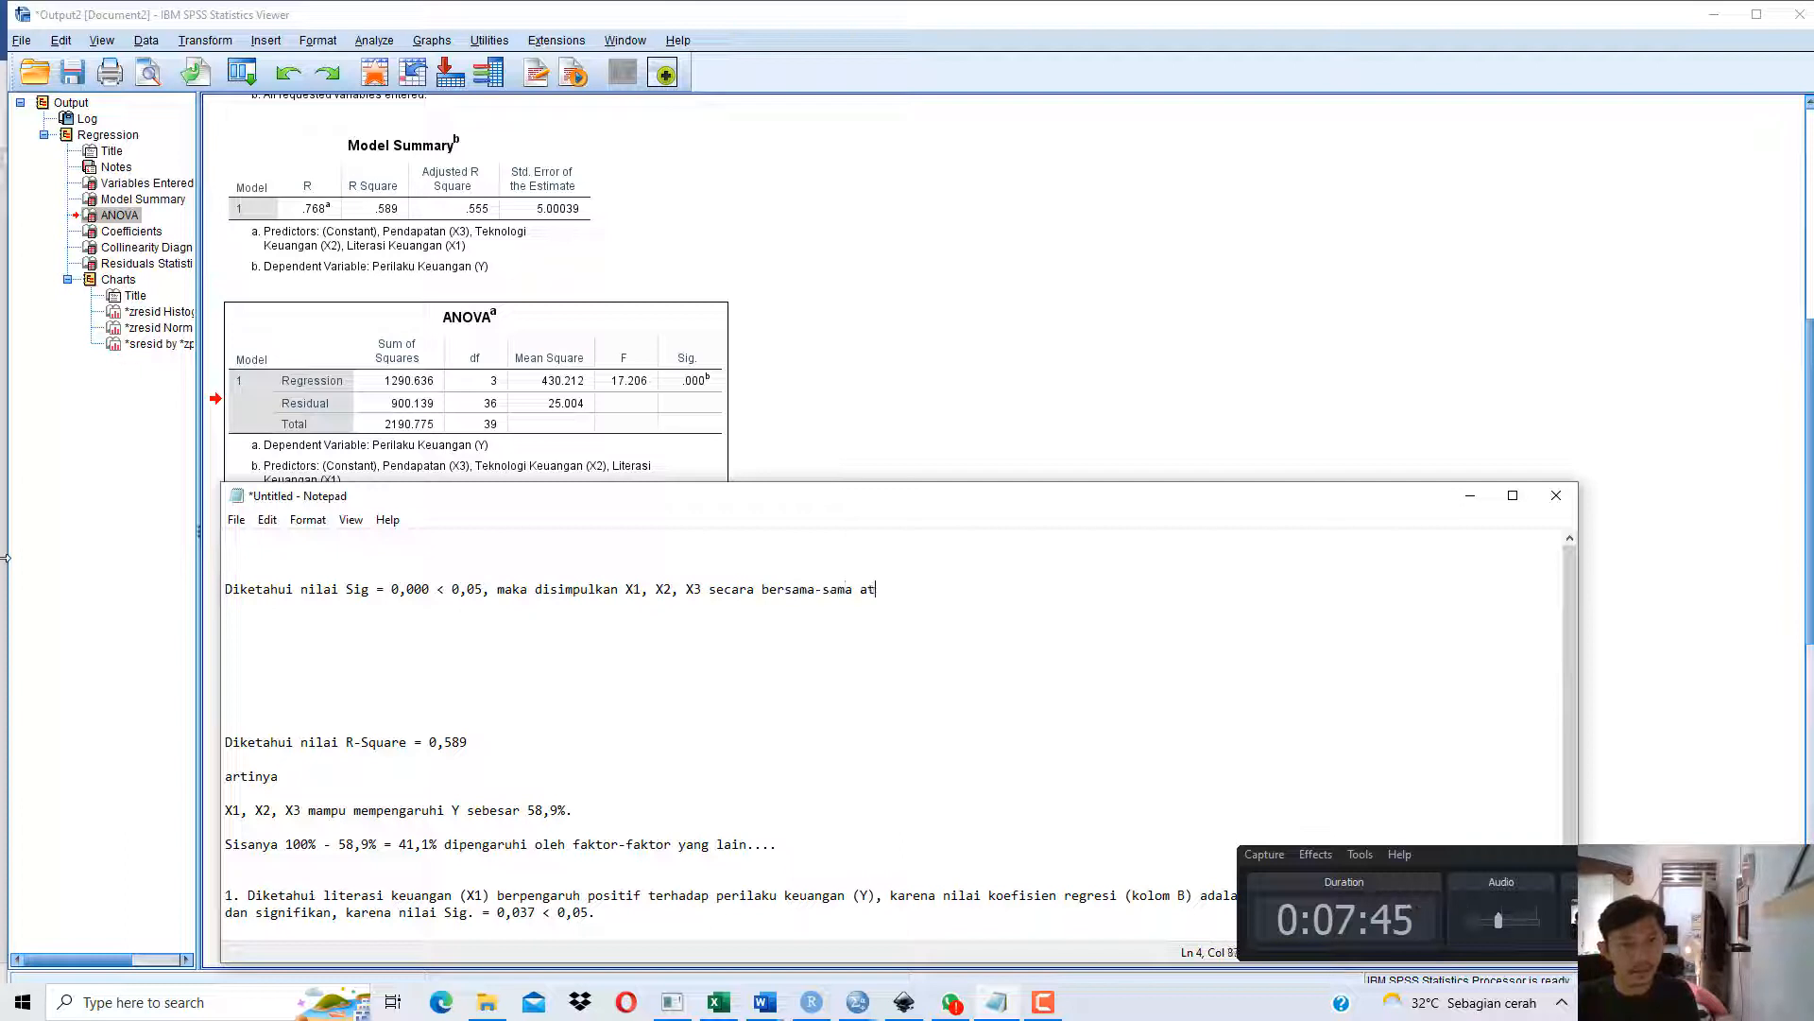
pyautogui.write('au s')
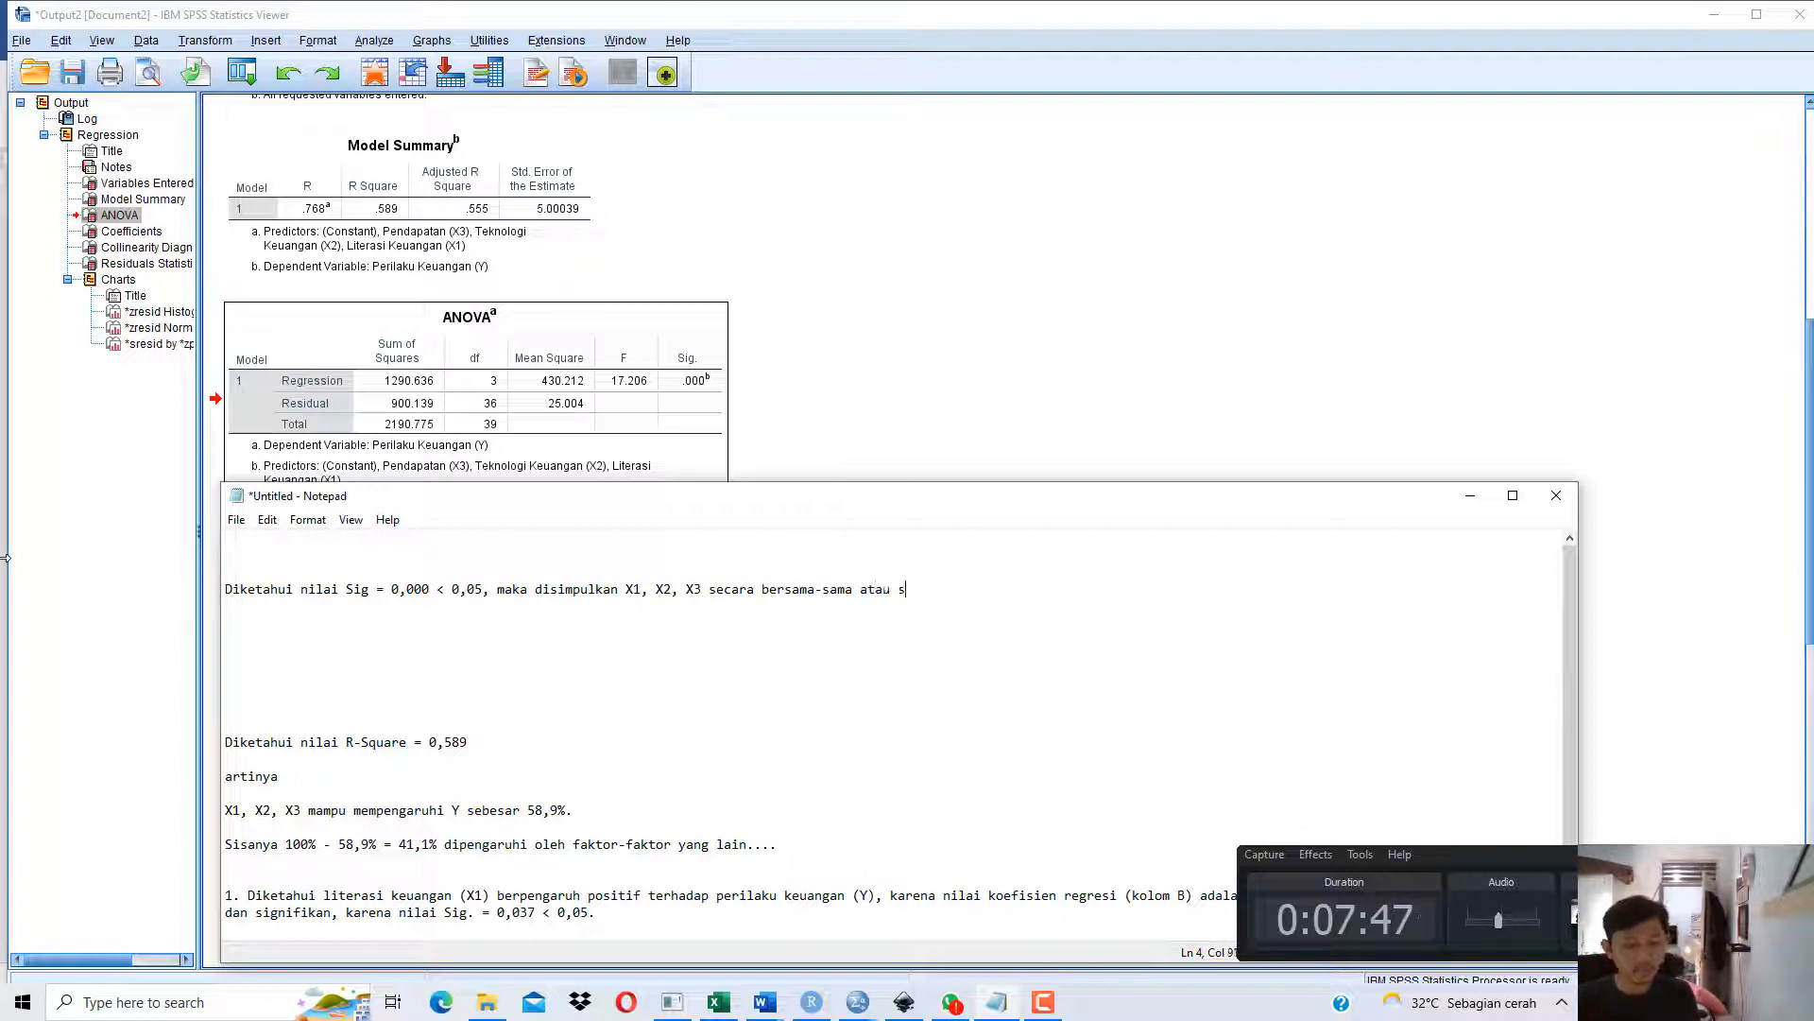
pyautogui.write('imultan berpengar')
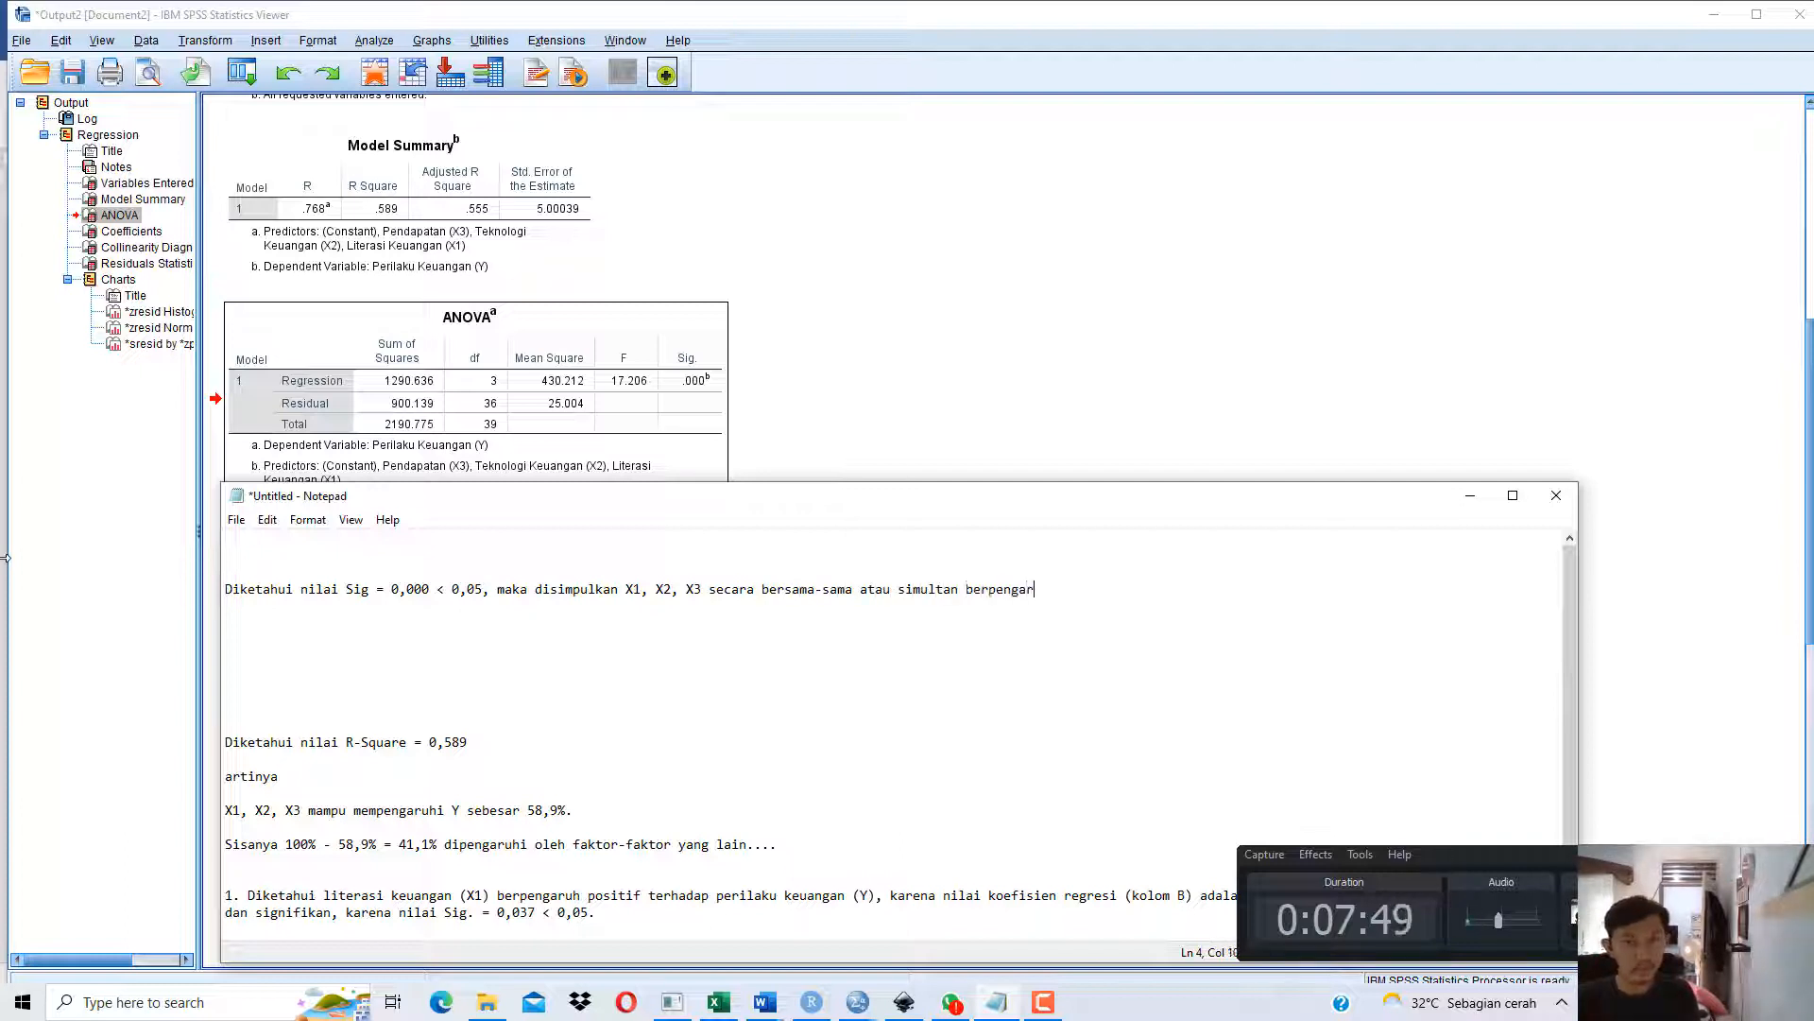
pyautogui.write('uh signifikan terhadap Y')
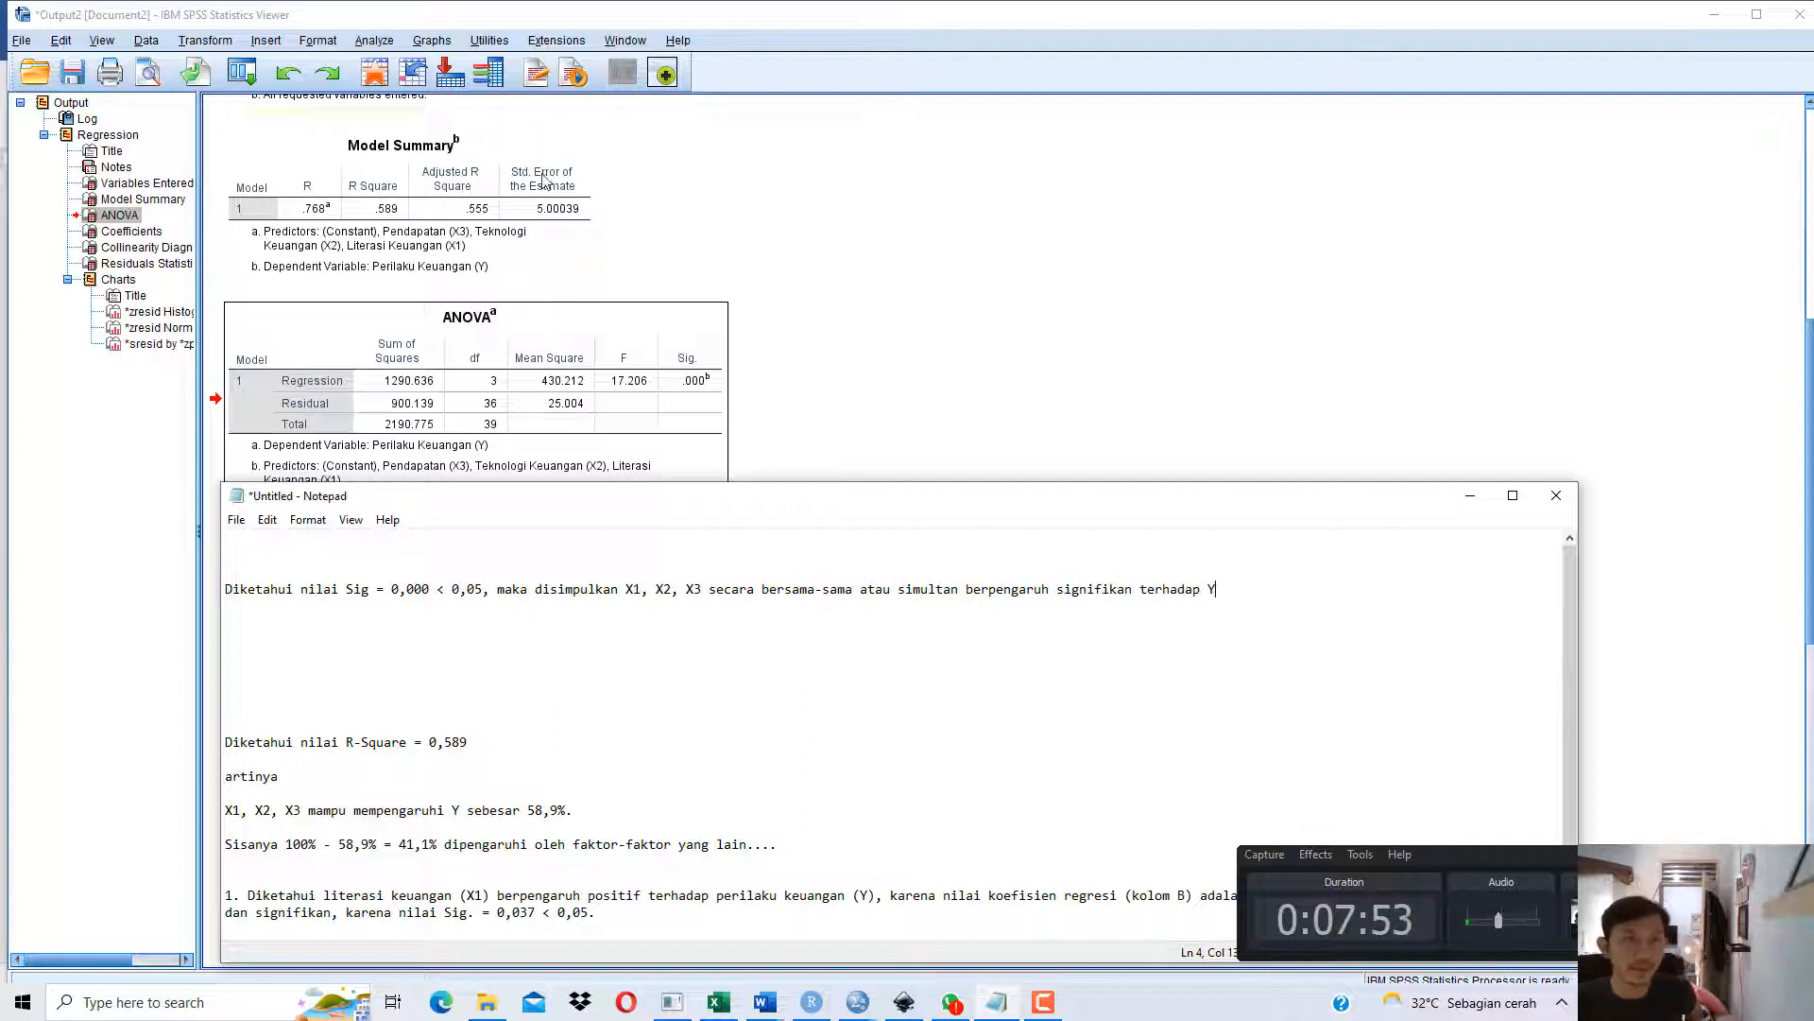
# Switch back to the Word document Hasil Olah Data Bab 4 and examine the classical assumption section with the Uji Normalitas table.
pyautogui.click(767, 1001)
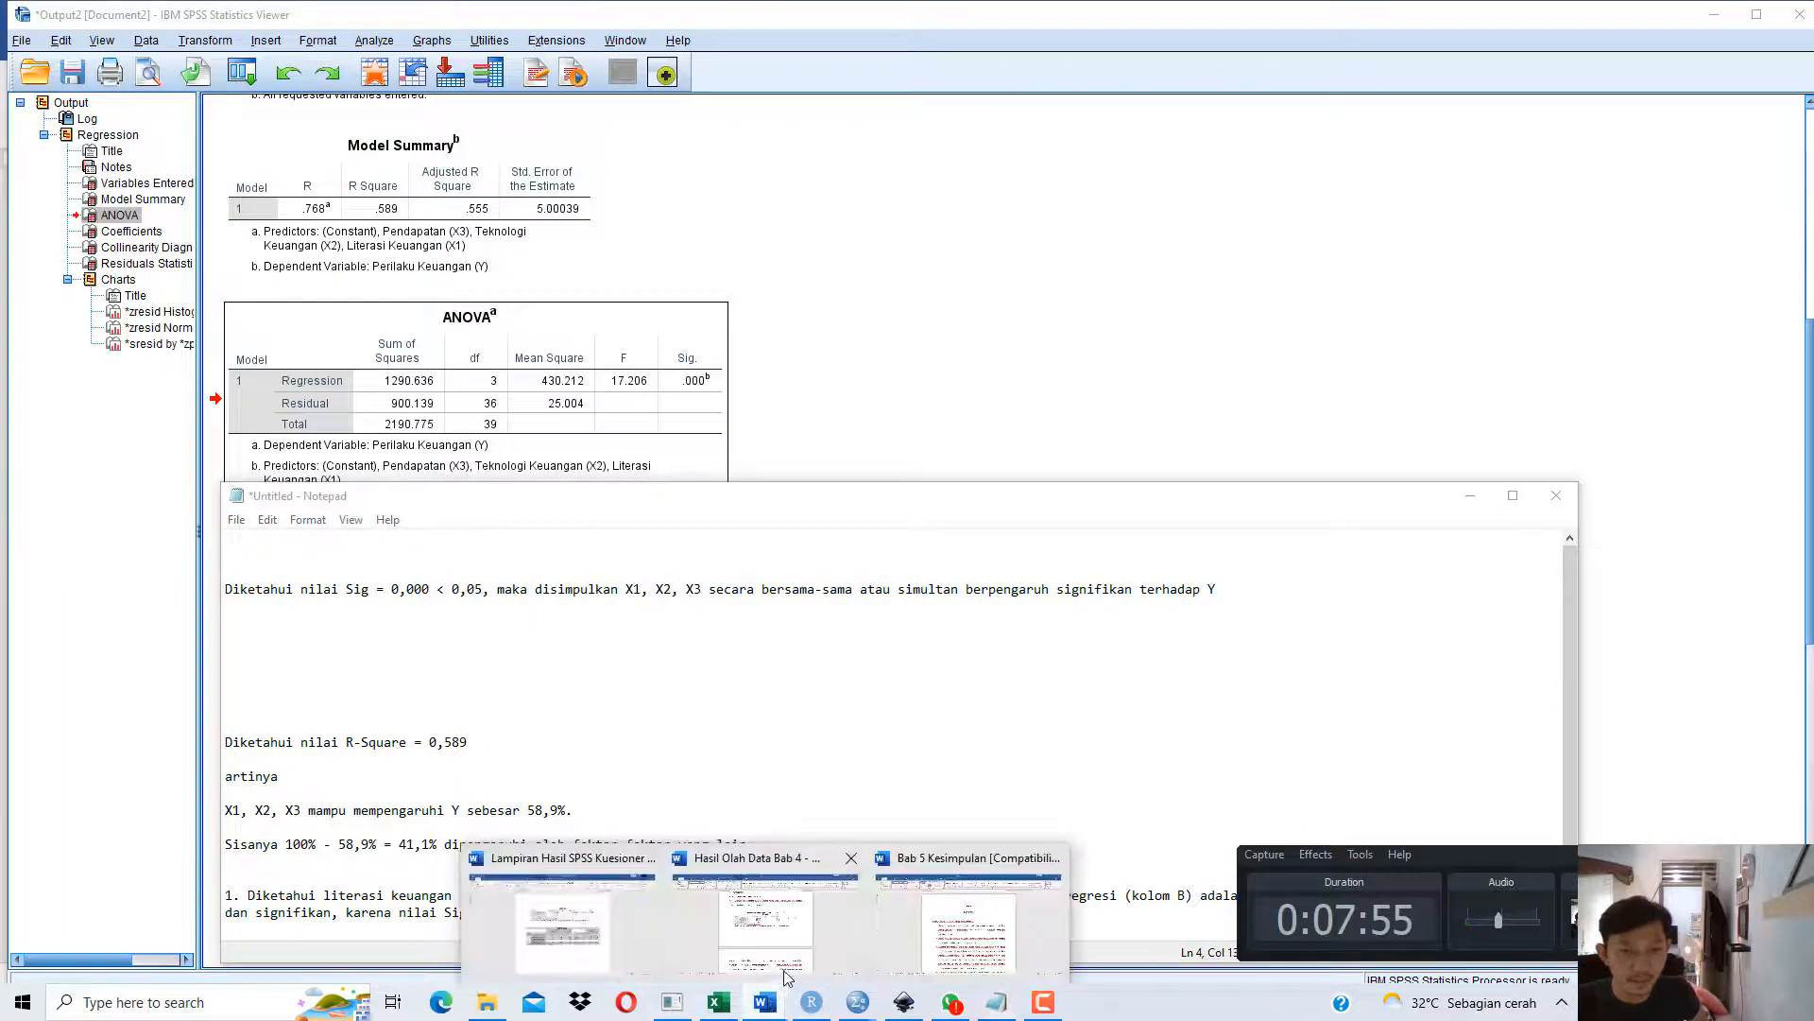
pyautogui.click(812, 931)
pyautogui.scroll(-1, 778, 698)
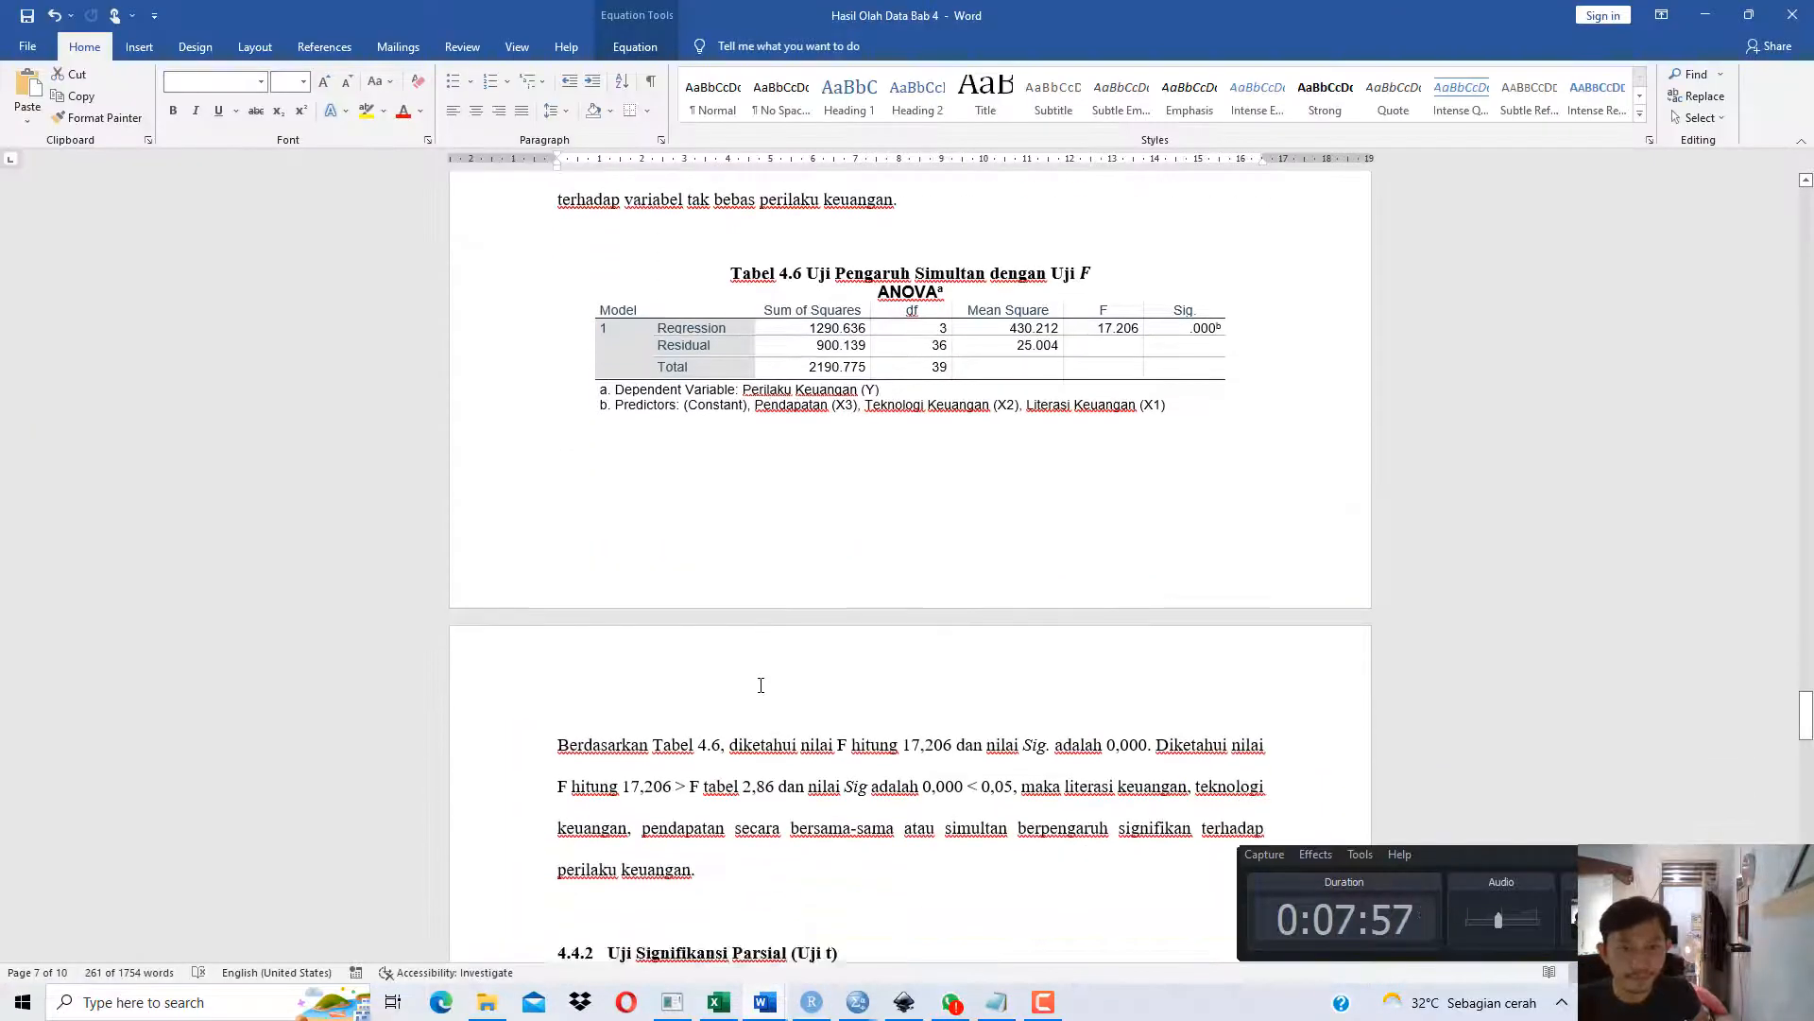
pyautogui.scroll(2, 778, 697)
pyautogui.scroll(15, 777, 698)
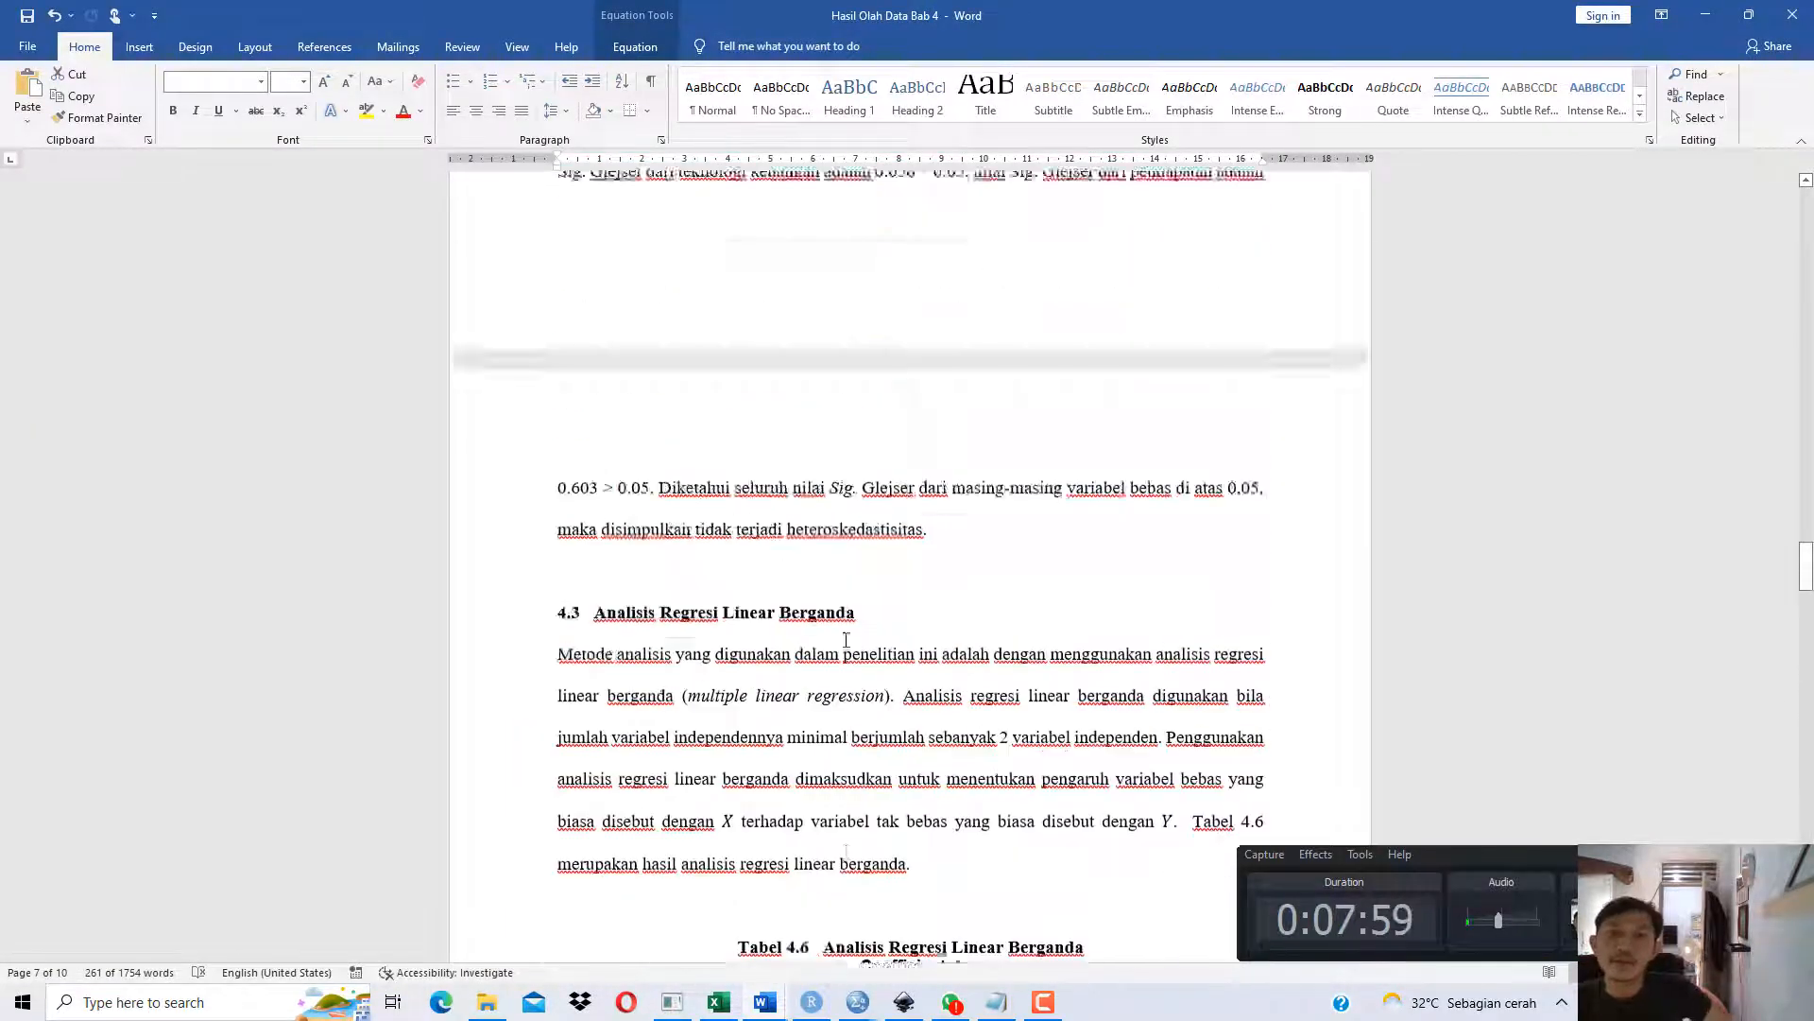
pyautogui.scroll(20, 852, 636)
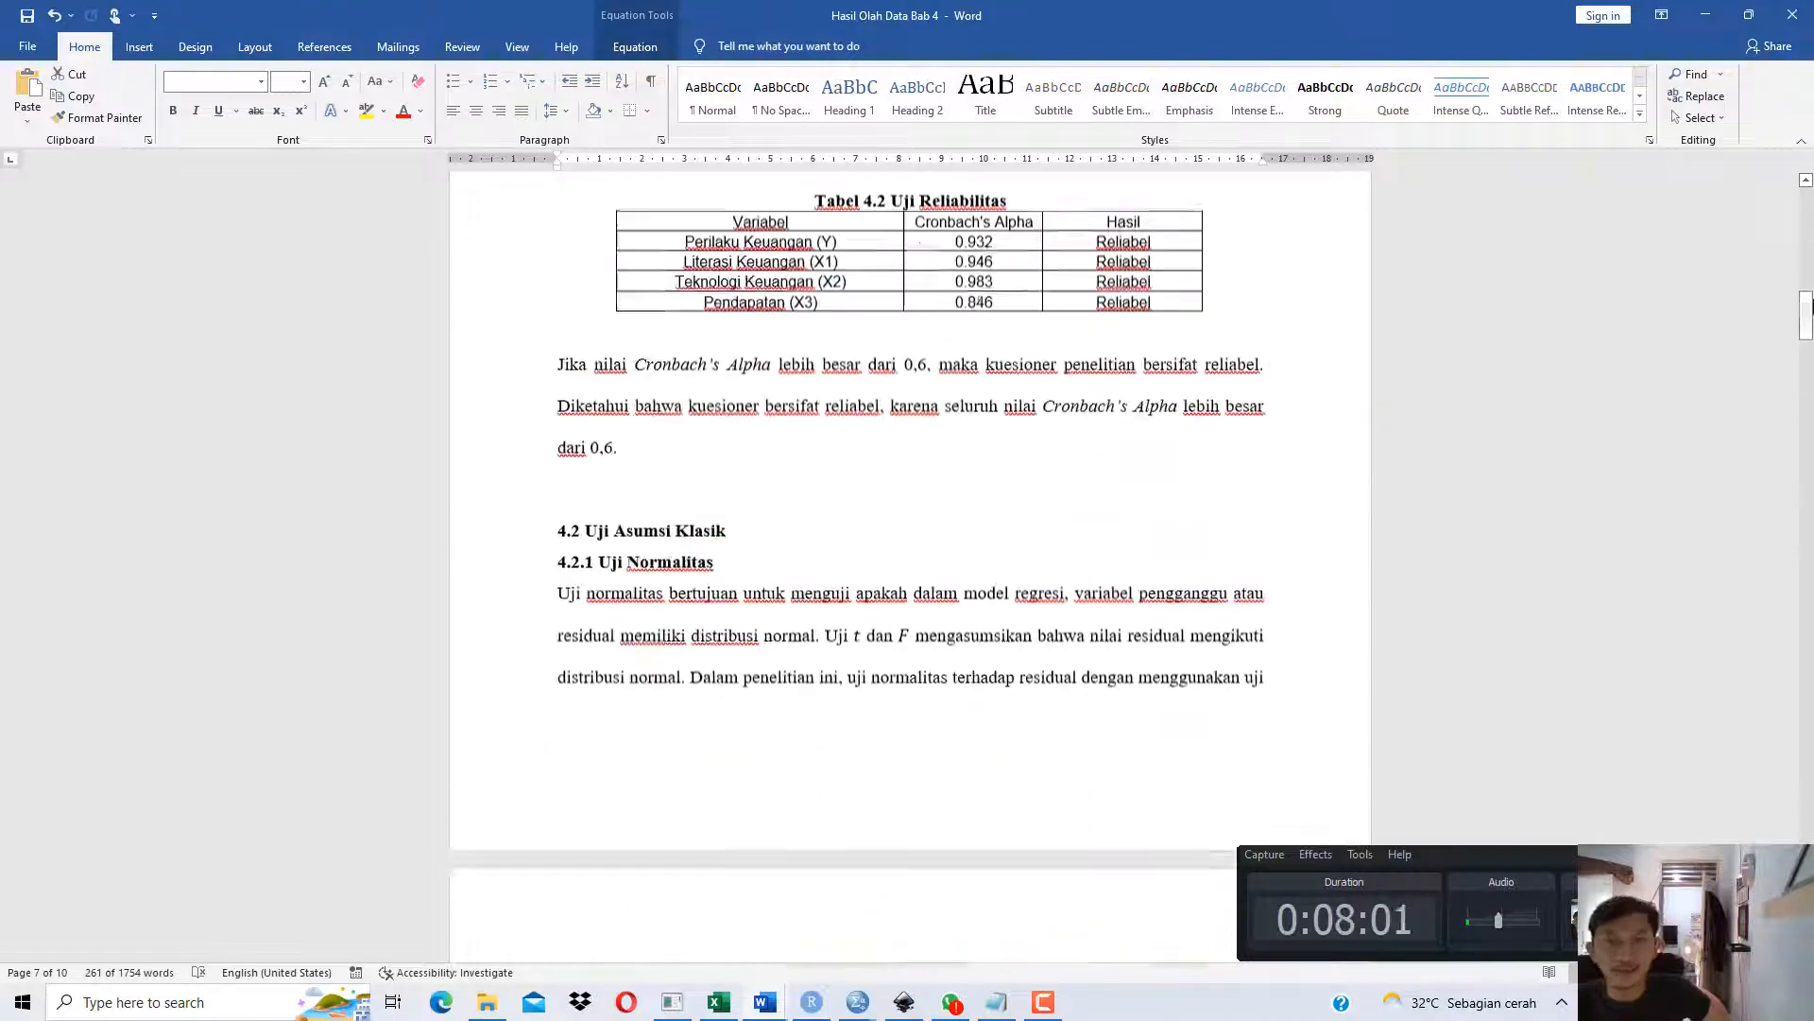
pyautogui.scroll(-8, 947, 438)
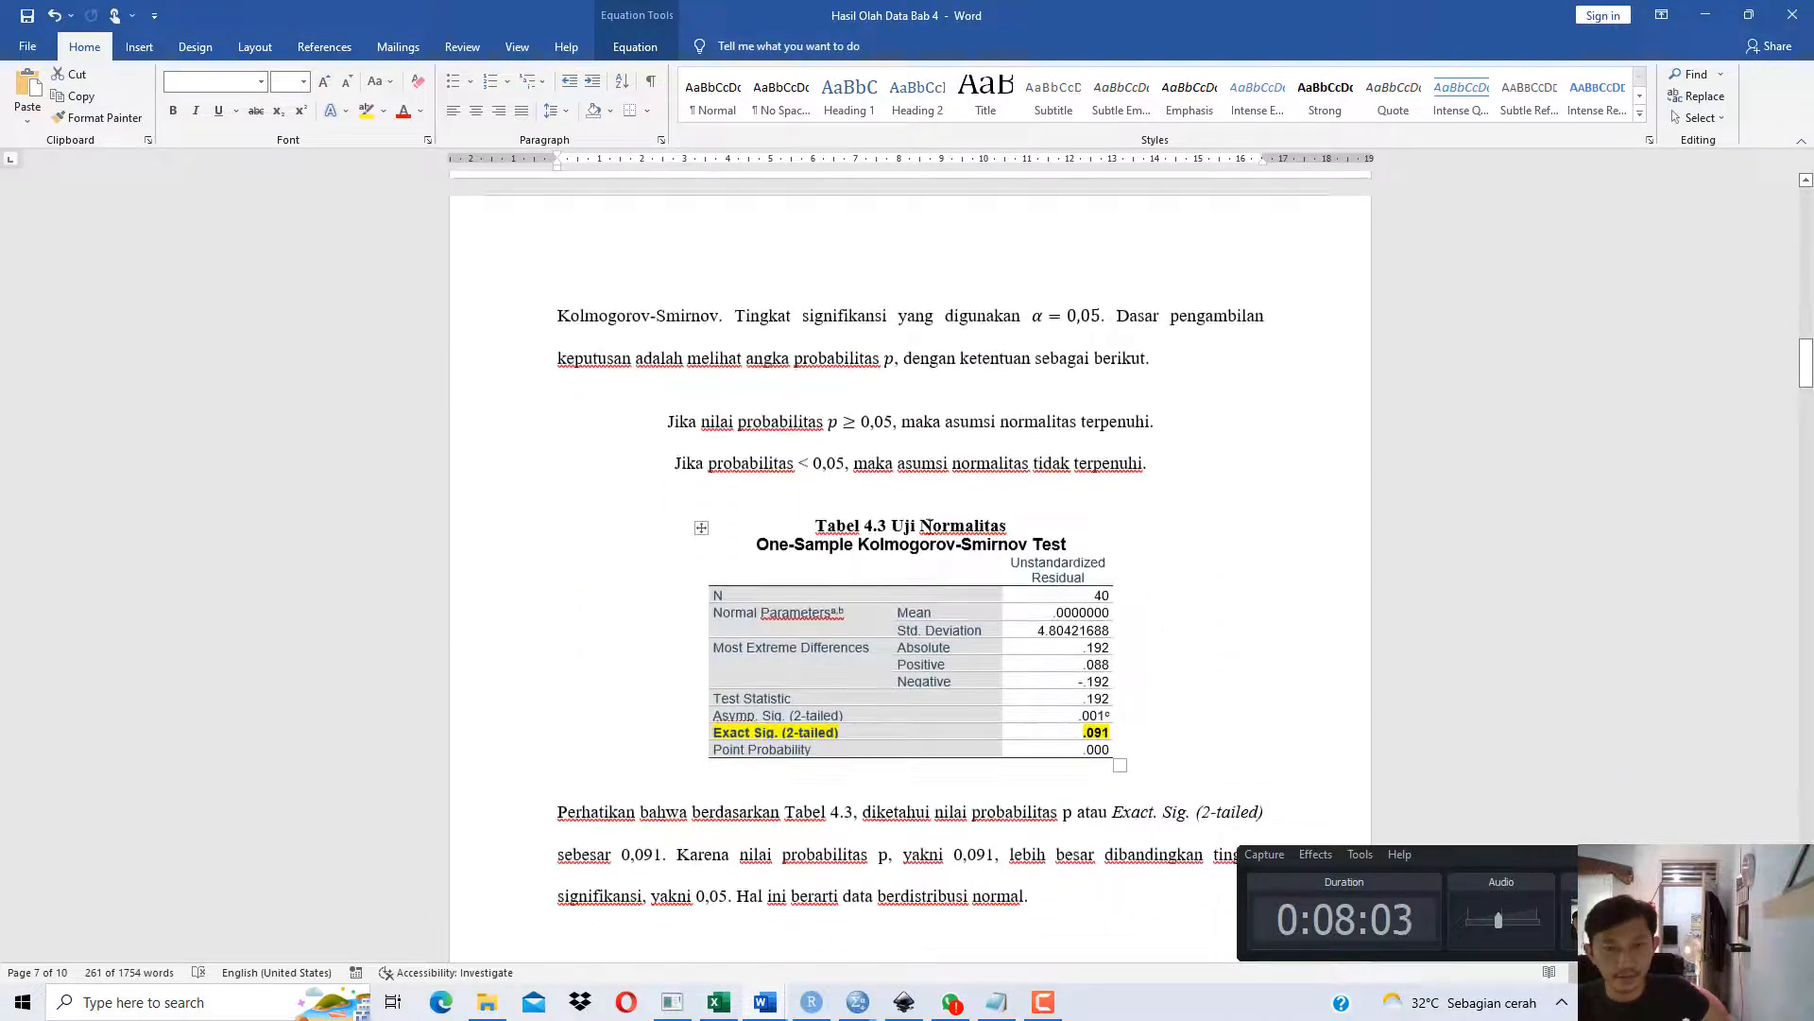
pyautogui.click(1074, 781)
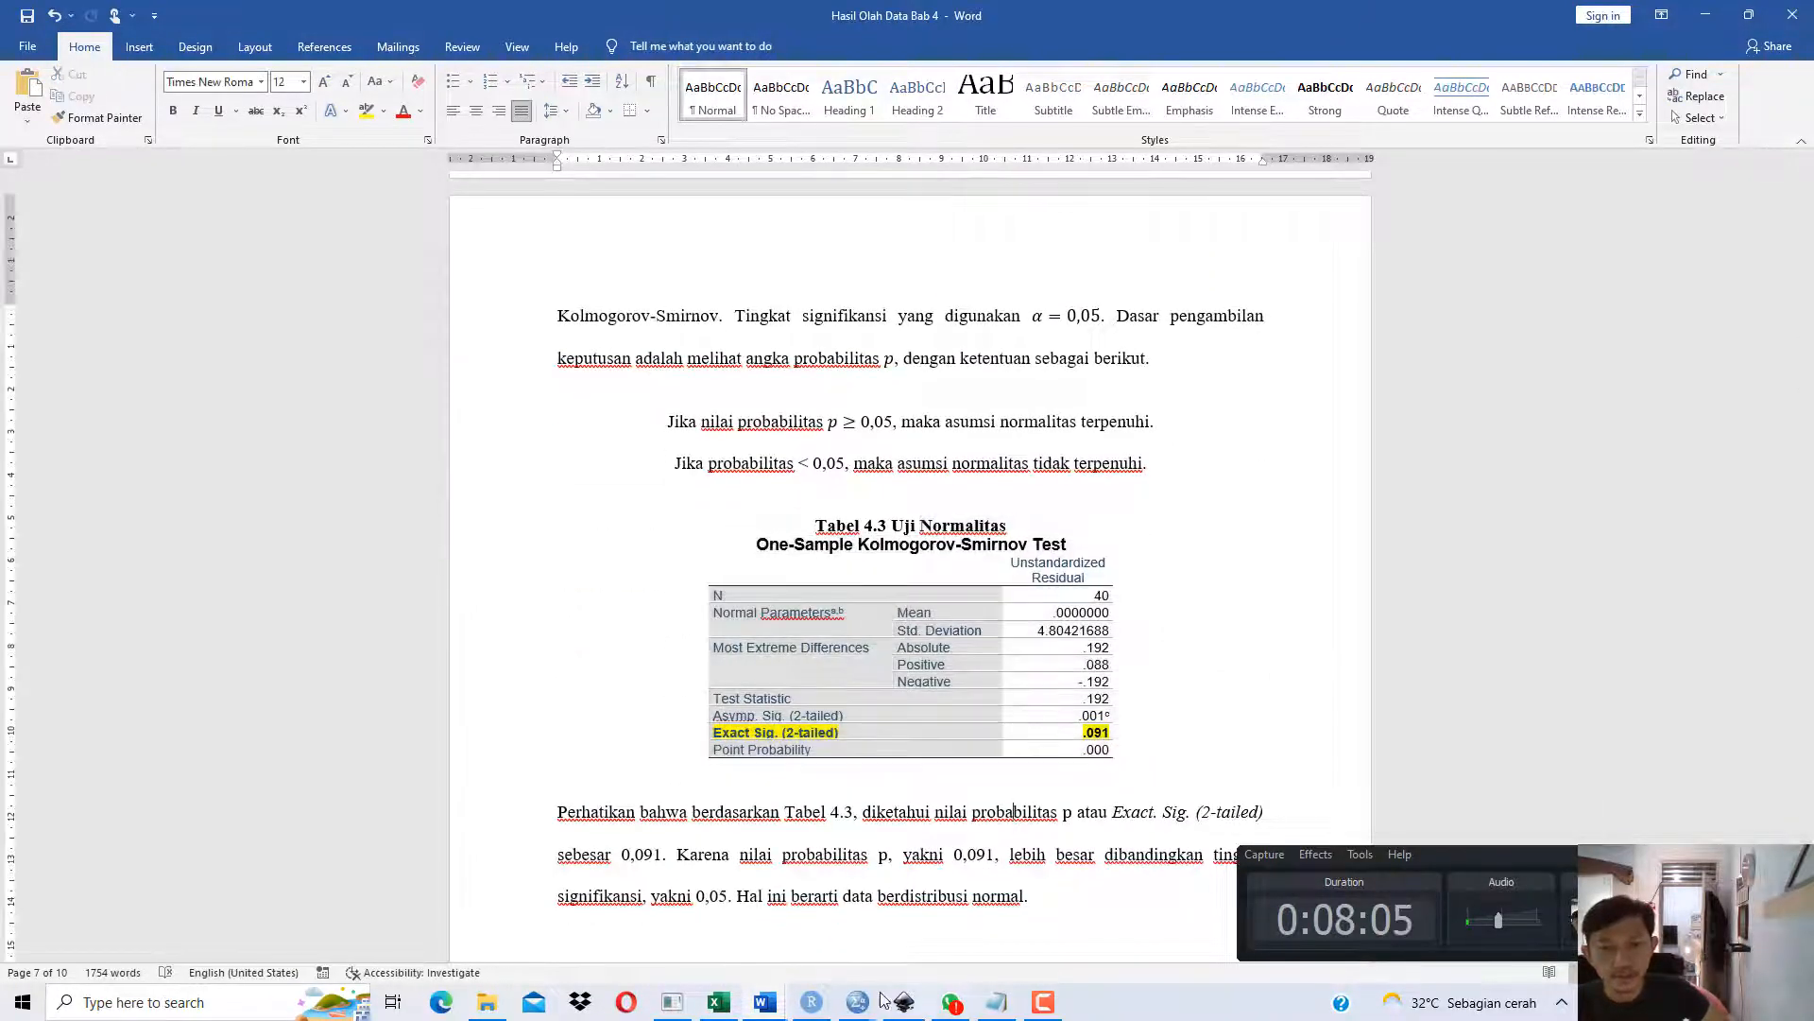
# Switch to the SPSS Data Editor and open the legacy nonparametric One-Sample Kolmogorov-Smirnov Test.
pyautogui.moveTo(862, 1003)
pyautogui.click(756, 912)
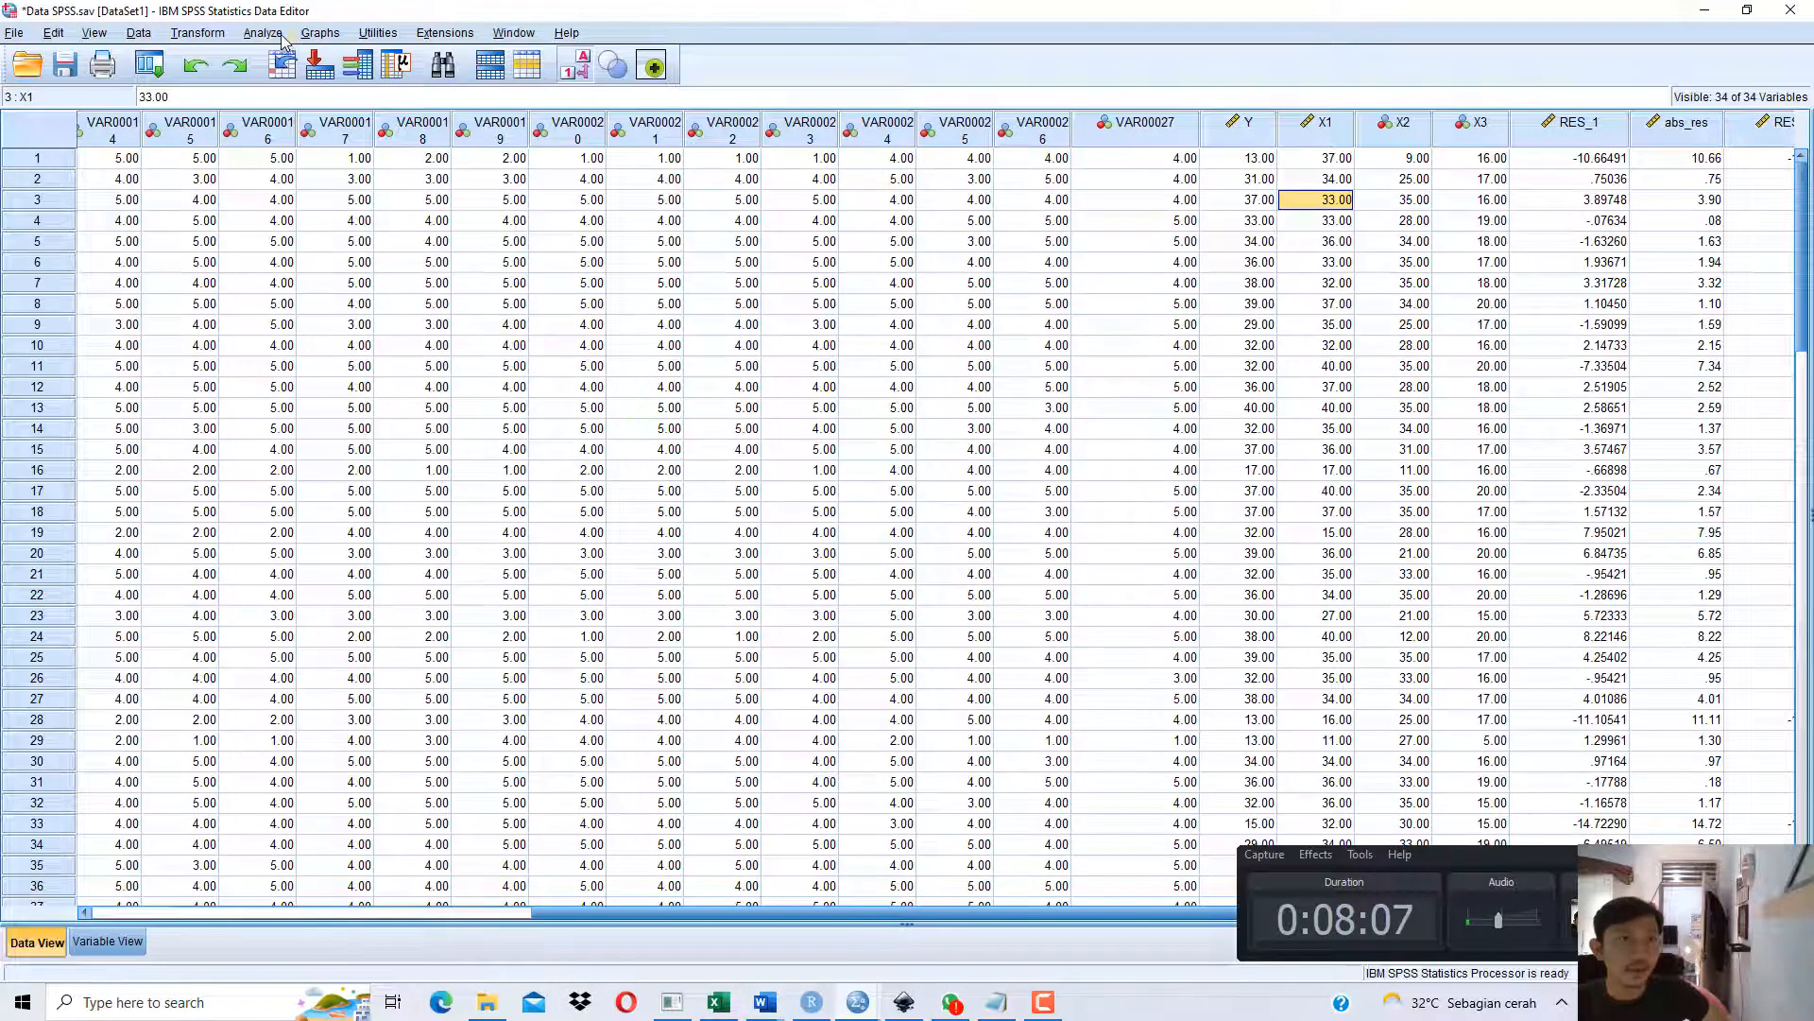
pyautogui.click(263, 33)
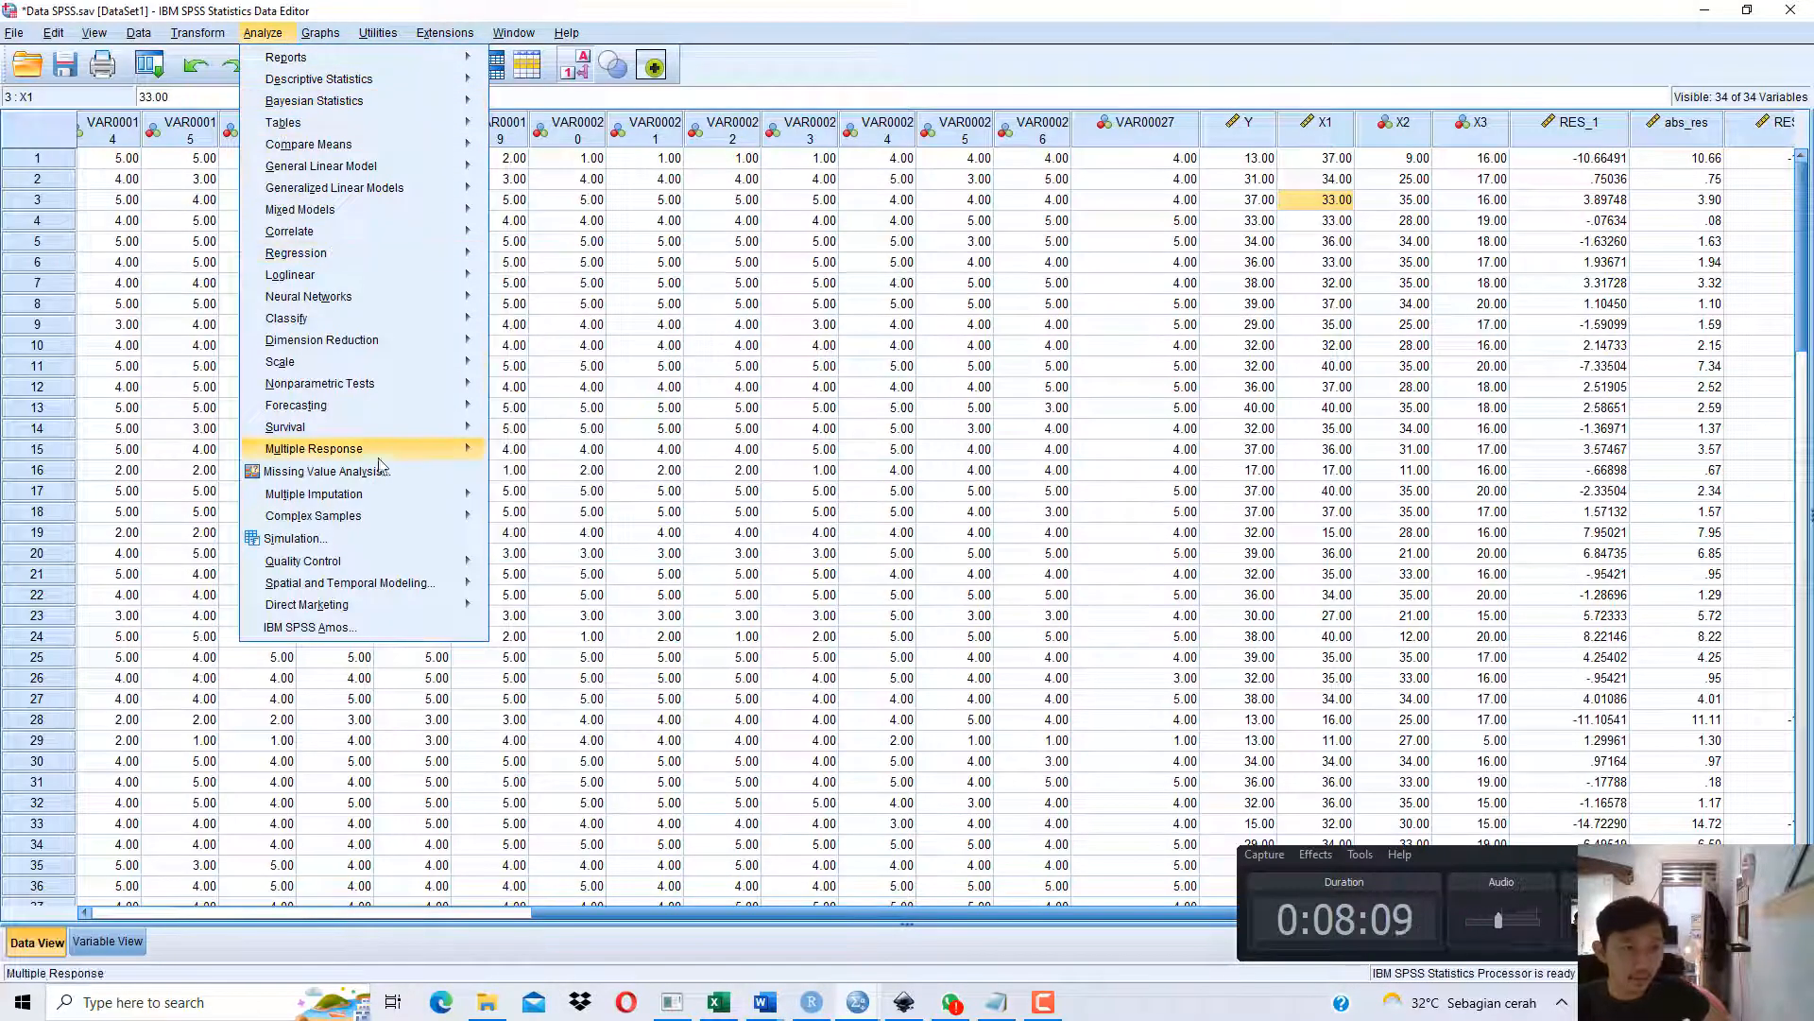
pyautogui.moveTo(408, 383)
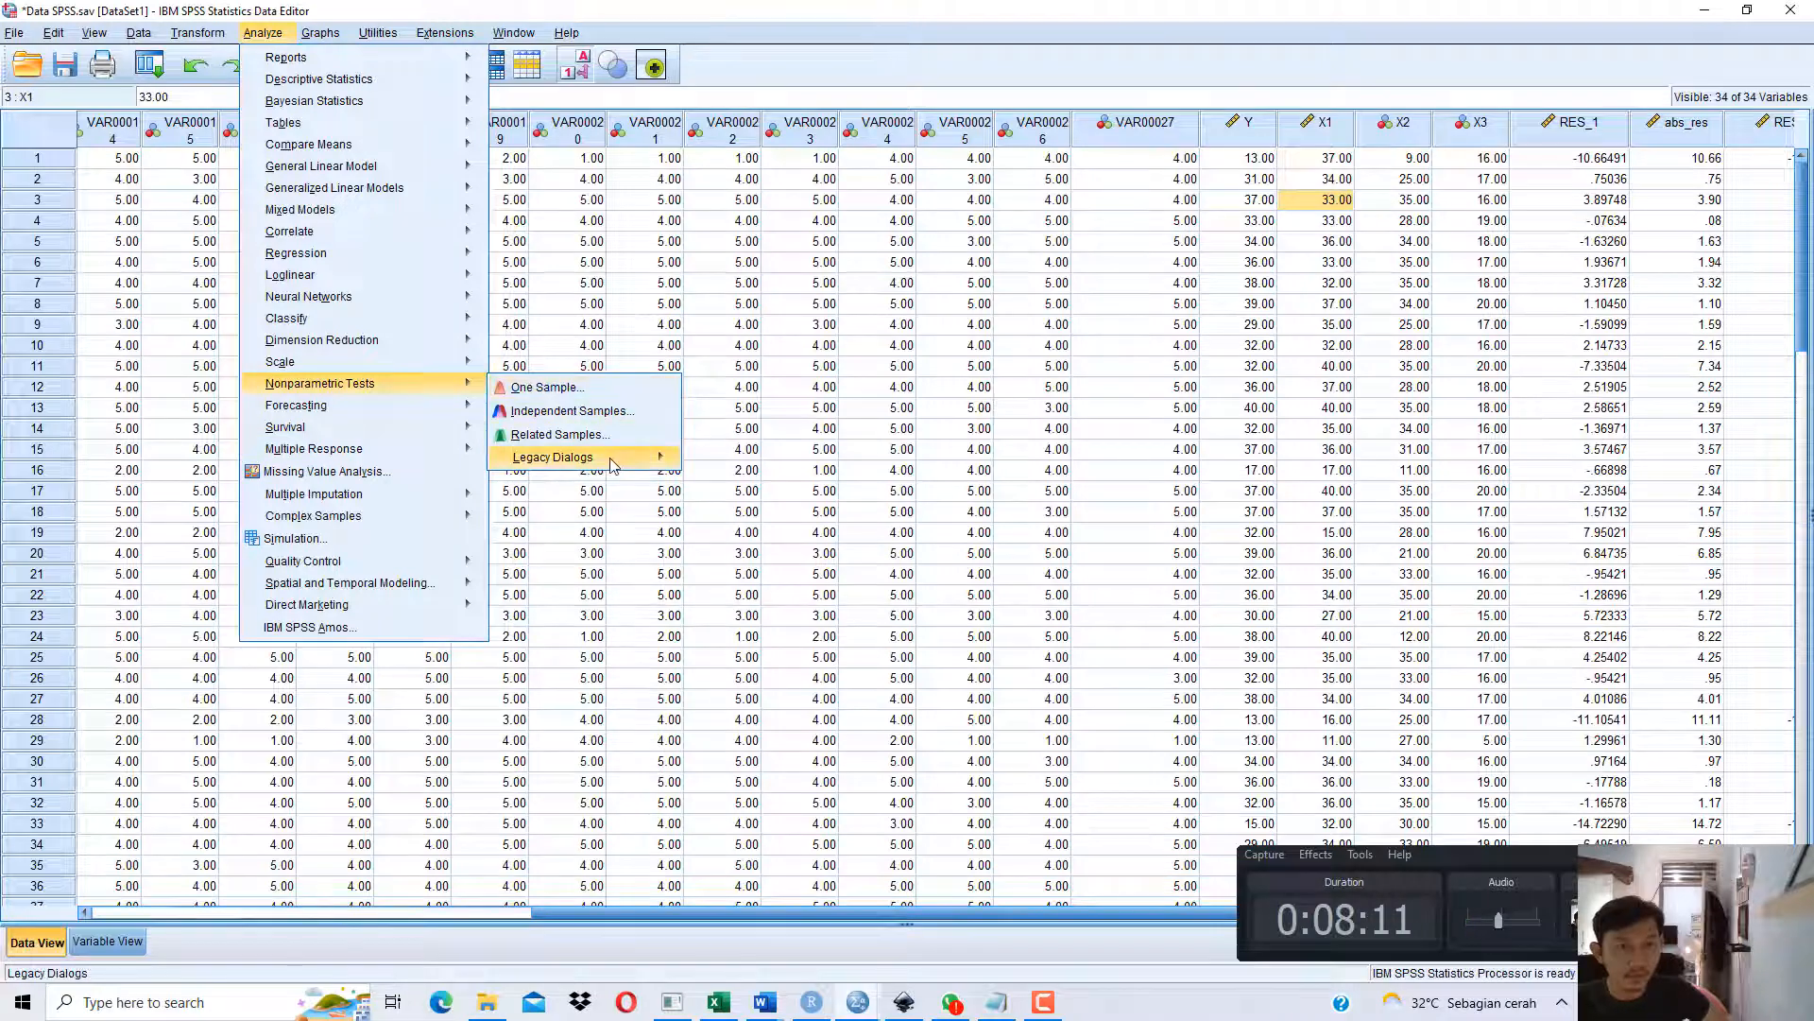
pyautogui.moveTo(604, 457)
pyautogui.click(773, 534)
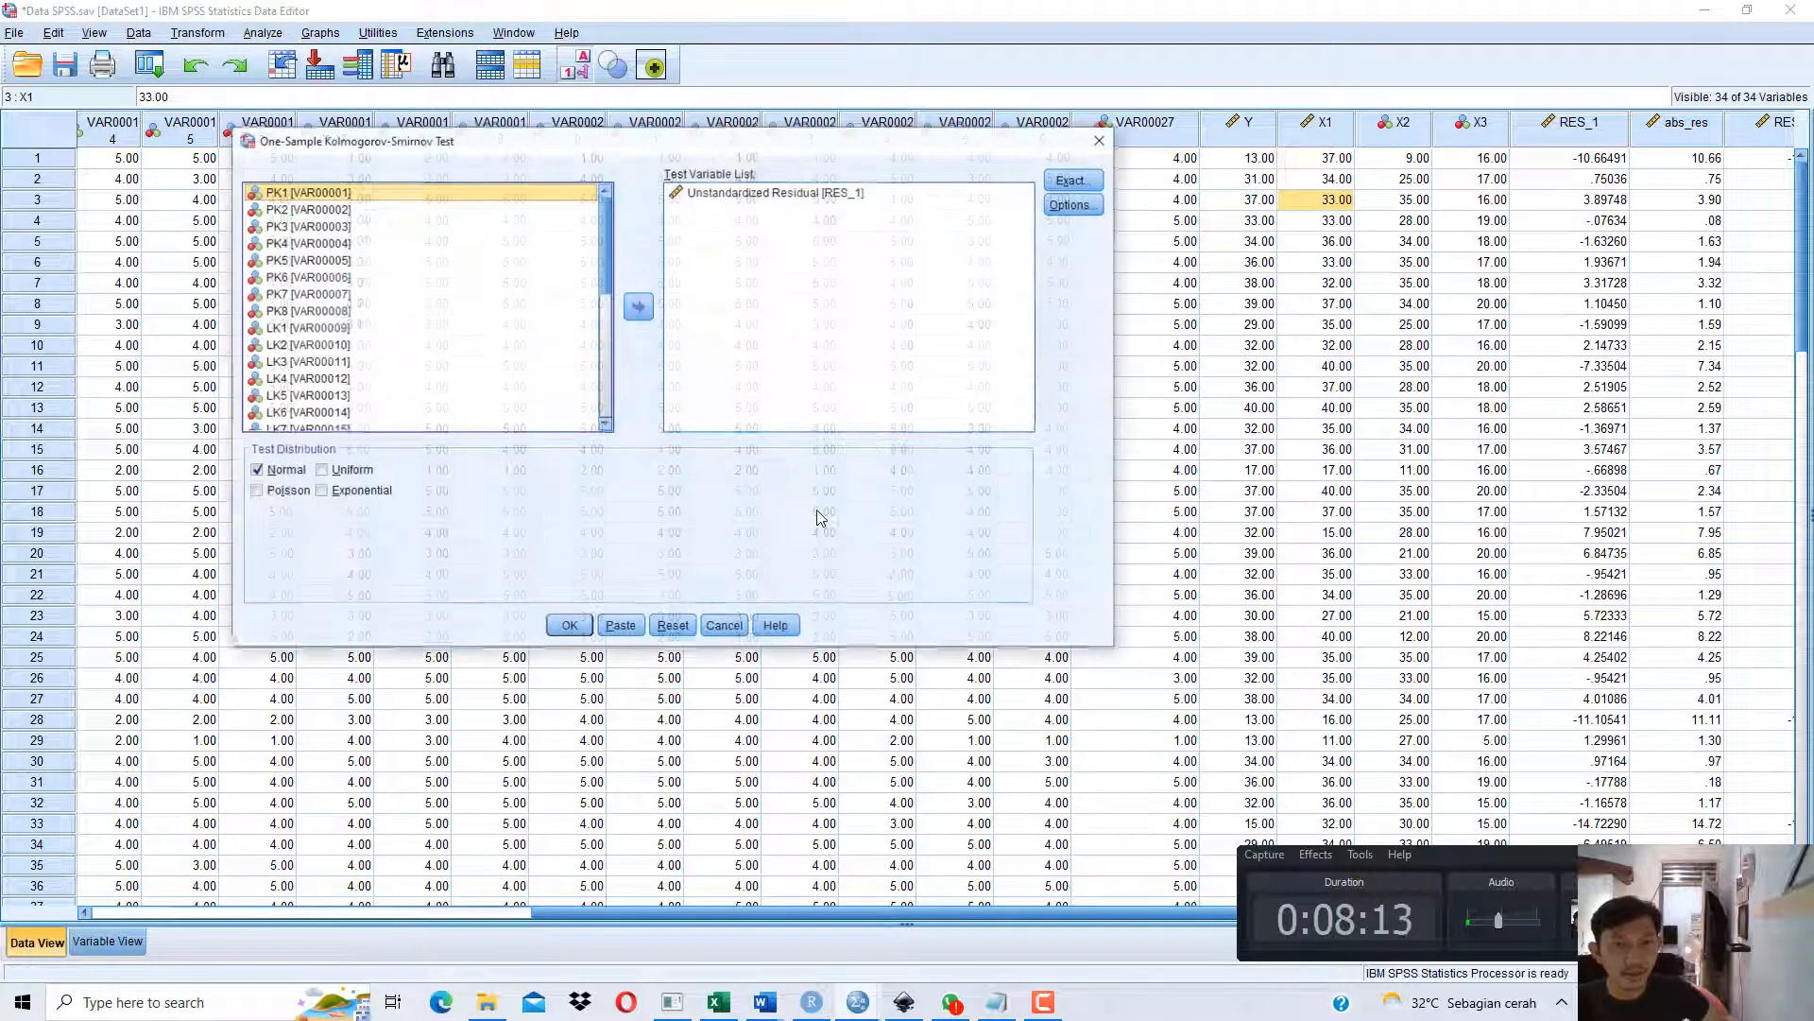
# Reset the Kolmogorov-Smirnov test settings and add Unstandardized Residual [RES_2] as the test variable.
pyautogui.scroll(-5, 538, 324)
pyautogui.click(673, 627)
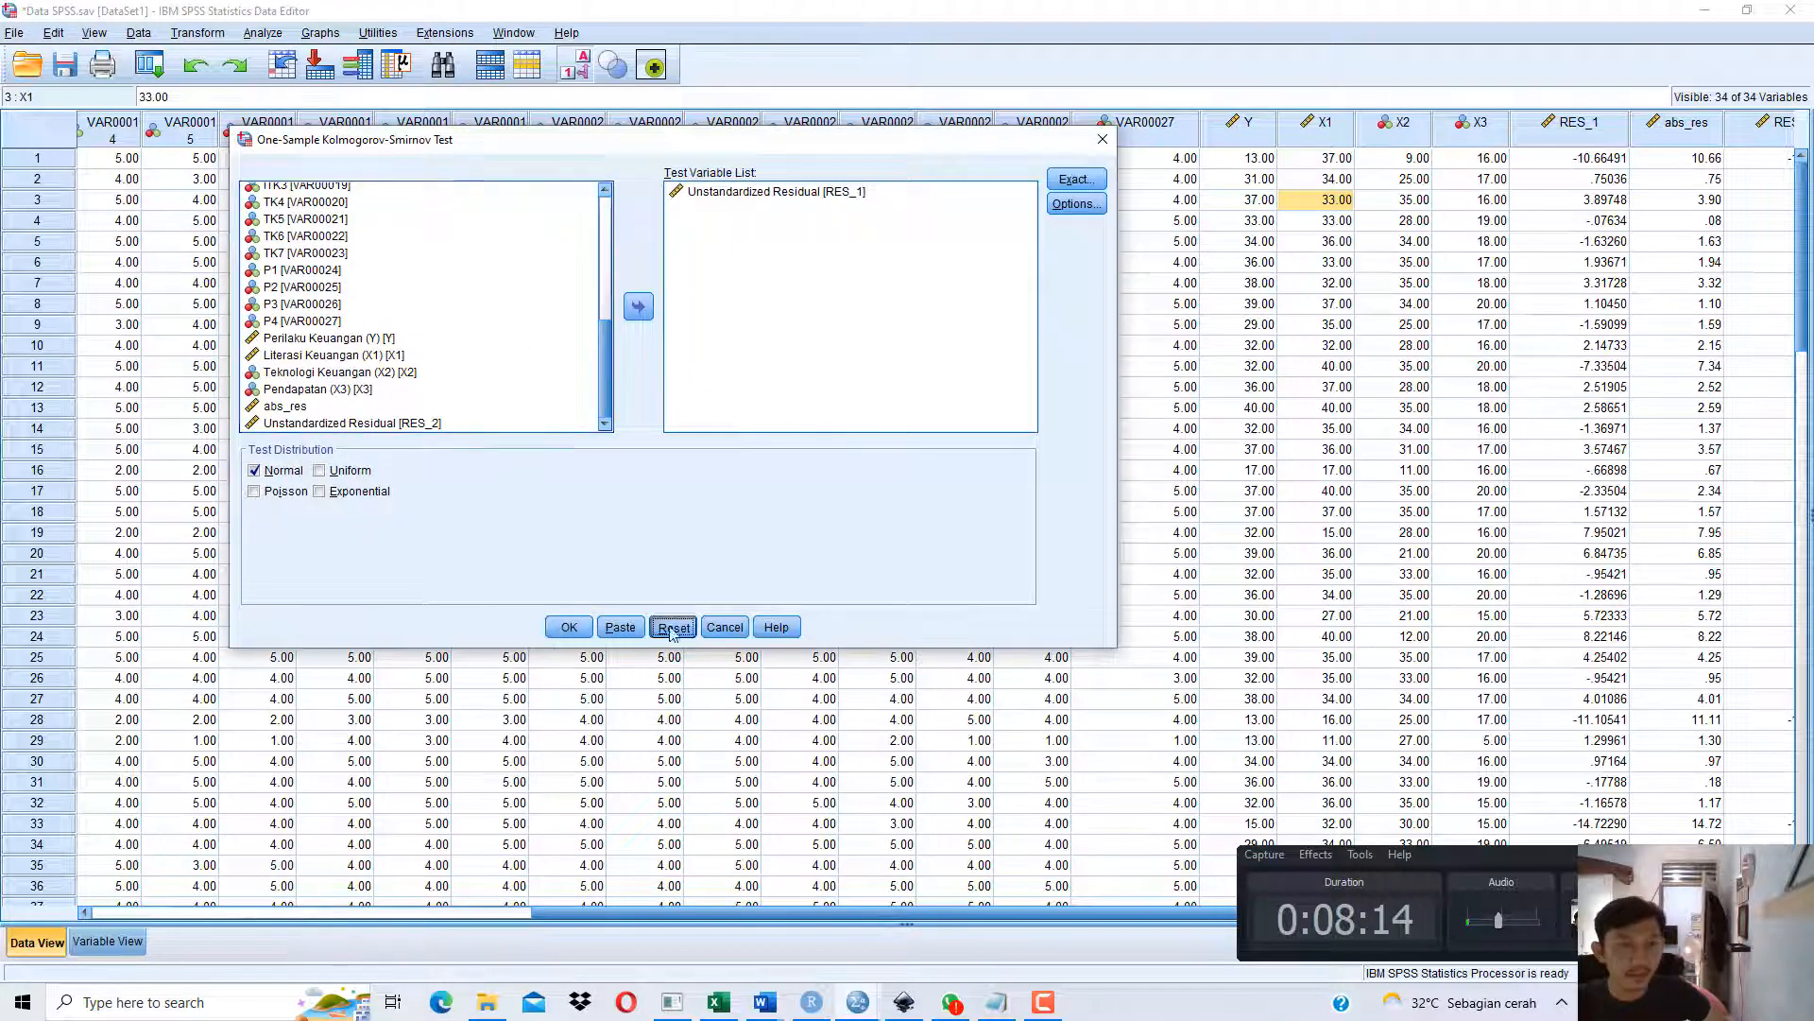
pyautogui.scroll(-2, 452, 369)
pyautogui.click(437, 426)
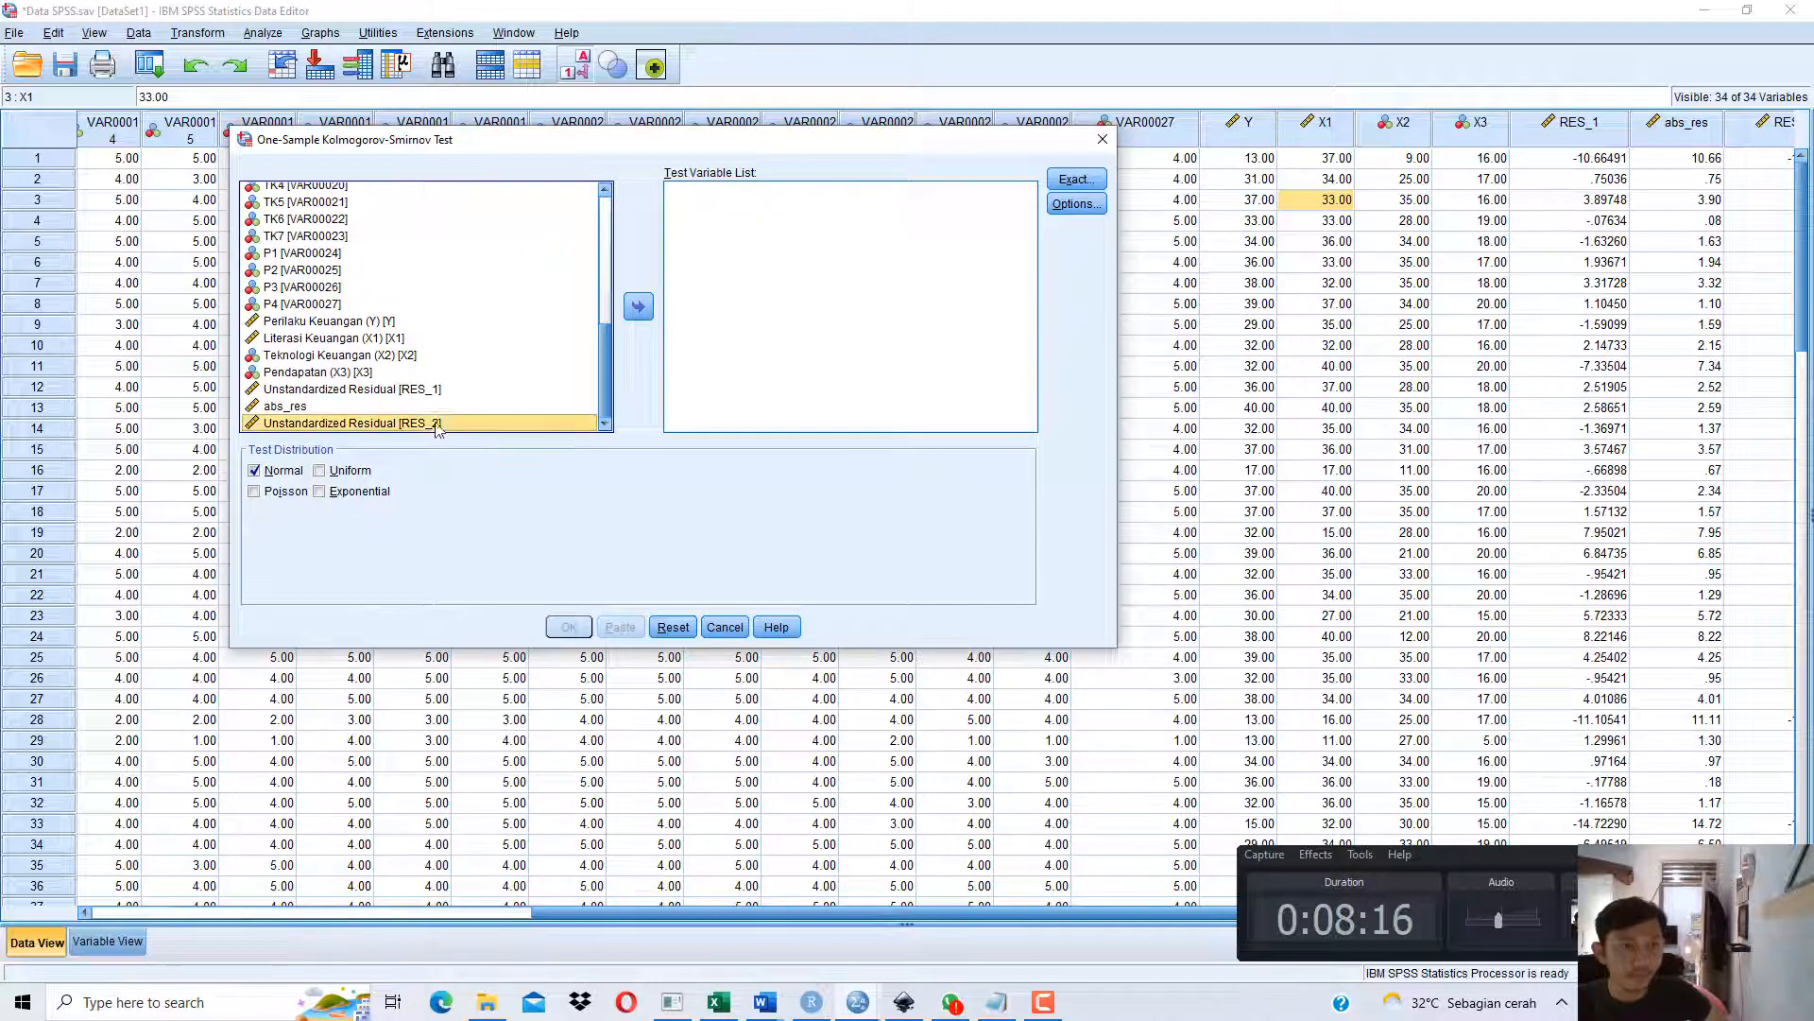
pyautogui.click(640, 307)
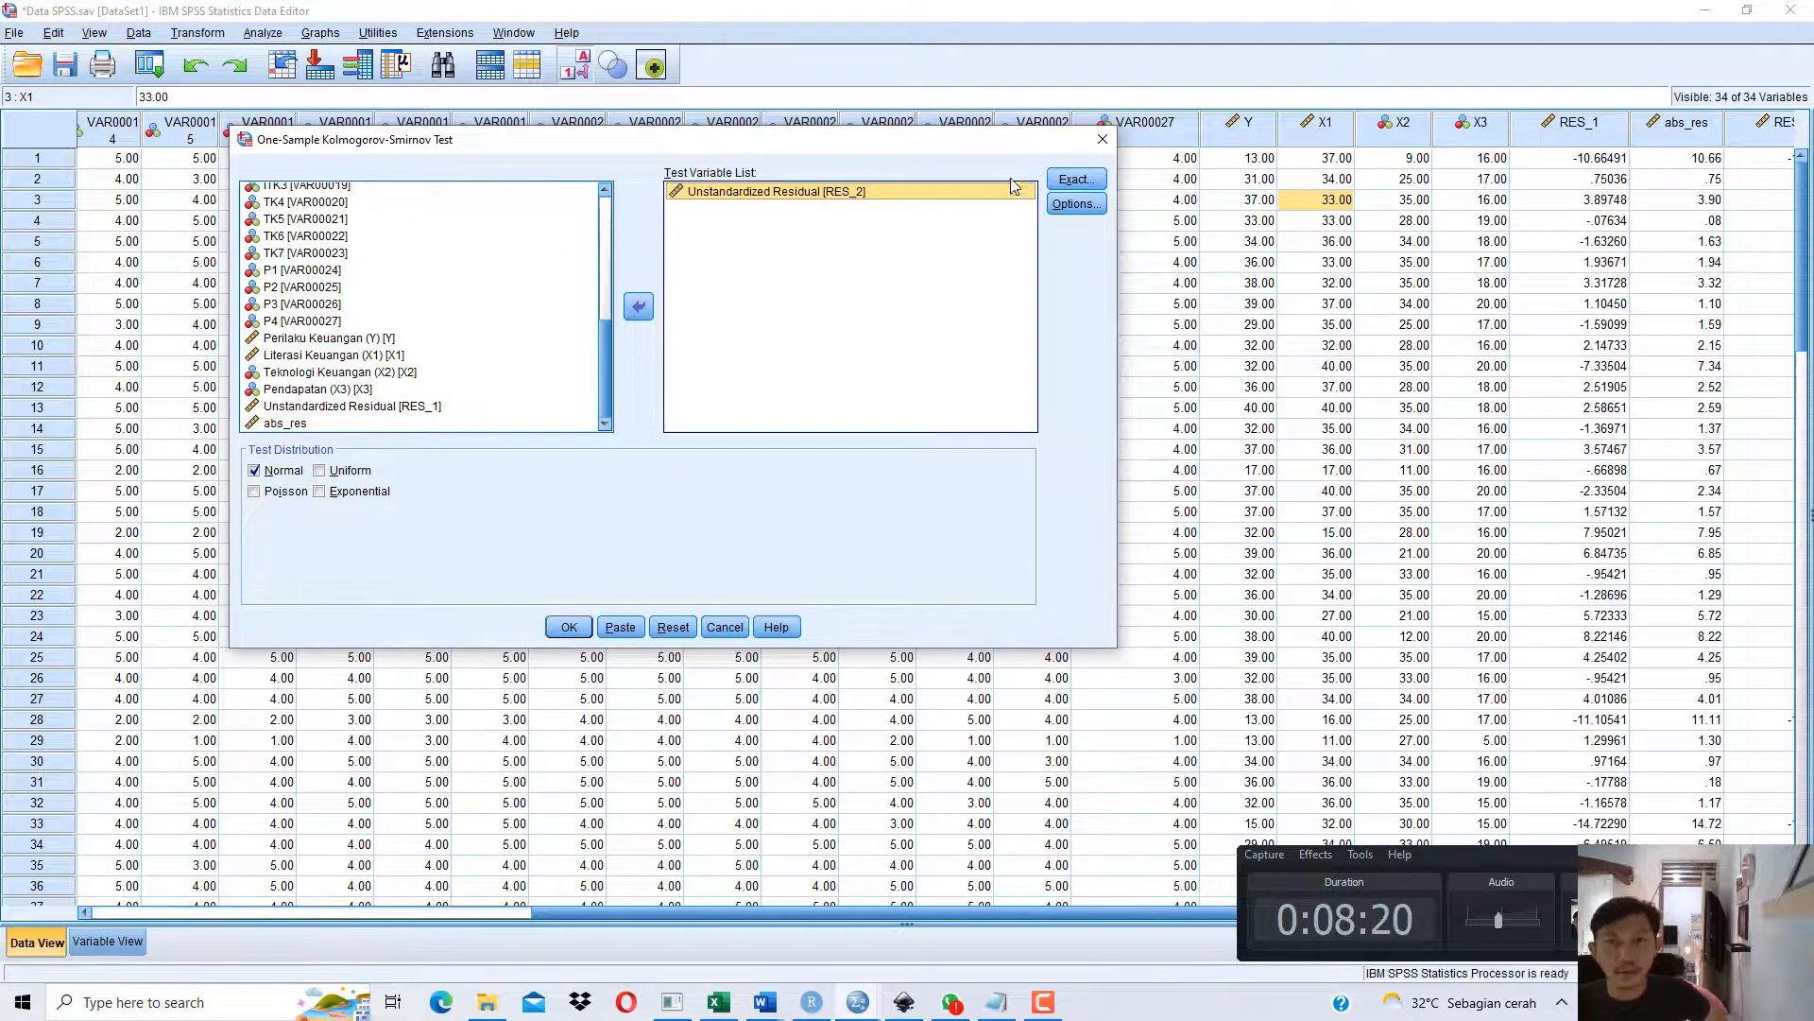
# Set the Kolmogorov-Smirnov test to the Exact method with a 5-minute time limit per test and run it.
pyautogui.click(1064, 181)
pyautogui.click(876, 388)
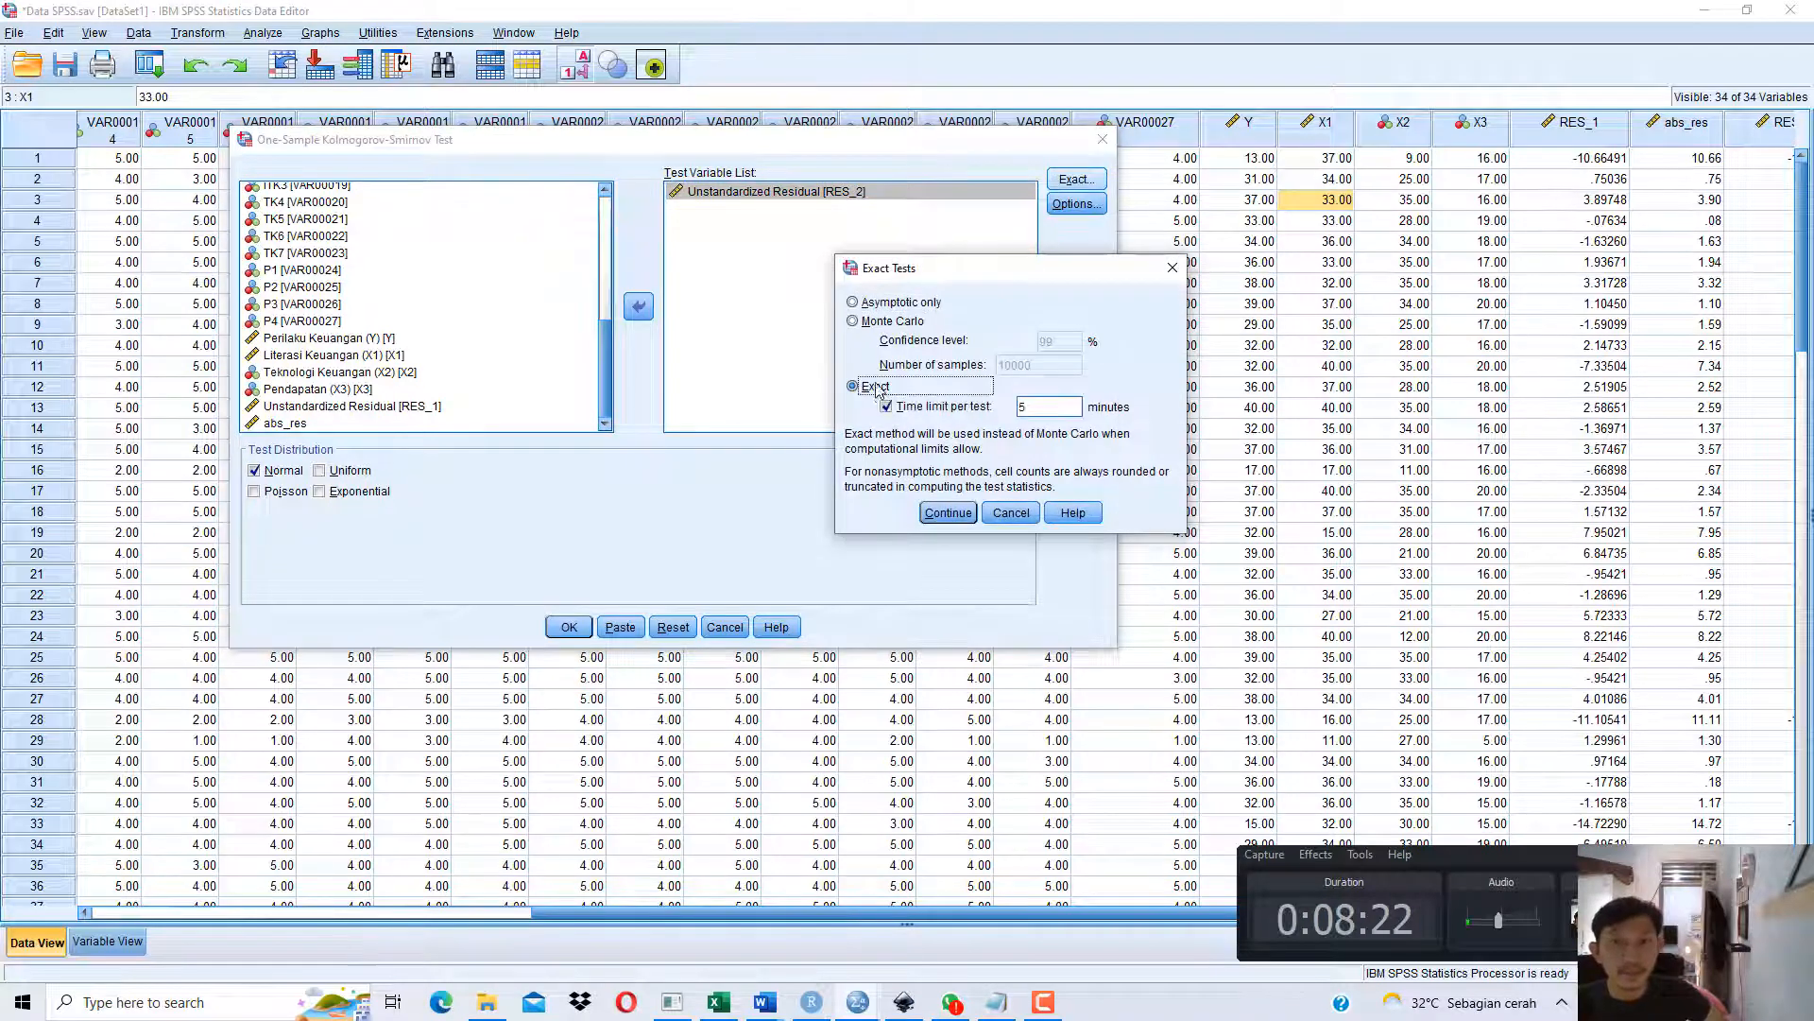
pyautogui.click(885, 306)
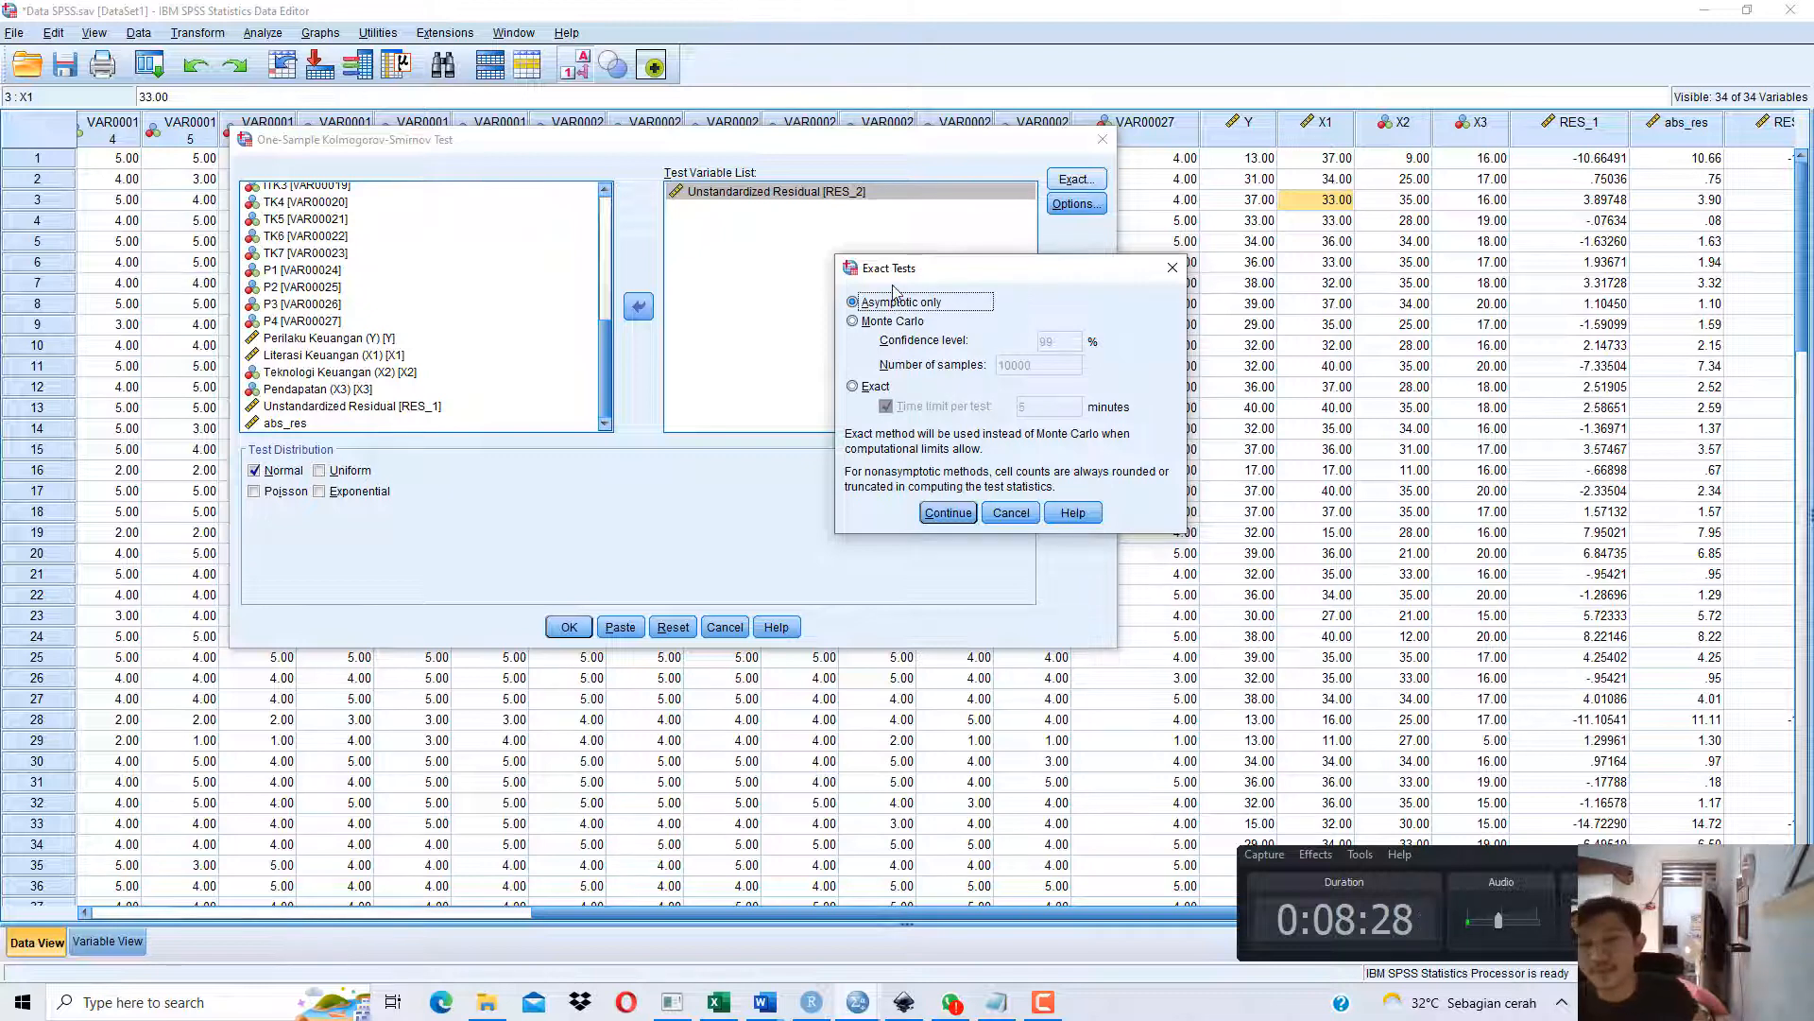
pyautogui.click(876, 387)
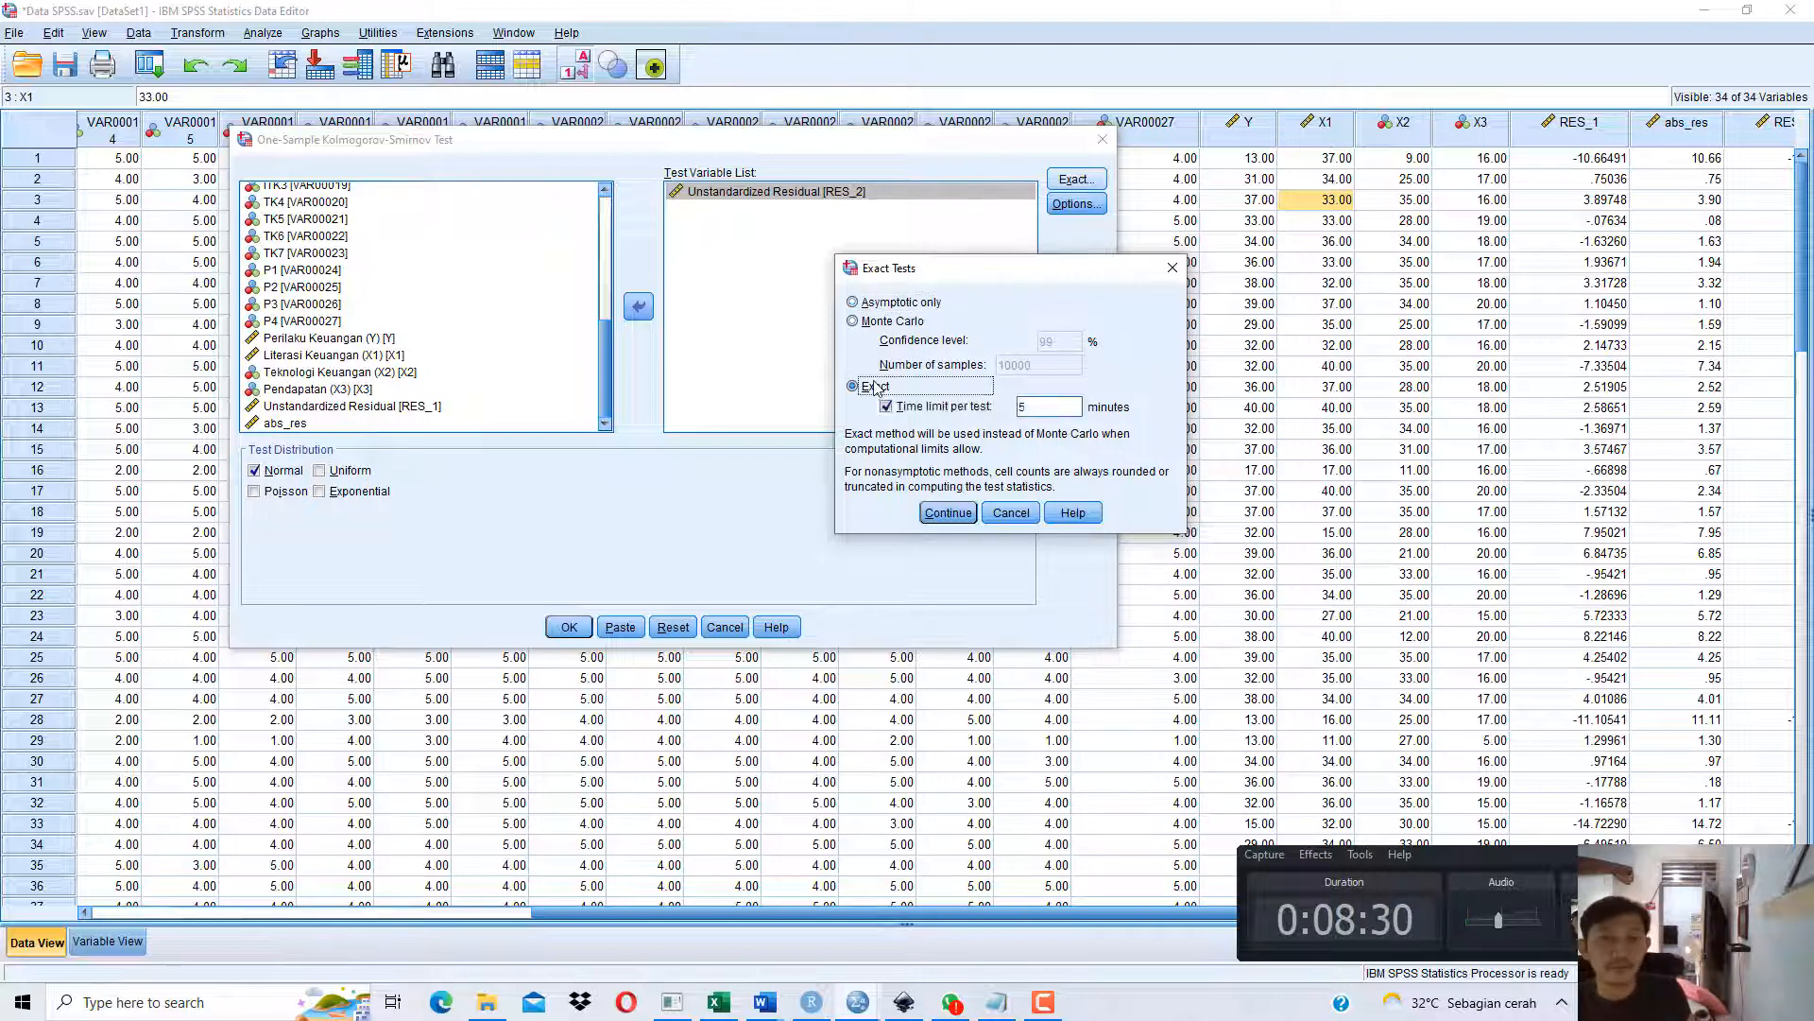
pyautogui.click(948, 518)
pyautogui.click(569, 627)
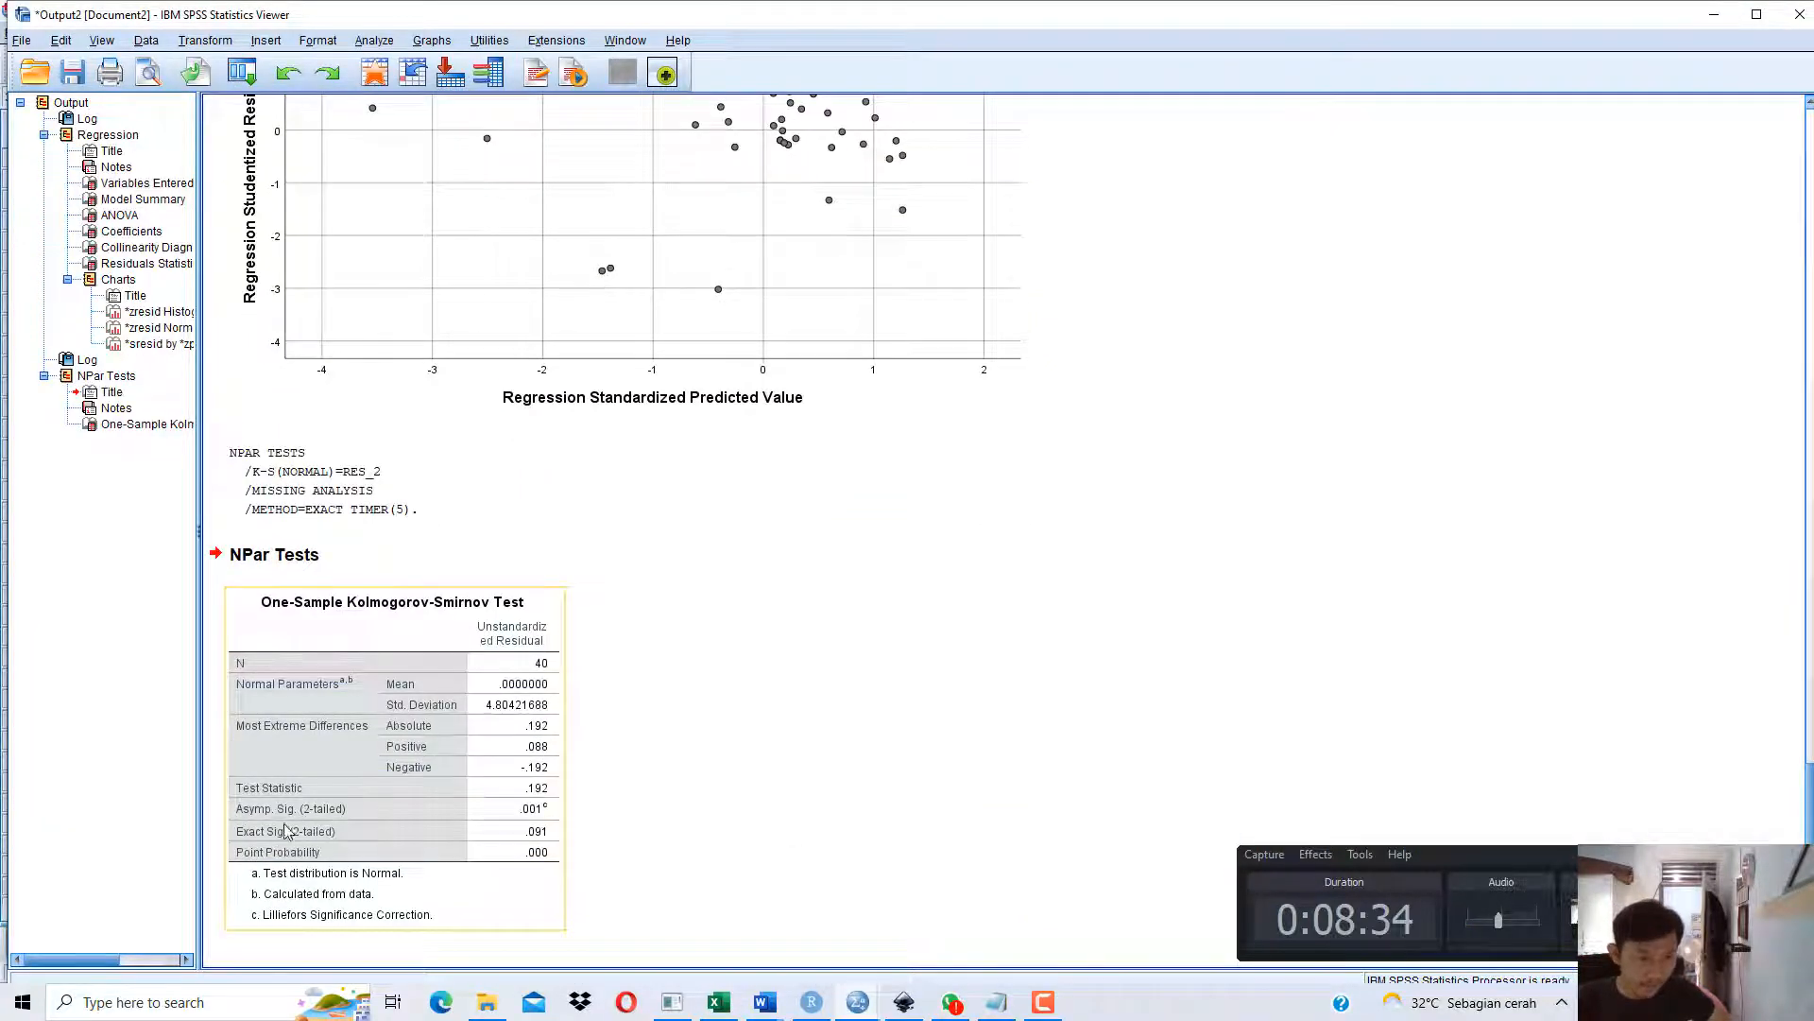
pyautogui.click(285, 830)
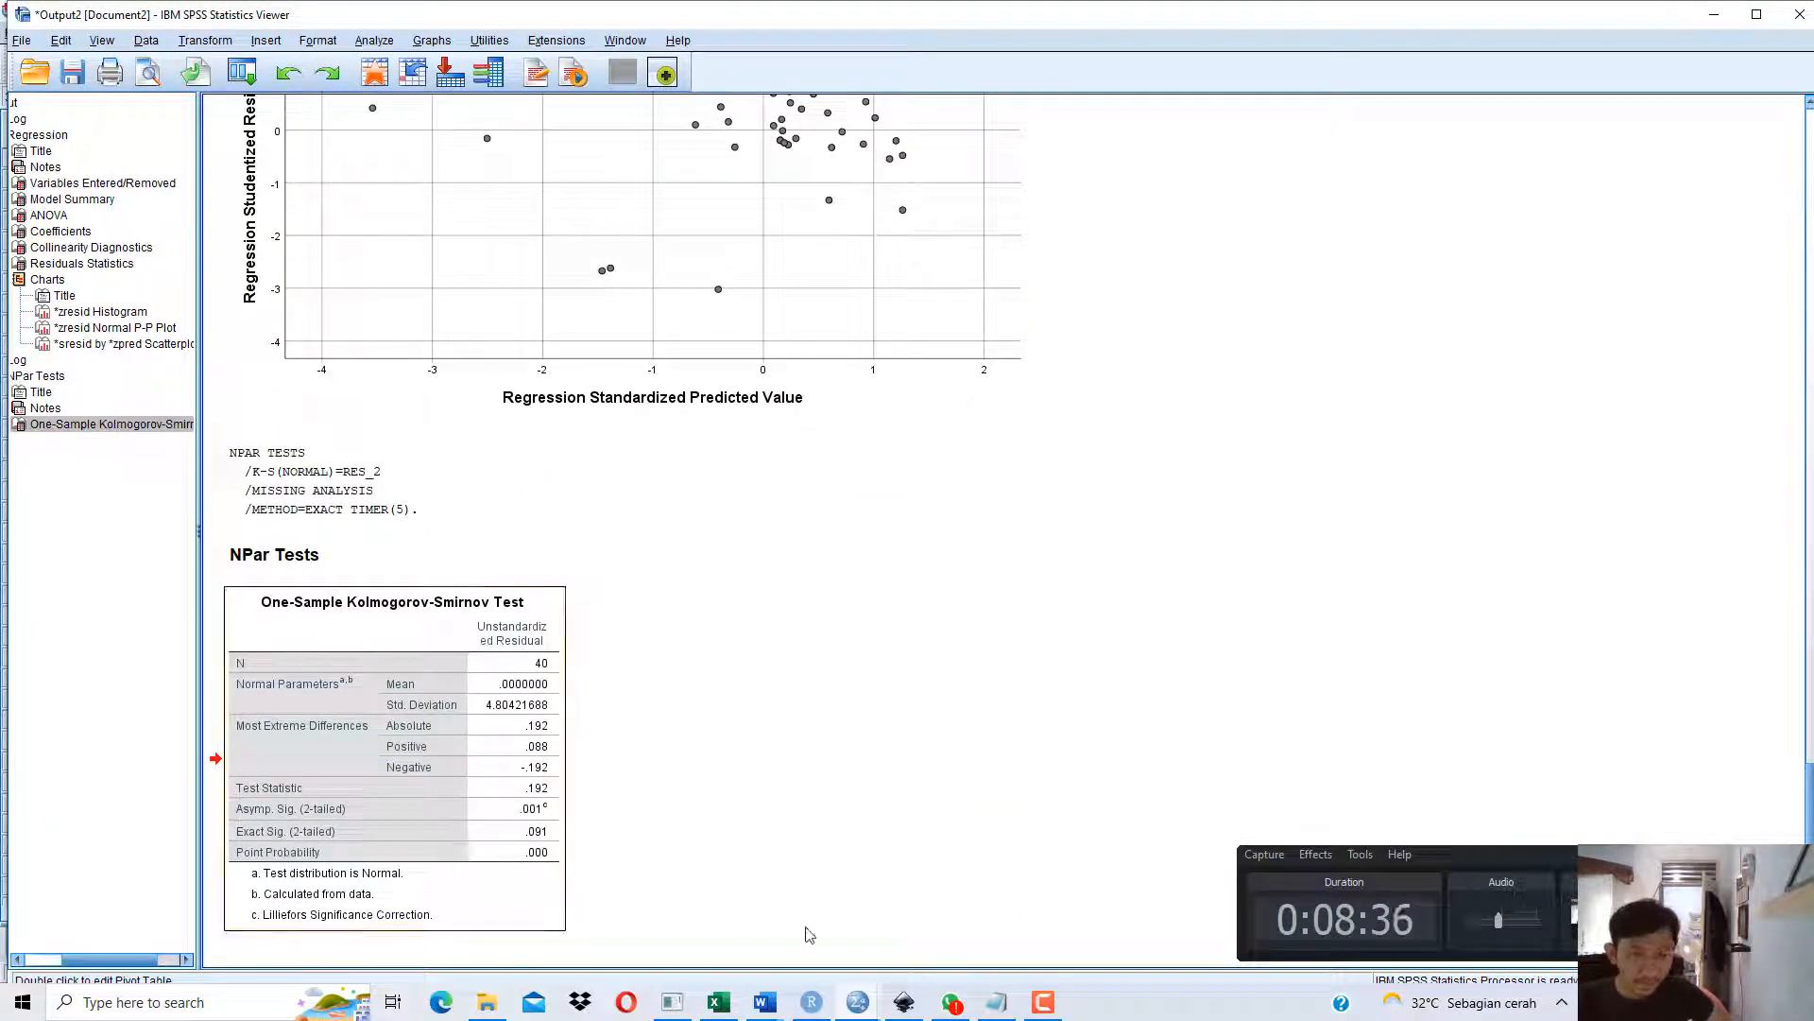
# Switch to the Word document Hasil Olah Data Bab 4 and review Tabel 4.3 Uji Normalitas, its interpretation, the probability plot and the histogram.
pyautogui.click(778, 1002)
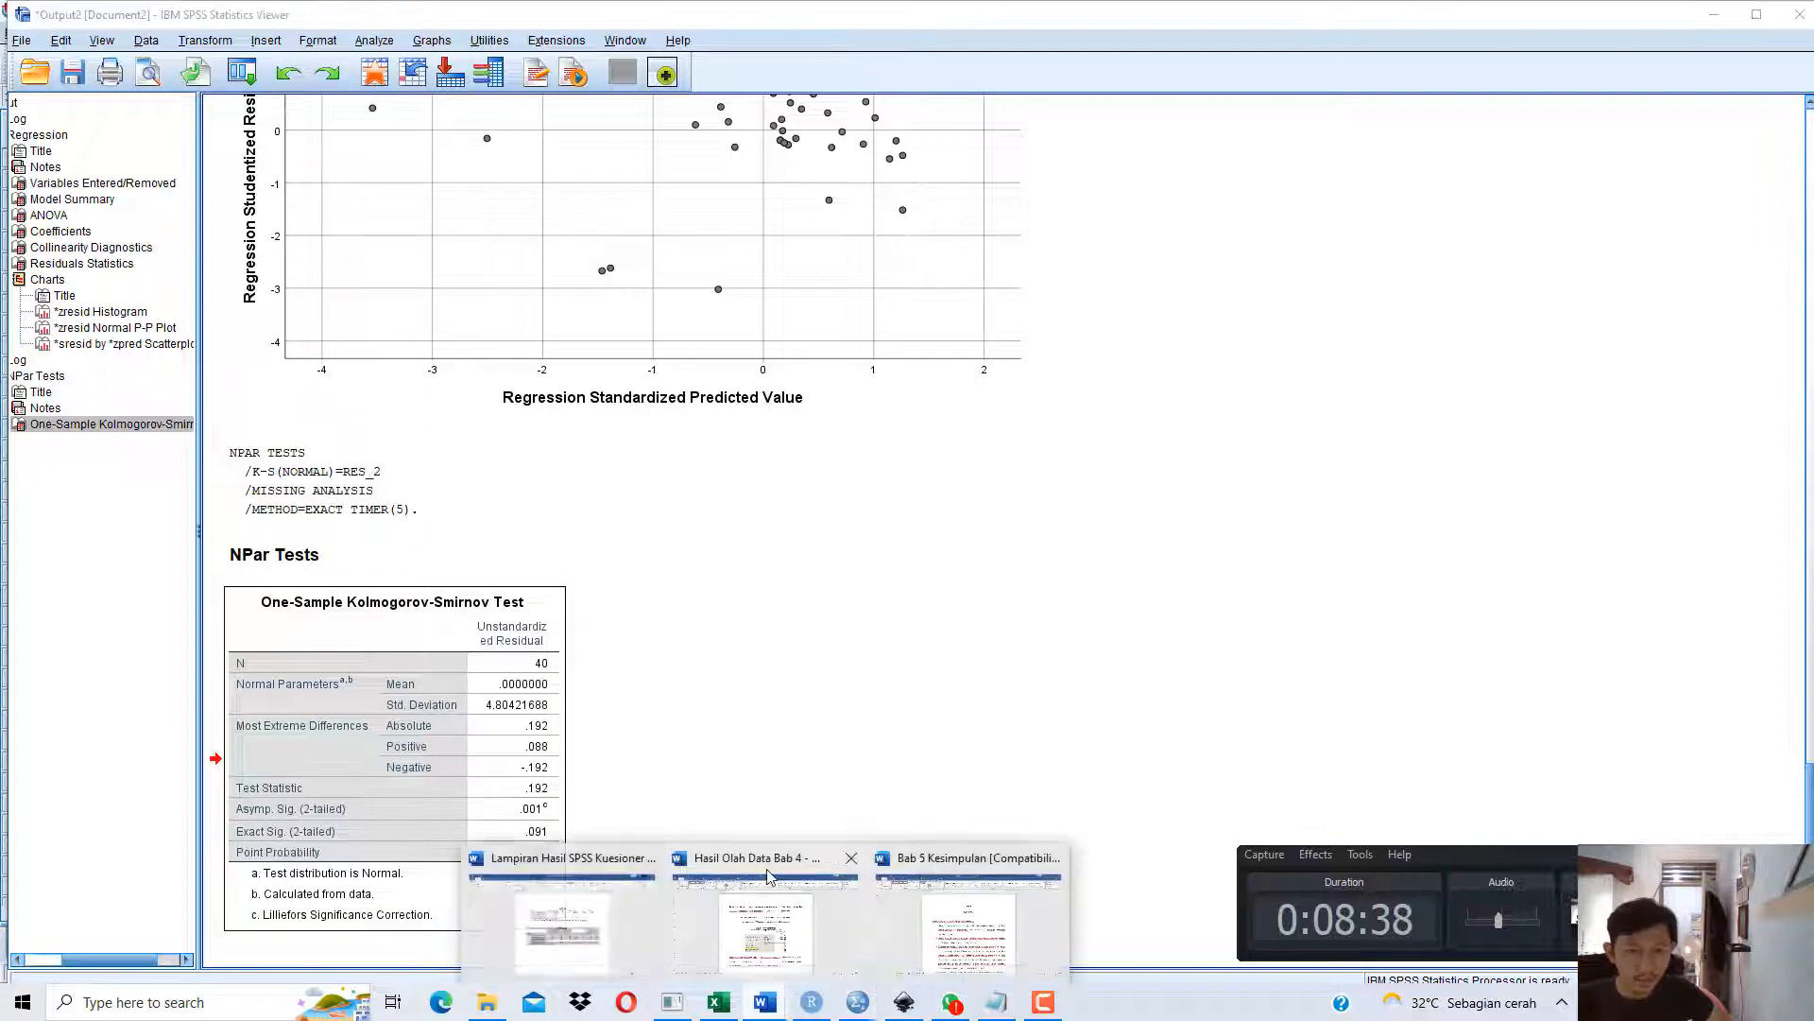
pyautogui.click(784, 933)
pyautogui.scroll(-2, 877, 527)
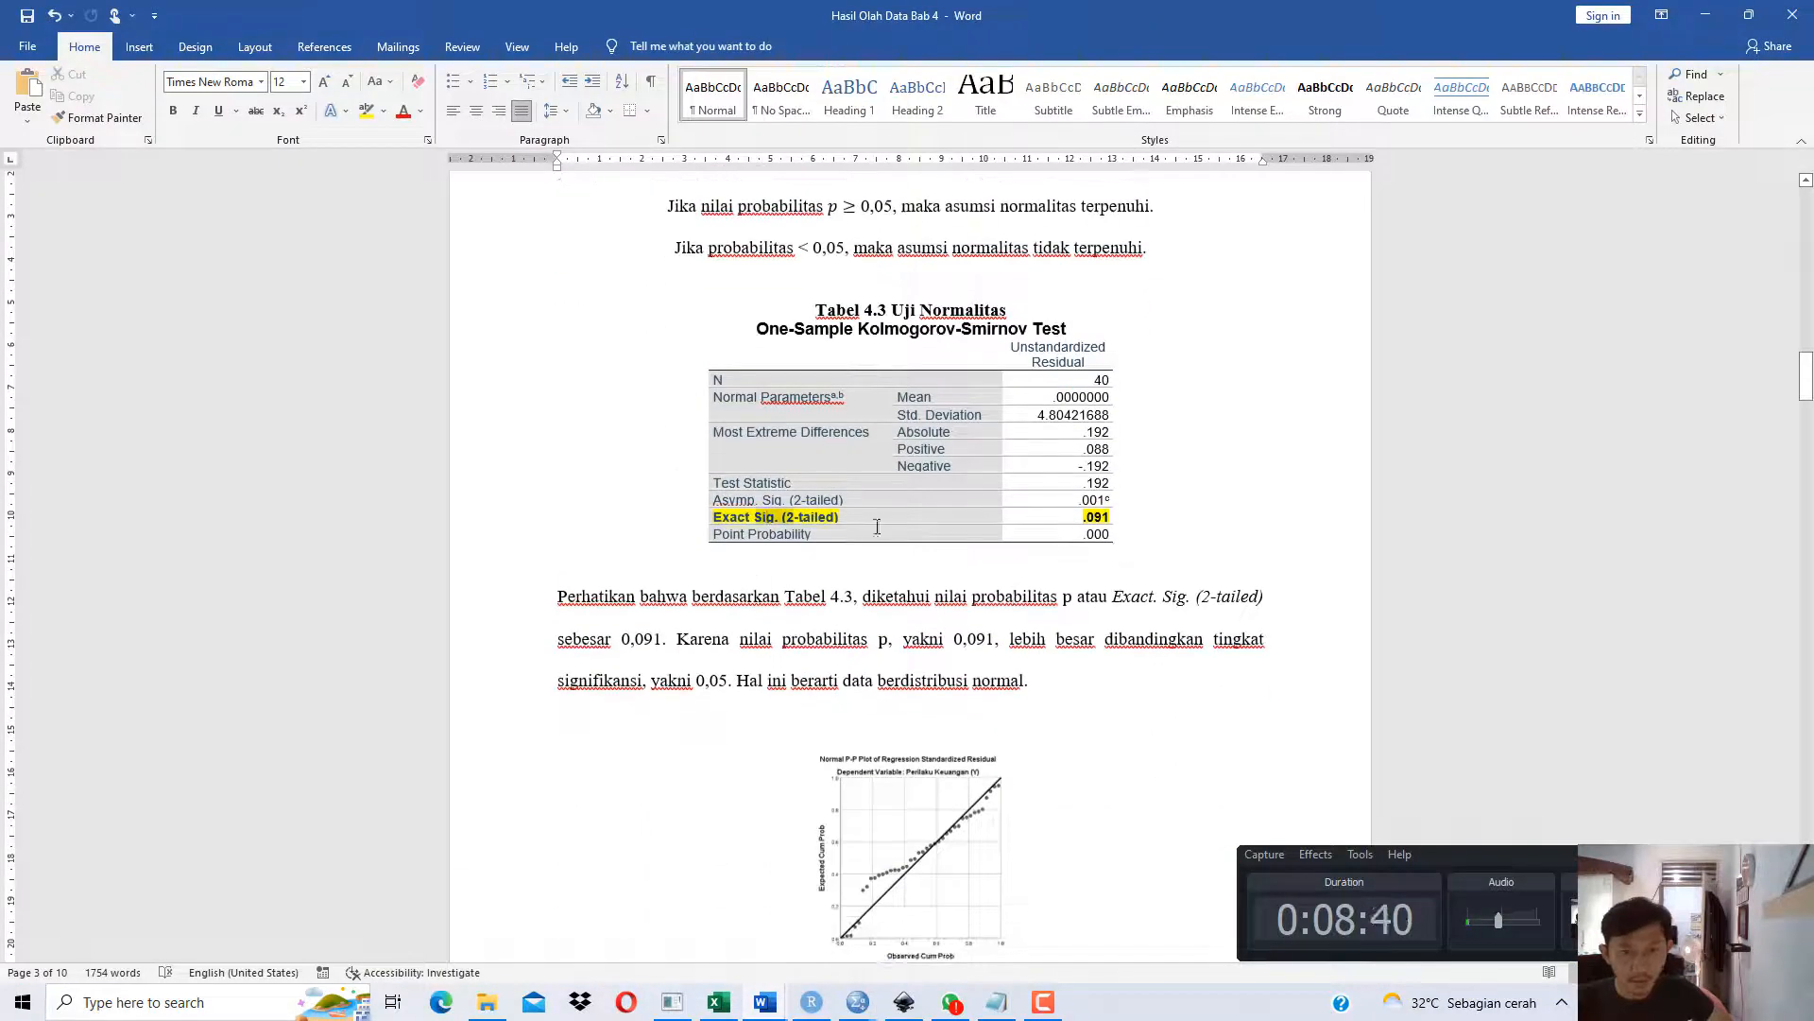
pyautogui.moveTo(877, 526); pyautogui.dragTo(1094, 519)
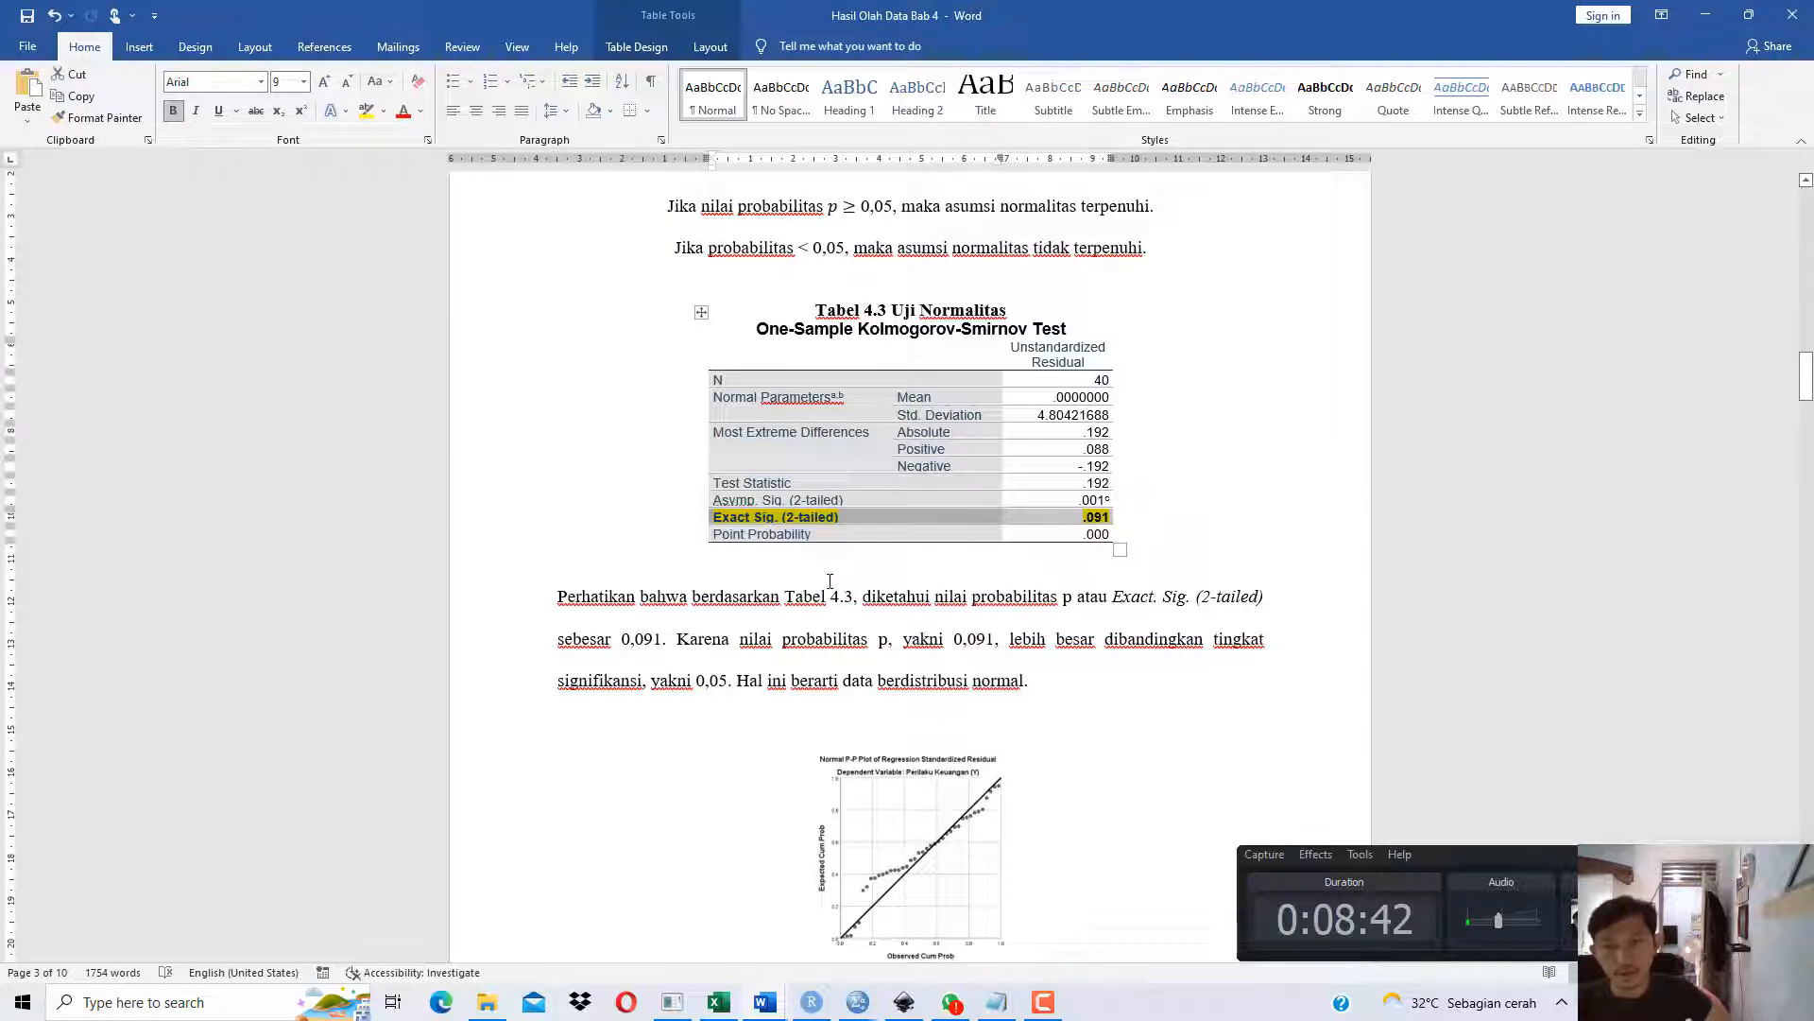
pyautogui.scroll(-1, 830, 581)
pyautogui.moveTo(665, 541); pyautogui.dragTo(973, 572)
pyautogui.scroll(-2, 954, 572)
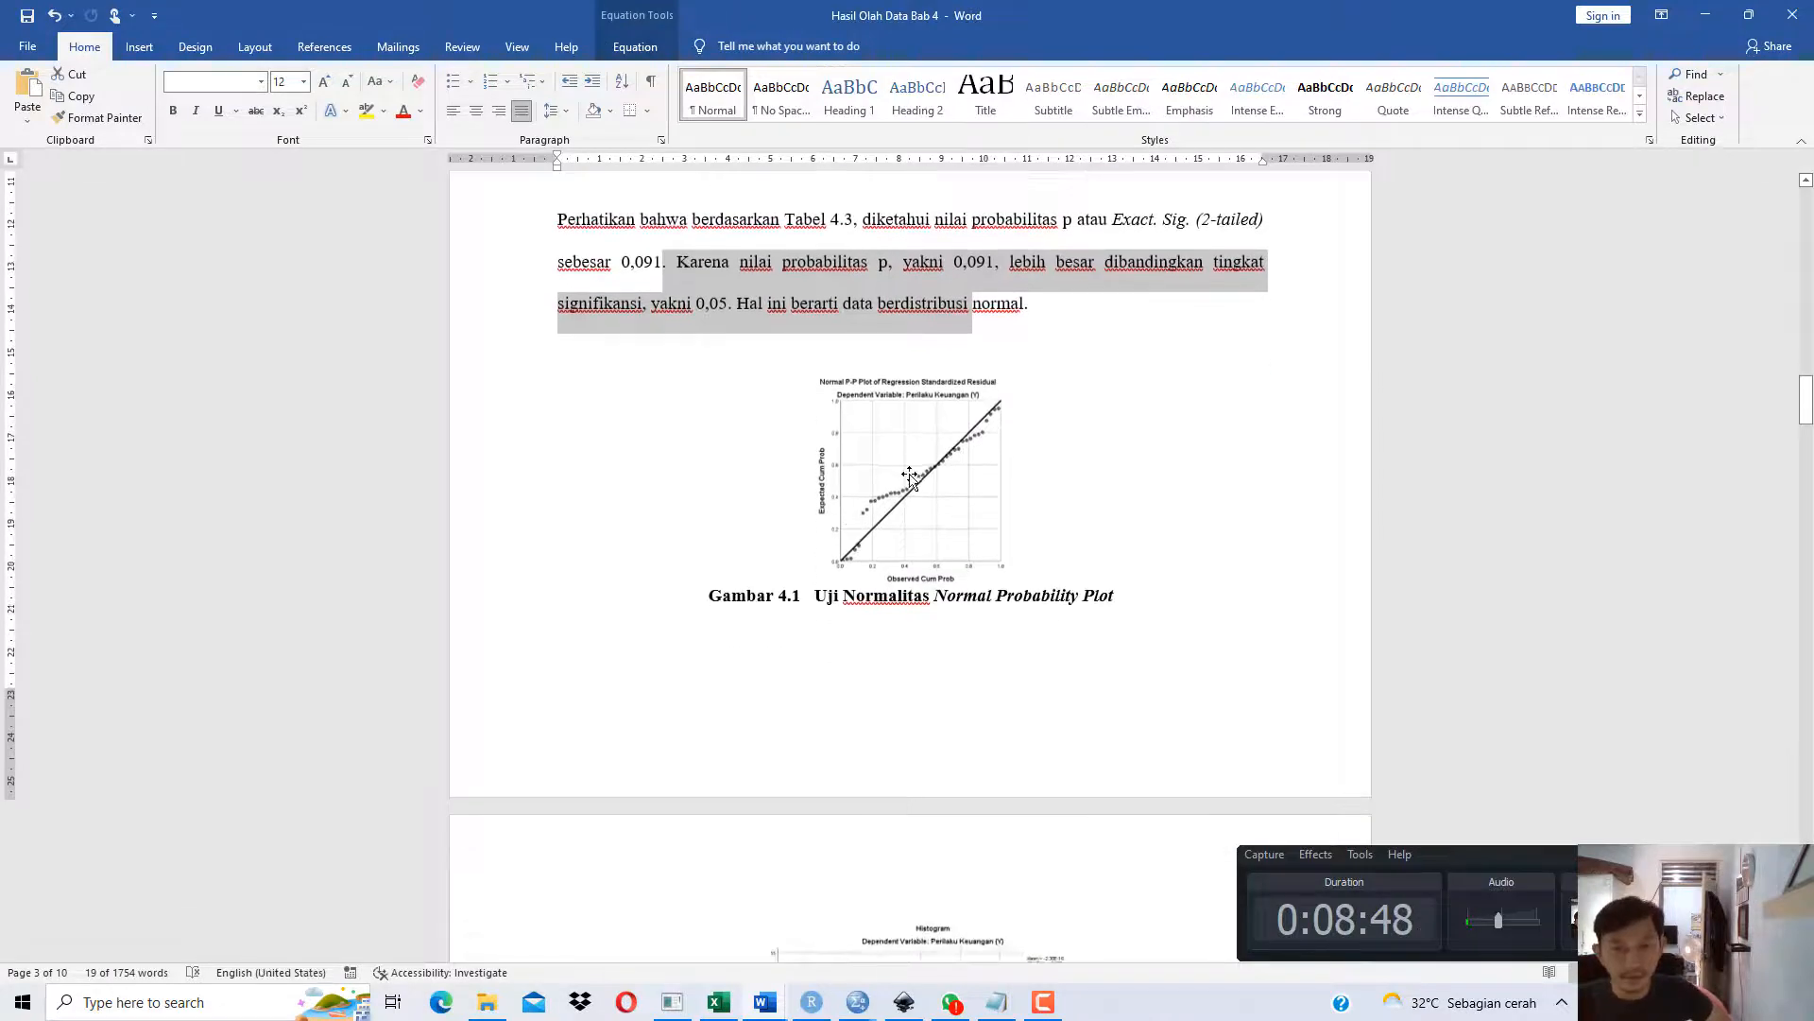
pyautogui.scroll(-5, 911, 520)
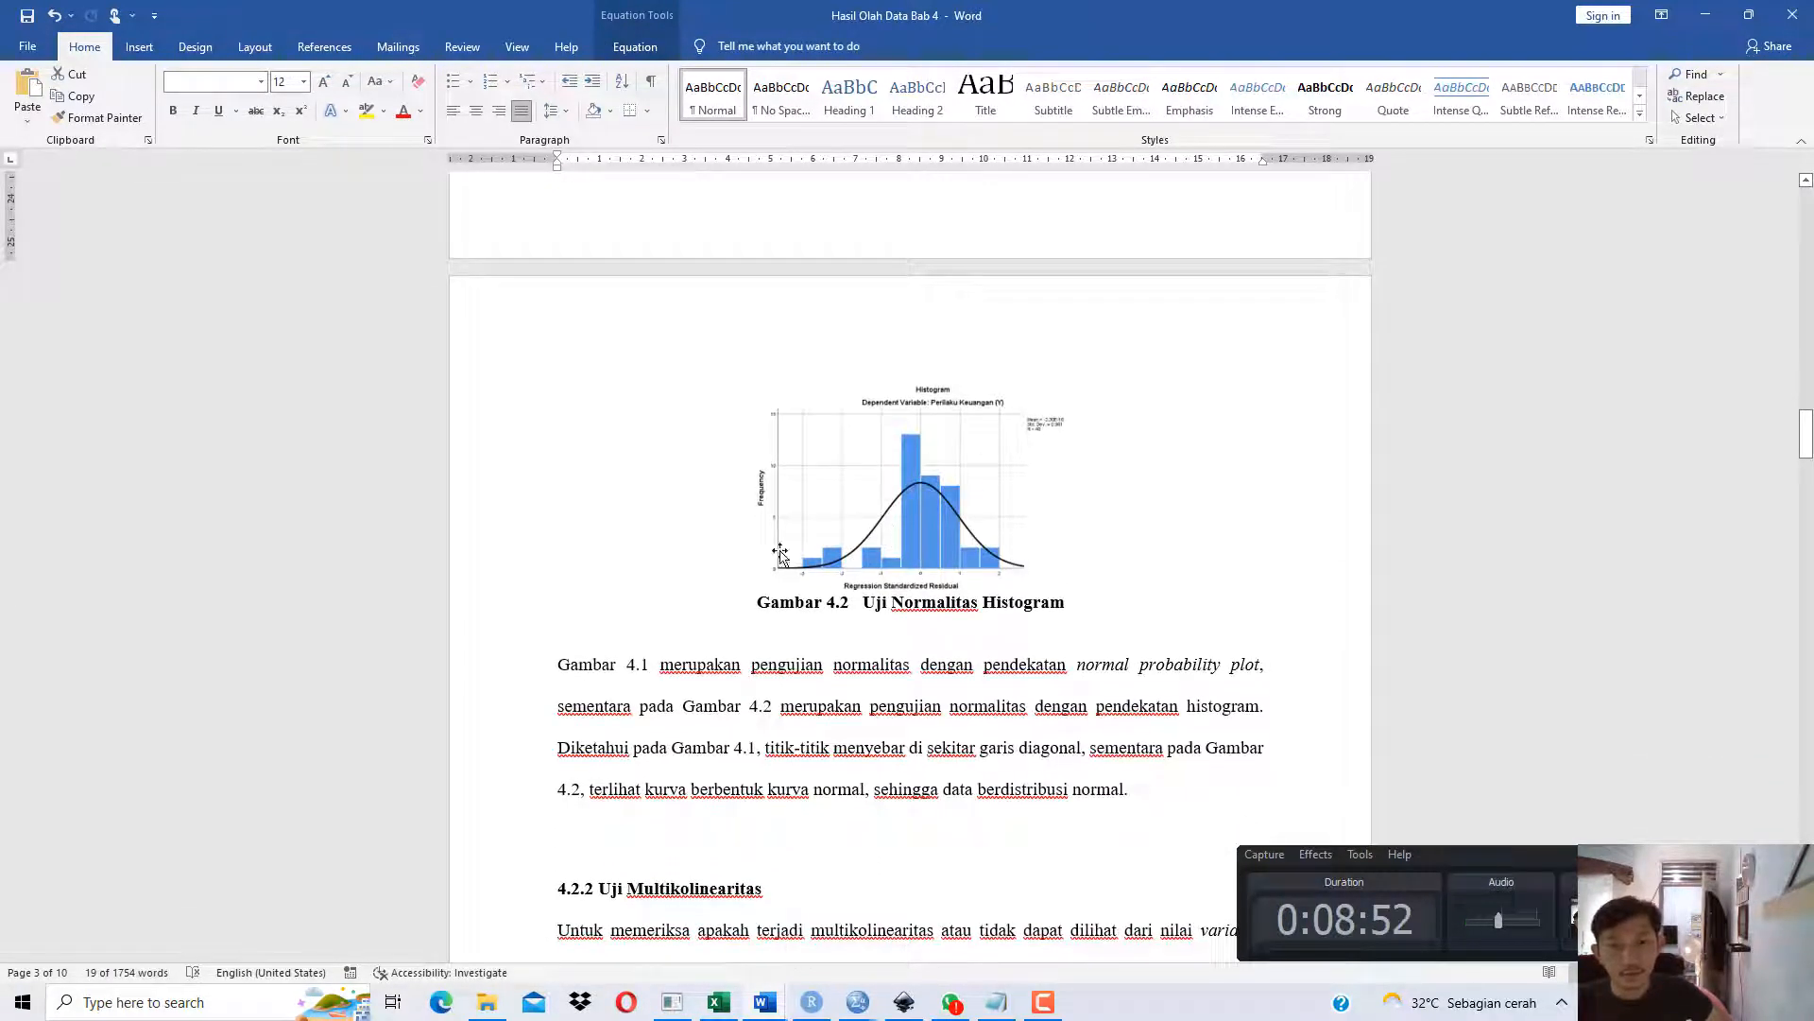
# Examine the VIF values of X1, X2 and X3 in Tabel 4.4 of the Uji Multikolinearitas section.
pyautogui.scroll(-5, 1001, 559)
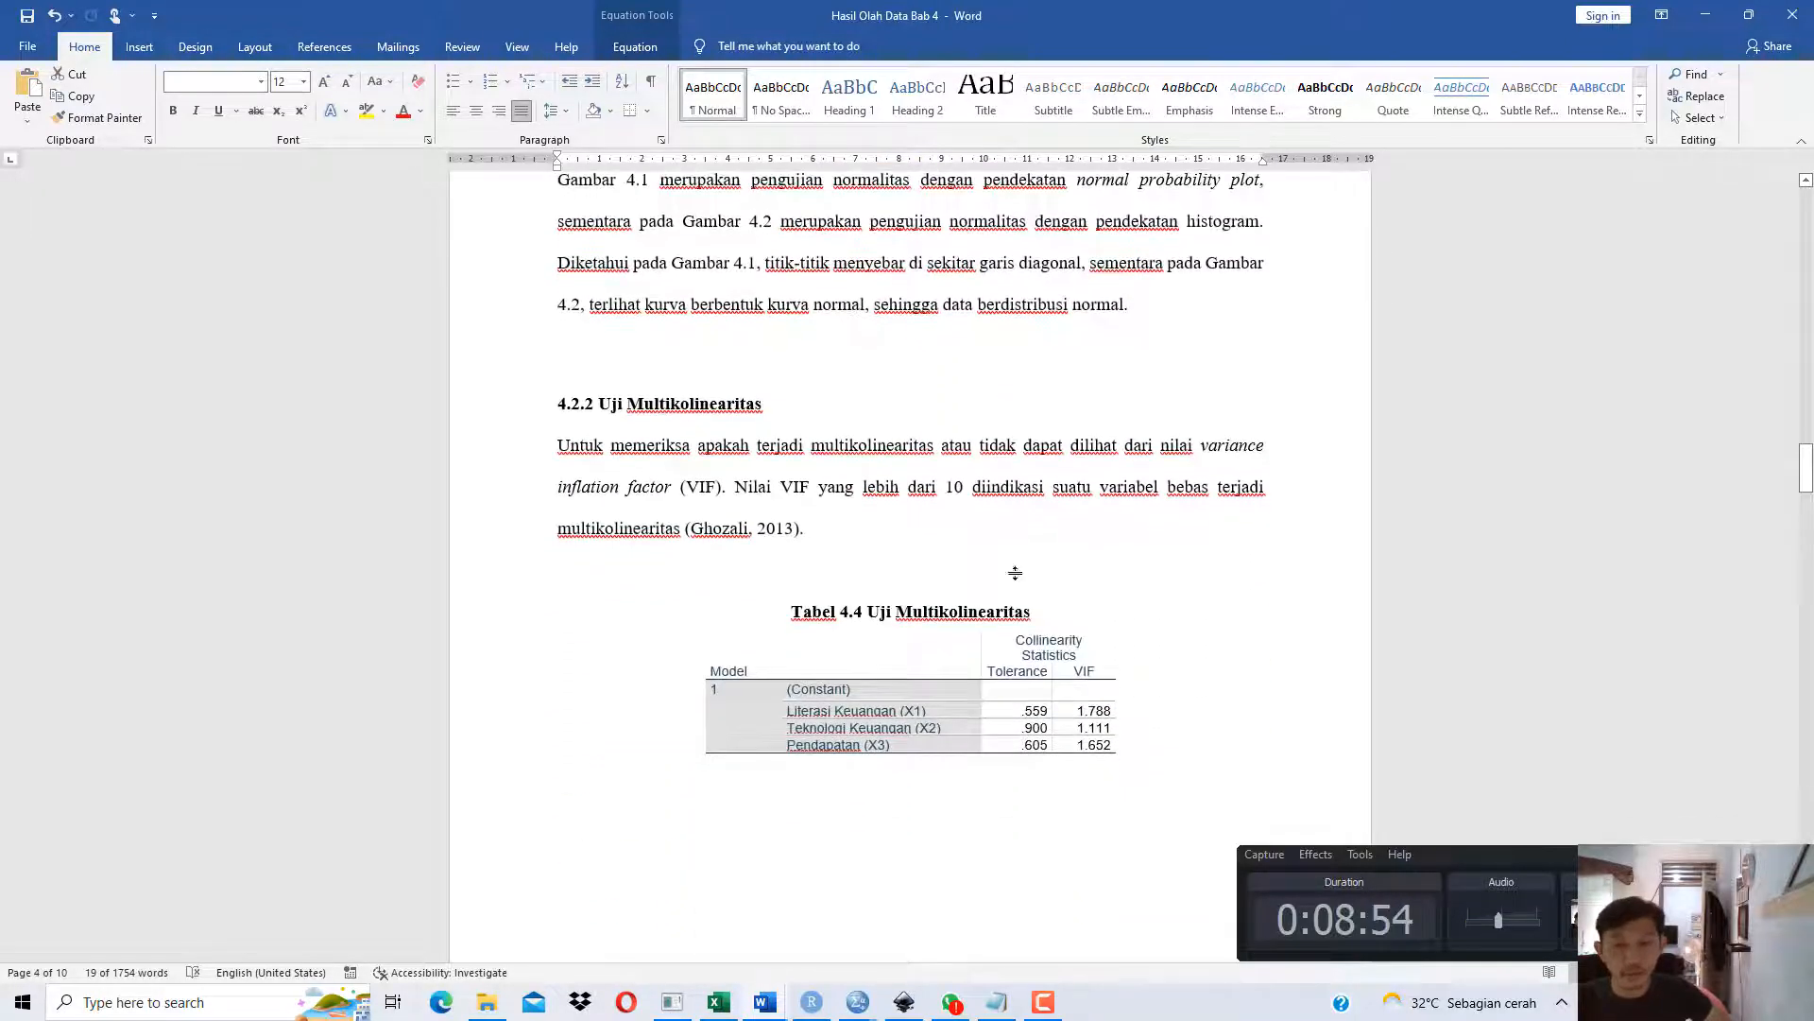
pyautogui.scroll(-2, 1015, 573)
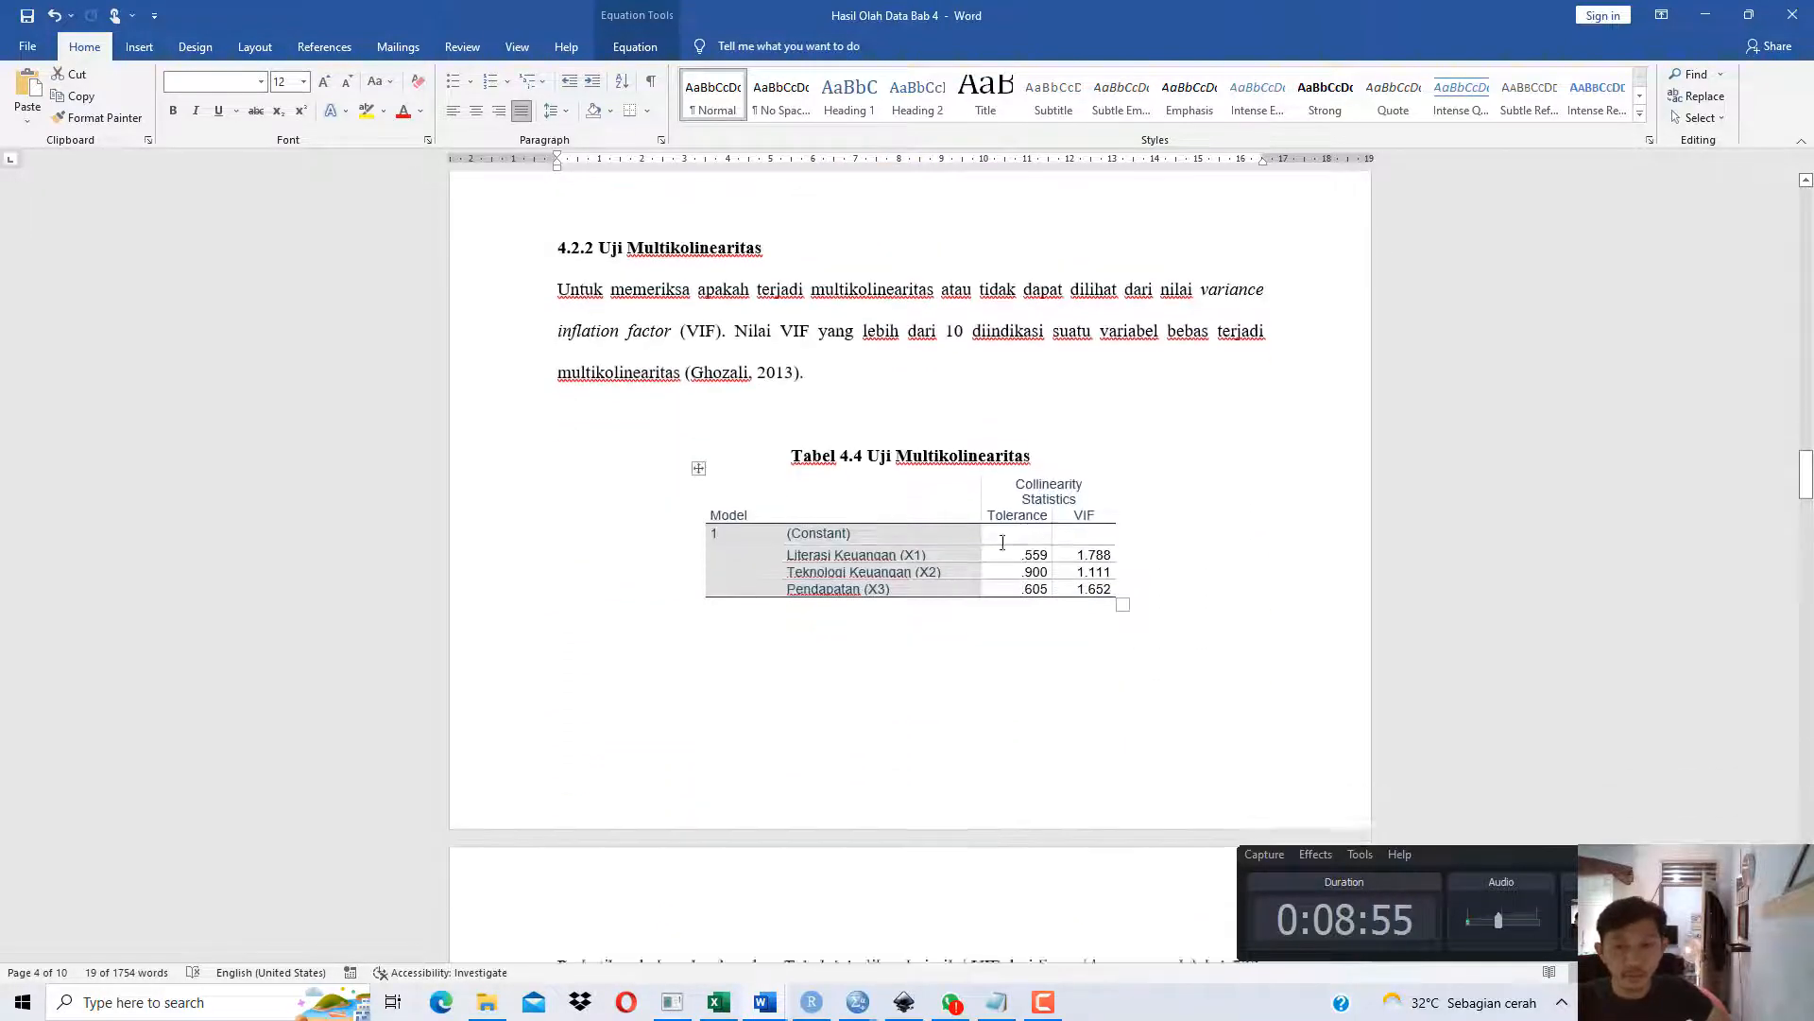
pyautogui.moveTo(1086, 551); pyautogui.dragTo(1083, 582)
pyautogui.click(1076, 552)
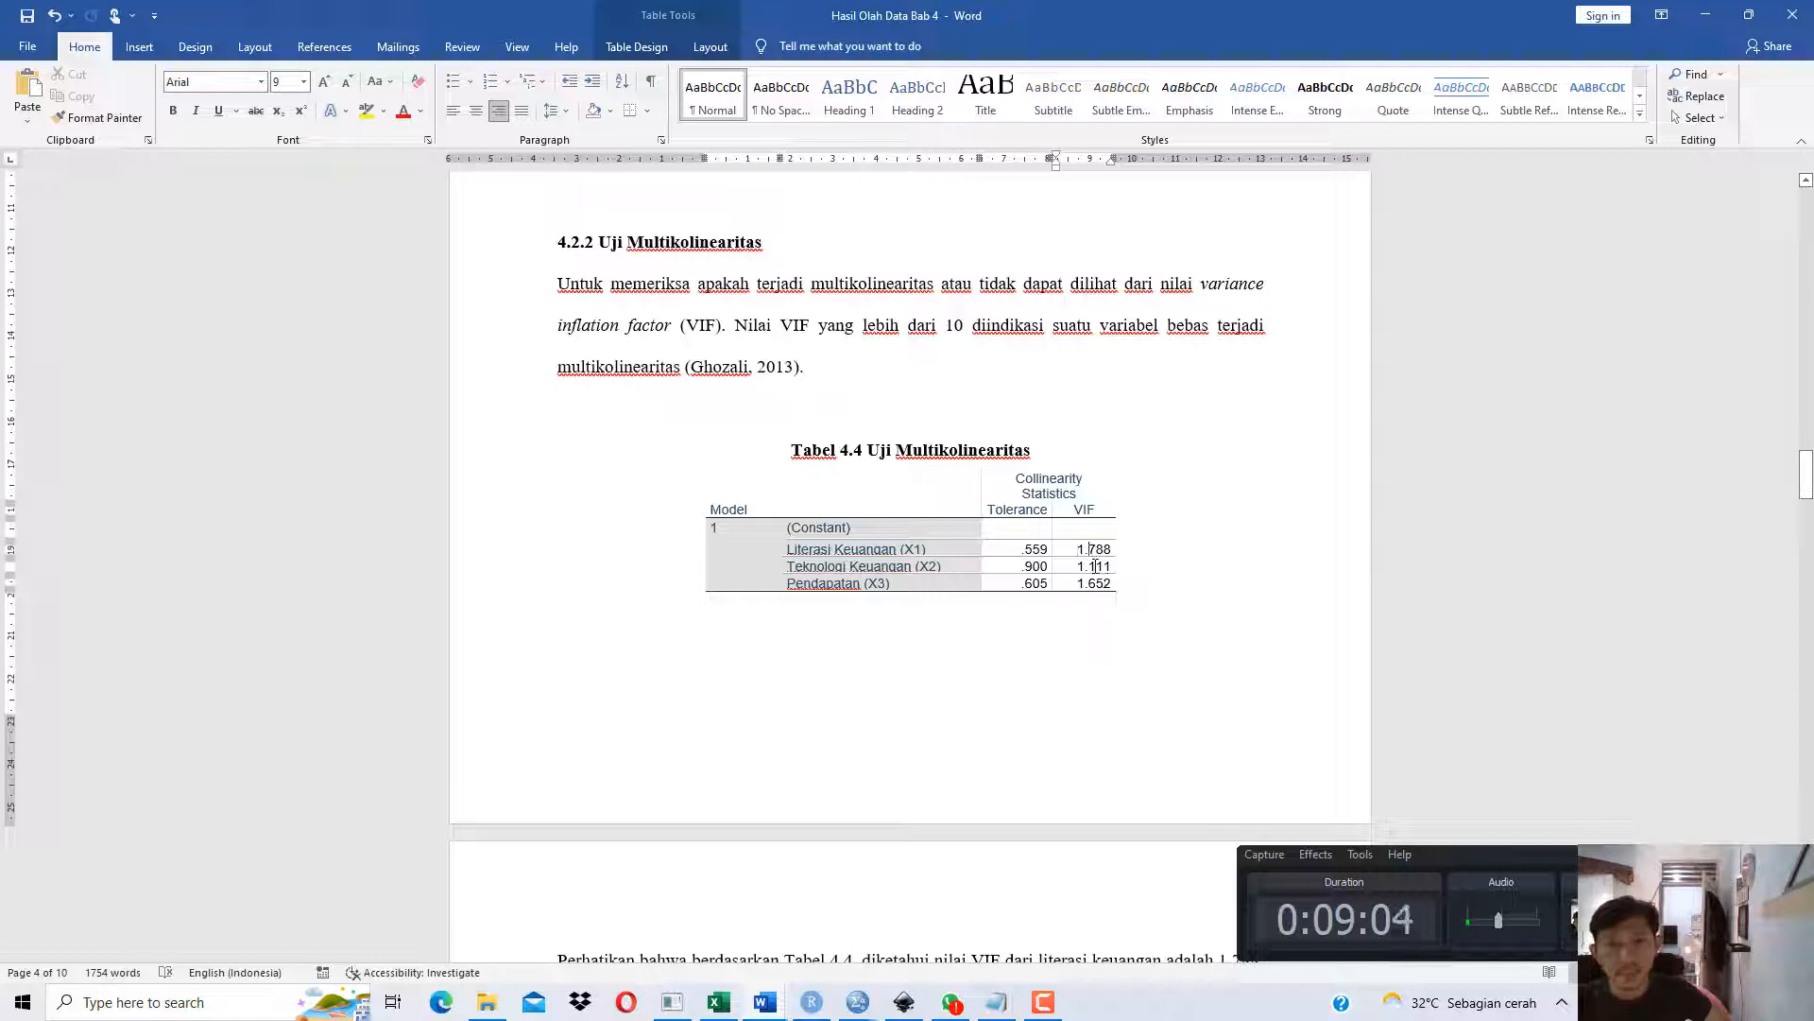
pyautogui.moveTo(1092, 548); pyautogui.dragTo(1083, 582)
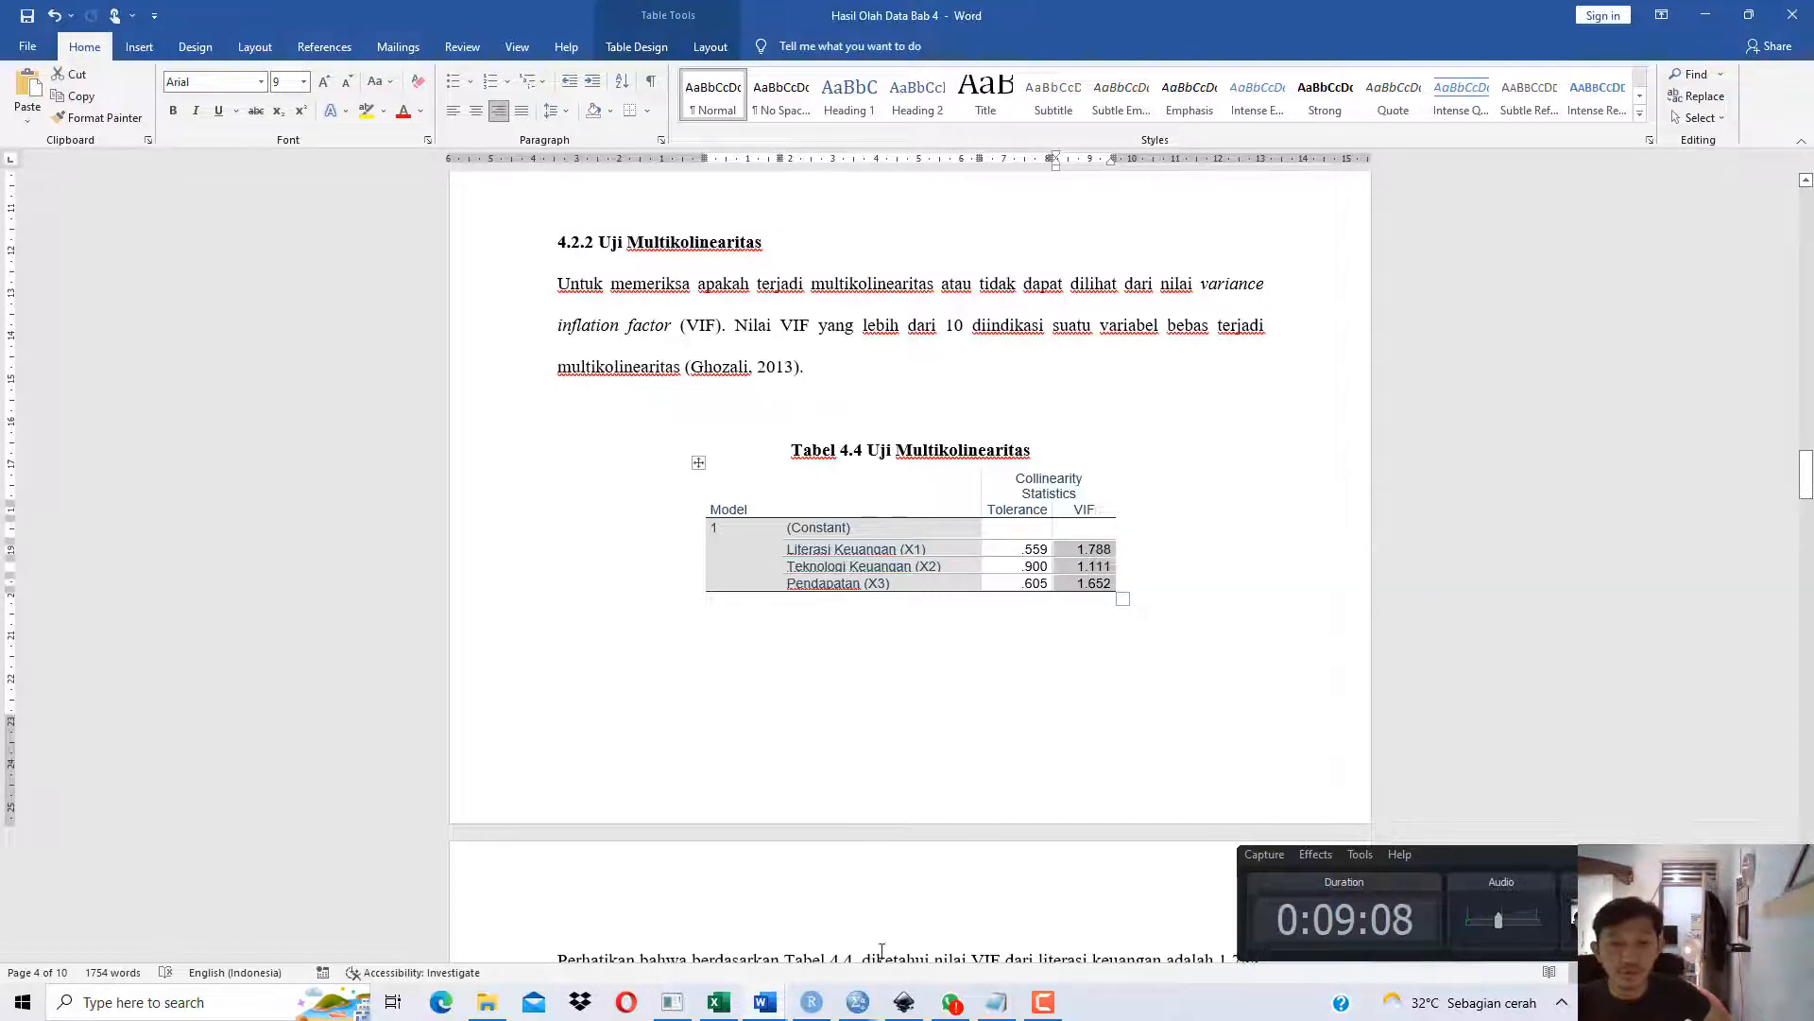
# Check the collinearity statistics in the Coefficients table of the SPSS output, and return to the SPSS Data Editor.
pyautogui.moveTo(857, 1003)
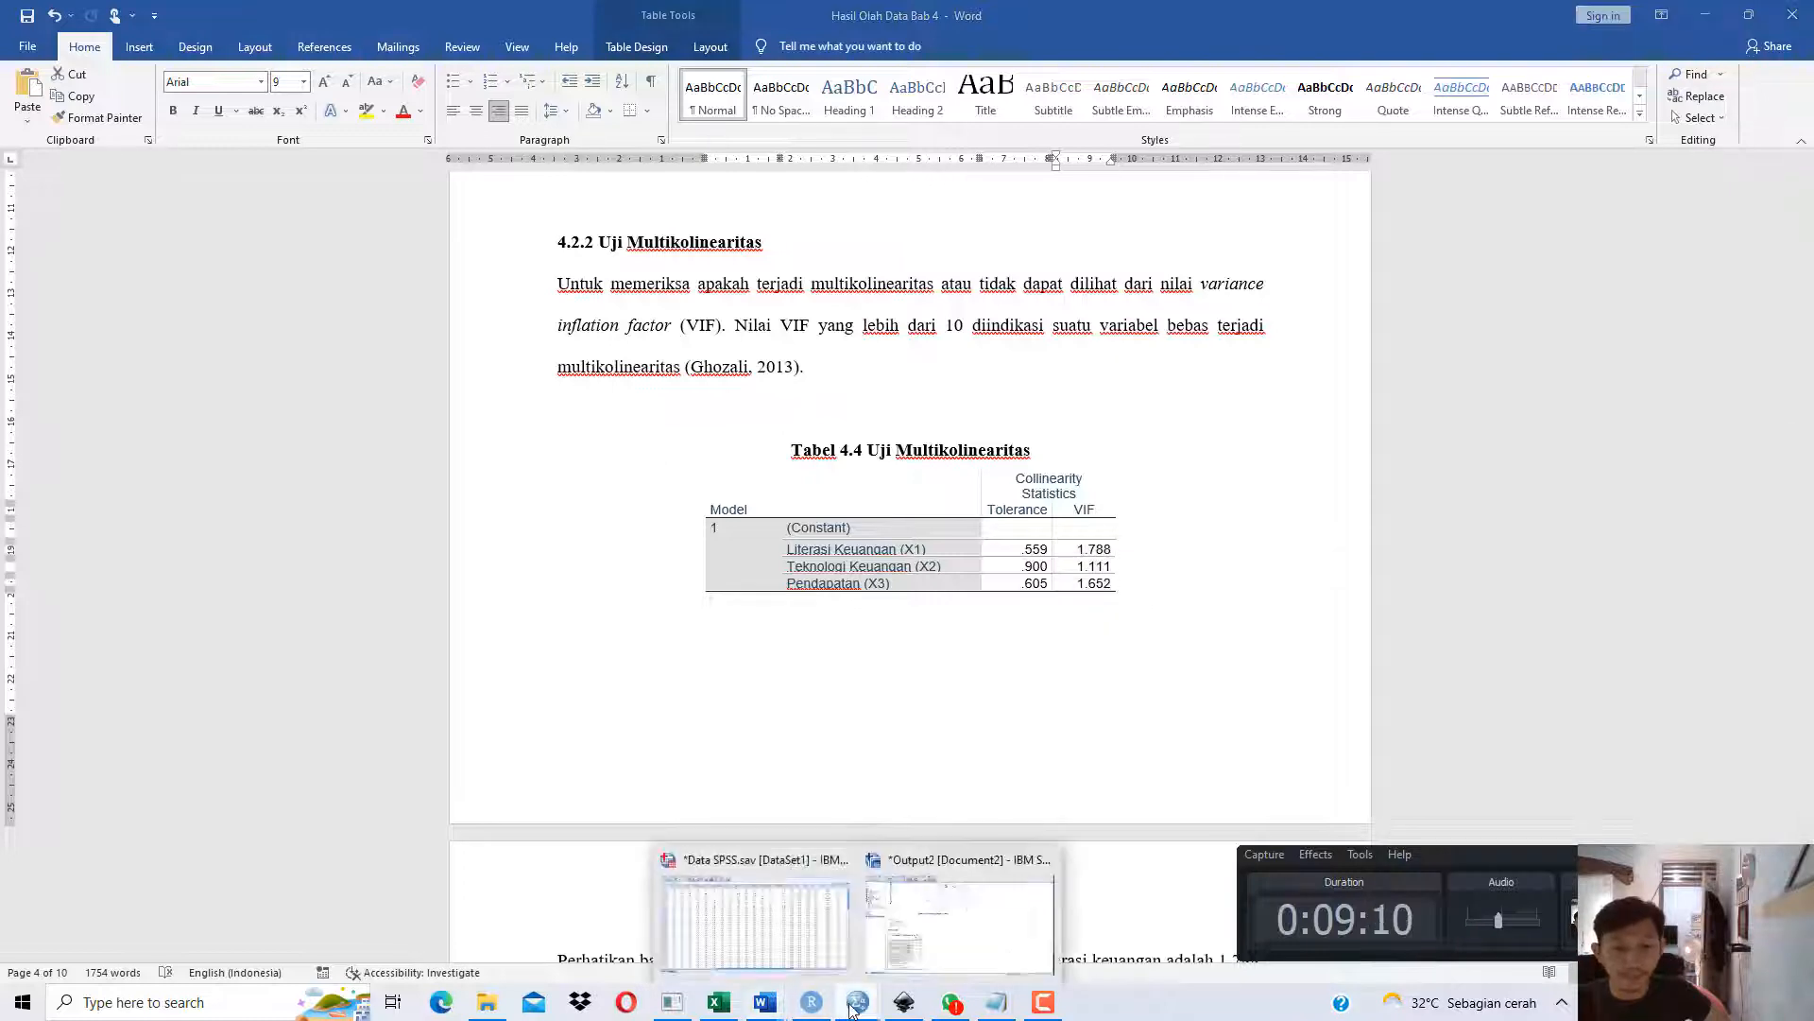
pyautogui.click(924, 942)
pyautogui.scroll(15, 892, 663)
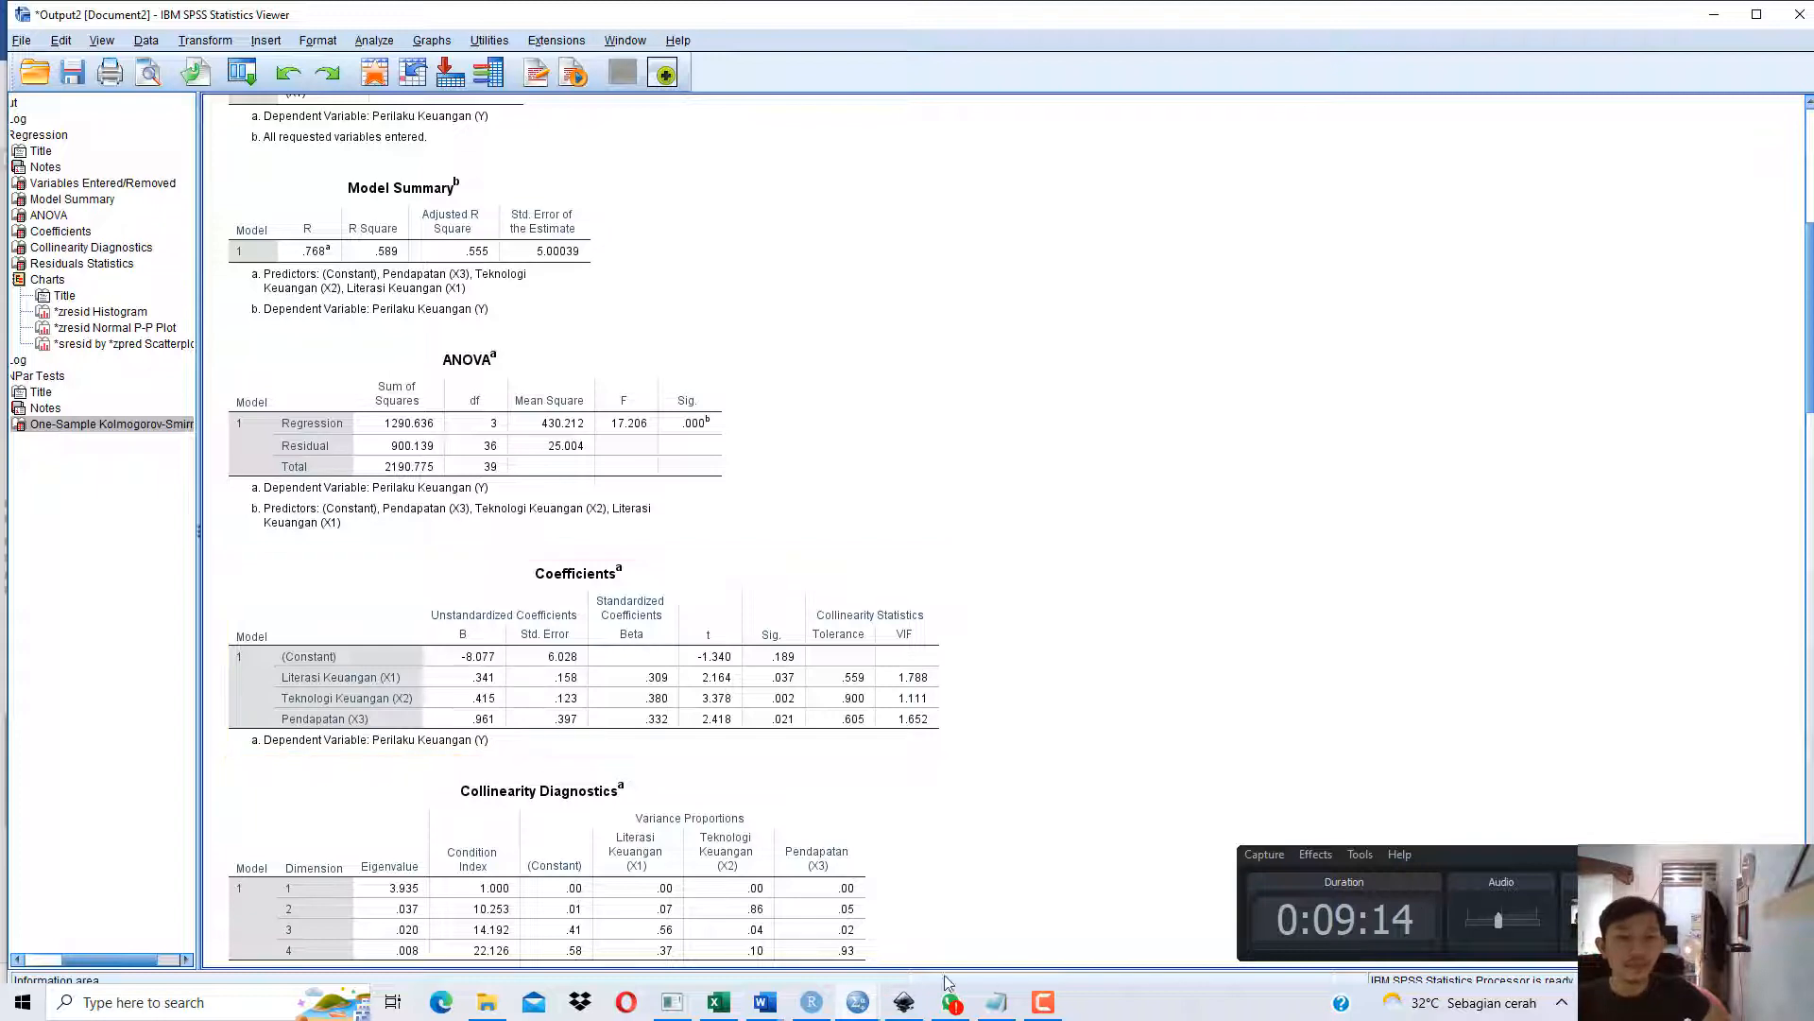
pyautogui.click(857, 1002)
pyautogui.click(785, 935)
pyautogui.click(263, 32)
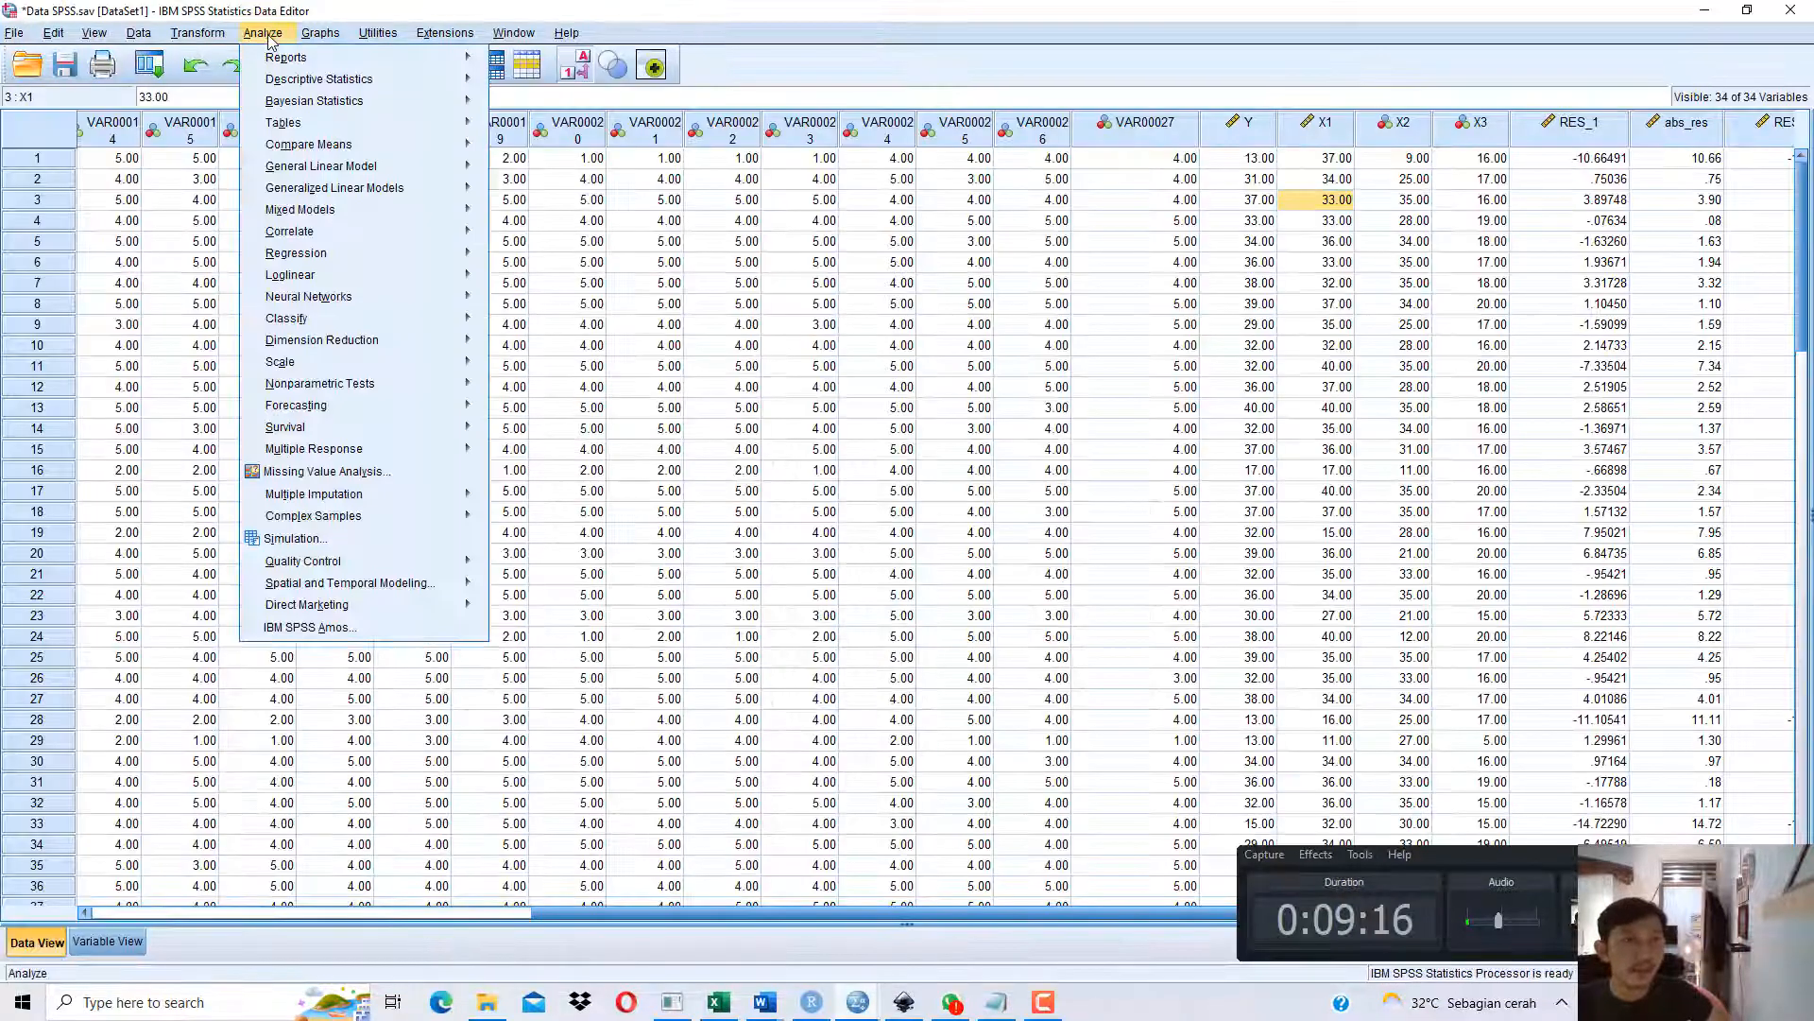
pyautogui.moveTo(365, 361)
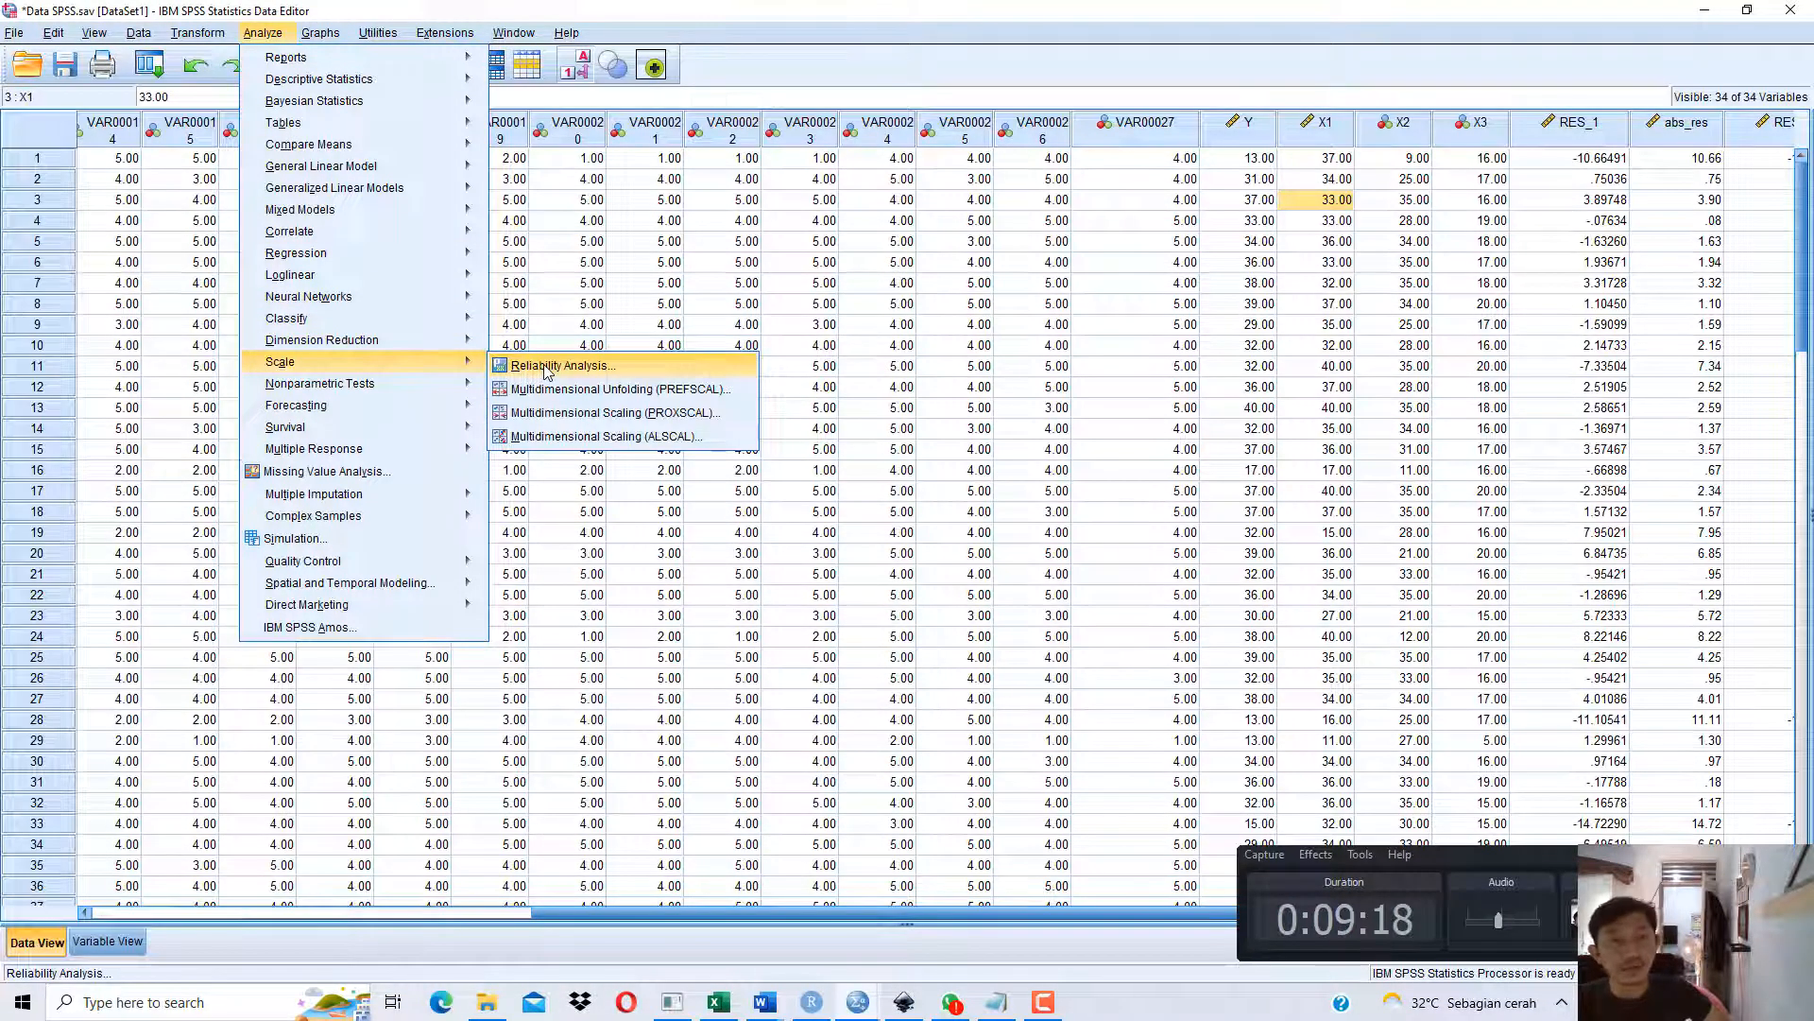
pyautogui.click(545, 368)
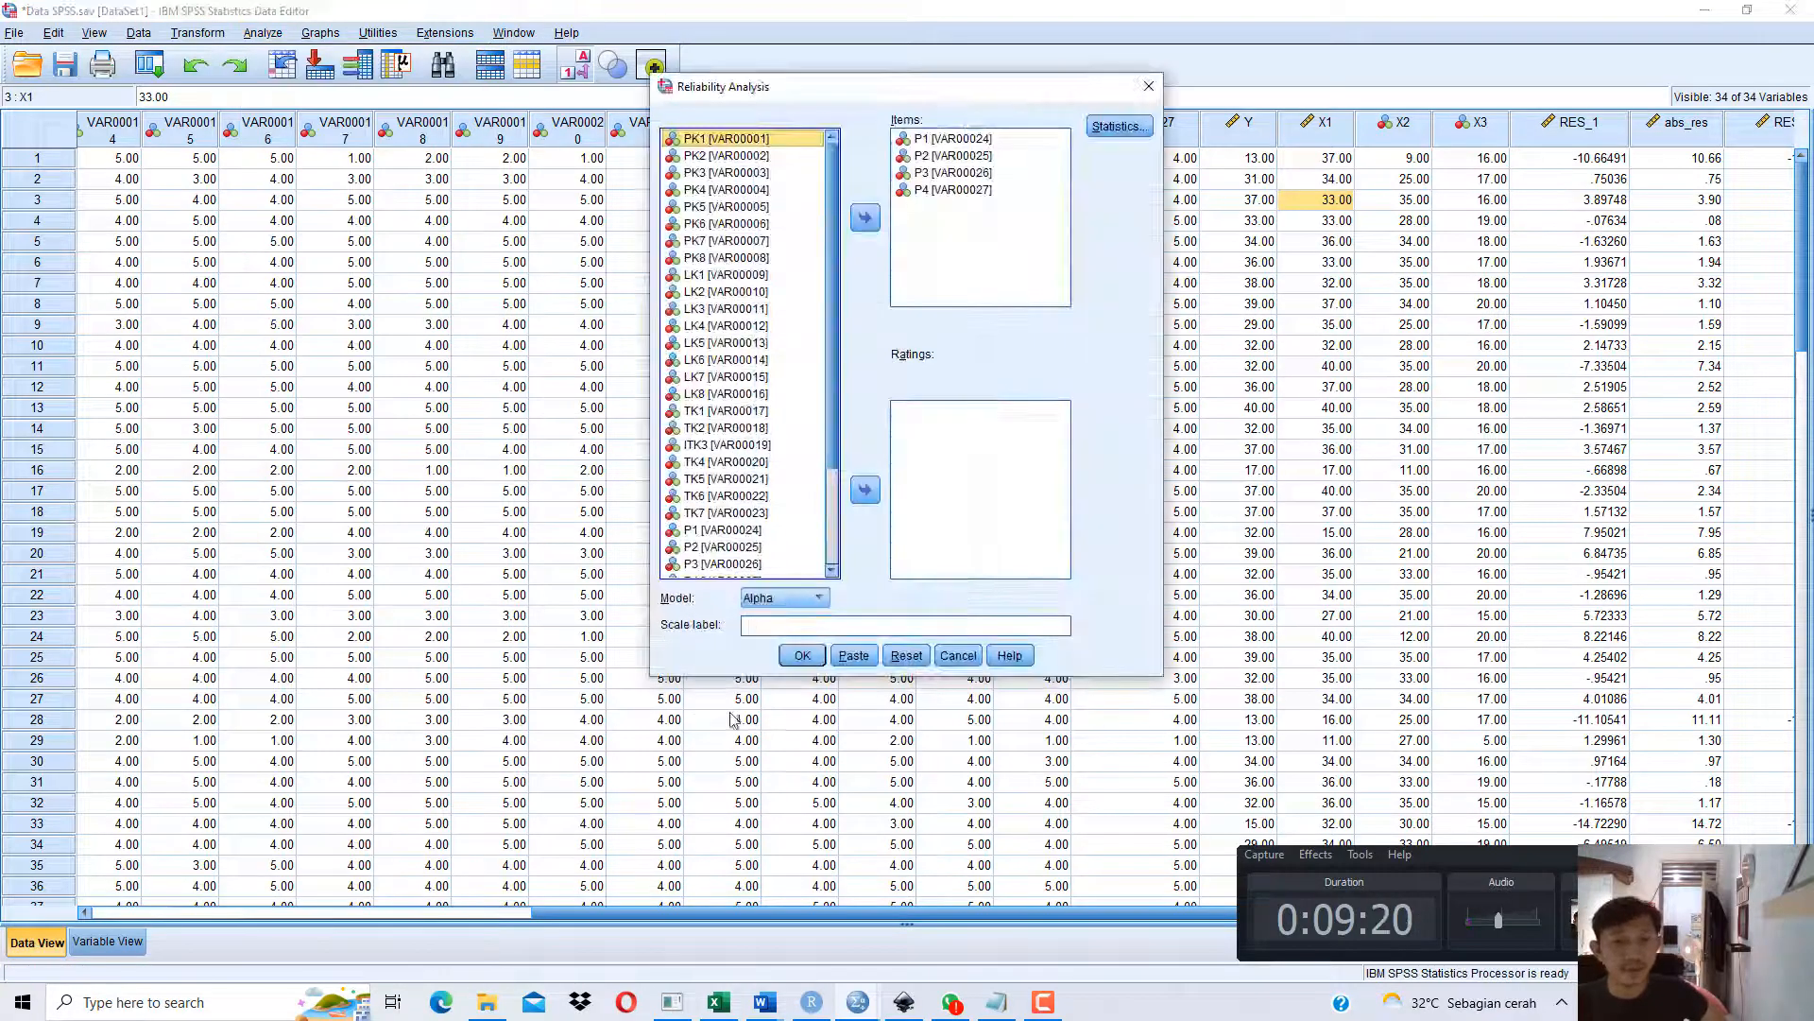
pyautogui.click(860, 650)
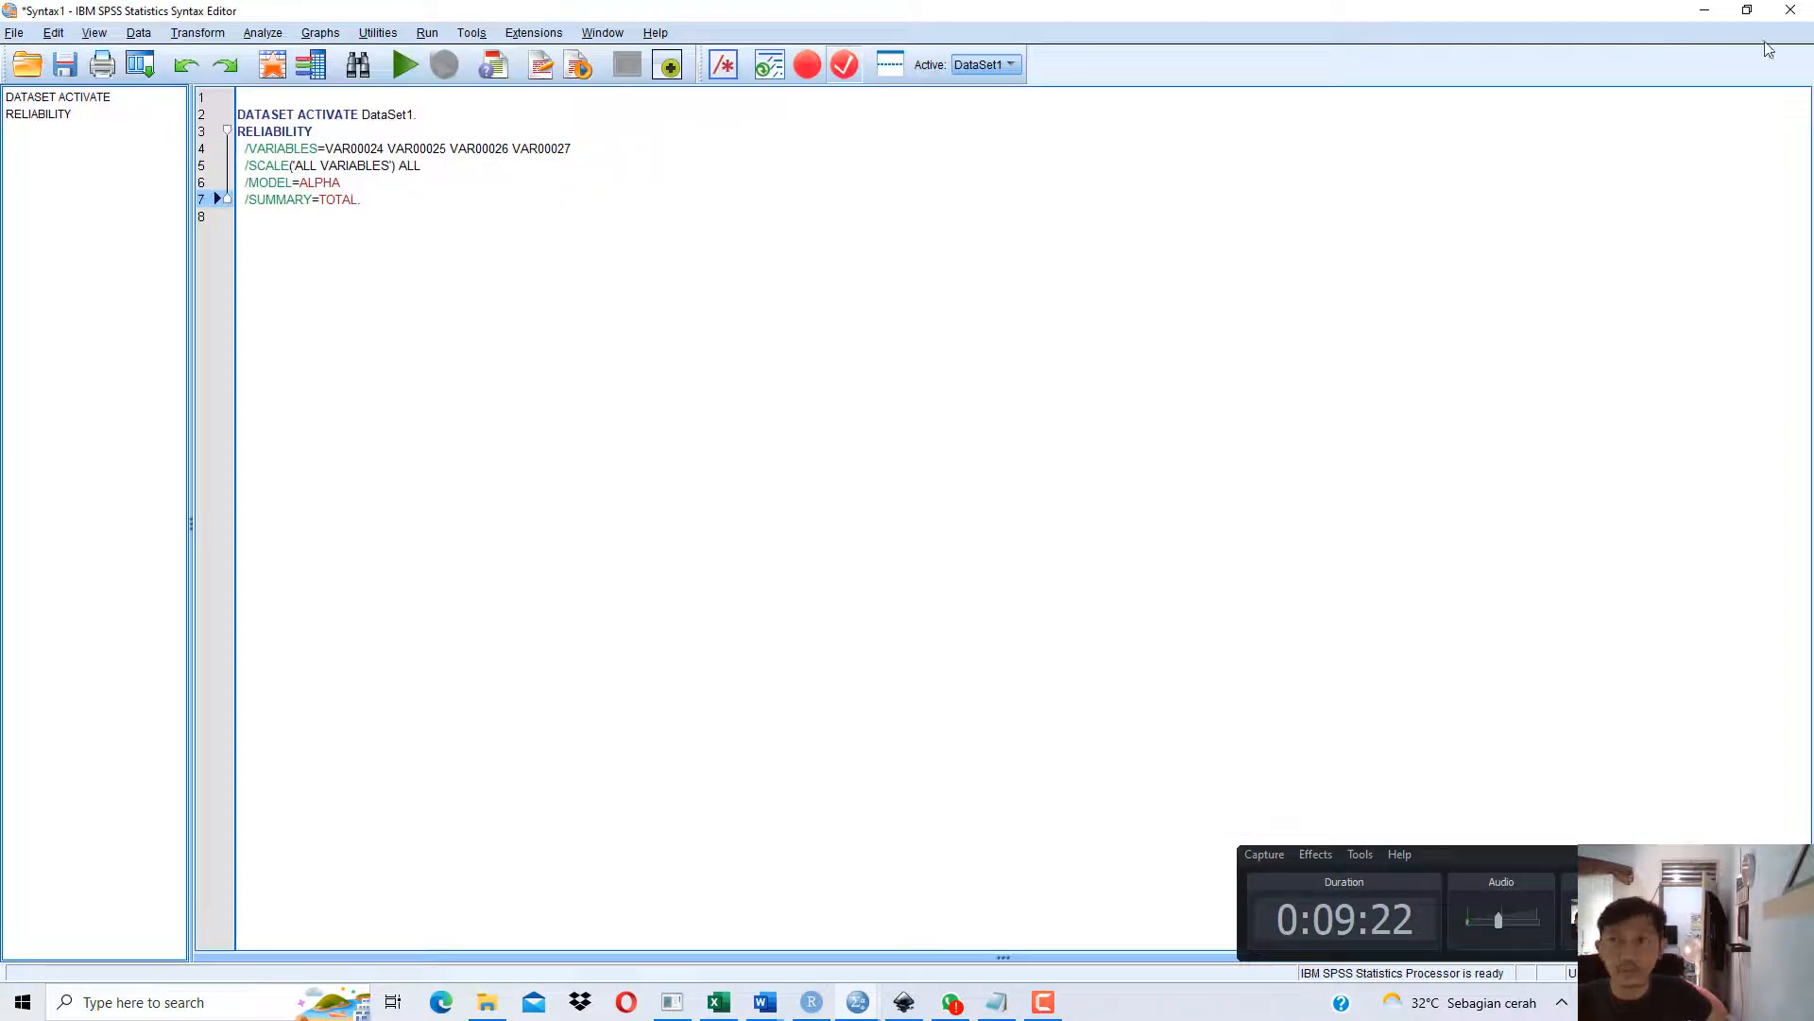
pyautogui.click(1791, 9)
pyautogui.click(904, 523)
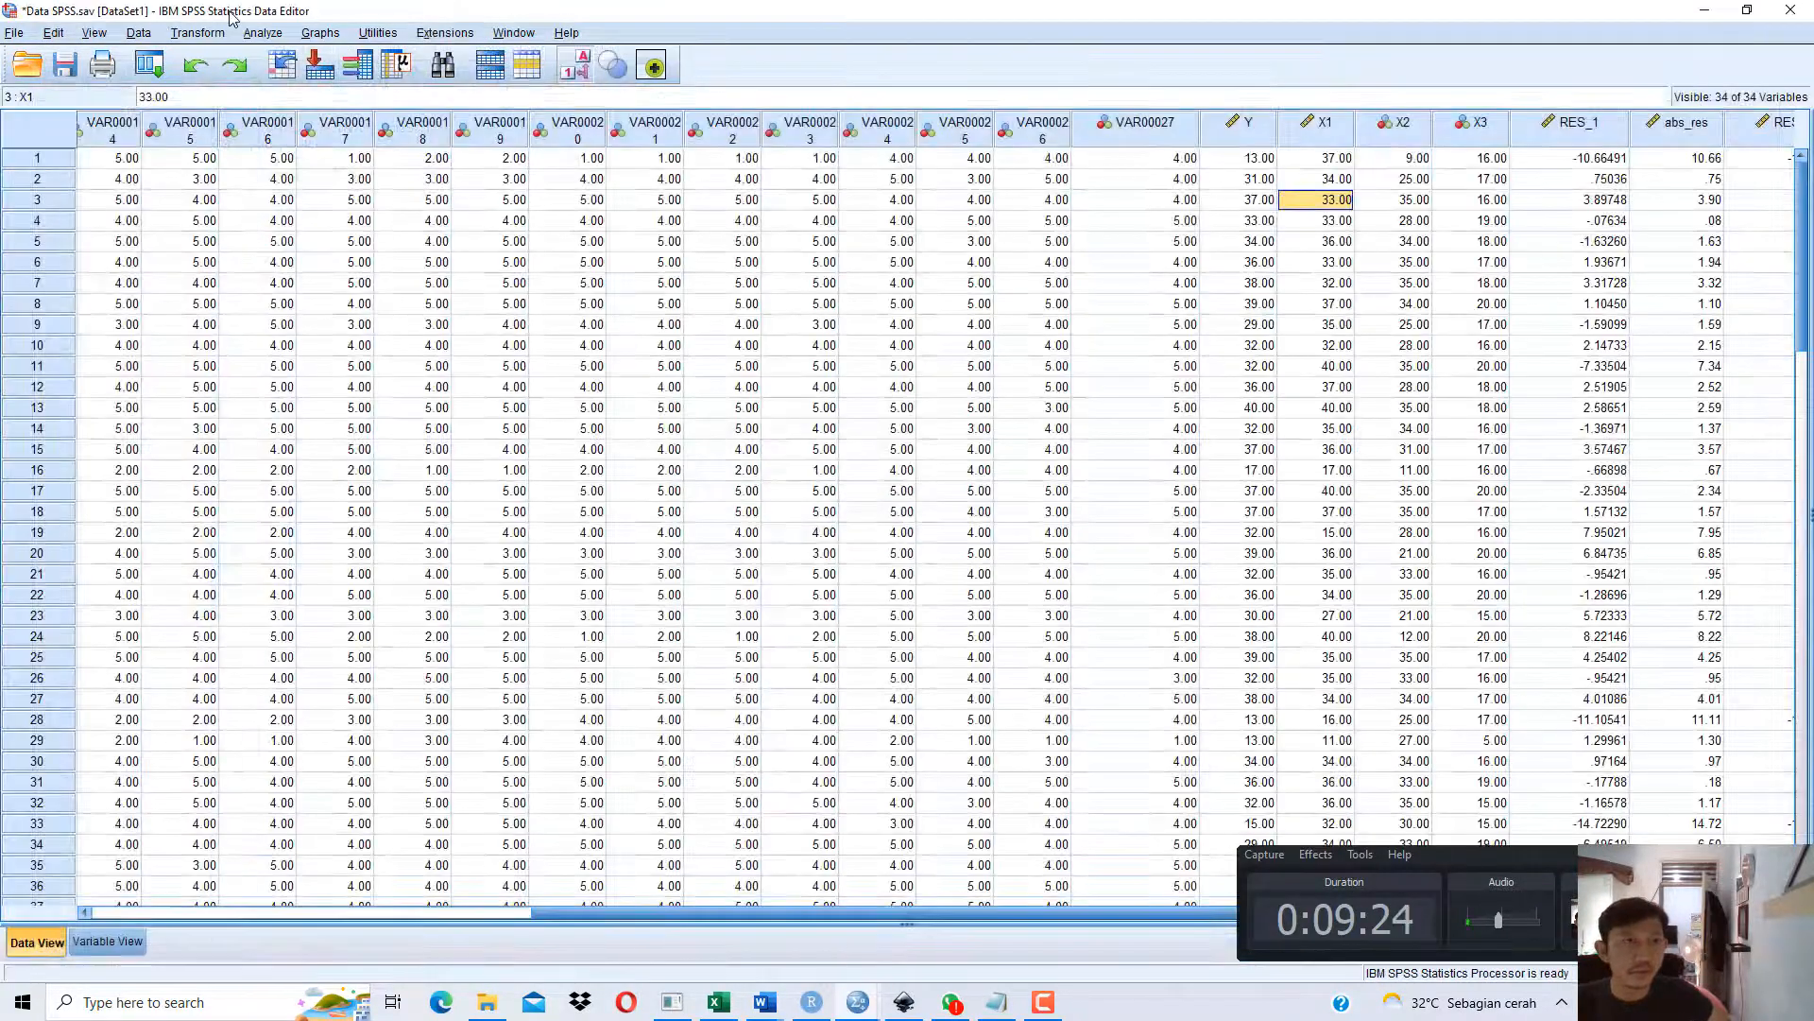
# Open Reliability Analysis, reset its settings, and select the variables PK1 to PK8.
pyautogui.click(201, 32)
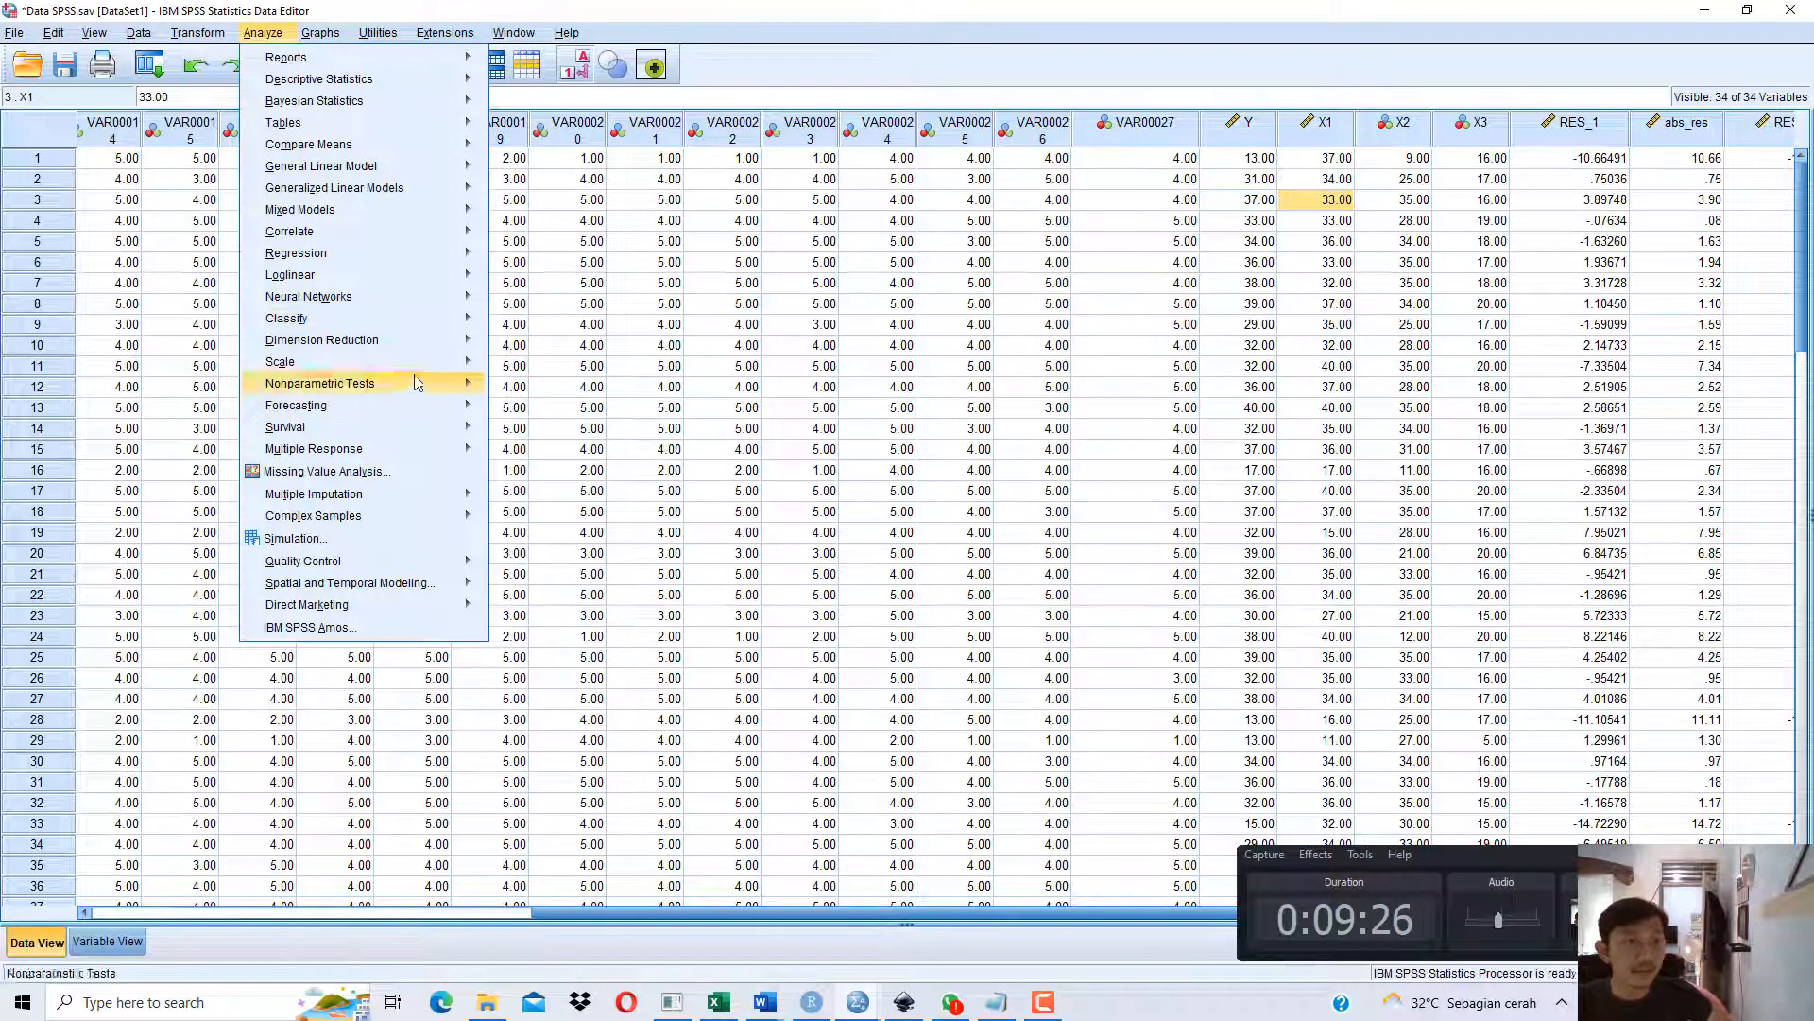
pyautogui.moveTo(454, 361)
pyautogui.click(529, 362)
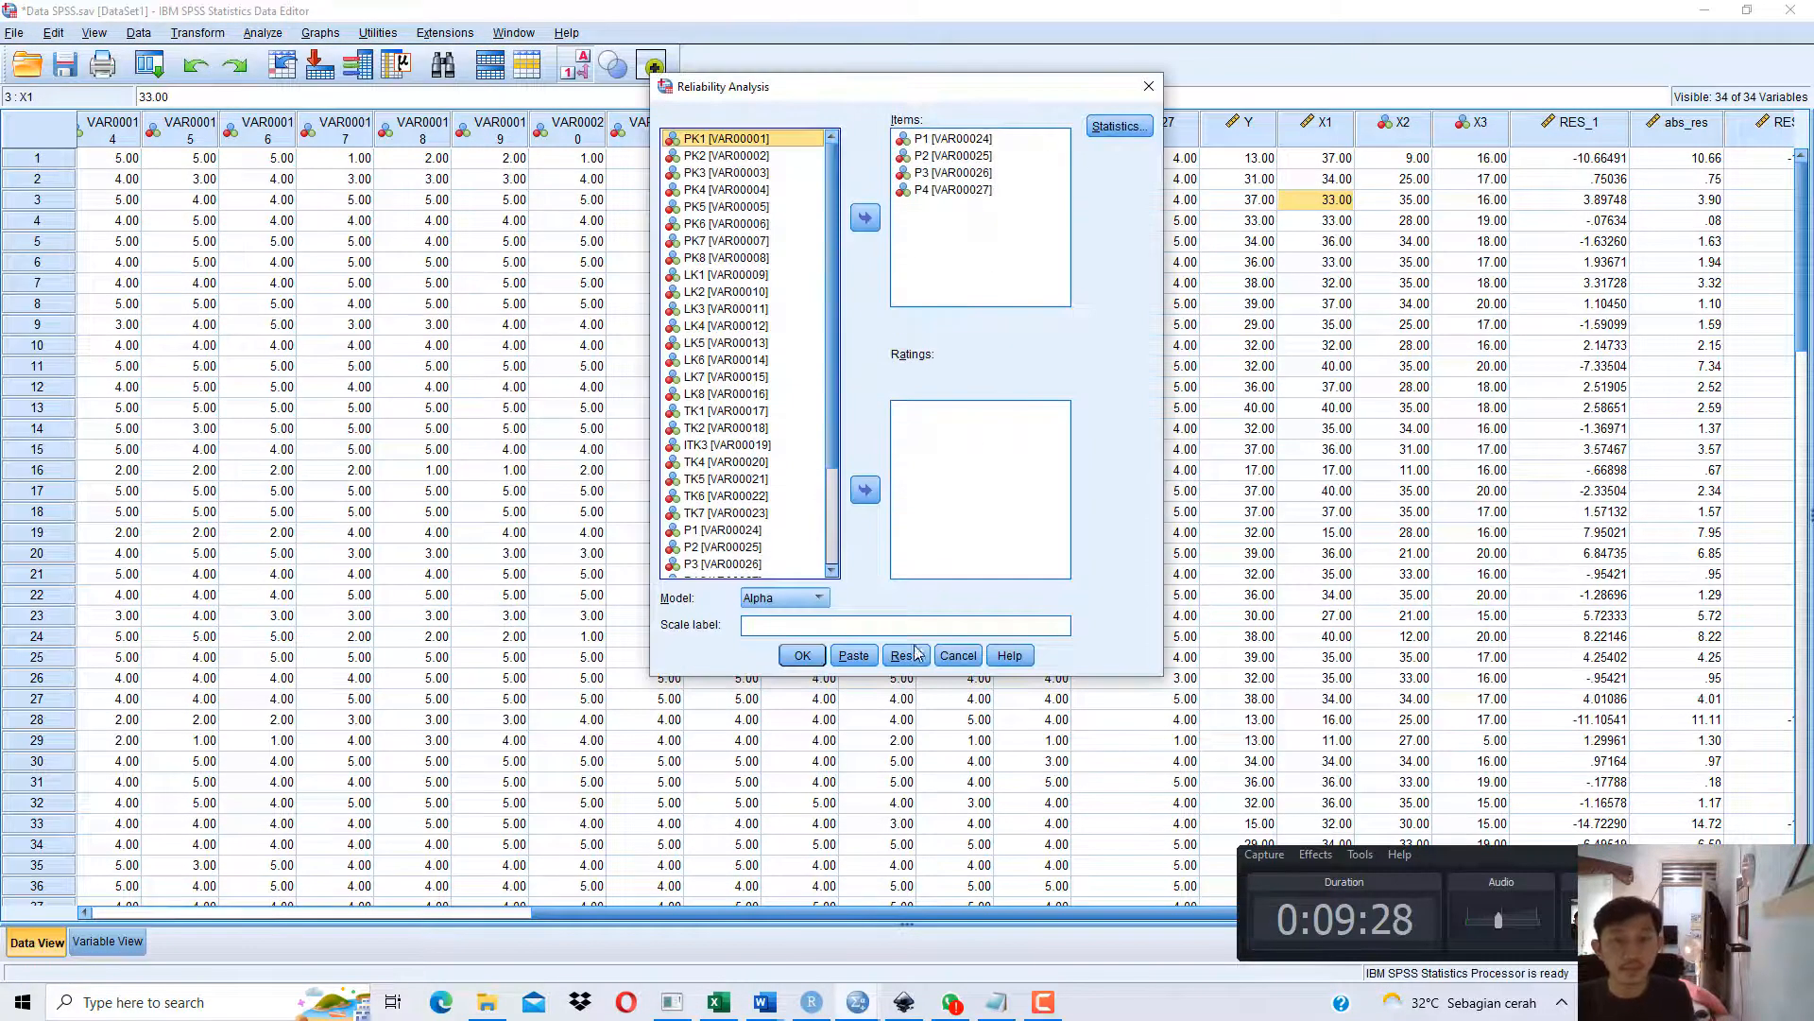
pyautogui.click(905, 655)
pyautogui.hotkey('shift', 'Down')
pyautogui.hotkey('shift', 'Down')
pyautogui.hotkey('shift', 'Down')
pyautogui.hotkey('shift', 'Down')
pyautogui.hotkey('shift', 'Down')
pyautogui.hotkey('shift', 'Down')
pyautogui.hotkey('shift', 'Down')
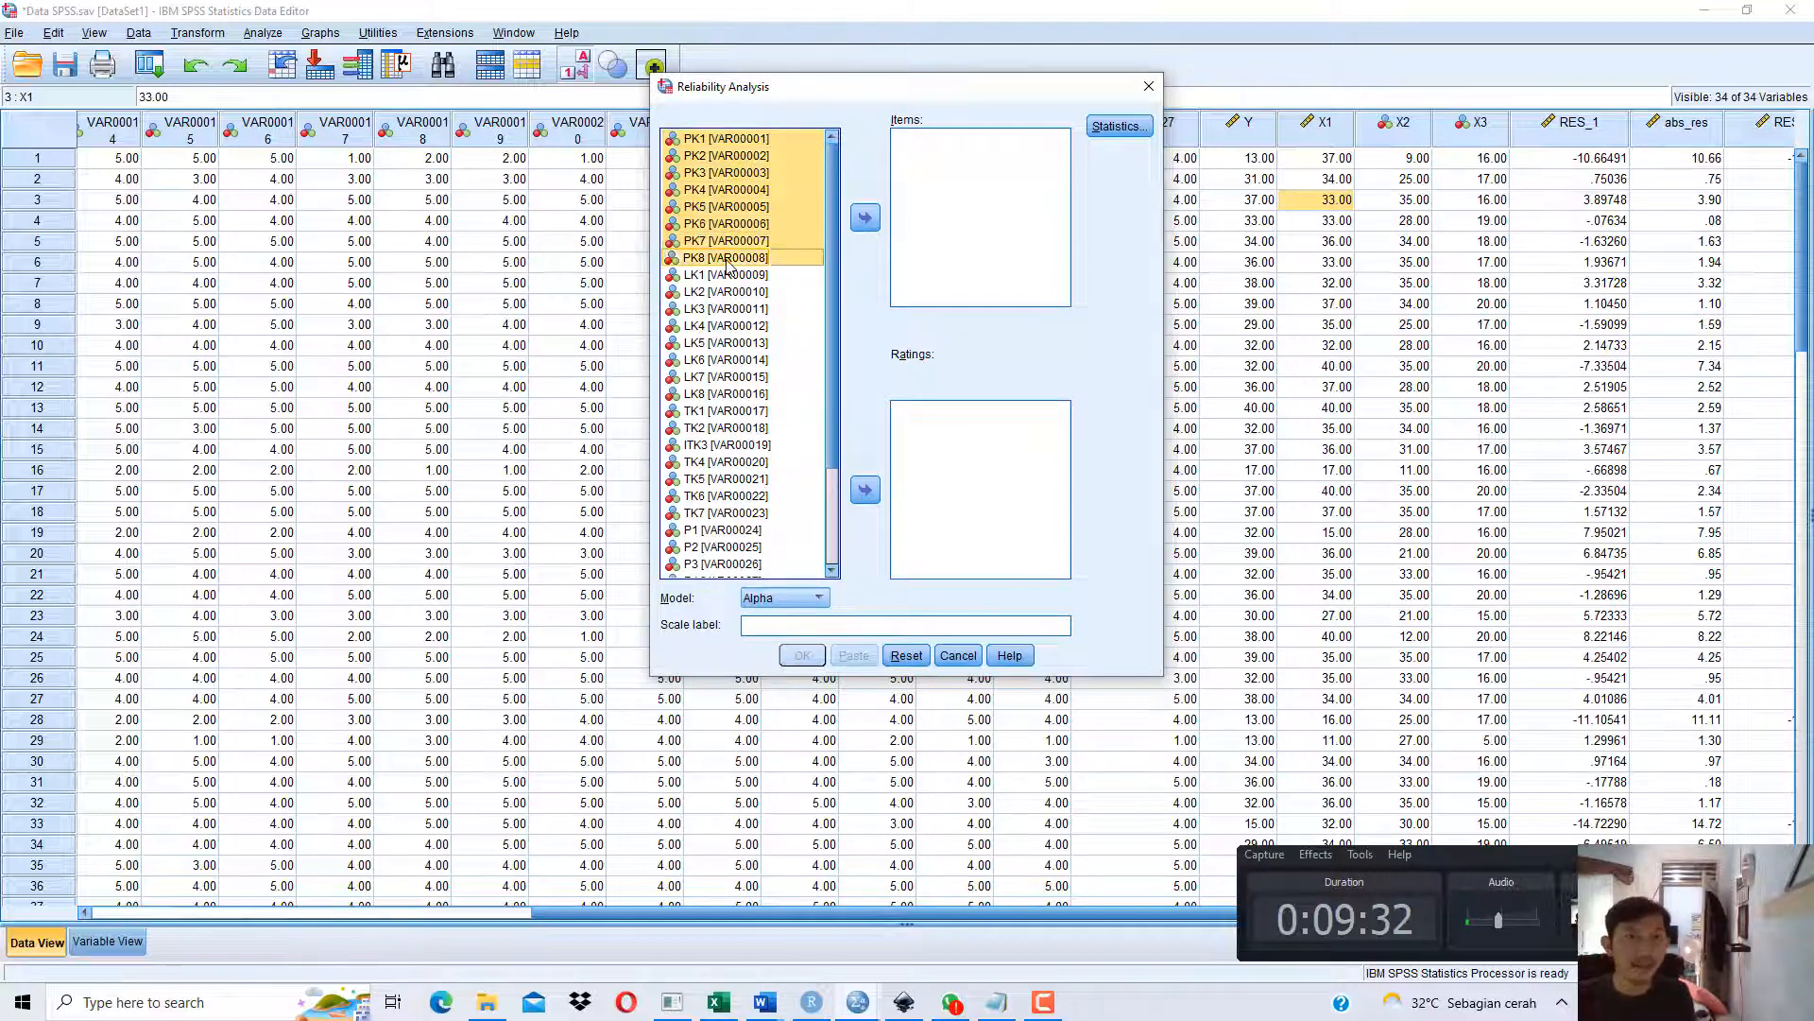
# Switch to the Excel workbook EDITOR ASLI (1) and examine the item columns and variable key on the Data Perbaikan Valid sheet.
pyautogui.click(730, 1000)
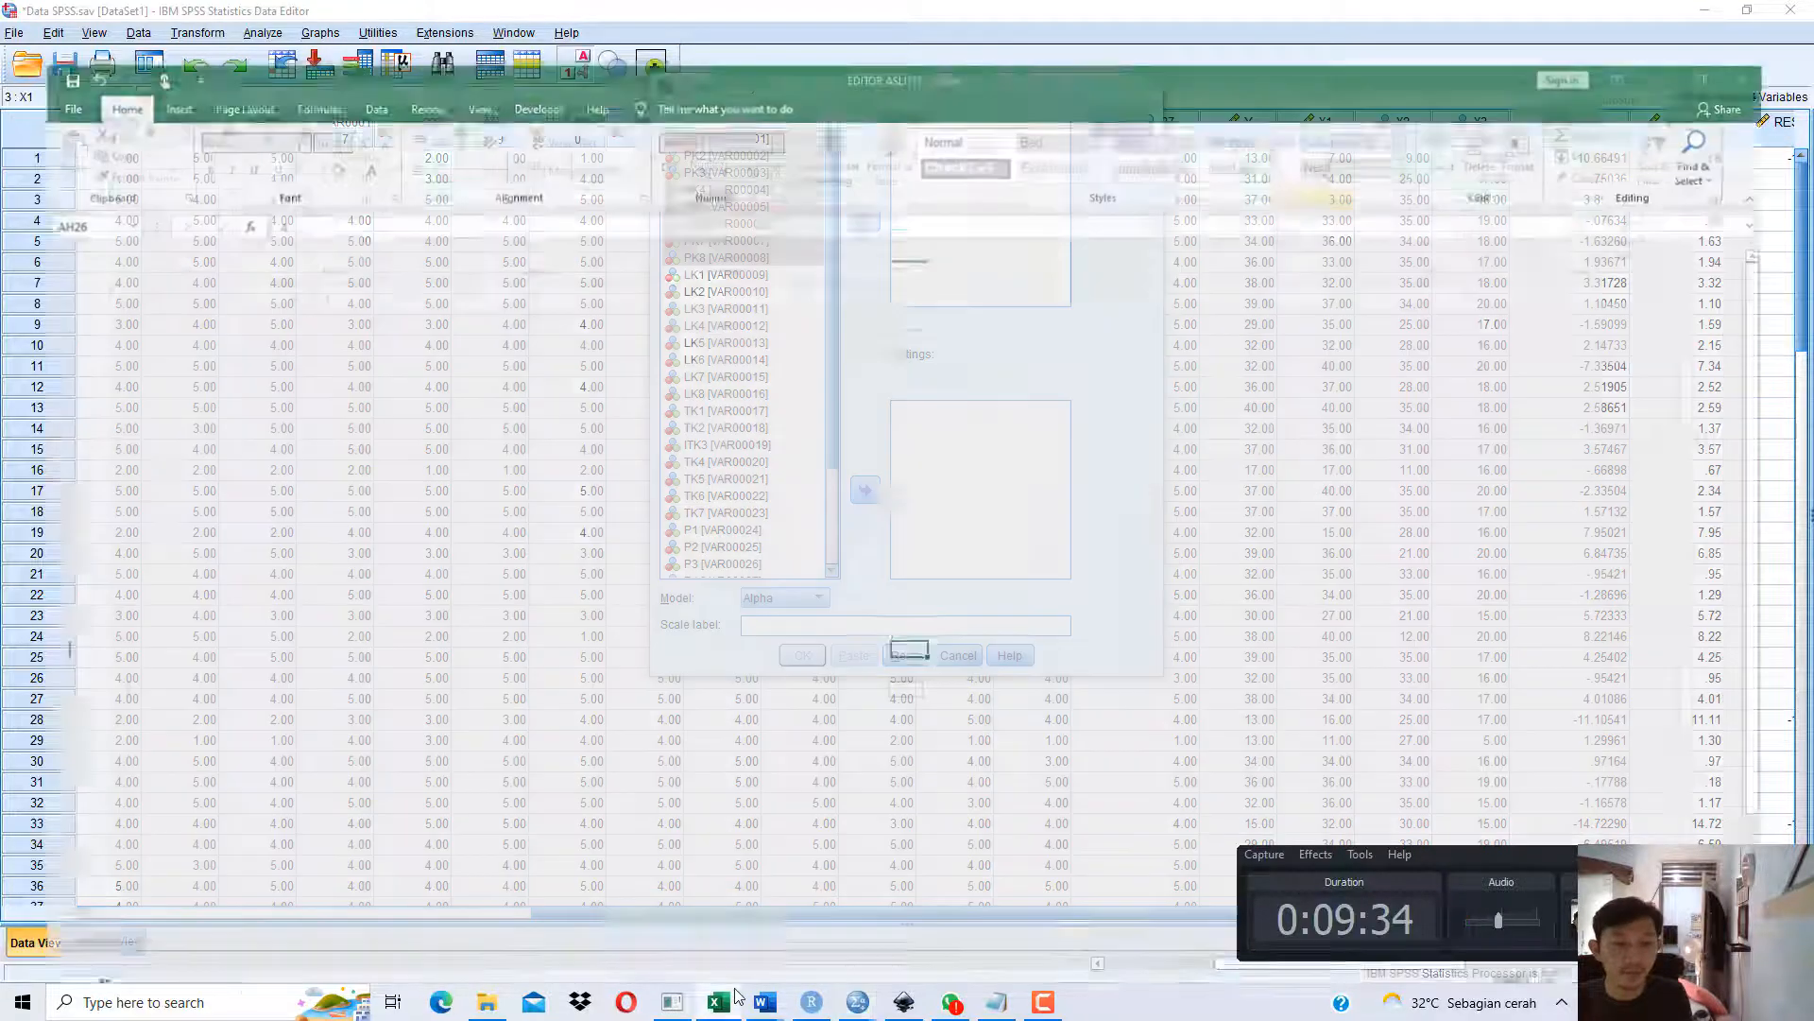
pyautogui.scroll(-10, 959, 832)
pyautogui.scroll(10, 983, 795)
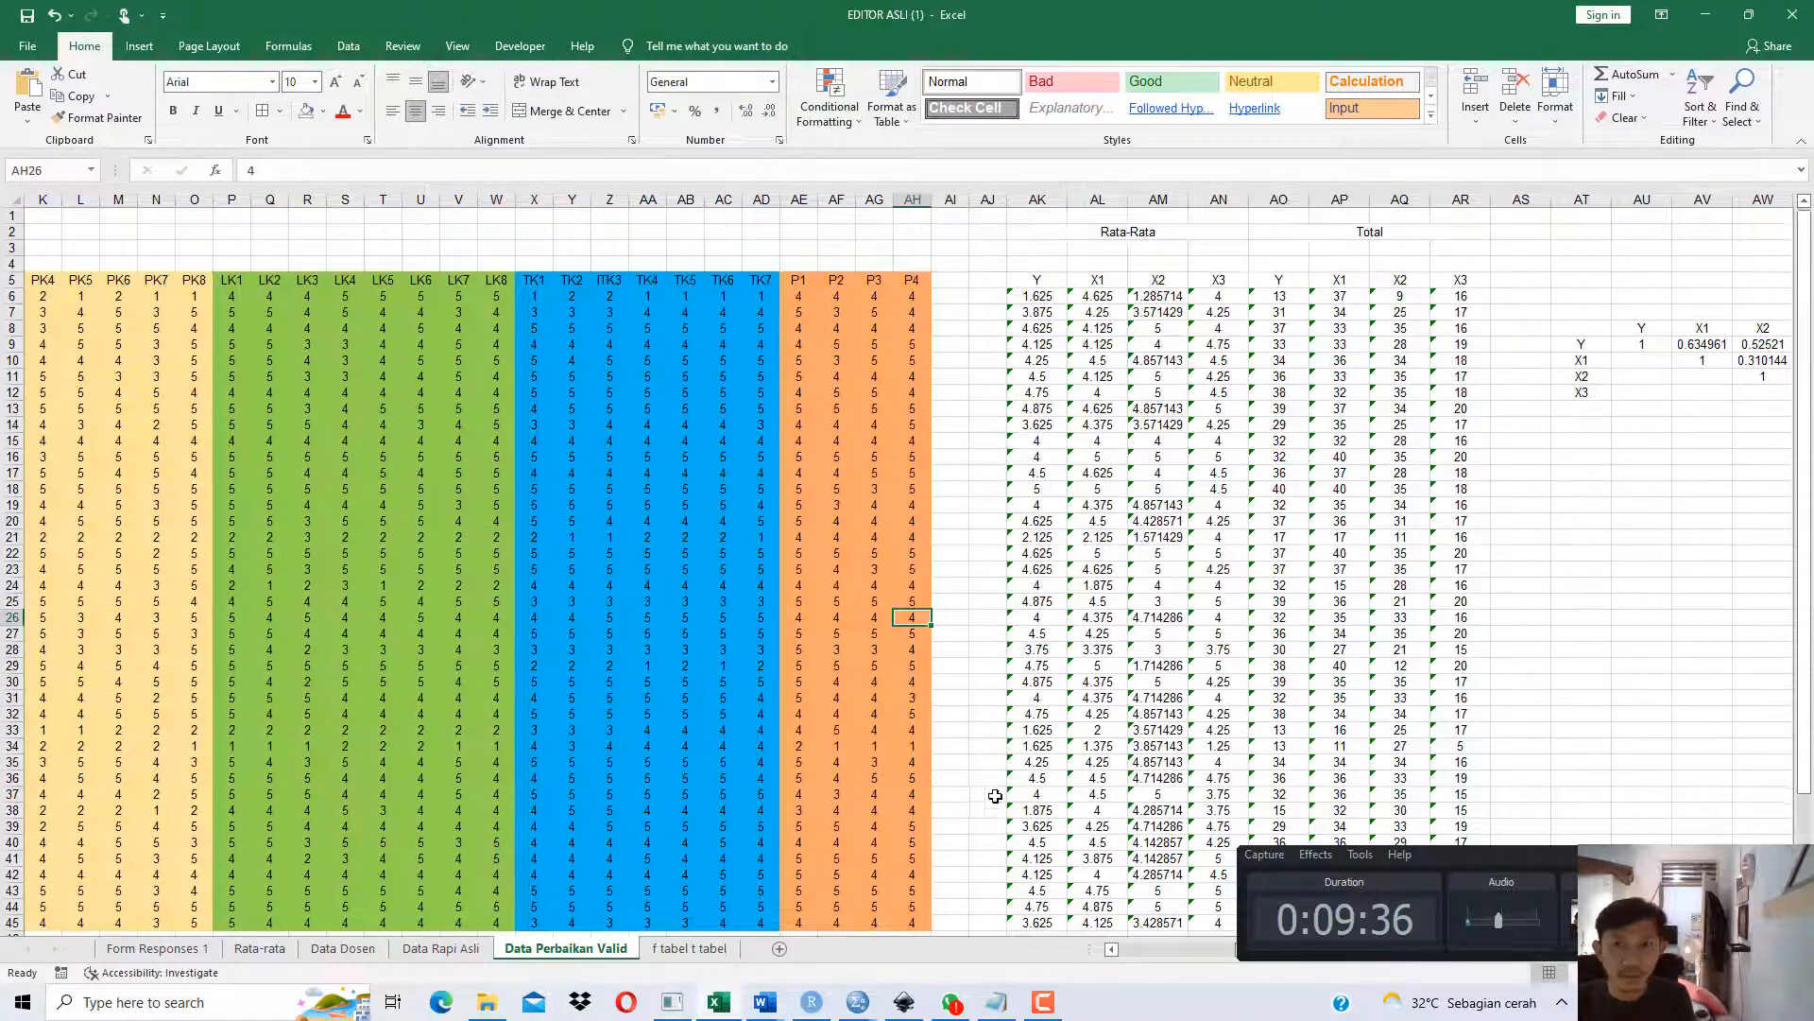
pyautogui.click(1123, 952)
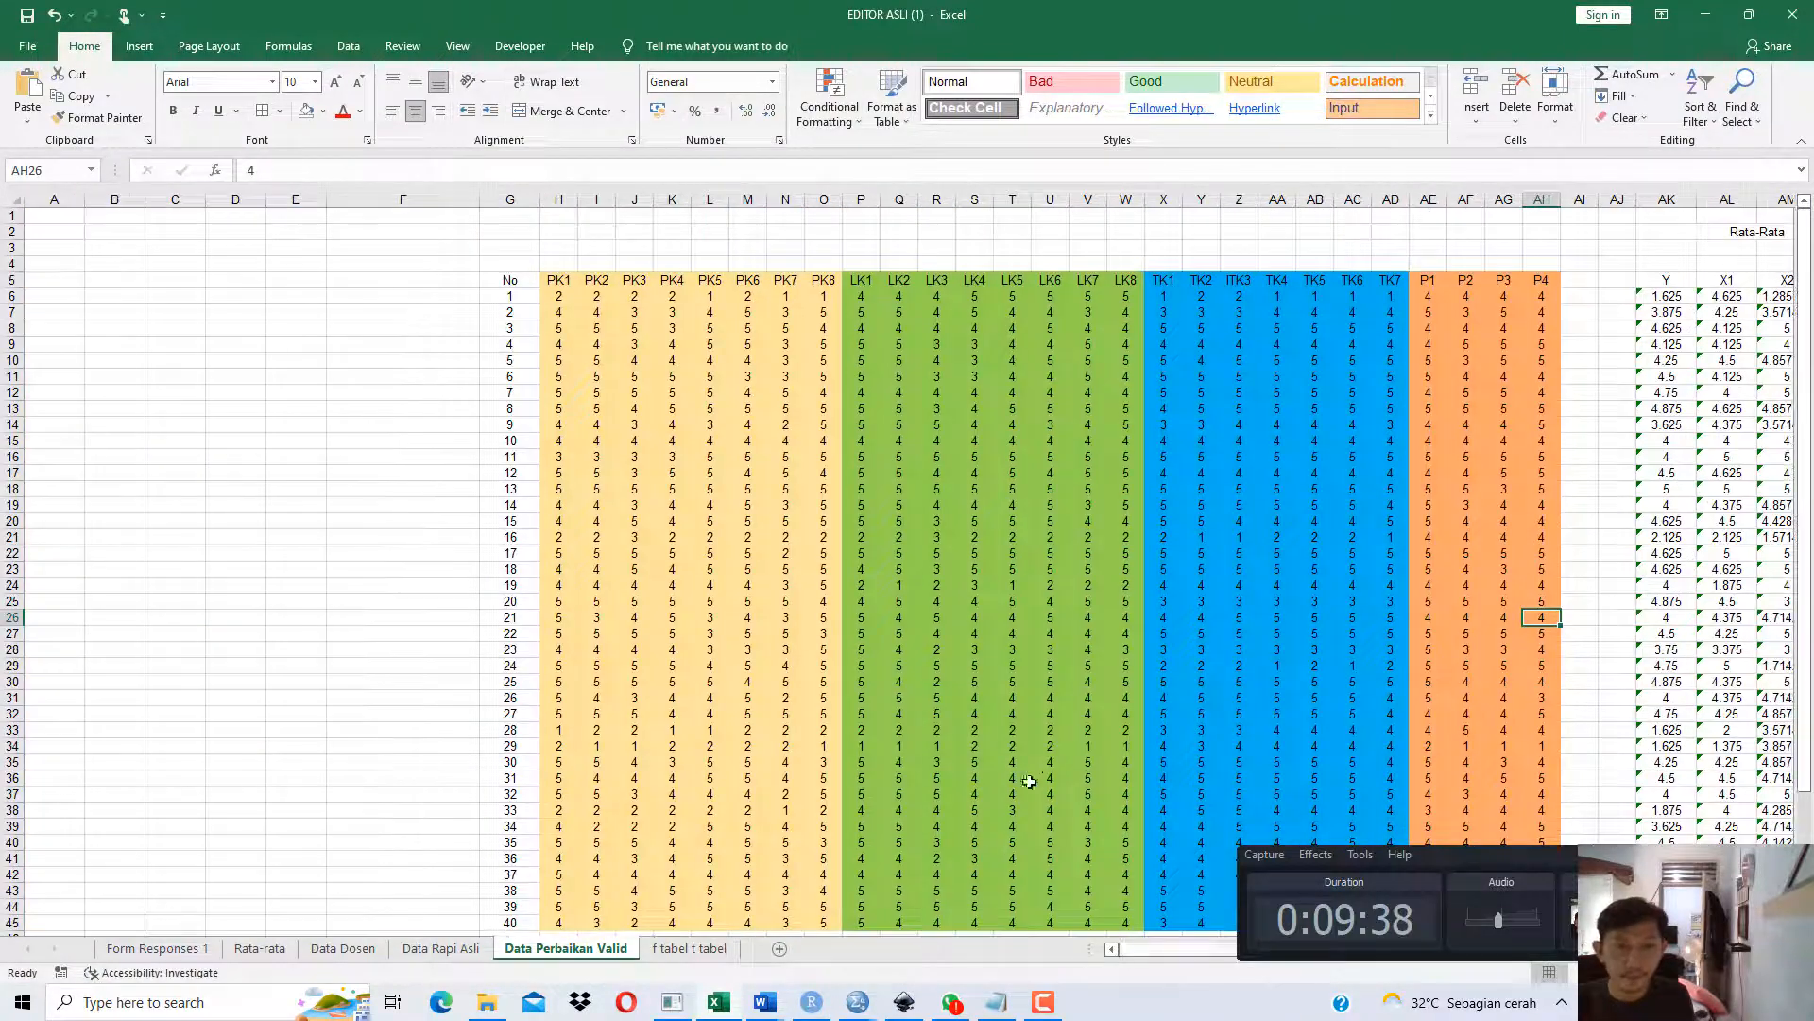
pyautogui.scroll(-6, 1042, 793)
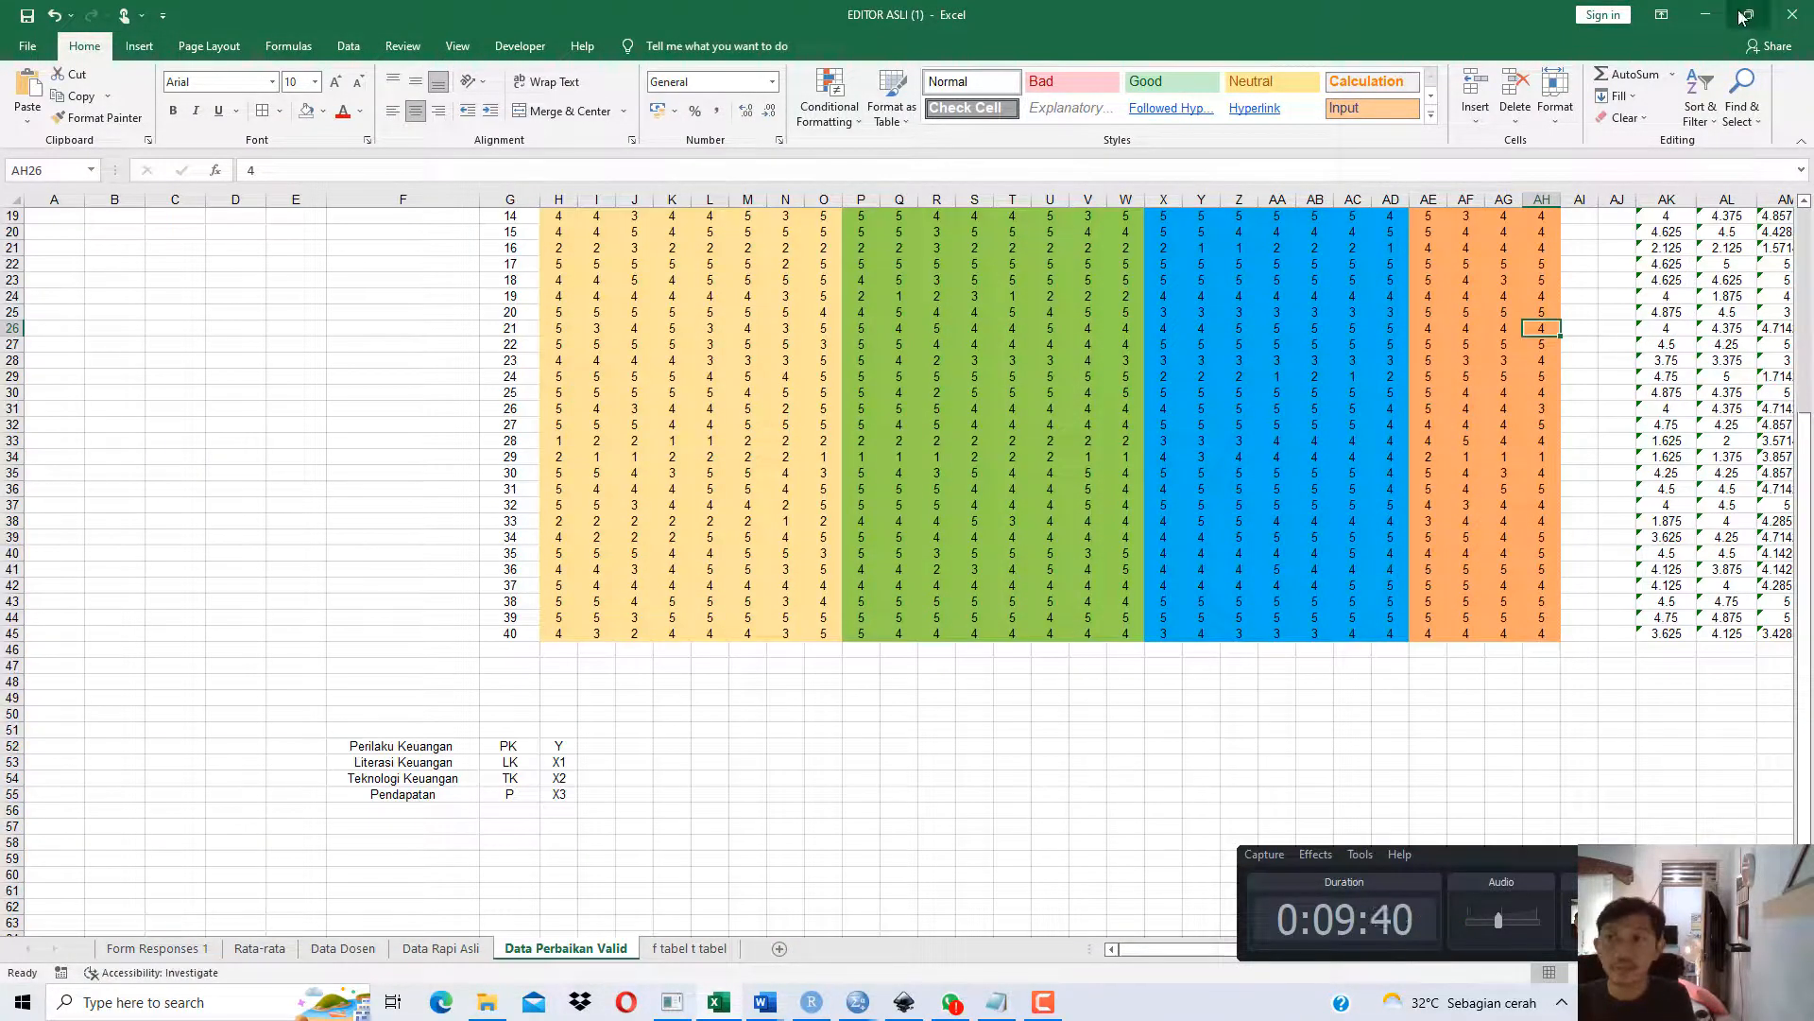
pyautogui.click(1709, 15)
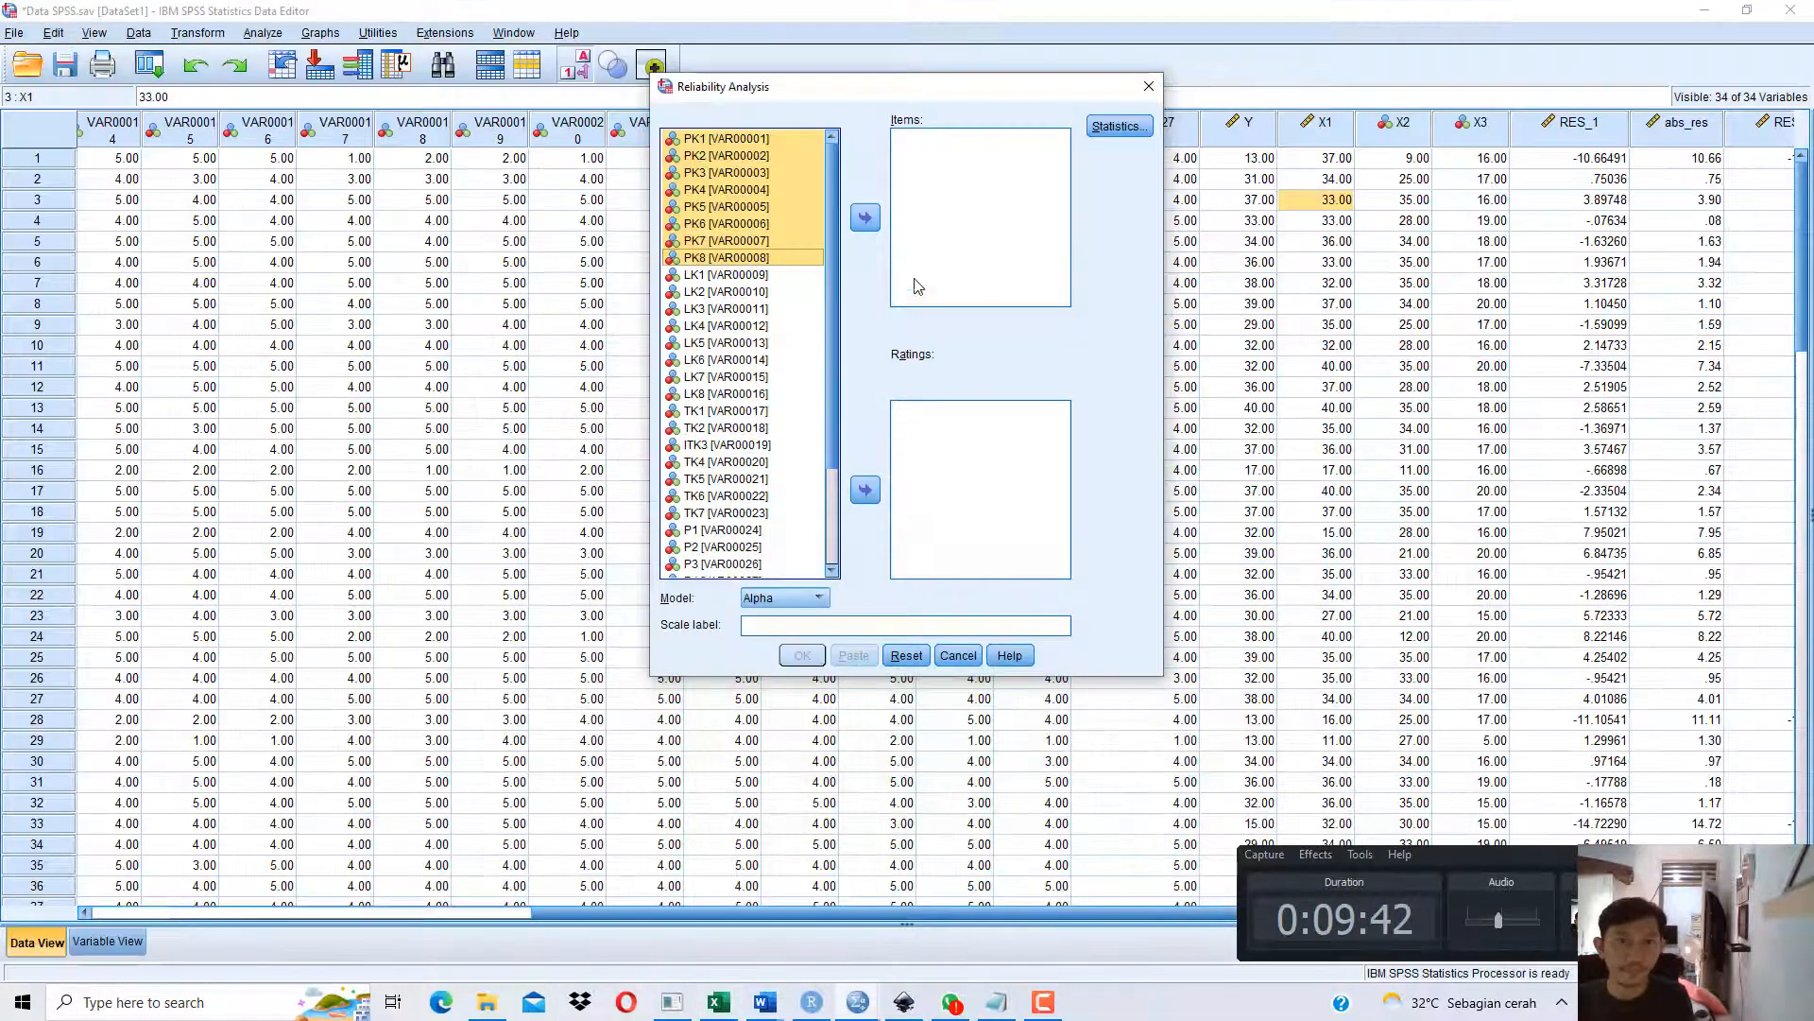
# In SPSS, add PK1 to PK8 as reliability items, enable Scale if item deleted, and run the Alpha analysis.
pyautogui.click(864, 218)
pyautogui.click(1119, 126)
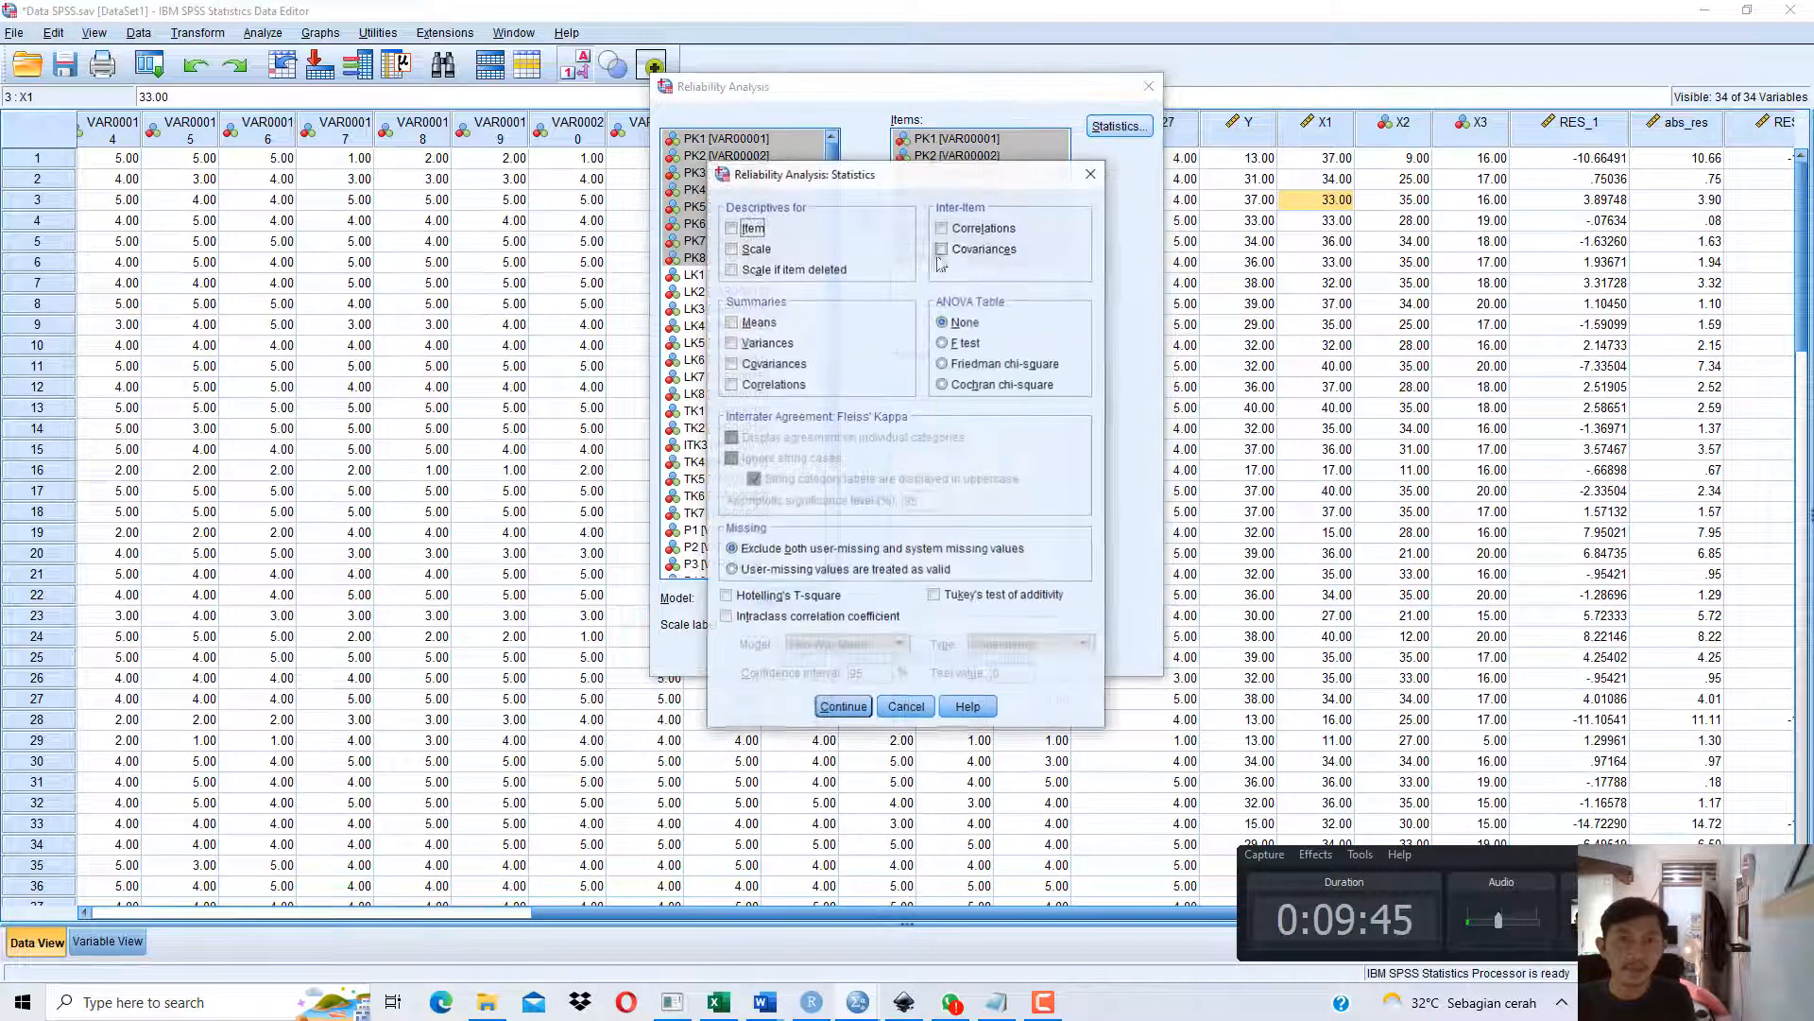
pyautogui.click(806, 272)
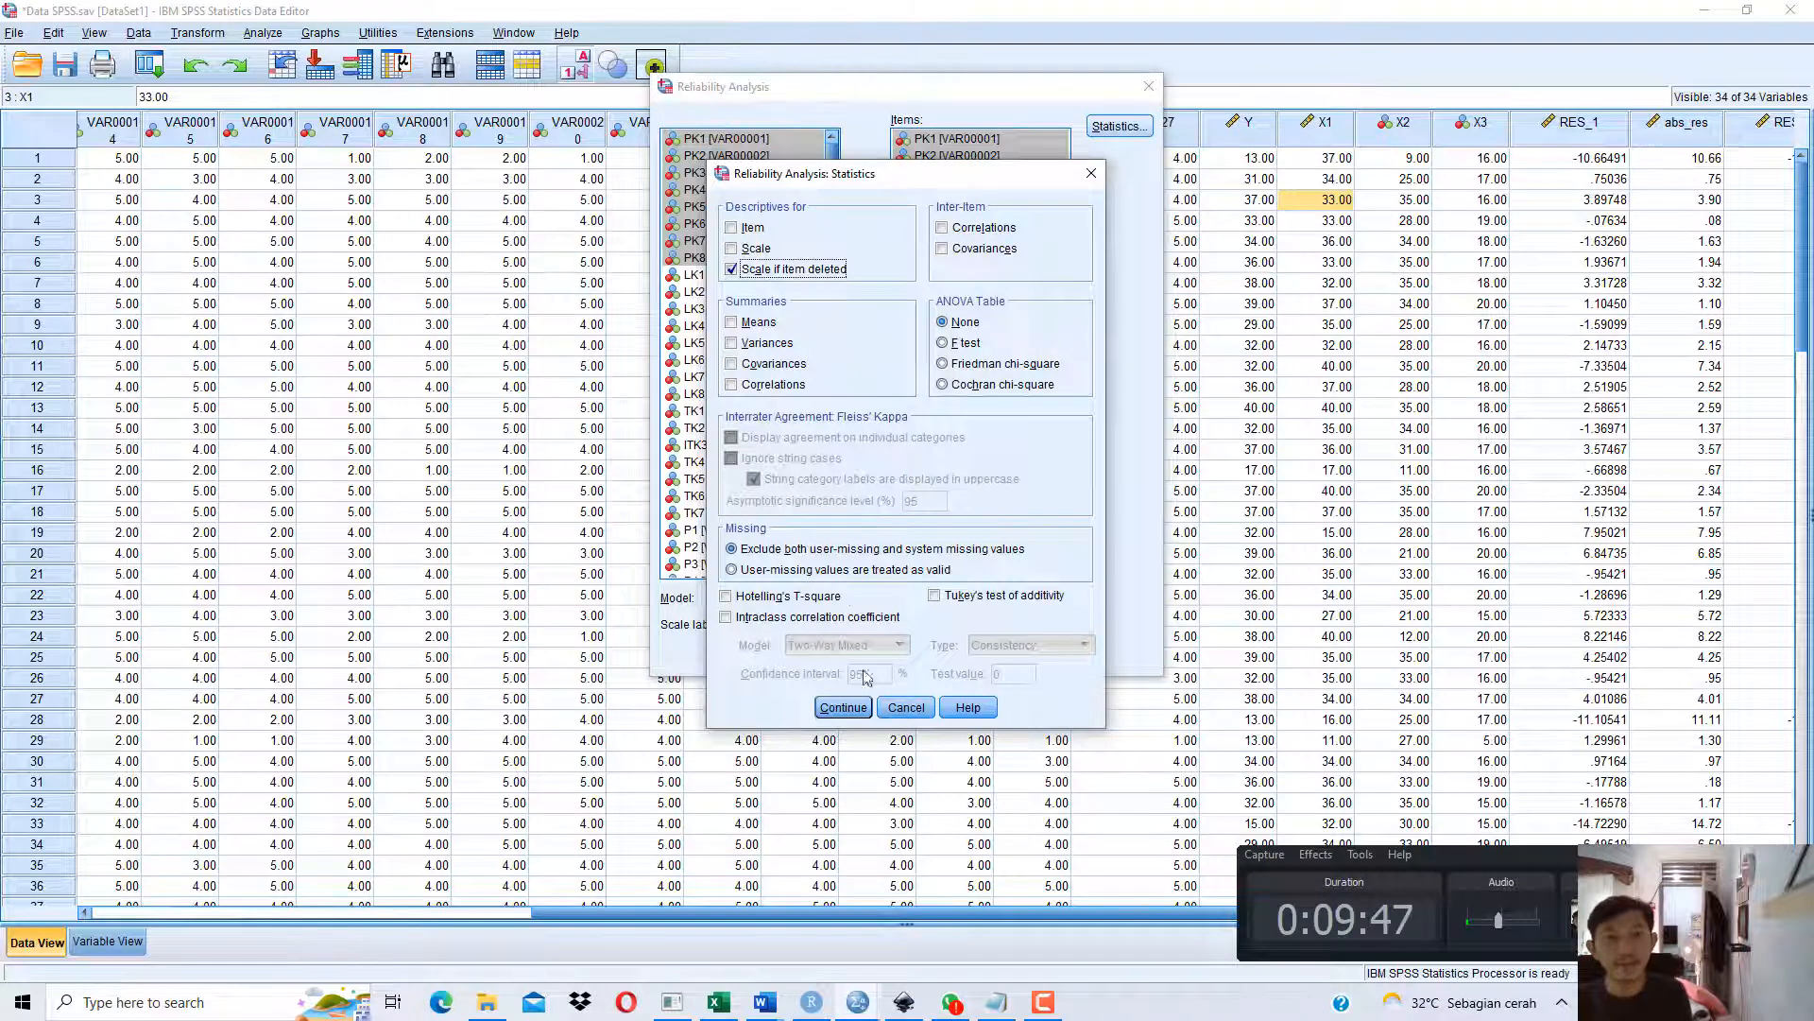
pyautogui.click(843, 707)
pyautogui.click(802, 655)
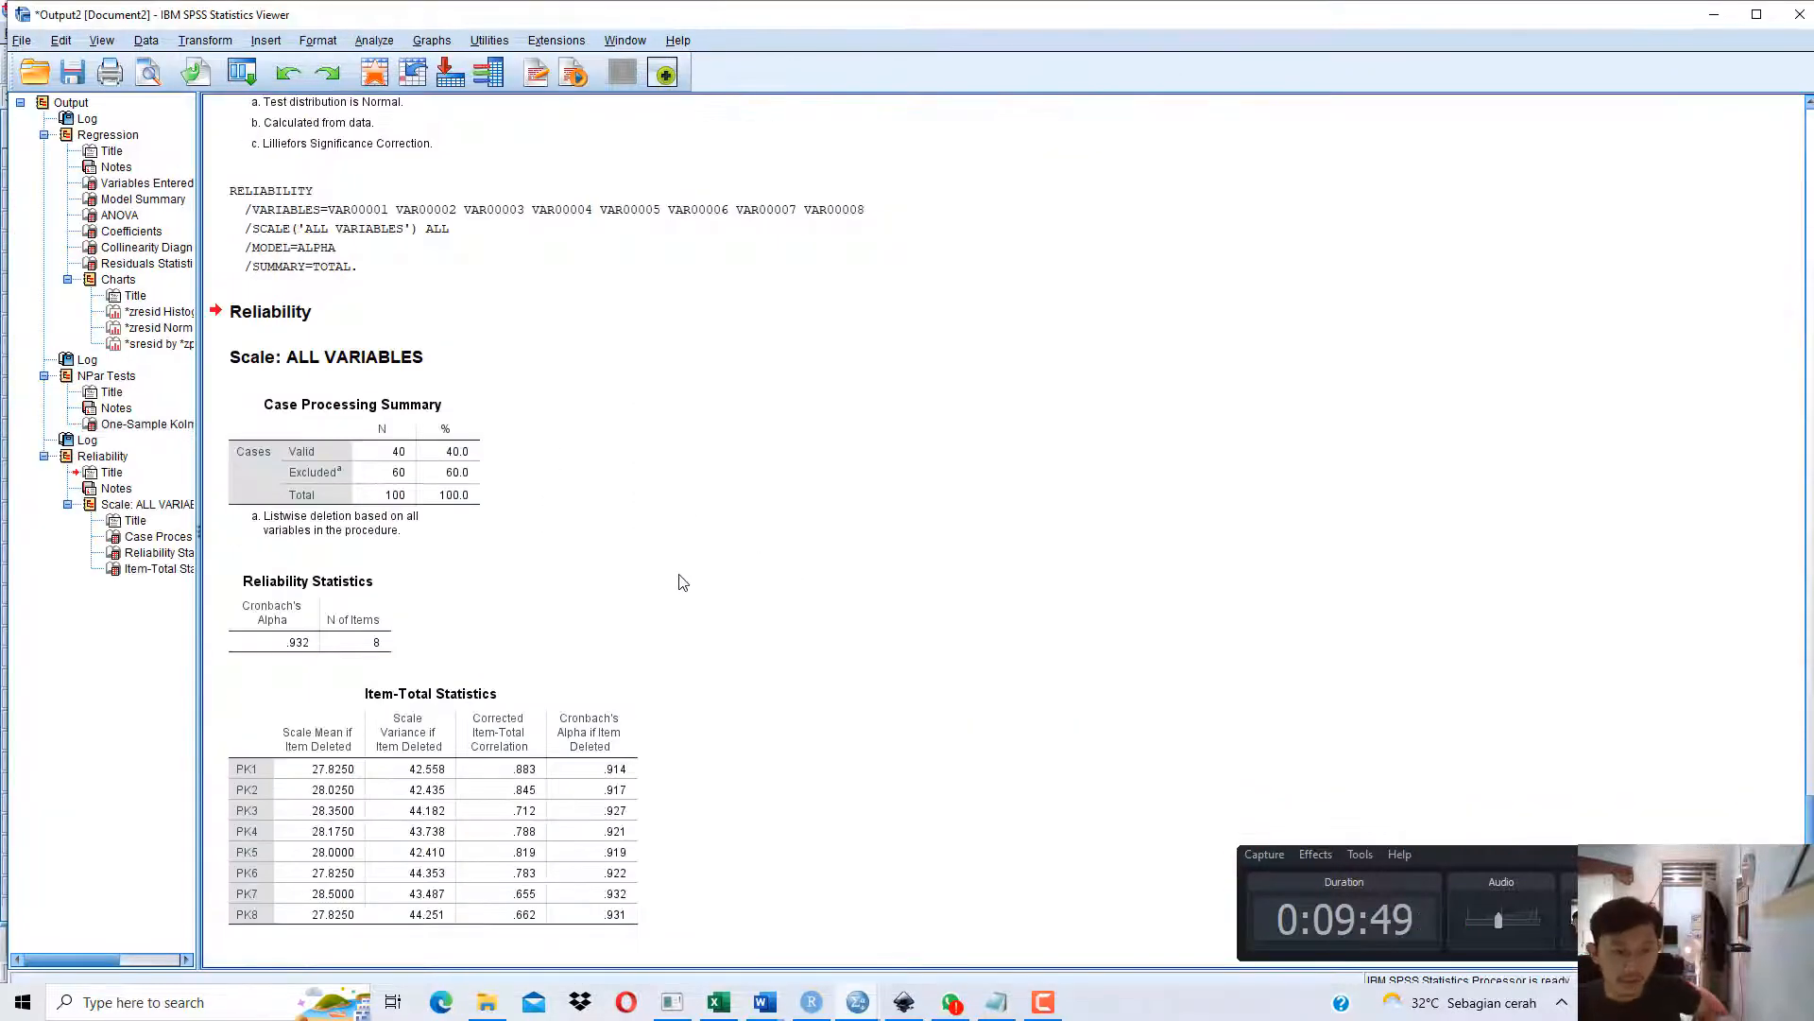
pyautogui.scroll(-1, 690, 582)
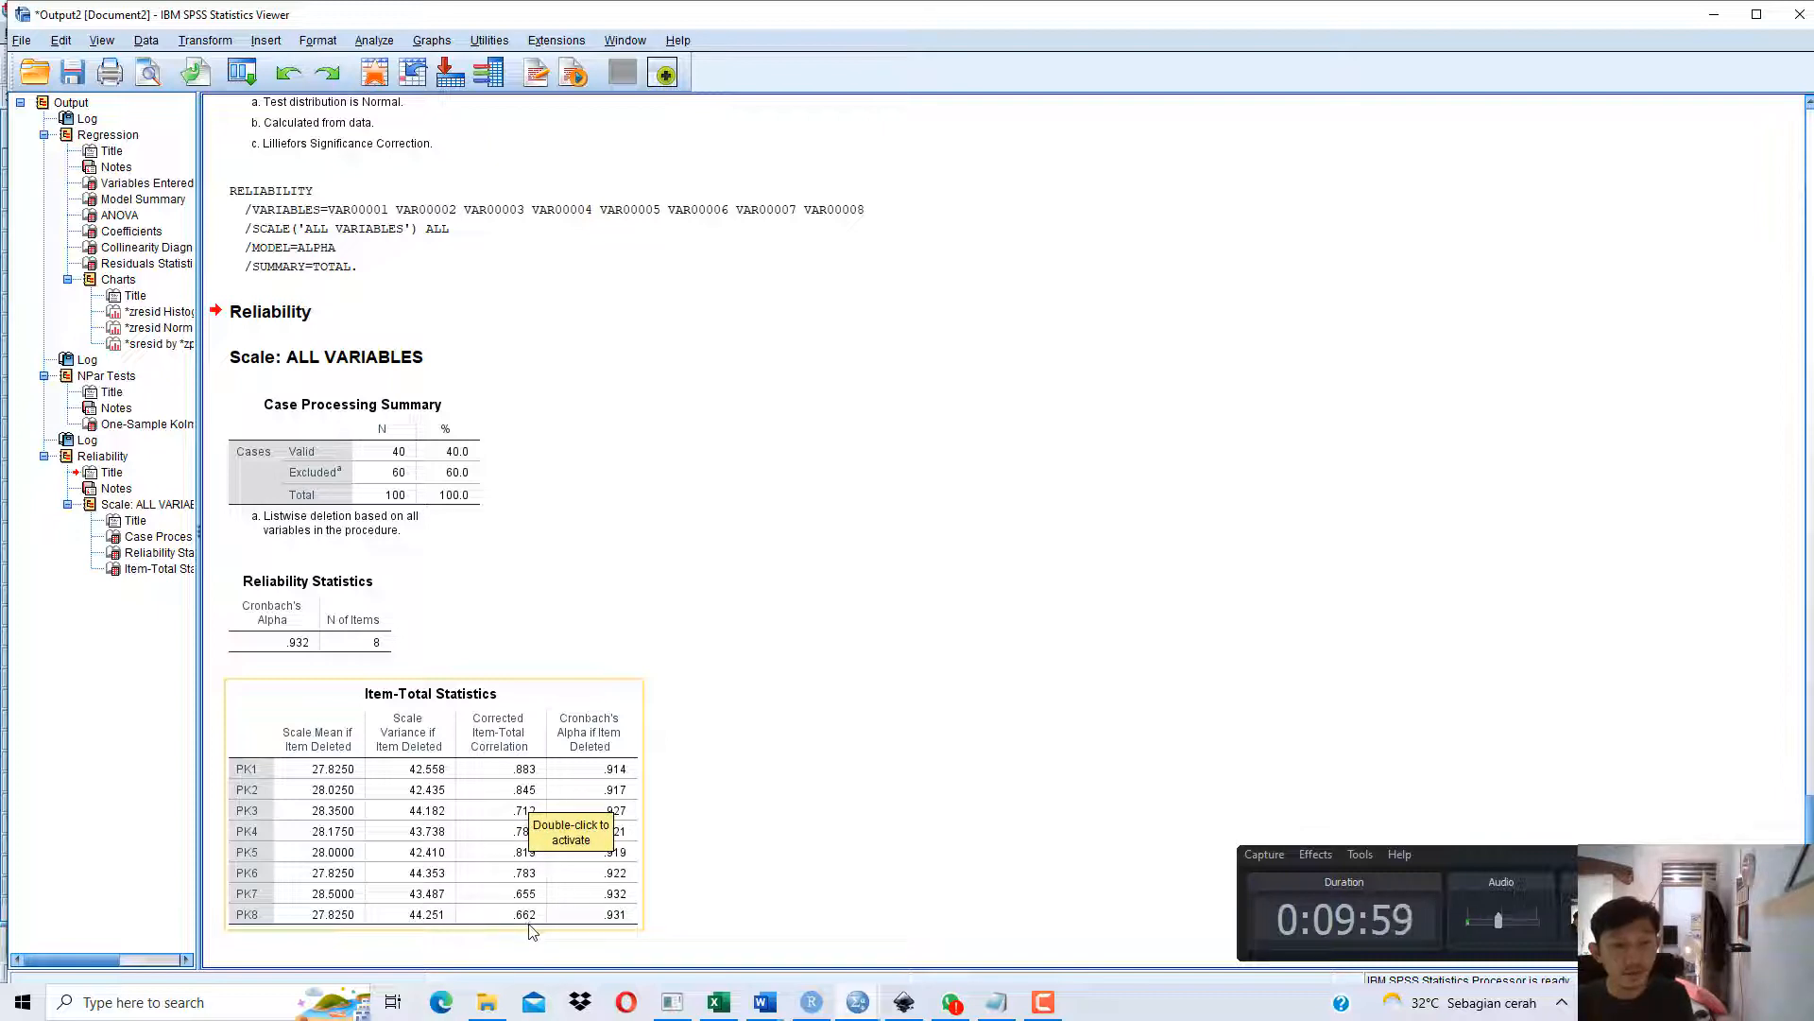
# Switch to the Word document Hasil Olah Data Bab 4 and go to Tabel 4.1 in the Uji Validitas section.
pyautogui.click(765, 1002)
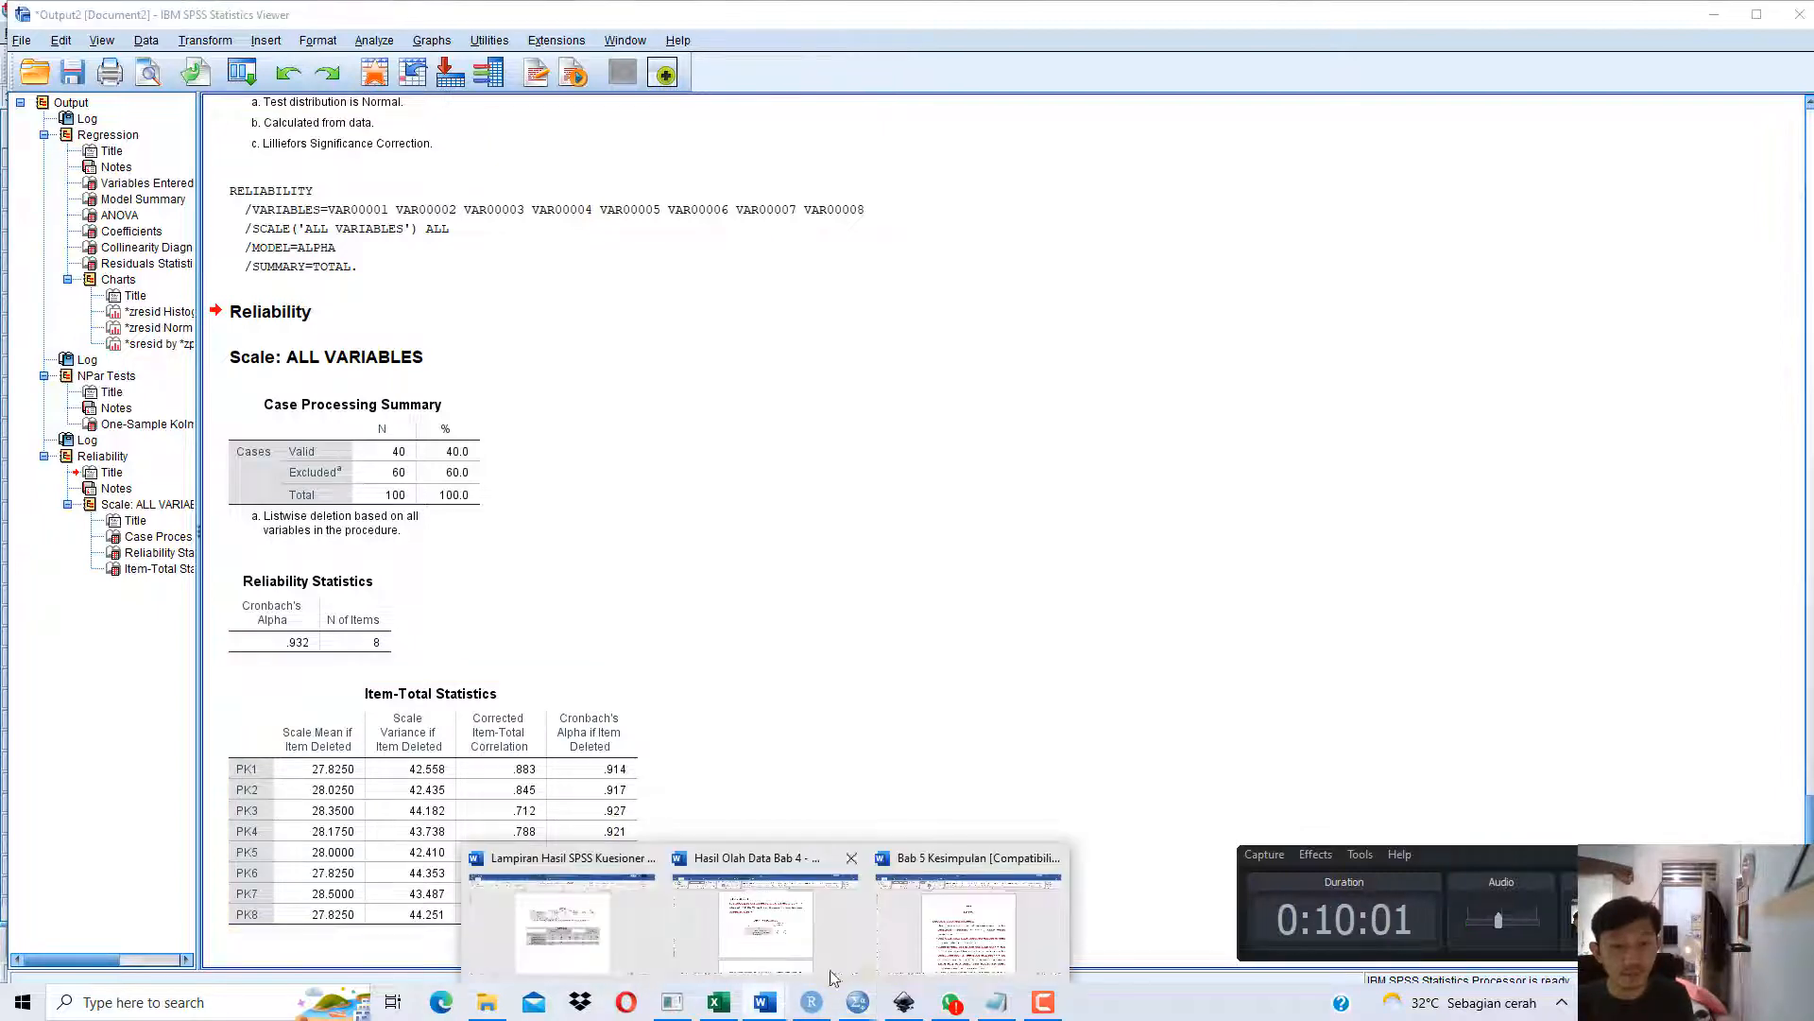
pyautogui.click(803, 945)
pyautogui.moveTo(1805, 492); pyautogui.dragTo(1805, 242)
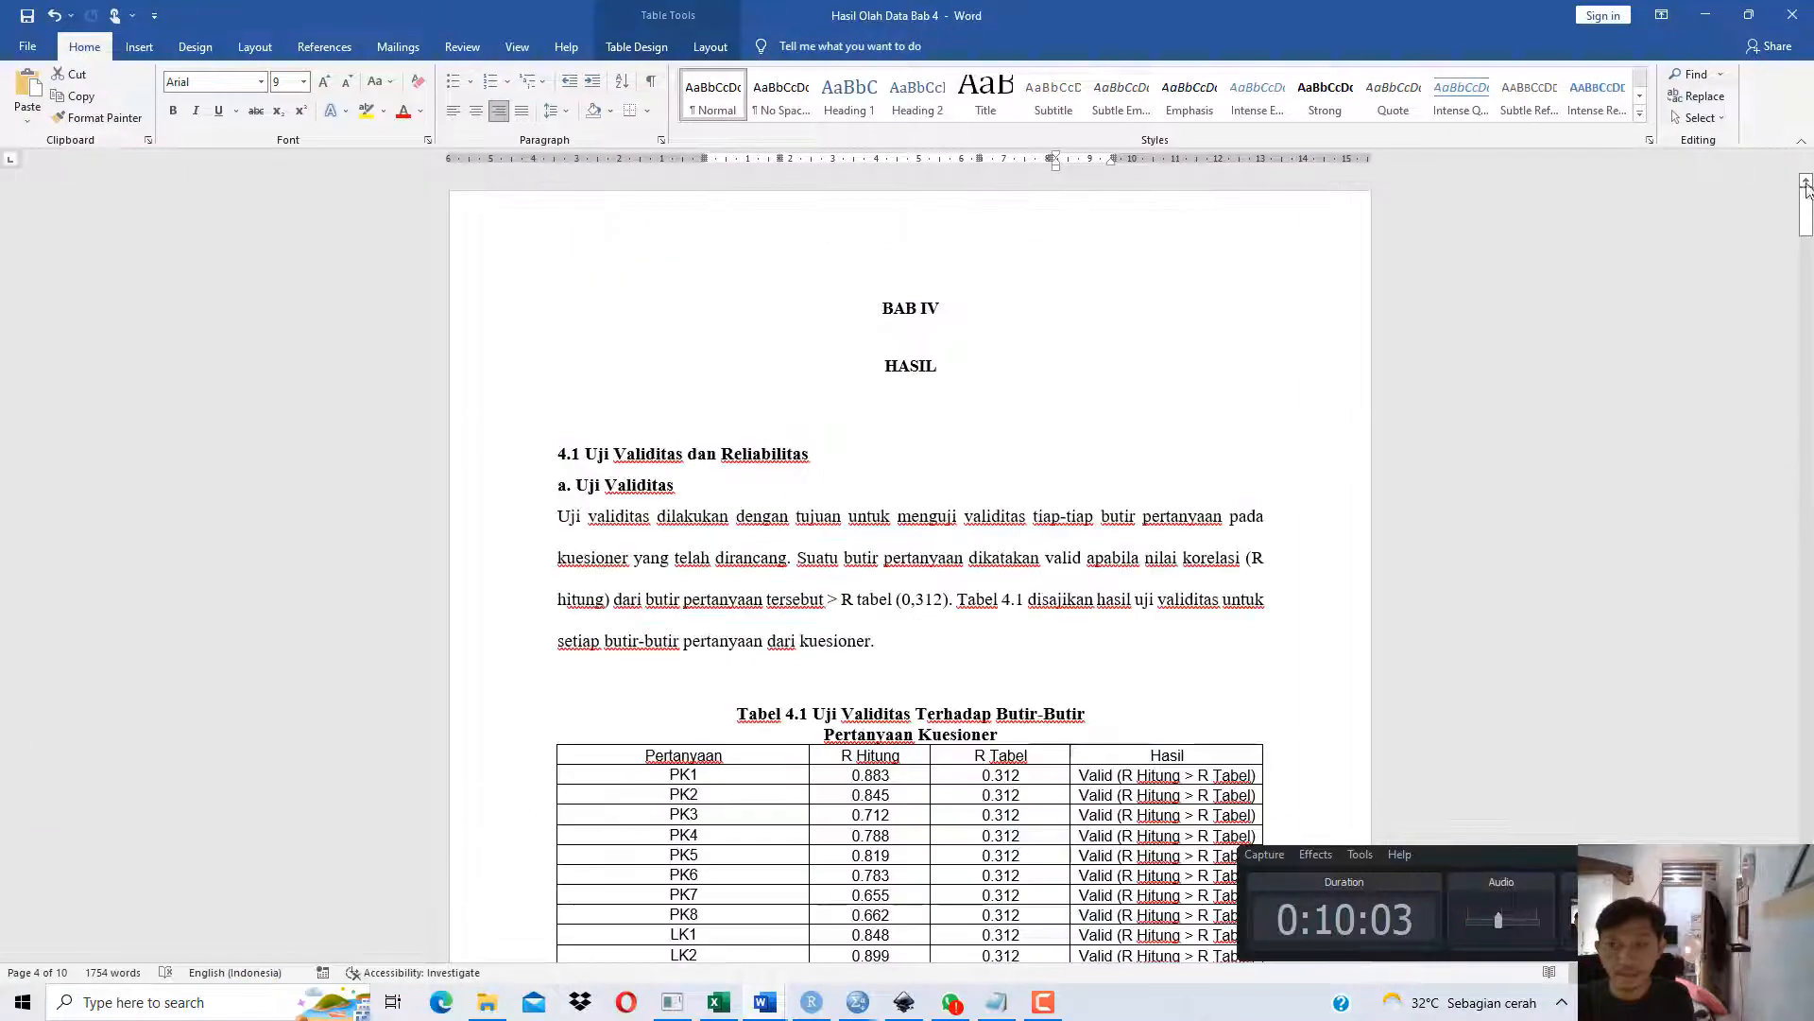
# Examine the R Hitung values of PK1 to PK8 and the R Tabel value for PK1 in Tabel 4.1.
pyautogui.scroll(-2, 918, 609)
pyautogui.moveTo(884, 559); pyautogui.dragTo(899, 701)
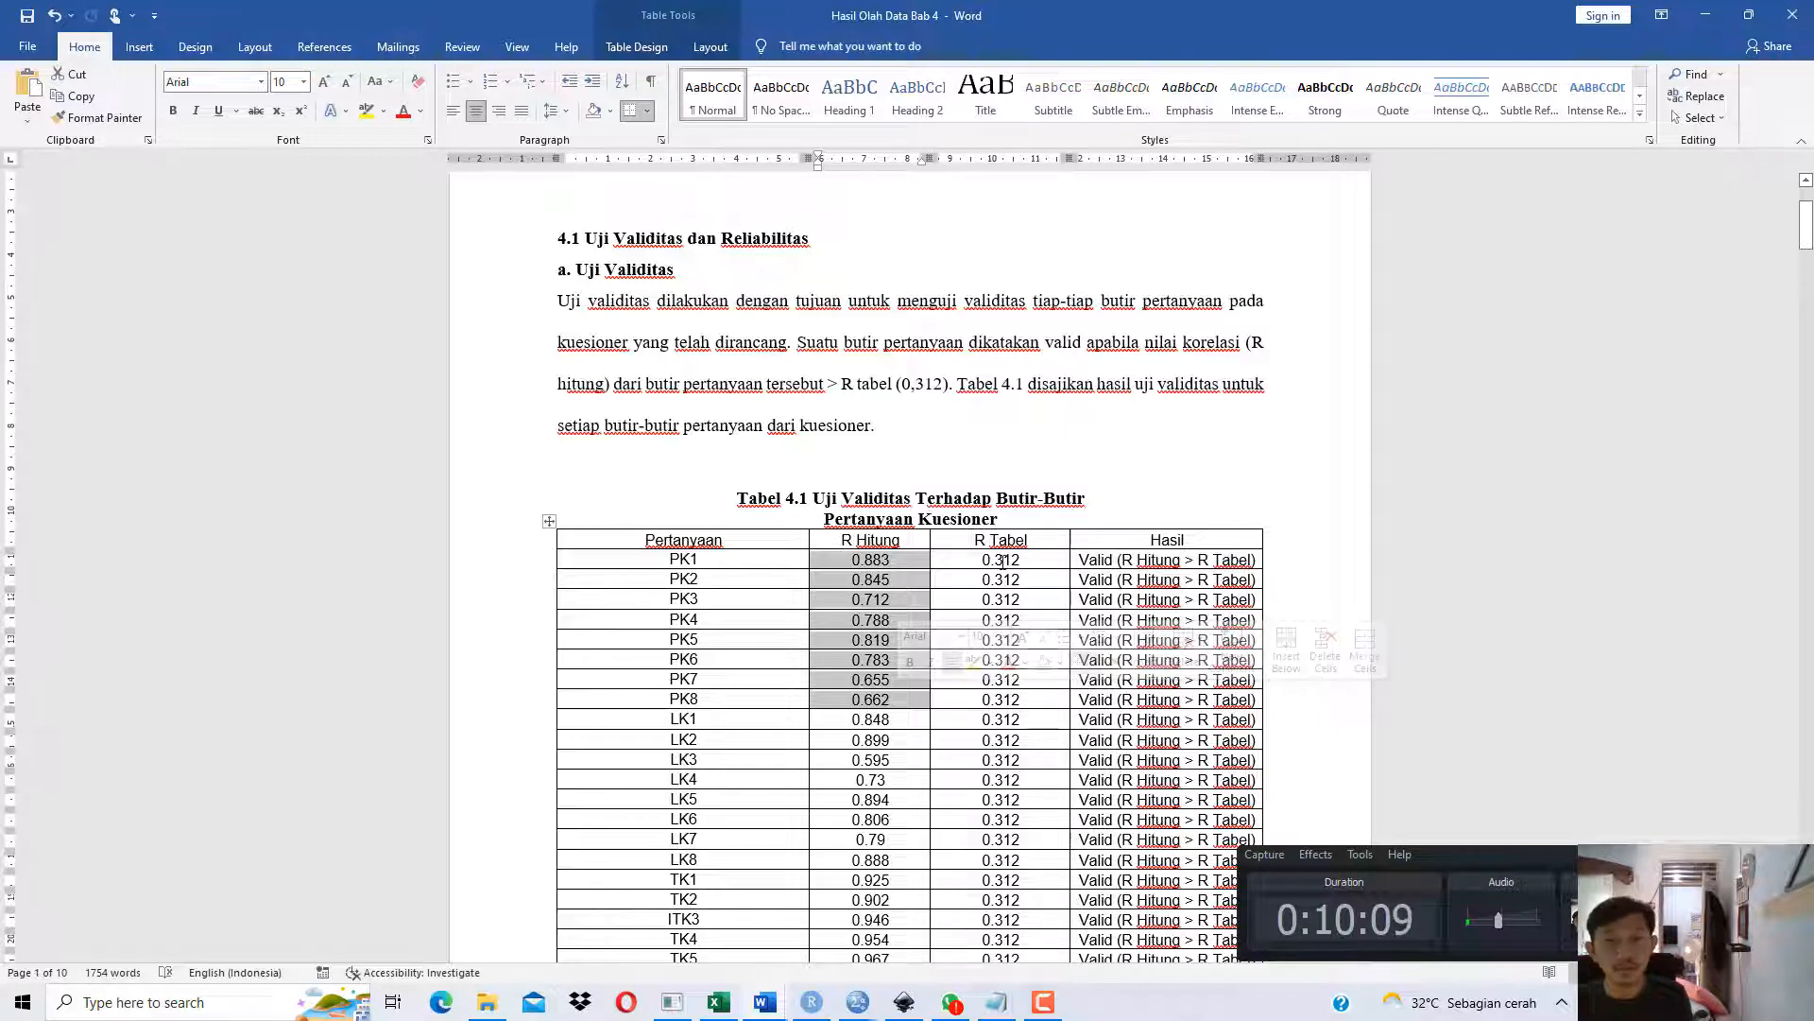
pyautogui.moveTo(1005, 560); pyautogui.dragTo(1036, 562)
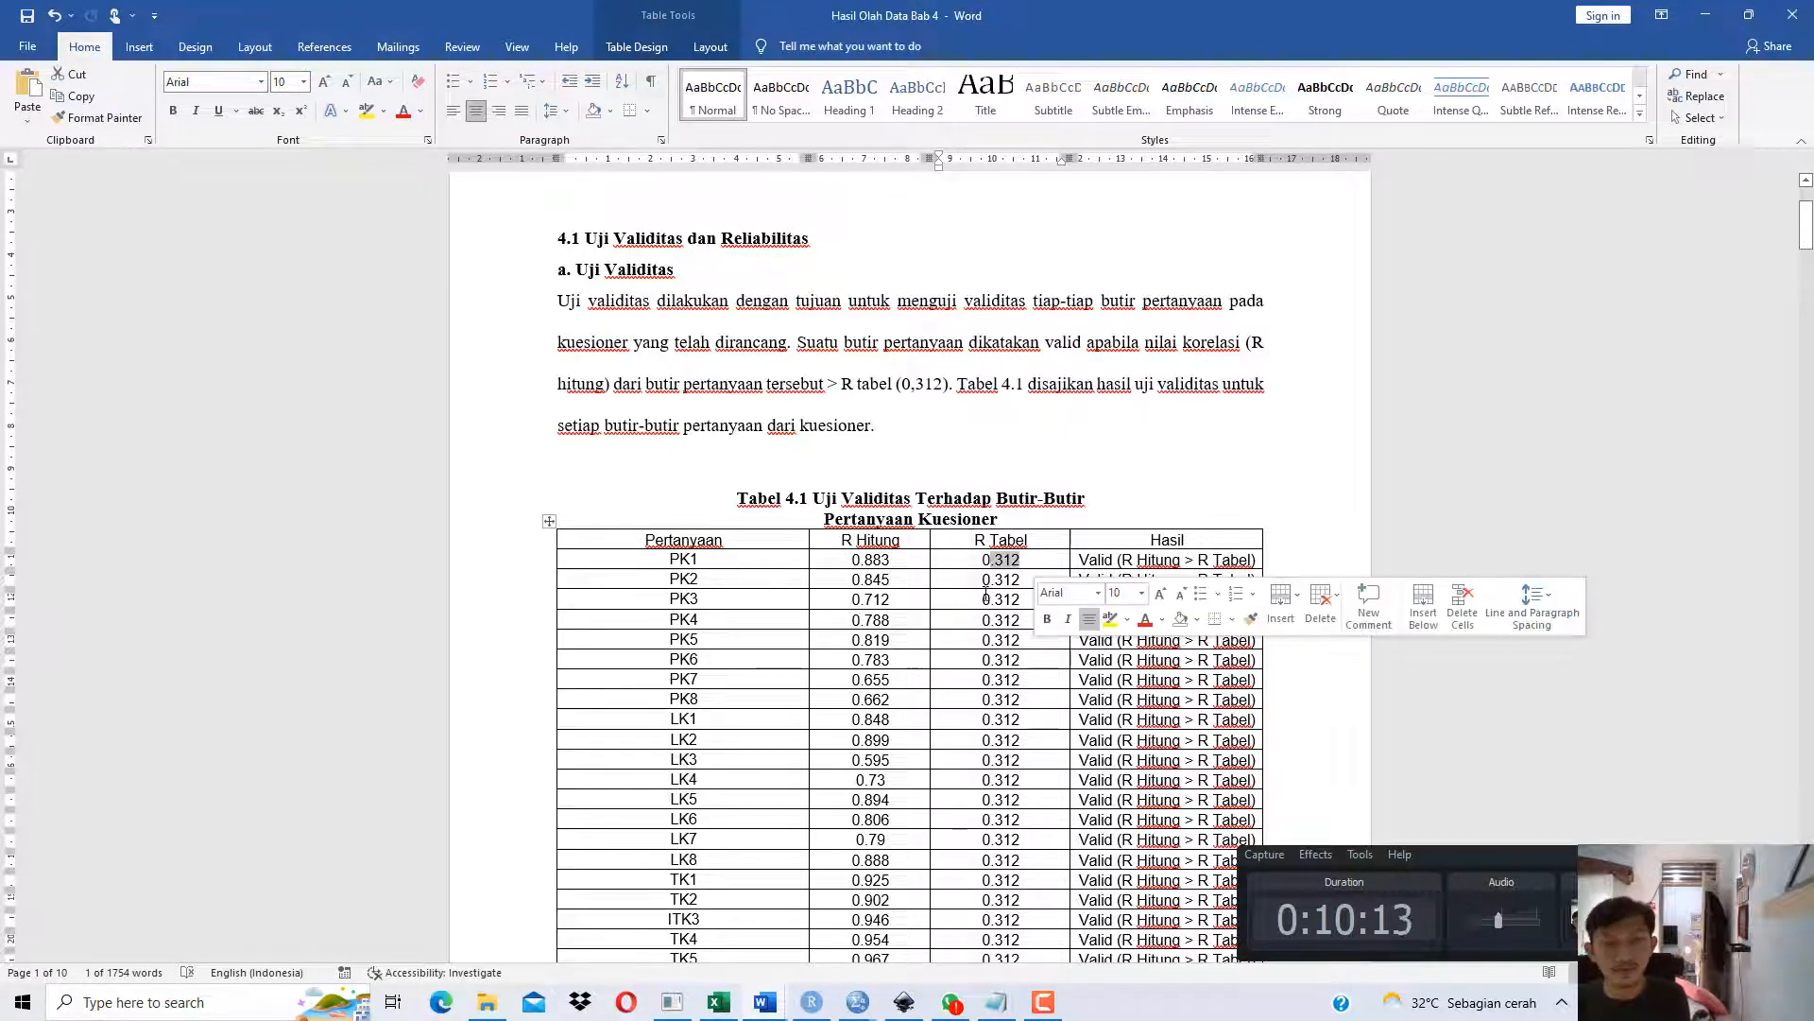
# Open the Word document TABEL R from the 8 Agustus 2022, Malam 6 Agustus 2022 SPSS folder.
pyautogui.click(487, 1002)
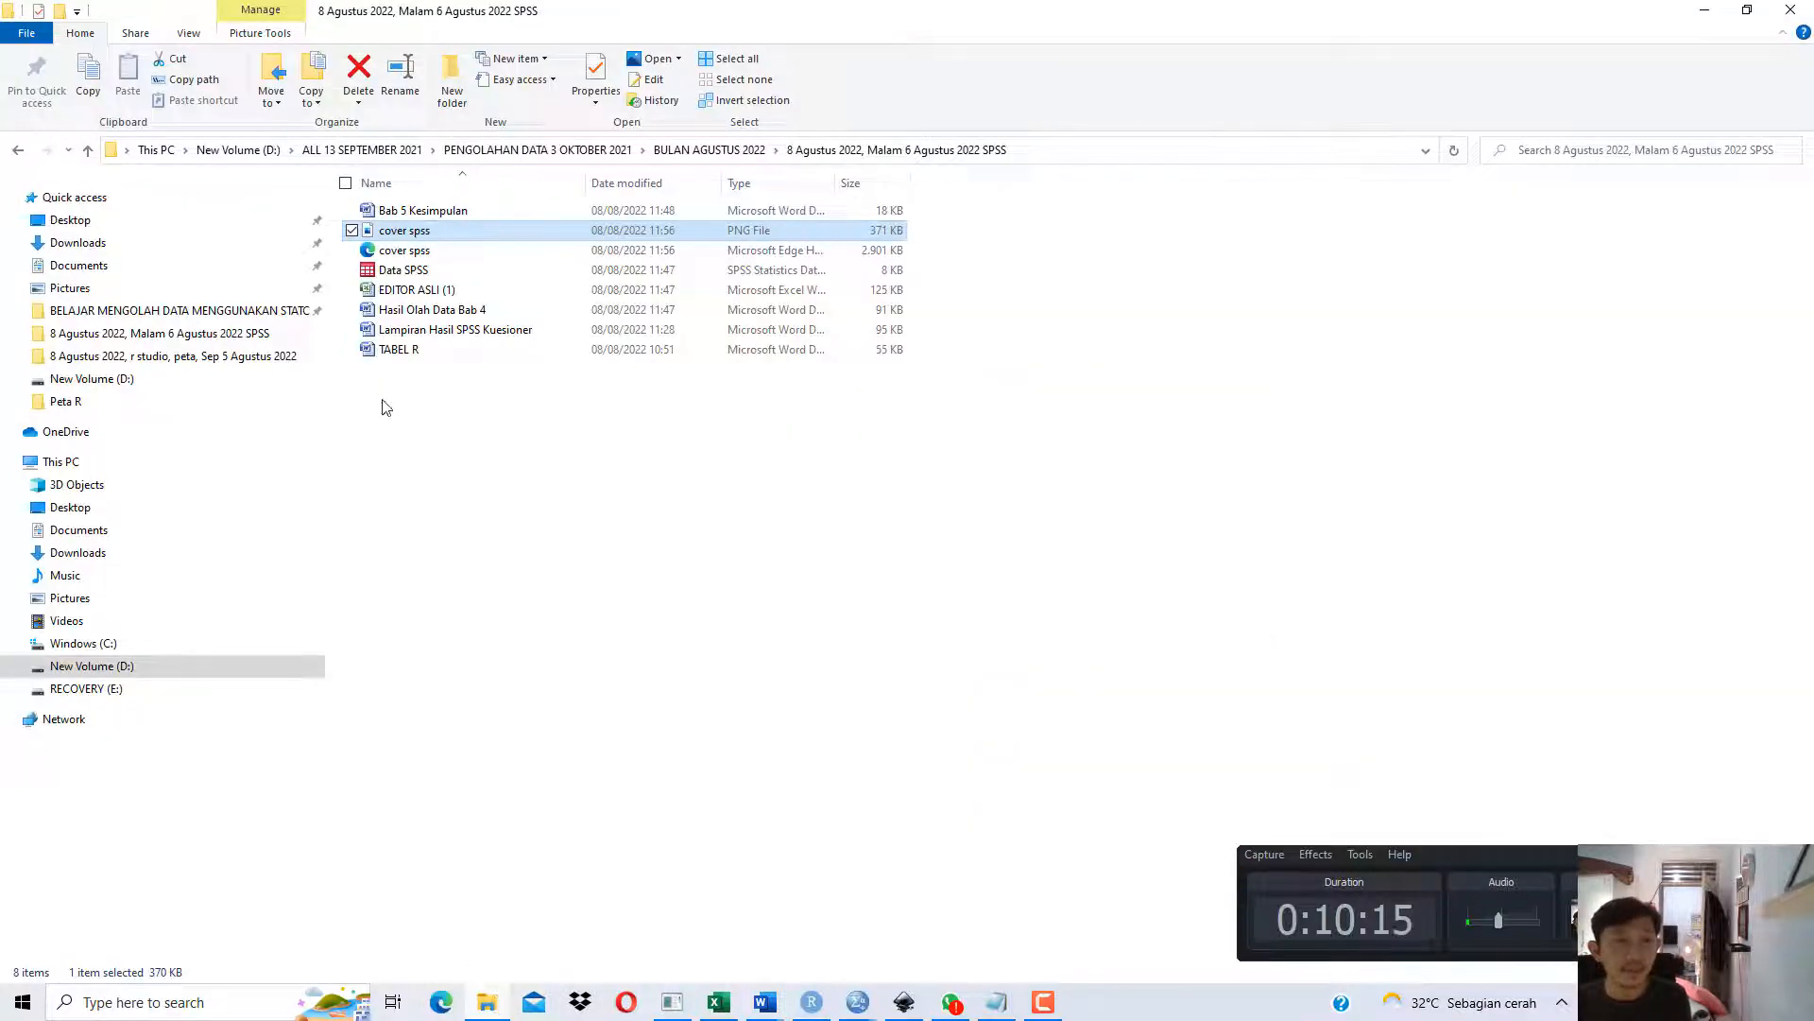
pyautogui.rightClick(398, 348)
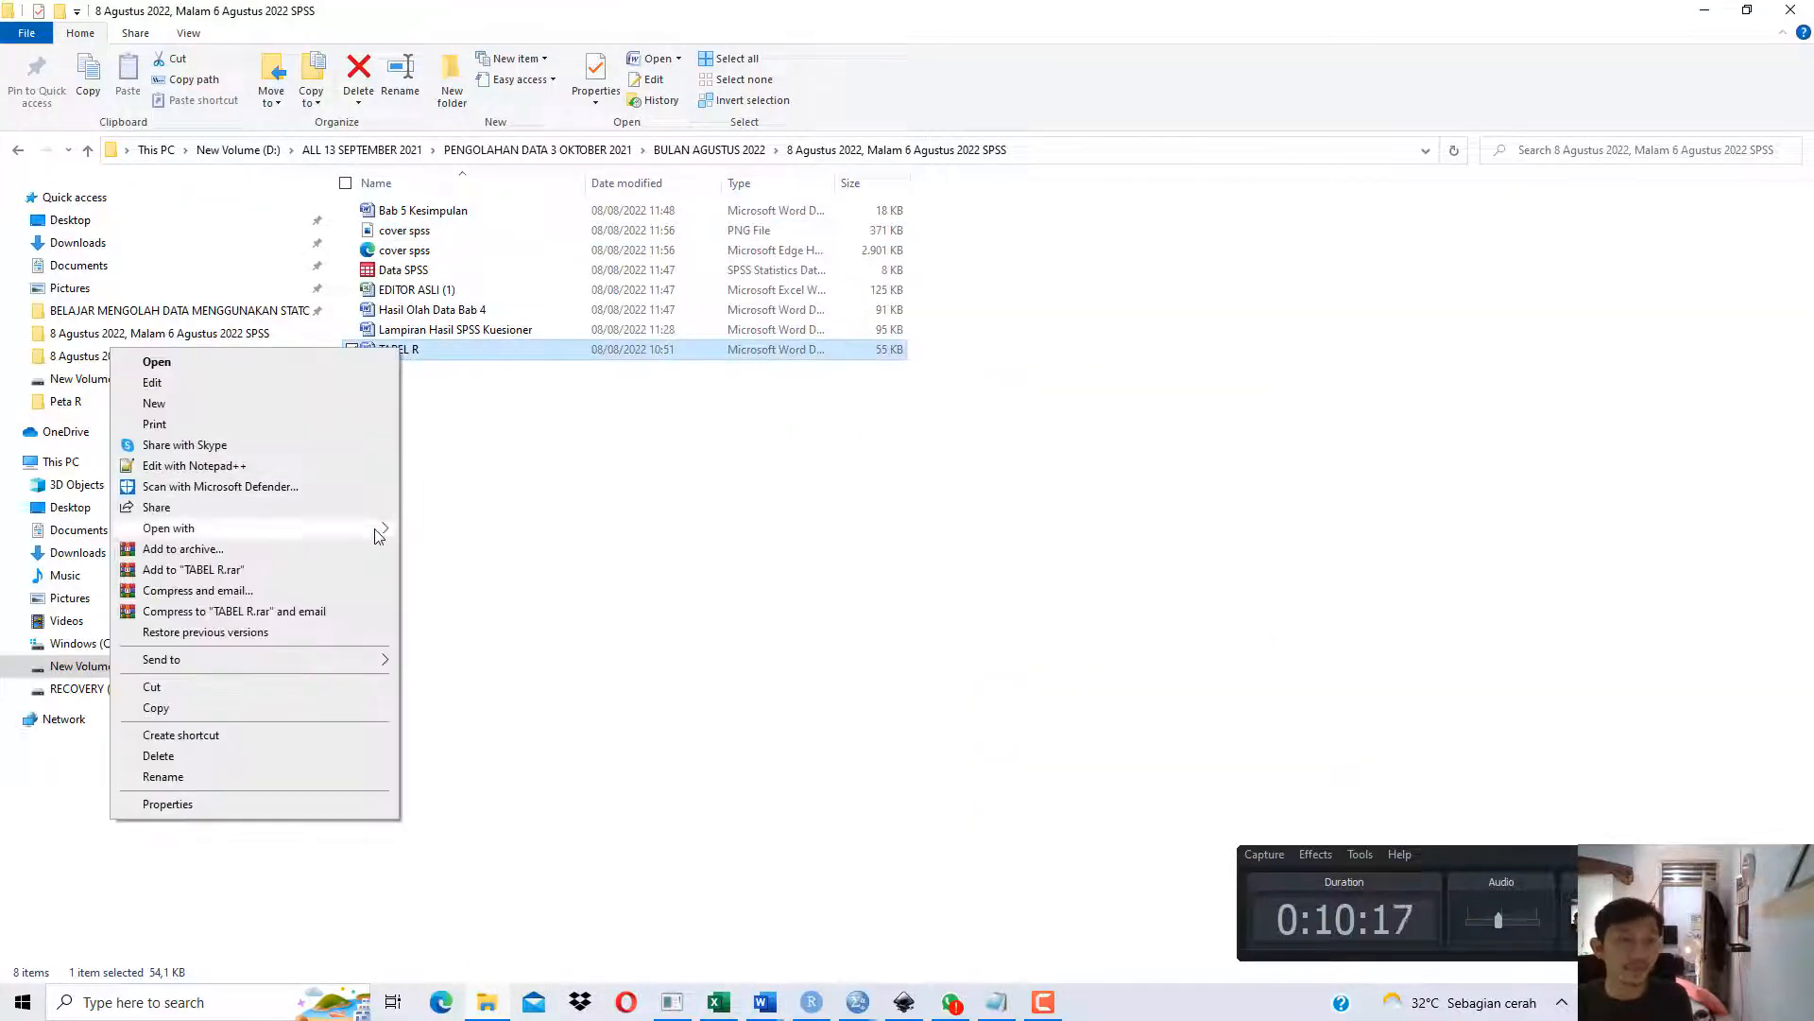
pyautogui.click(420, 548)
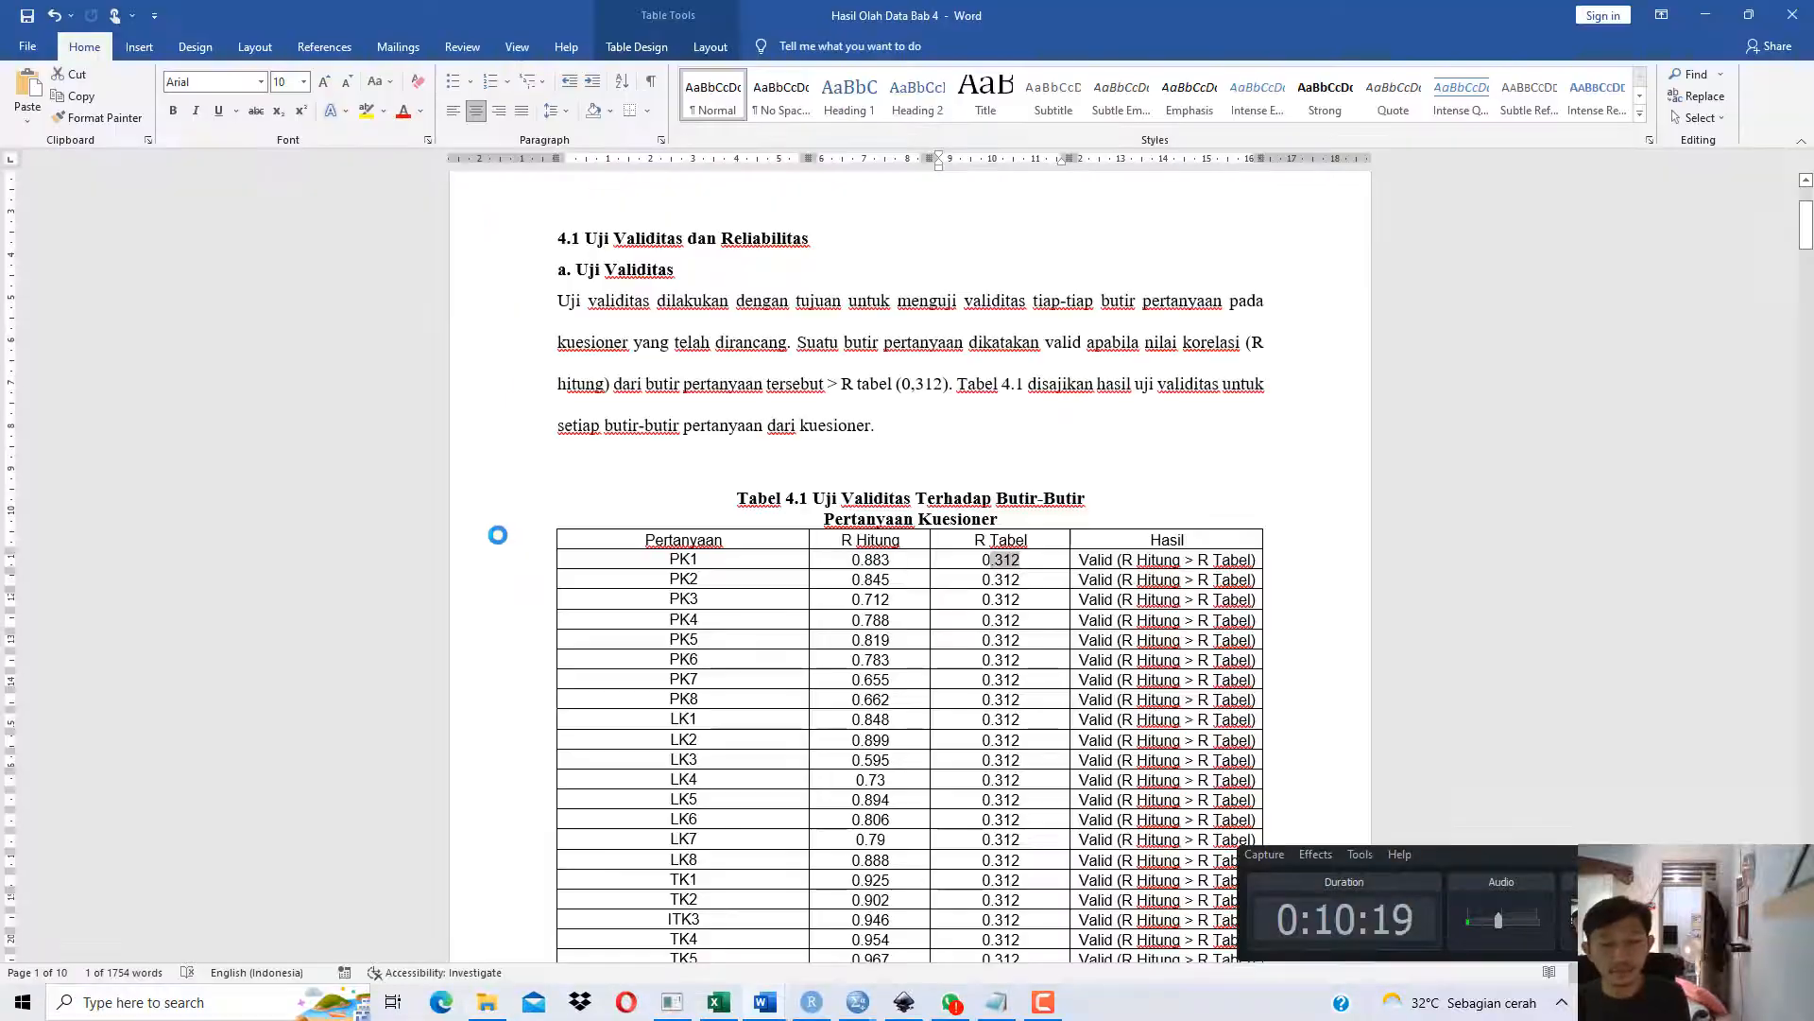
pyautogui.click(727, 1006)
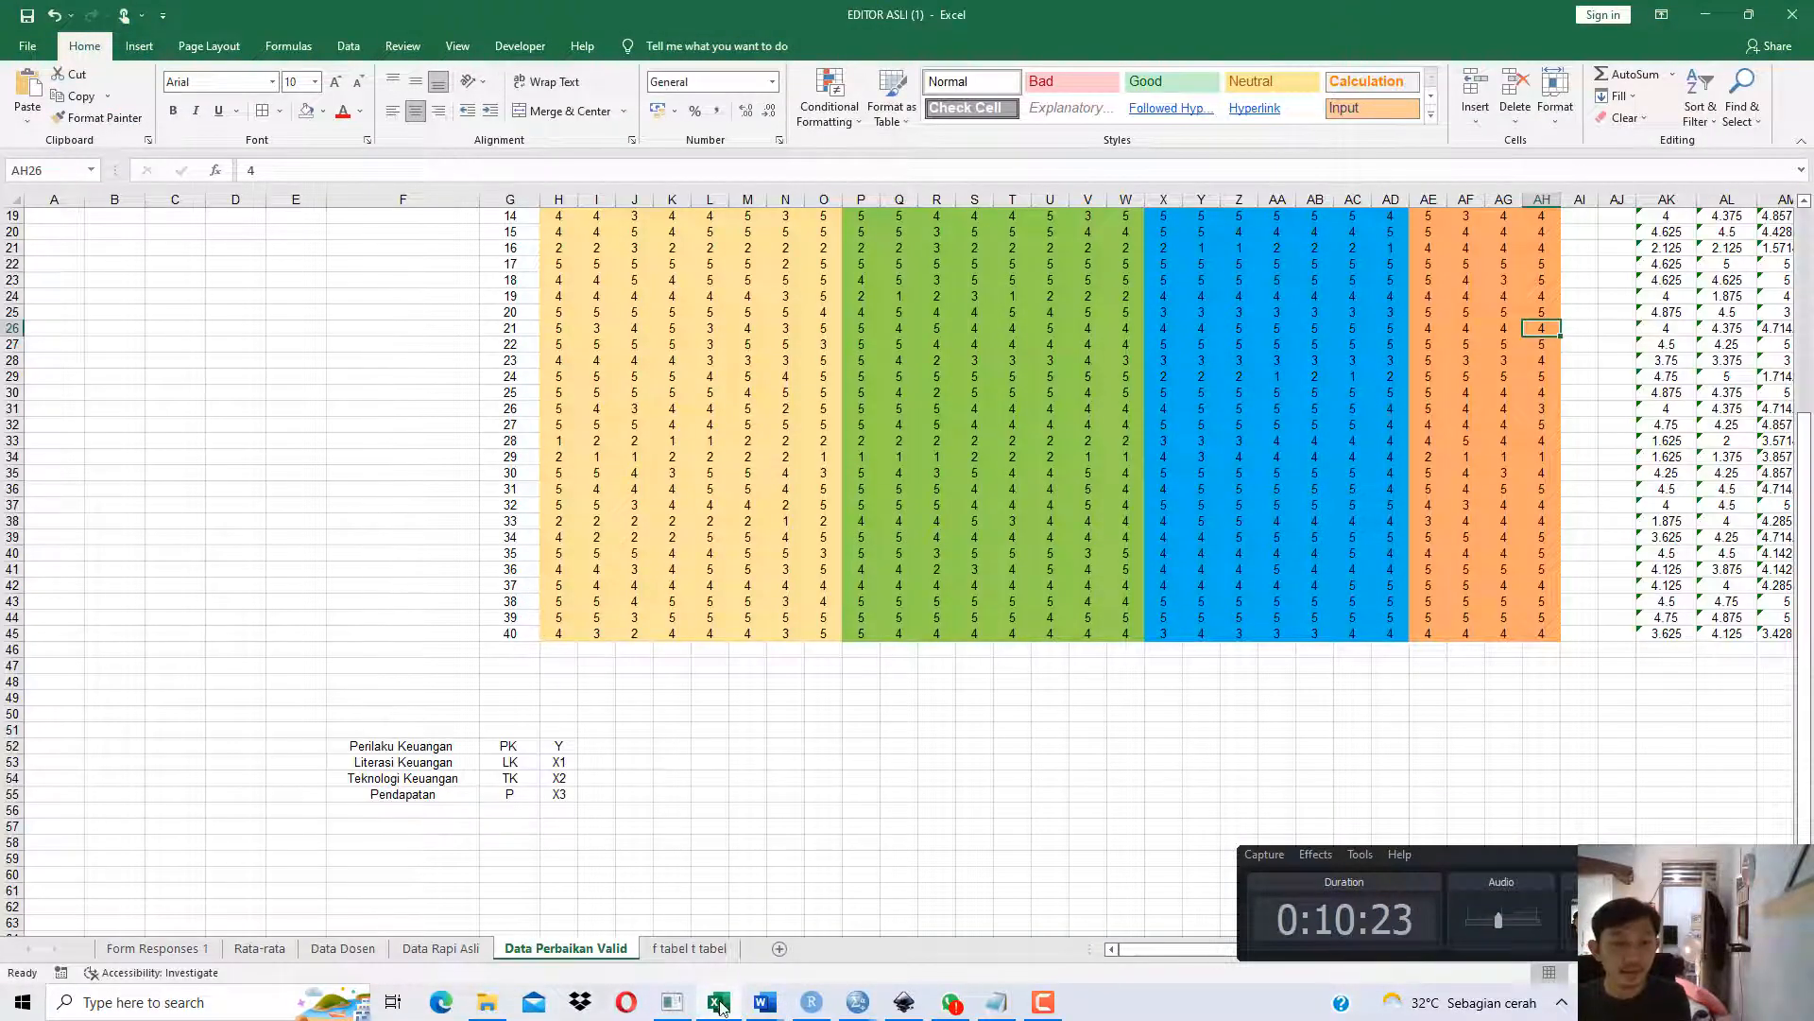
pyautogui.hotkey('alt', 'Tab')
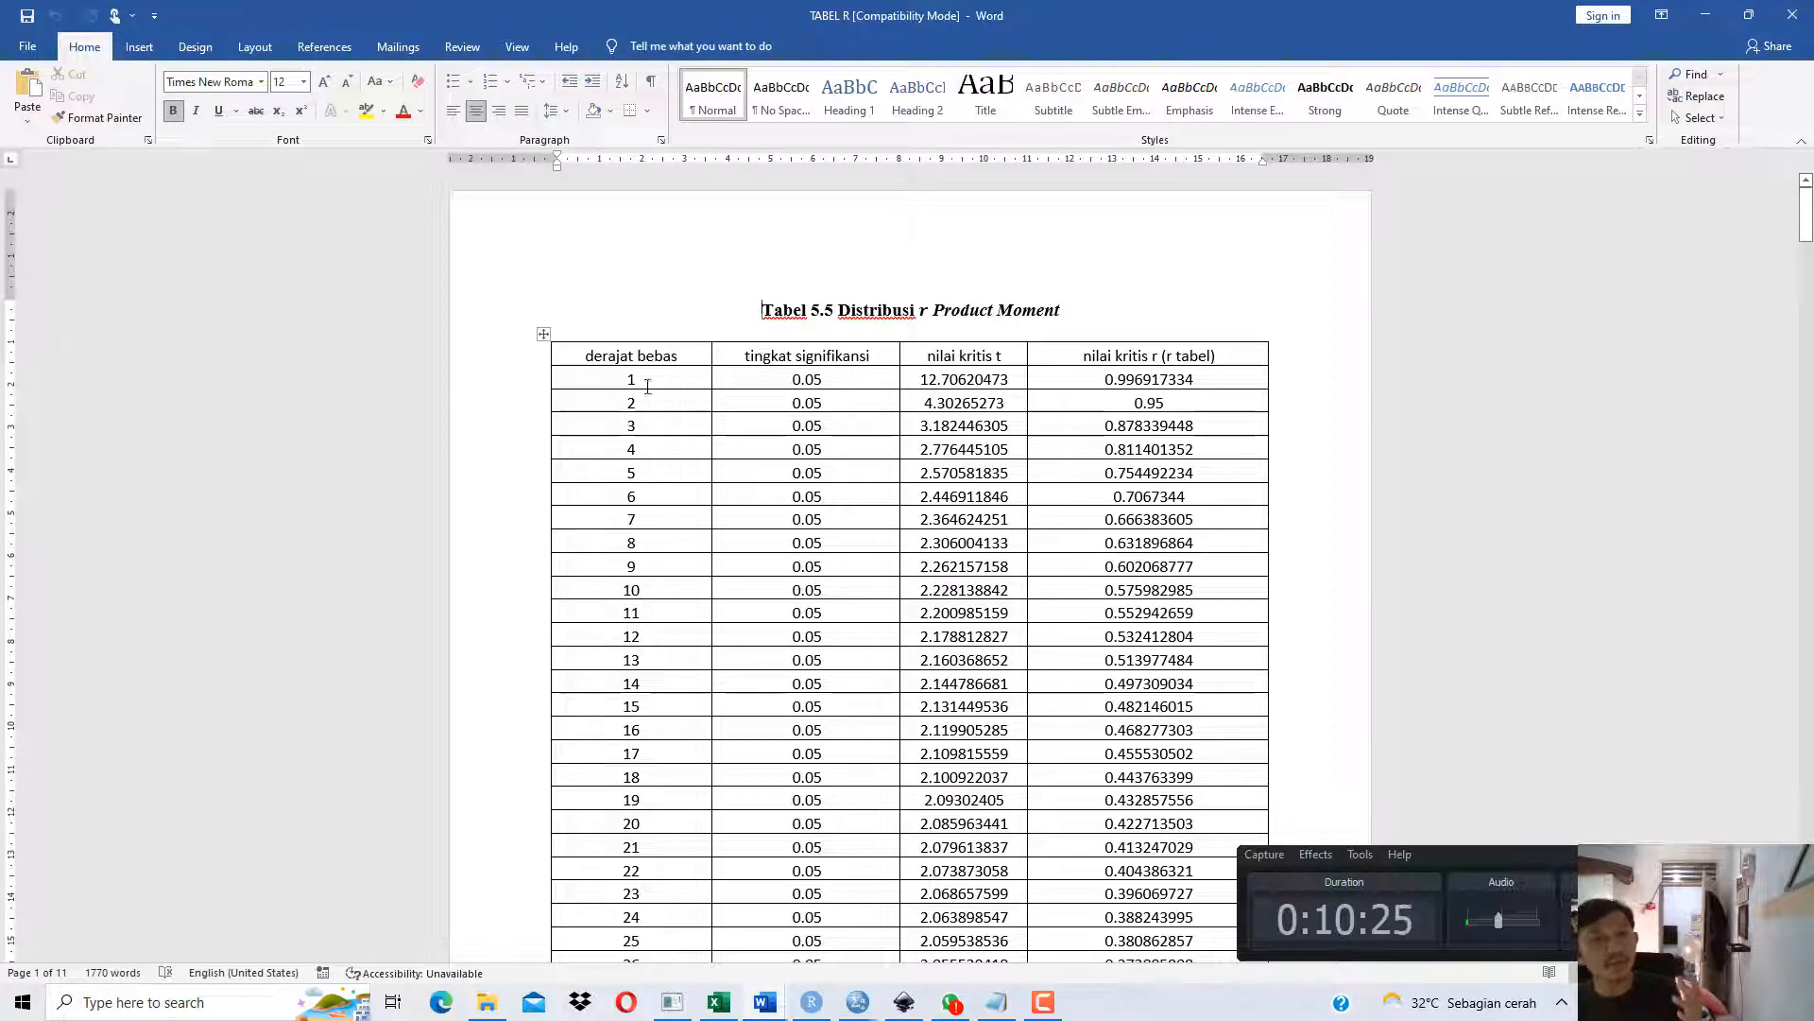
# Look up the critical r value for 38 degrees of freedom in Tabel 5.5 Distribusi r Product Moment.
pyautogui.moveTo(635, 364); pyautogui.dragTo(665, 467)
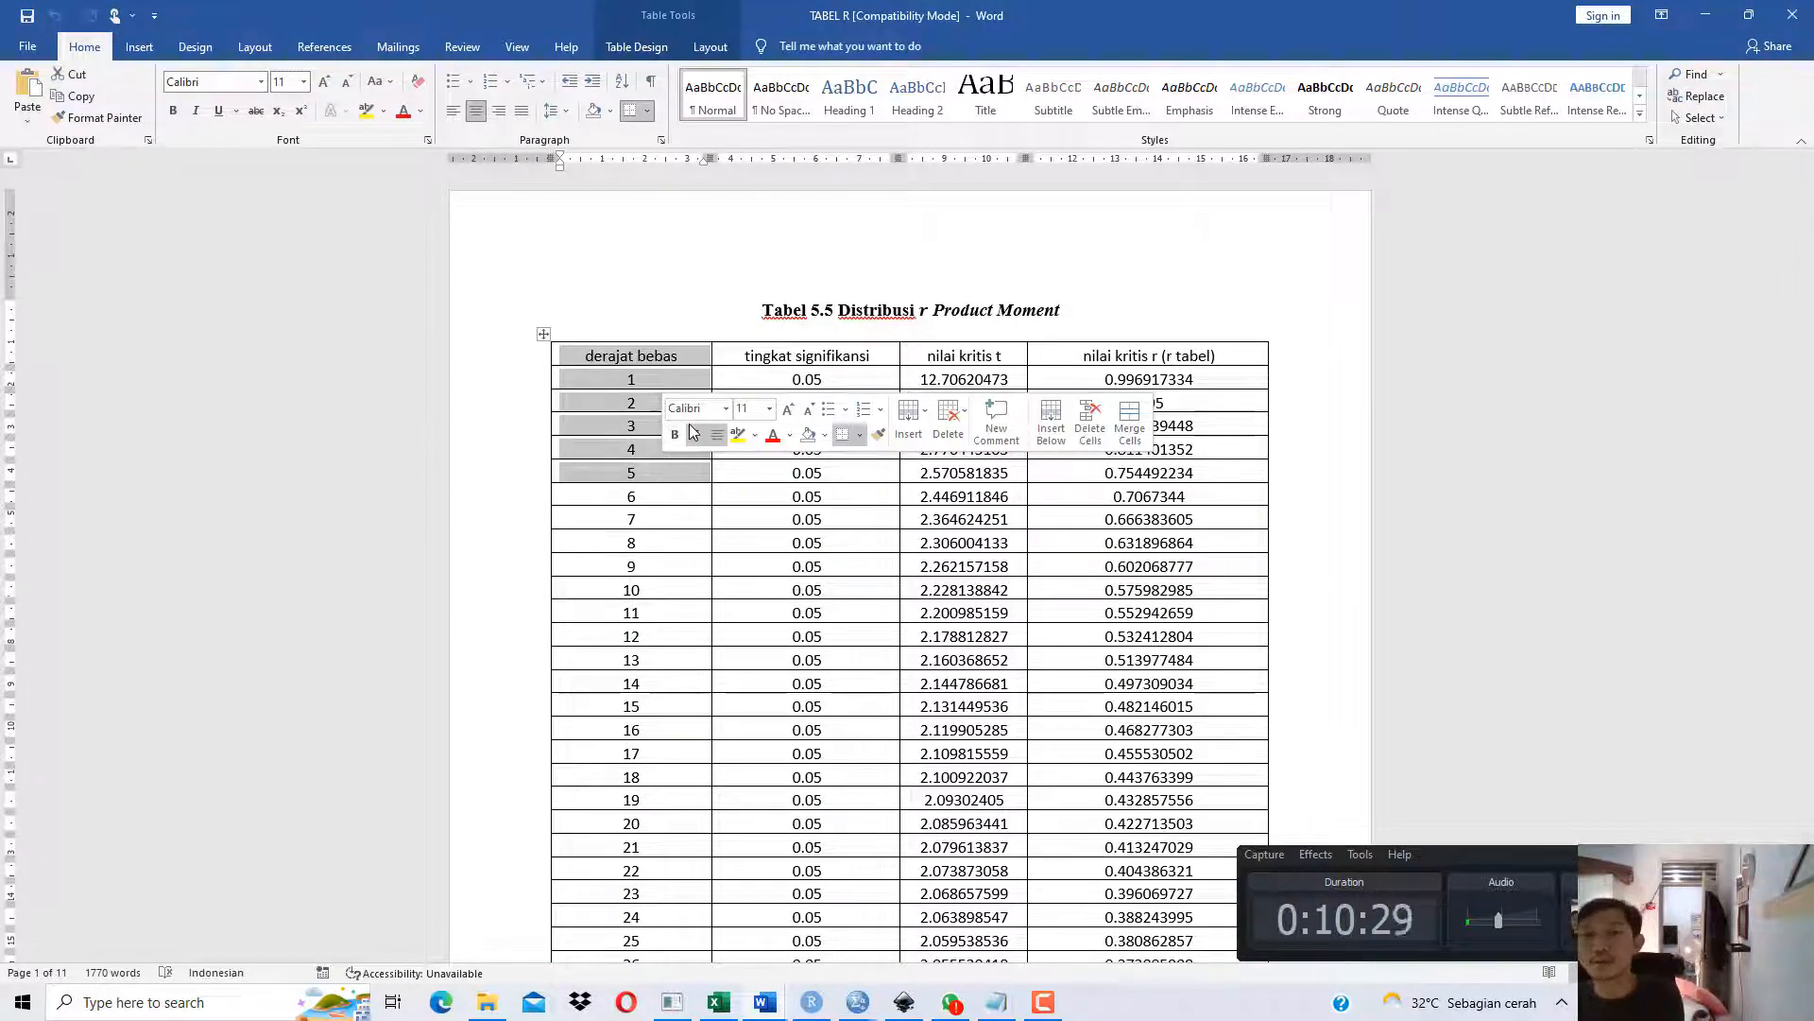
pyautogui.scroll(-5, 693, 426)
pyautogui.scroll(-3, 694, 427)
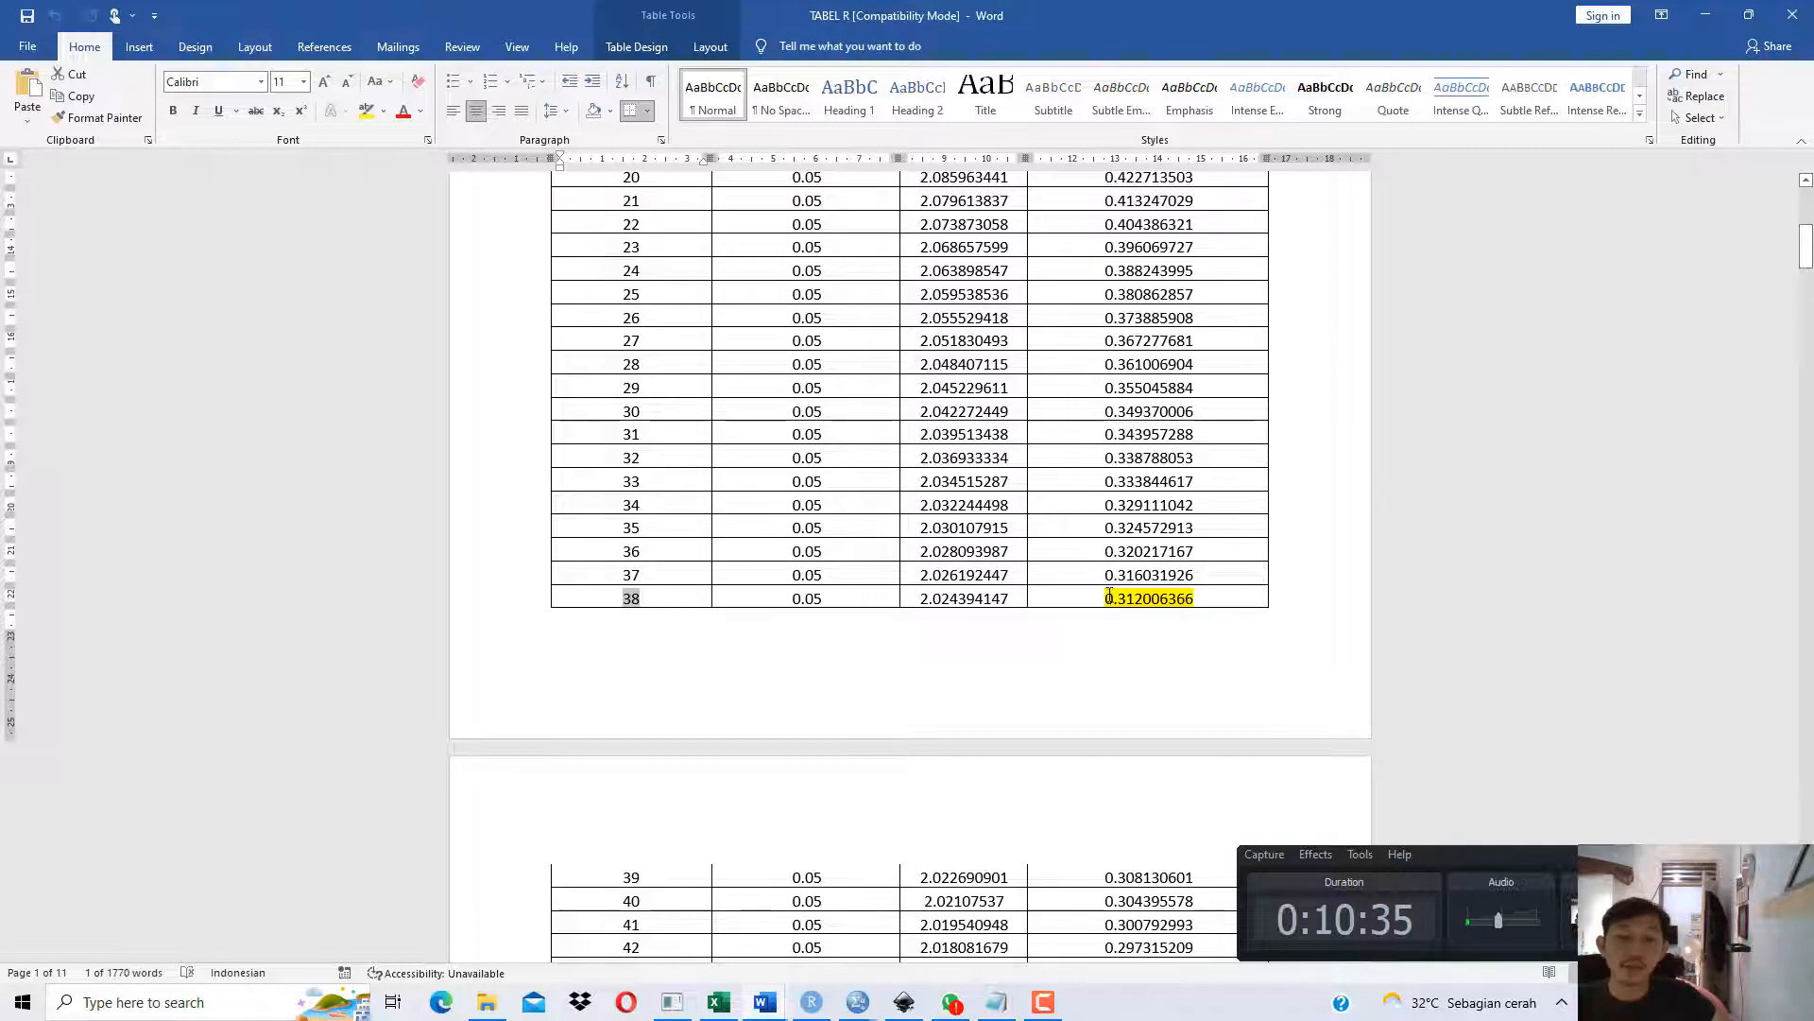
# Close TABEL R and examine the R Hitung column down to the Pendapatan items in Tabel 4.1.
pyautogui.click(1793, 15)
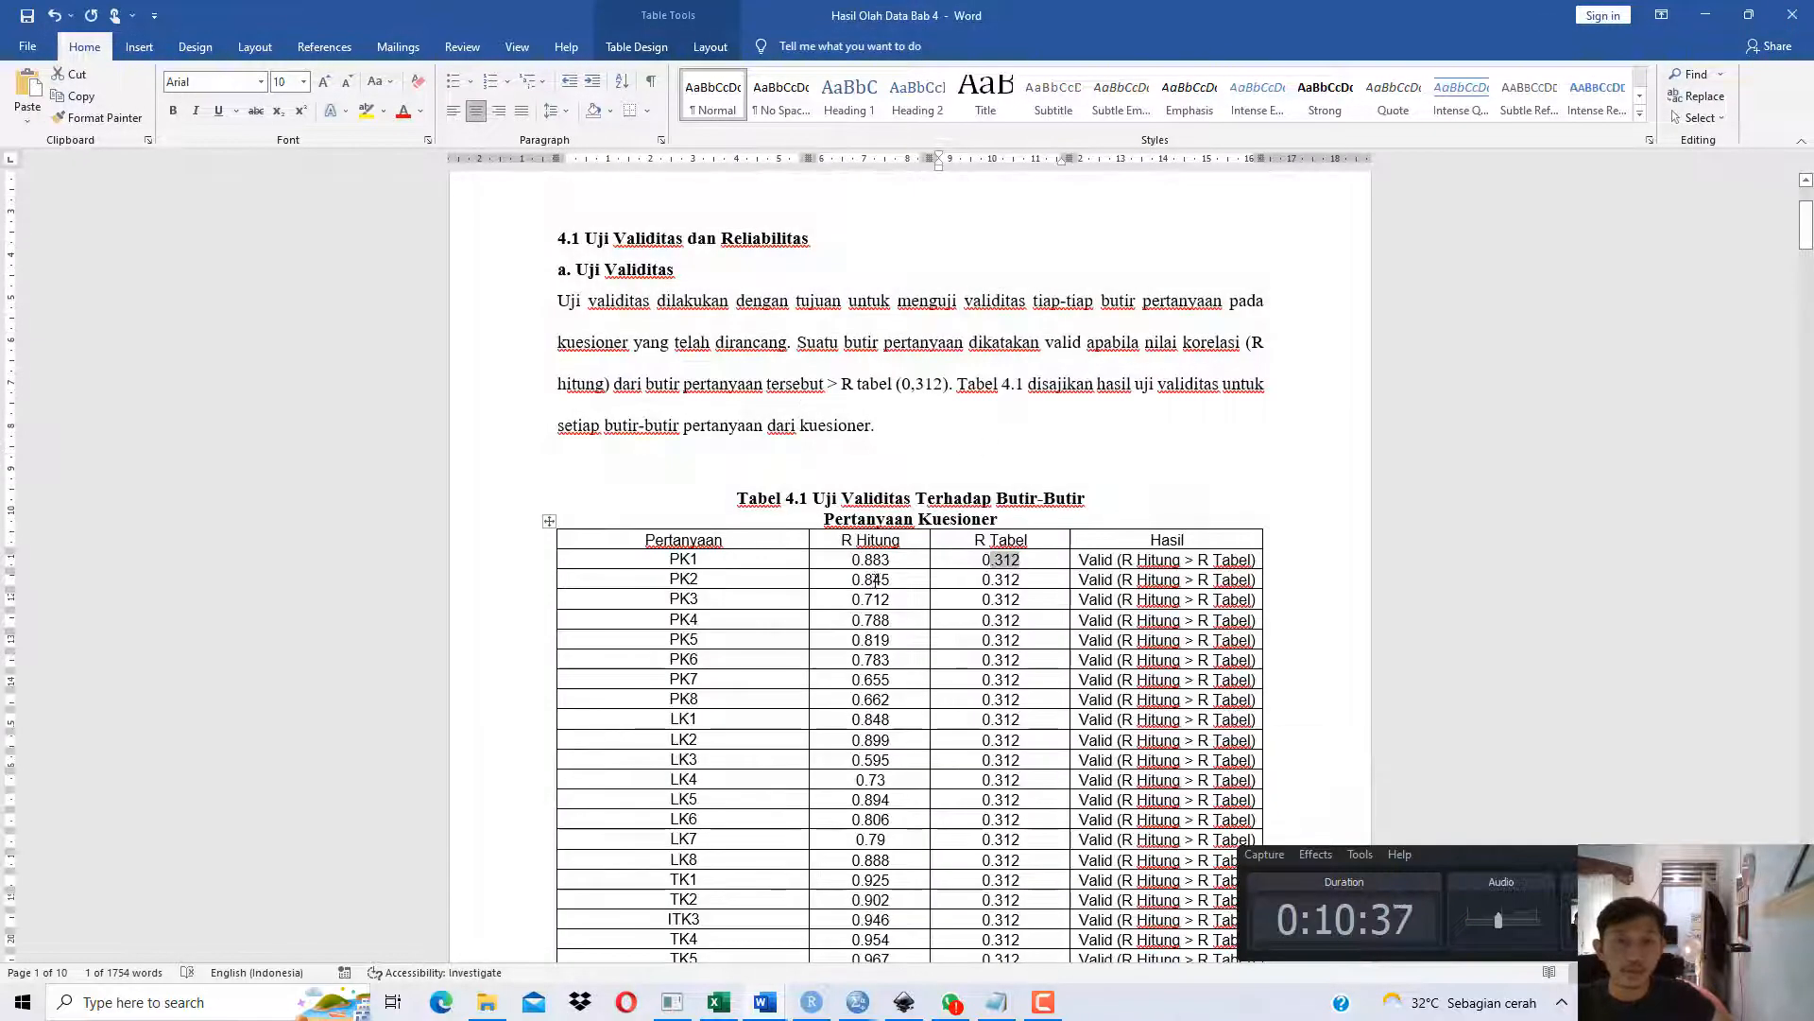
pyautogui.scroll(-2, 988, 444)
pyautogui.moveTo(898, 398); pyautogui.dragTo(929, 961)
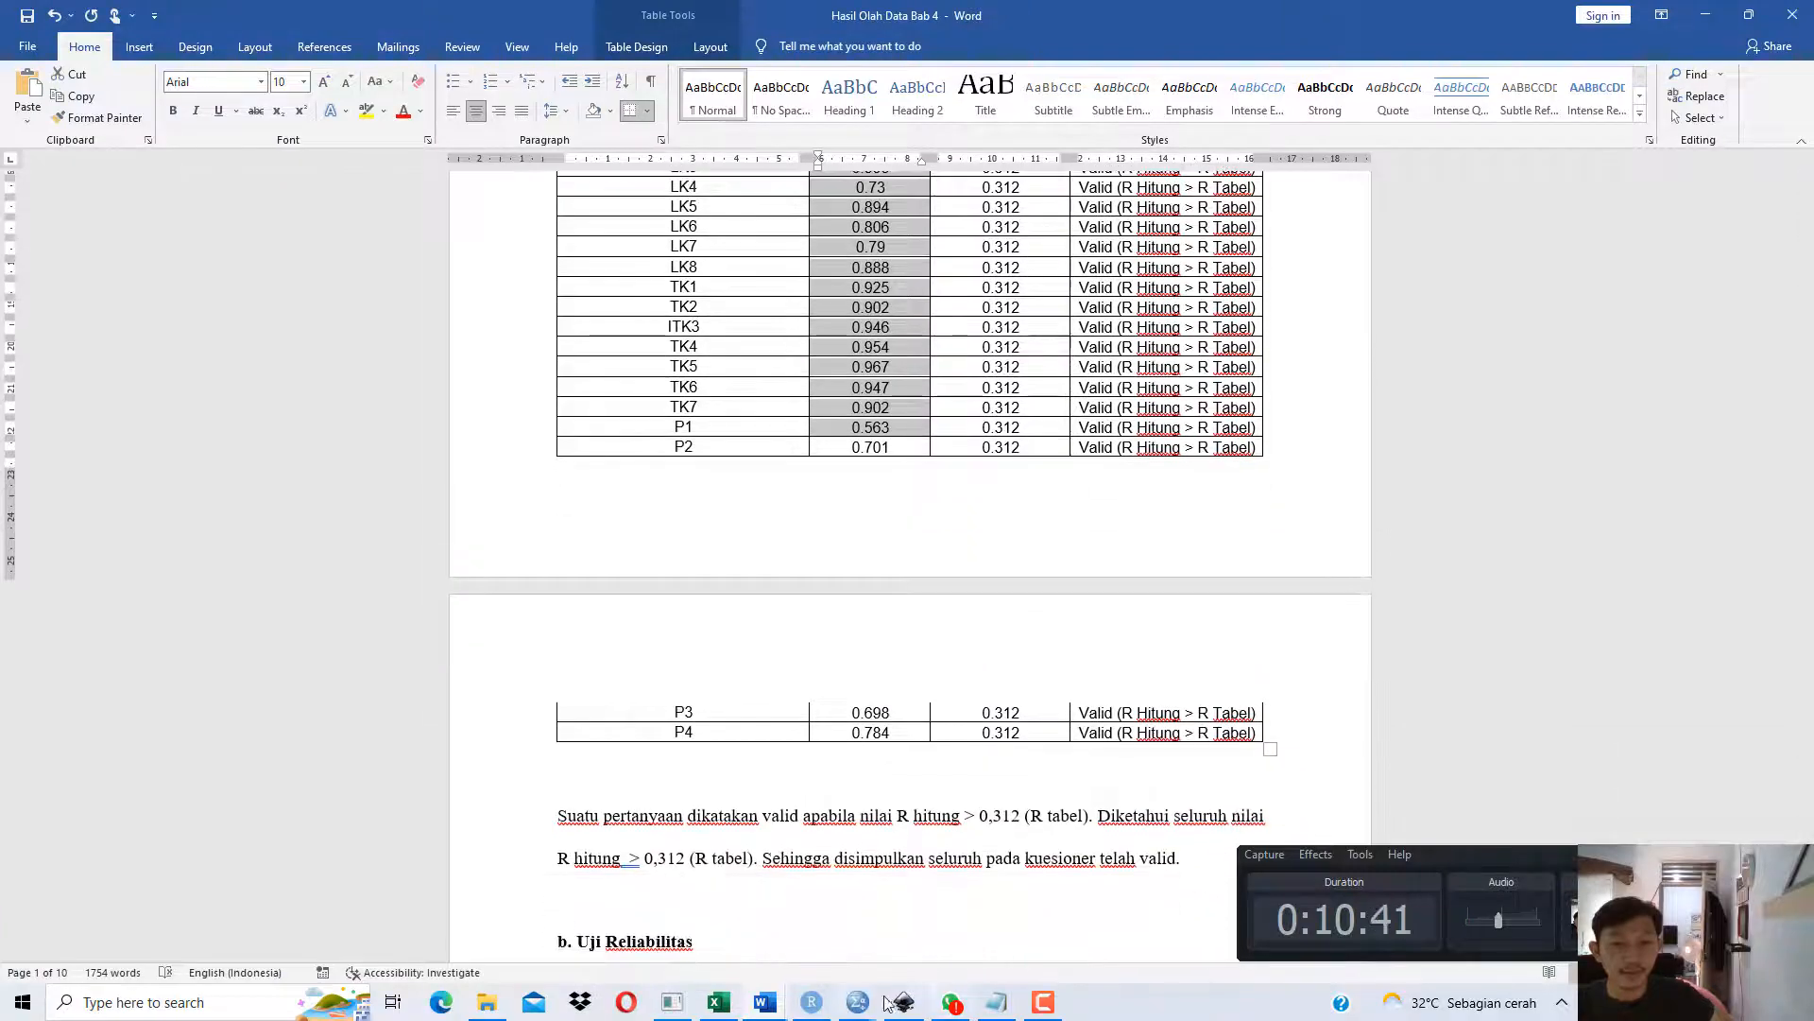
# Switch to the SPSS Data Editor, open Reliability Analysis, and remove PK1 to PK8 from the items.
pyautogui.moveTo(858, 1002)
pyautogui.click(756, 912)
pyautogui.click(262, 33)
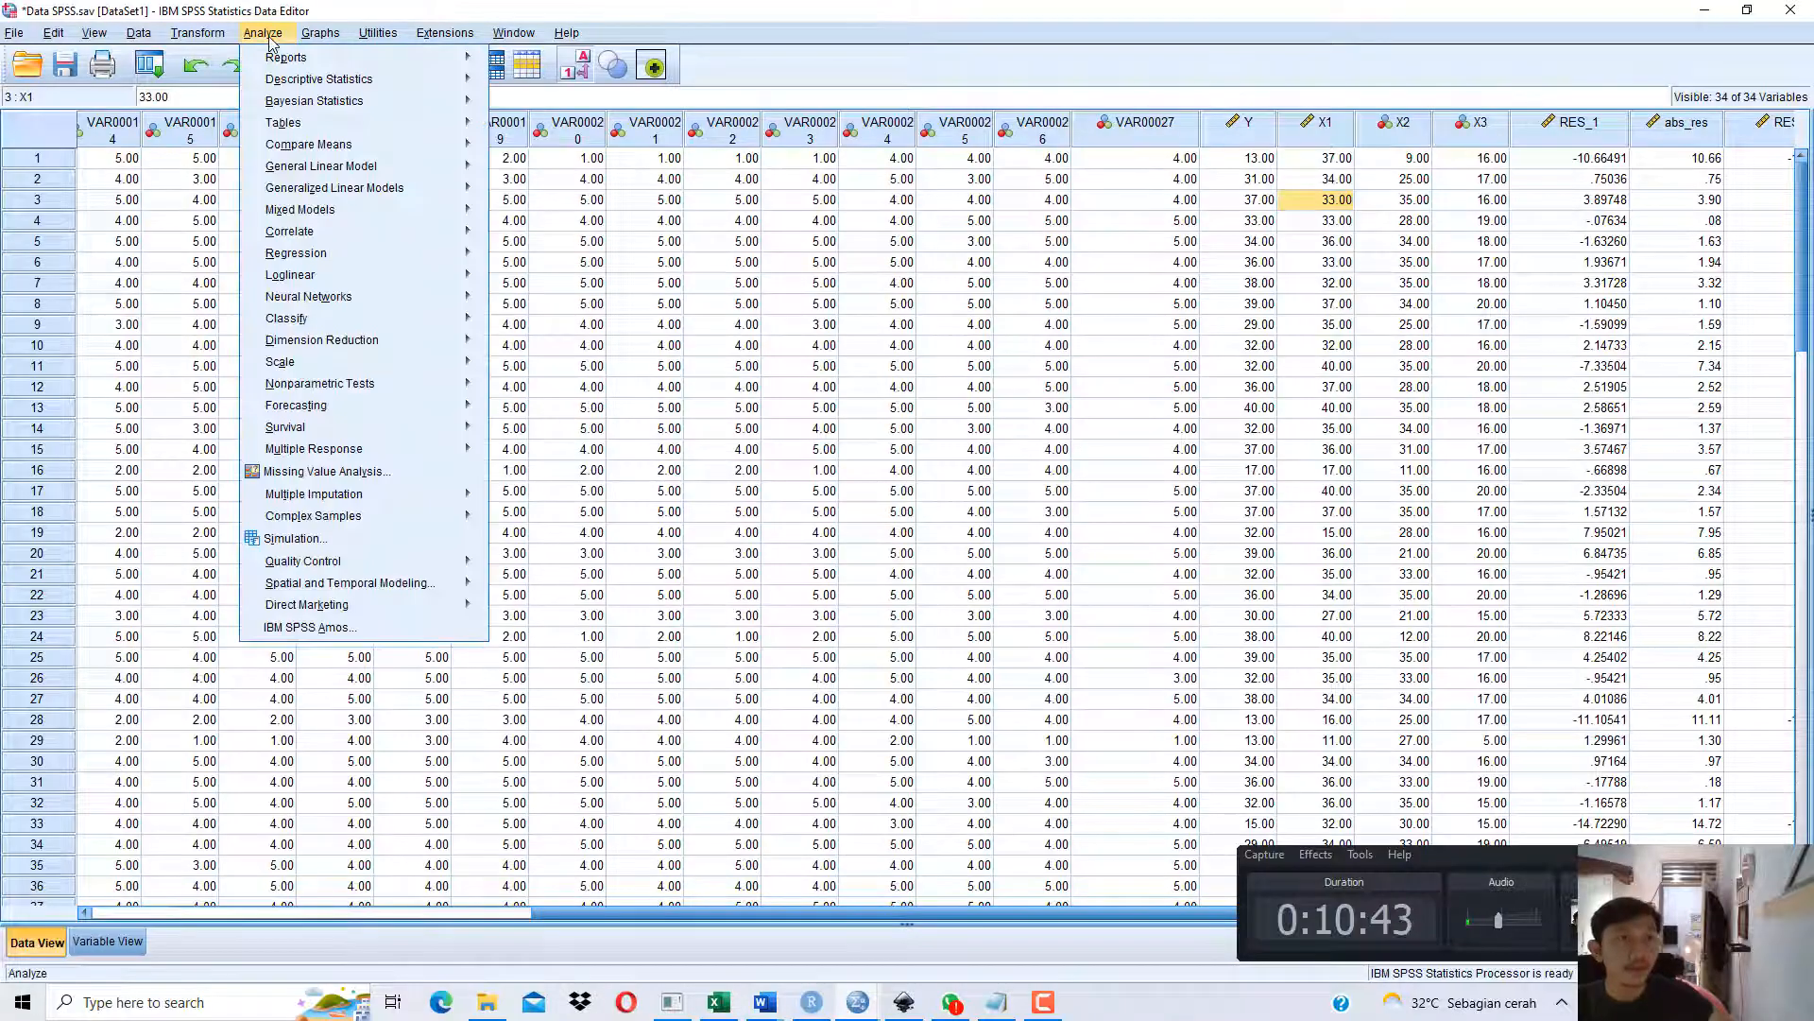
pyautogui.moveTo(400, 360)
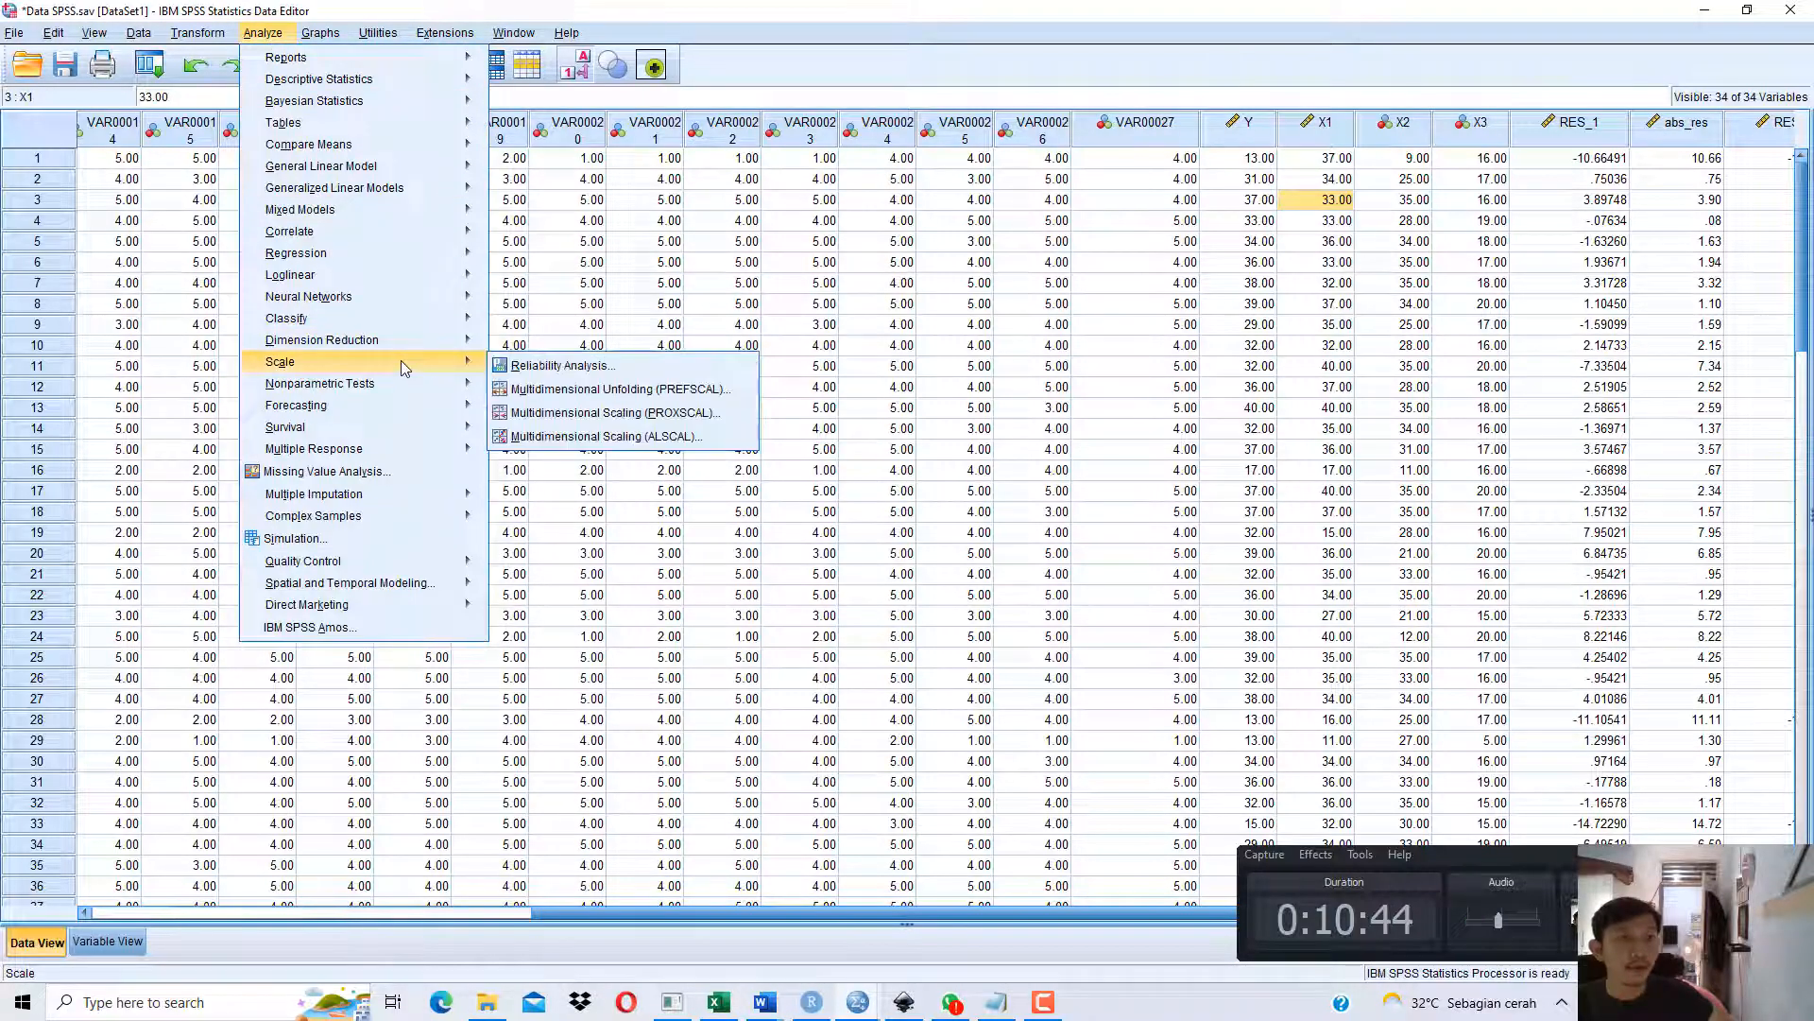
pyautogui.click(521, 367)
pyautogui.moveTo(1009, 260); pyautogui.dragTo(945, 139)
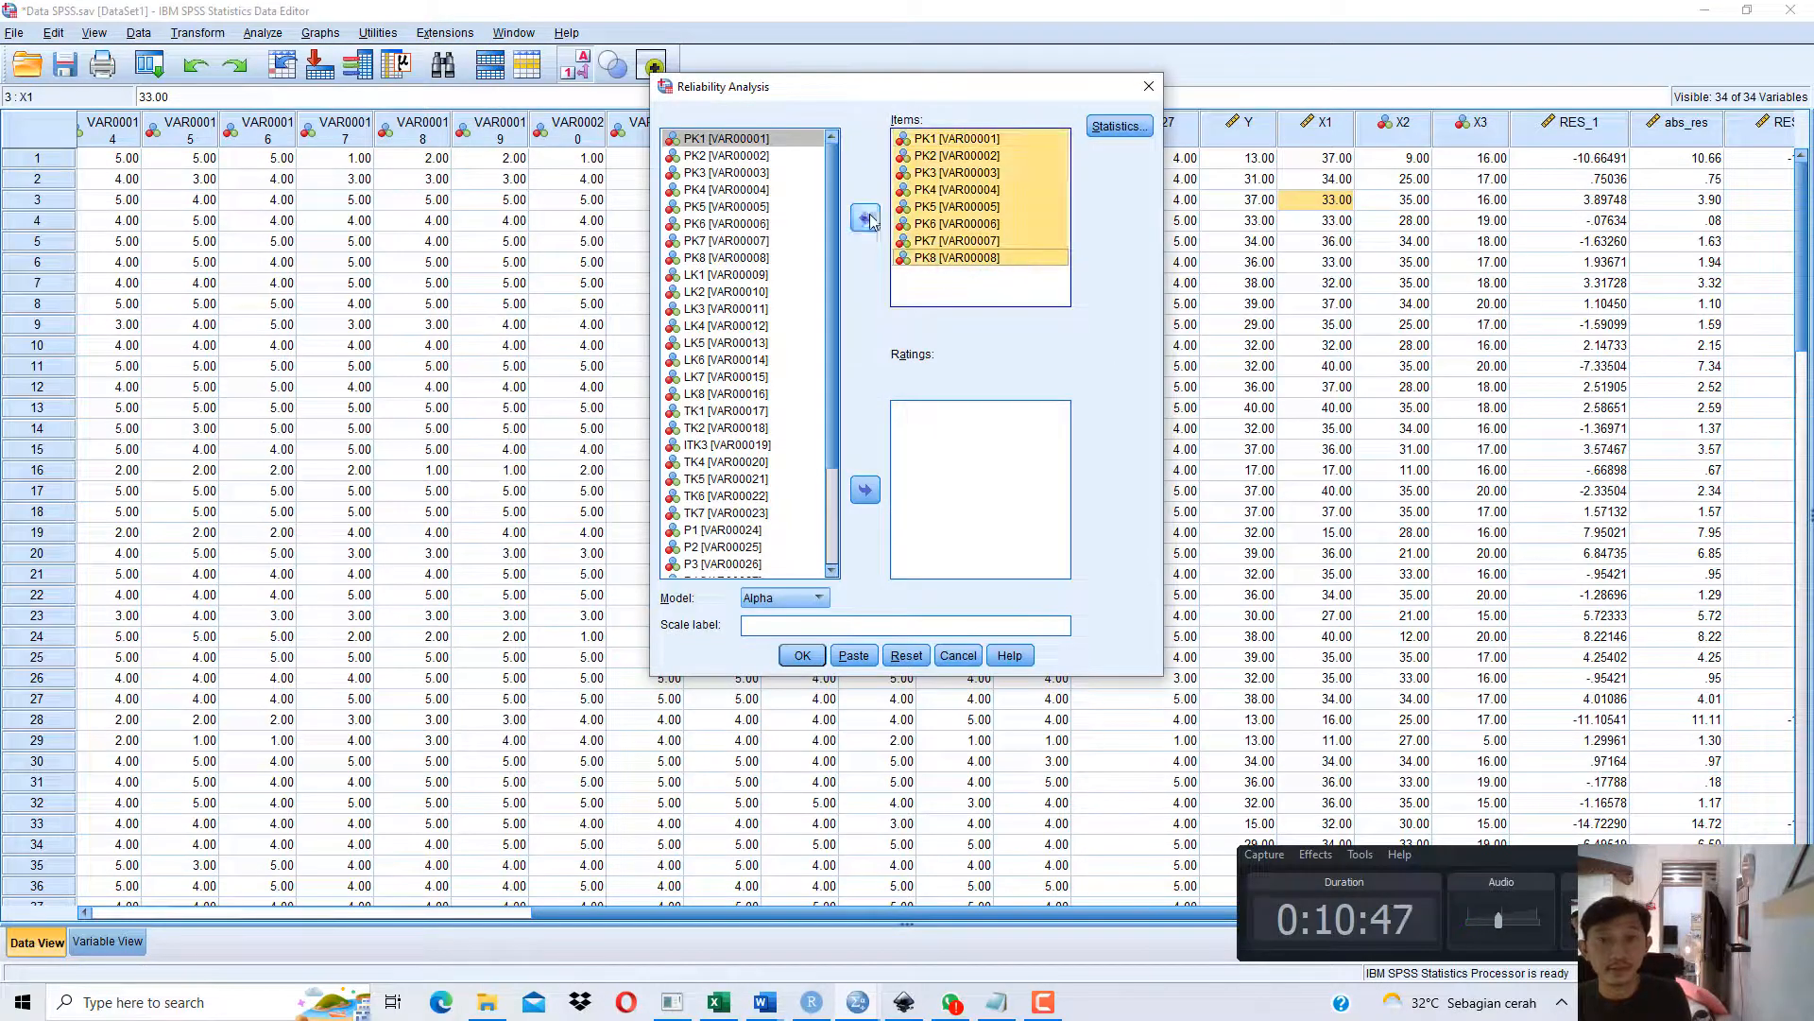
pyautogui.click(864, 219)
# Add LK1 to LK8 as the reliability items and run the analysis with the Alpha model.
pyautogui.click(779, 275)
pyautogui.hotkey('shift', 'Down')
pyautogui.hotkey('shift', 'Down')
pyautogui.hotkey('shift', 'Down')
pyautogui.hotkey('shift', 'Down')
pyautogui.hotkey('shift', 'Down')
pyautogui.hotkey('shift', 'Down')
pyautogui.hotkey('shift', 'Down')
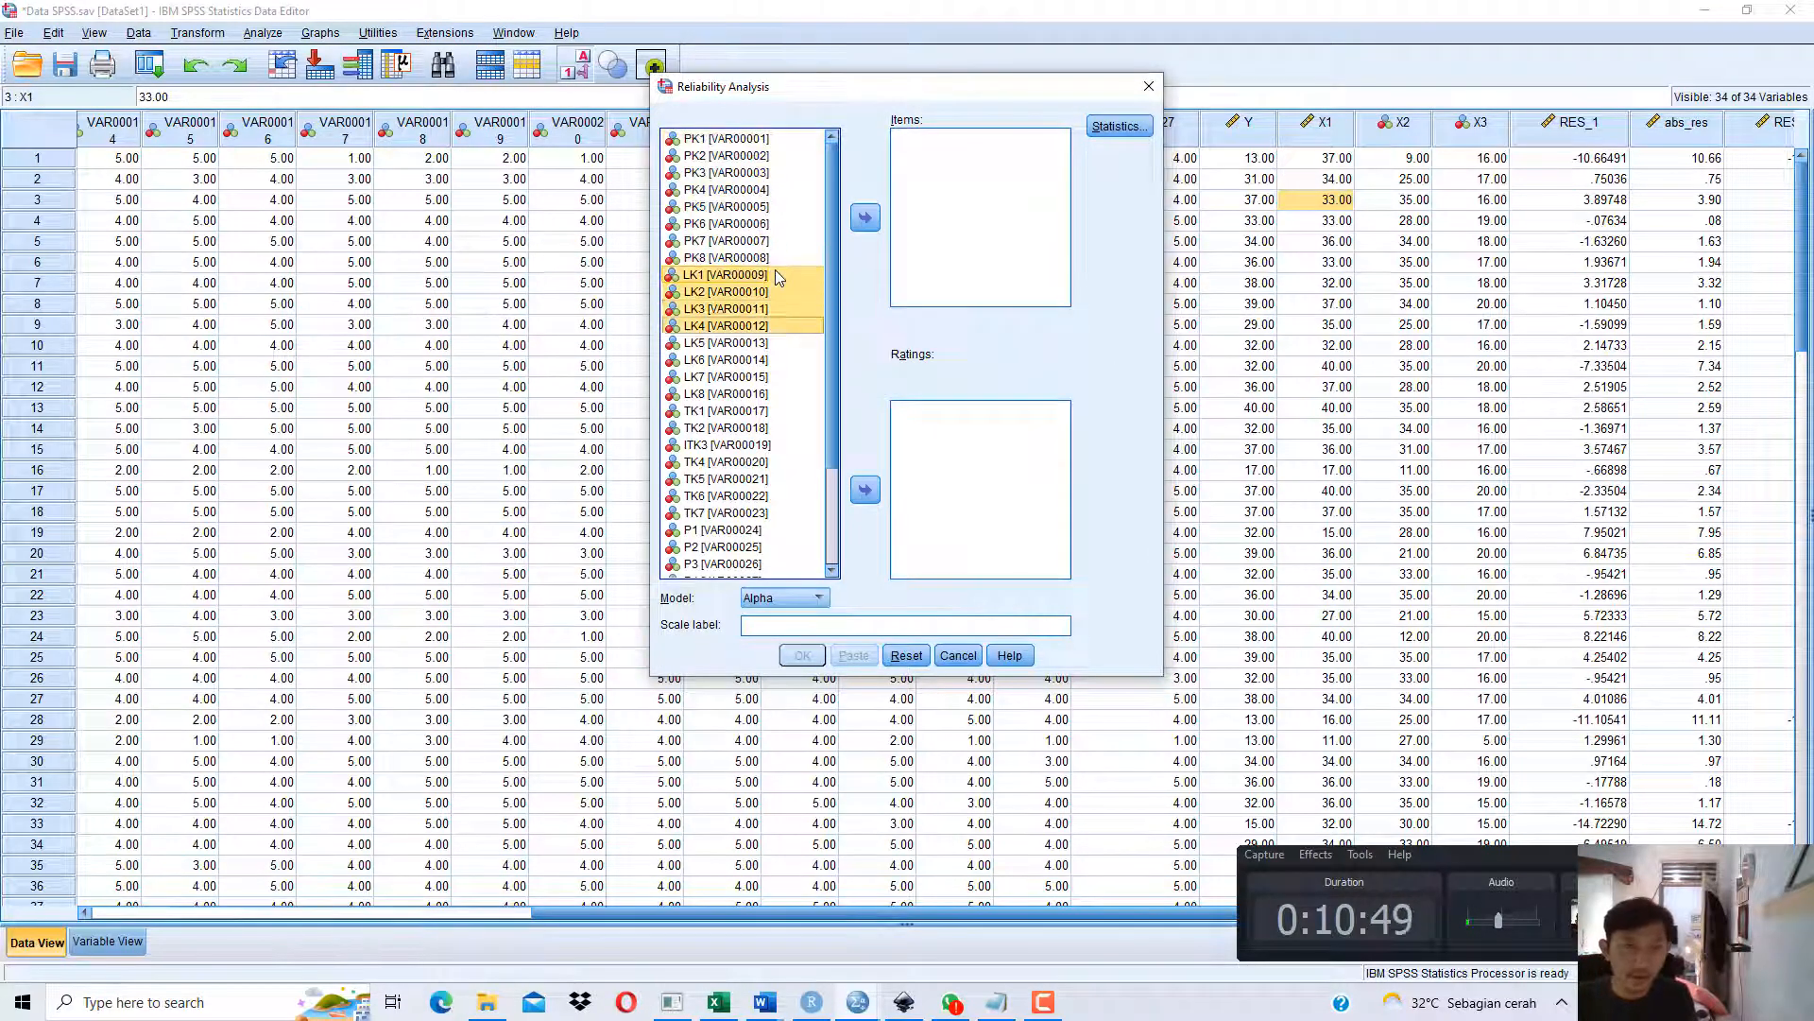
pyautogui.click(864, 219)
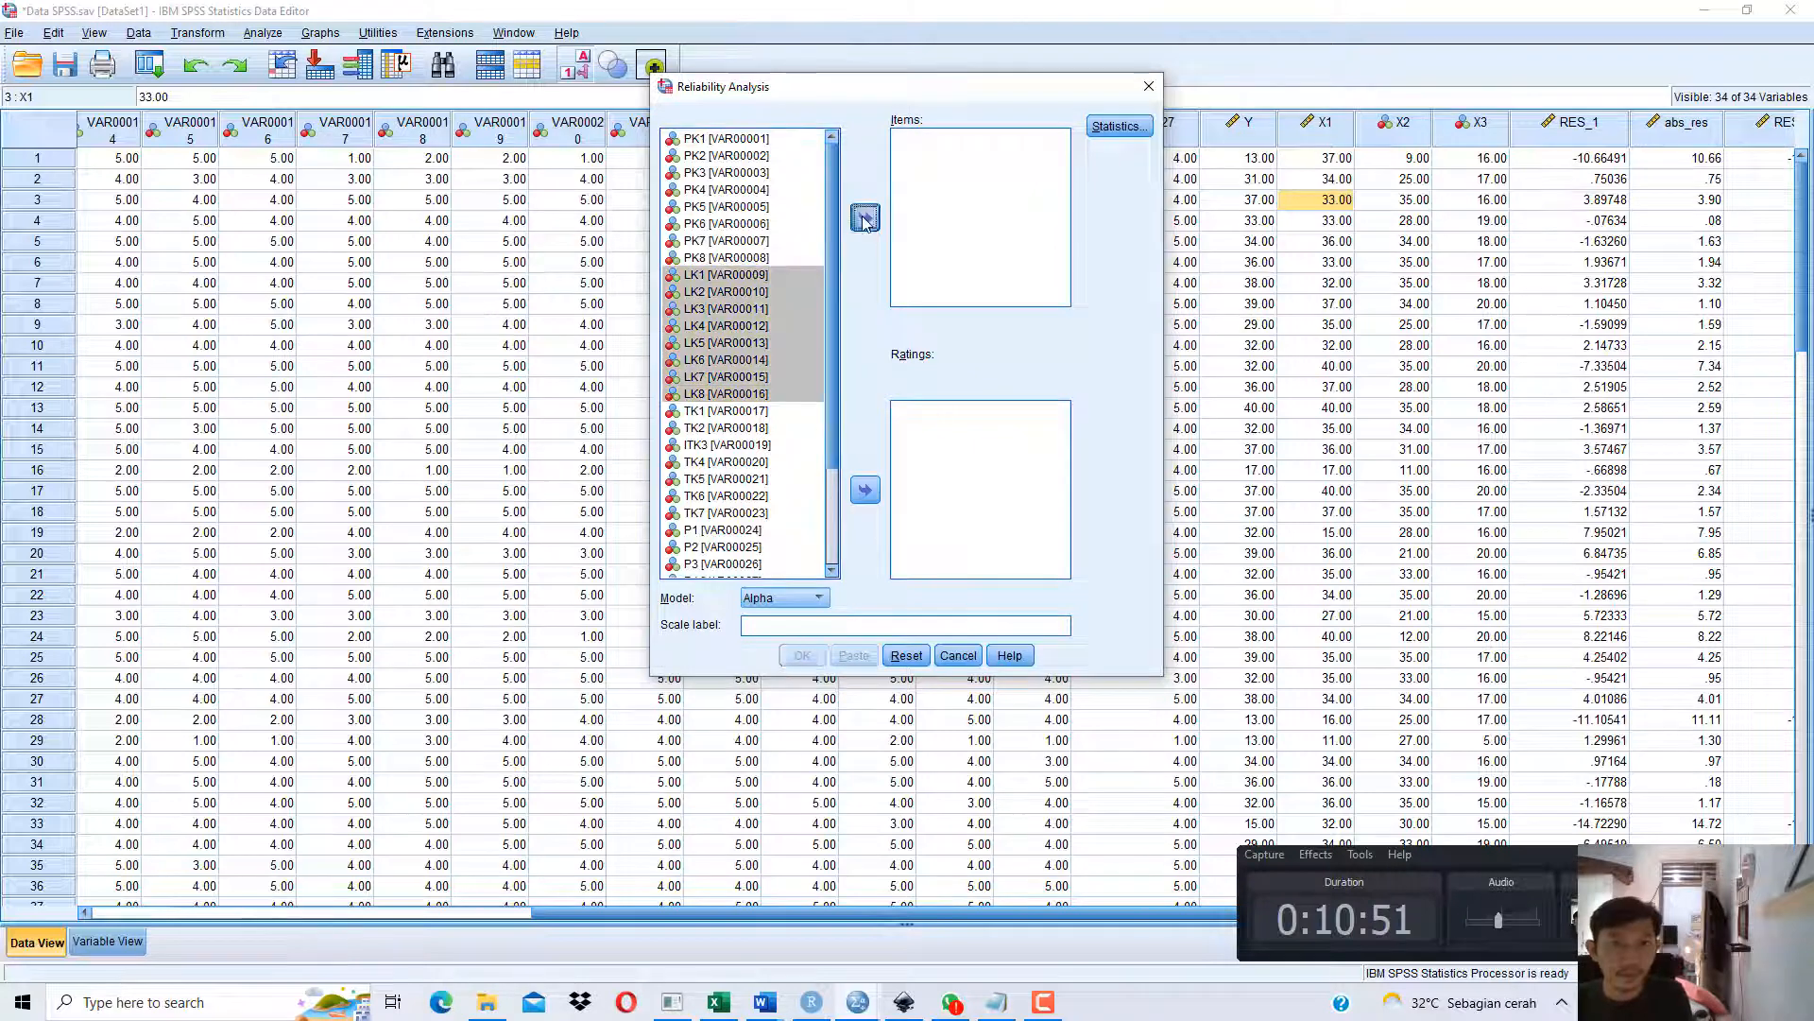
pyautogui.click(813, 662)
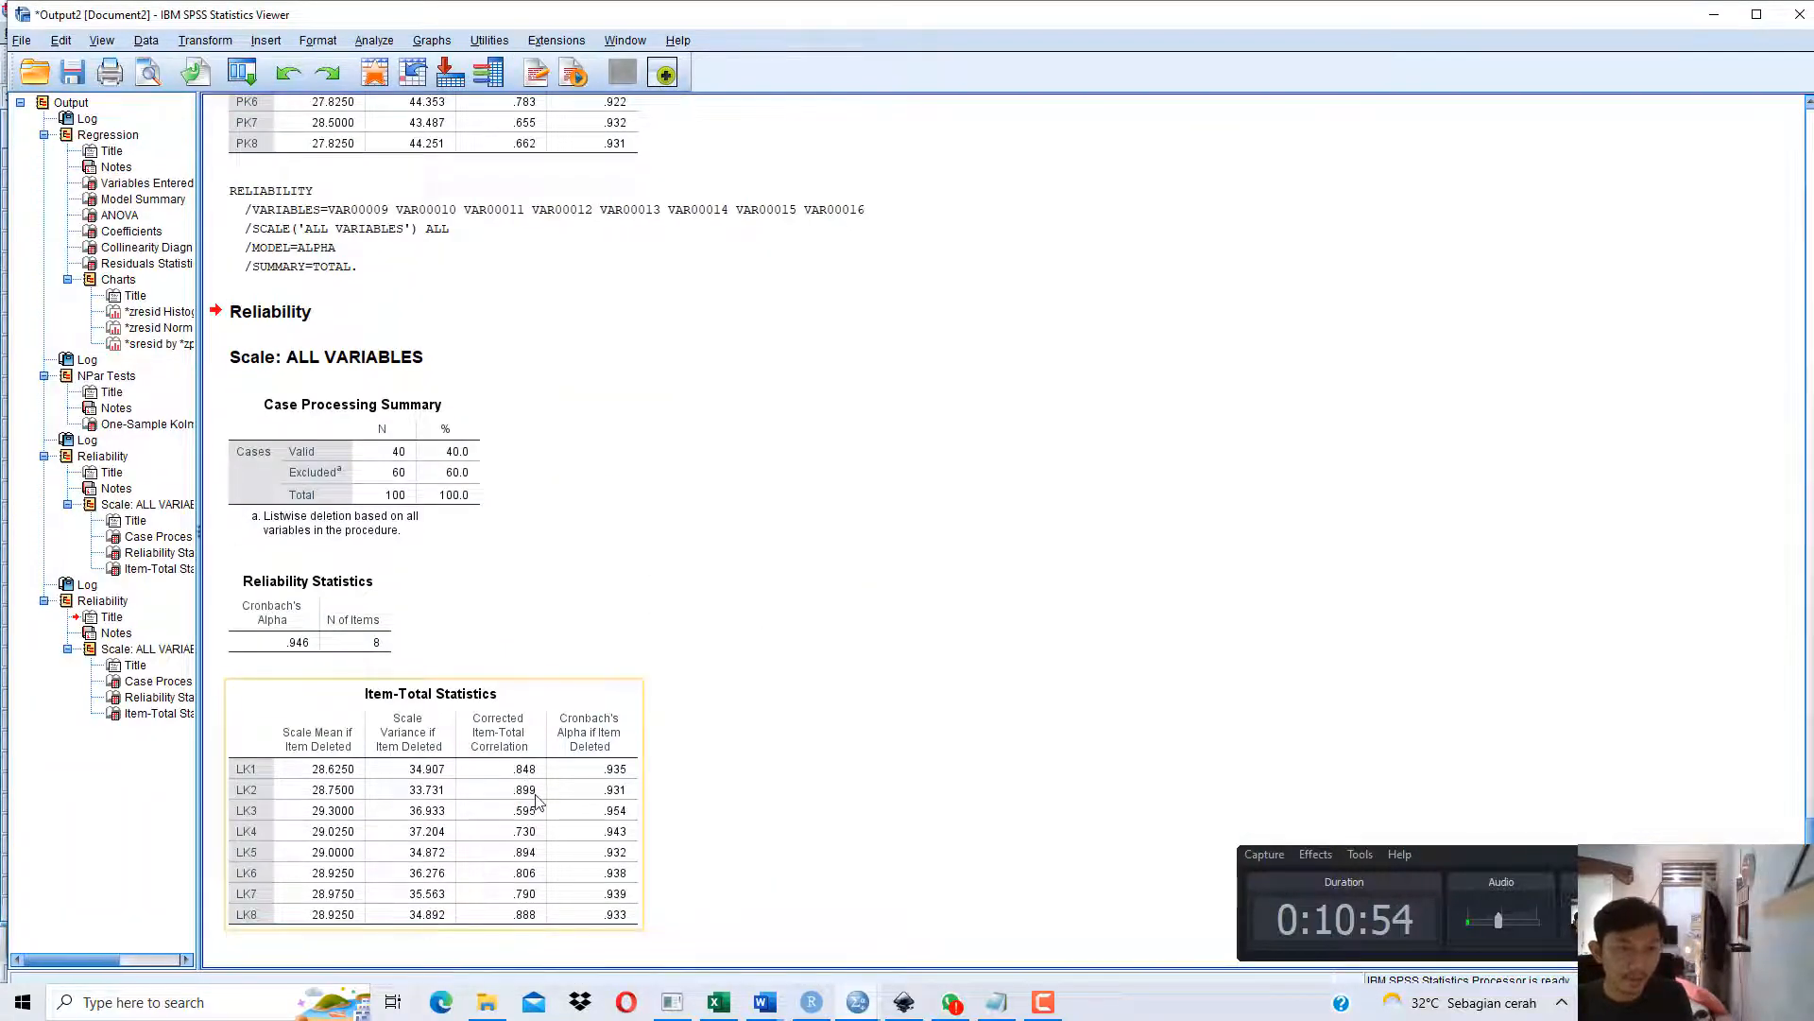
# Switch to the Word document Hasil Olah Data Bab 4 and check the R Hitung values of LK1 to LK3 in Tabel 4.1.
pyautogui.click(767, 1001)
pyautogui.click(789, 935)
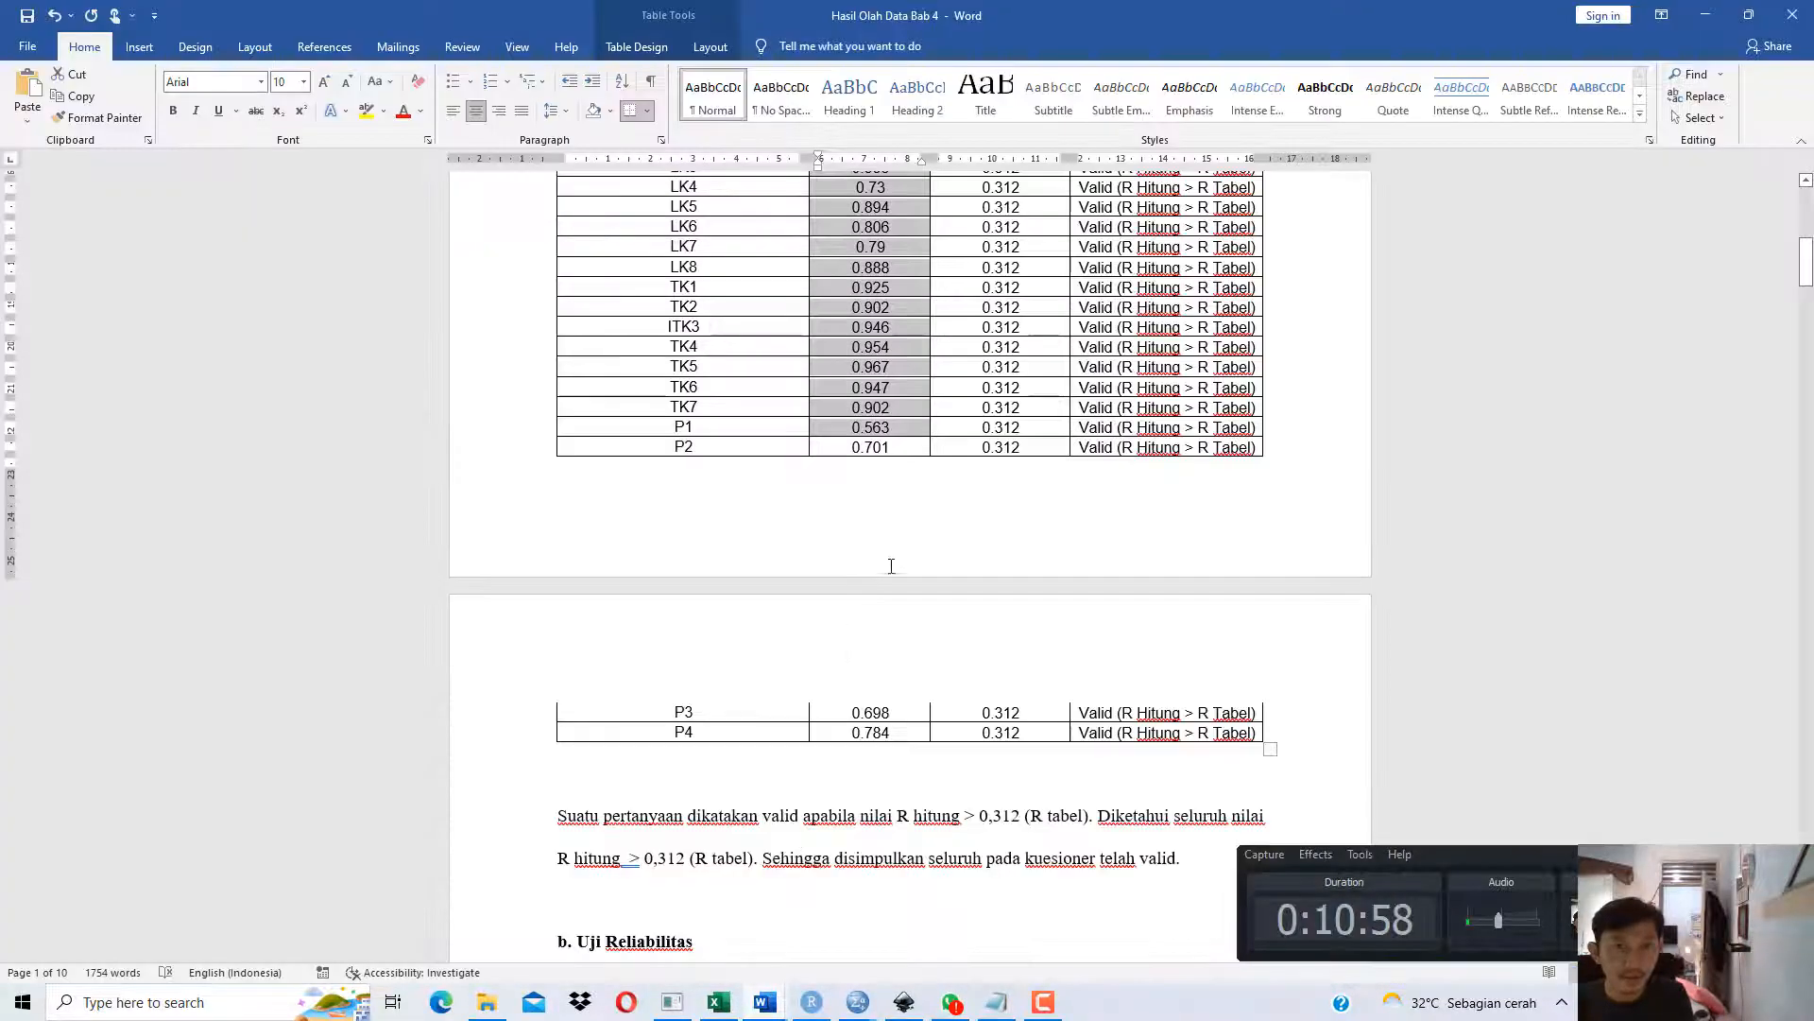
pyautogui.scroll(5, 893, 567)
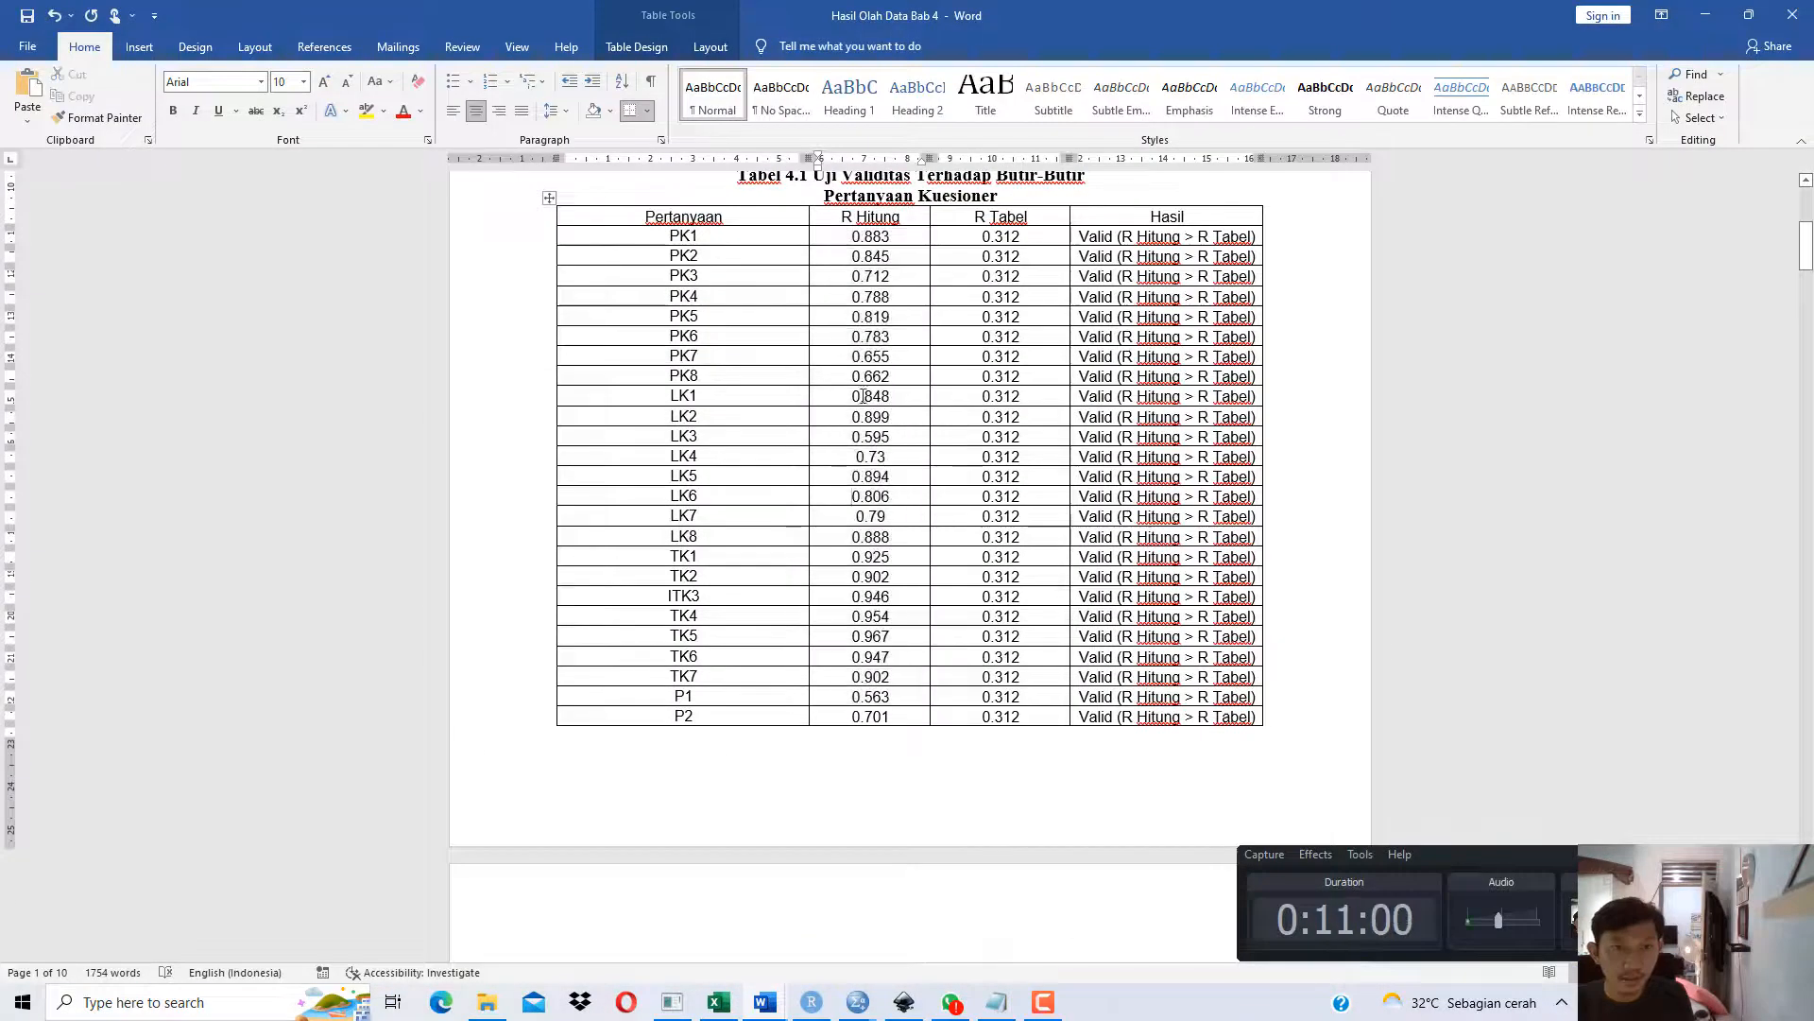
pyautogui.moveTo(875, 403); pyautogui.dragTo(889, 435)
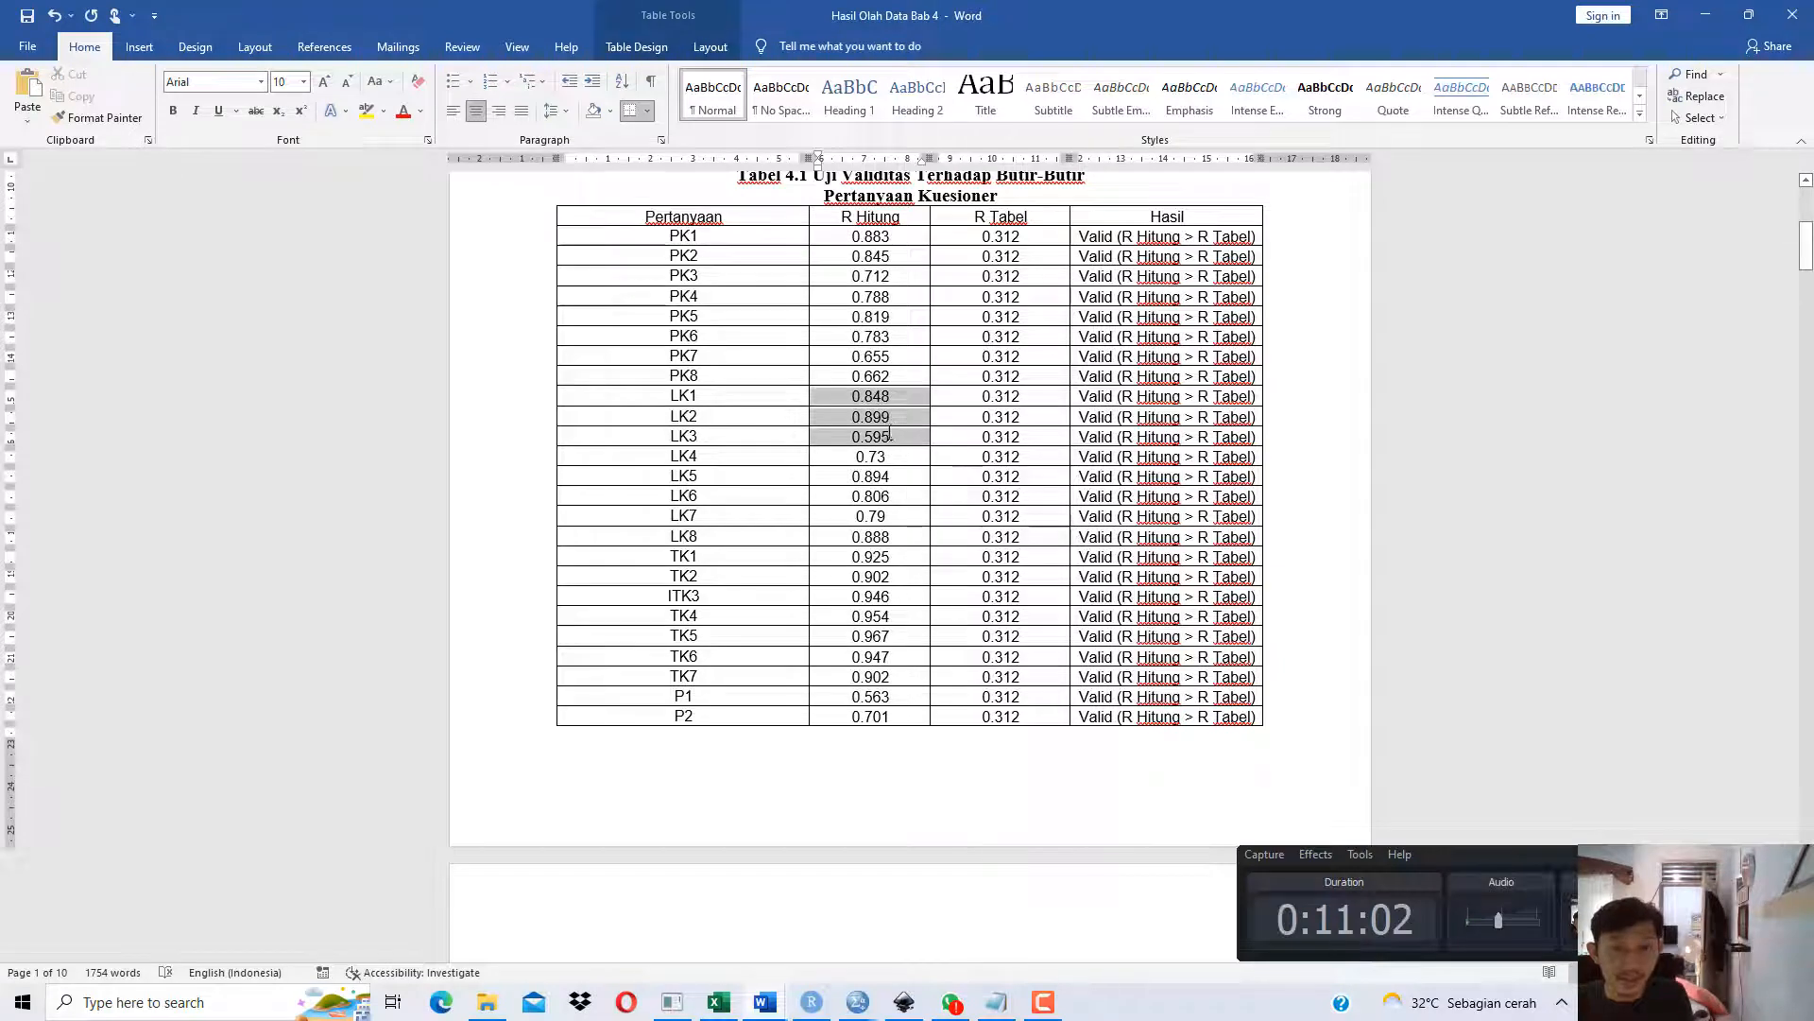
# Switch to the SPSS output window Output2 and close it without saving its contents.
pyautogui.moveTo(857, 1001)
pyautogui.click(890, 912)
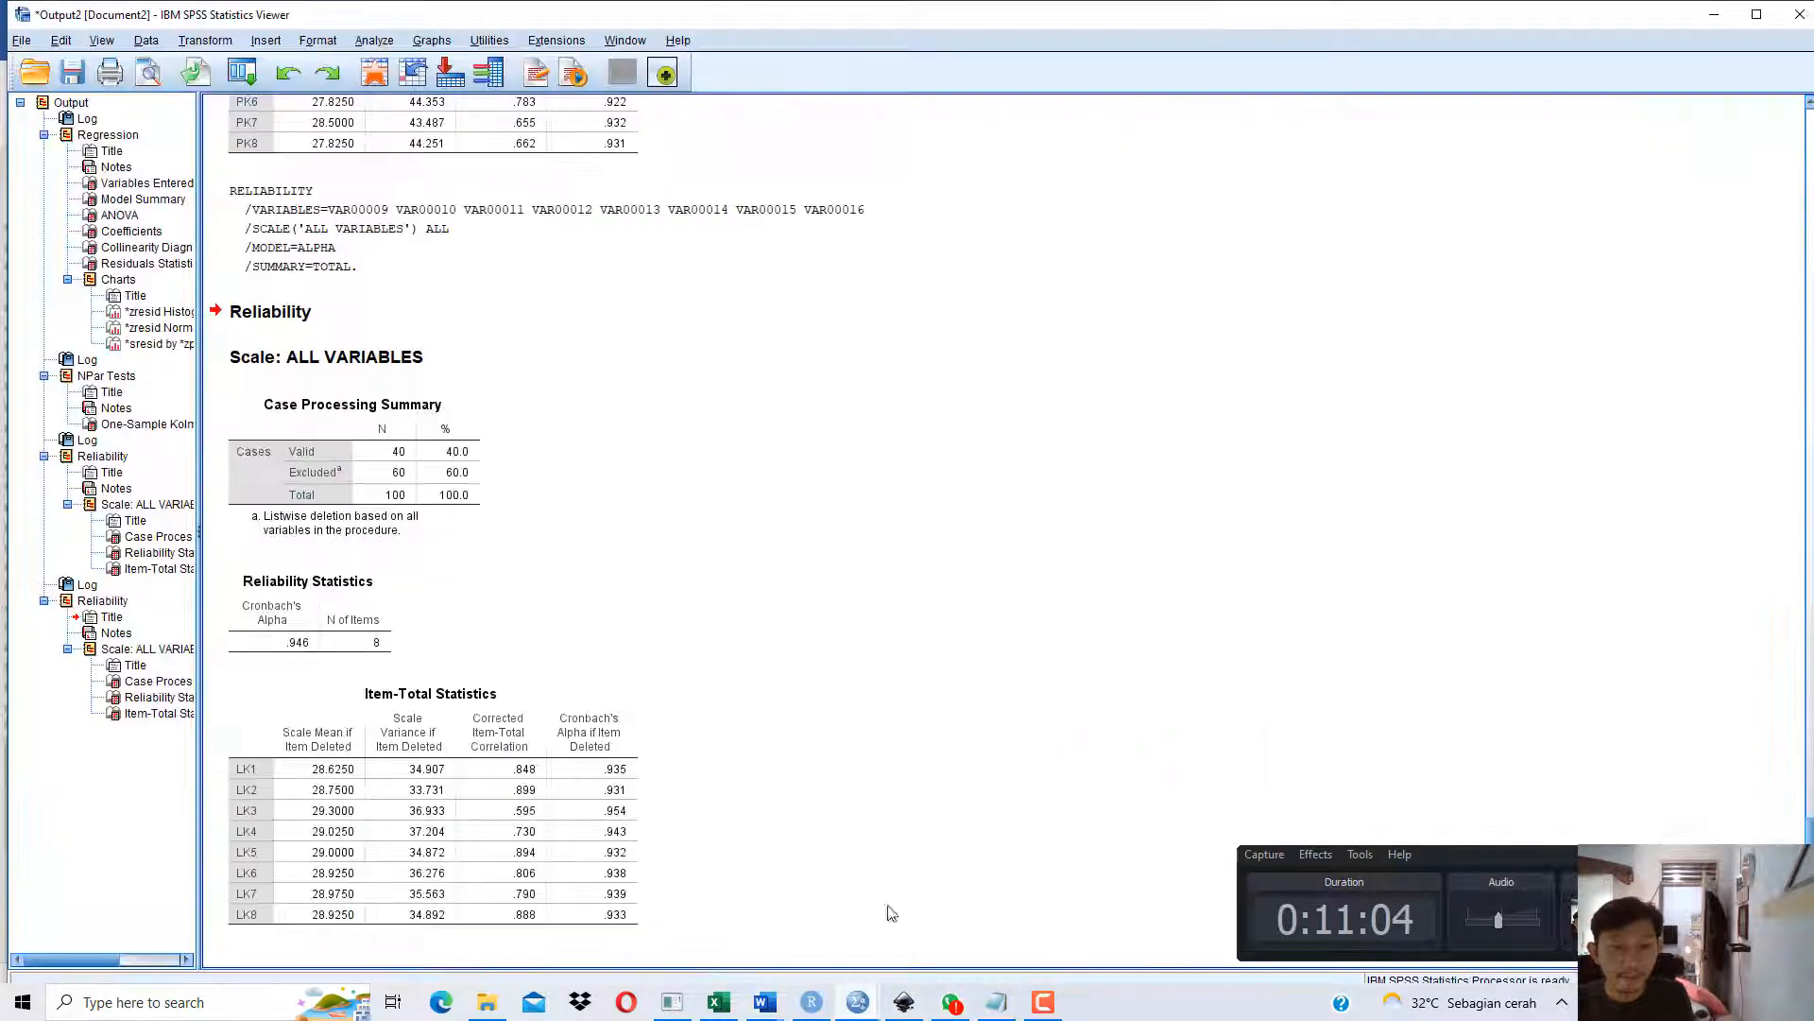
pyautogui.click(1798, 15)
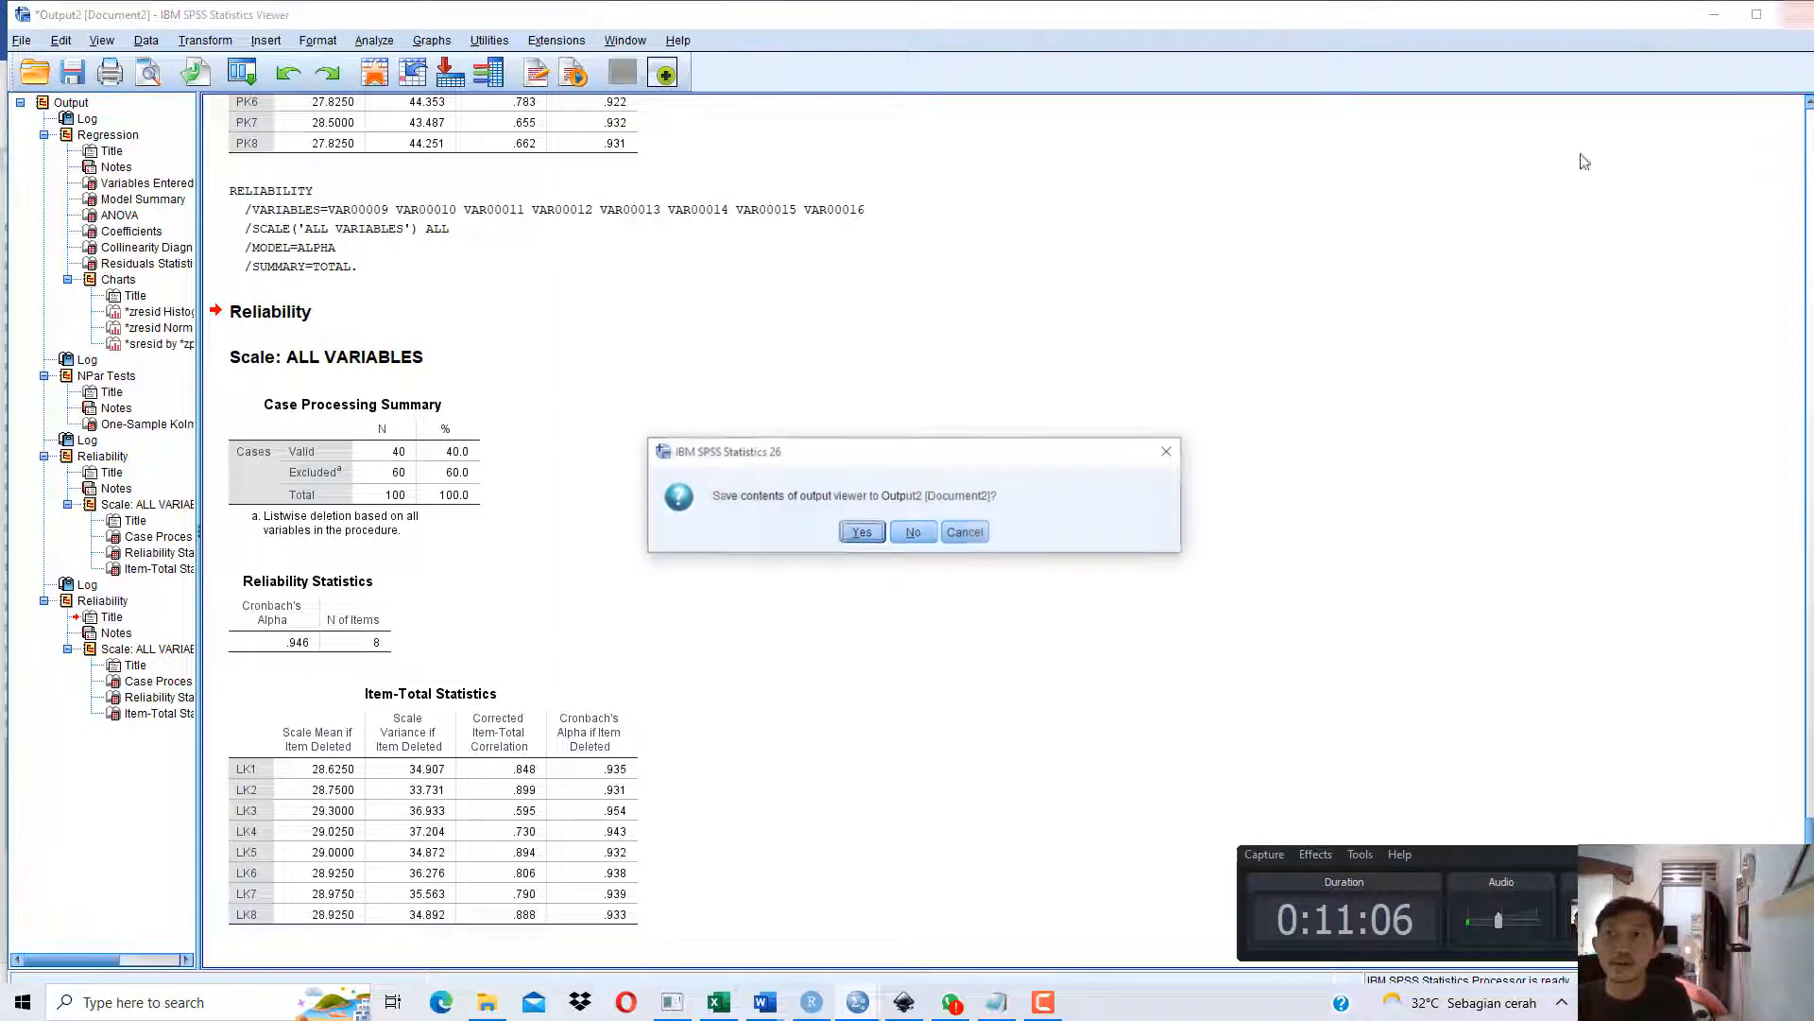
pyautogui.click(893, 531)
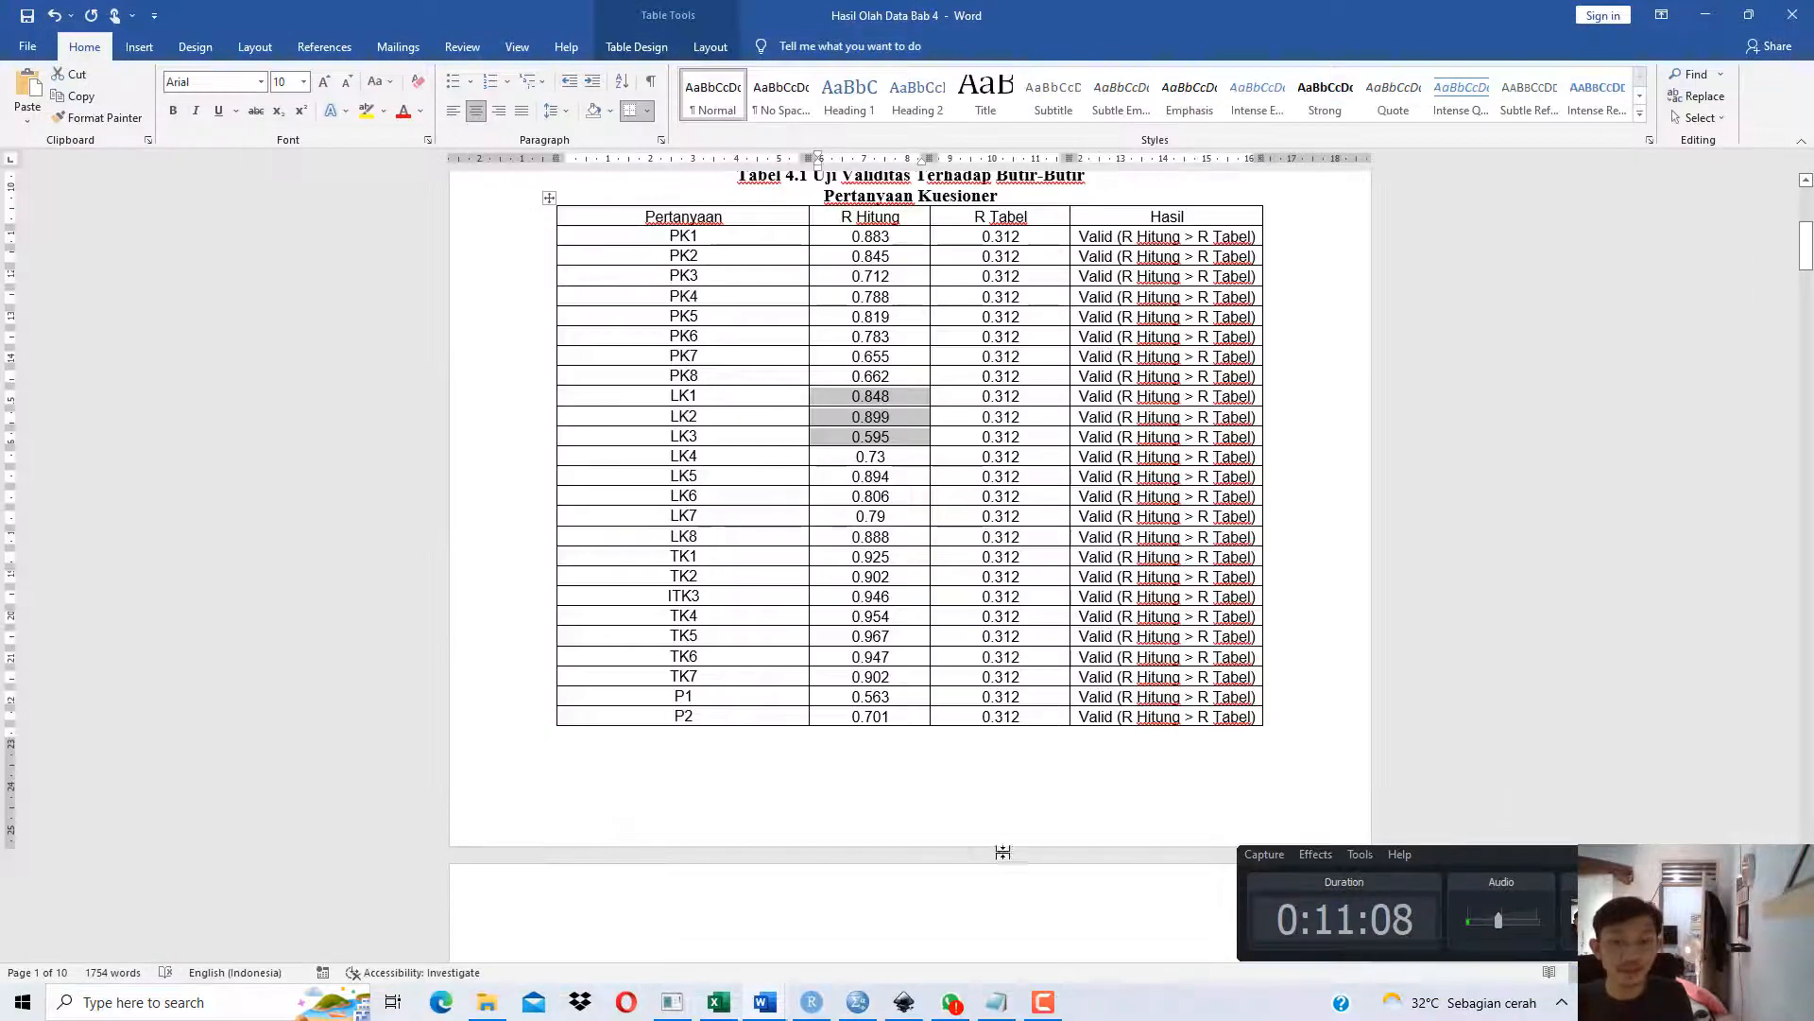
# Return to SPSS, close the Output3 window without saving, and exit SPSS by closing the Data Editor.
pyautogui.click(859, 999)
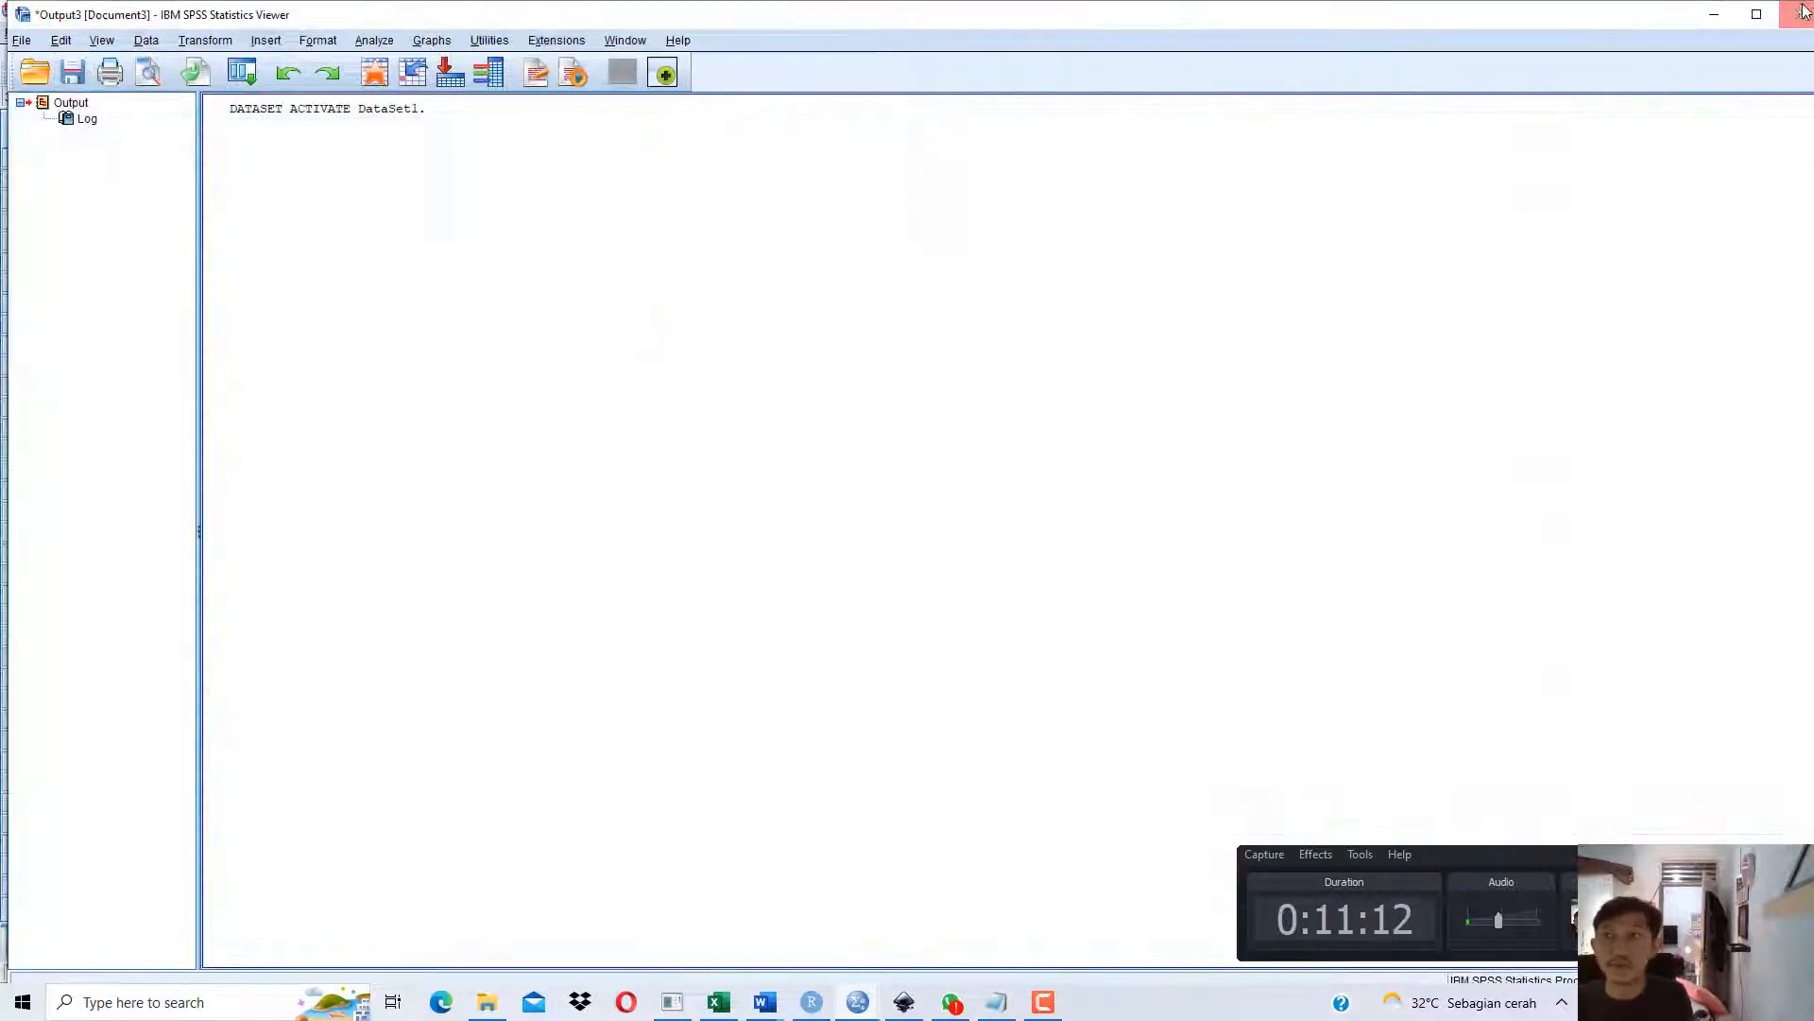
pyautogui.click(1803, 11)
pyautogui.click(913, 531)
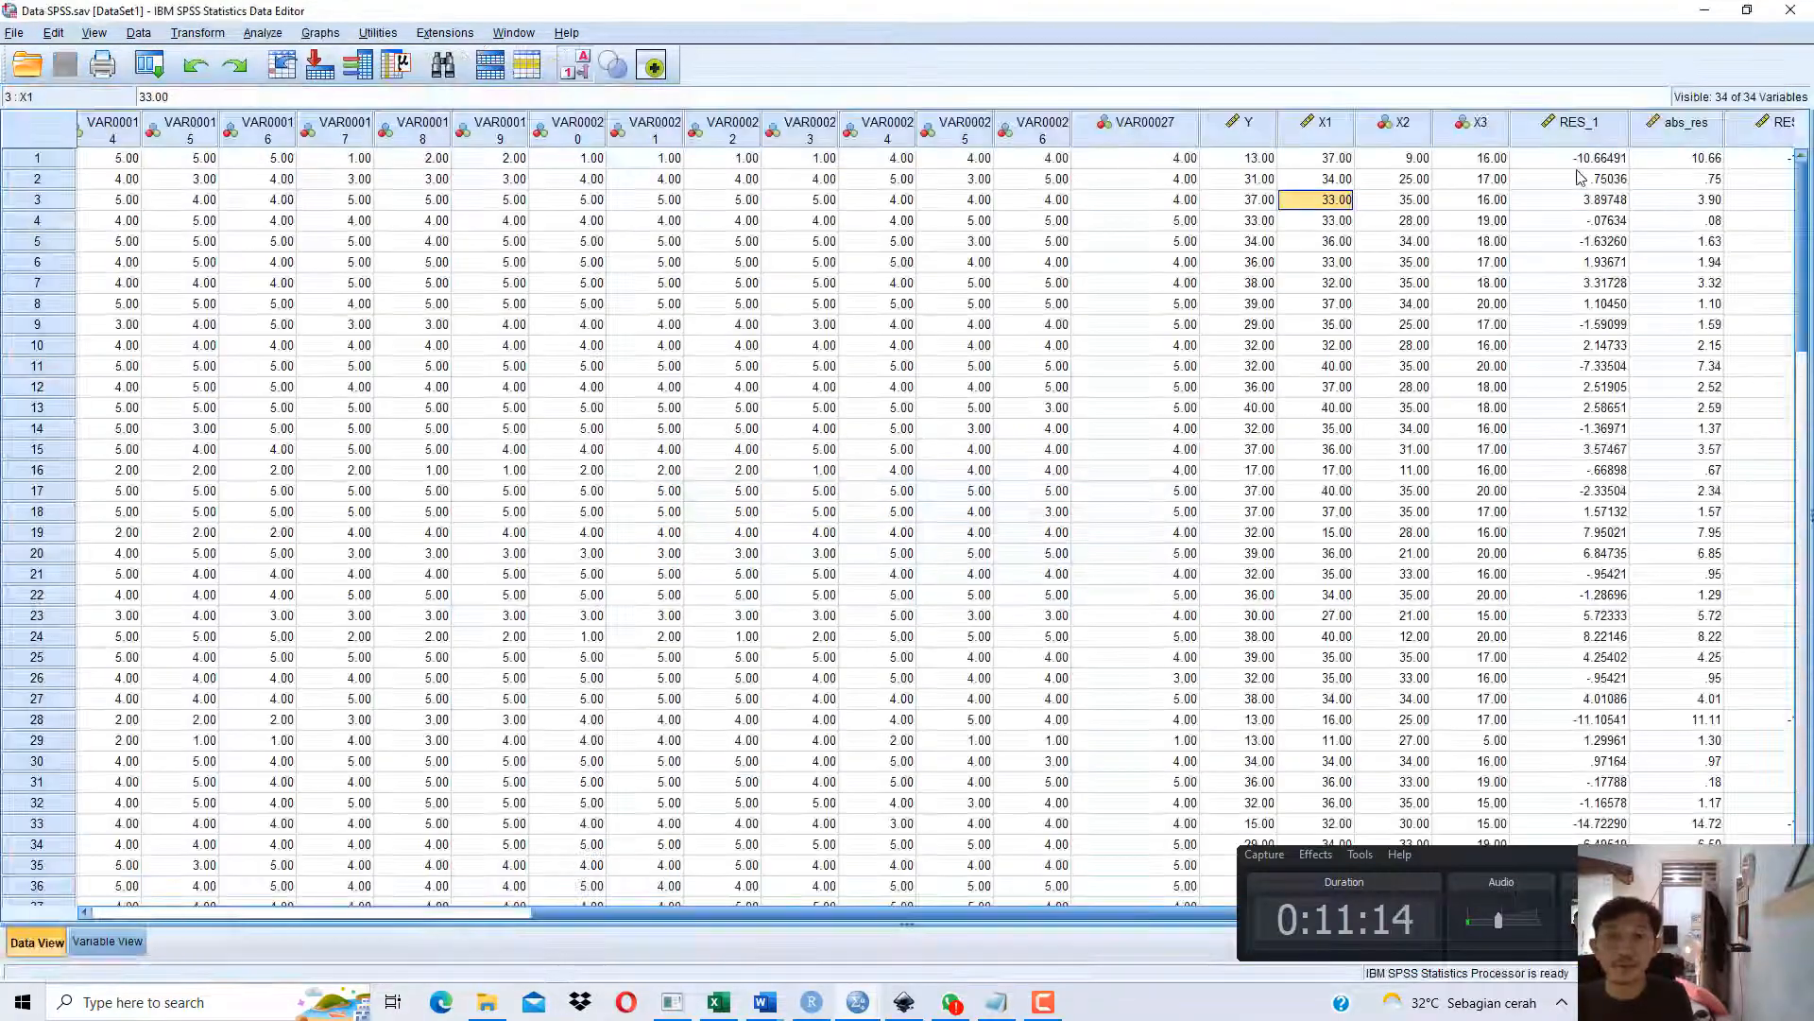
pyautogui.click(1803, 12)
pyautogui.click(831, 547)
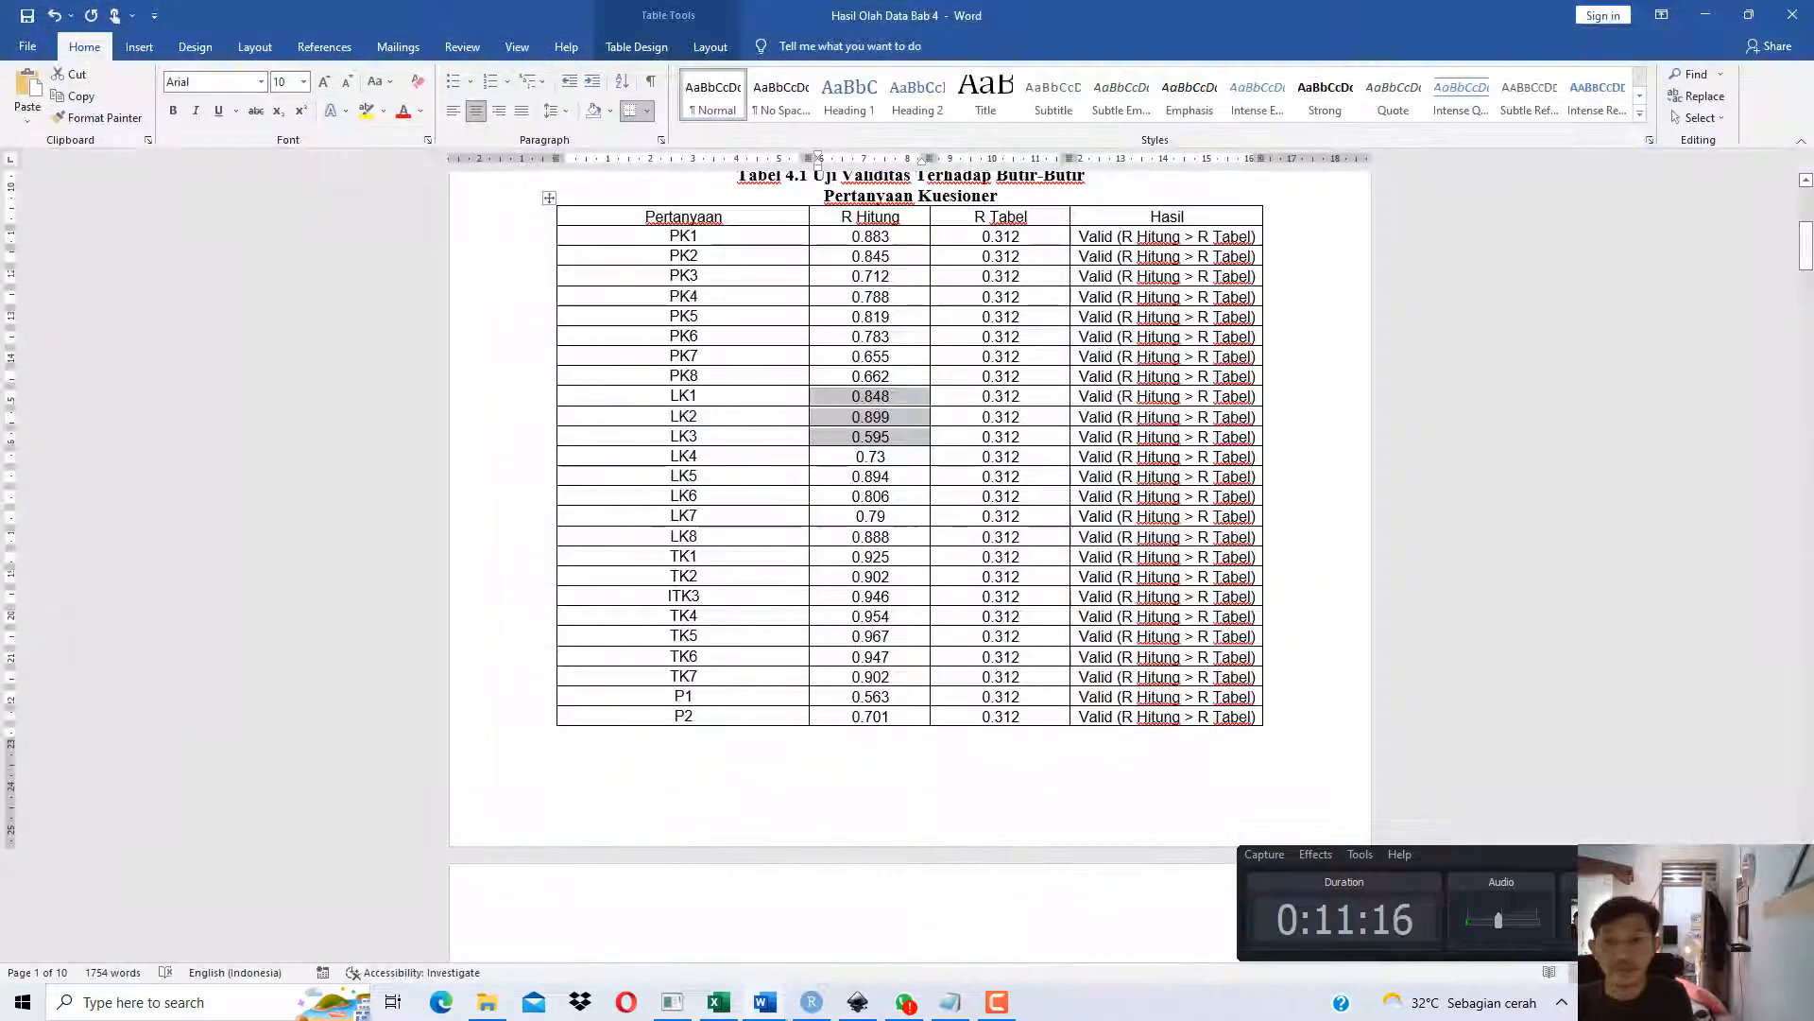